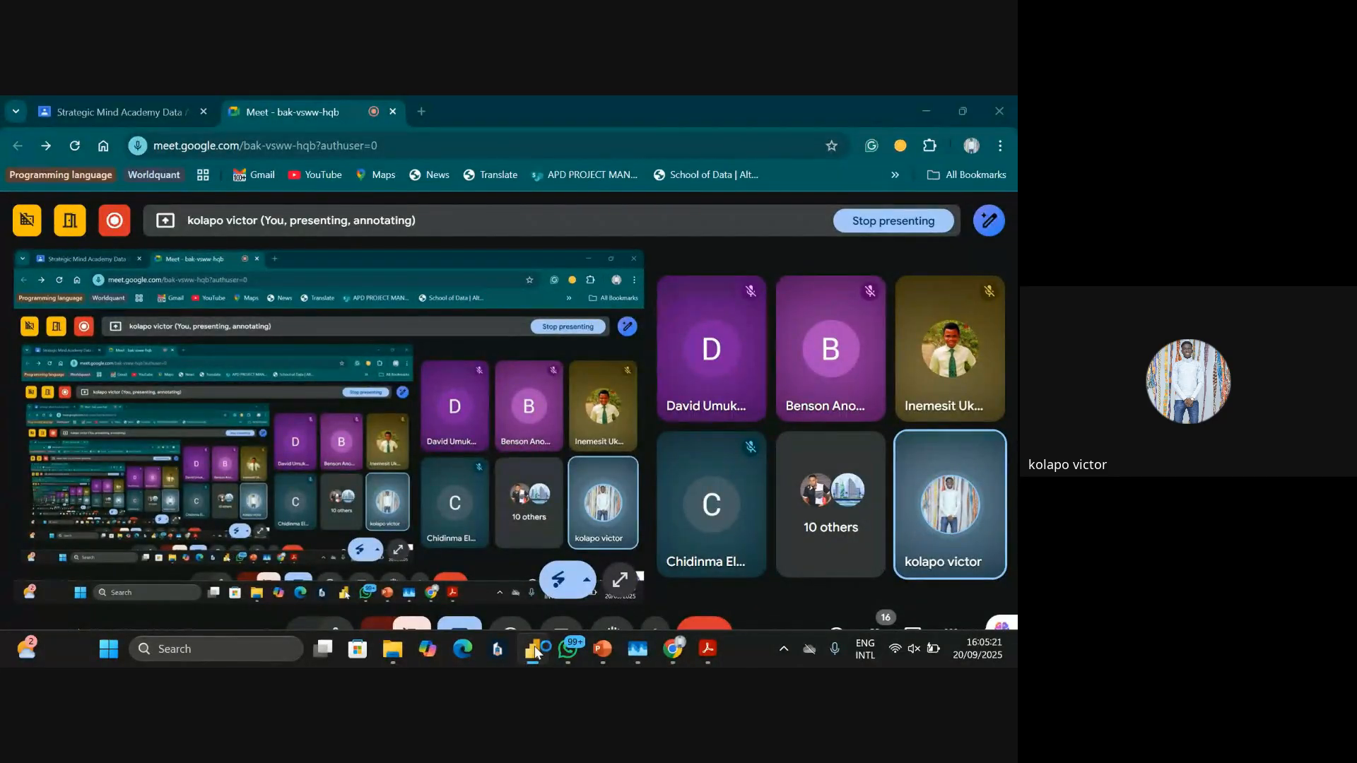
Launch Power BI Desktop and look over its start page
{"action": "left_click", "coordinate": [535, 651]}
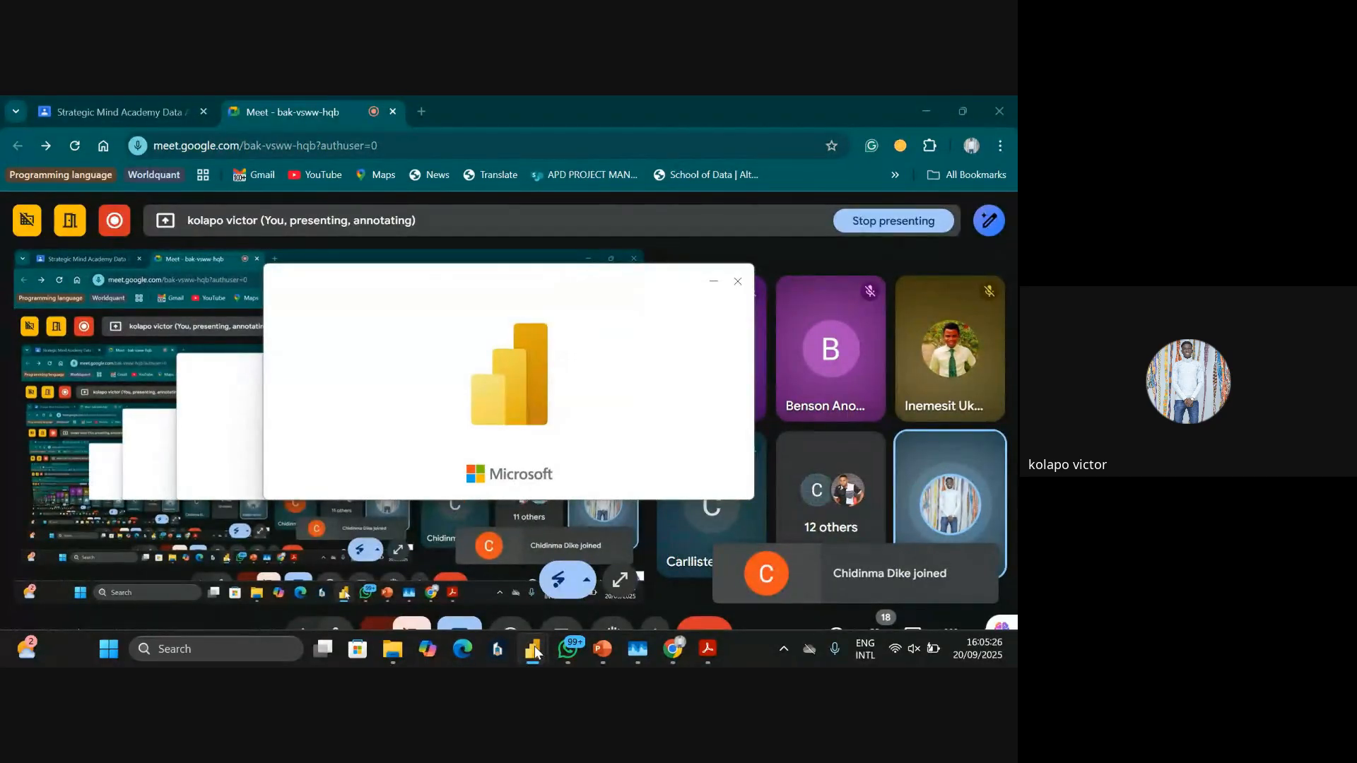
{"action": "left_click", "coordinate": [640, 650]}
{"action": "left_click", "coordinate": [861, 177]}
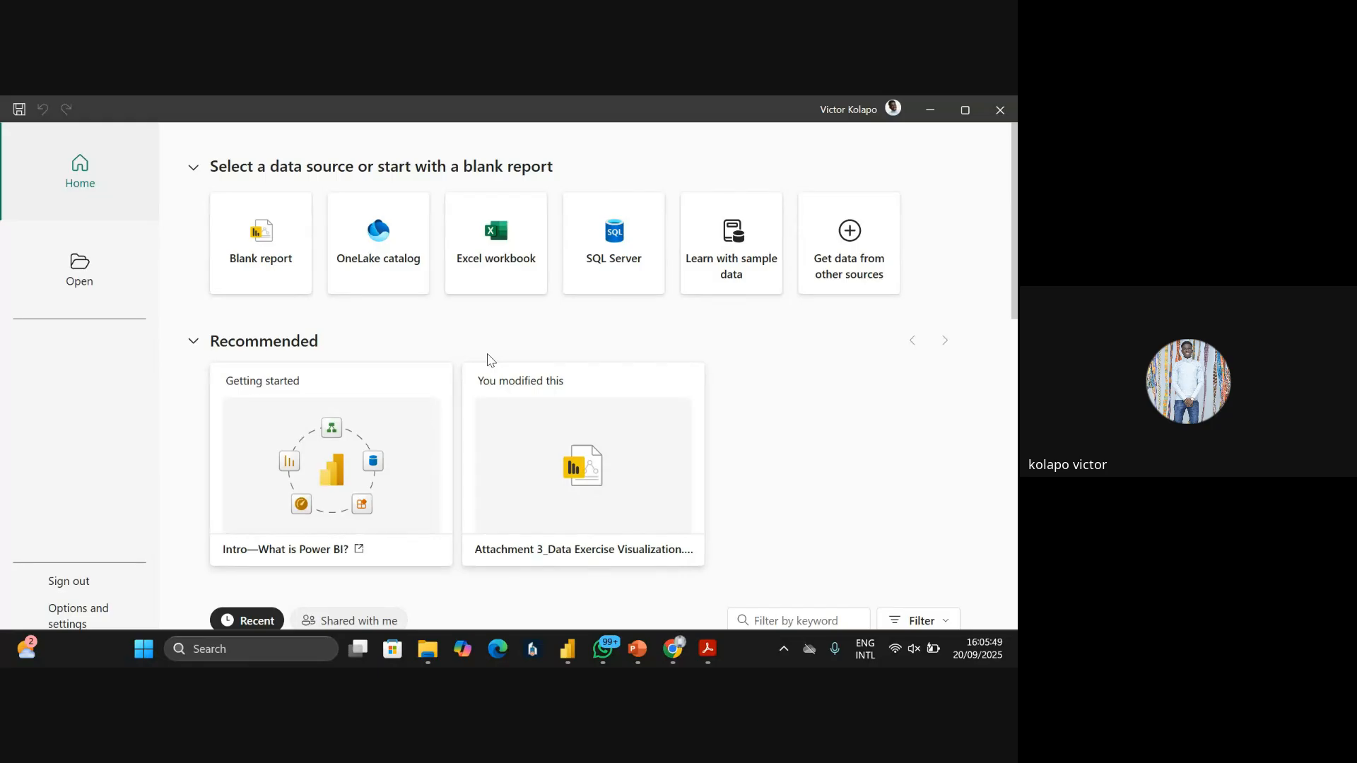
{"action": "scroll", "coordinate": [488, 359], "scroll_direction": "down", "scroll_amount": 1}
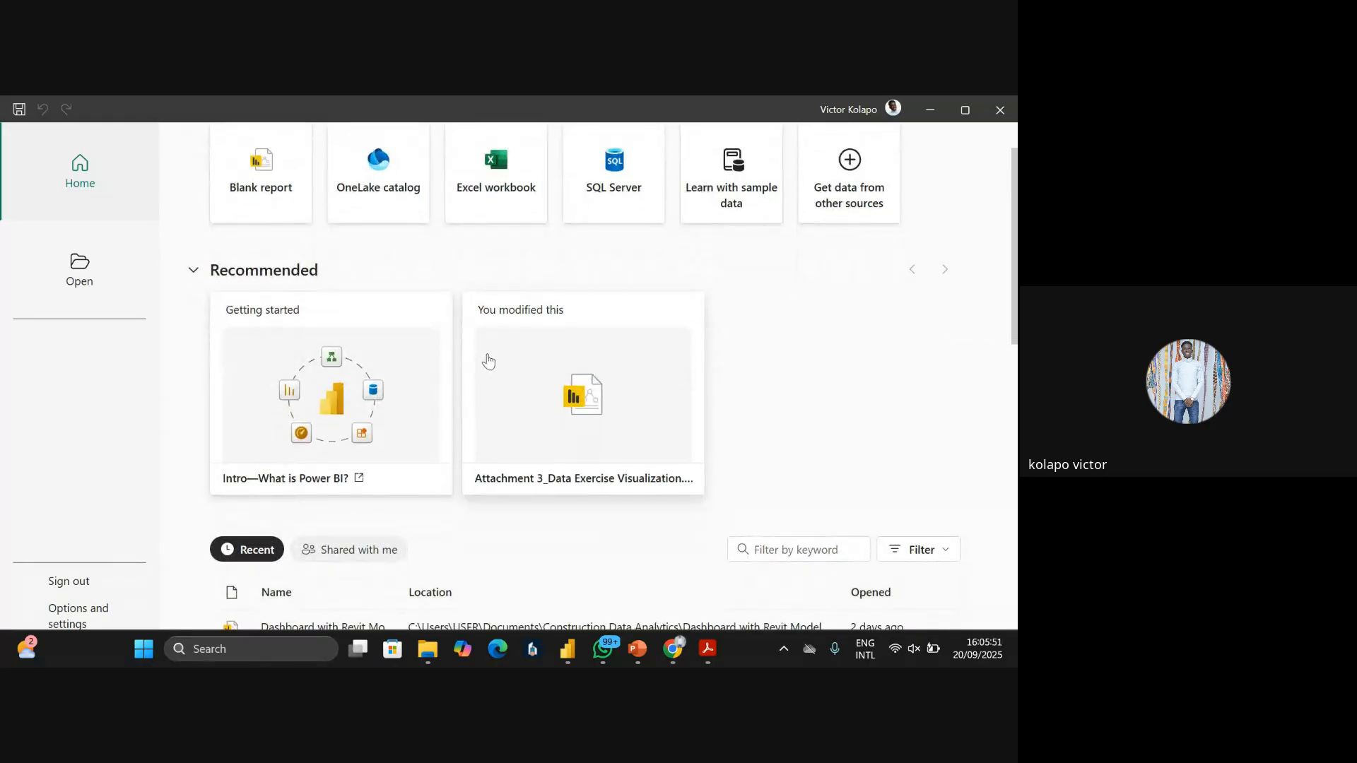
{"action": "scroll", "coordinate": [488, 359], "scroll_direction": "up", "scroll_amount": 1}
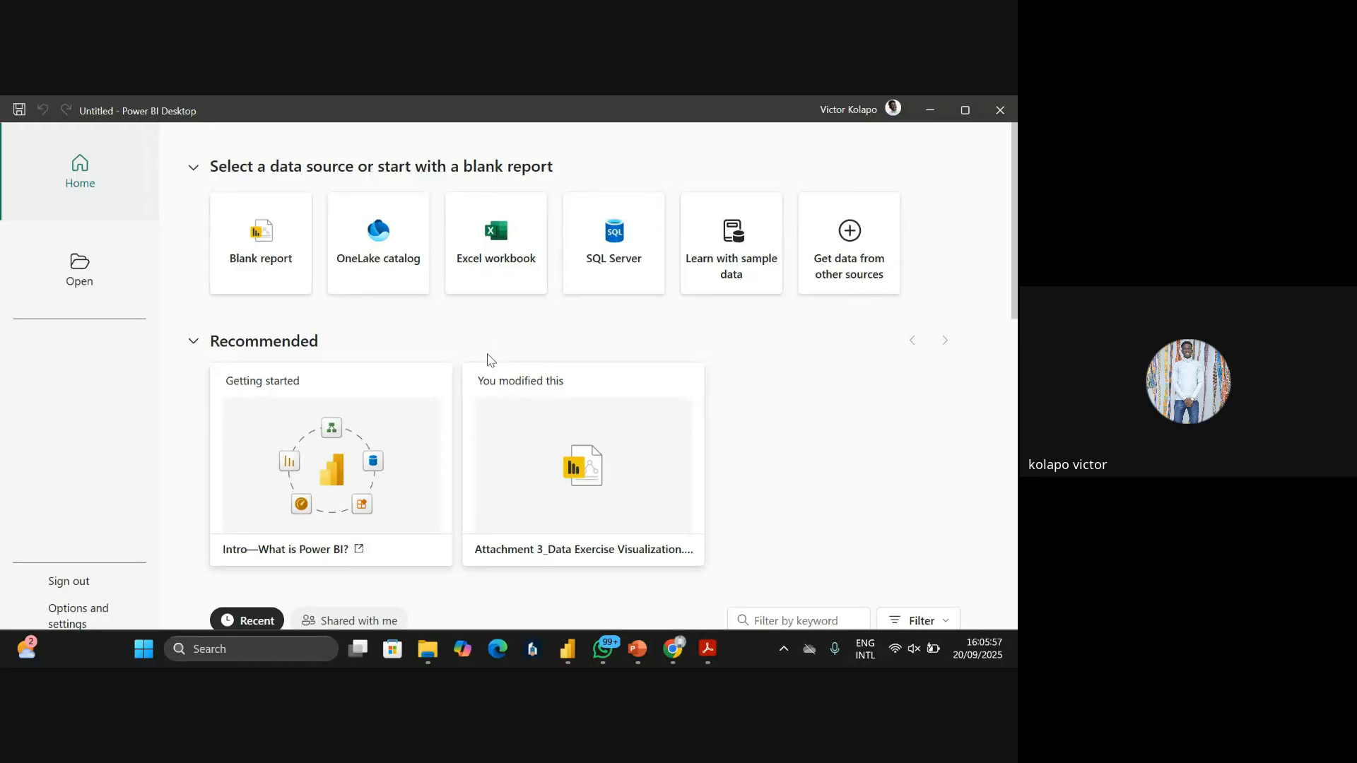
Switch to the open PDF in Acrobat to review the course schedule overview, and return to Power BI Desktop
{"action": "mouse_move", "coordinate": [642, 656]}
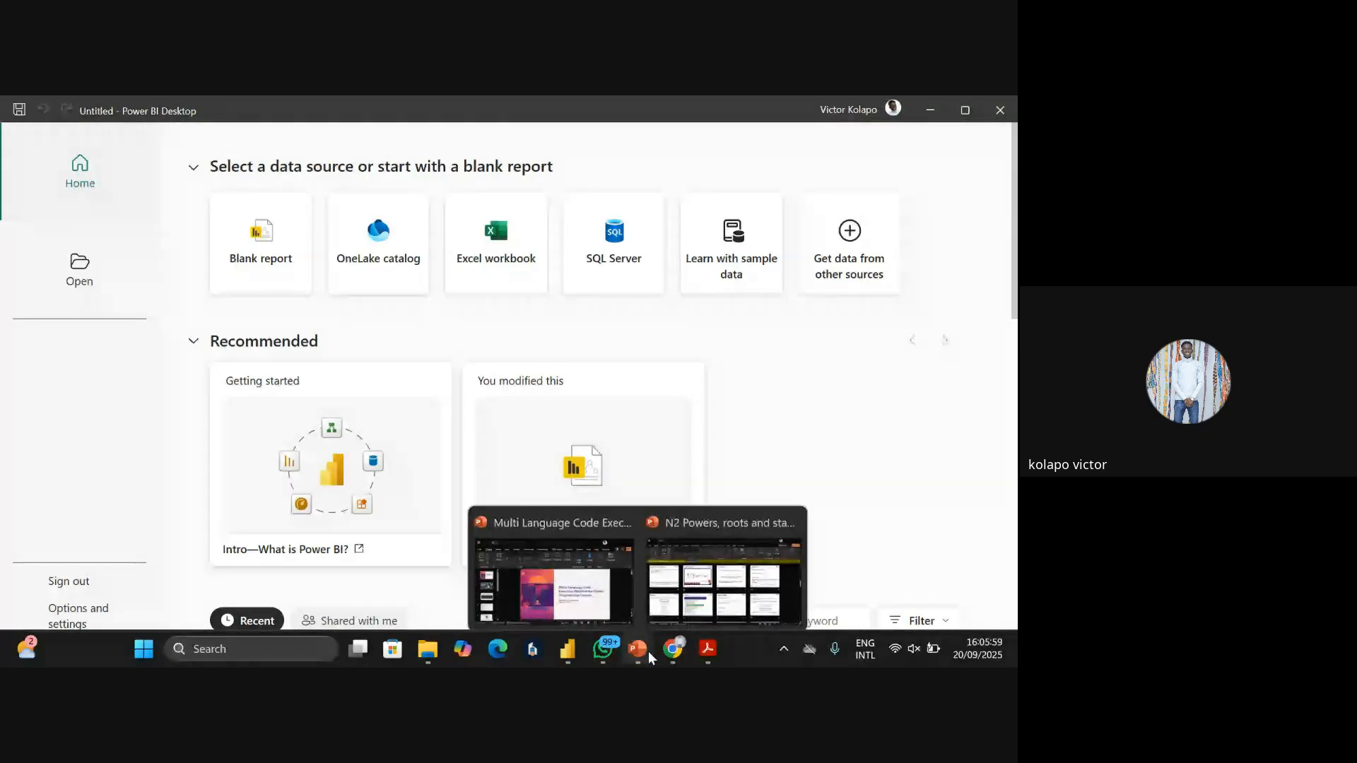
{"action": "left_click", "coordinate": [699, 652]}
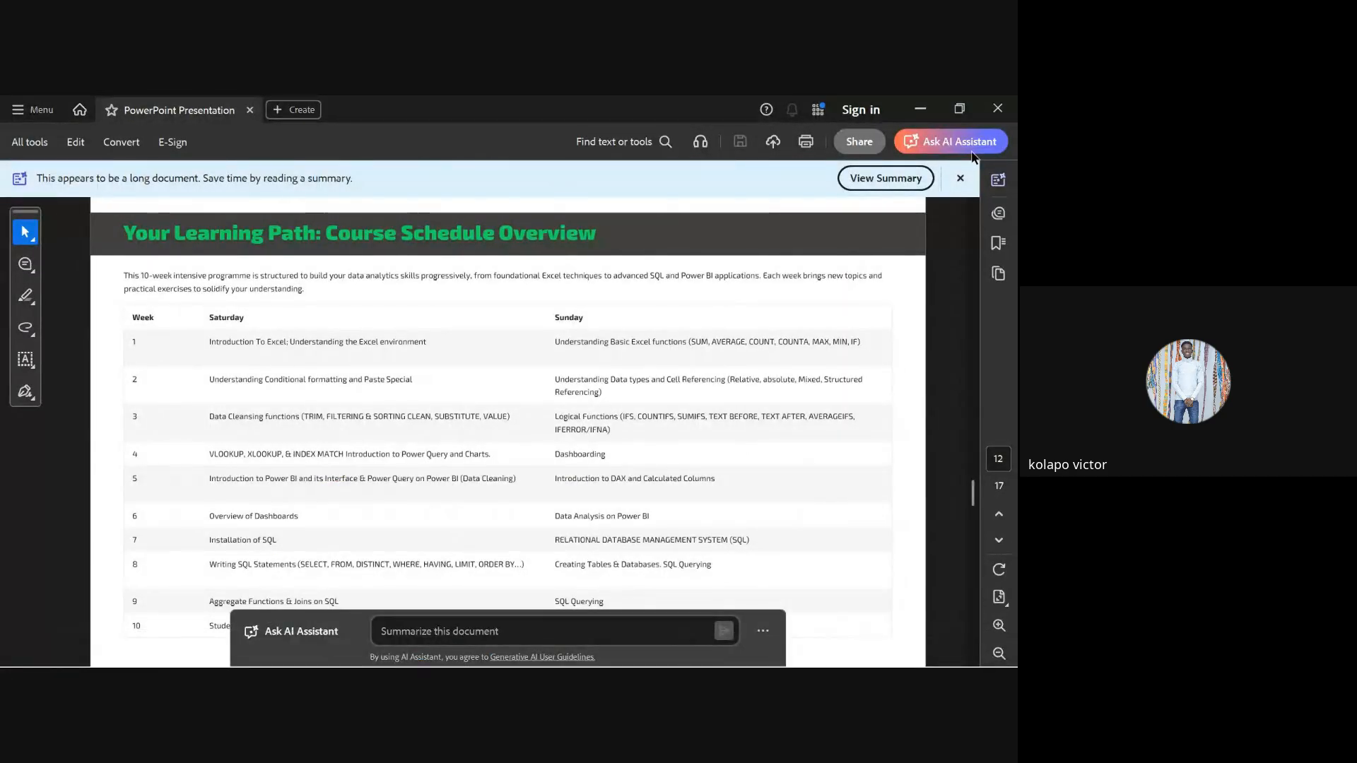
{"action": "left_click", "coordinate": [931, 112]}
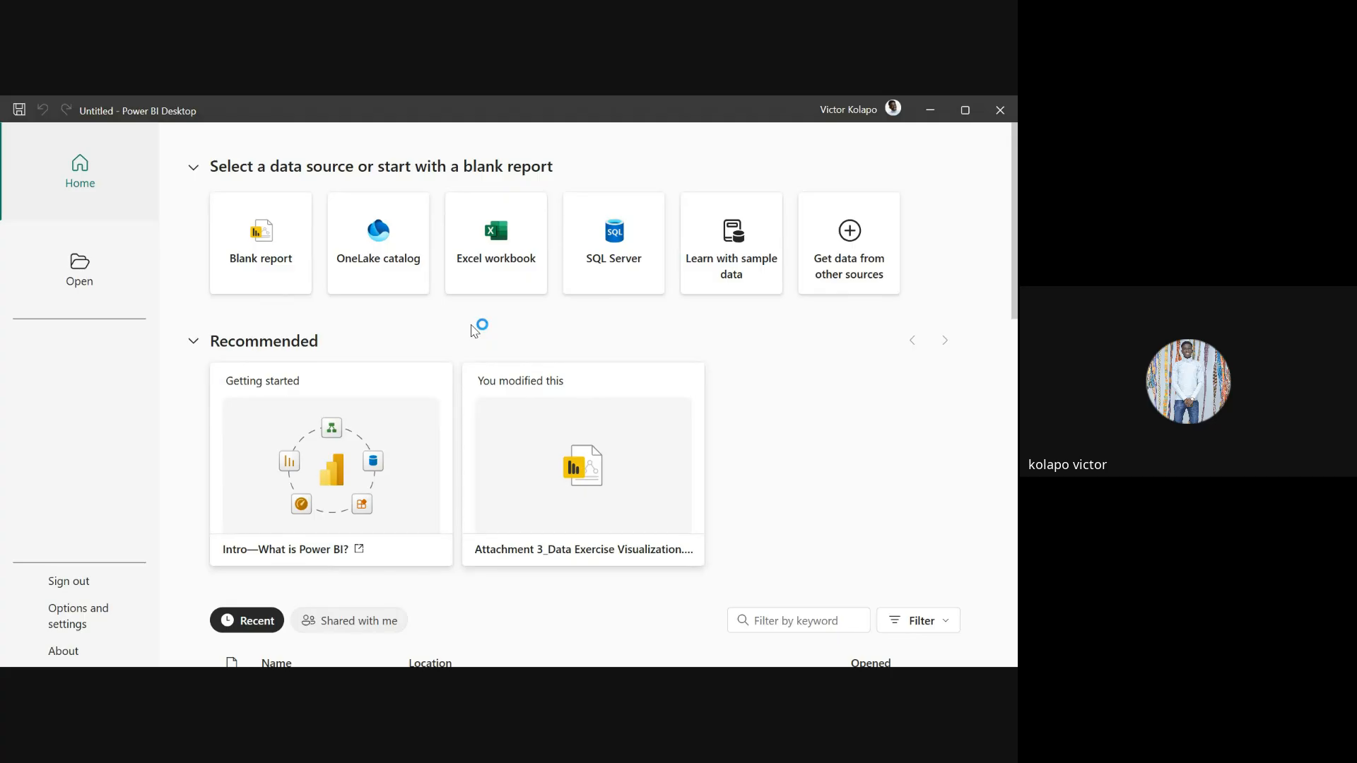
Create a blank report from the start page
{"action": "scroll", "coordinate": [431, 433], "scroll_direction": "down", "scroll_amount": 3}
{"action": "scroll", "coordinate": [424, 428], "scroll_direction": "up", "scroll_amount": 3}
{"action": "left_click", "coordinate": [274, 260]}
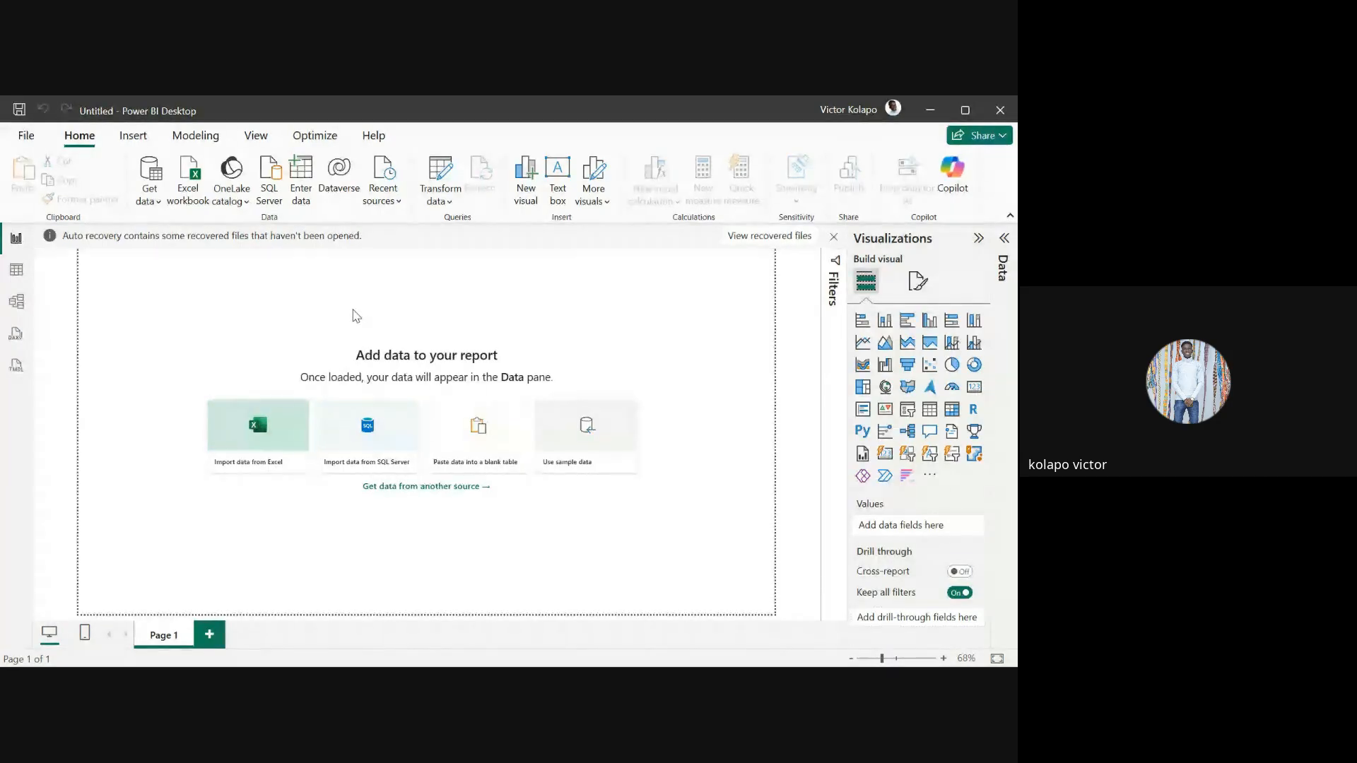
Import data from Excel into the report, choosing the Addidas Dataset workbook in the Downloads folder
{"action": "left_click", "coordinate": [242, 427]}
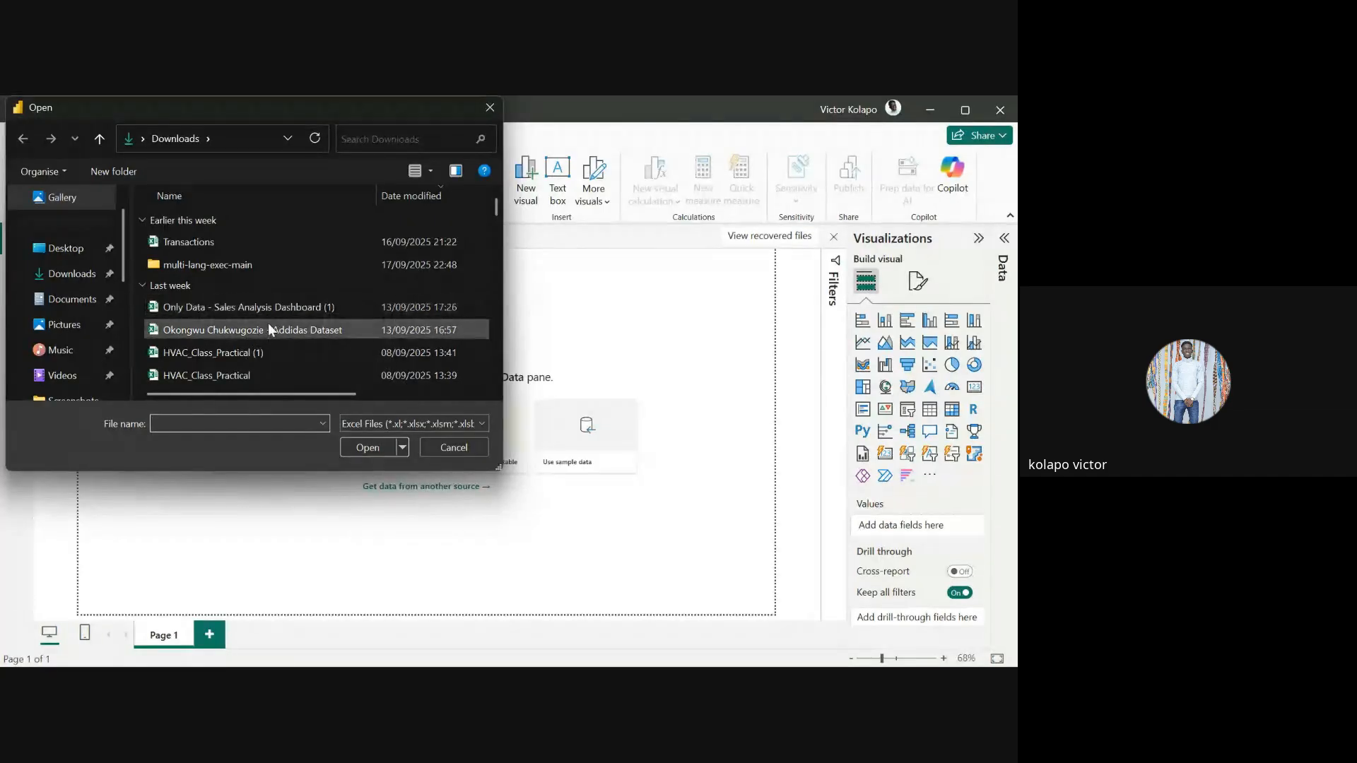
{"action": "left_click", "coordinate": [238, 308]}
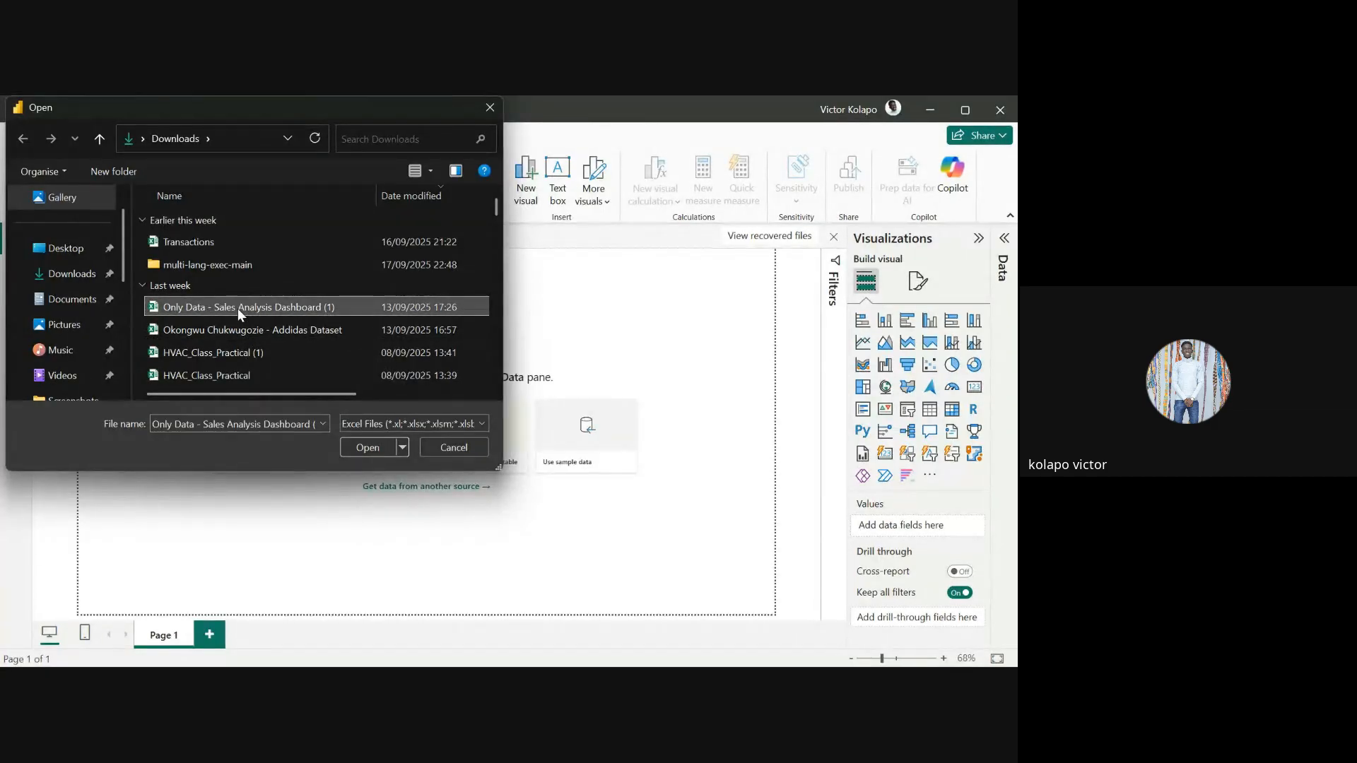
{"action": "left_click", "coordinate": [303, 330]}
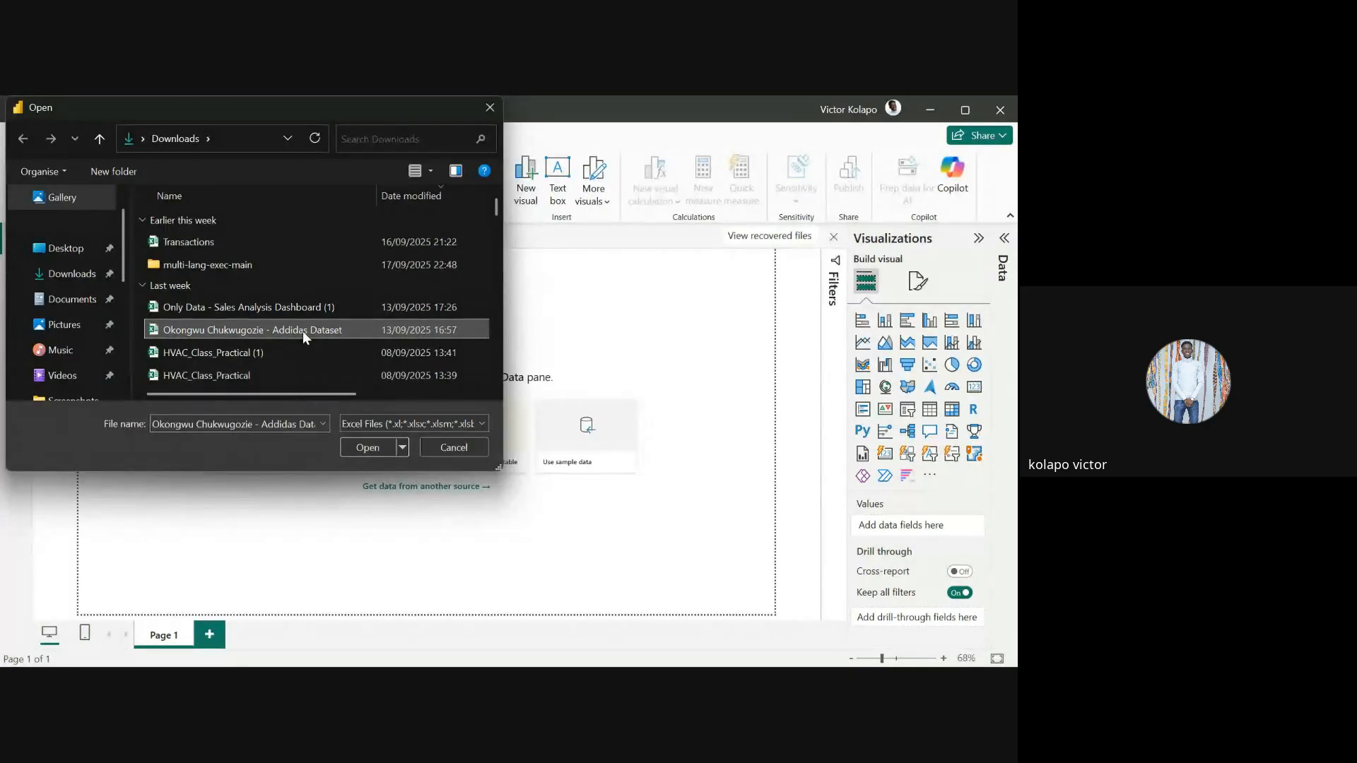
{"action": "left_click", "coordinate": [299, 305]}
{"action": "left_click", "coordinate": [311, 331]}
{"action": "left_click", "coordinate": [372, 445]}
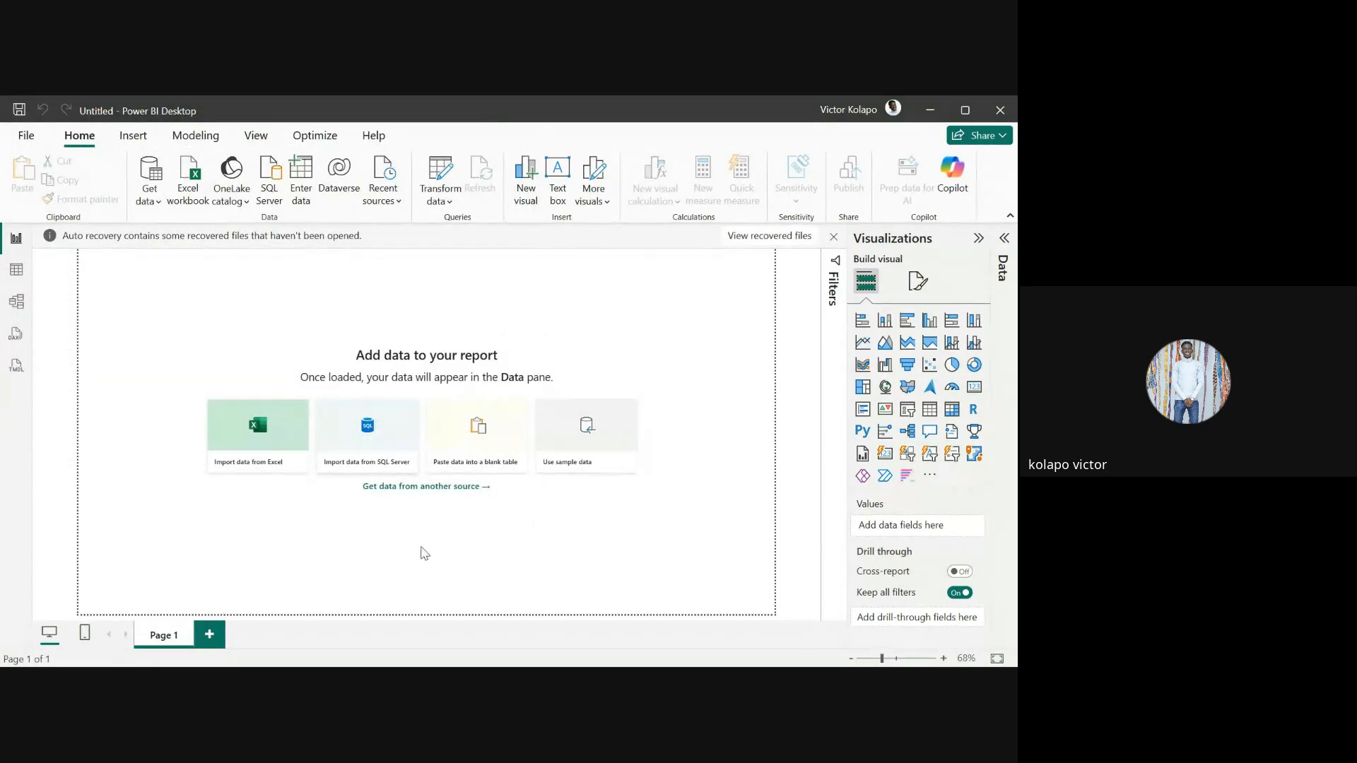
Switch to File Explorer and open the Addidas Dataset workbook from the Downloads folder in Excel
{"action": "mouse_move", "coordinate": [544, 644]}
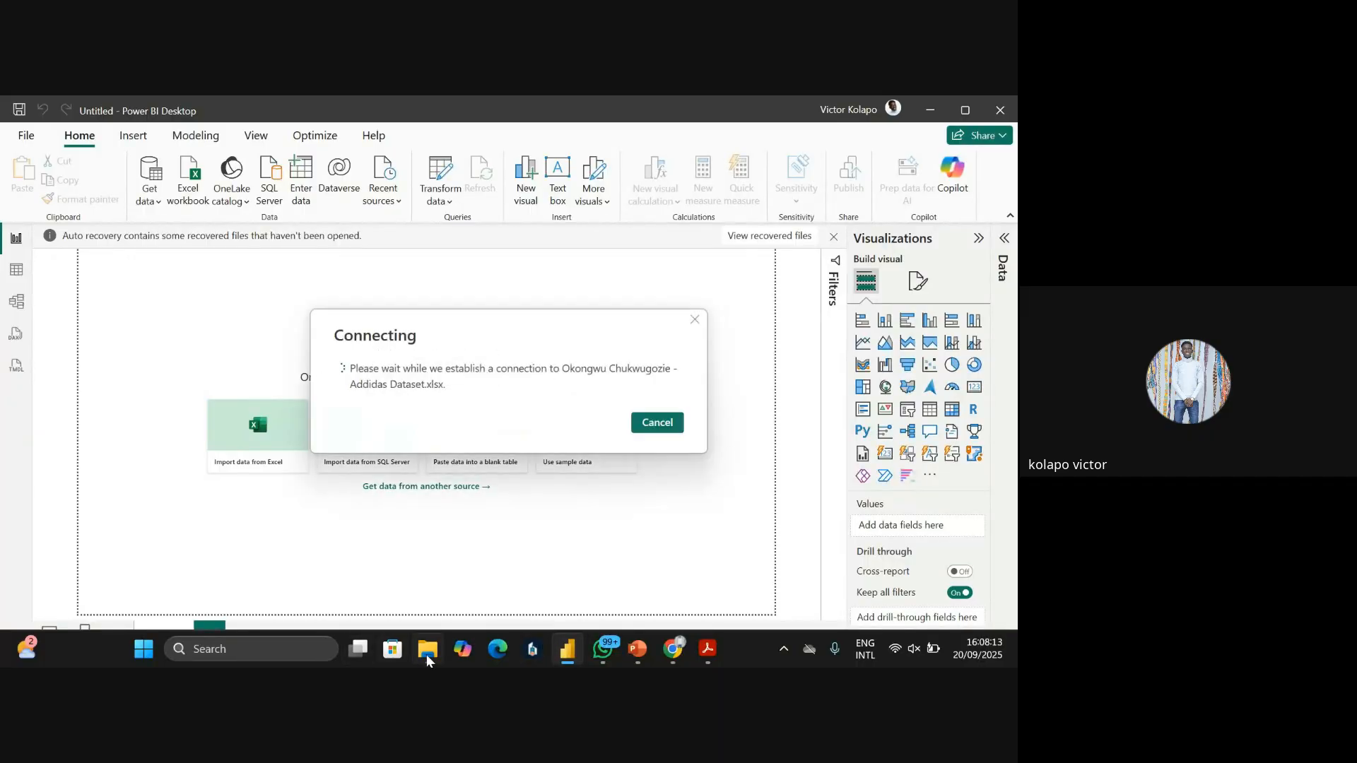
{"action": "mouse_move", "coordinate": [429, 658]}
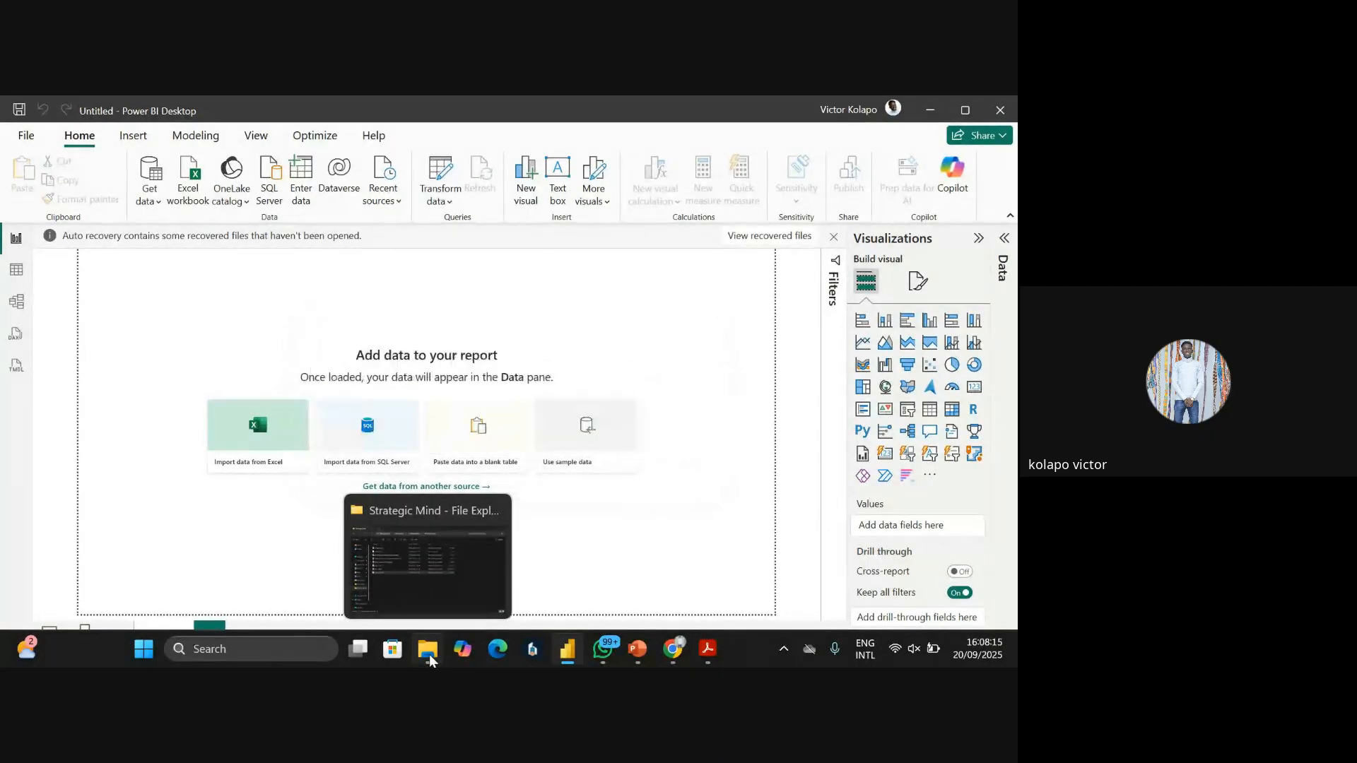
{"action": "left_click", "coordinate": [429, 658]}
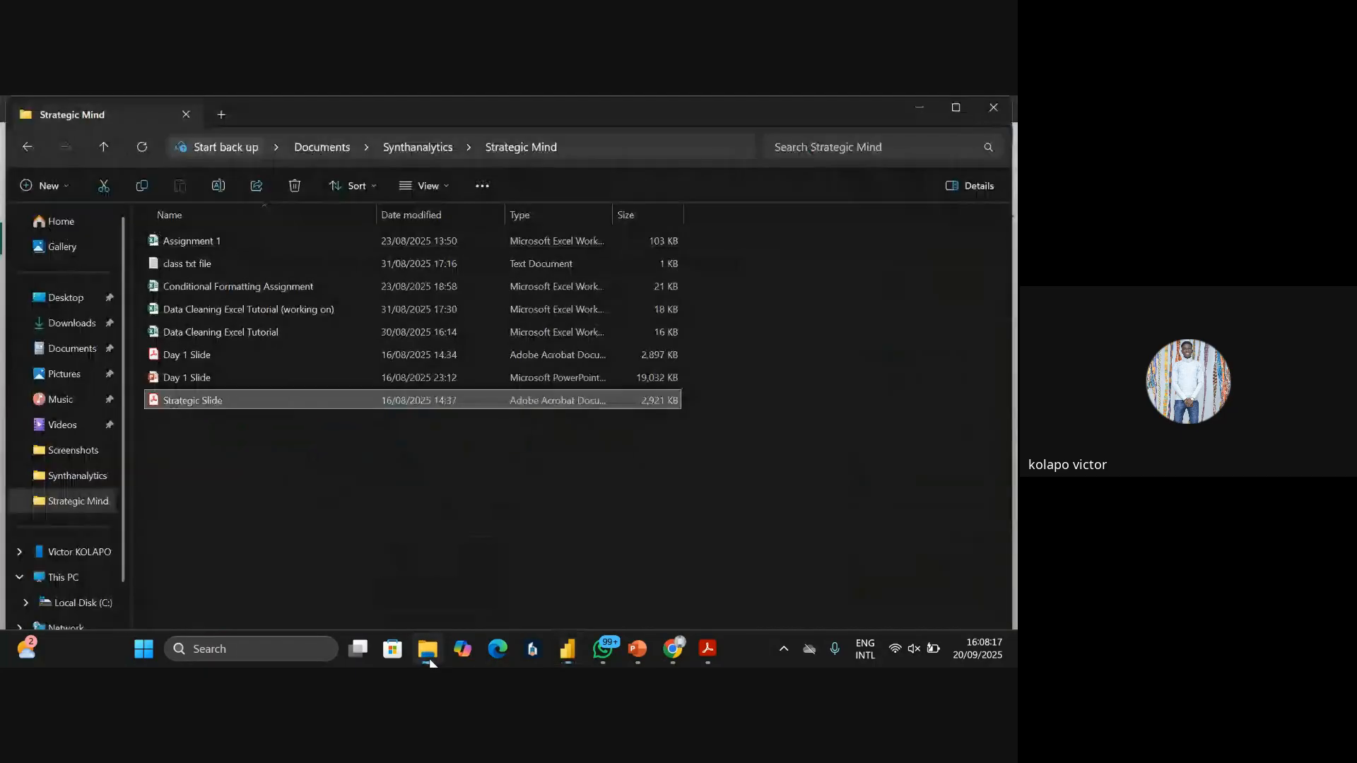
{"action": "left_click", "coordinate": [79, 350]}
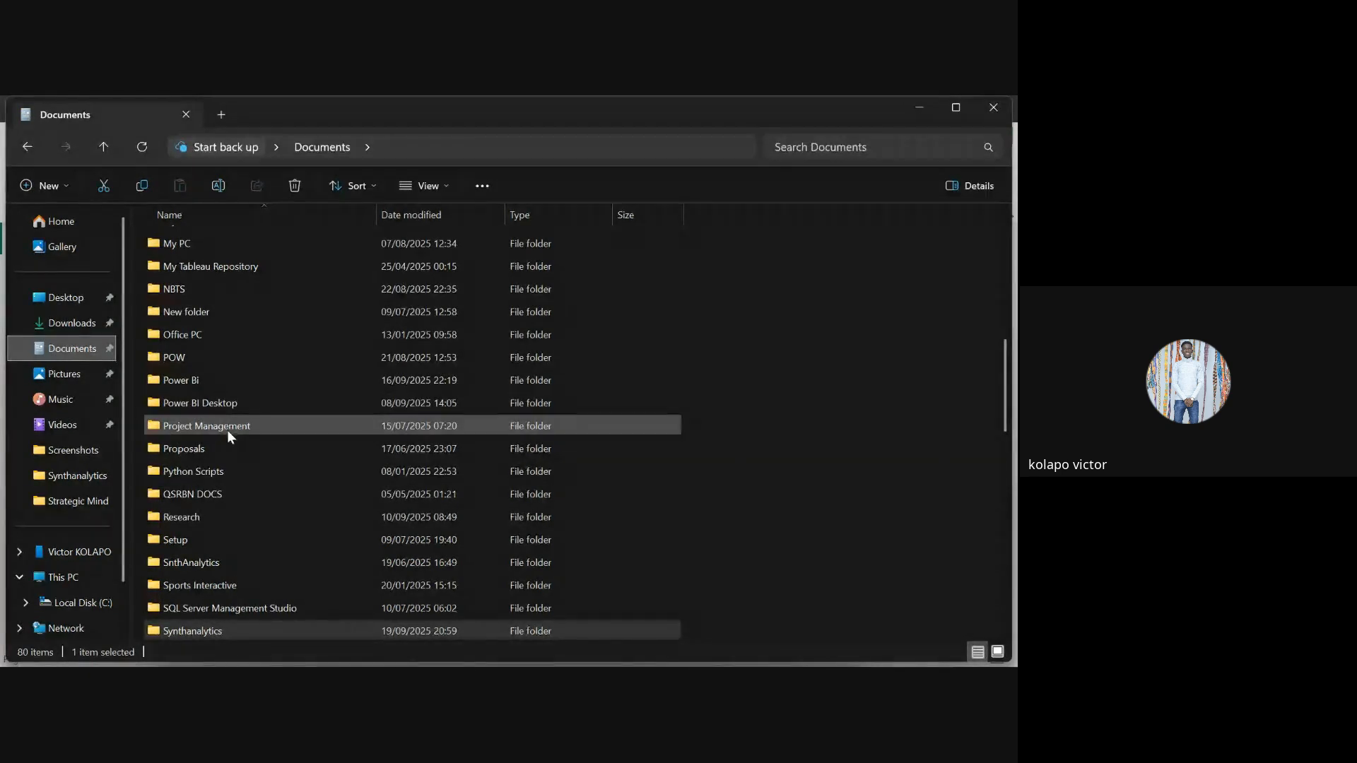
{"action": "left_click", "coordinate": [83, 324]}
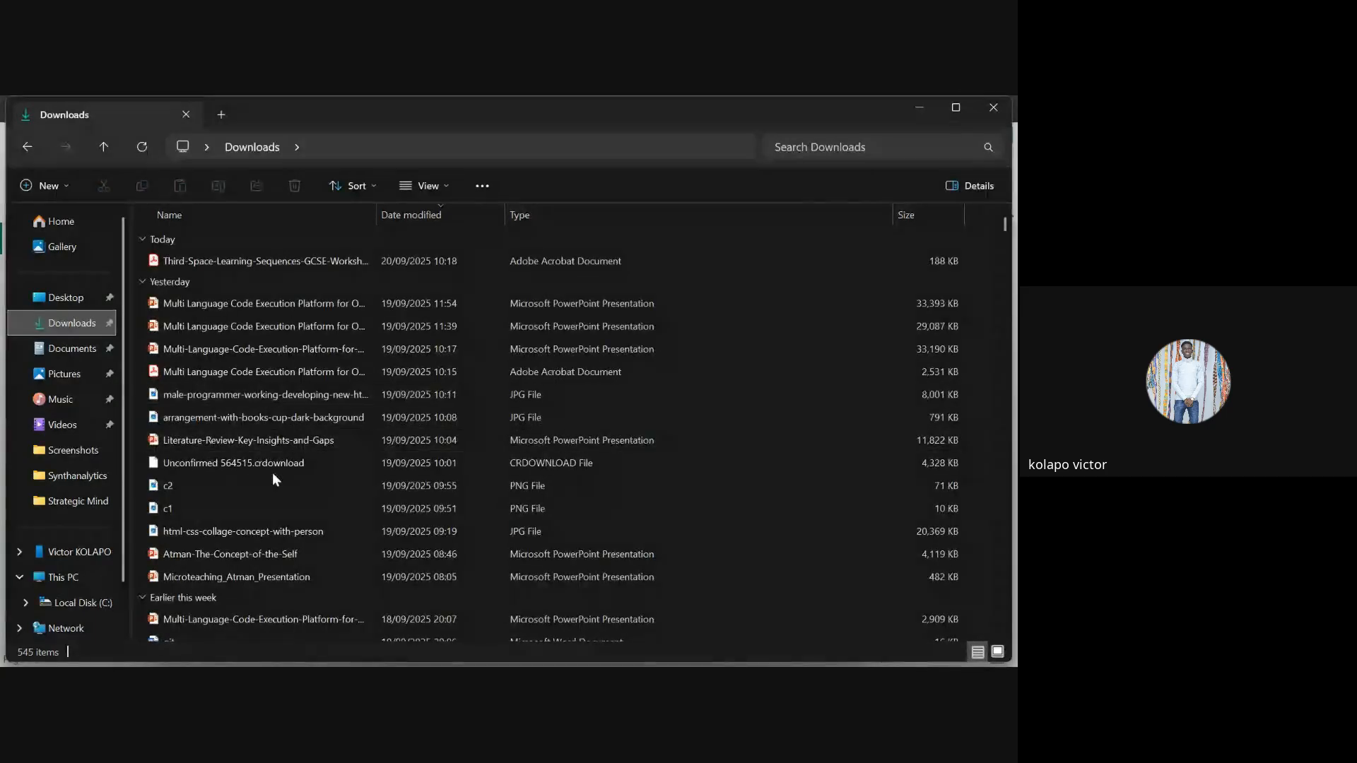
{"action": "scroll", "coordinate": [273, 472], "scroll_direction": "down", "scroll_amount": 4}
{"action": "scroll", "coordinate": [273, 479], "scroll_direction": "down", "scroll_amount": 6}
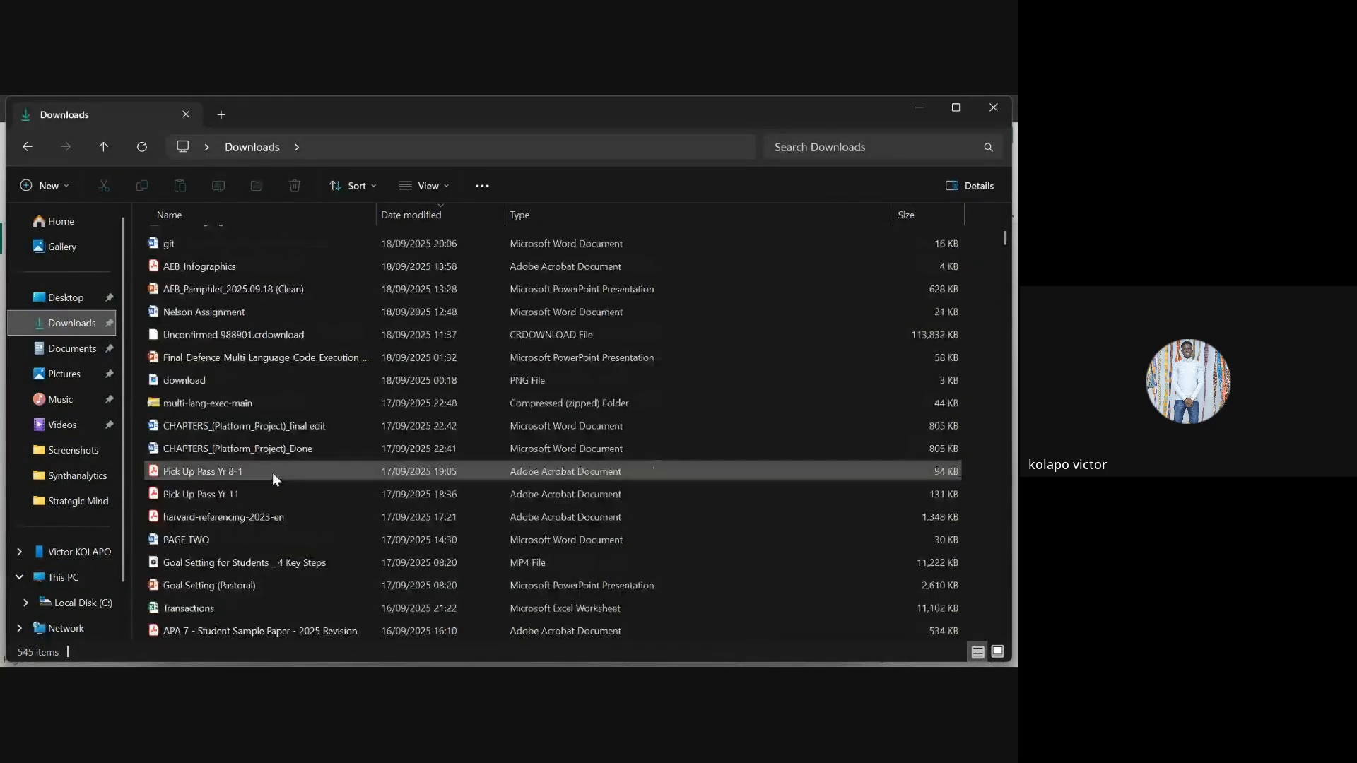
{"action": "scroll", "coordinate": [273, 472], "scroll_direction": "down", "scroll_amount": 2}
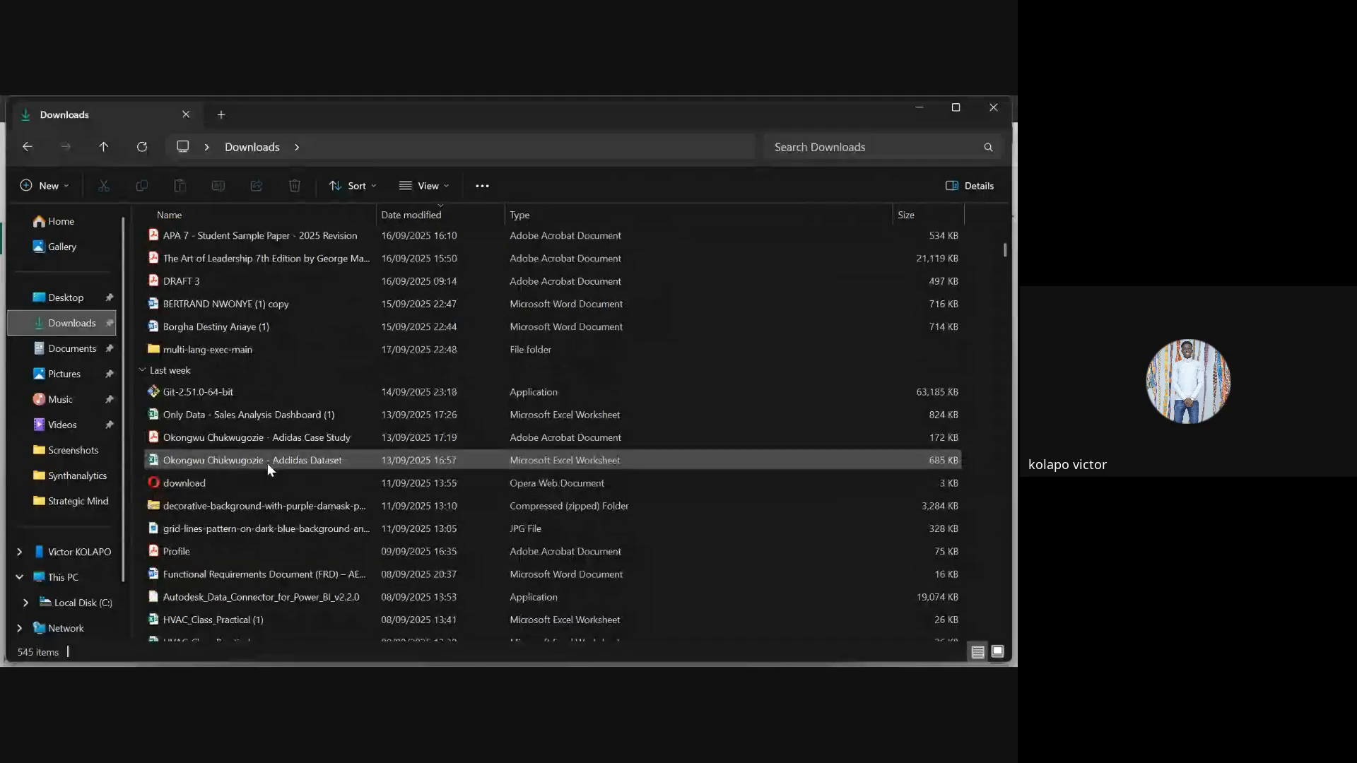
{"action": "left_click", "coordinate": [268, 464]}
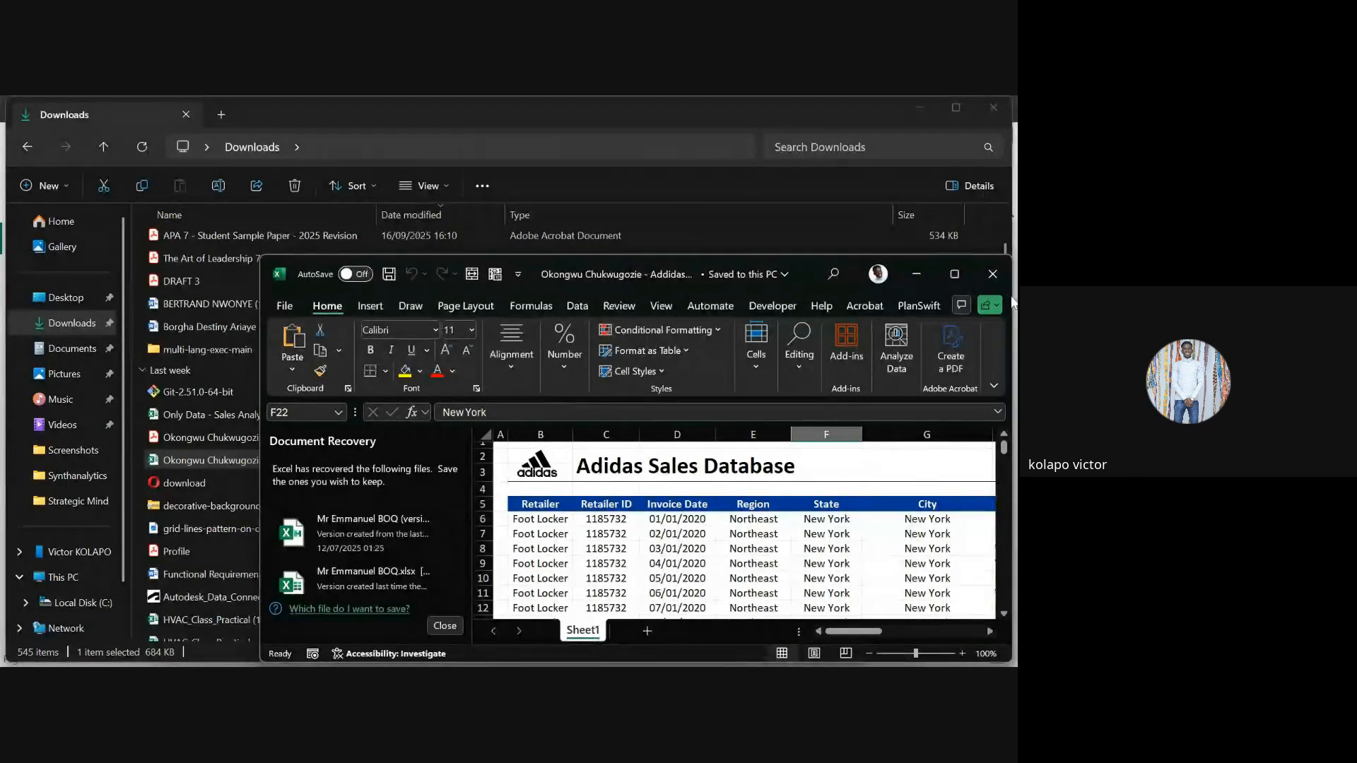
Maximize the workbook window and close Document Recovery with the option that retains the recovered files for viewing
{"action": "left_click", "coordinate": [957, 273]}
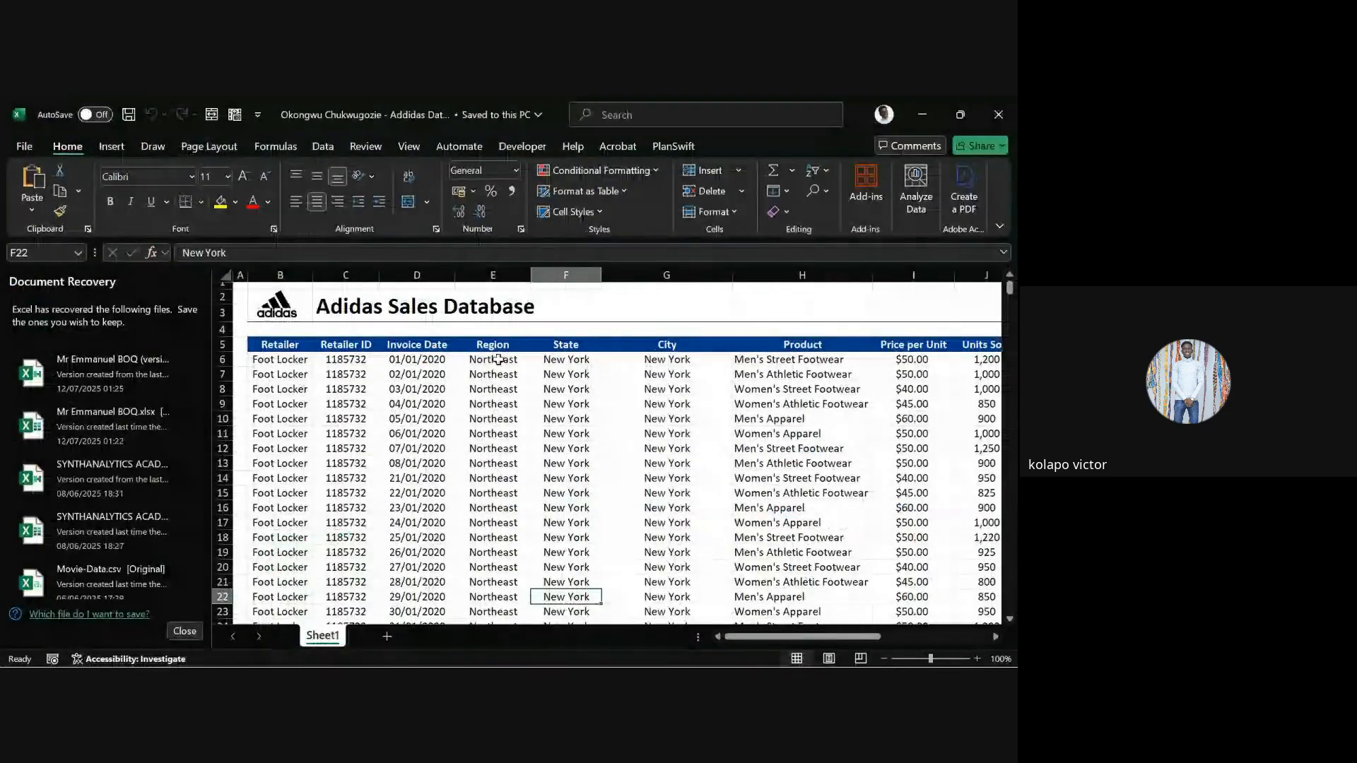
{"action": "left_click", "coordinate": [185, 631]}
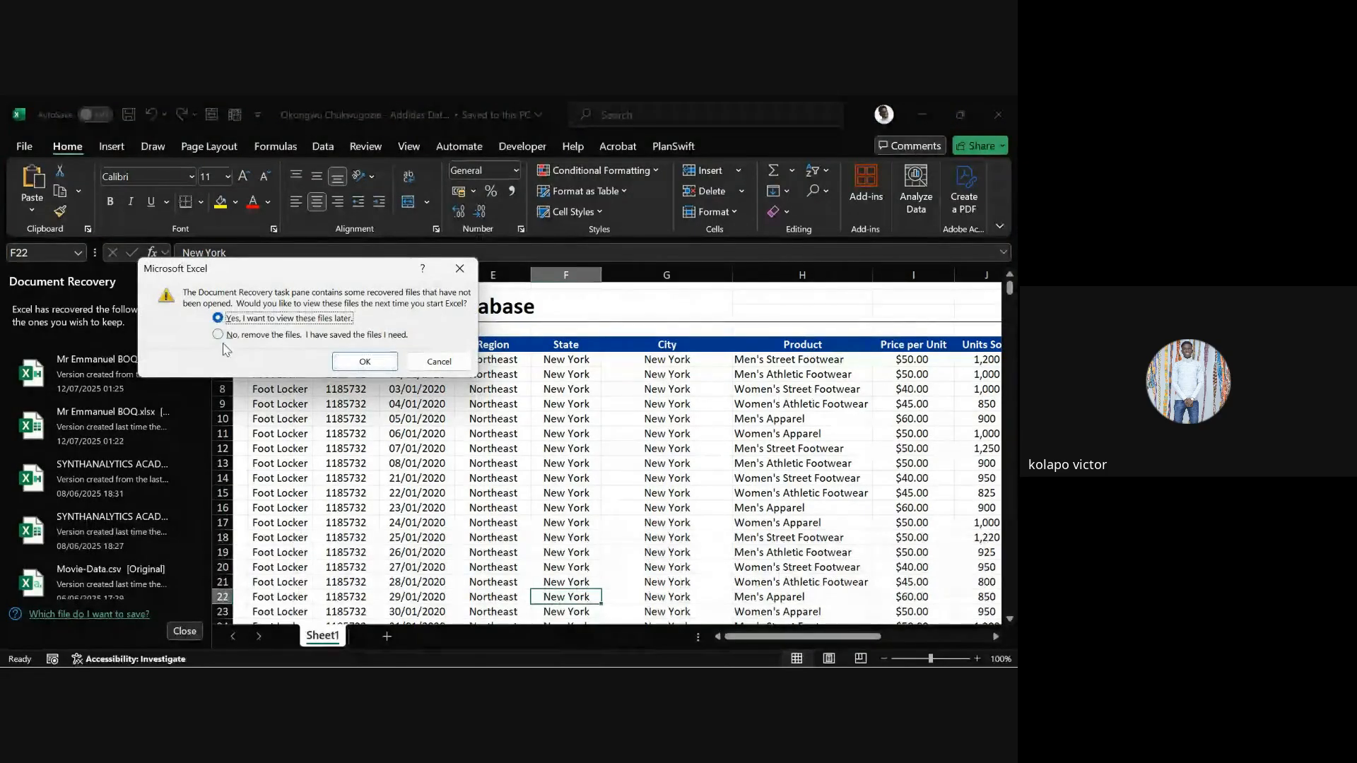
{"action": "left_click", "coordinate": [368, 362]}
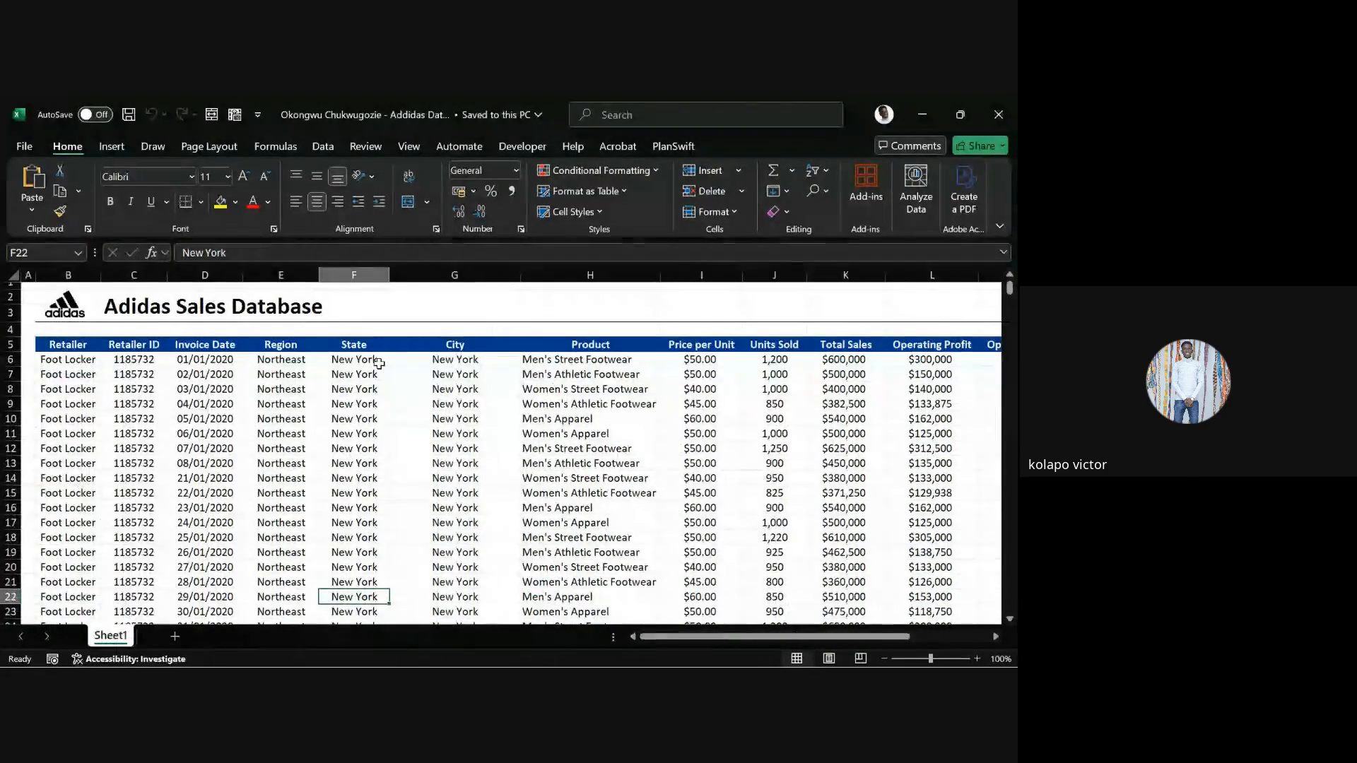
Inspect the adidas logo and the Adidas Sales Database title above the table
{"action": "left_click", "coordinate": [162, 402]}
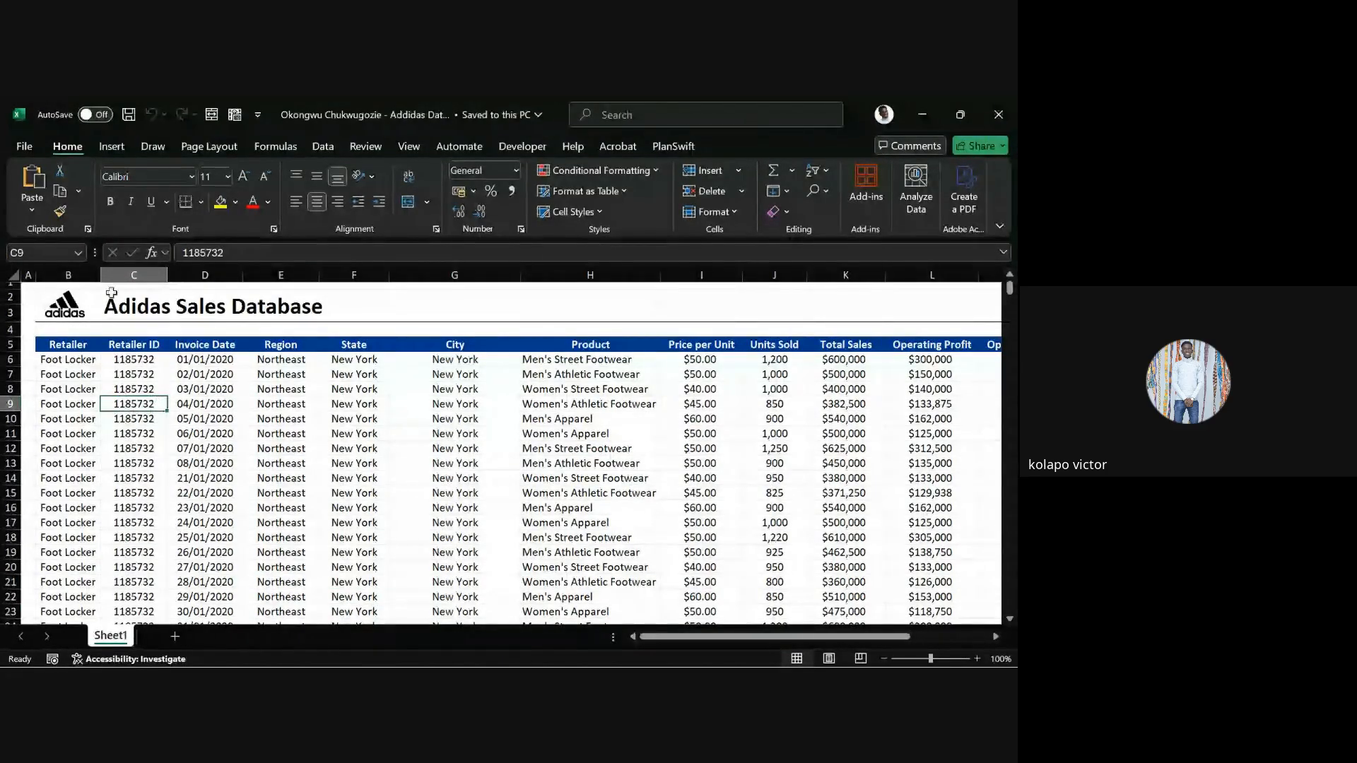
{"action": "left_click", "coordinate": [82, 302]}
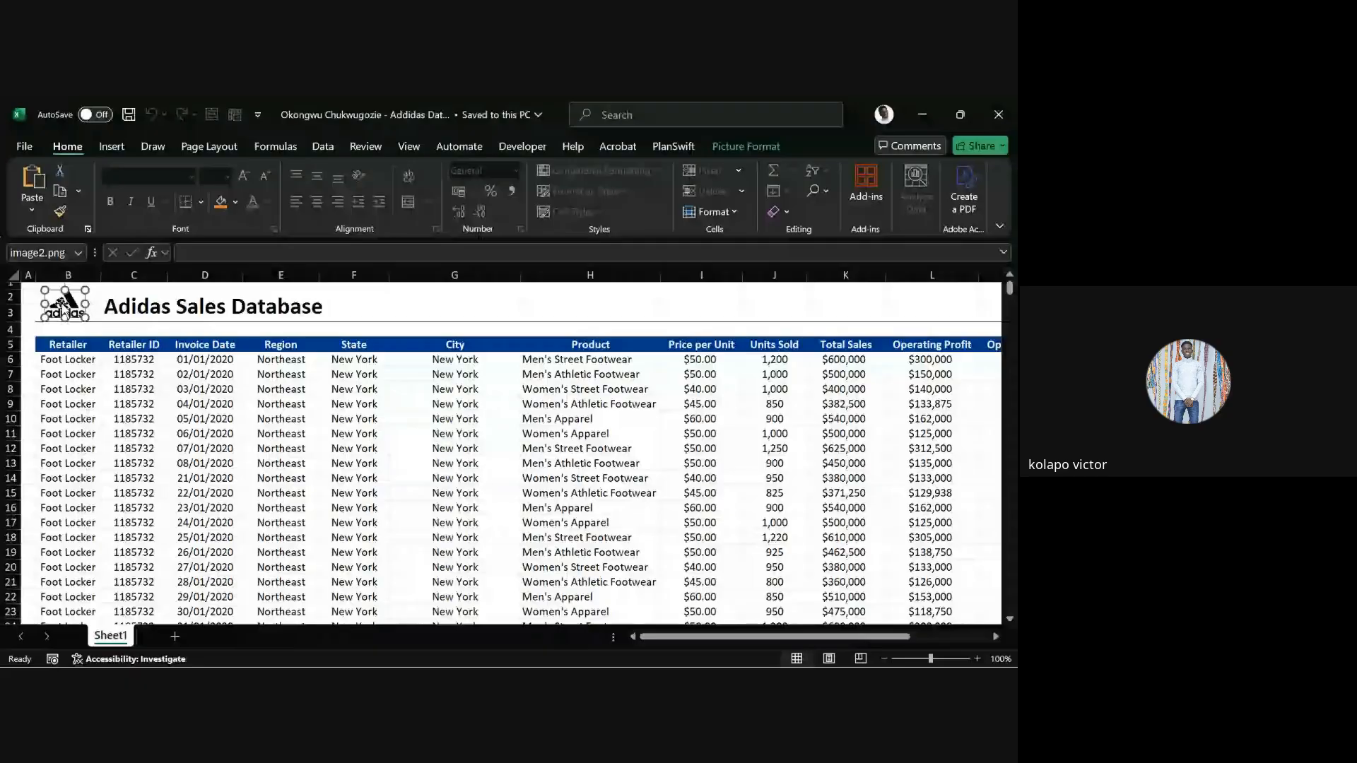
{"action": "left_click", "coordinate": [209, 305]}
Examine the sales table on Sheet1 from the Retailer header across to the Sales Method column
{"action": "left_click", "coordinate": [54, 343]}
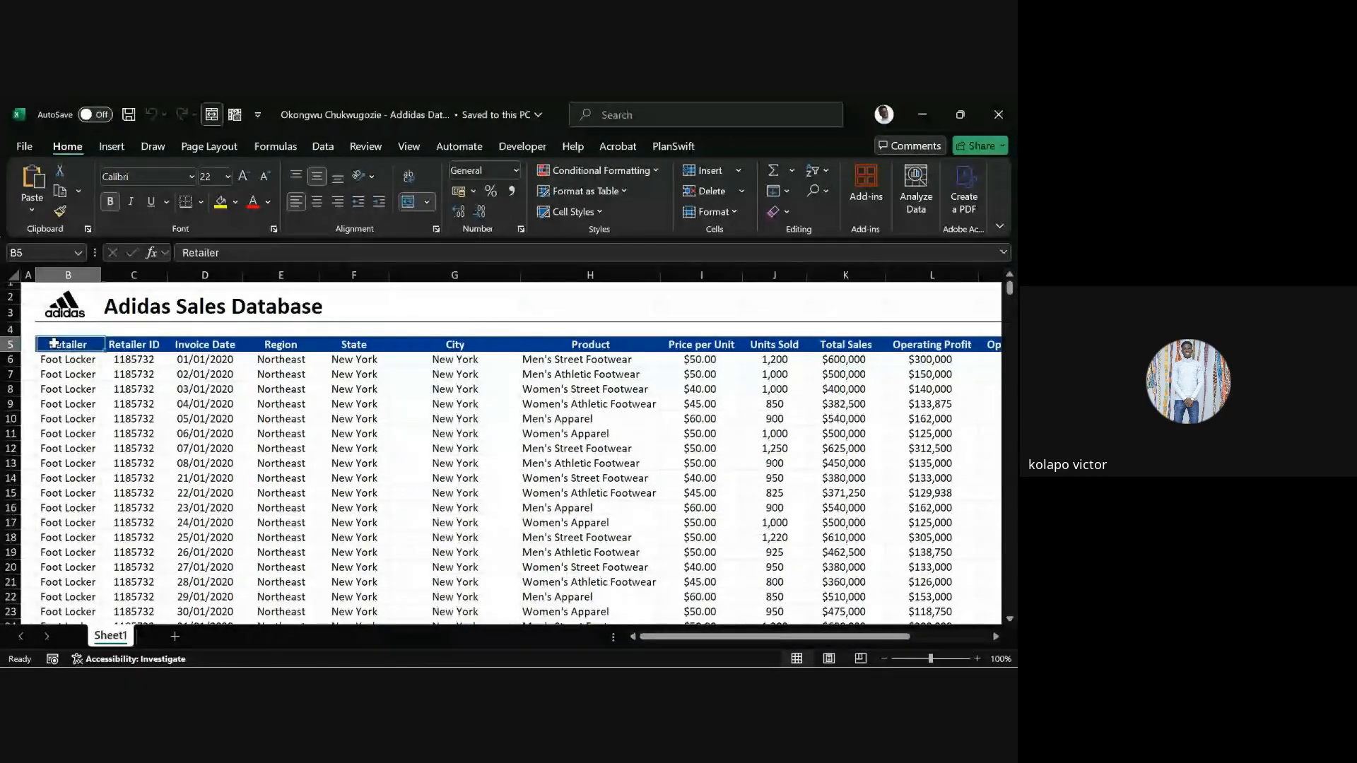
{"action": "left_click_drag", "start_coordinate": [54, 344], "coordinate": [212, 418]}
{"action": "left_click_drag", "start_coordinate": [636, 581], "coordinate": [738, 609]}
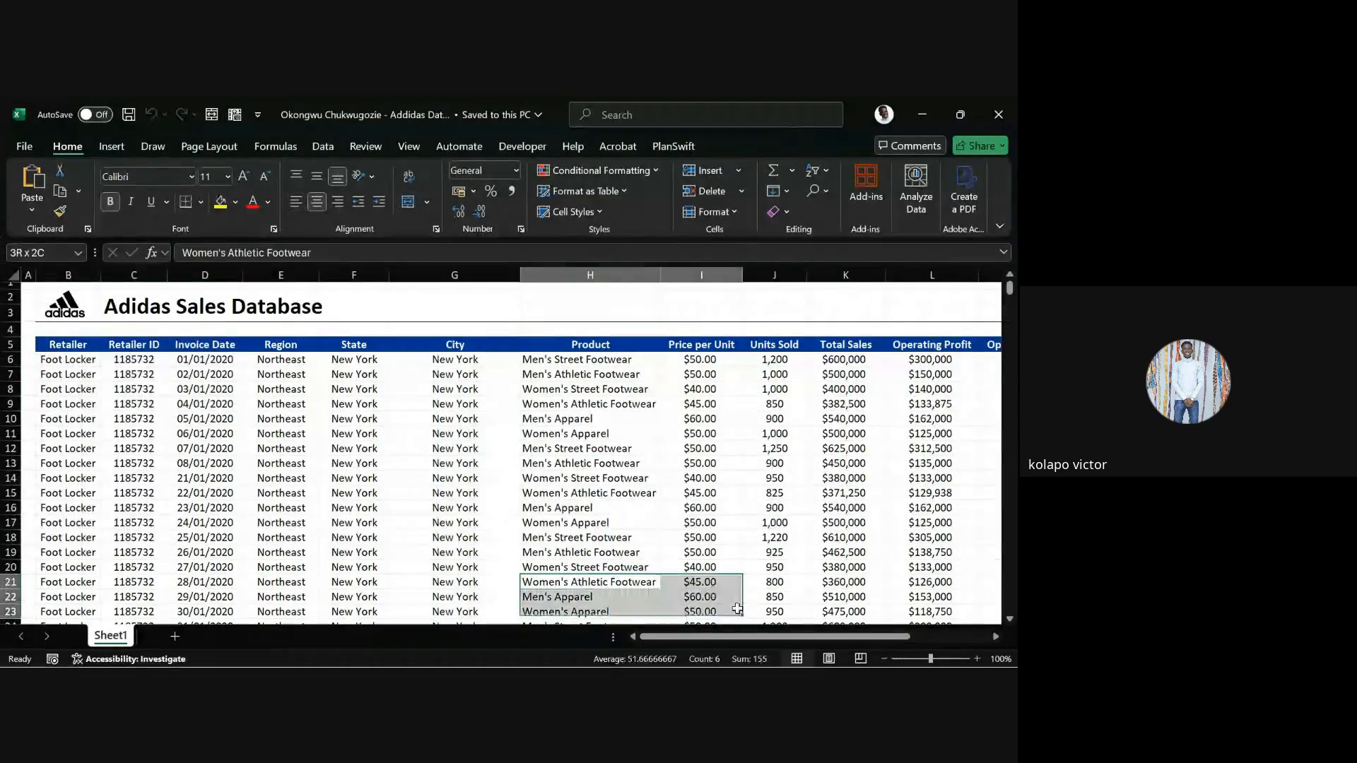
{"action": "left_click", "coordinate": [67, 345]}
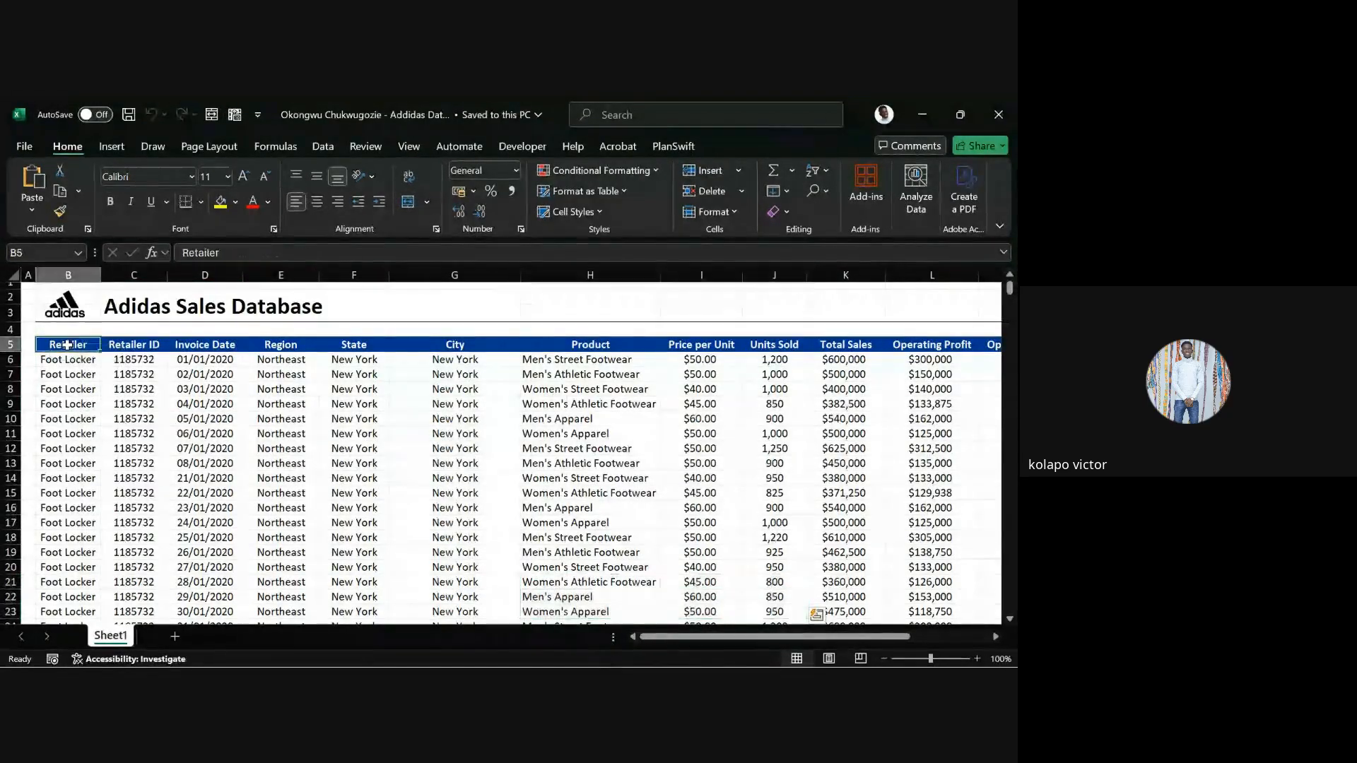
{"action": "left_click_drag", "start_coordinate": [67, 345], "coordinate": [951, 629]}
{"action": "scroll", "coordinate": [813, 542], "scroll_direction": "up", "scroll_amount": 8}
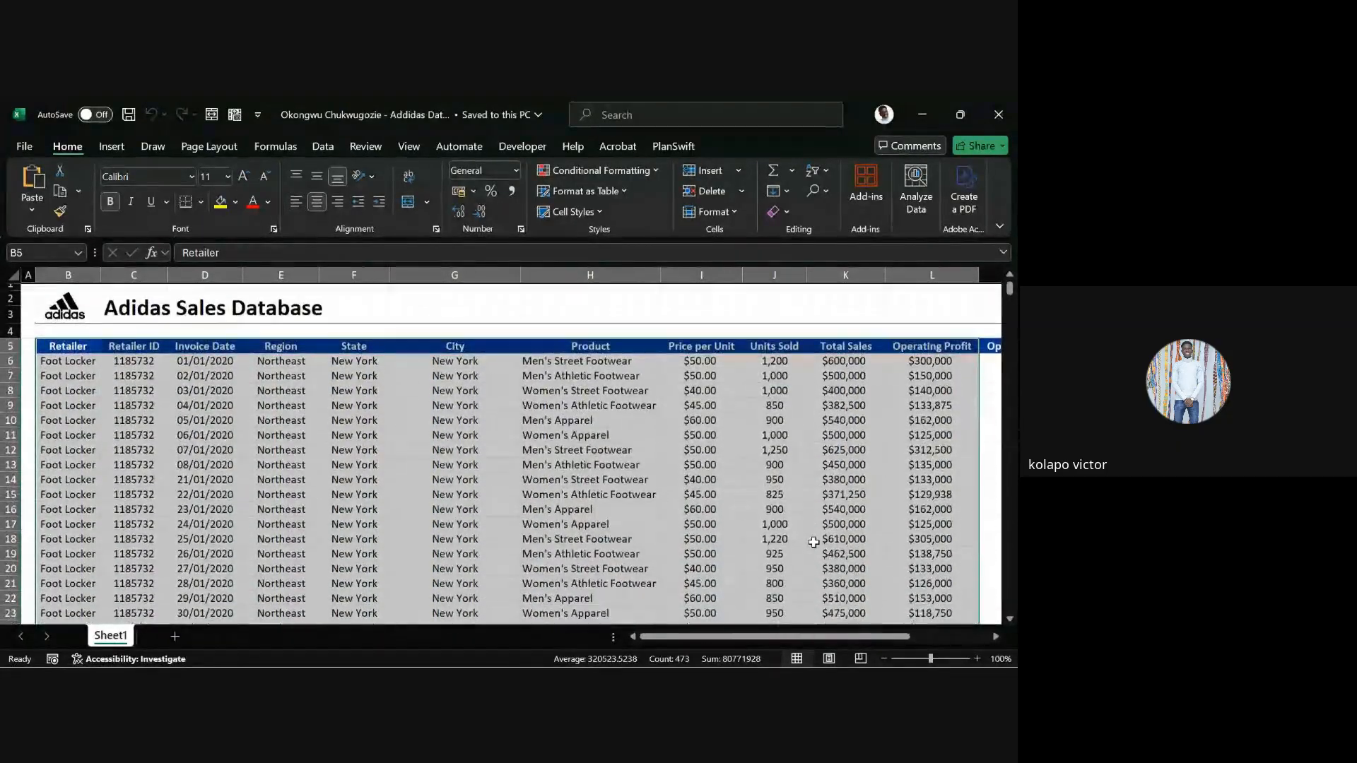
{"action": "scroll", "coordinate": [813, 542], "scroll_direction": "right", "scroll_amount": 6}
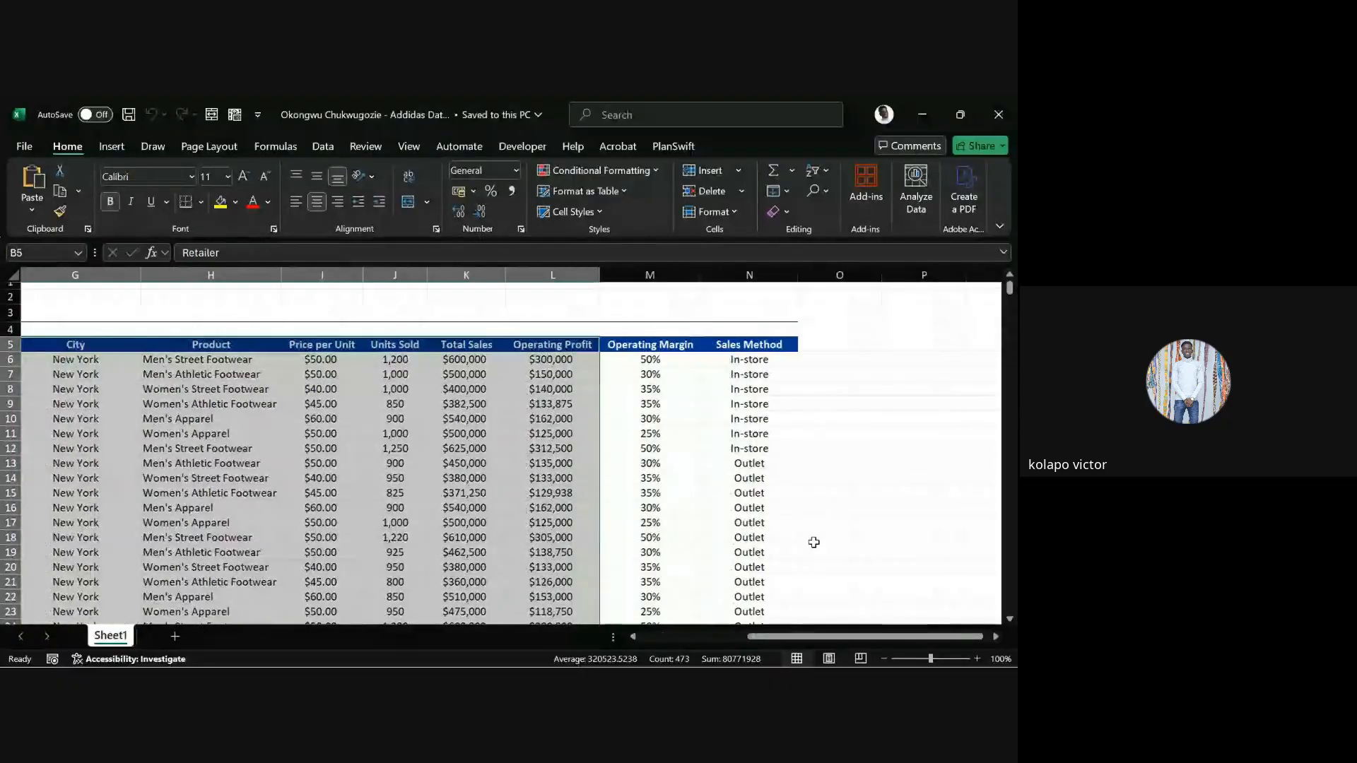
{"action": "scroll", "coordinate": [813, 542], "scroll_direction": "left", "scroll_amount": 6}
{"action": "left_click", "coordinate": [357, 478]}
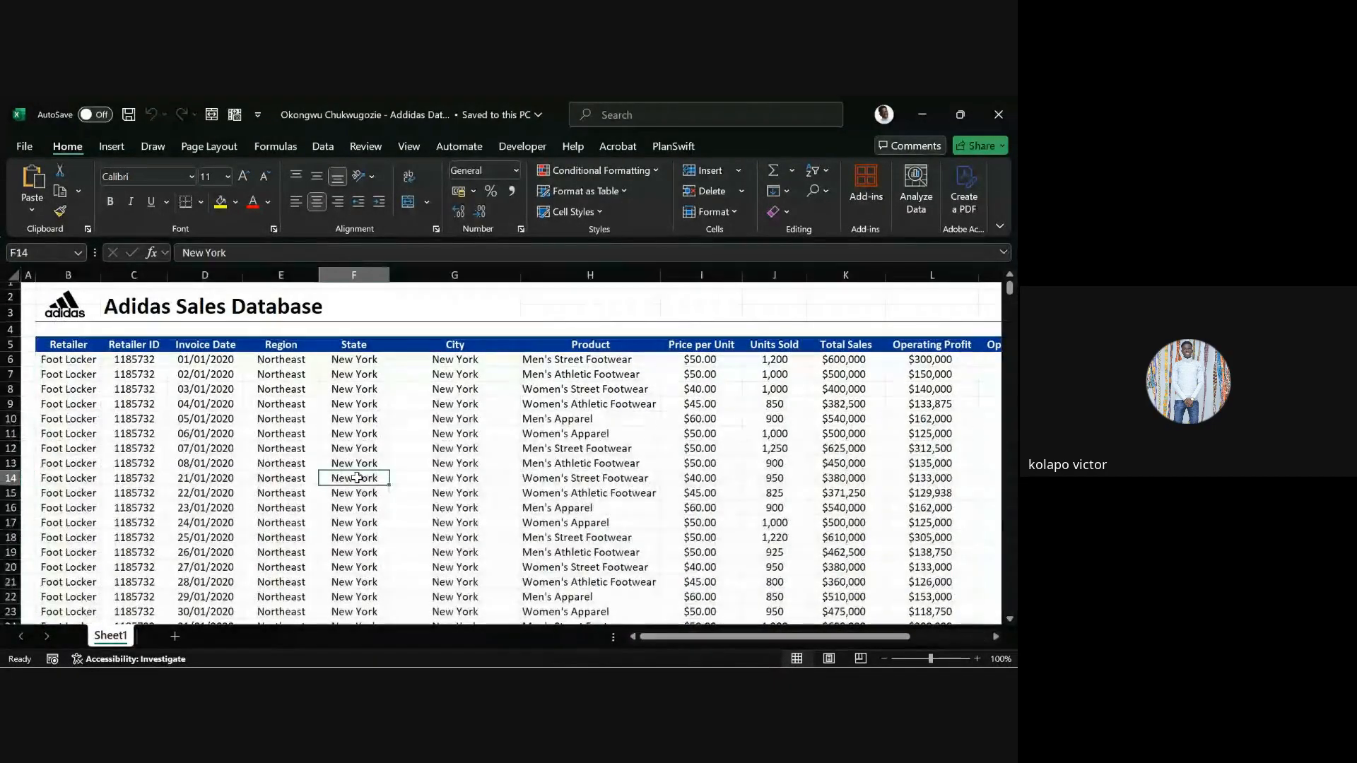
Return to Power BI Desktop and preview Sheet1 of the dataset in the Navigator
{"action": "key", "text": "alt+Tab"}
{"action": "key", "text": "Tab"}
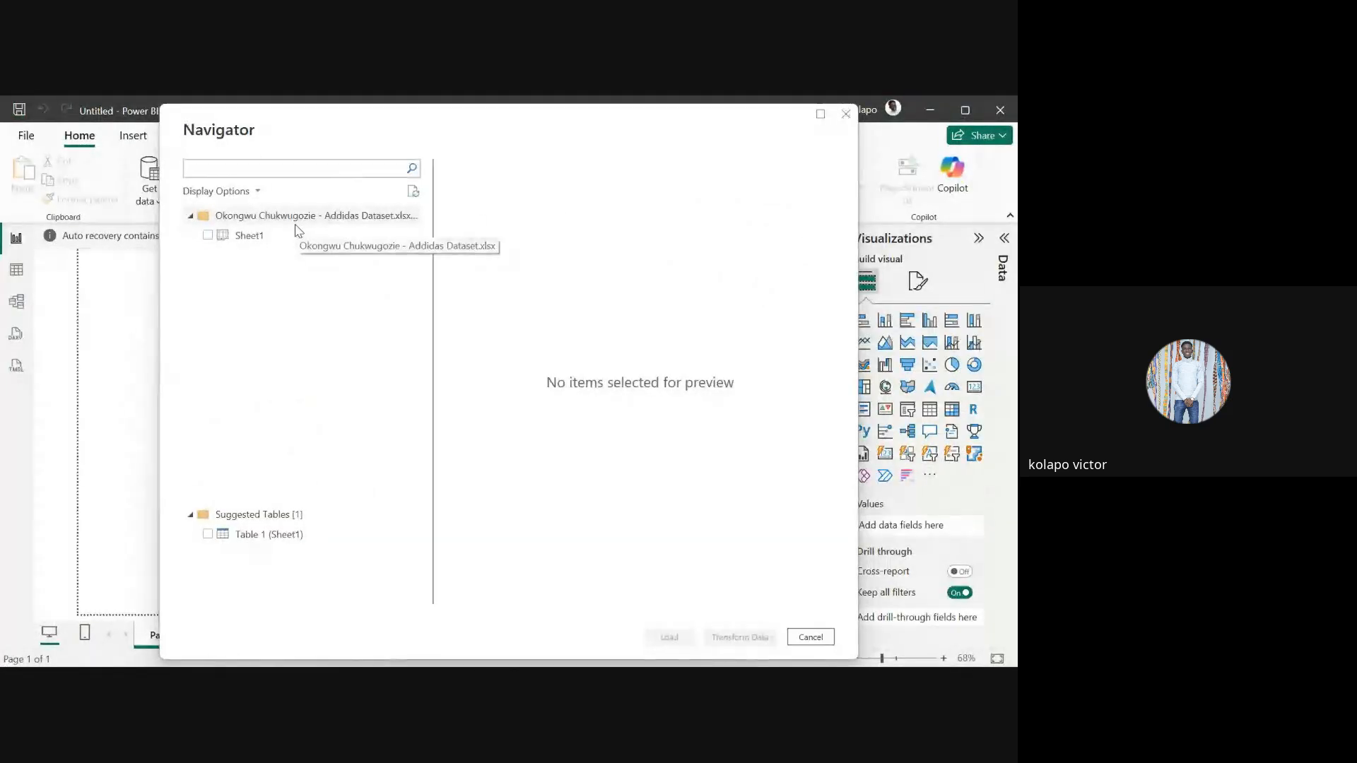
{"action": "left_click", "coordinate": [263, 234]}
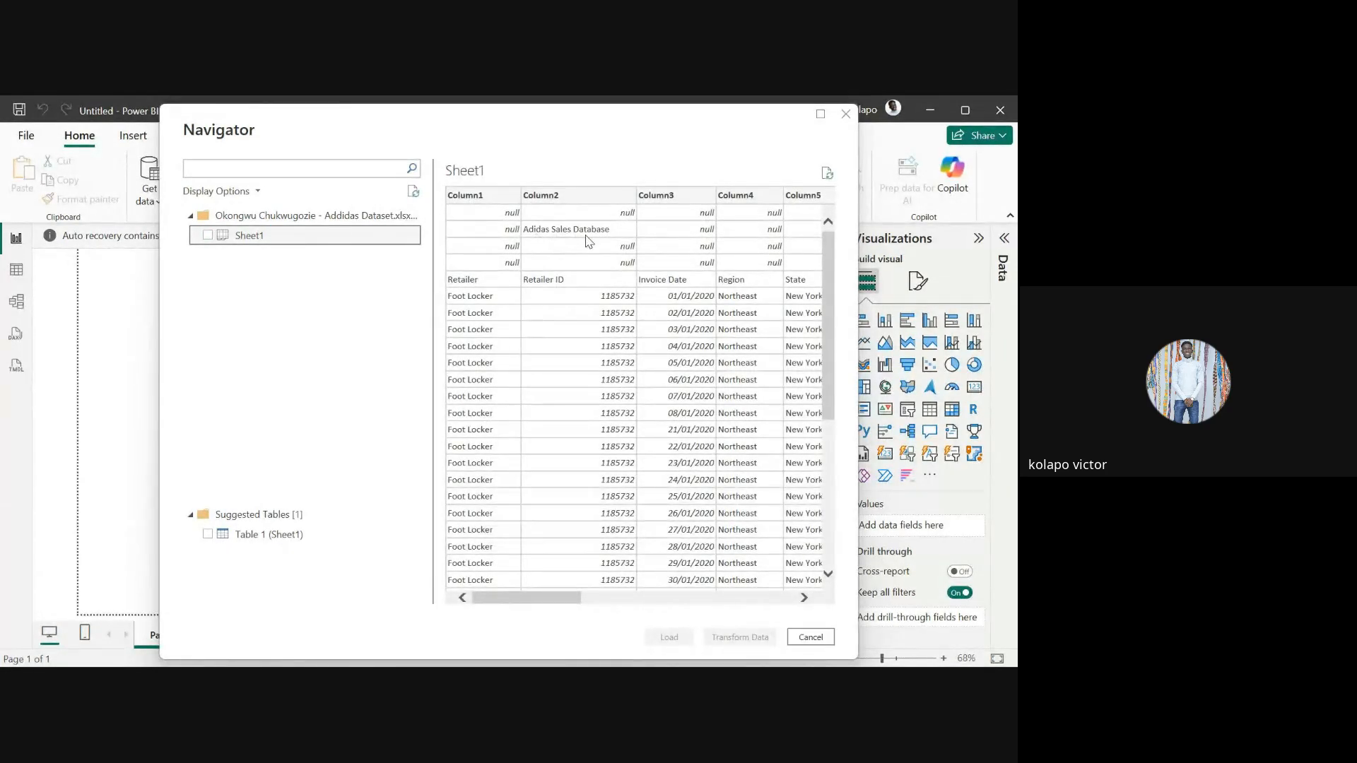
Compare the title cell in the Excel sheet with the Sheet1 preview in Power BI's Navigator
{"action": "key", "text": "alt+Tab"}
{"action": "left_click", "coordinate": [205, 307]}
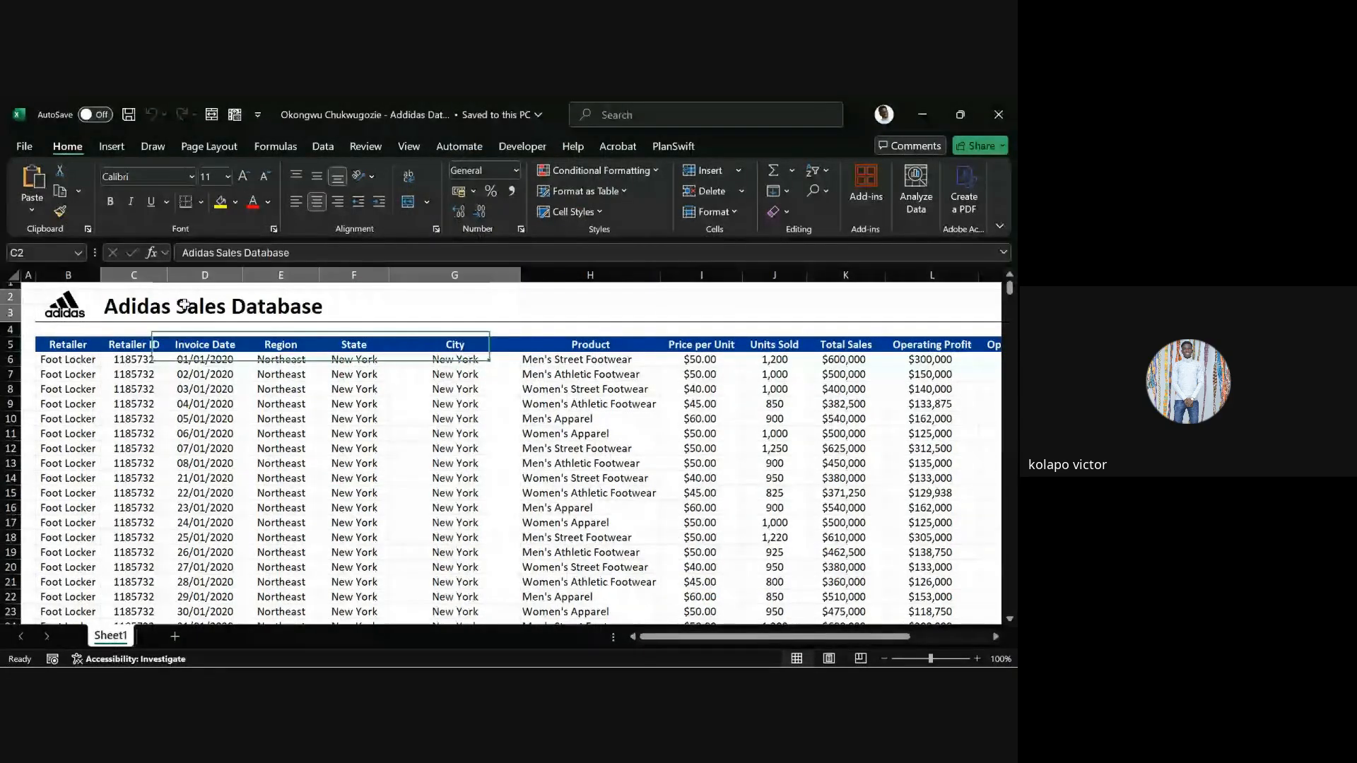
{"action": "key", "text": "alt+Tab"}
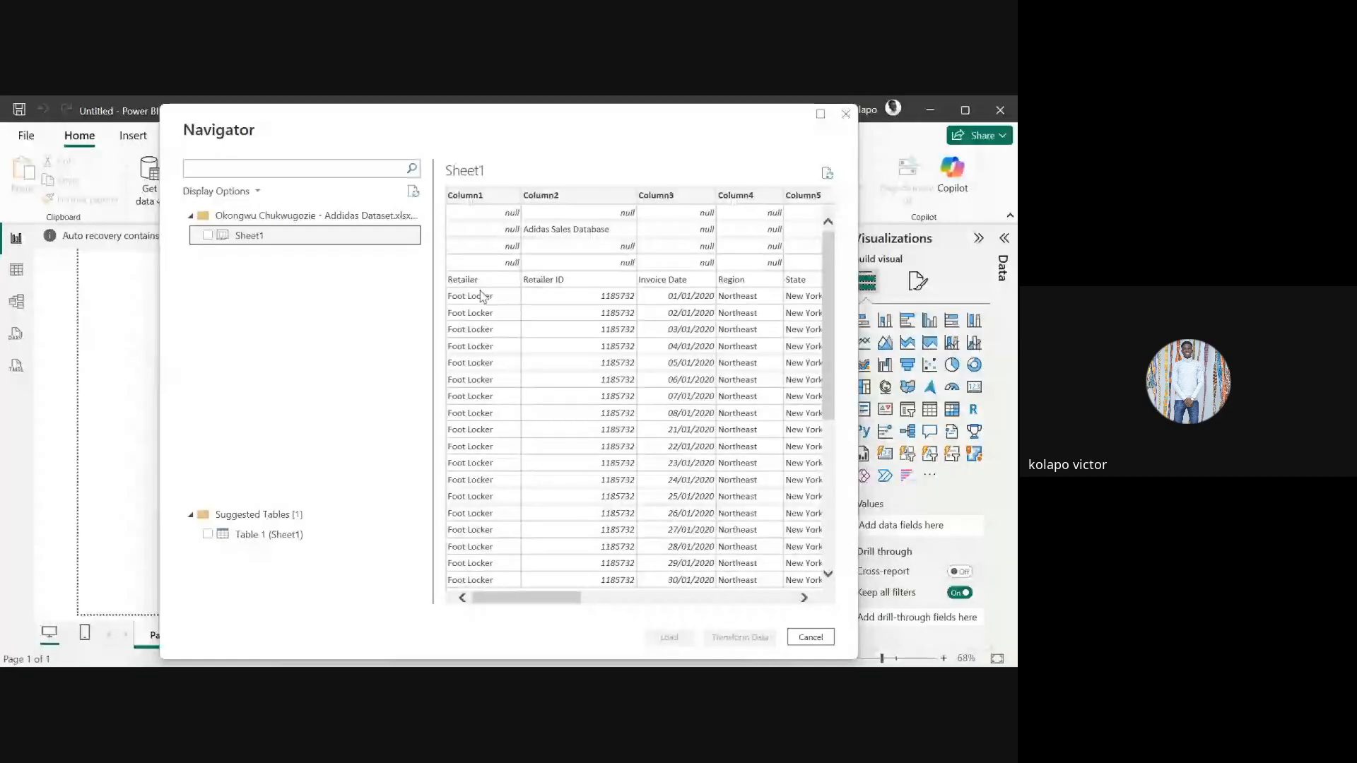
Switch to the Excel workbook and check the first Foot Locker record and the Retailer ID header against the Navigator preview
{"action": "key", "text": "alt+Tab"}
{"action": "left_click", "coordinate": [76, 358]}
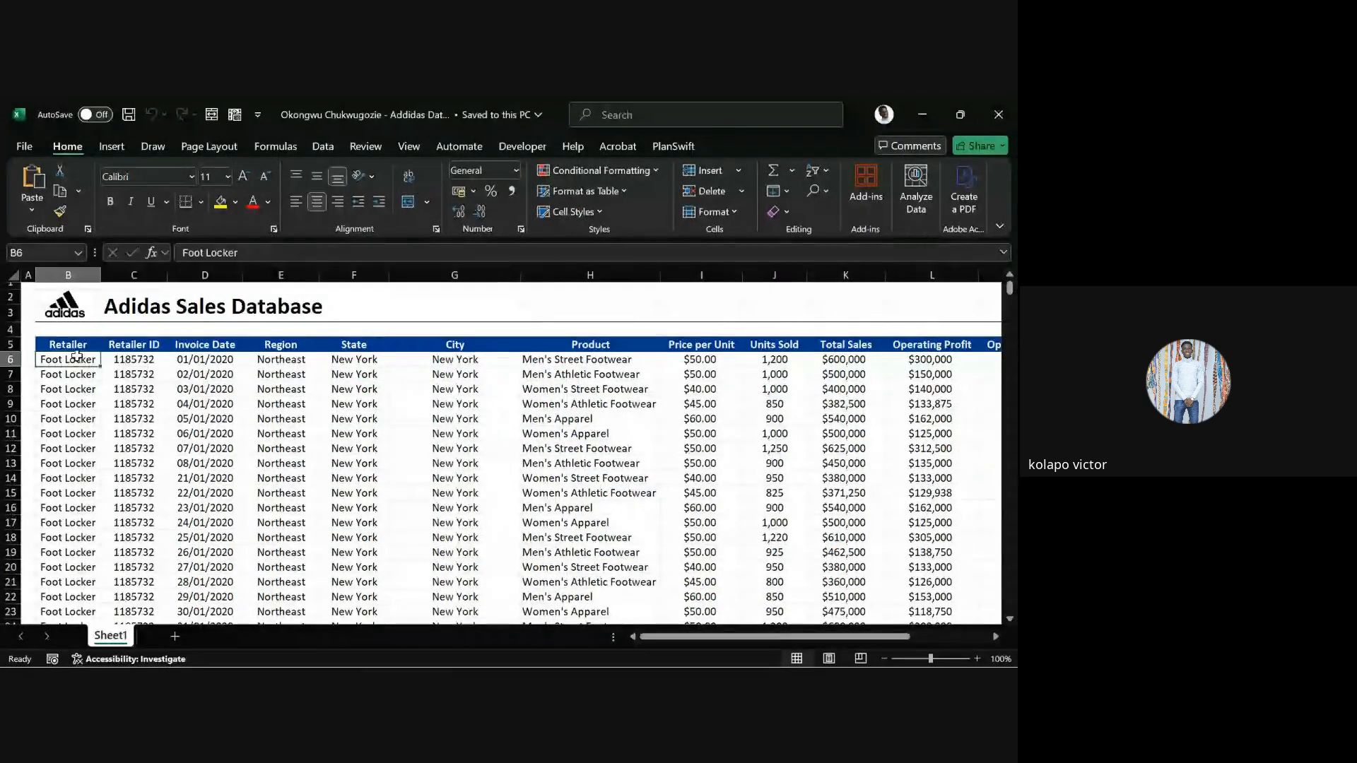
{"action": "left_click", "coordinate": [136, 347]}
Return to Power BI Desktop, select Sheet1 in the Navigator and open it for transformation in Power Query Editor
{"action": "key", "text": "alt+Tab"}
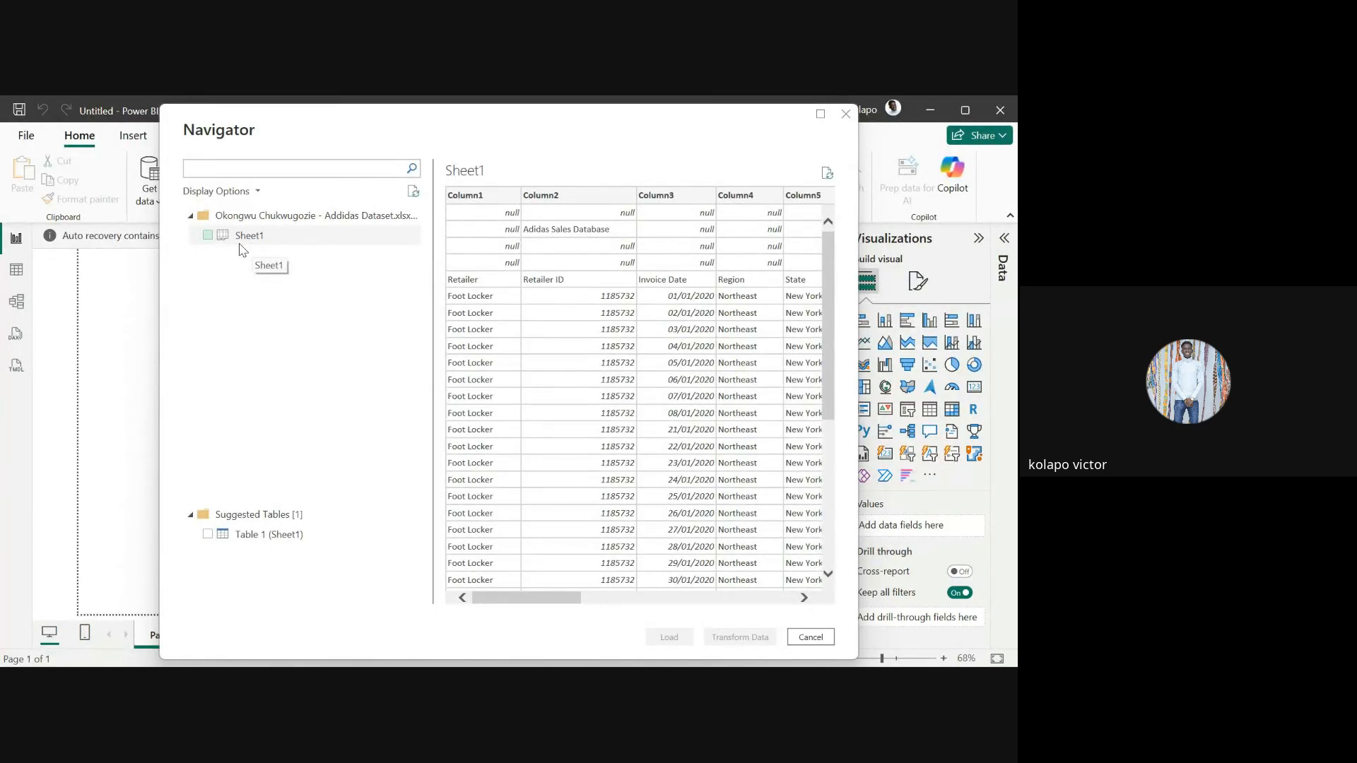
{"action": "left_click", "coordinate": [209, 237]}
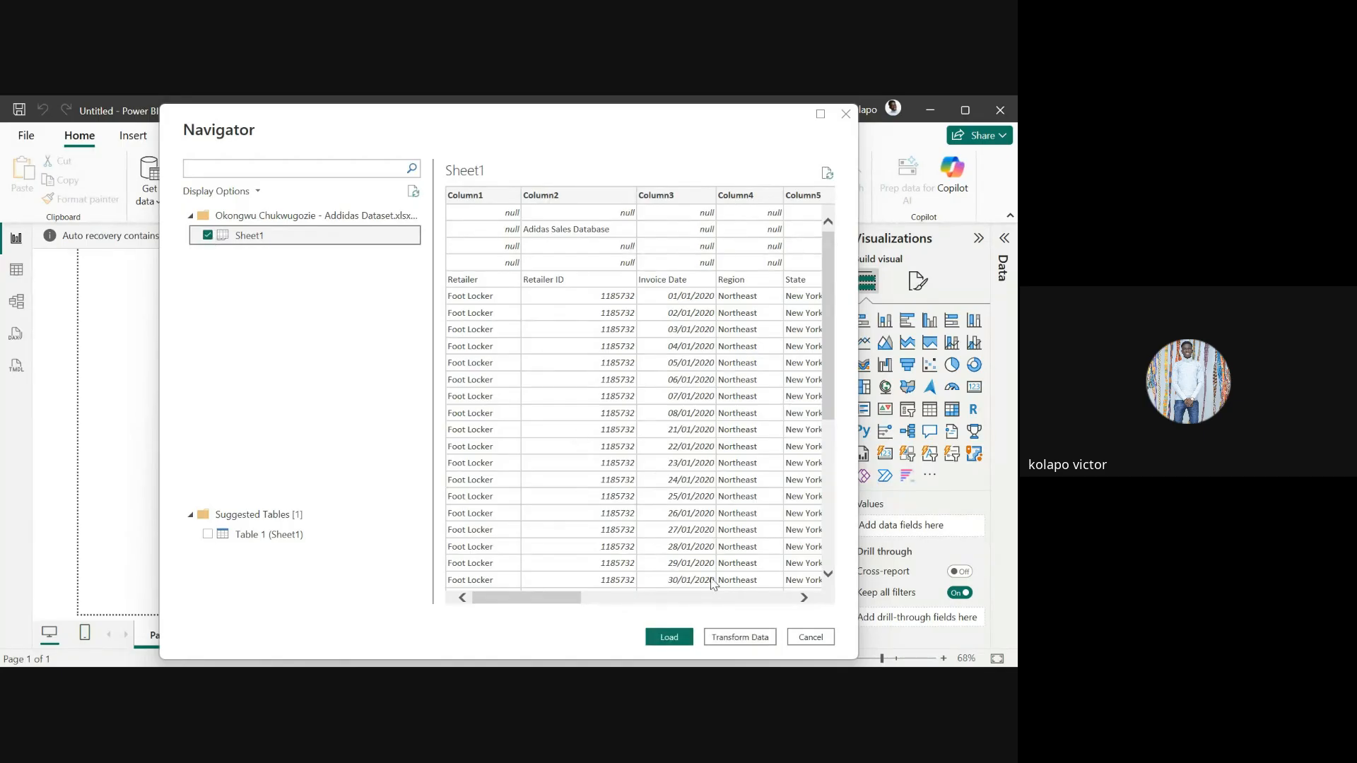
{"action": "left_click", "coordinate": [734, 638]}
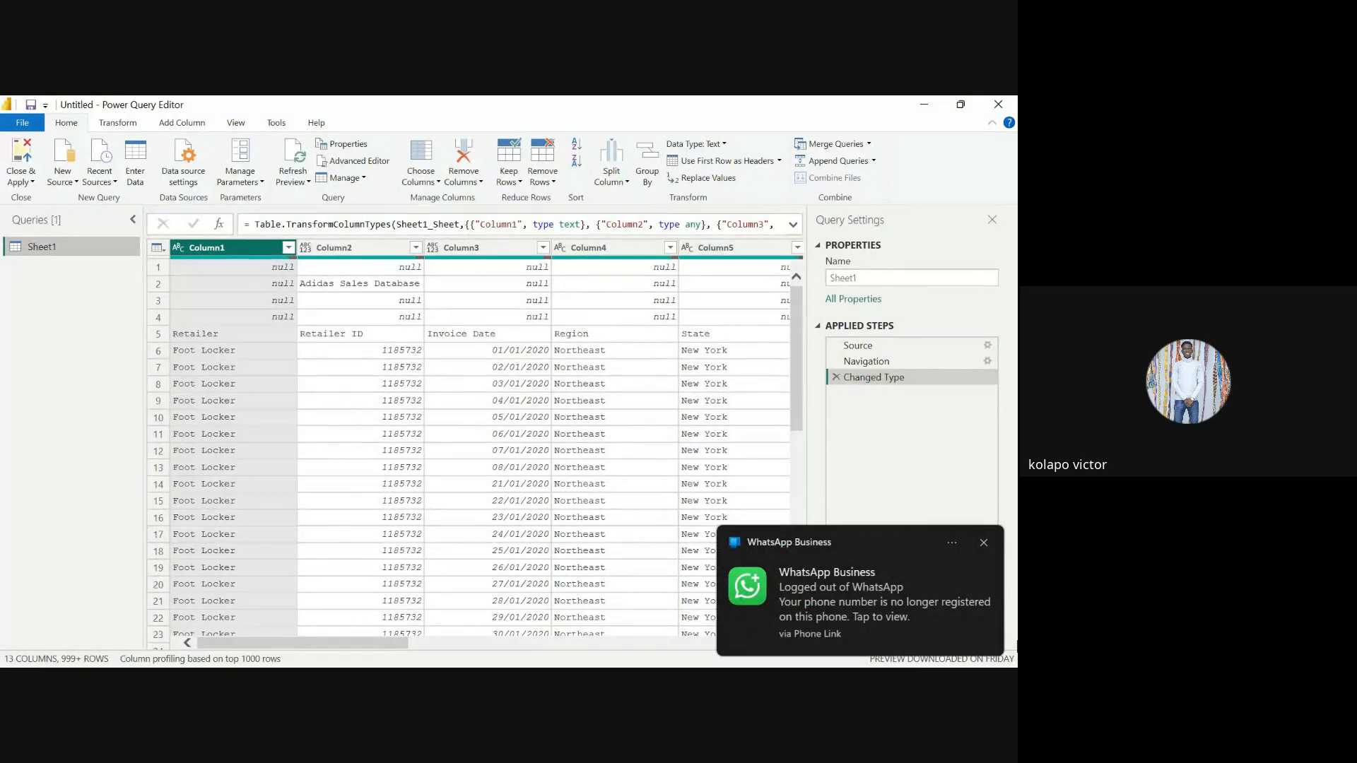
Dismiss the WhatsApp Business notification and mute Instagram notifications for 1 day
{"action": "left_click", "coordinate": [981, 542]}
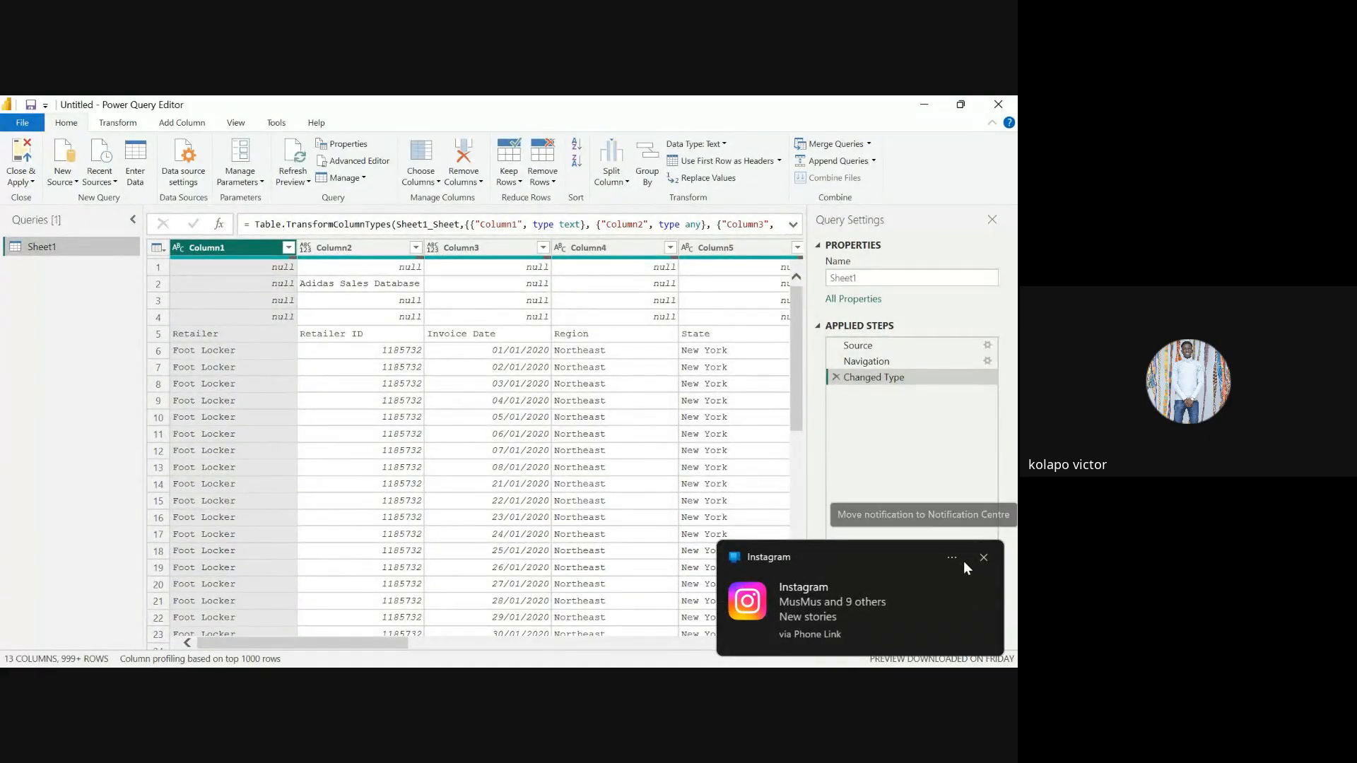
{"action": "left_click", "coordinate": [953, 558]}
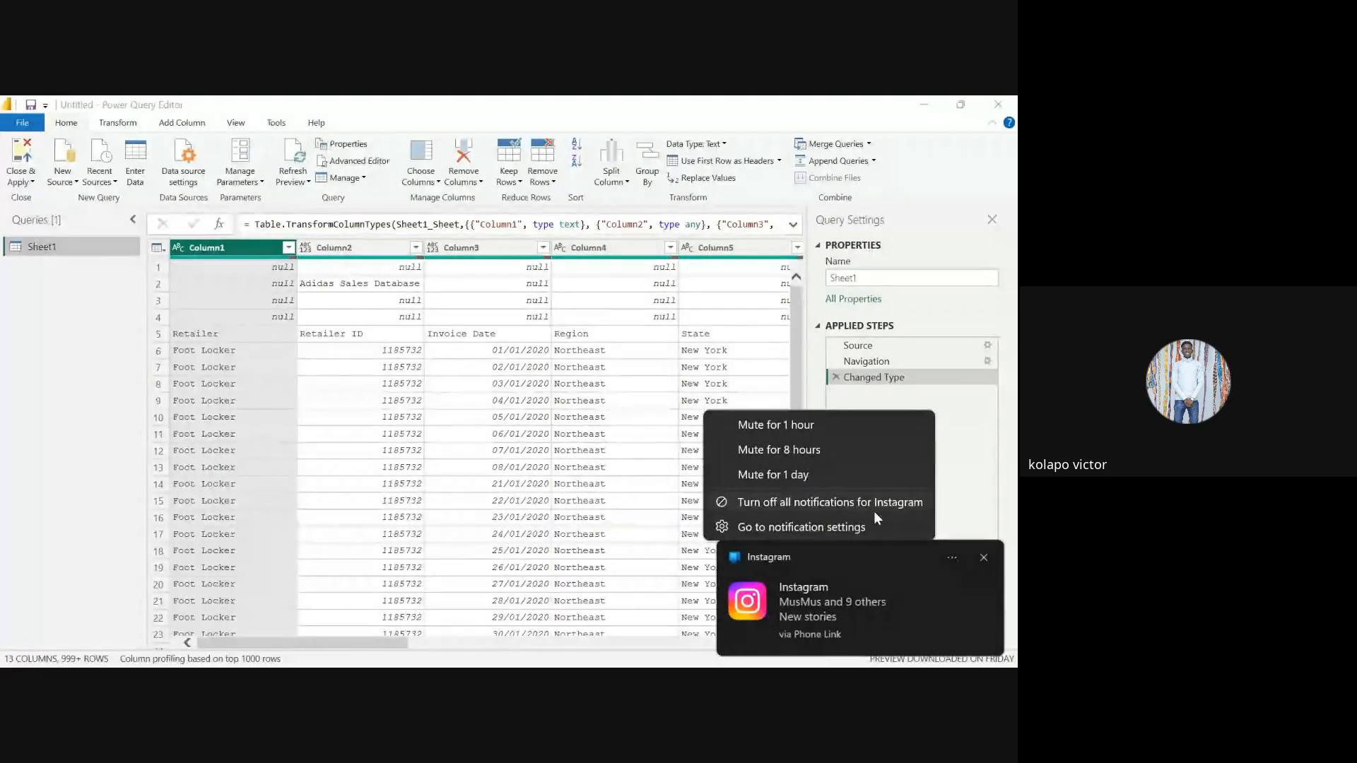
{"action": "left_click", "coordinate": [811, 474]}
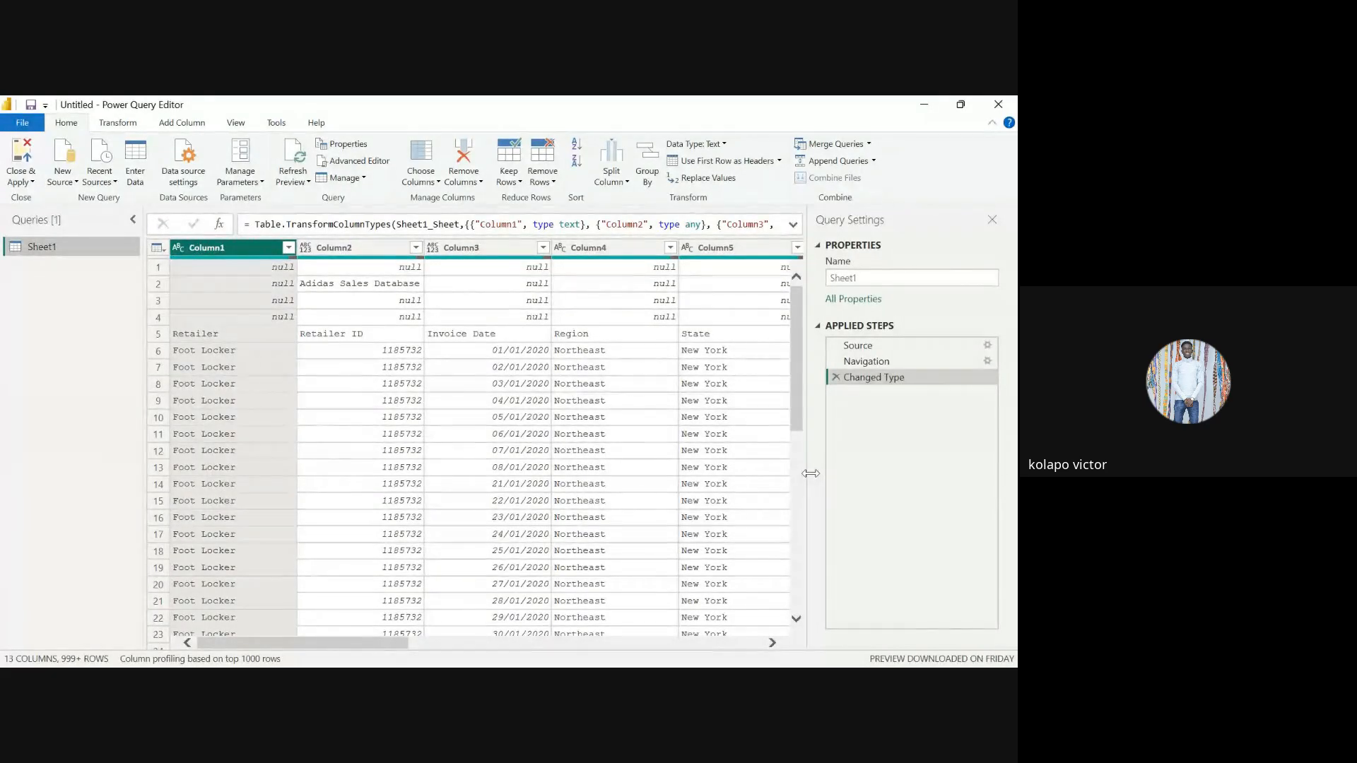
Inspect the null cells above the header row and look across the table from Column1 to Column13
{"action": "left_click", "coordinate": [288, 283]}
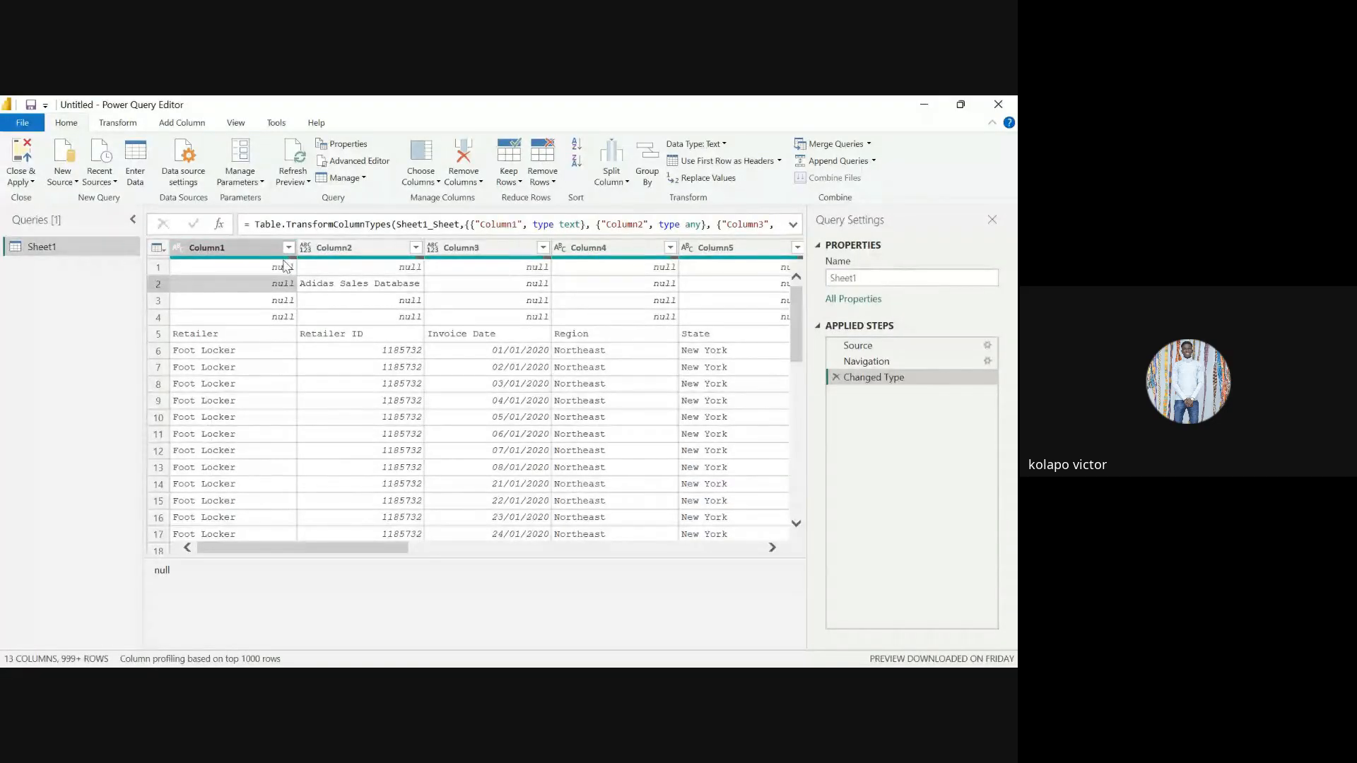
{"action": "mouse_move", "coordinate": [278, 261]}
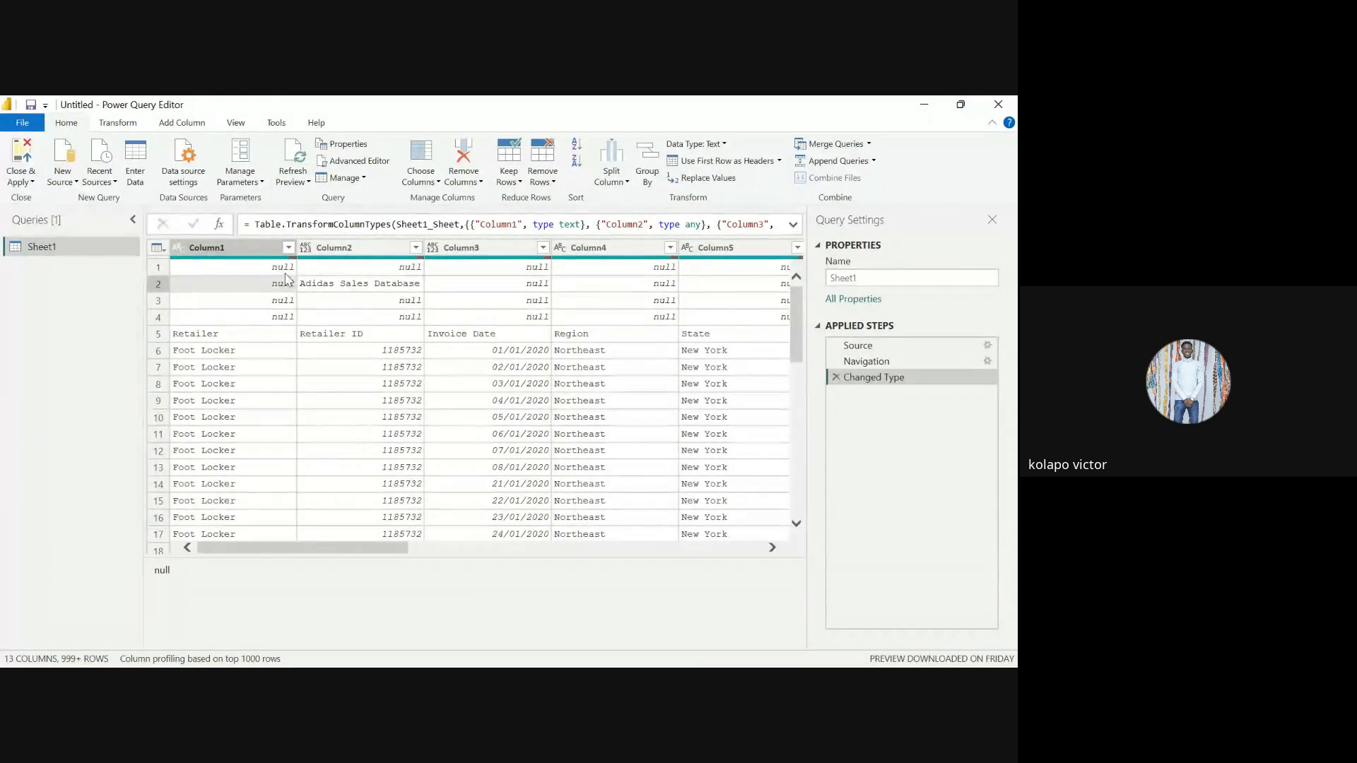
{"action": "scroll", "coordinate": [598, 326], "scroll_direction": "right", "scroll_amount": 2}
{"action": "scroll", "coordinate": [598, 326], "scroll_direction": "right", "scroll_amount": 6}
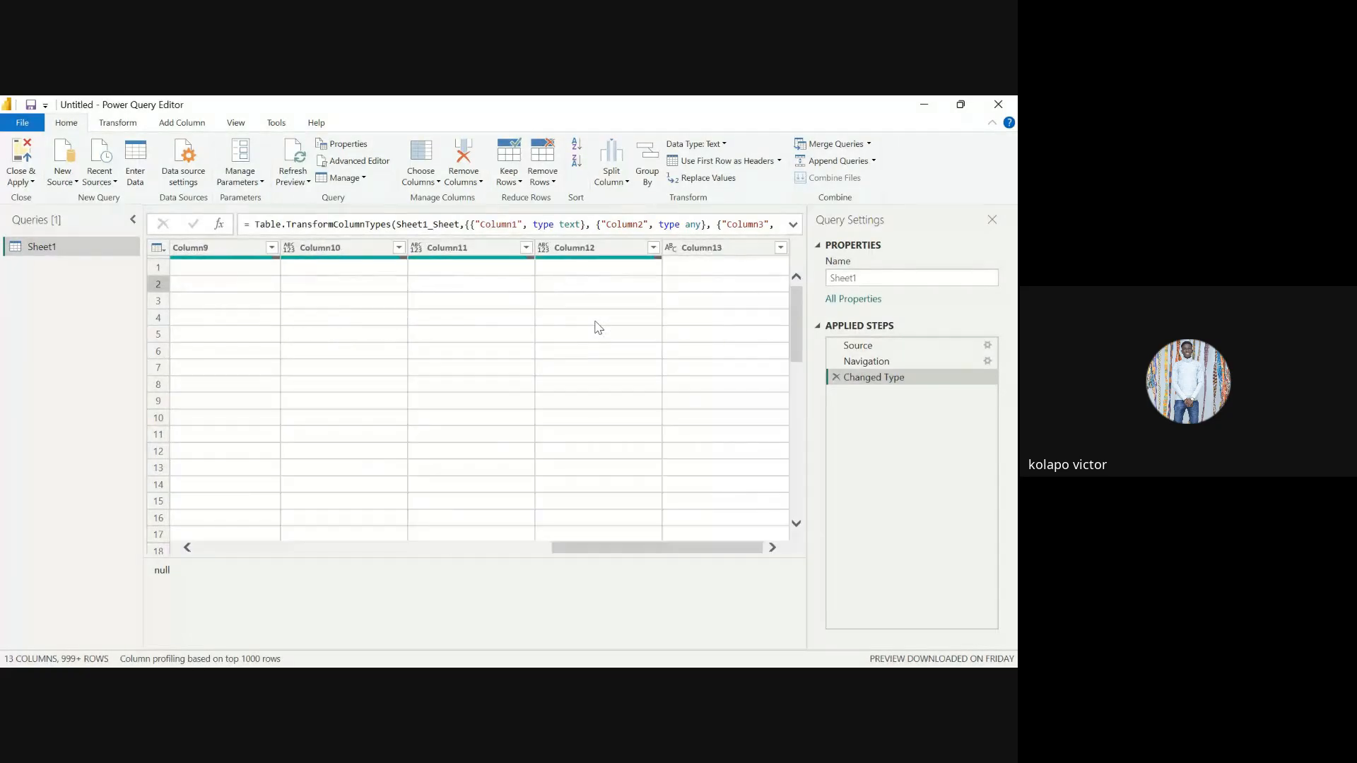
{"action": "scroll", "coordinate": [598, 327], "scroll_direction": "left", "scroll_amount": 8}
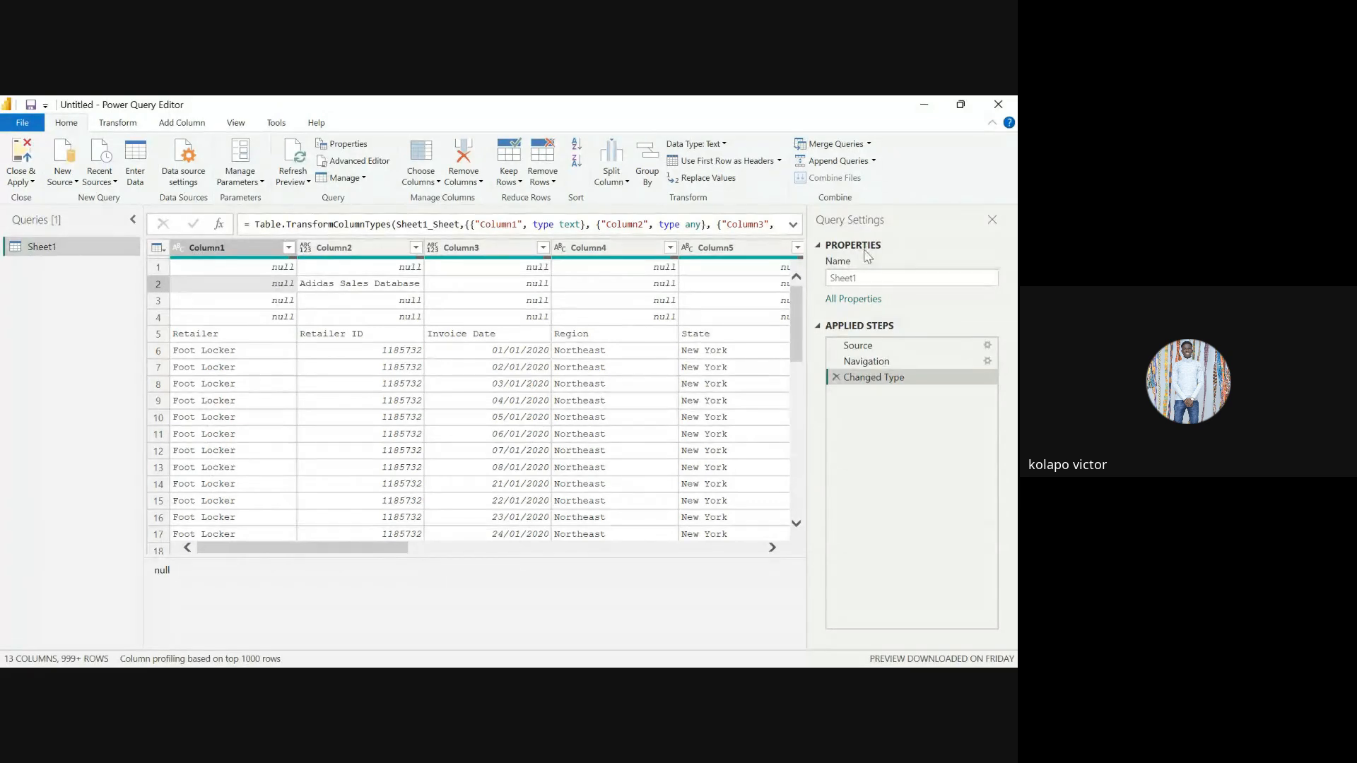
Rename the Sheet1 query as "Strategic class"
{"action": "left_click", "coordinate": [869, 278]}
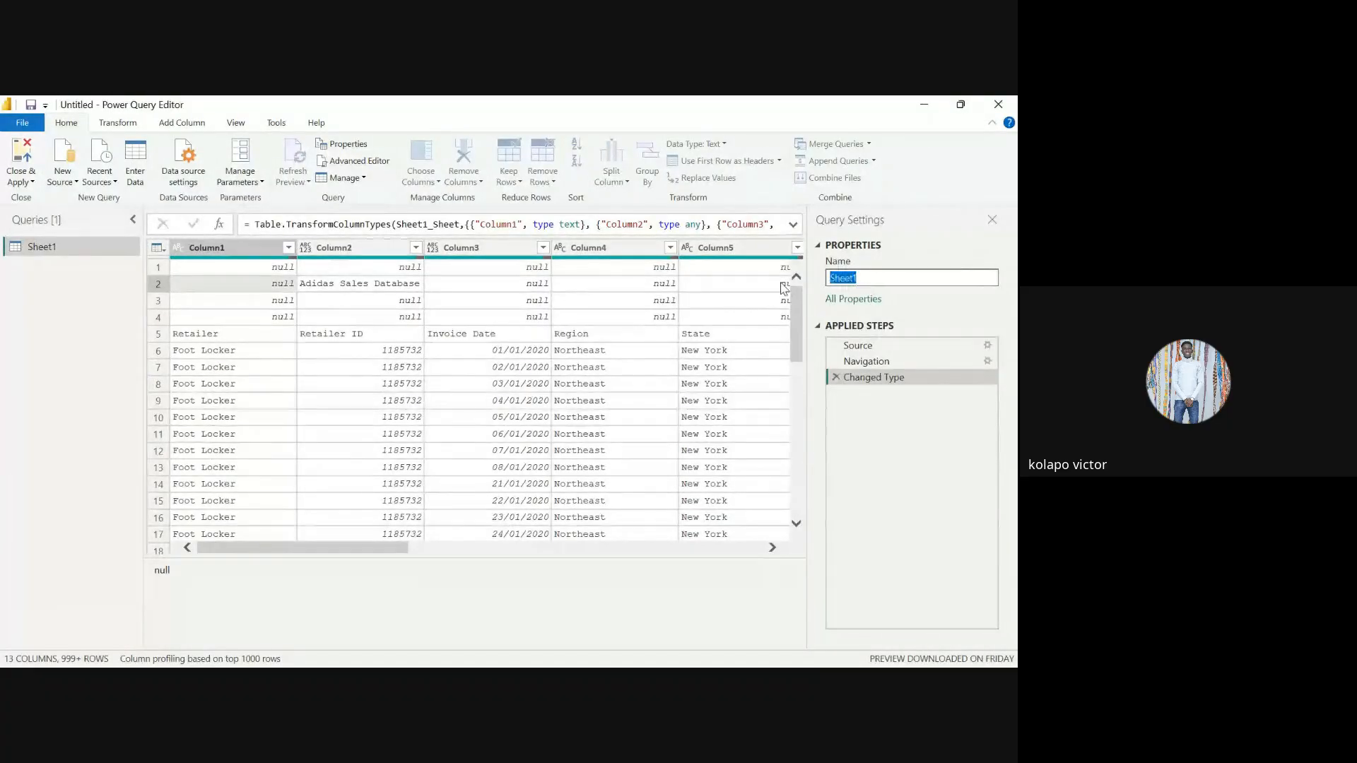
{"action": "type", "text": "Stra"}
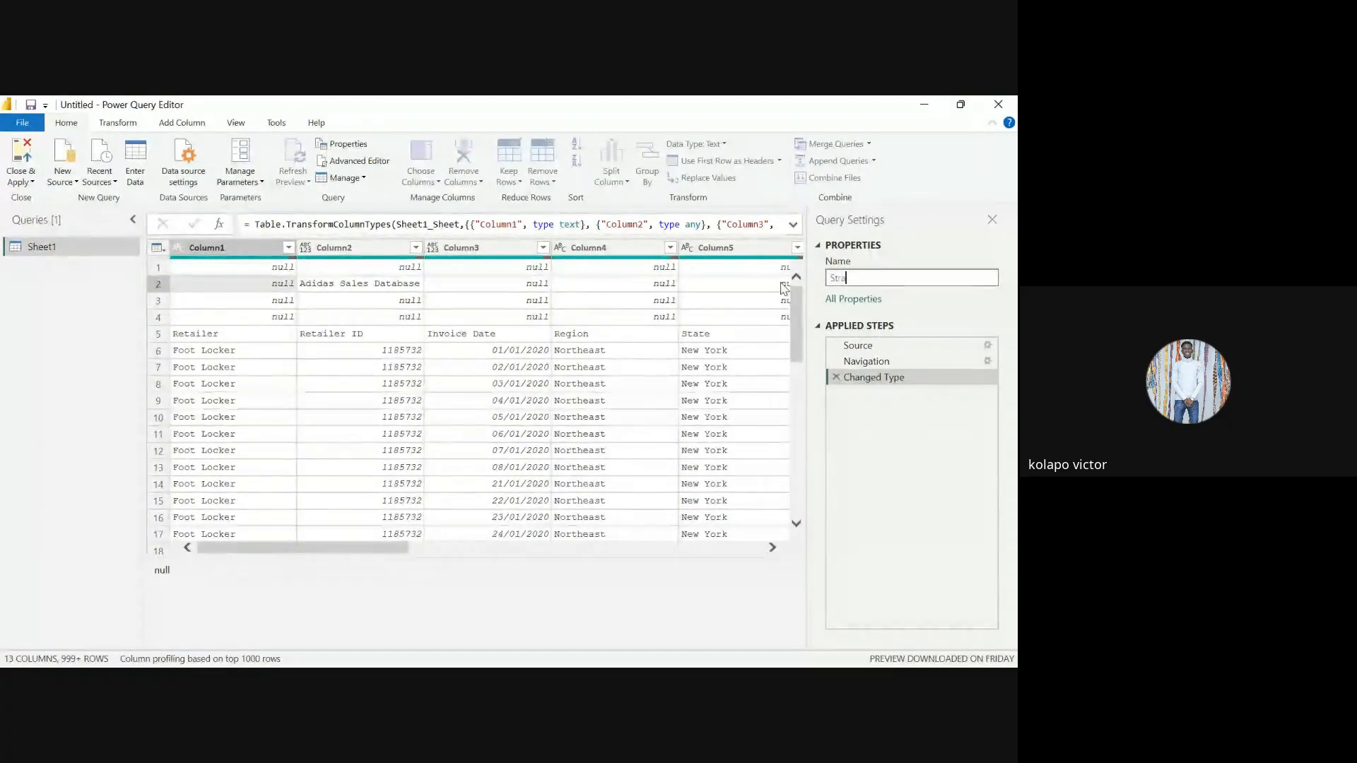
{"action": "type", "text": "tegic class"}
{"action": "key", "text": "Return"}
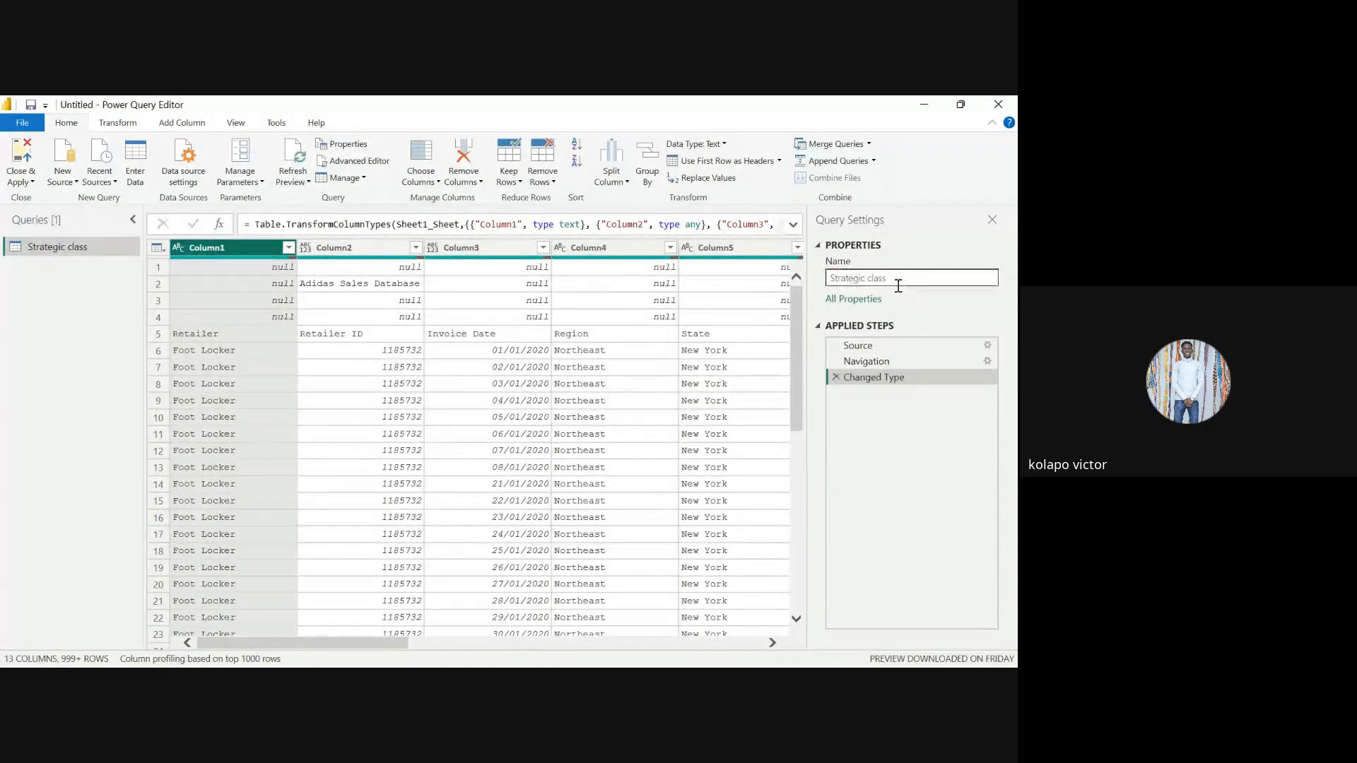
{"action": "double_click", "coordinate": [57, 248]}
{"action": "left_click", "coordinate": [100, 243]}
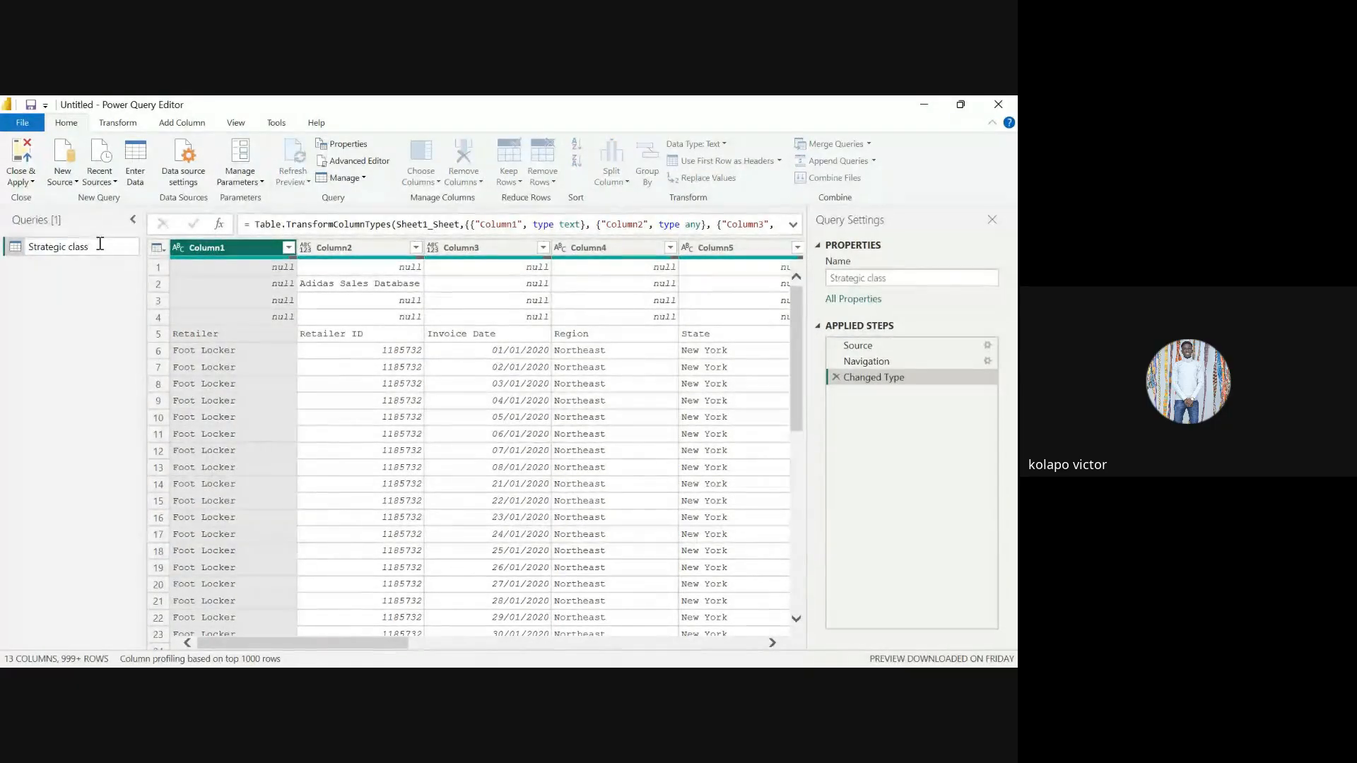
{"action": "left_click_drag", "start_coordinate": [84, 245], "coordinate": [32, 234]}
{"action": "left_click", "coordinate": [76, 233]}
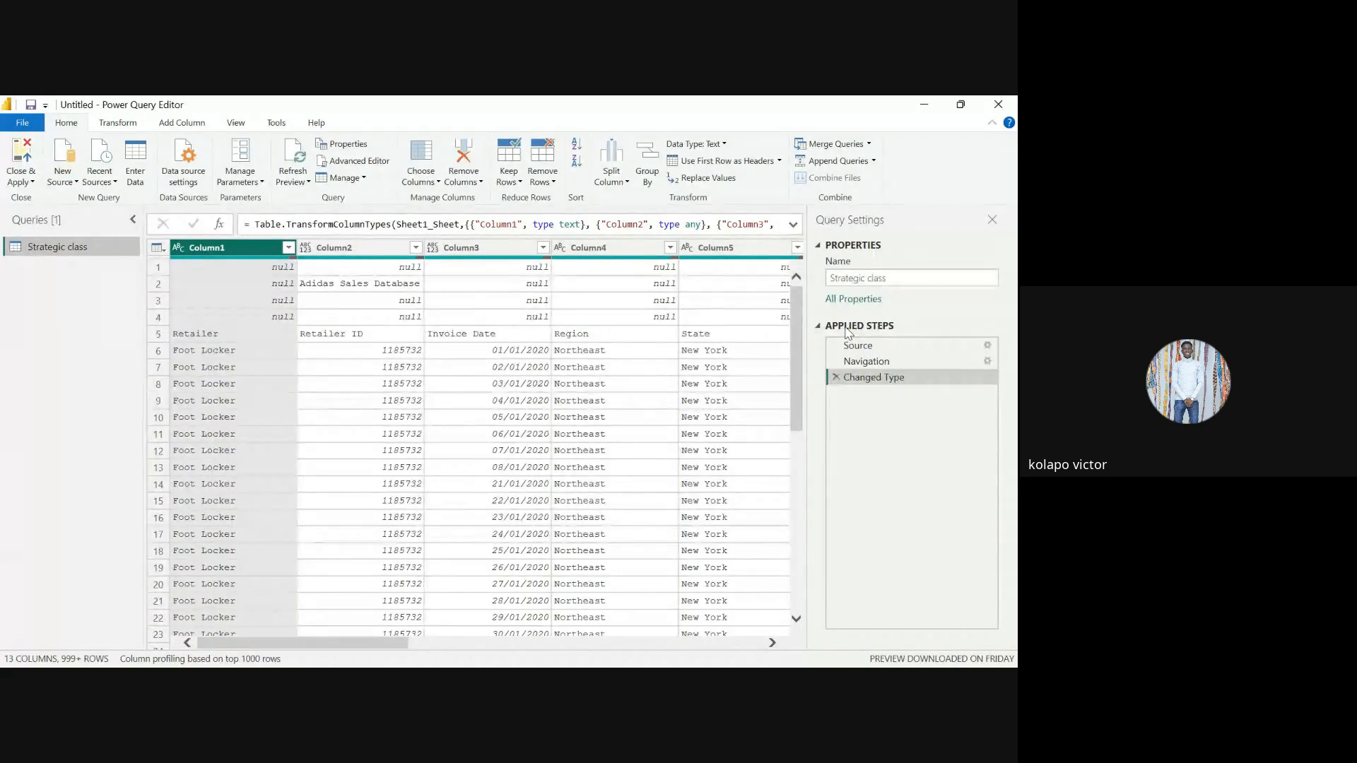
Examine the query's data preview, including the Invoice Date and Region labels in row 5
{"action": "left_click", "coordinate": [643, 366]}
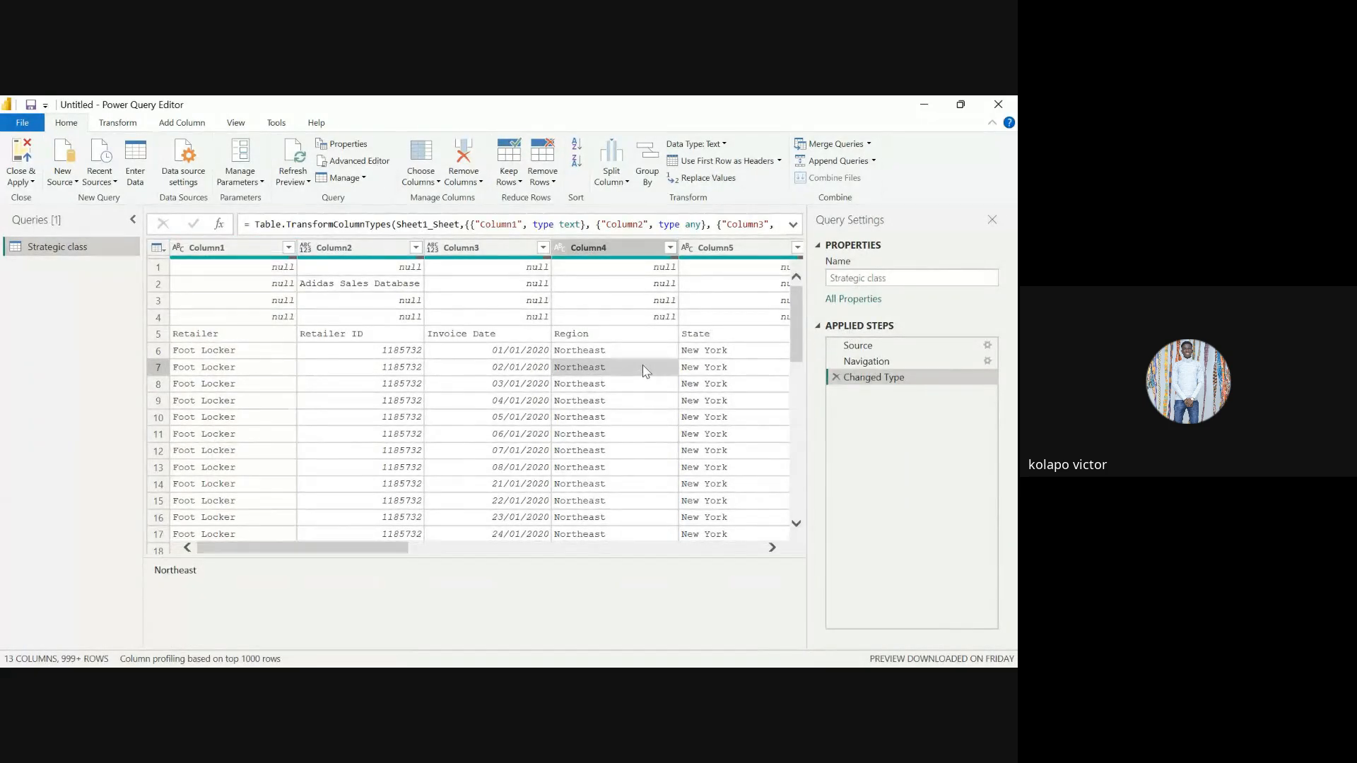
{"action": "key", "text": "ctrl+a"}
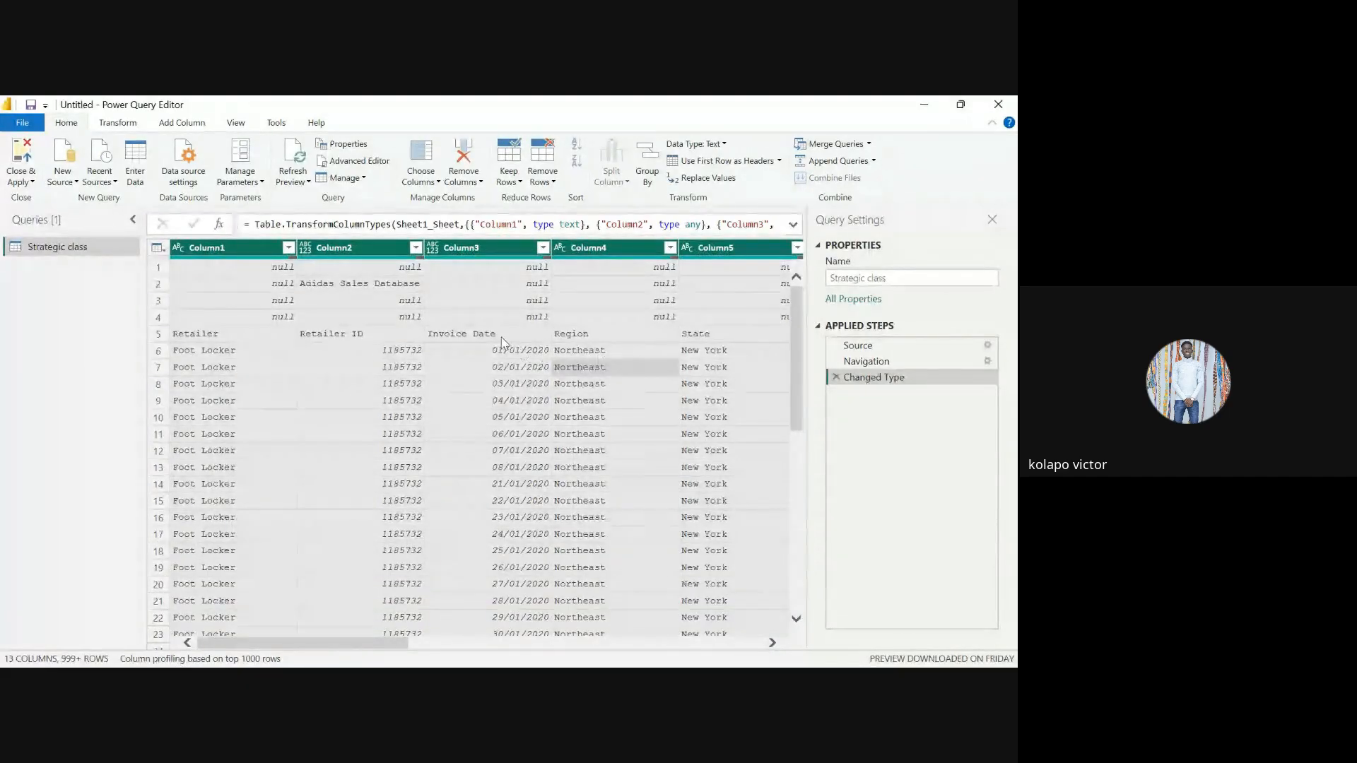
{"action": "left_click", "coordinate": [478, 335]}
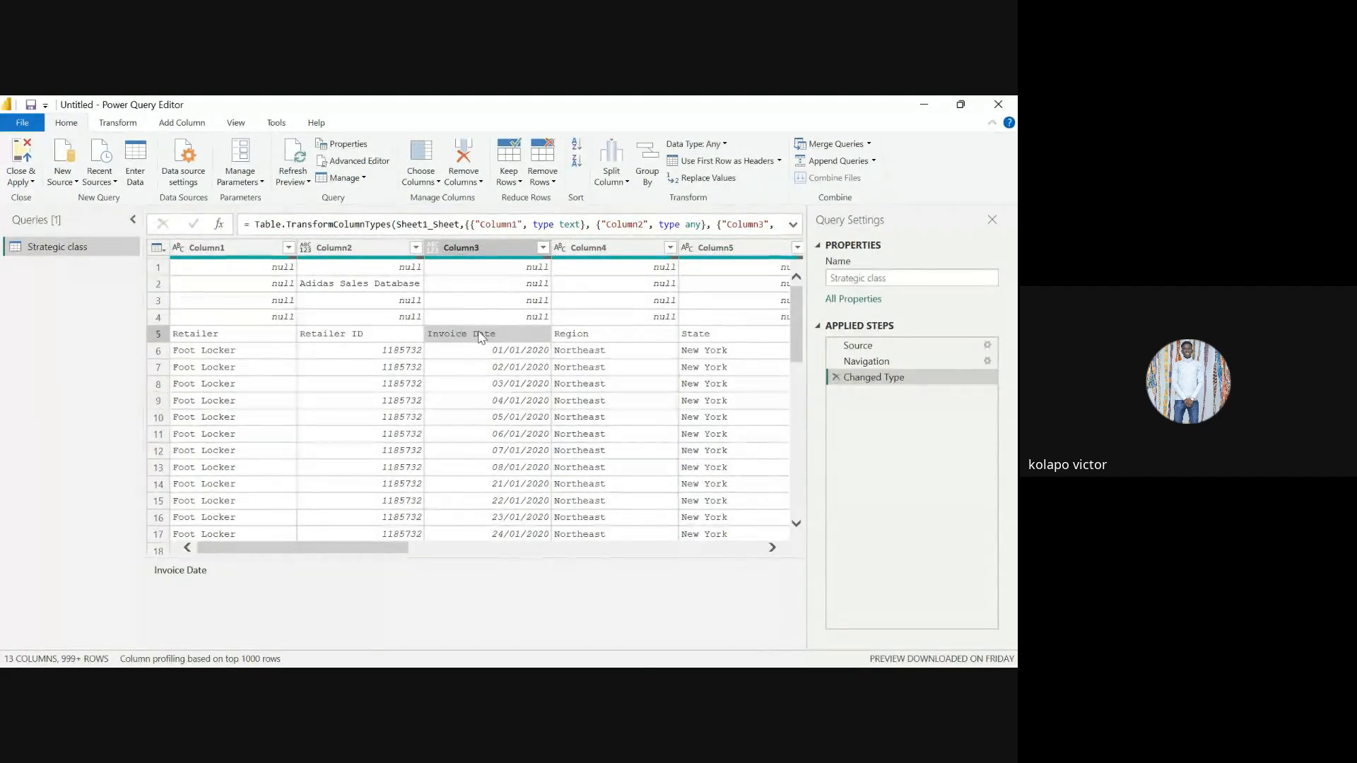
{"action": "left_click", "coordinate": [625, 337]}
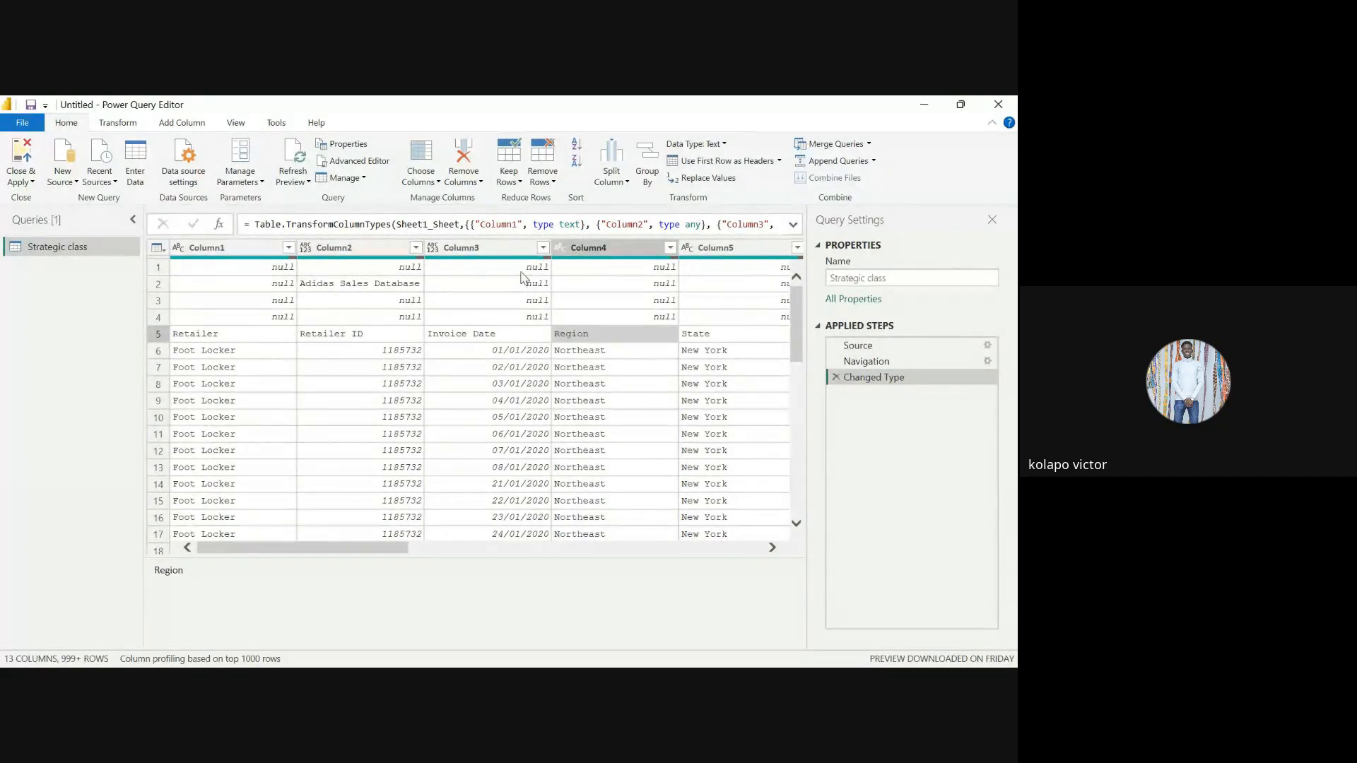
{"action": "mouse_move", "coordinate": [519, 262]}
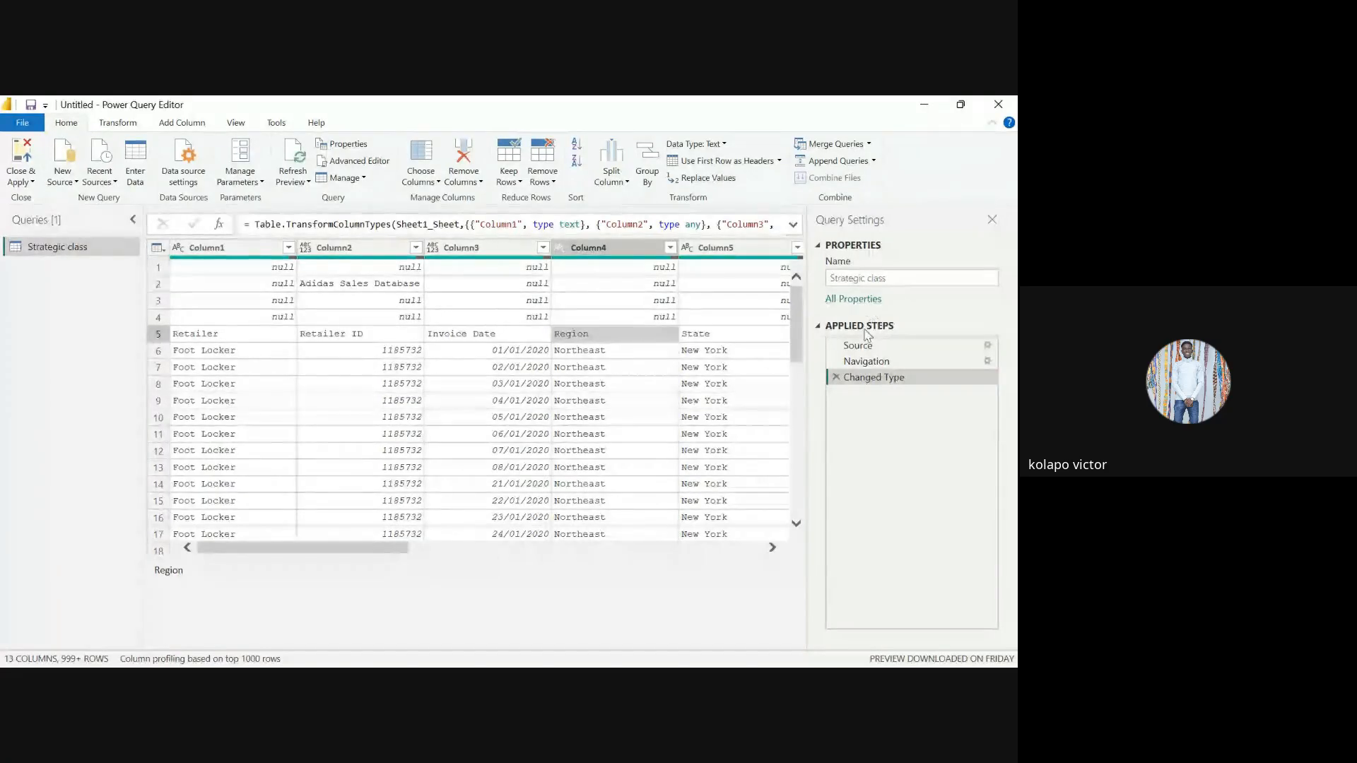
Review the Applied Steps list and expand the formula bar to show the full Changed Type formula
{"action": "left_click", "coordinate": [819, 326]}
{"action": "left_click", "coordinate": [819, 326]}
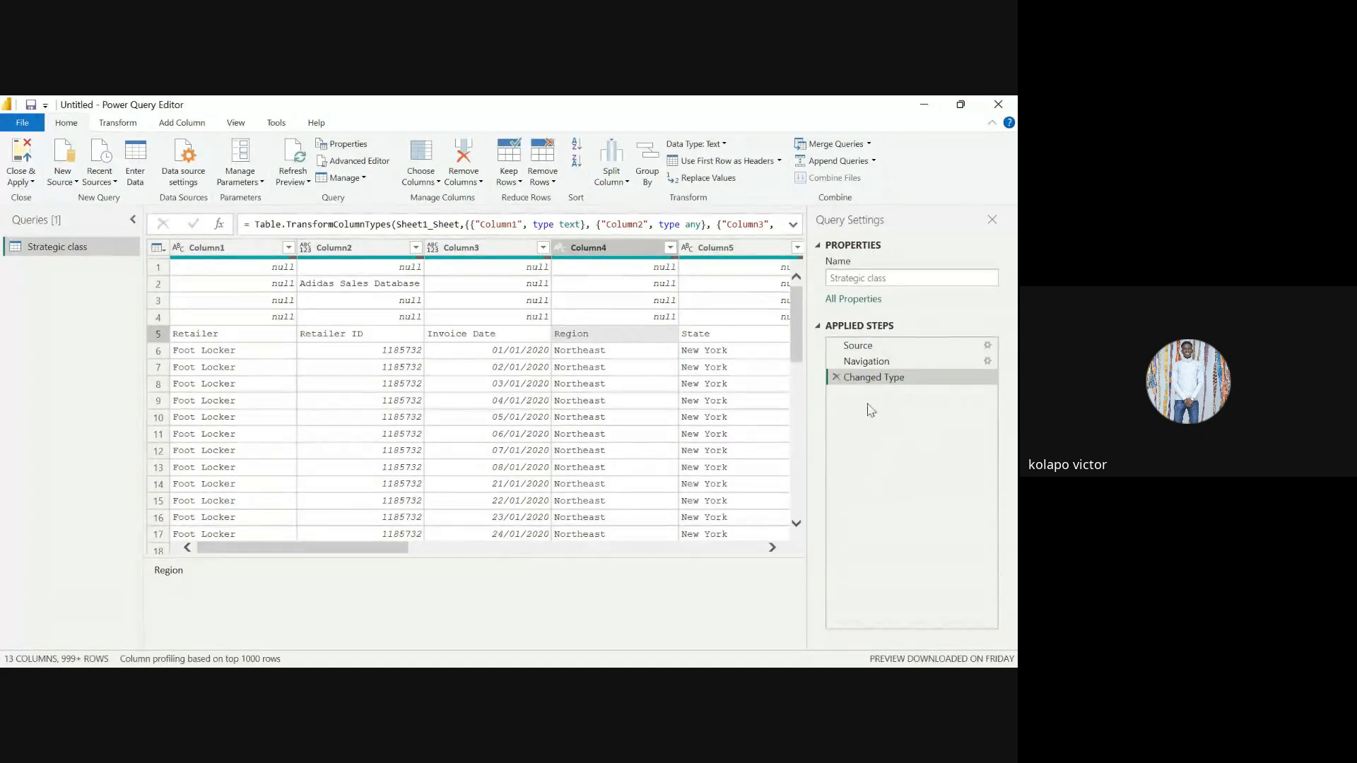
{"action": "left_click", "coordinate": [836, 377]}
{"action": "left_click", "coordinate": [440, 226]}
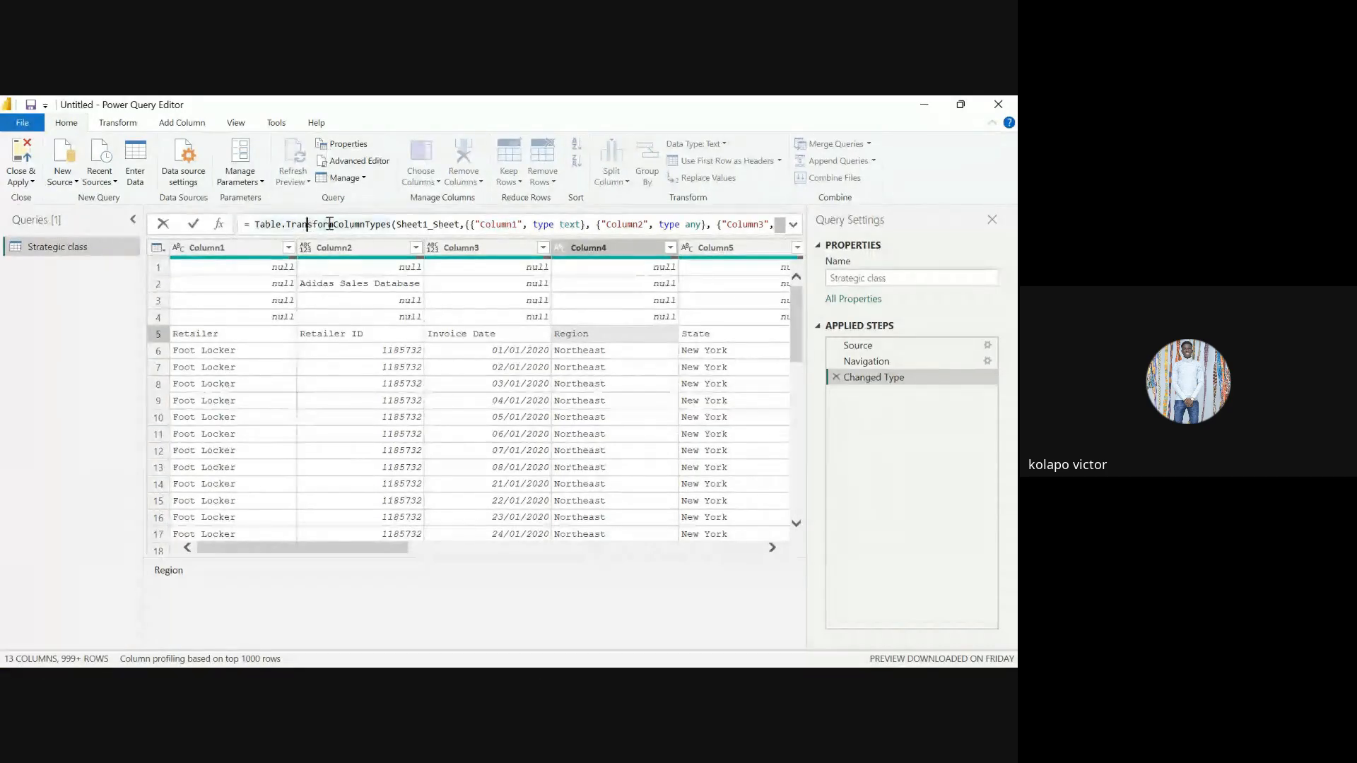
{"action": "left_click", "coordinate": [793, 225]}
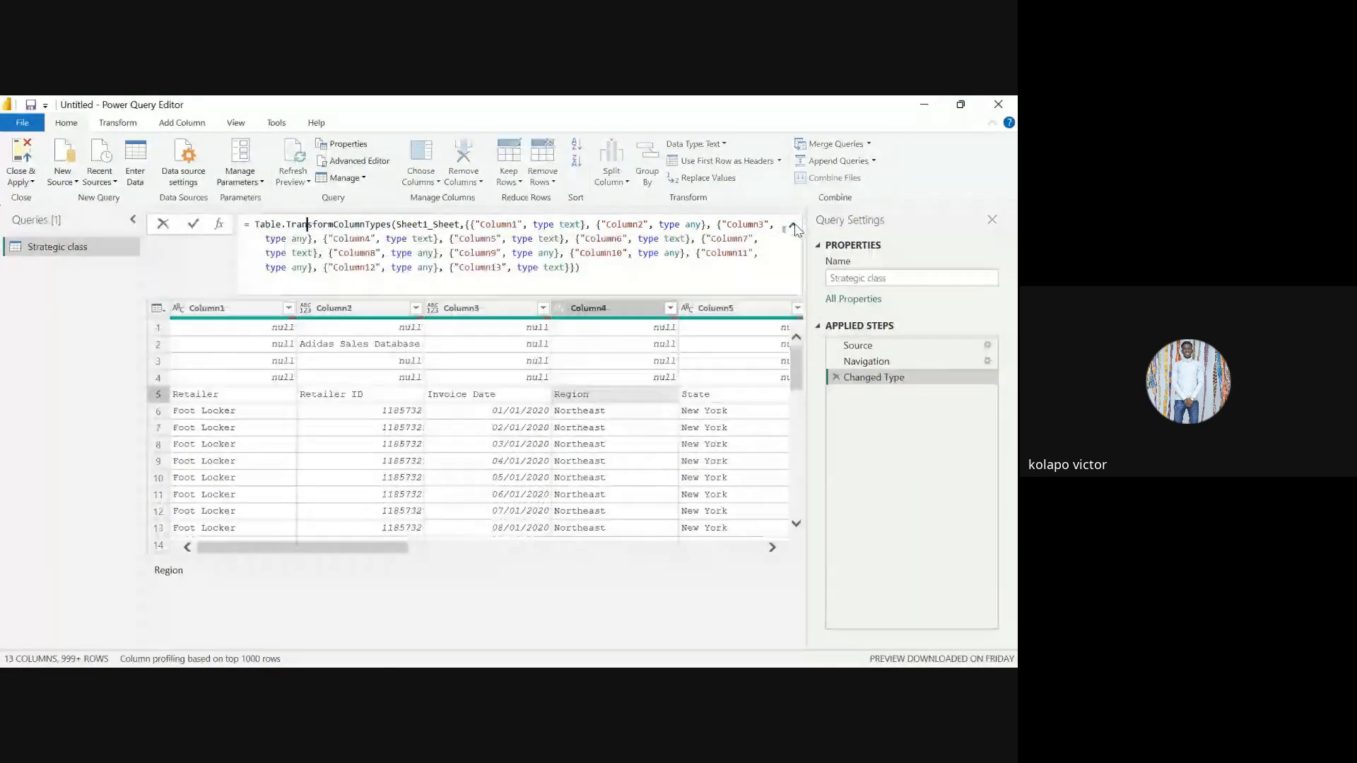
Examine the complete Table.TransformColumnTypes formula from its function name to the closing parenthesis
{"action": "left_click_drag", "start_coordinate": [605, 271], "coordinate": [288, 223]}
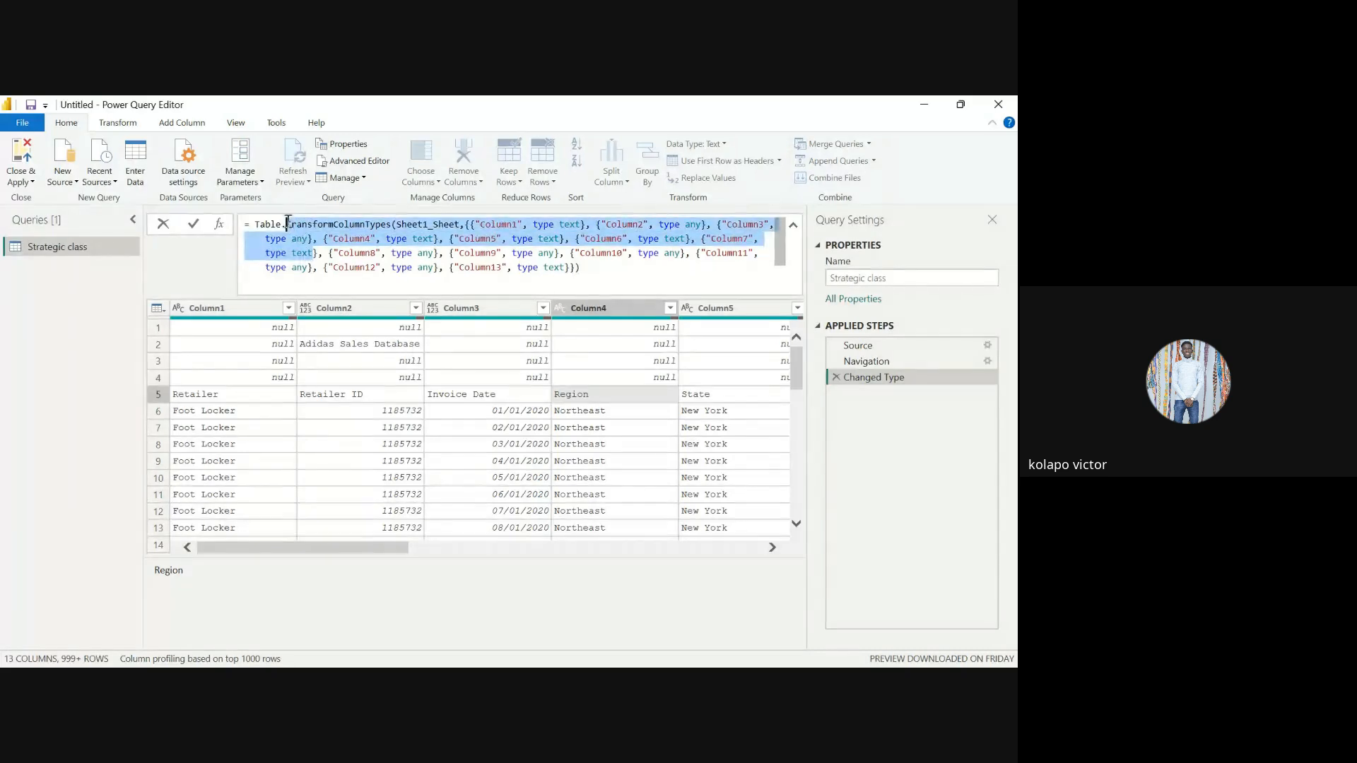
{"action": "left_click", "coordinate": [288, 224]}
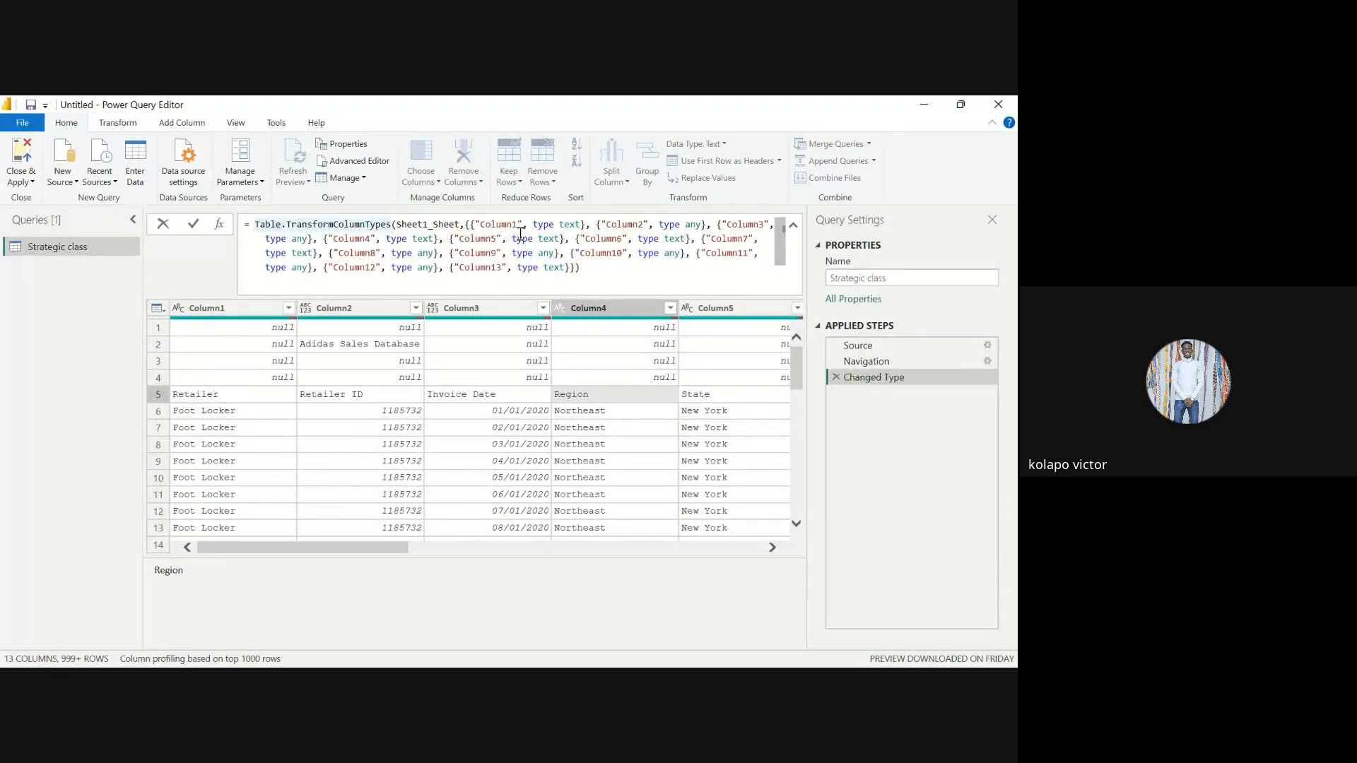
{"action": "left_click", "coordinate": [580, 267]}
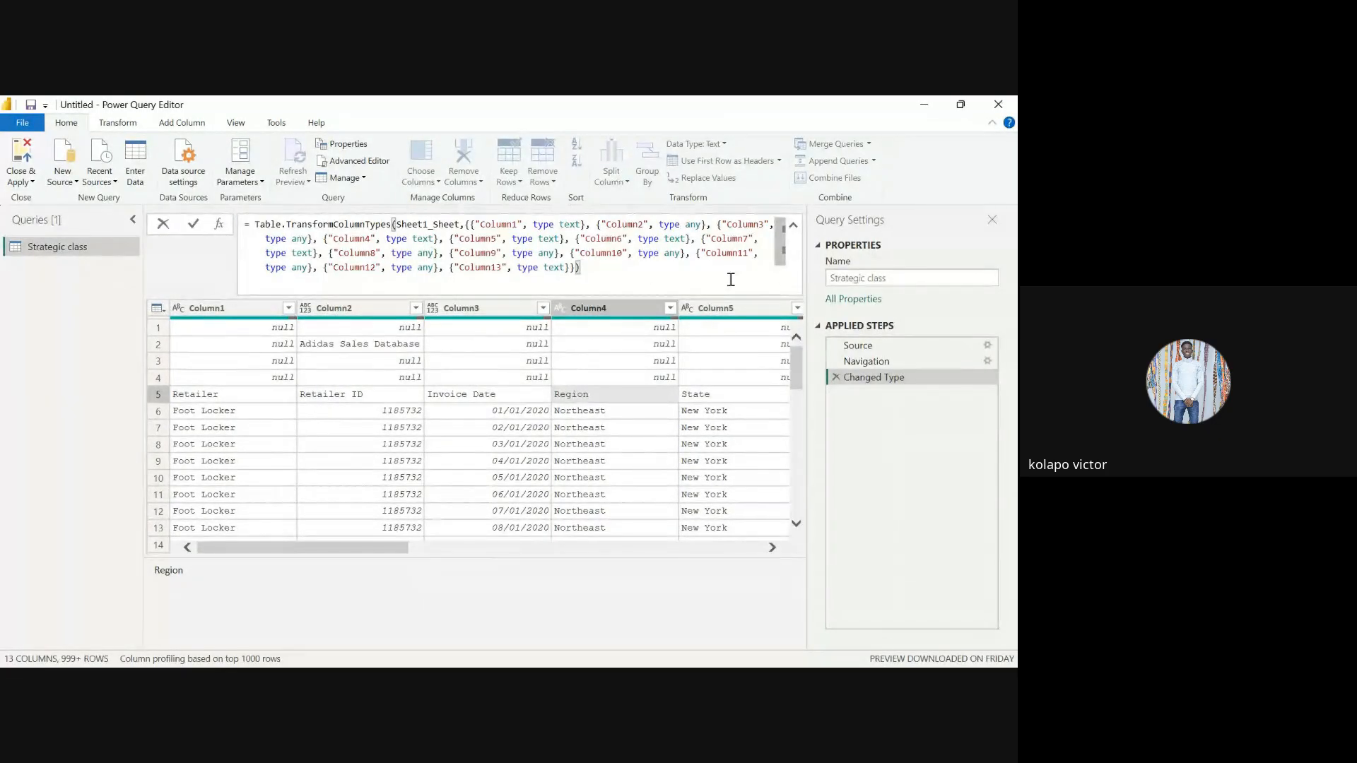
{"action": "left_click", "coordinate": [793, 225]}
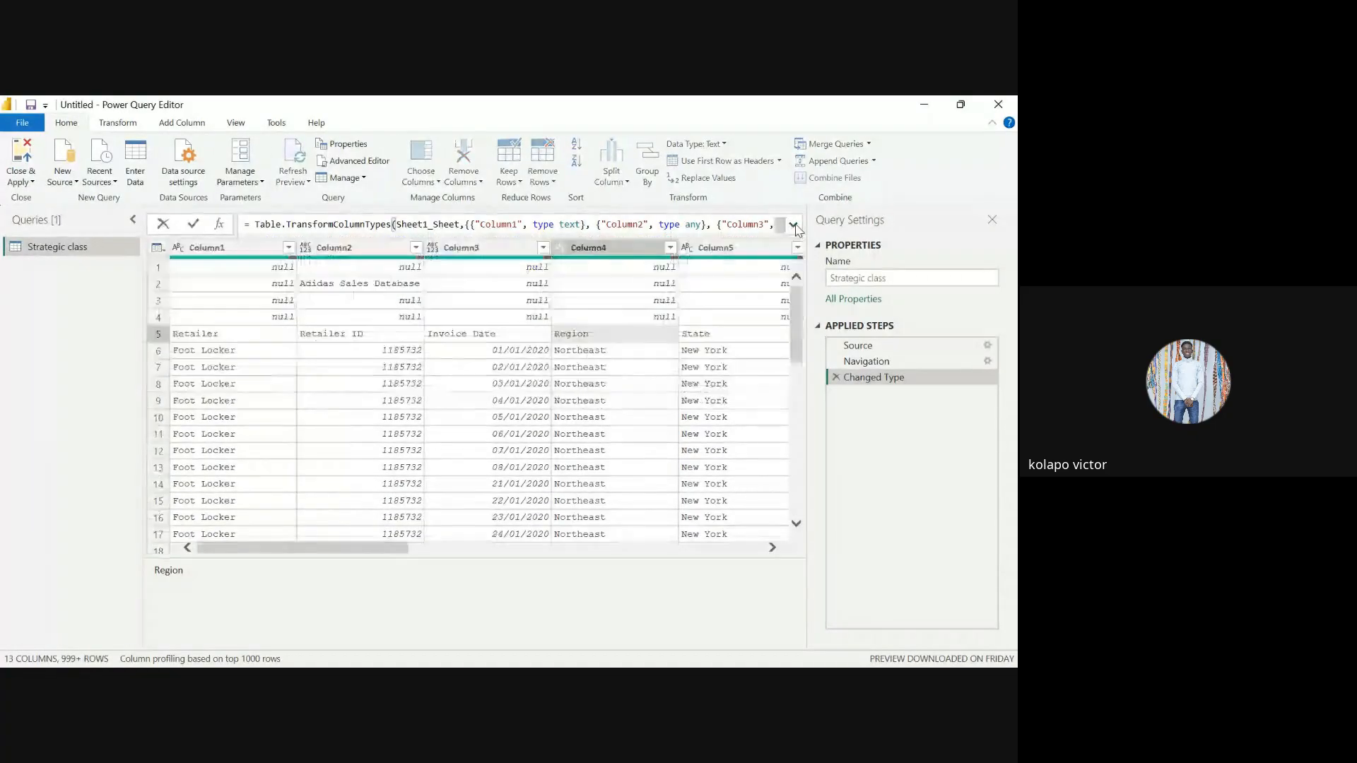
{"action": "left_click", "coordinate": [795, 226]}
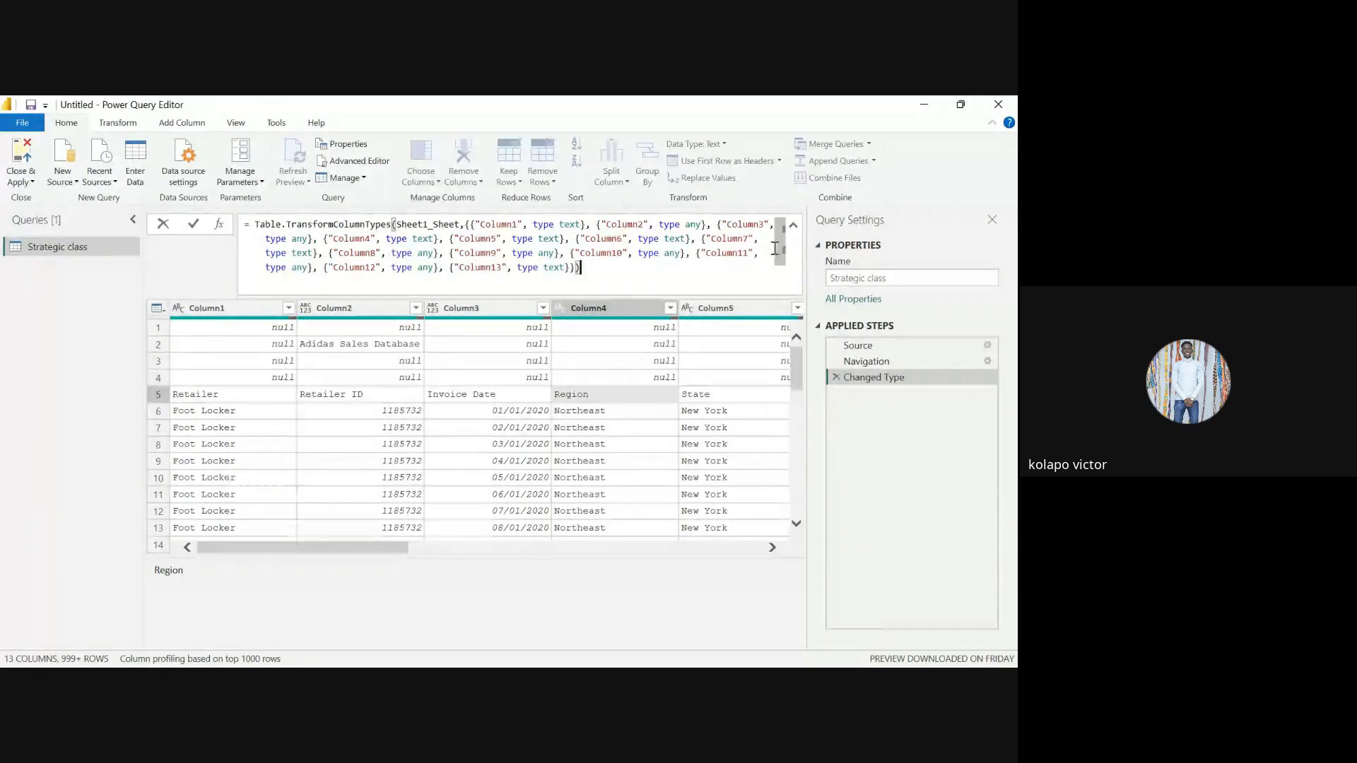
Examine the data types assigned to Column1 and Column2 in the formula, ending with the whole expression selected
{"action": "left_click", "coordinate": [501, 225]}
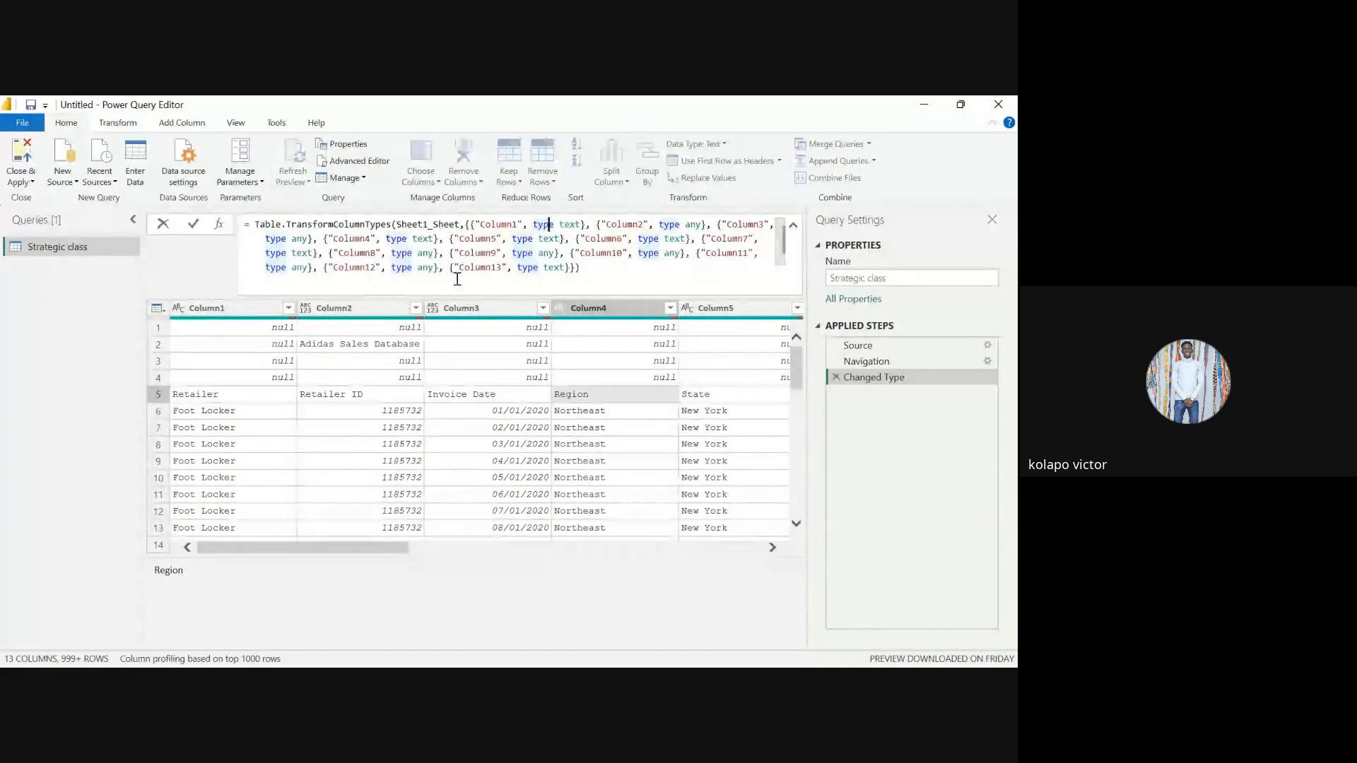
{"action": "left_click", "coordinate": [575, 225]}
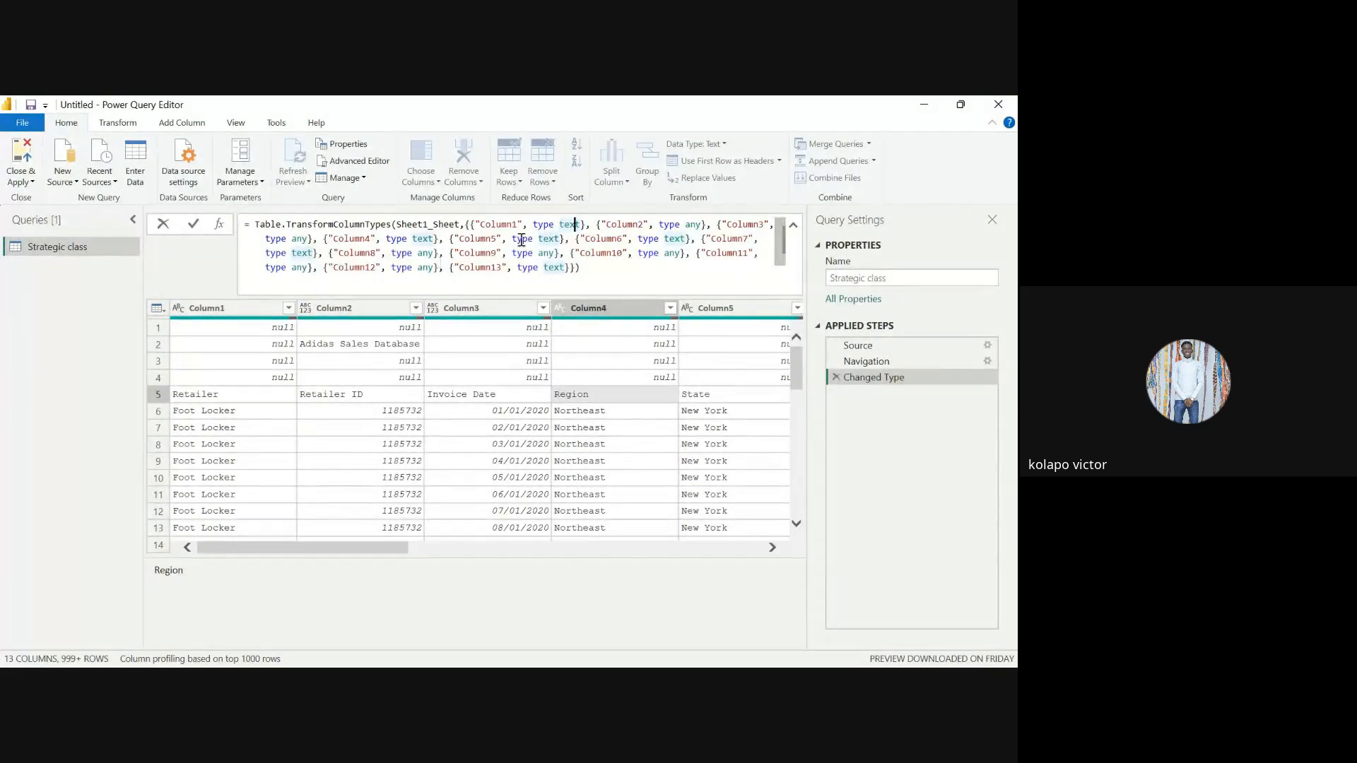
{"action": "key", "text": "Escape"}
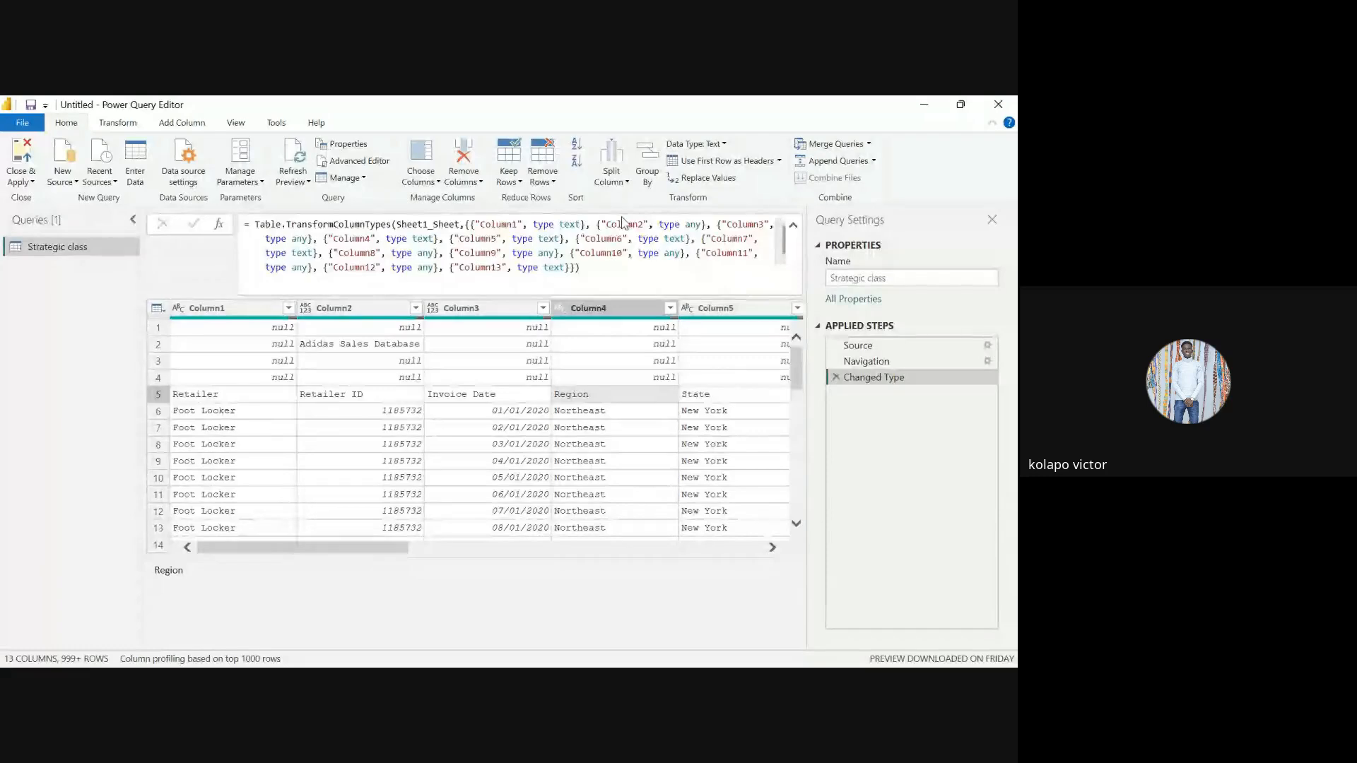
{"action": "left_click", "coordinate": [694, 227]}
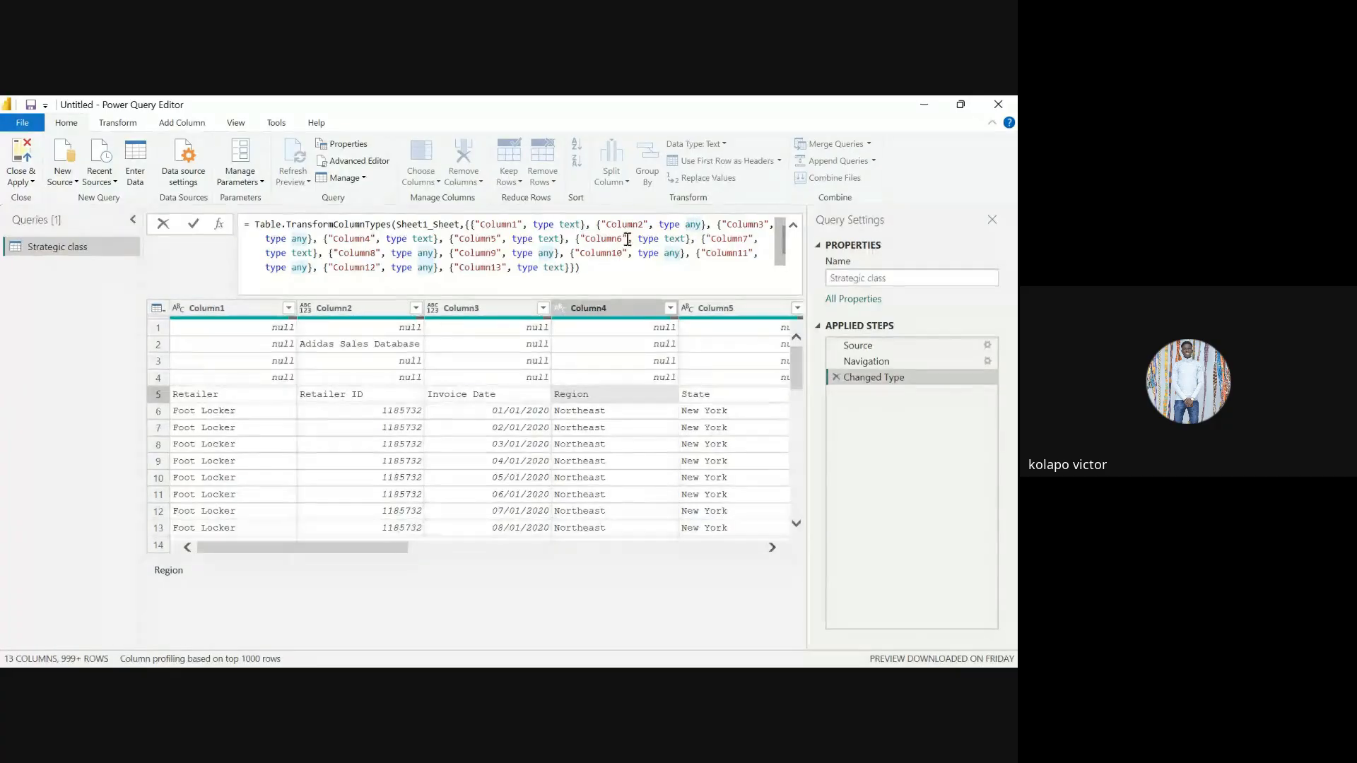
{"action": "left_click", "coordinate": [544, 224]}
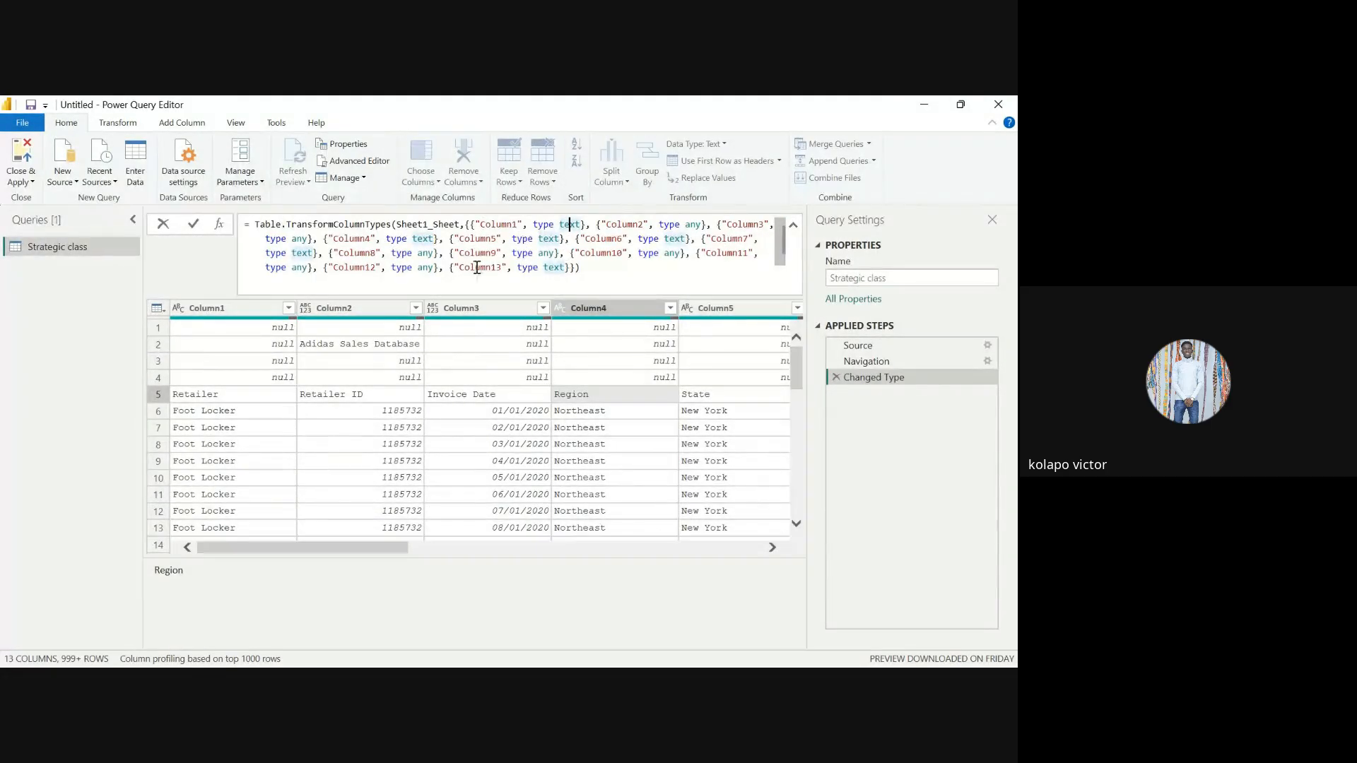
{"action": "left_click_drag", "start_coordinate": [577, 269], "coordinate": [256, 225]}
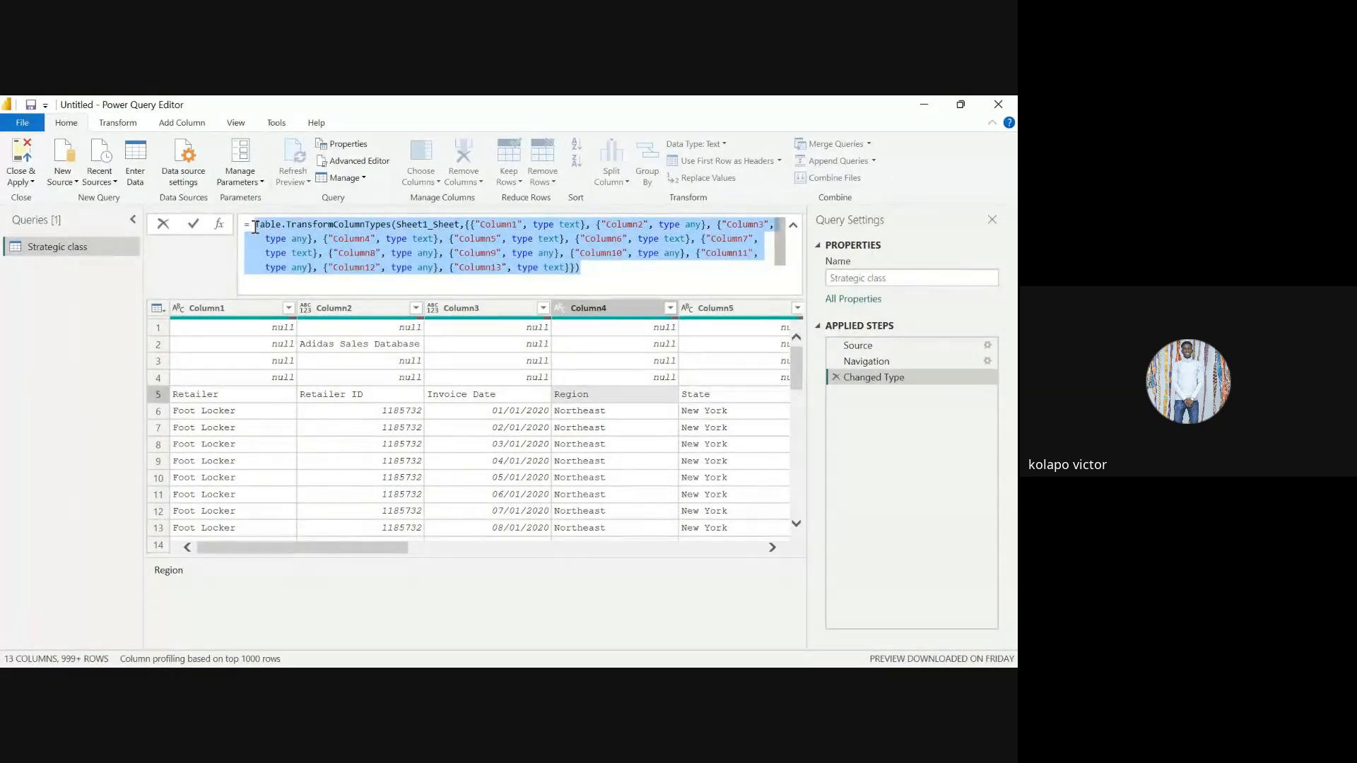
Switch to the Google Meet call, post the copied Table.TransformColumnTypes formula as an in-call message, and return to Power Query Editor
{"action": "mouse_move", "coordinate": [417, 665]}
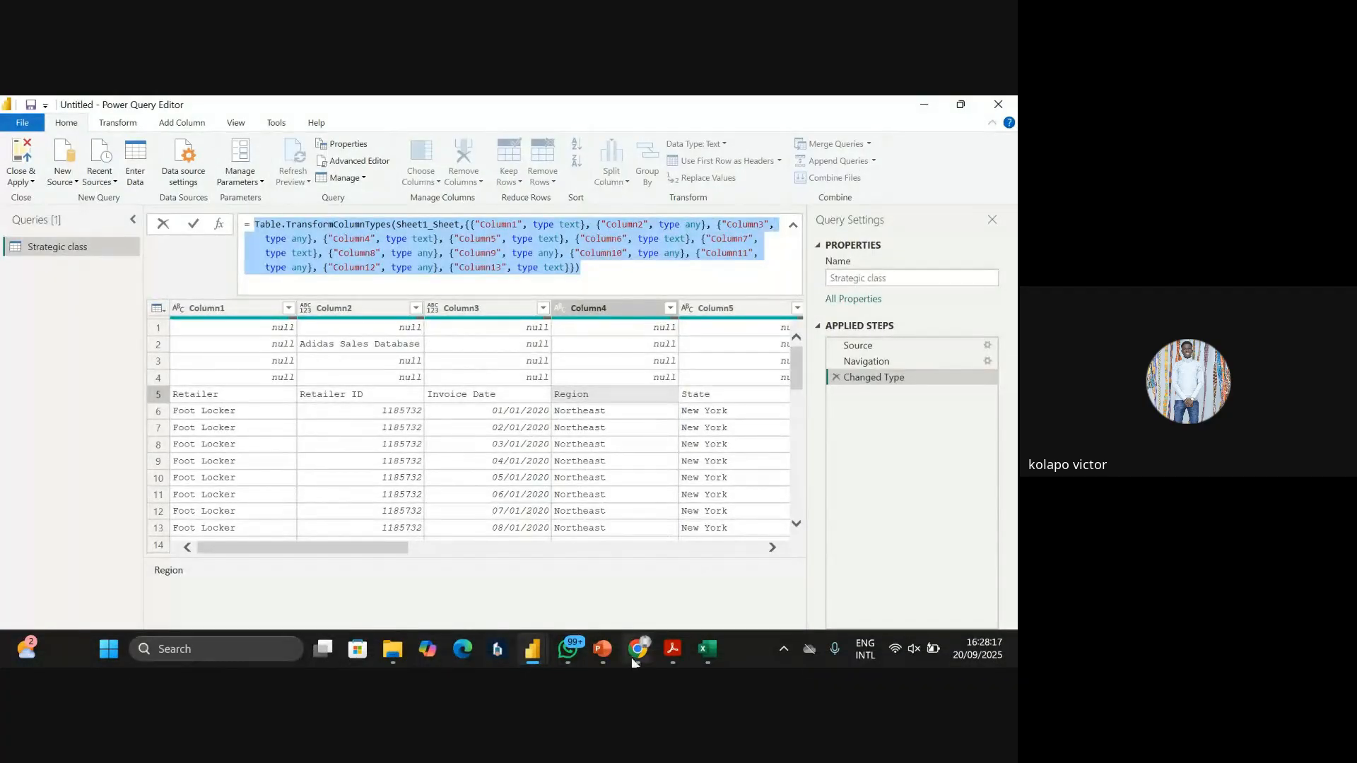
{"action": "mouse_move", "coordinate": [633, 661]}
{"action": "left_click", "coordinate": [587, 578]}
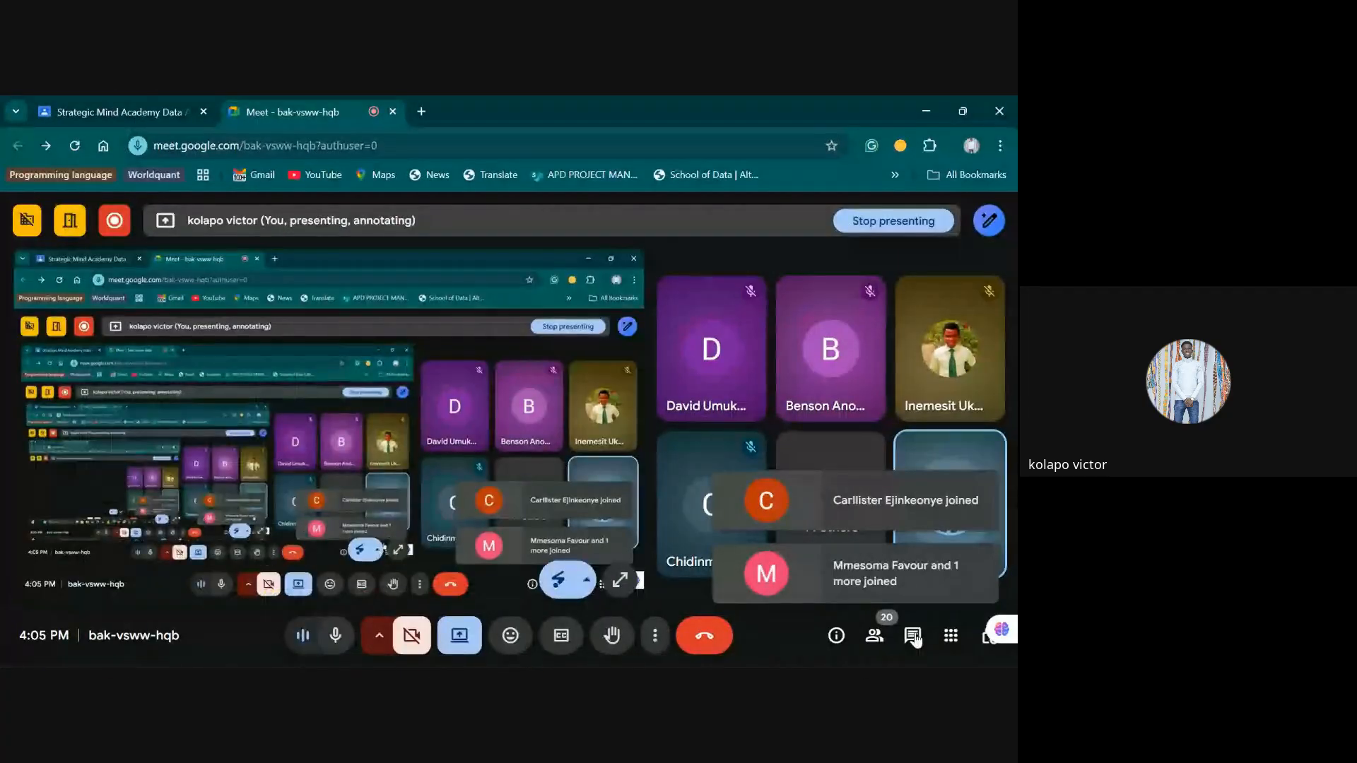
{"action": "left_click", "coordinate": [912, 636]}
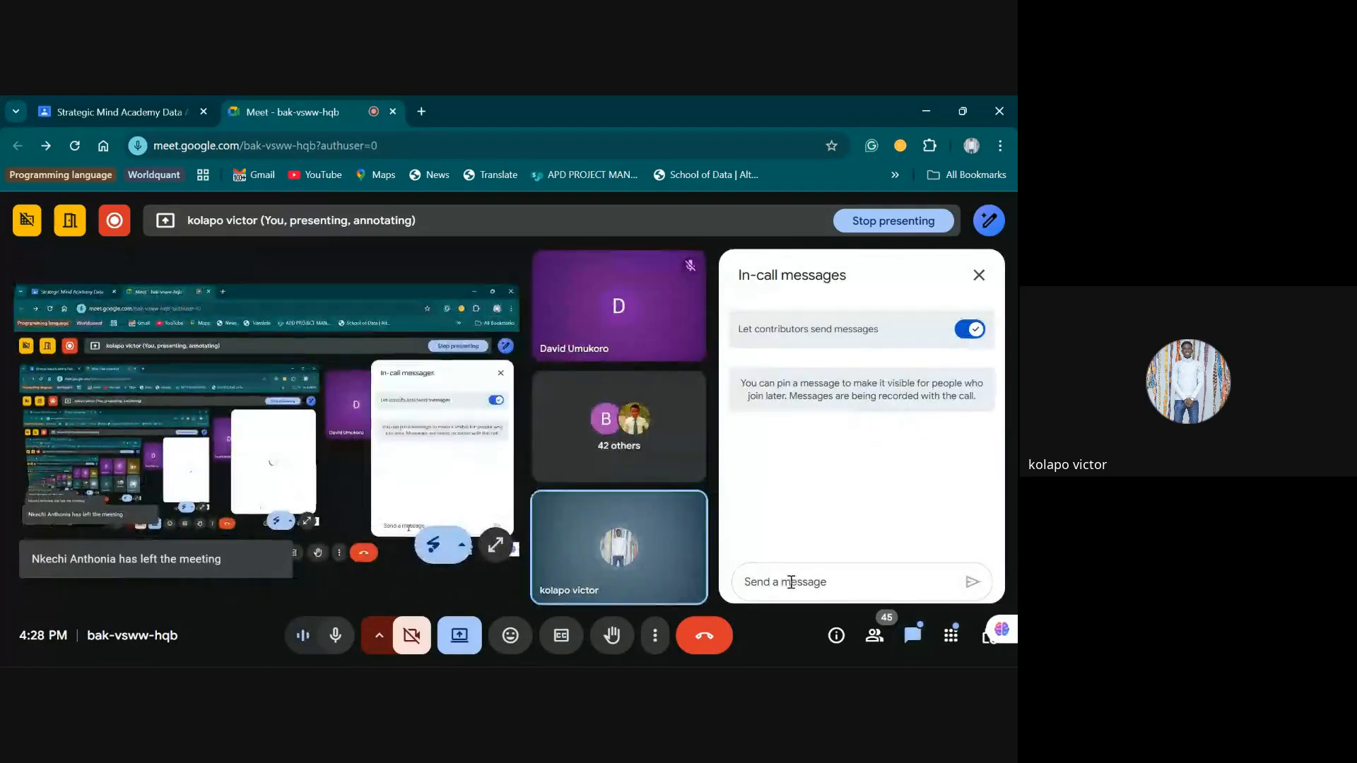
{"action": "key", "text": "ctrl+v"}
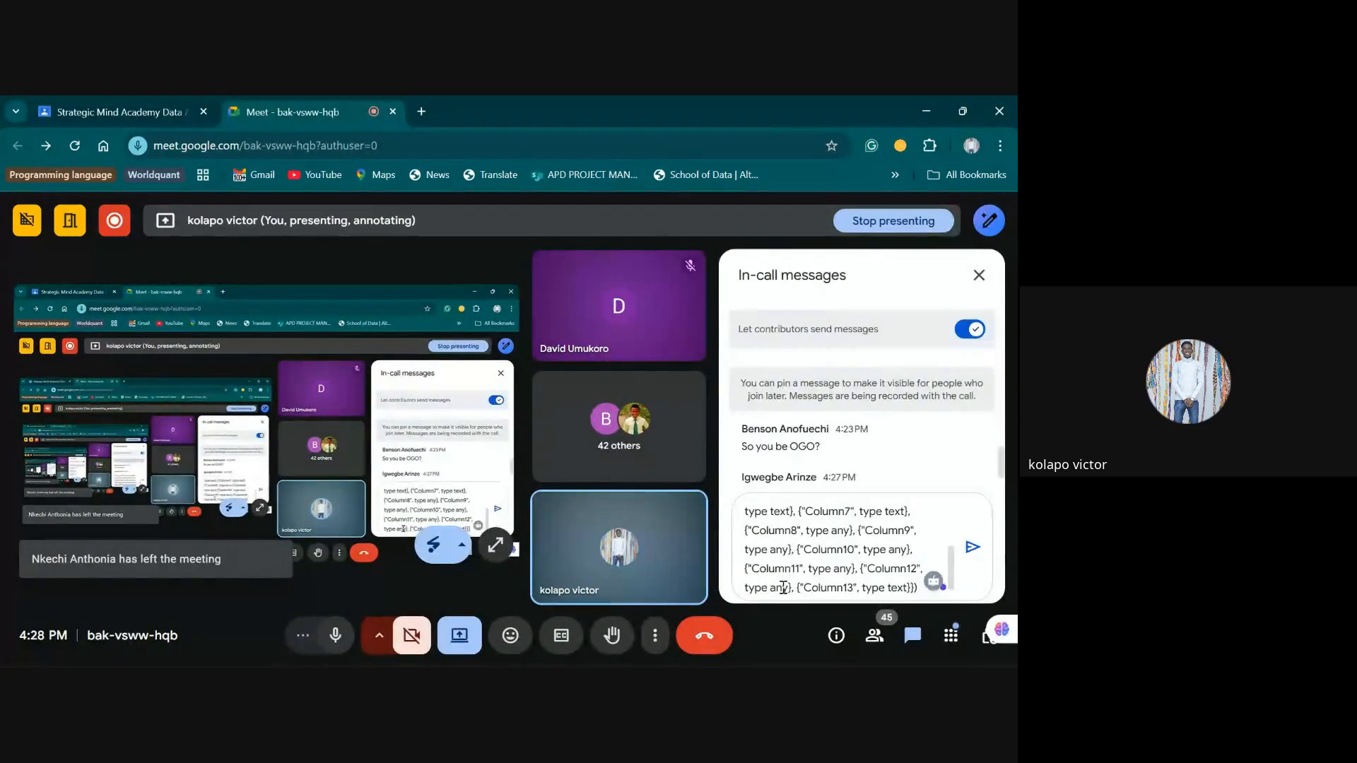
{"action": "key", "text": "Return"}
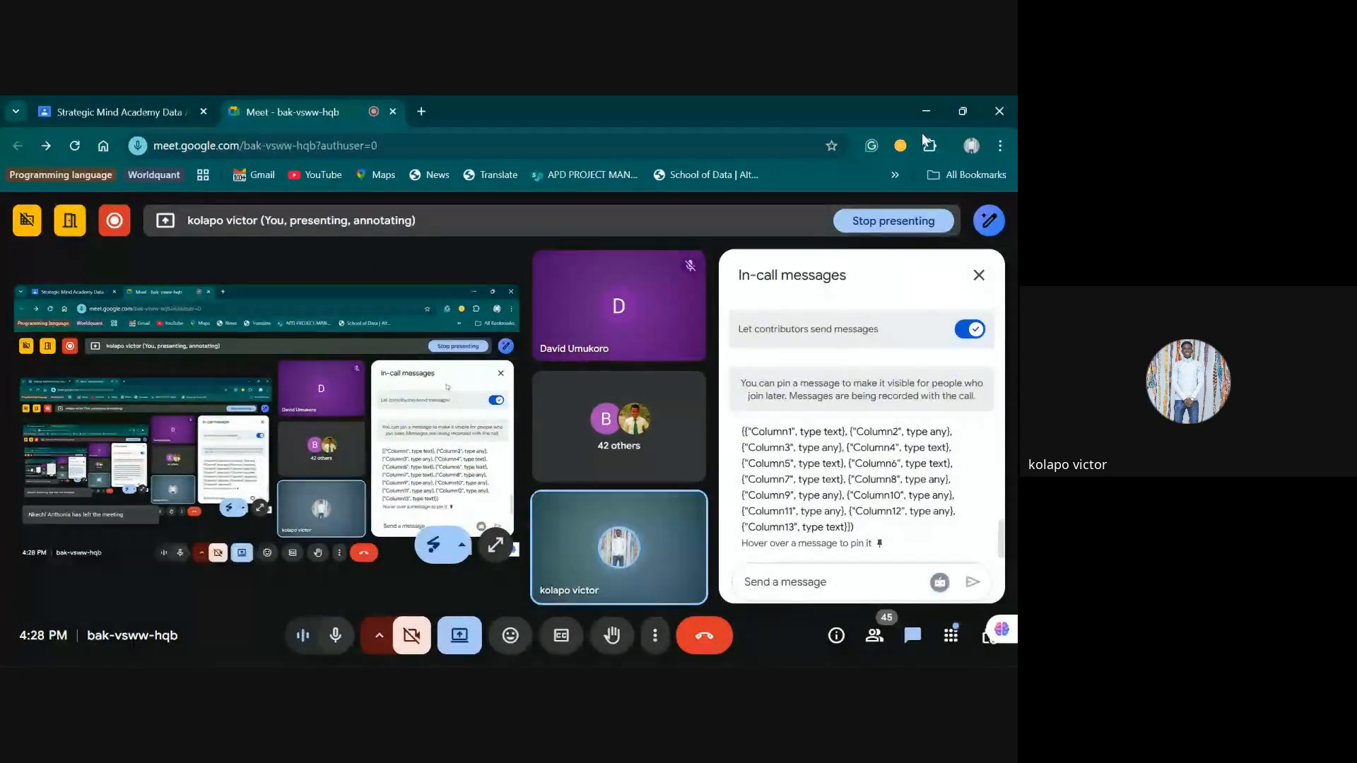
{"action": "left_click", "coordinate": [926, 113]}
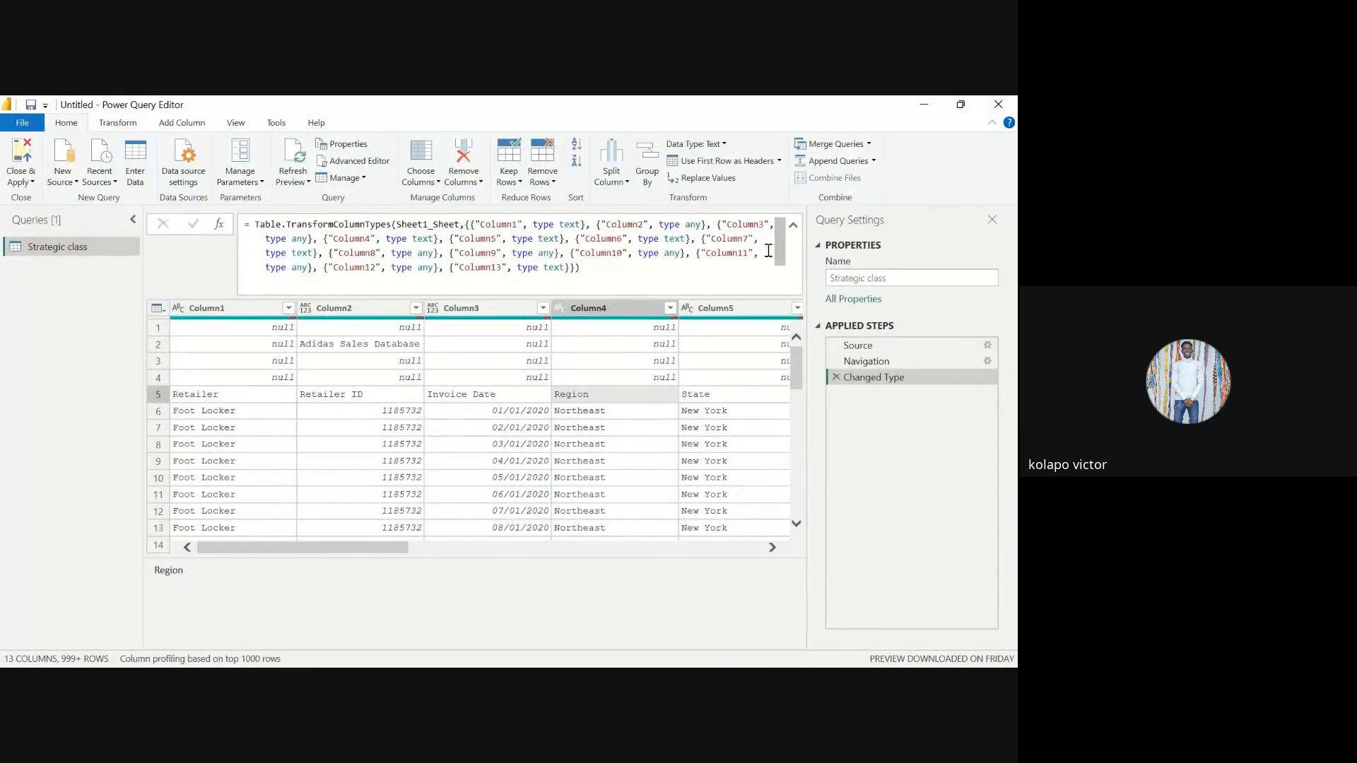
Collapse the formula bar to one line and review the available new source types
{"action": "left_click", "coordinate": [793, 226]}
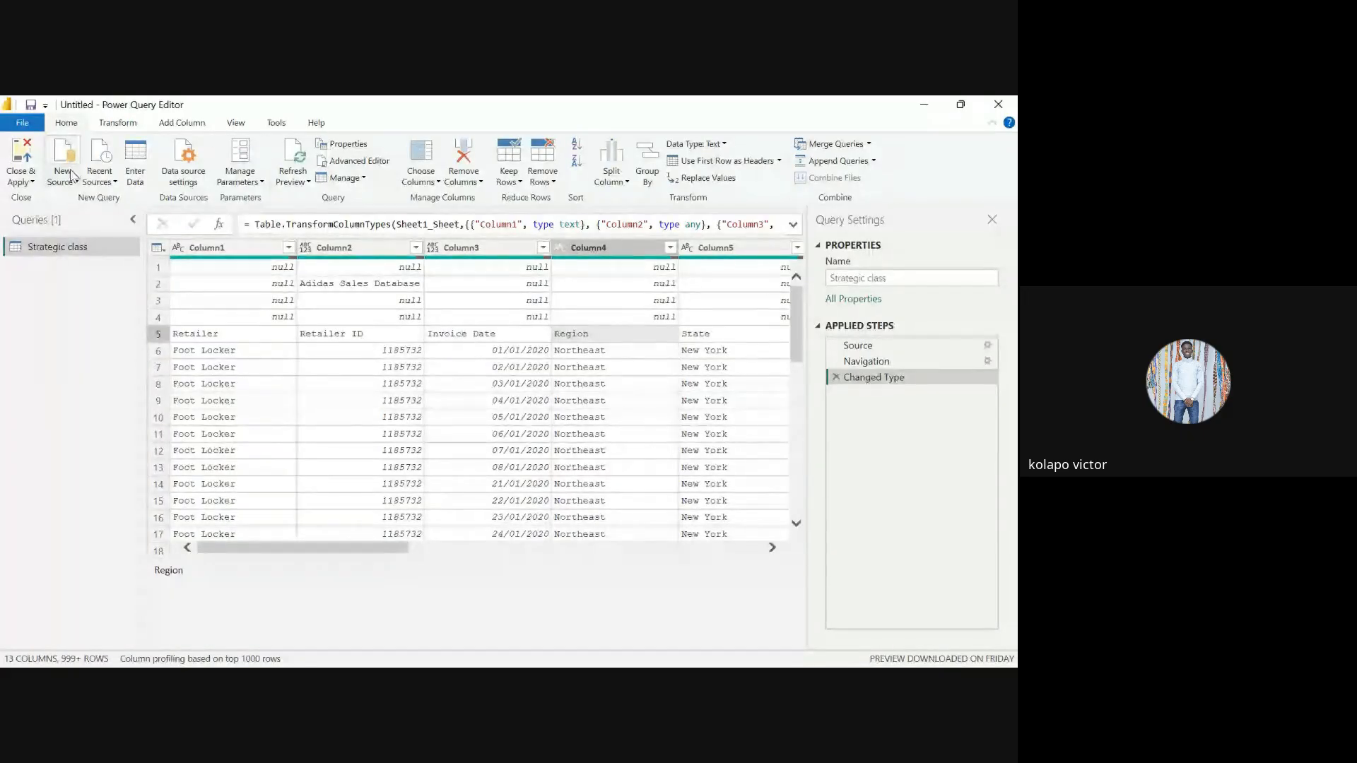
{"action": "left_click", "coordinate": [21, 164]}
{"action": "left_click", "coordinate": [74, 181]}
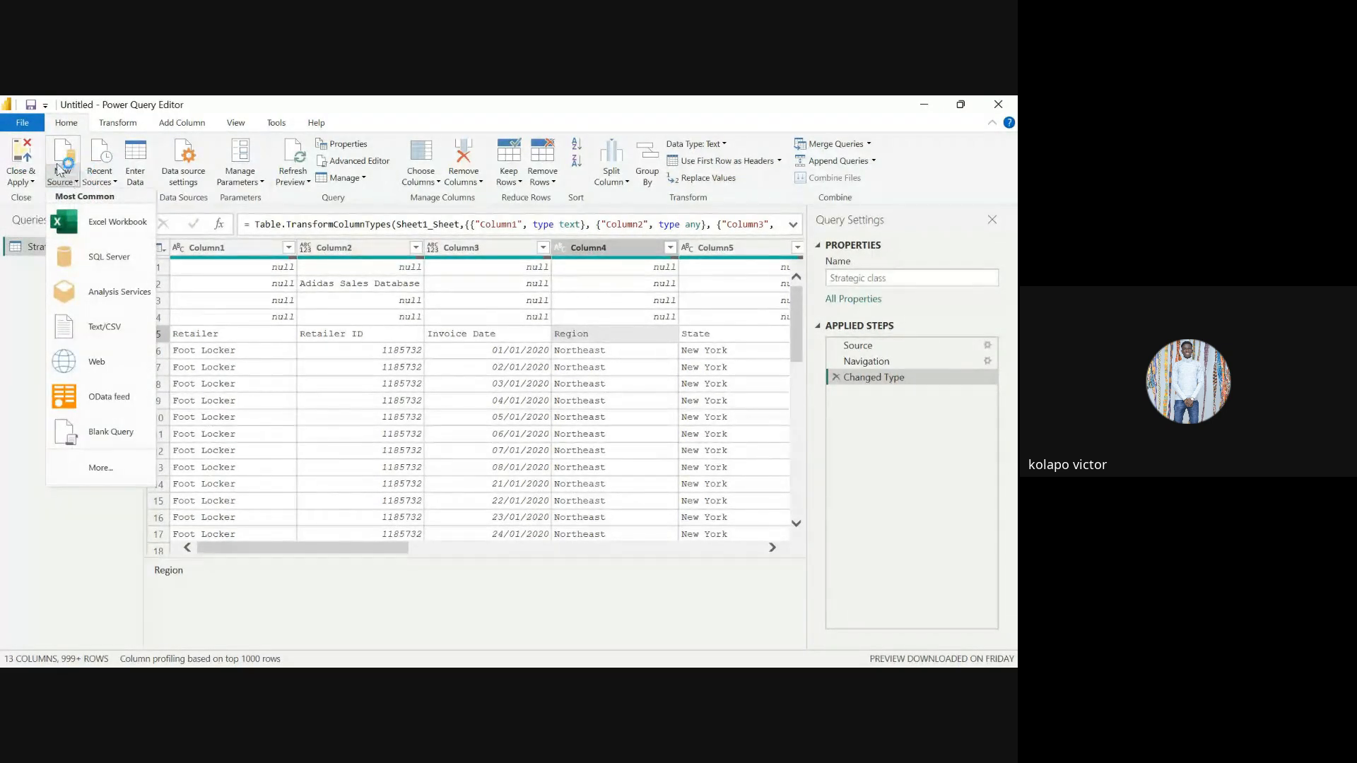
{"action": "left_click", "coordinate": [6, 317]}
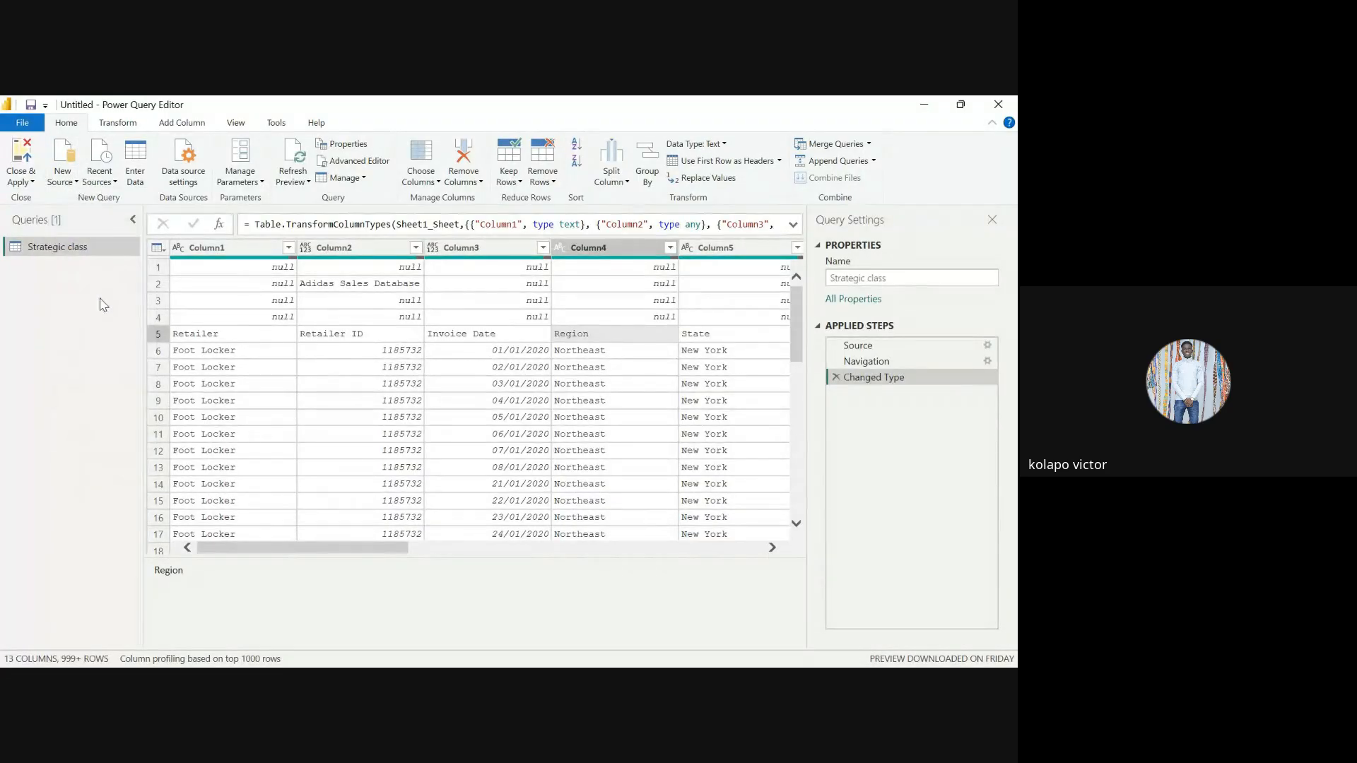
Import the Sales Log sheet from Only Data - Sales Analysis Dashboard (1).xlsx as a new query and refresh its preview
{"action": "left_click", "coordinate": [62, 173]}
{"action": "left_click", "coordinate": [118, 223]}
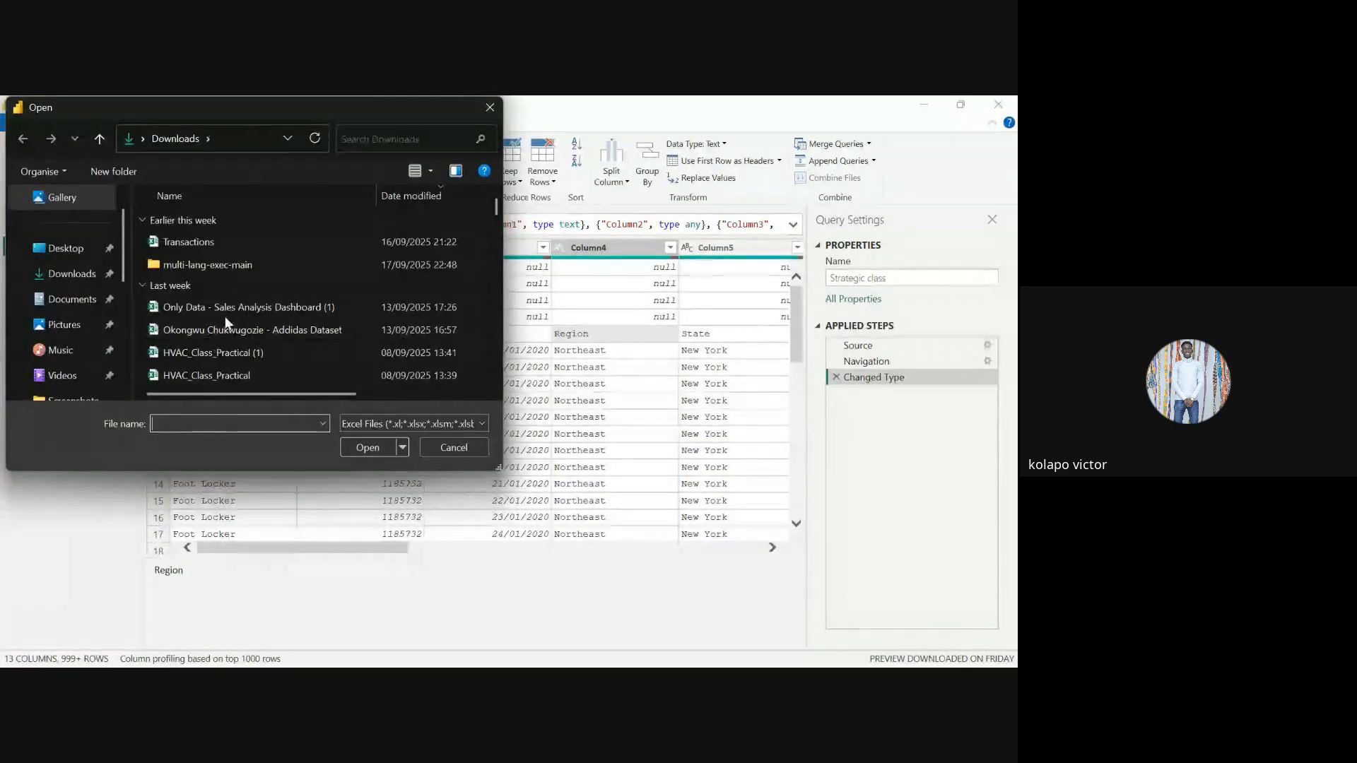
{"action": "left_click", "coordinate": [239, 311]}
{"action": "left_click", "coordinate": [366, 446]}
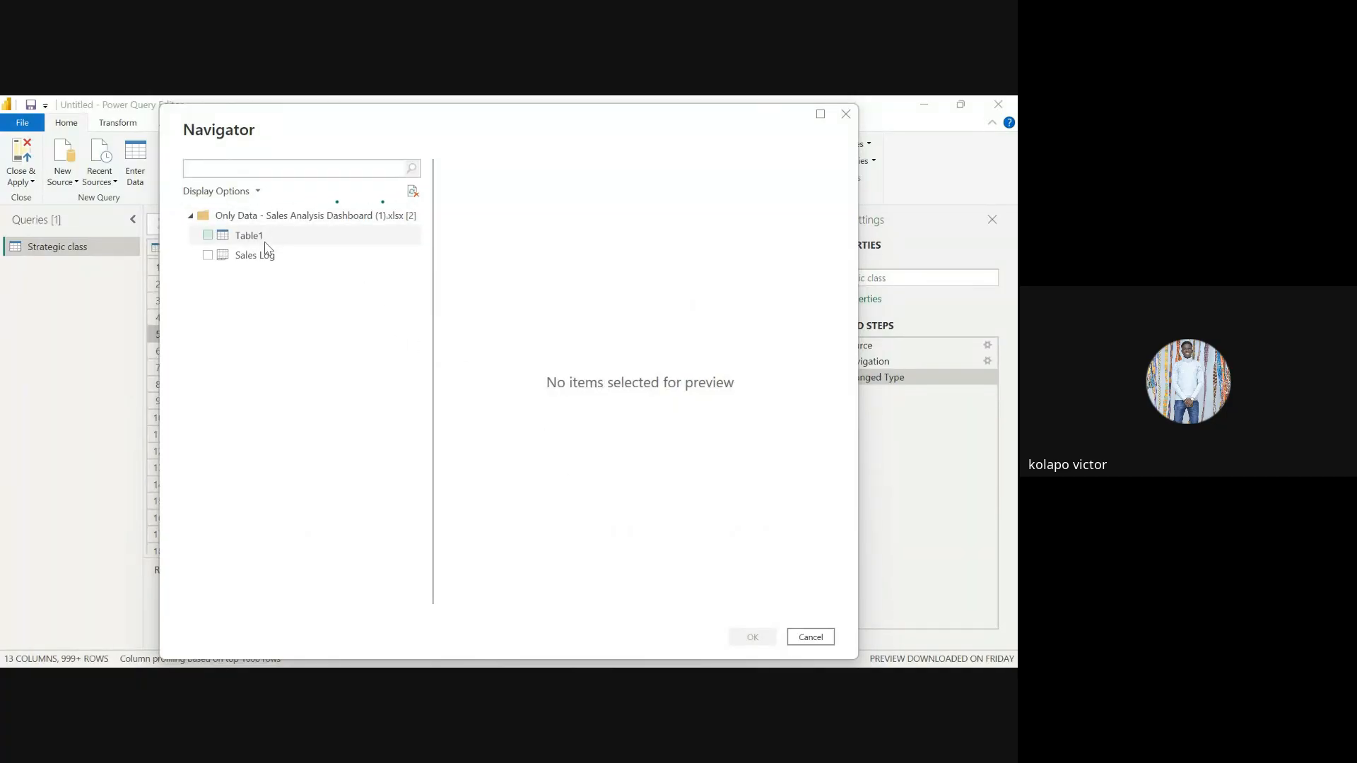
{"action": "left_click", "coordinate": [267, 255]}
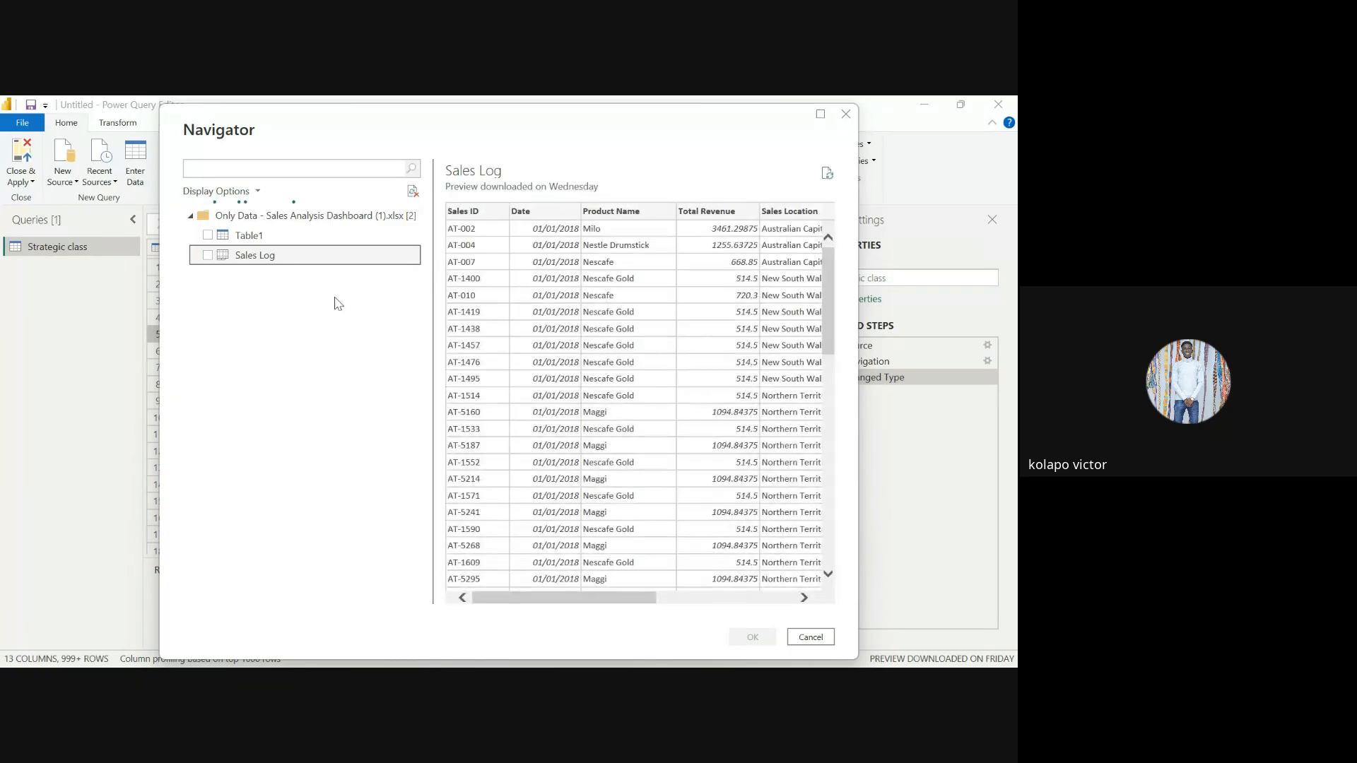
{"action": "left_click", "coordinate": [207, 255]}
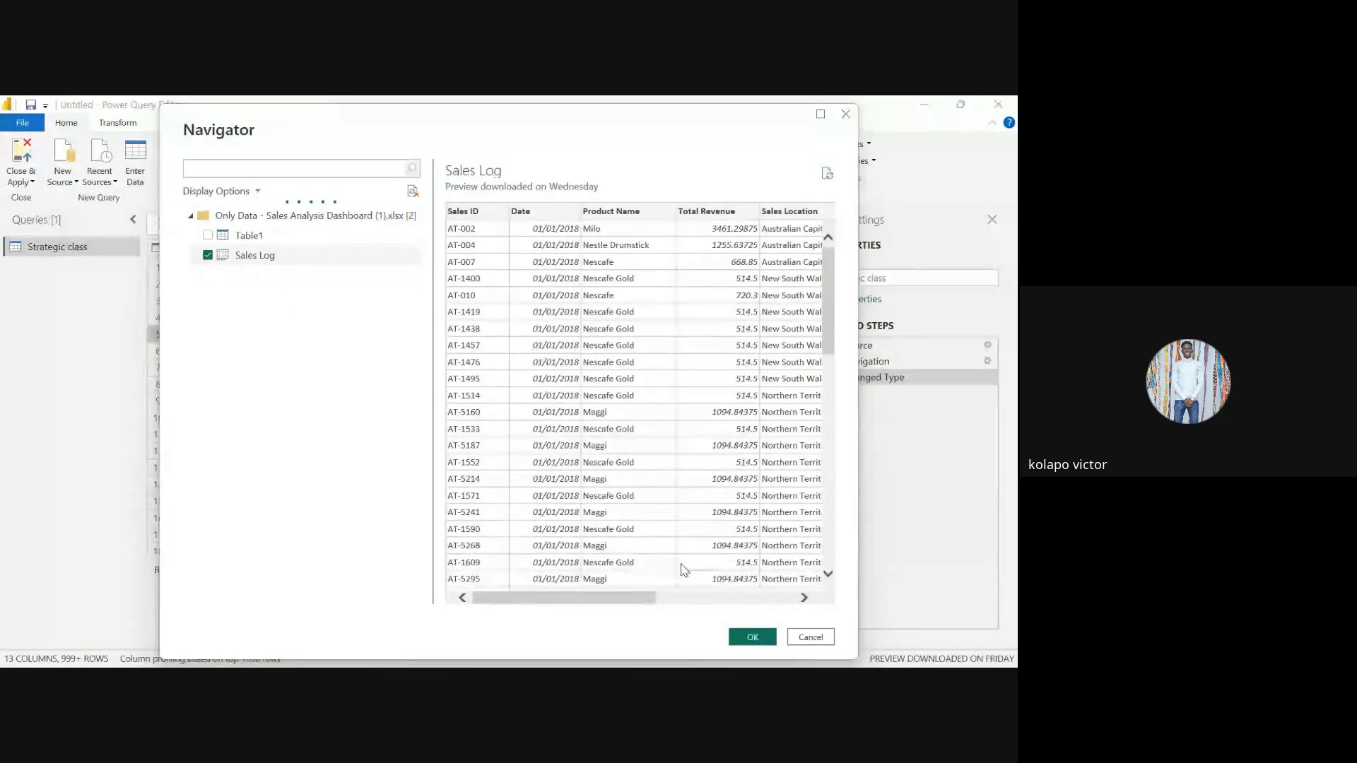
{"action": "left_click", "coordinate": [753, 637]}
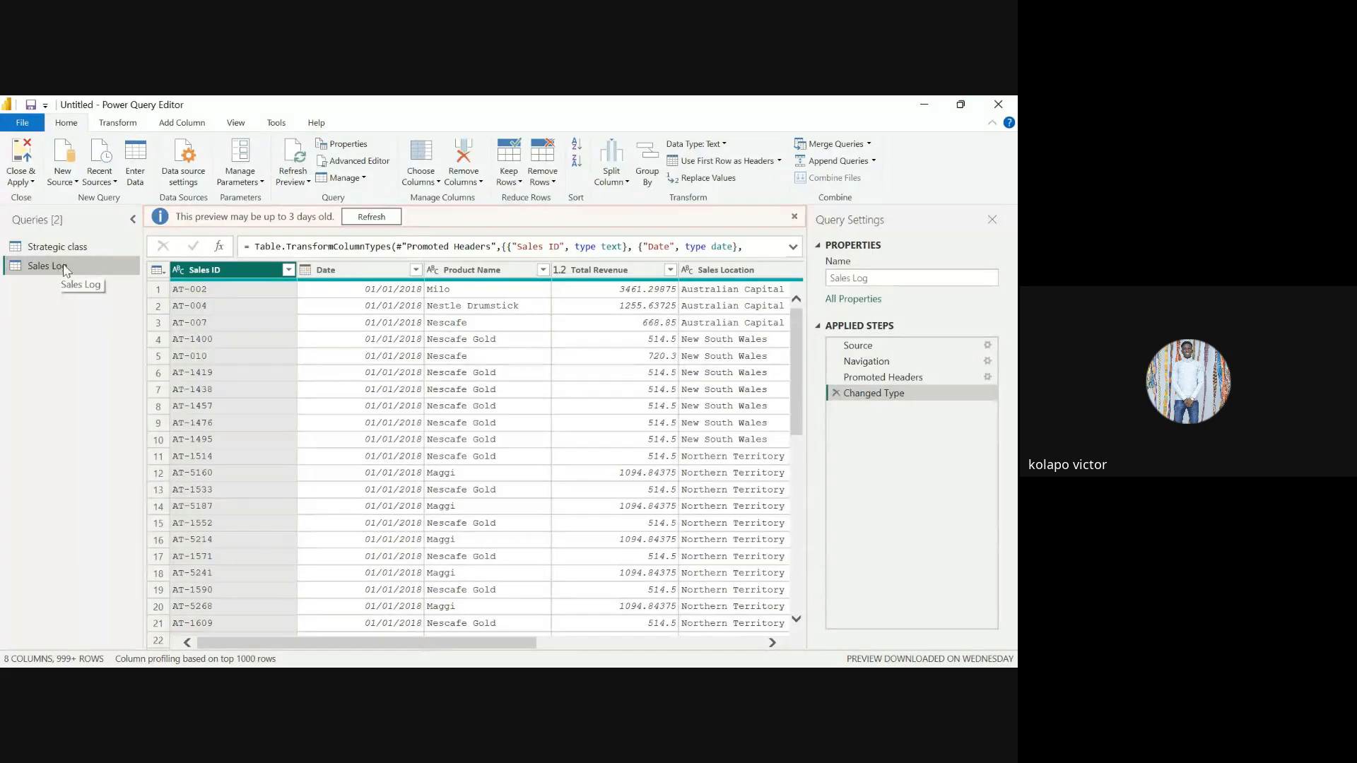
{"action": "left_click", "coordinate": [371, 216]}
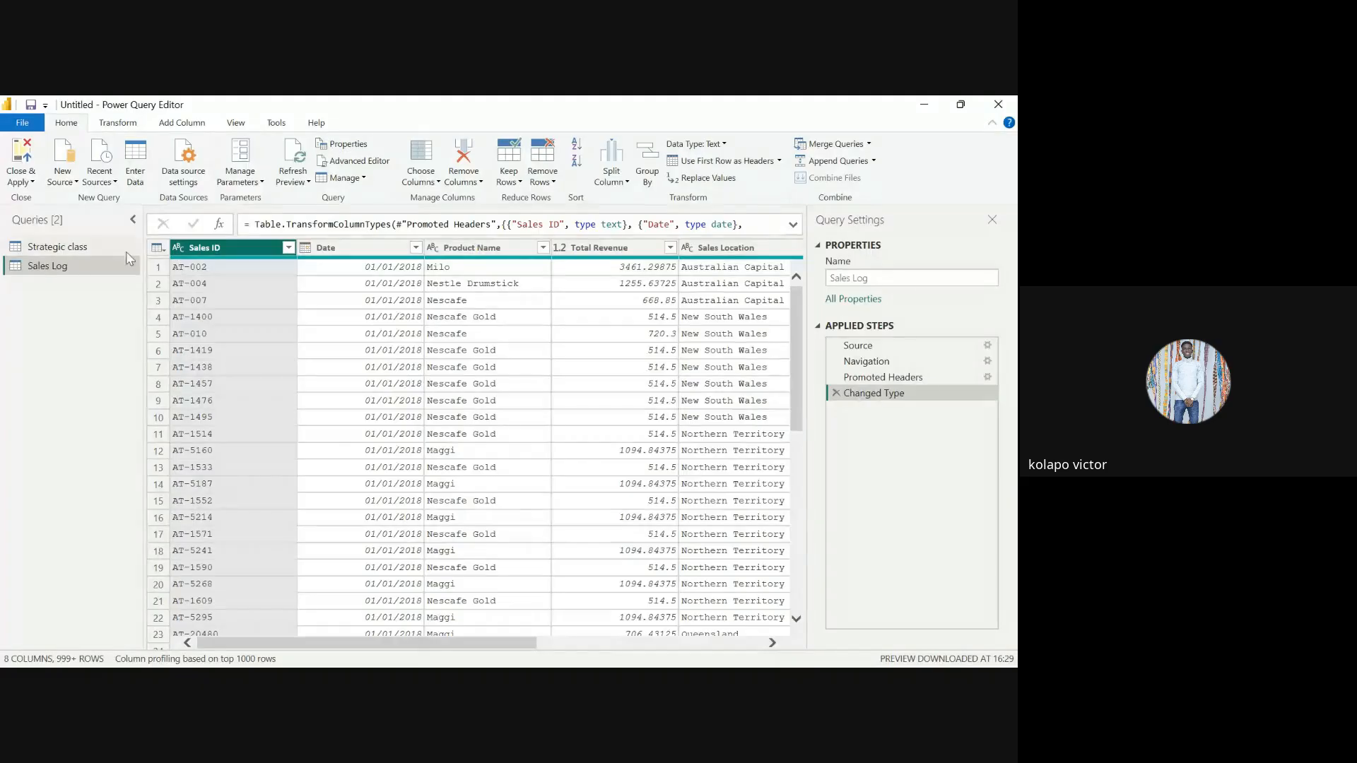
Return to the Strategic class query and review the list of recently used data sources
{"action": "left_click", "coordinate": [71, 253]}
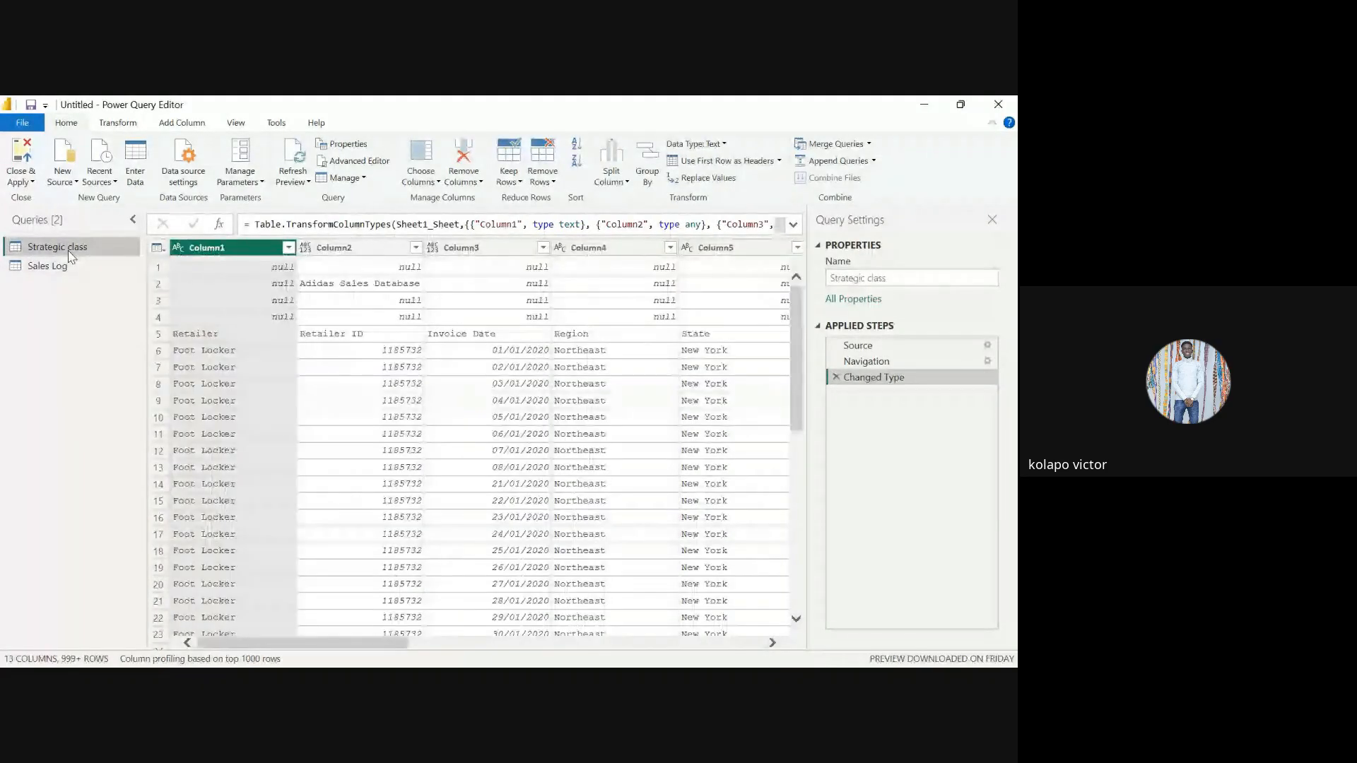
{"action": "left_click", "coordinate": [103, 178]}
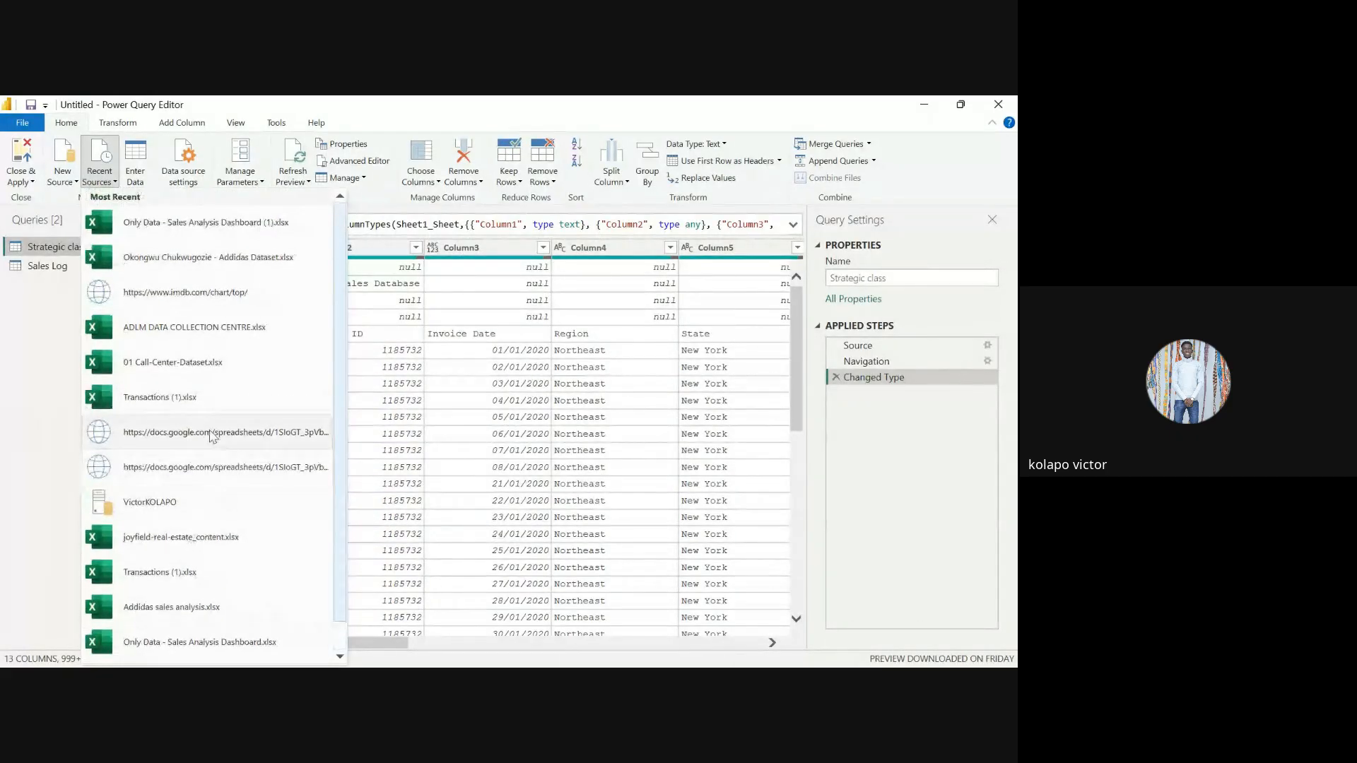
{"action": "left_click", "coordinate": [46, 330]}
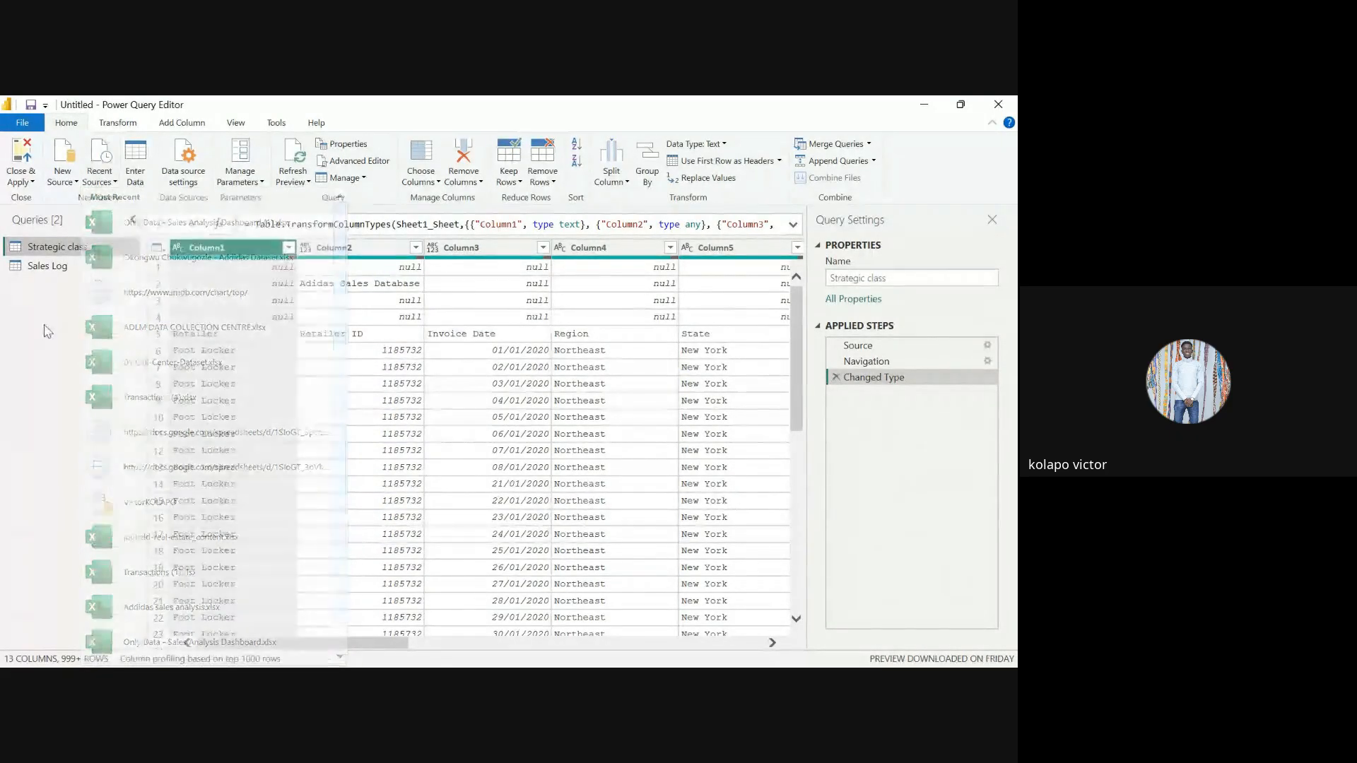
Enter a manual table with columns tbav, vc, cb and nv, filling the first row with c564 and 564
{"action": "left_click", "coordinate": [140, 175]}
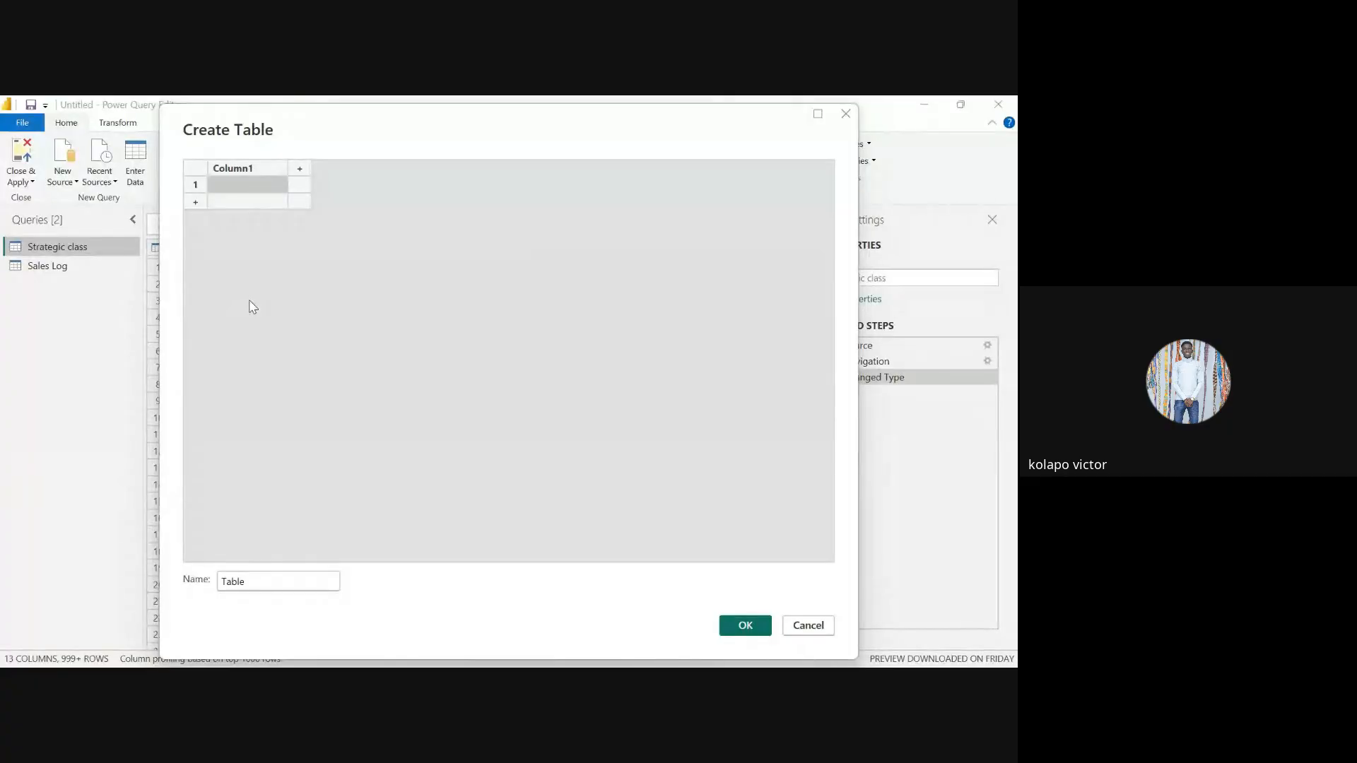
{"action": "double_click", "coordinate": [255, 172]}
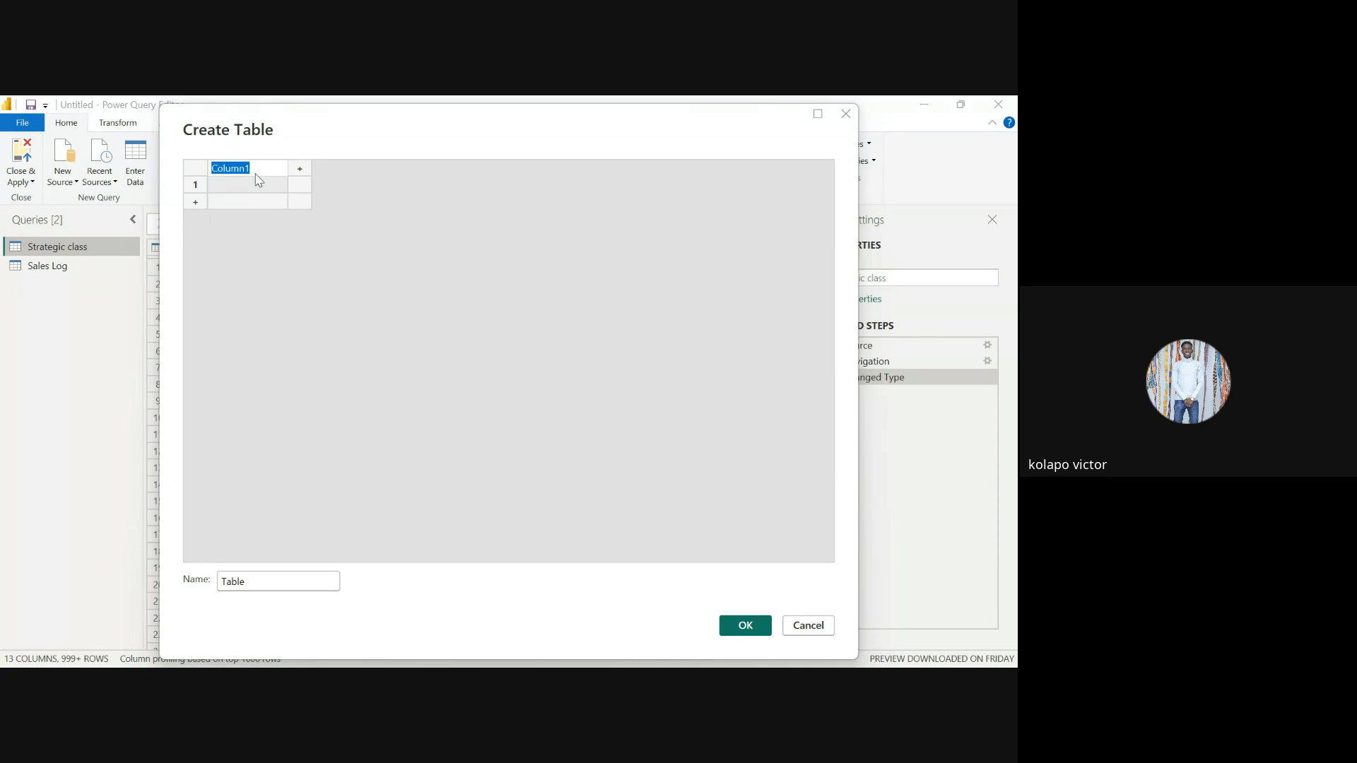
{"action": "type", "text": "tbav"}
{"action": "key", "text": "Tab"}
{"action": "type", "text": "vc"}
{"action": "key", "text": "Tab"}
{"action": "type", "text": "c"}
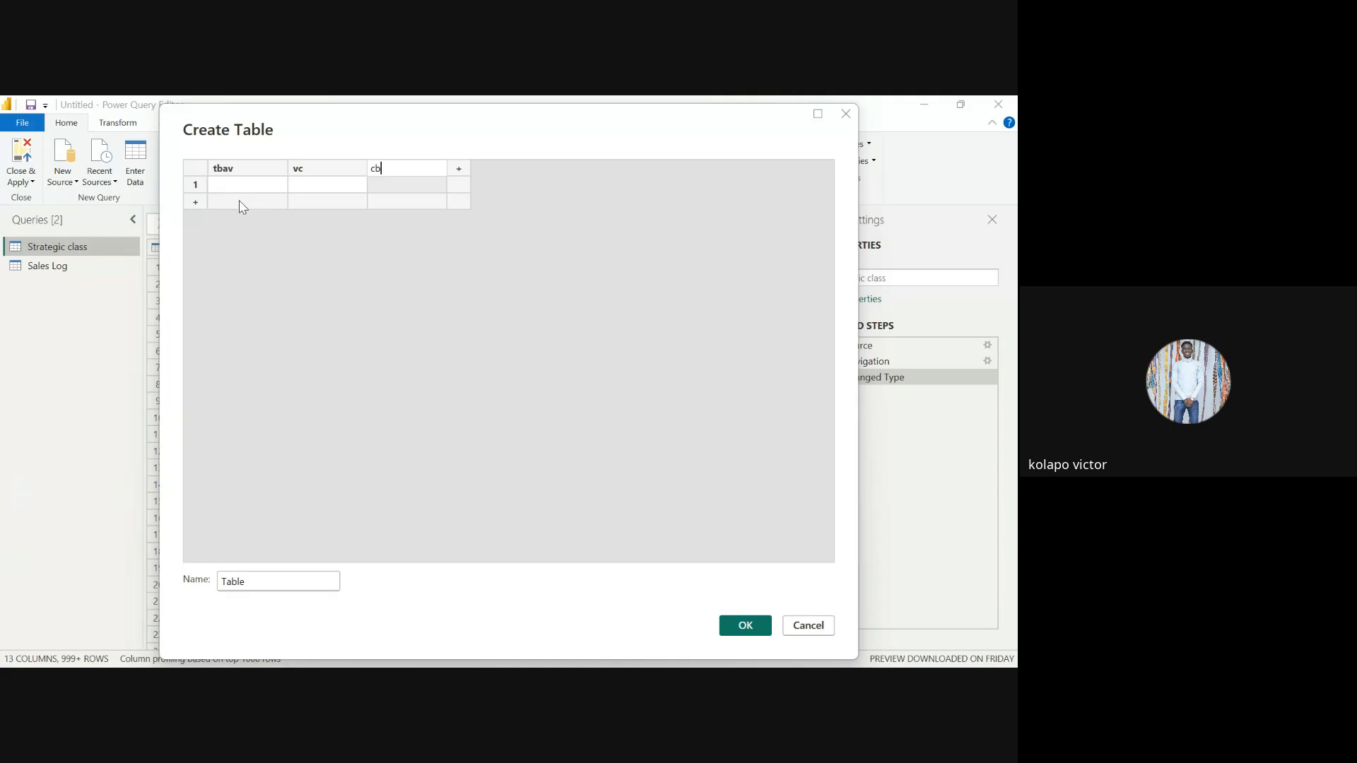
{"action": "key", "text": "Tab"}
{"action": "type", "text": "nv"}
{"action": "left_click", "coordinate": [239, 187]}
{"action": "type", "text": "c564"}
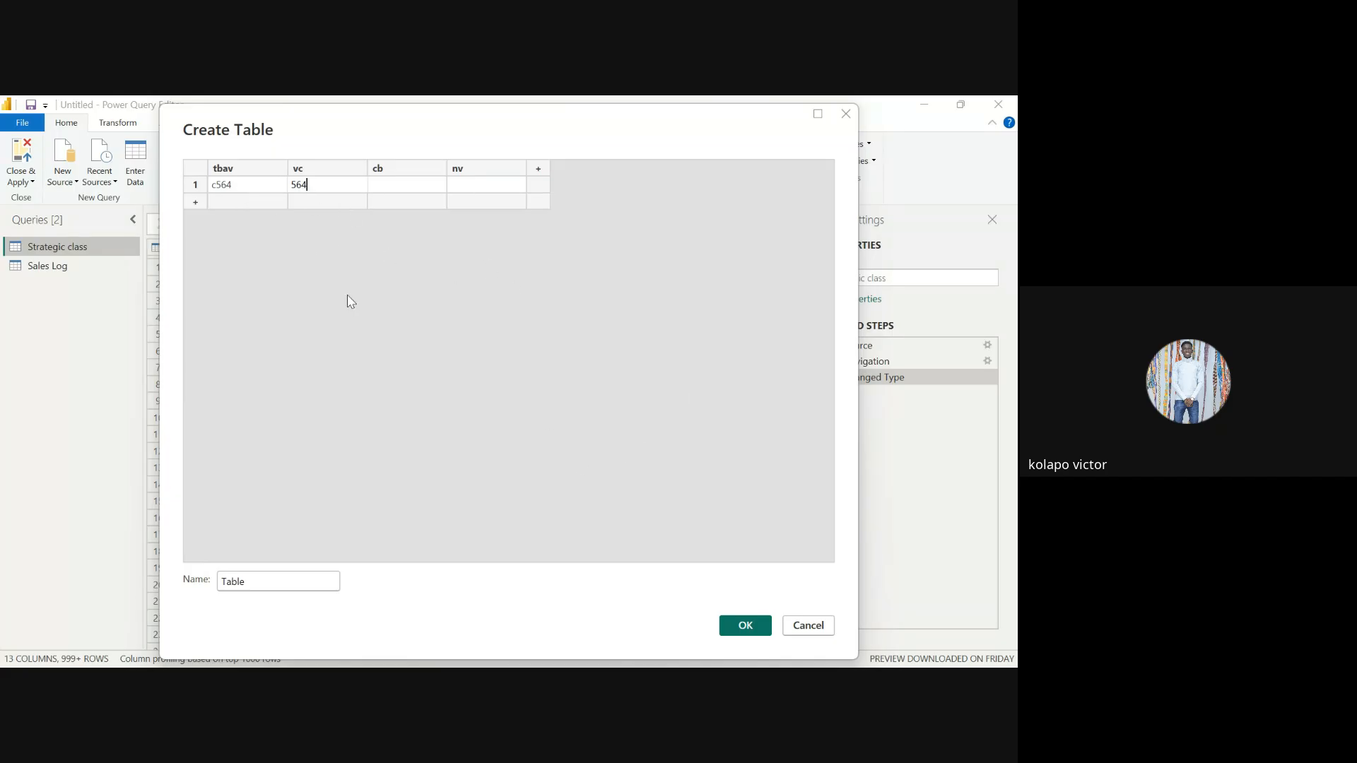
Discard the manually entered table and return to the Power Query Editor window
{"action": "left_click", "coordinate": [803, 631]}
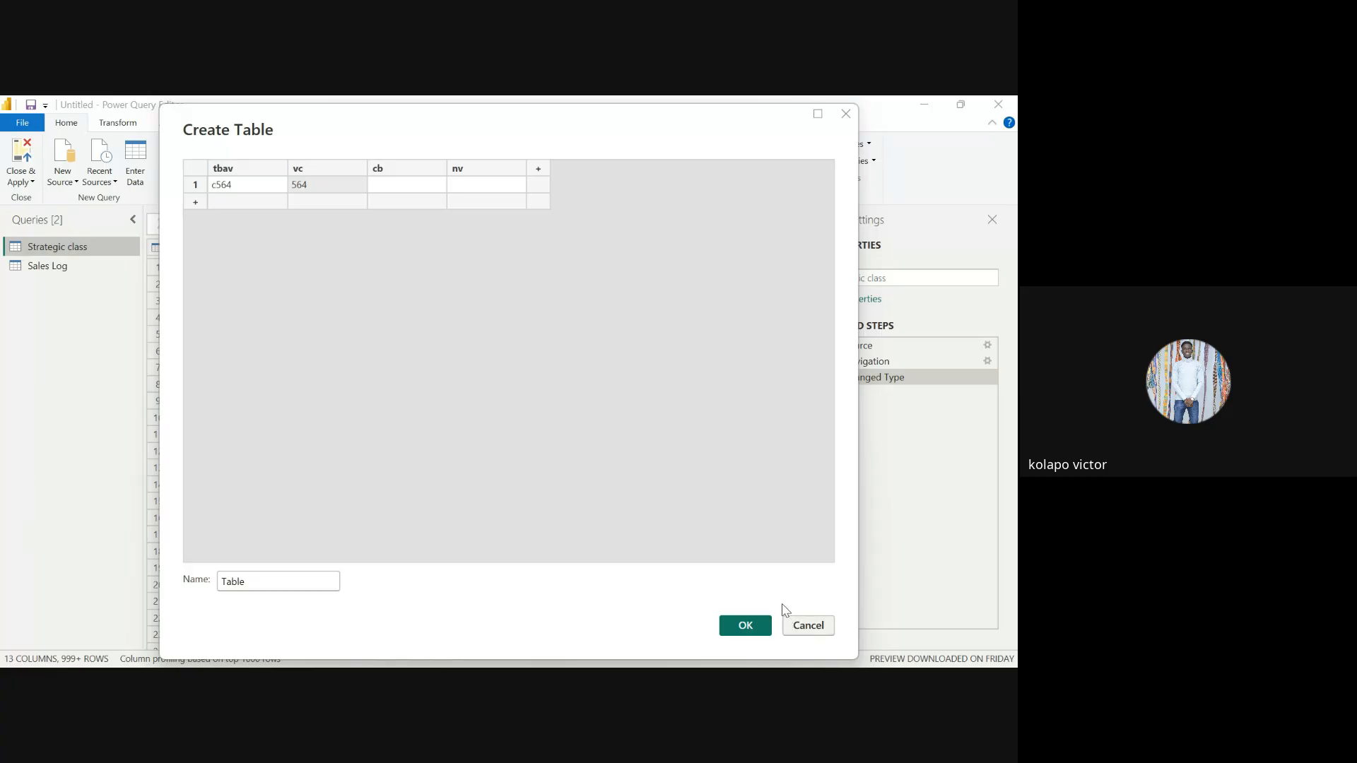
{"action": "left_click", "coordinate": [622, 421]}
{"action": "left_click", "coordinate": [810, 625]}
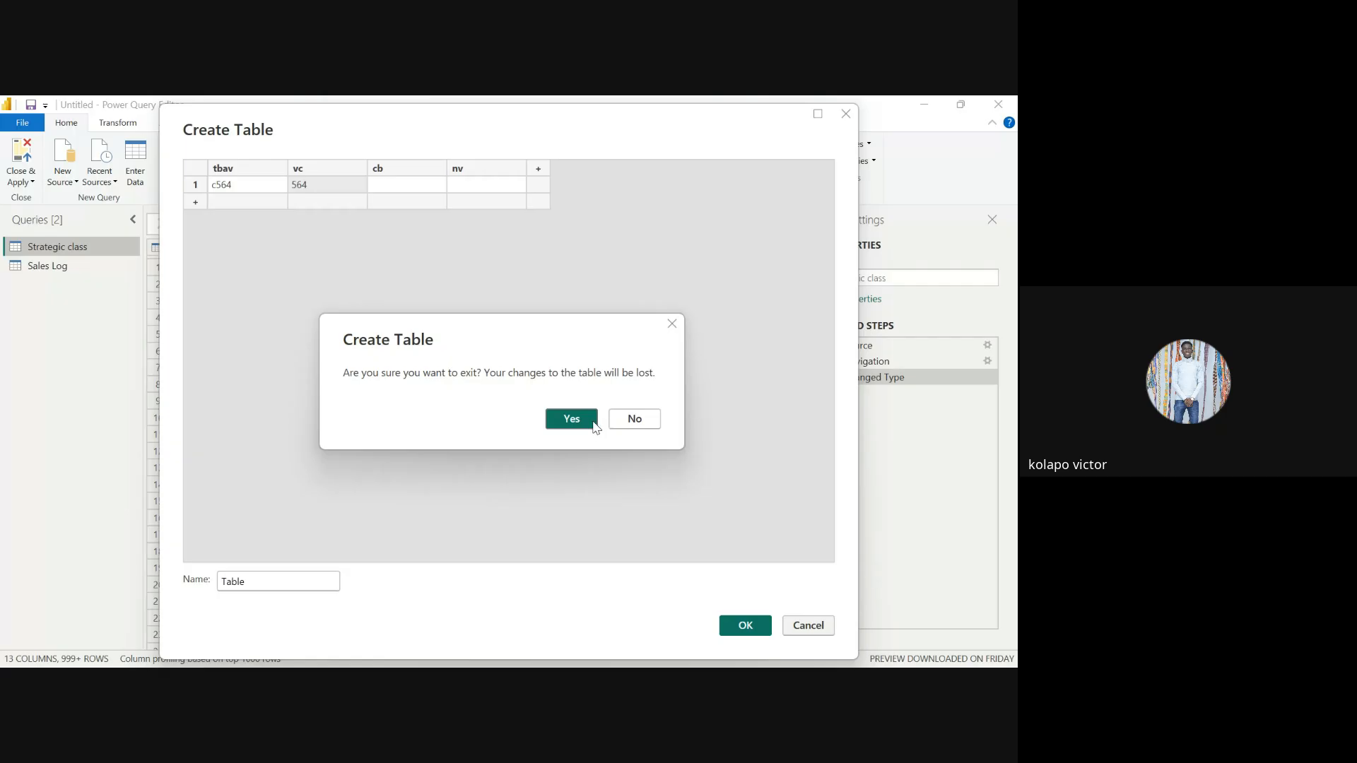
{"action": "left_click", "coordinate": [633, 422]}
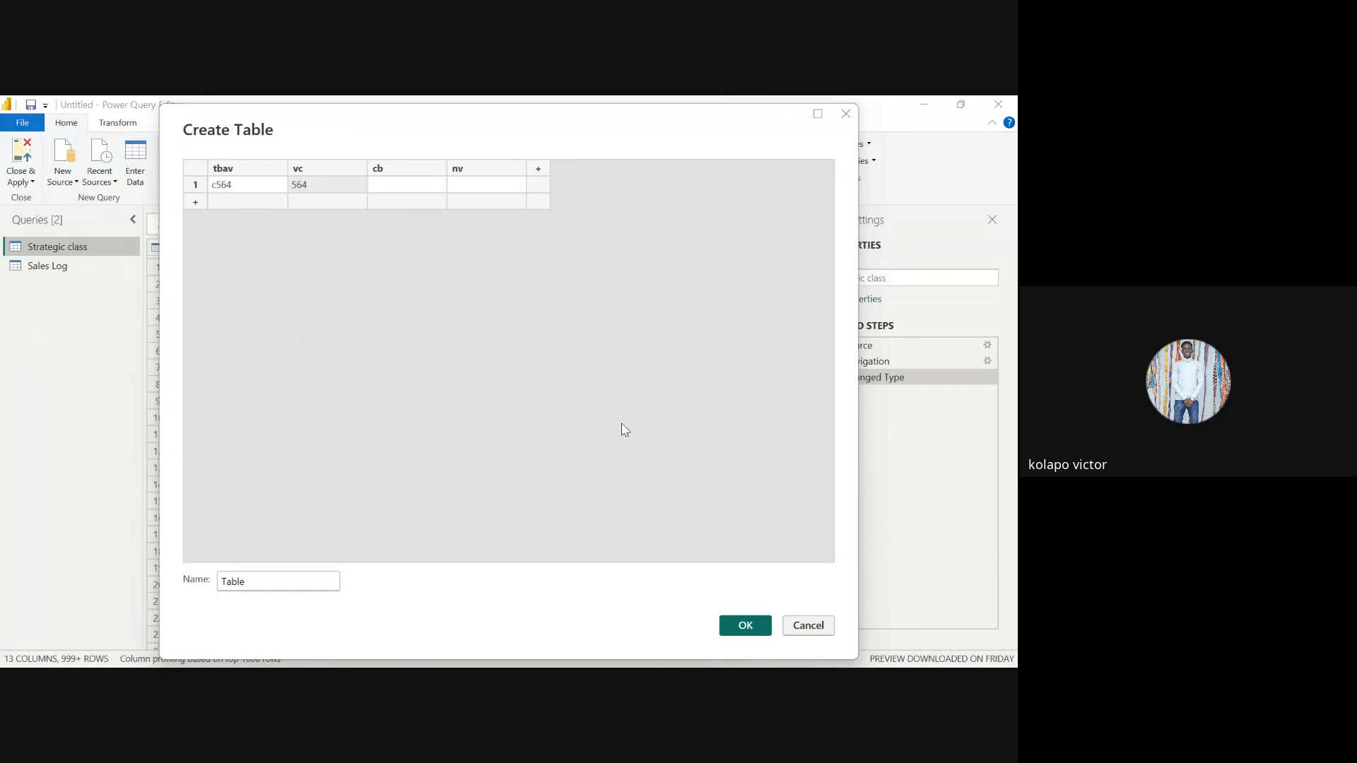
{"action": "left_click", "coordinate": [806, 626]}
{"action": "left_click", "coordinate": [590, 423]}
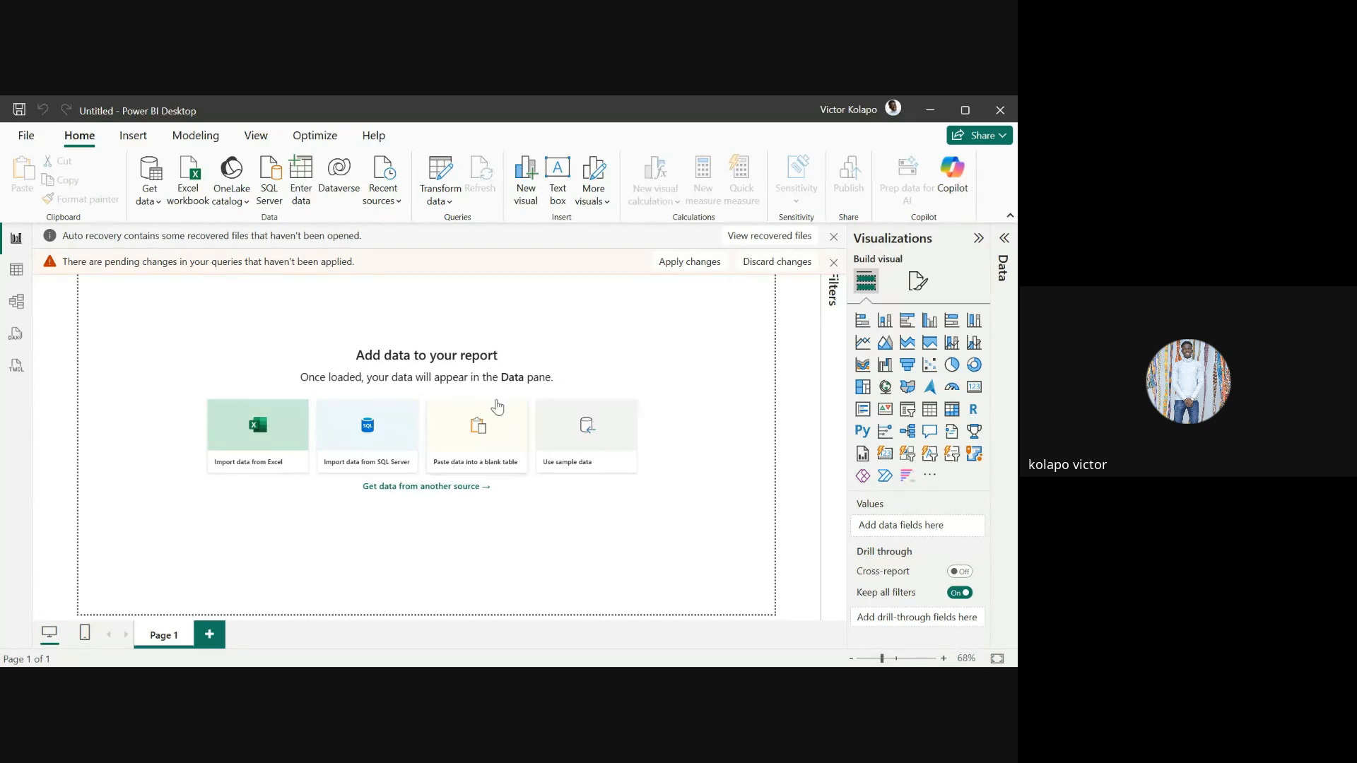
{"action": "mouse_move", "coordinate": [560, 662]}
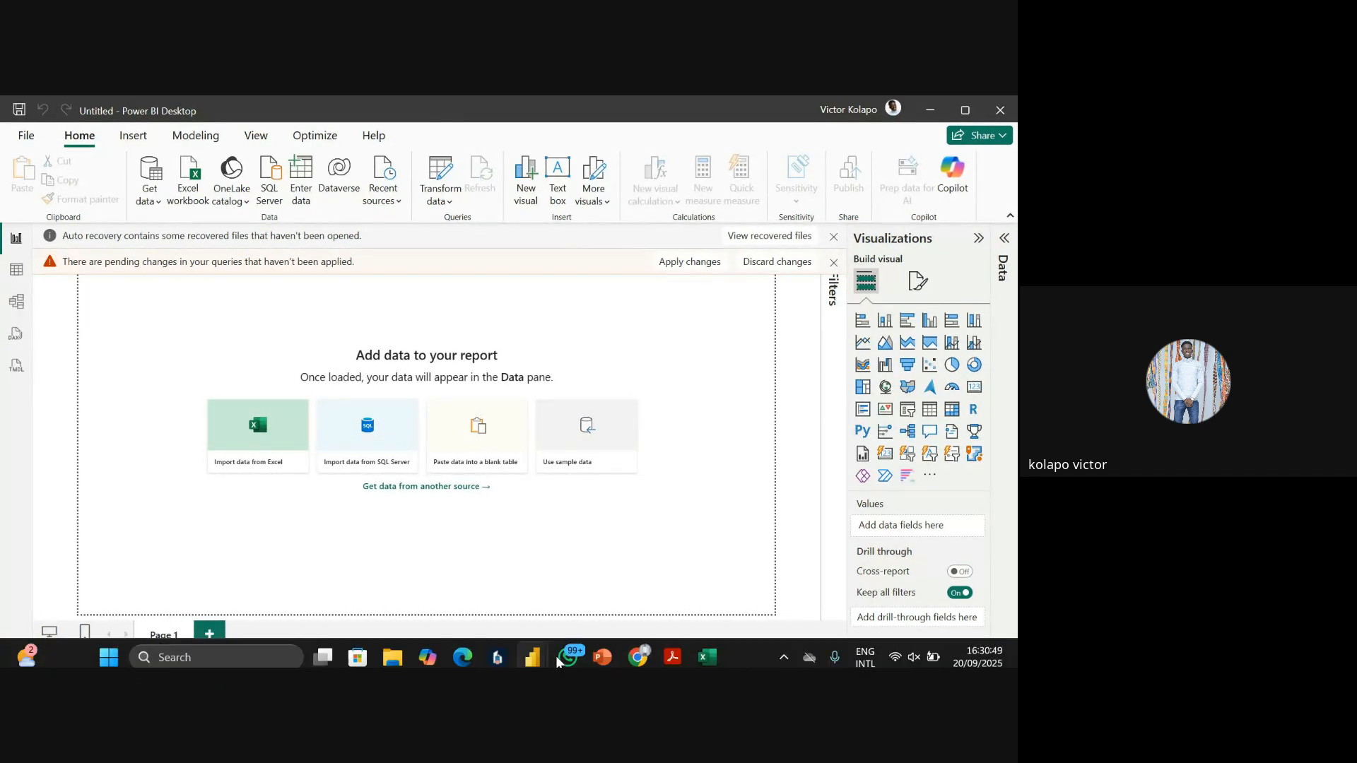
{"action": "left_click", "coordinate": [604, 563]}
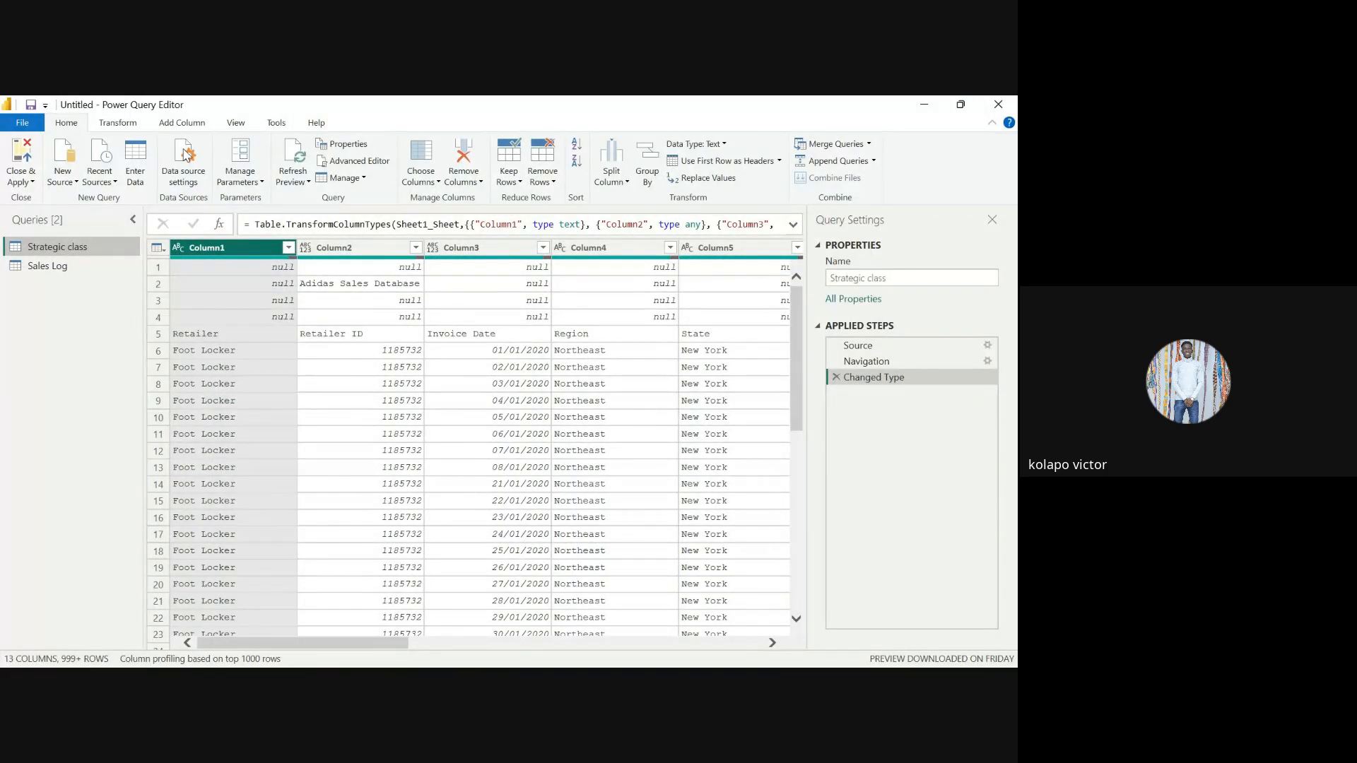
In the data source settings, change the Addidas source by browsing to the Addidas Dataset Excel workbook in Downloads
{"action": "left_click", "coordinate": [184, 166]}
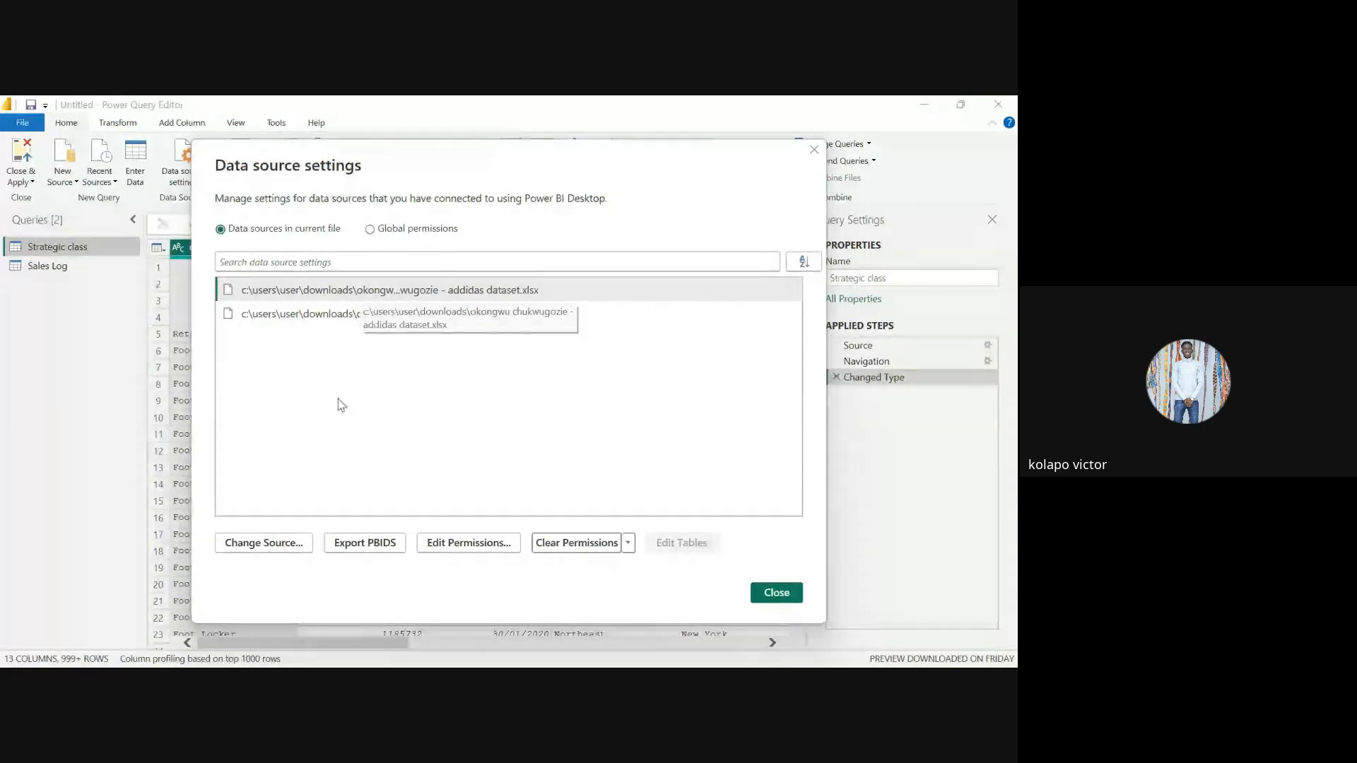
{"action": "left_click", "coordinate": [307, 314]}
{"action": "left_click", "coordinate": [338, 289]}
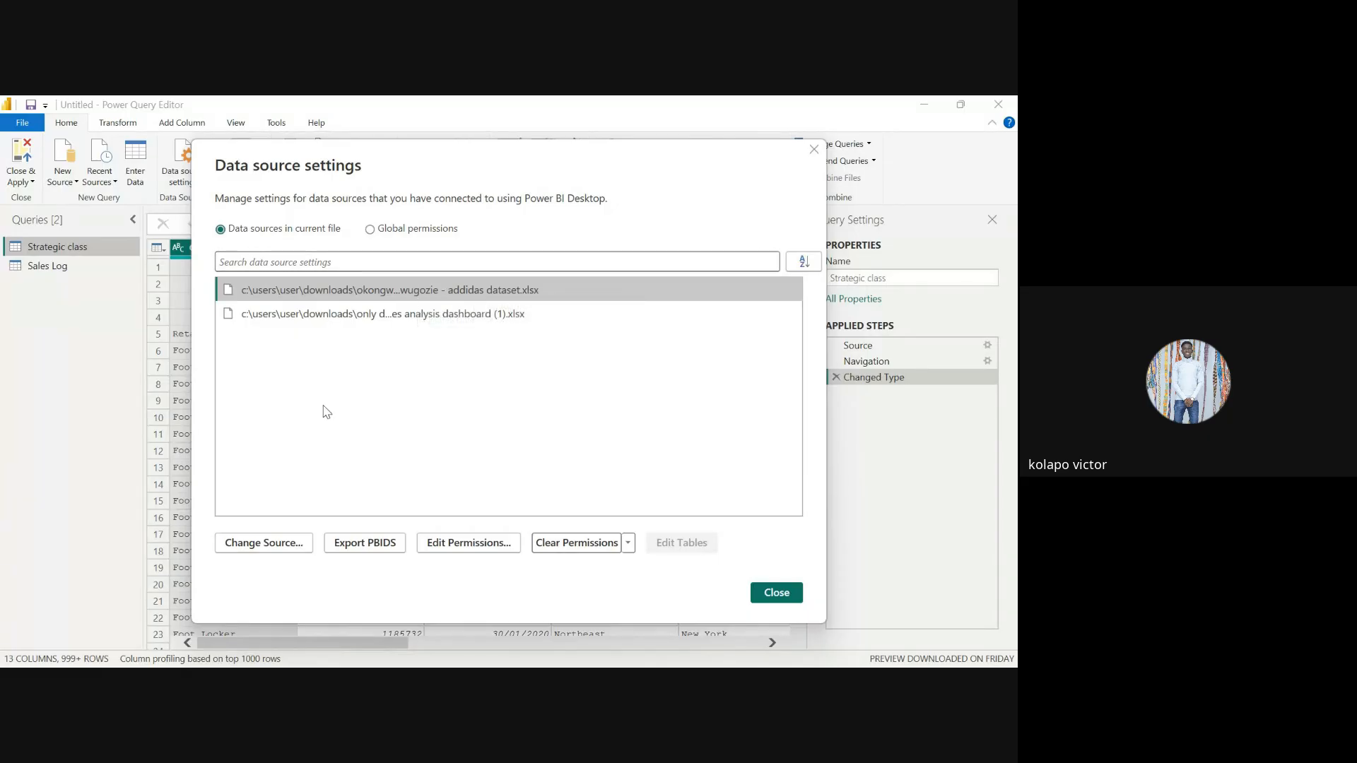
{"action": "left_click", "coordinate": [272, 543]}
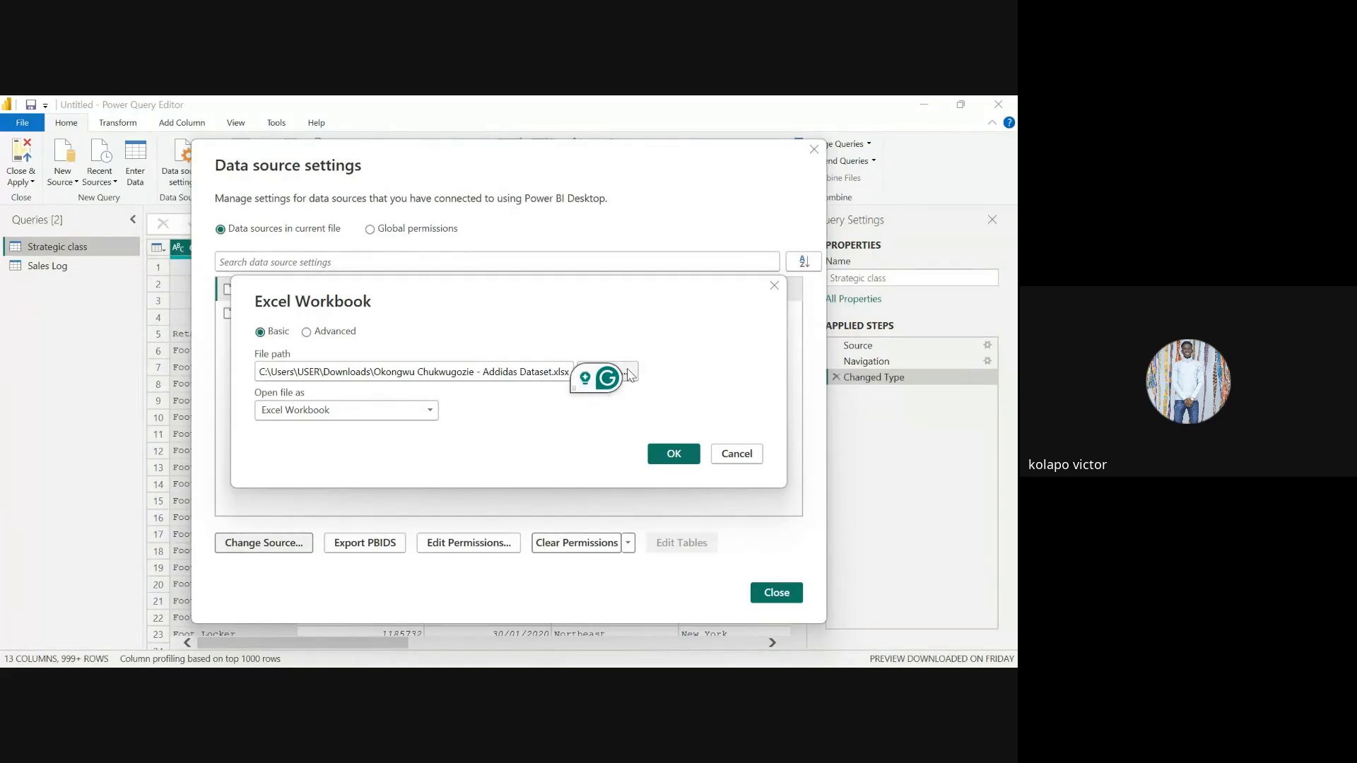
{"action": "left_click", "coordinate": [626, 372]}
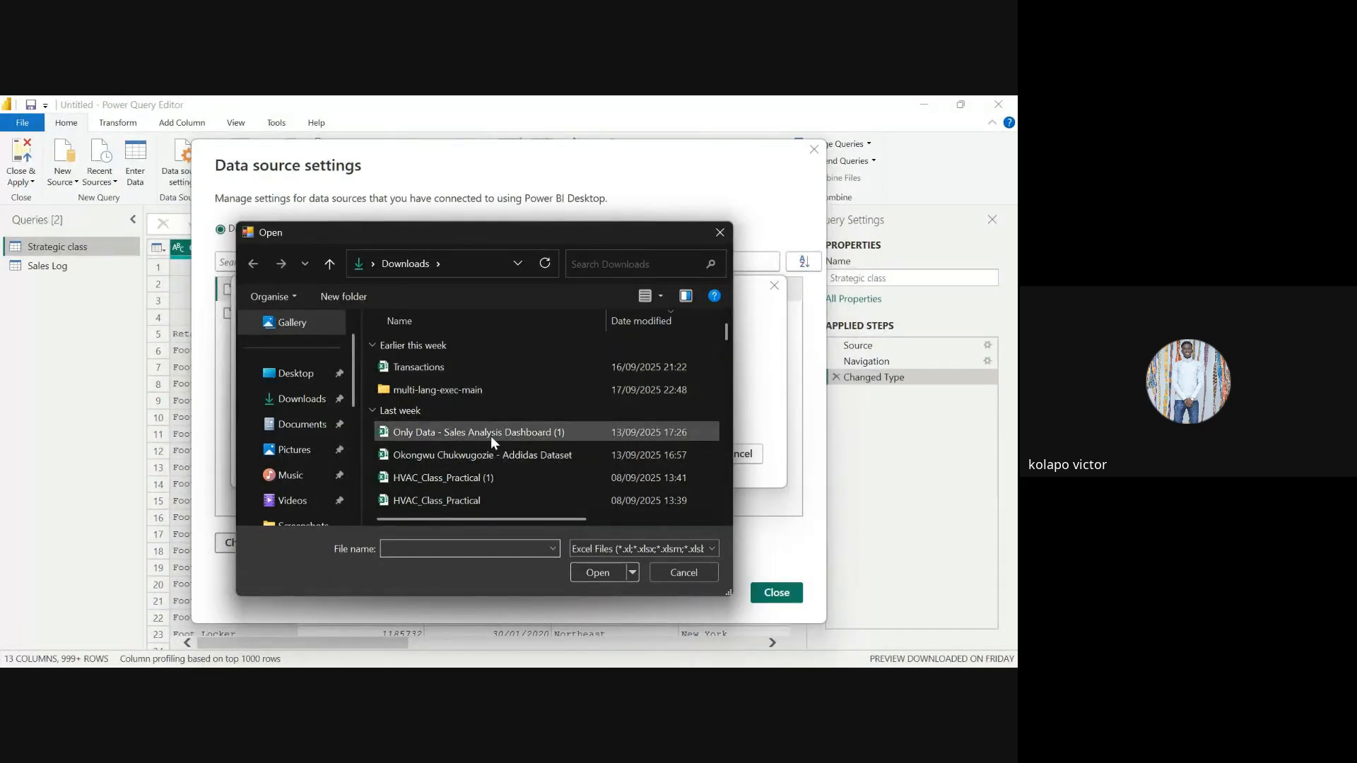
{"action": "left_click", "coordinate": [493, 454]}
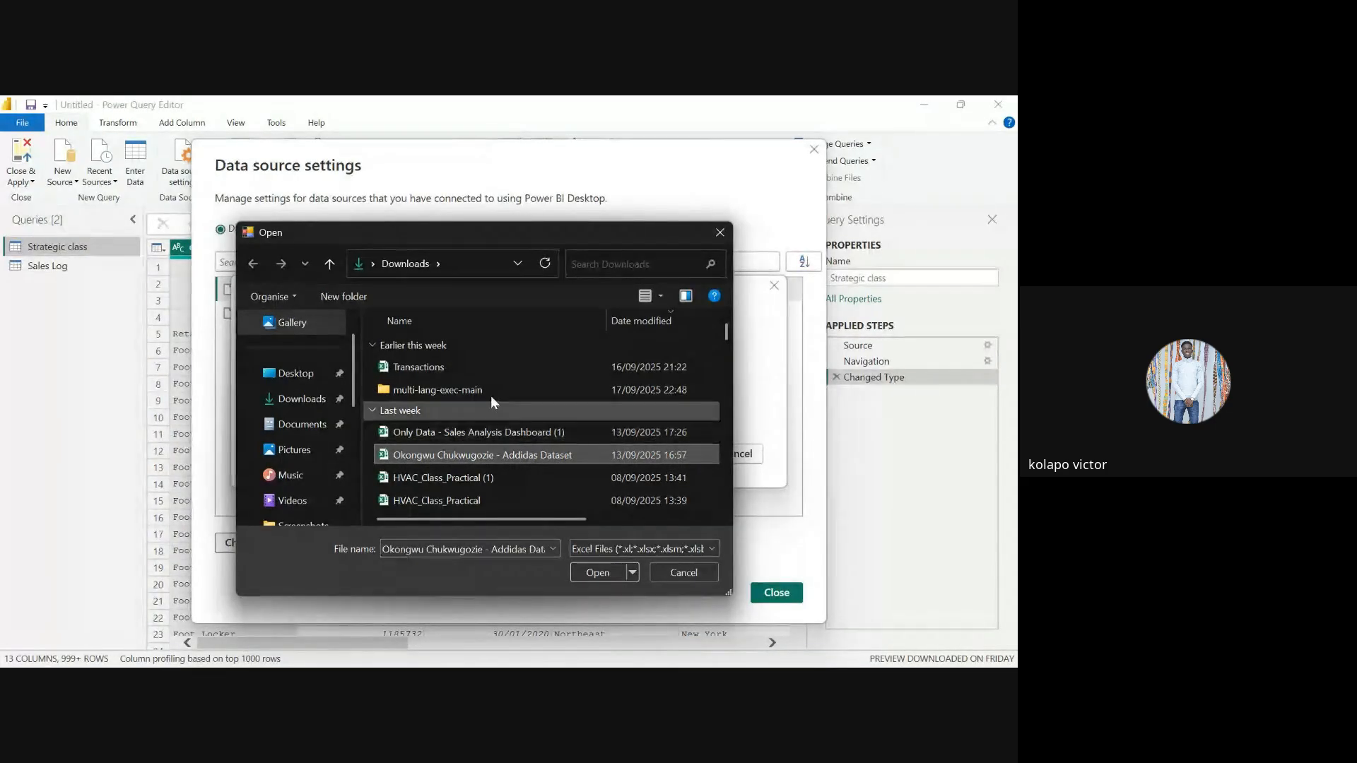
{"action": "left_click", "coordinate": [596, 572]}
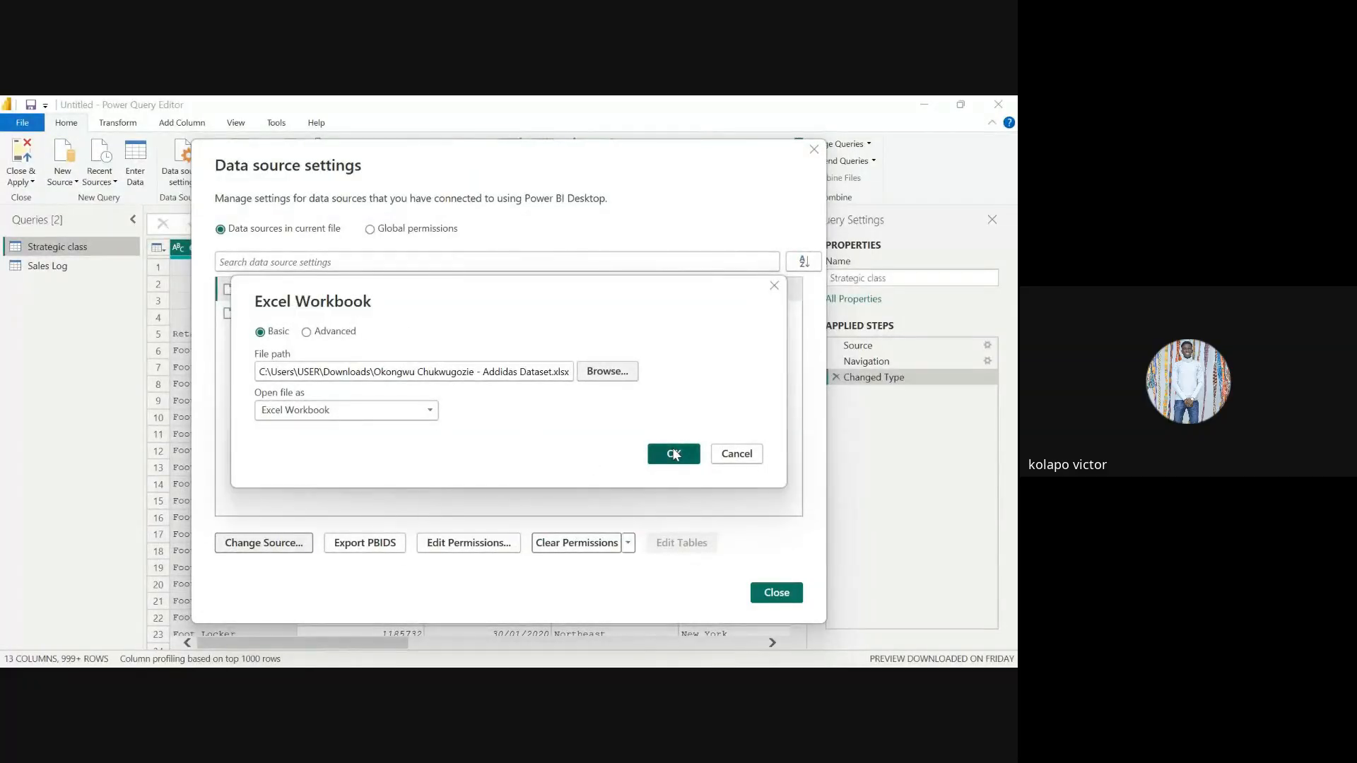
{"action": "left_click", "coordinate": [673, 454]}
{"action": "left_click", "coordinate": [433, 296]}
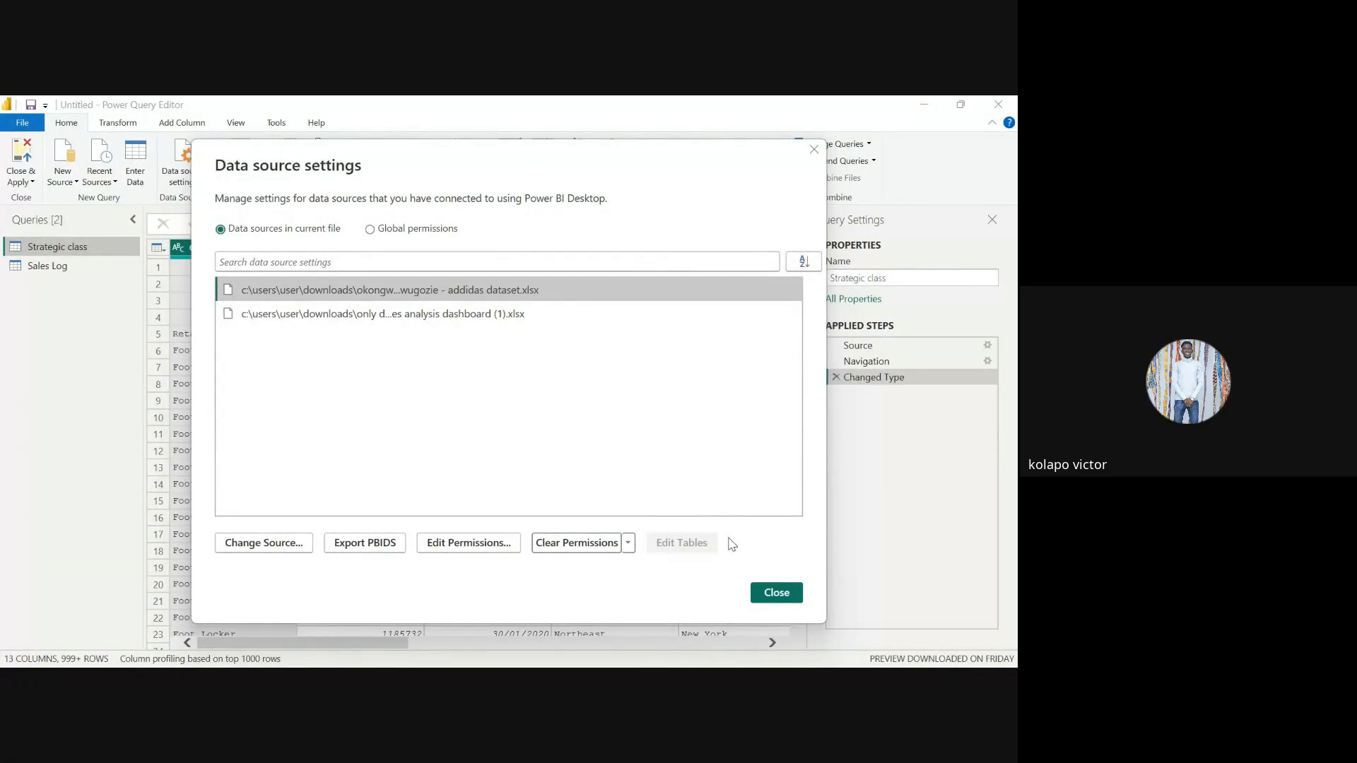
Close the data source settings and view the Manage Parameters dialog without creating a parameter
{"action": "left_click", "coordinate": [775, 594]}
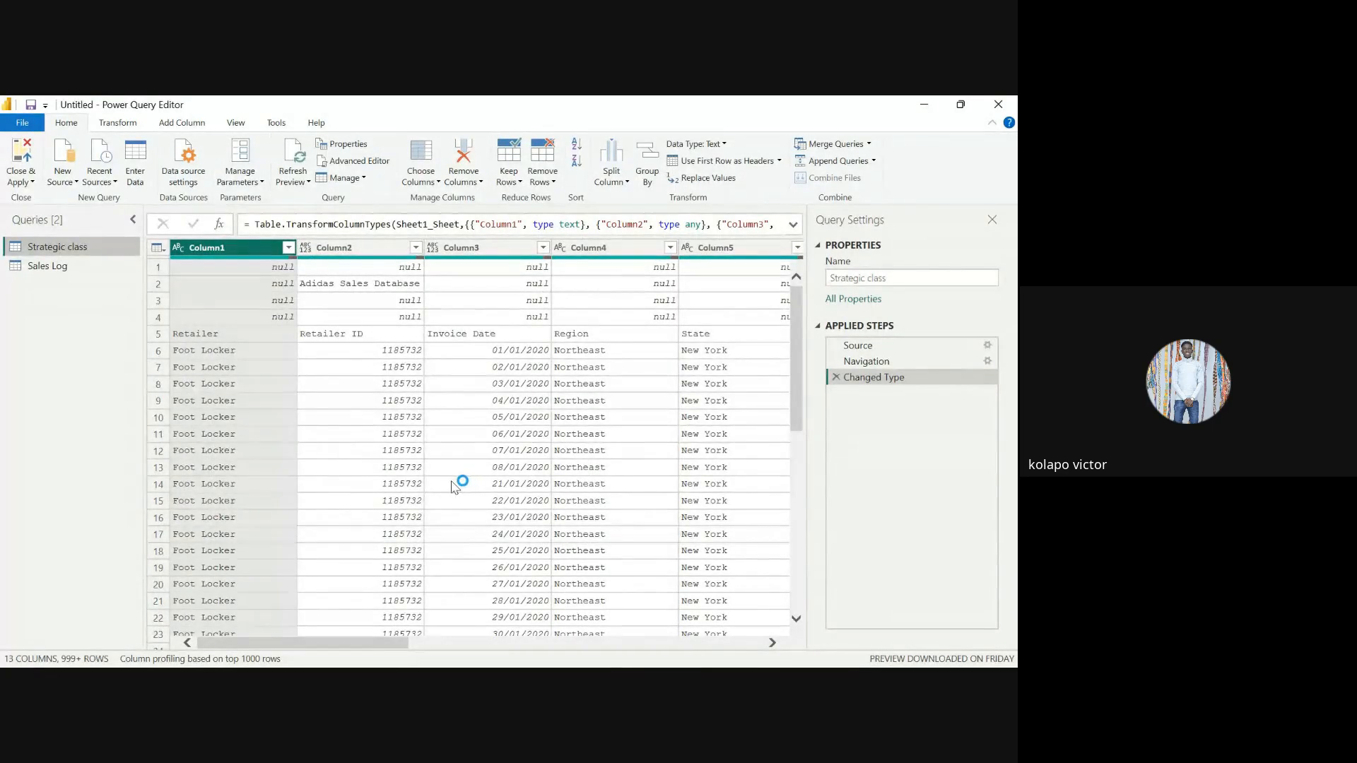
{"action": "left_click", "coordinate": [228, 177]}
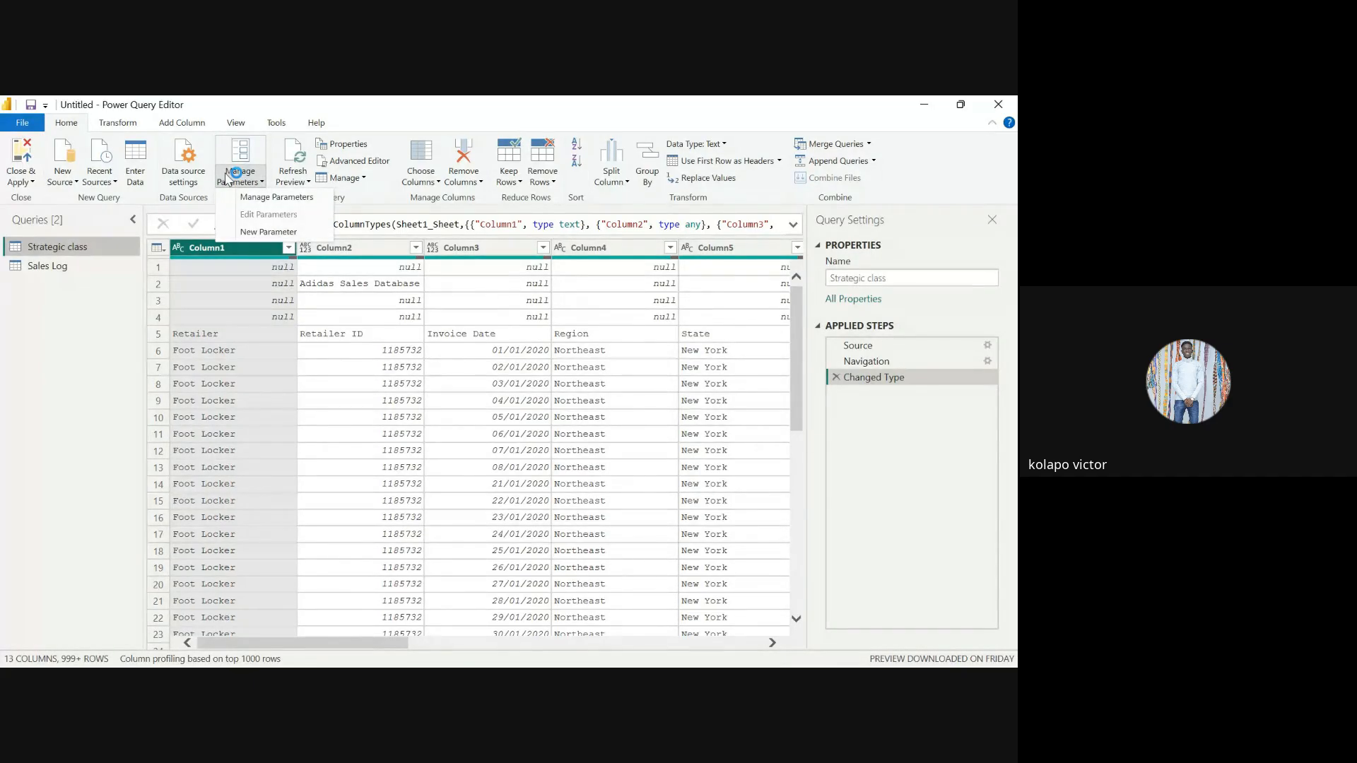
{"action": "left_click", "coordinate": [286, 198]}
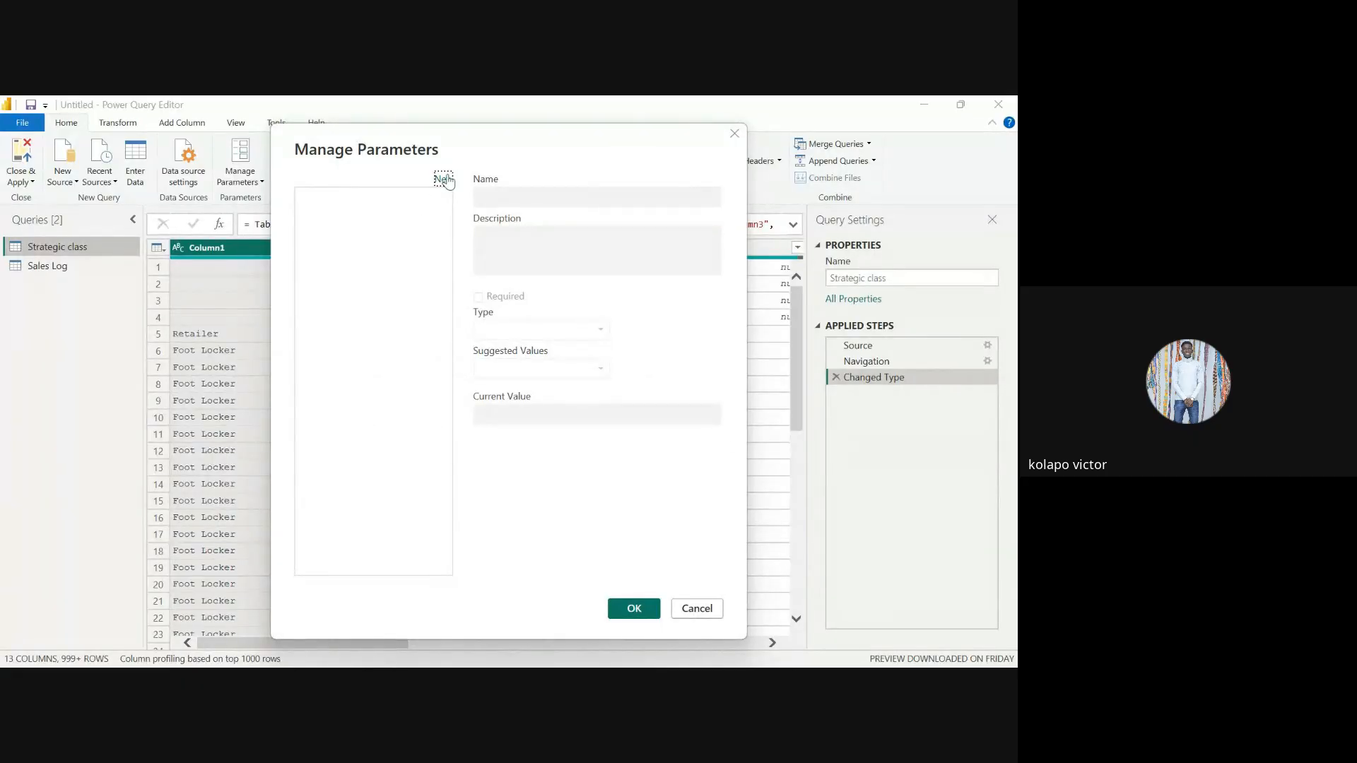
{"action": "left_click", "coordinate": [689, 609]}
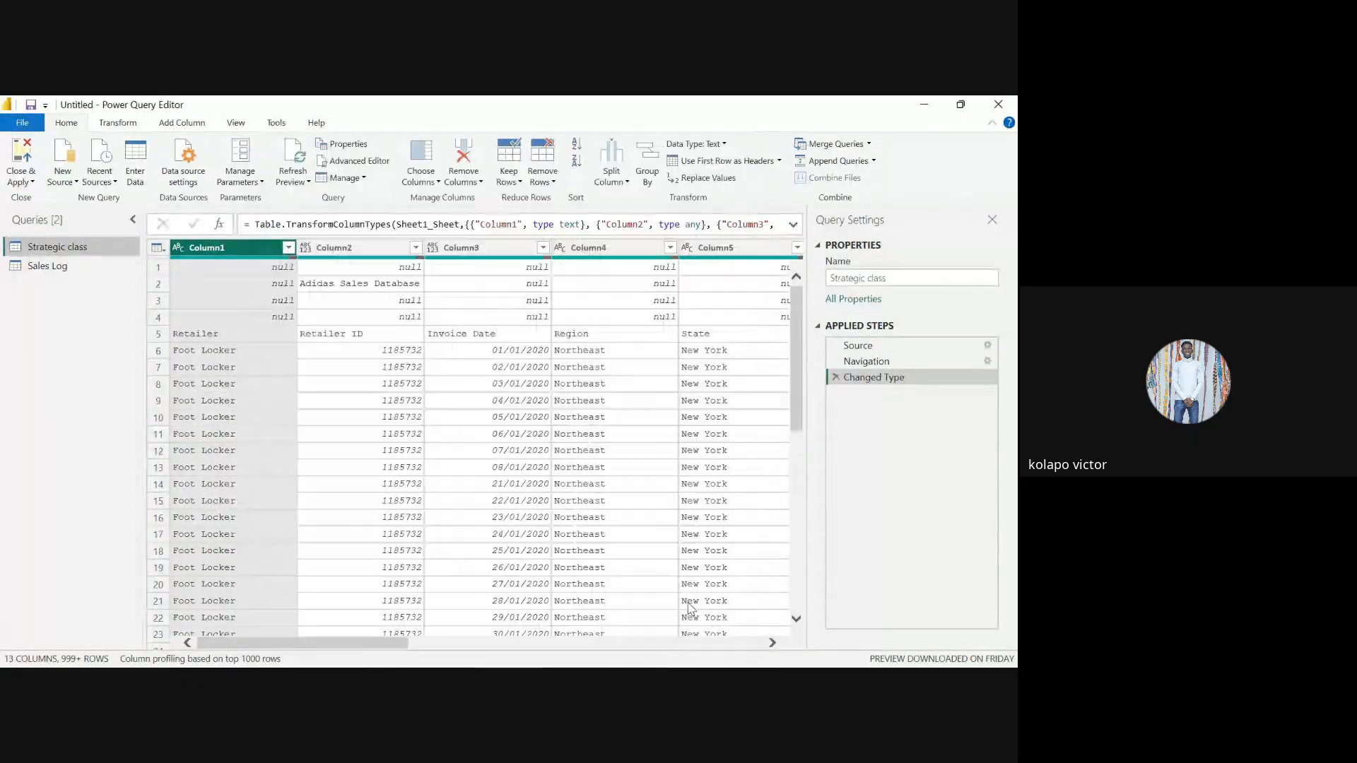
Review the query management and Choose Columns options, and look across the columns of the Strategic class table
{"action": "left_click", "coordinate": [333, 318]}
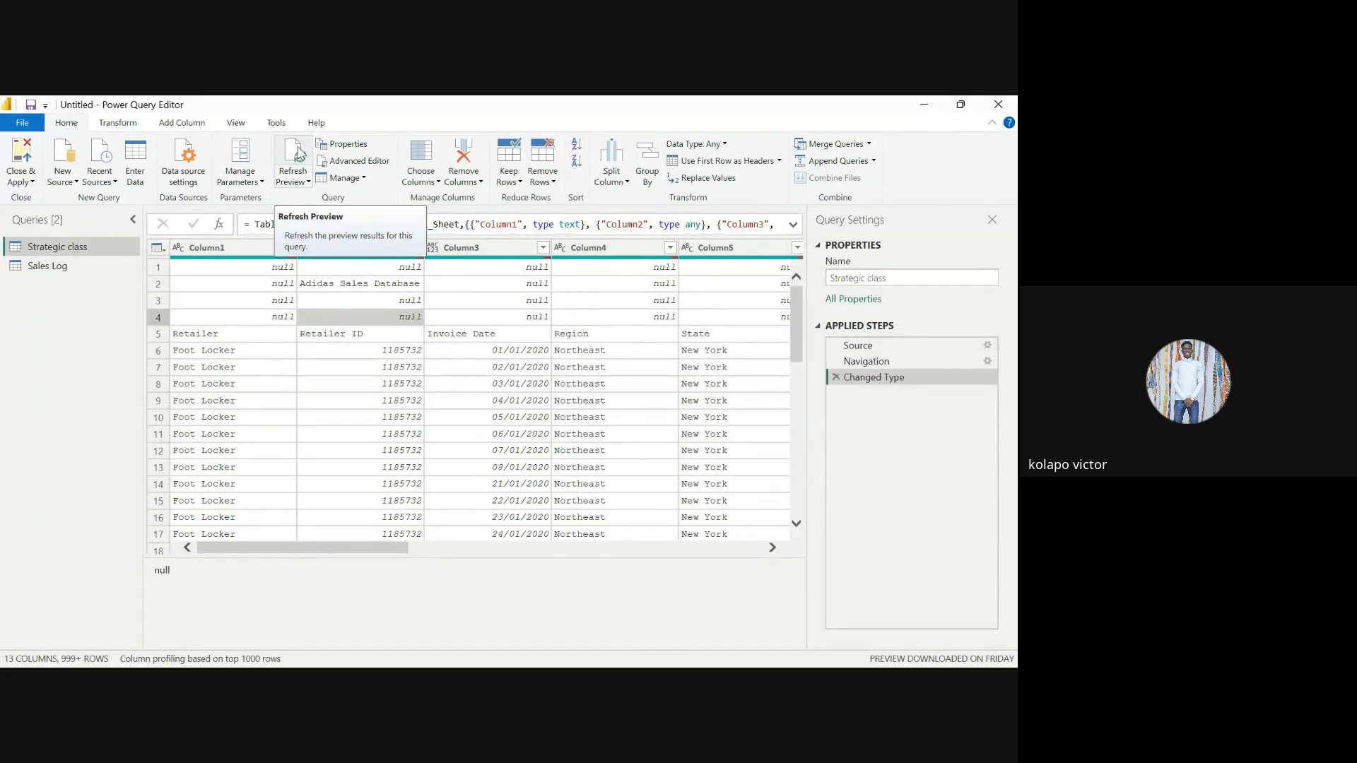
{"action": "left_click", "coordinate": [346, 179]}
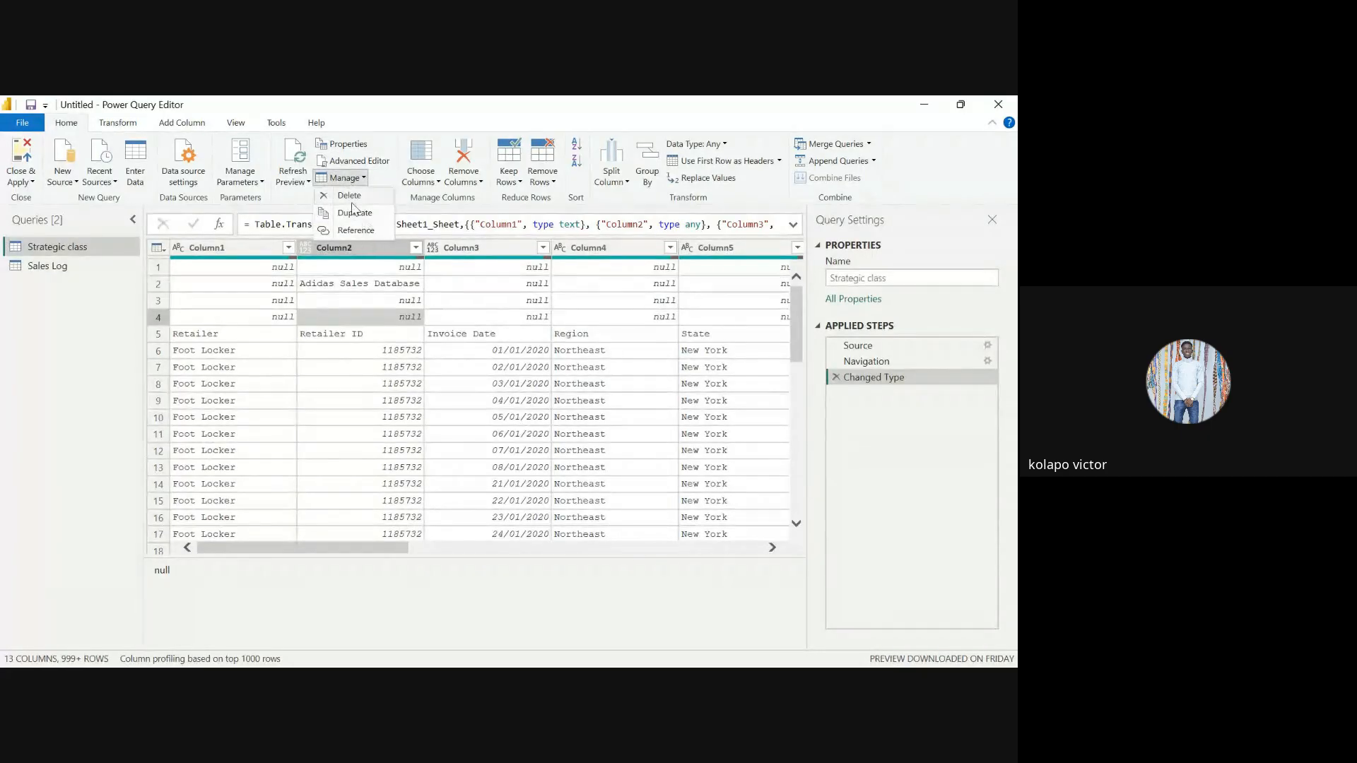
{"action": "left_click", "coordinate": [422, 182]}
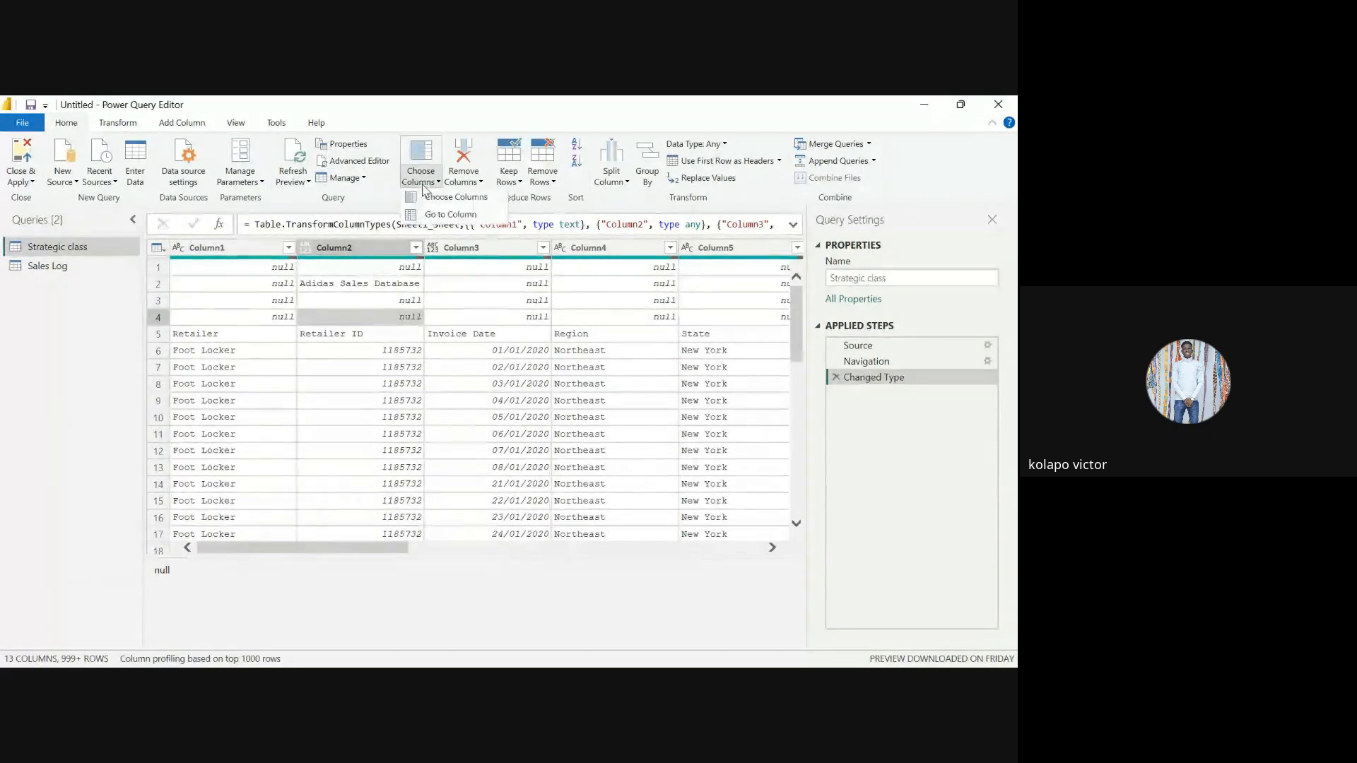
{"action": "left_click", "coordinate": [510, 340]}
{"action": "scroll", "coordinate": [514, 380], "scroll_direction": "right", "scroll_amount": 10}
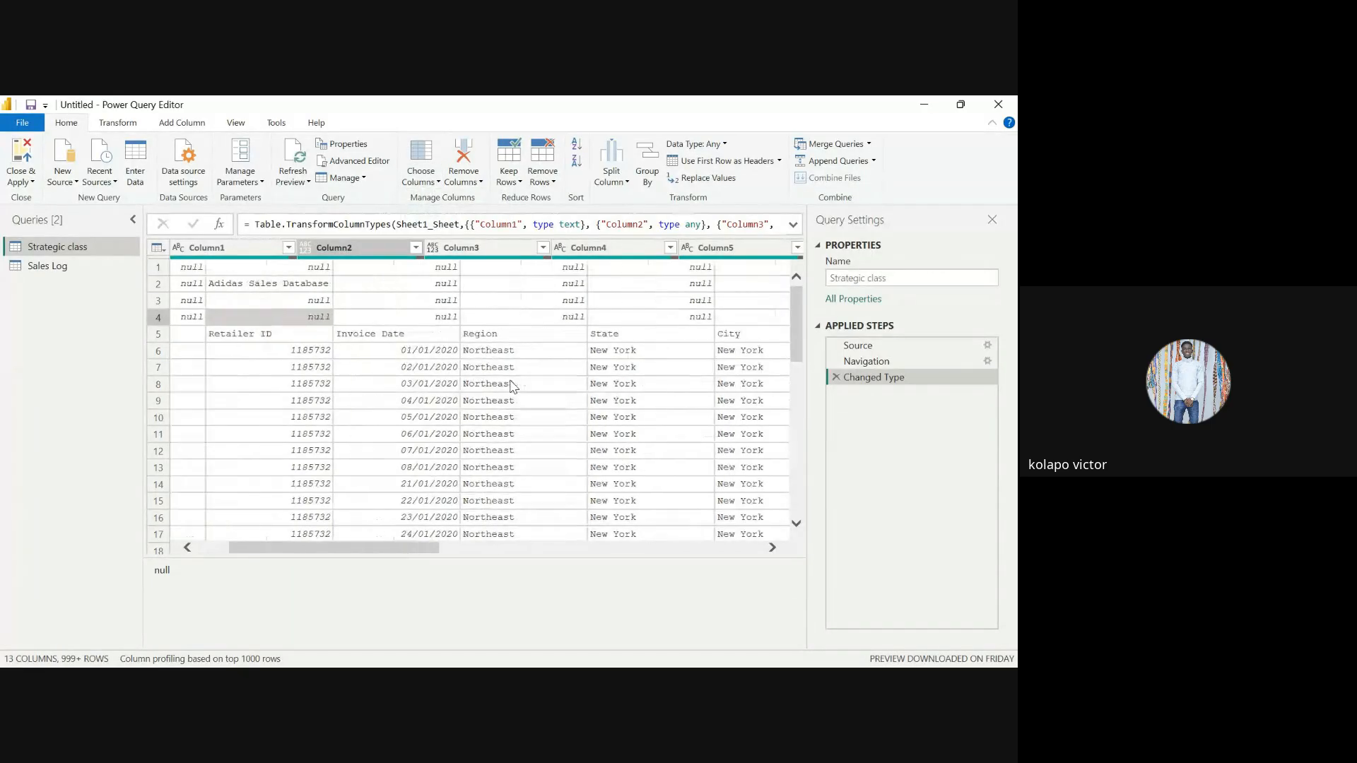
{"action": "scroll", "coordinate": [515, 384], "scroll_direction": "left", "scroll_amount": 10}
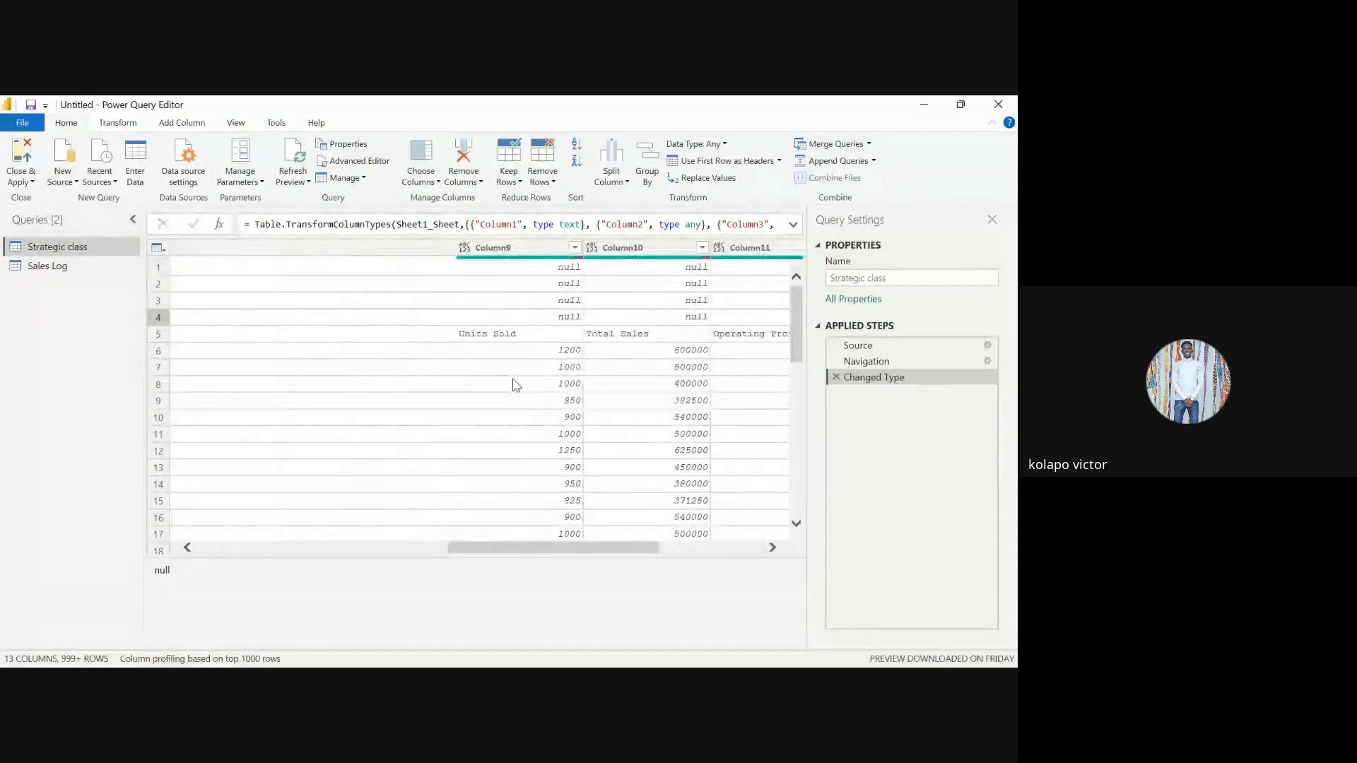
Choose only Column7 to keep in the Strategic class query
{"action": "left_click", "coordinate": [426, 180]}
{"action": "left_click", "coordinate": [449, 213]}
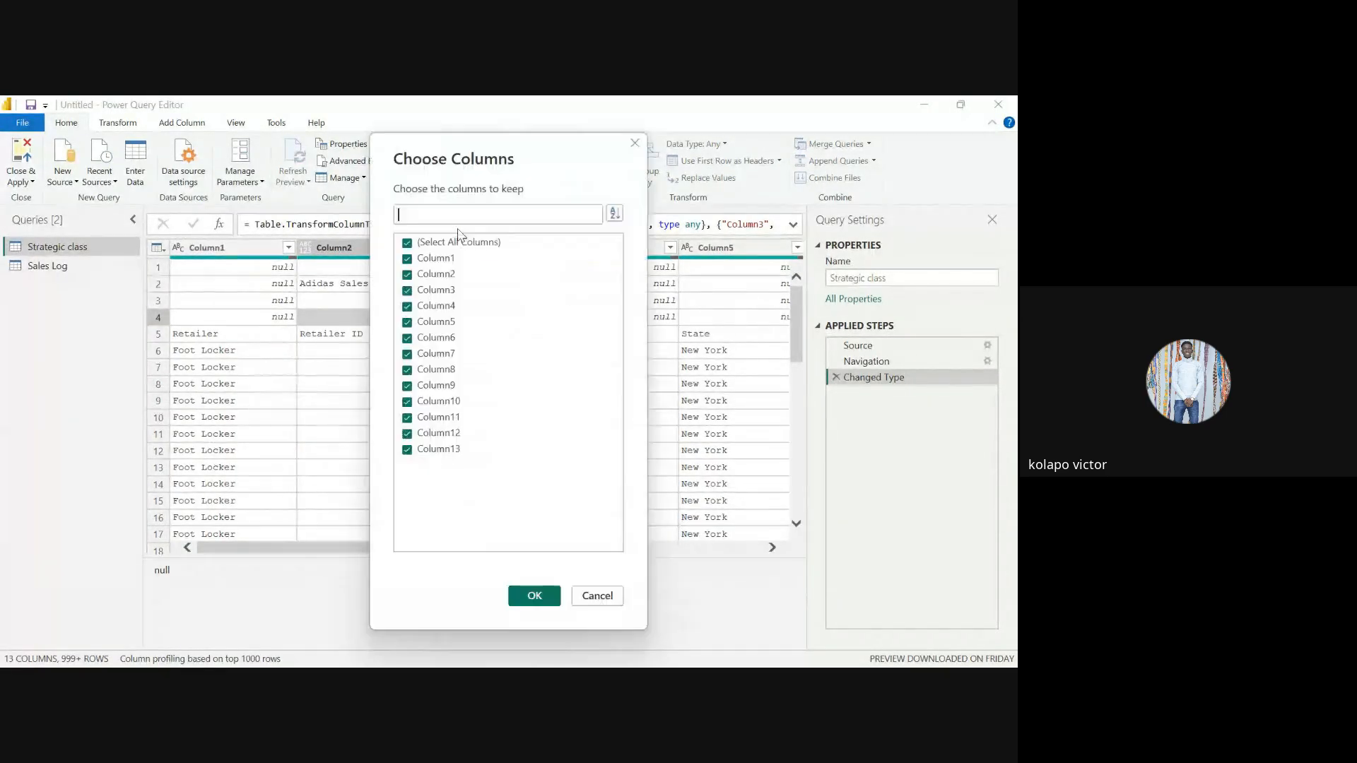
{"action": "left_click", "coordinate": [407, 243]}
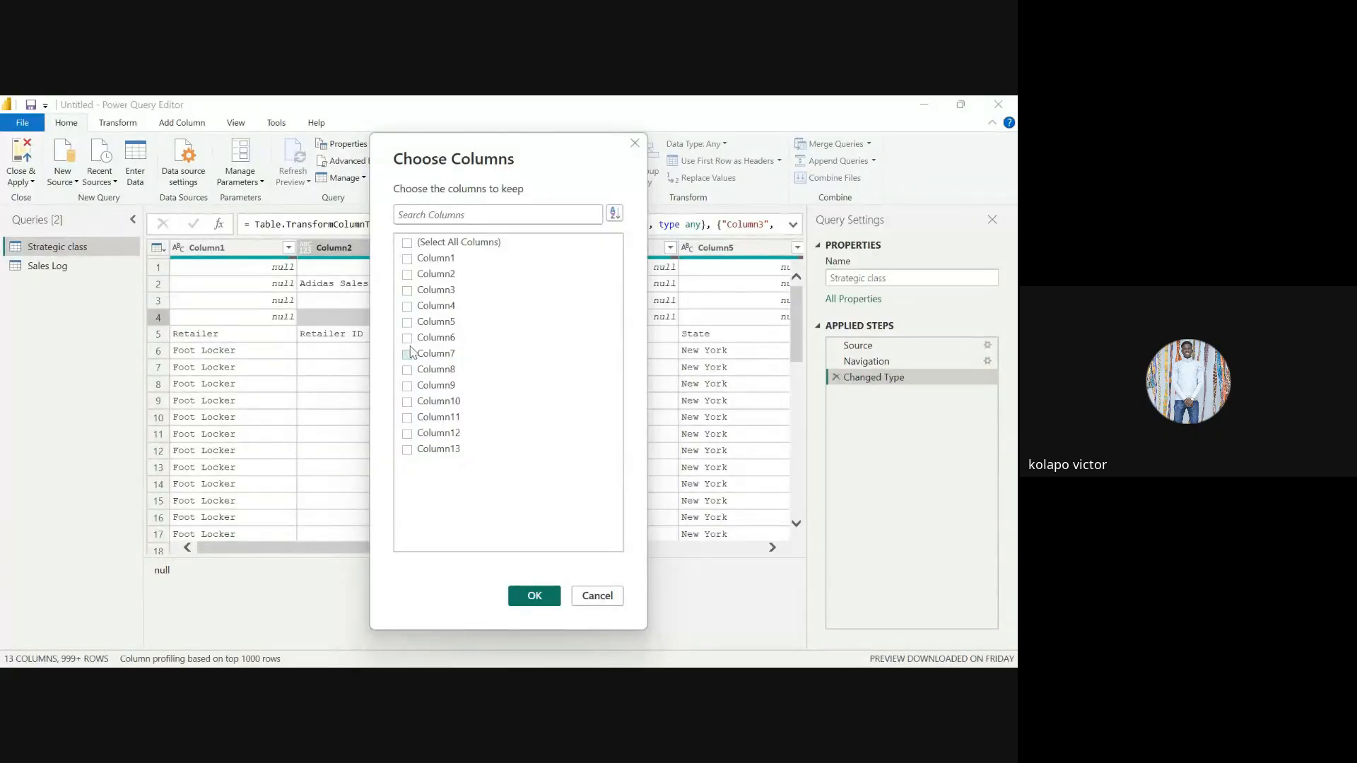
{"action": "left_click", "coordinate": [534, 595]}
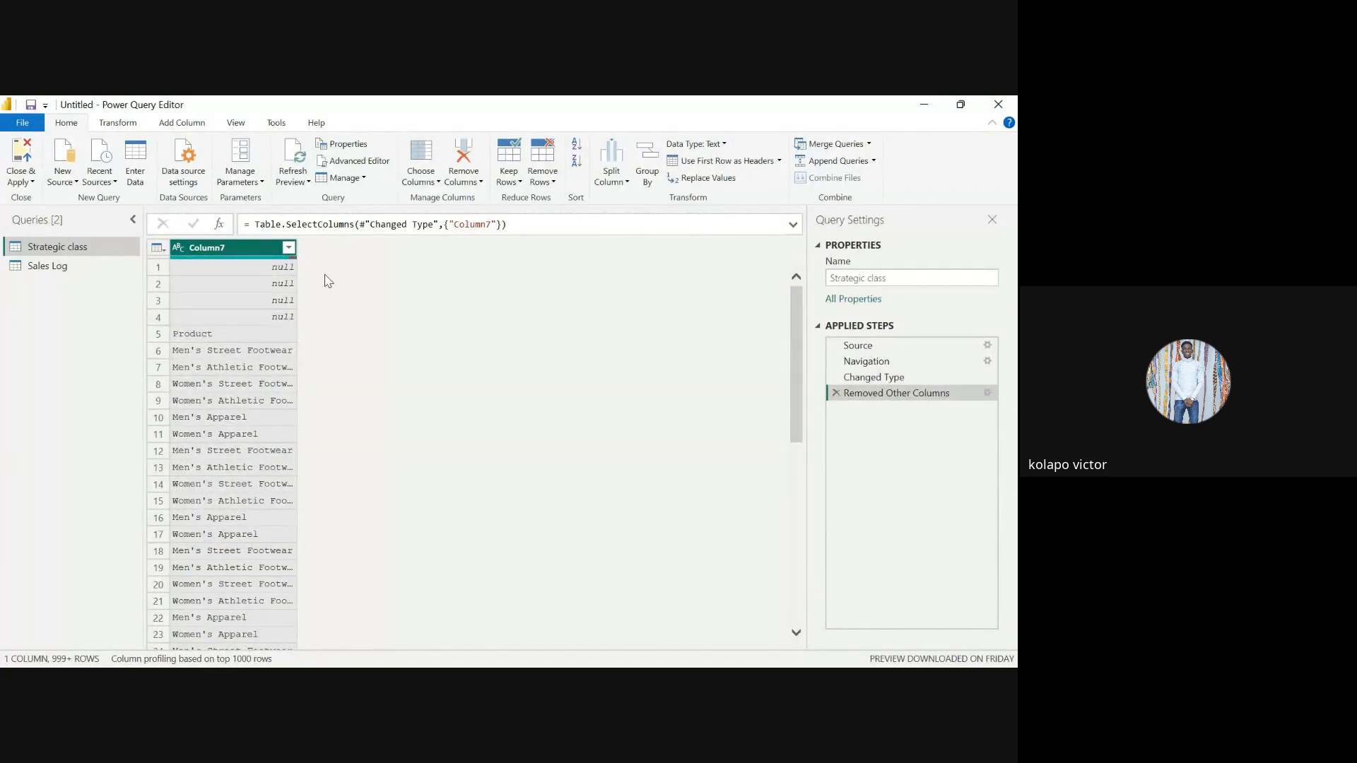
Reselect all columns, Column1 to Column13, as the ones to keep in the Strategic class query
{"action": "left_click", "coordinate": [422, 178]}
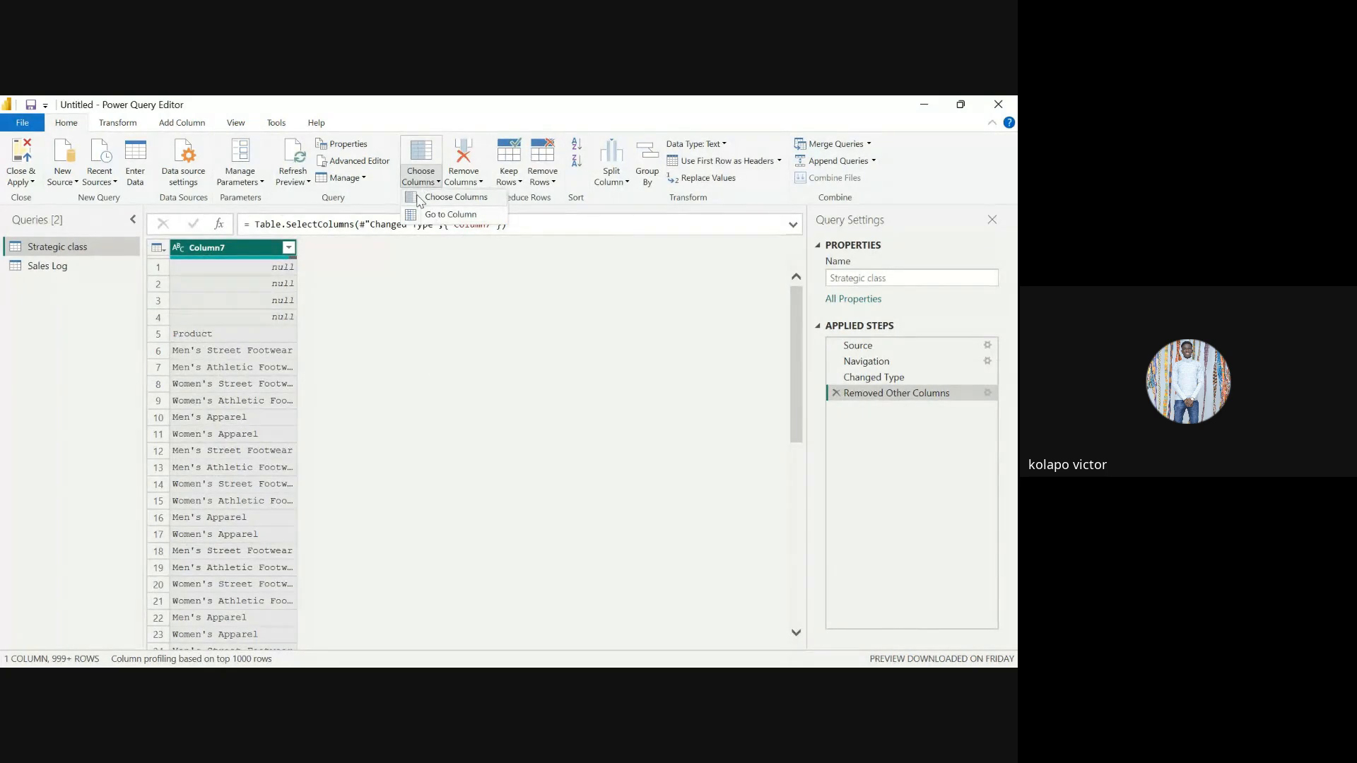
{"action": "left_click", "coordinate": [438, 198]}
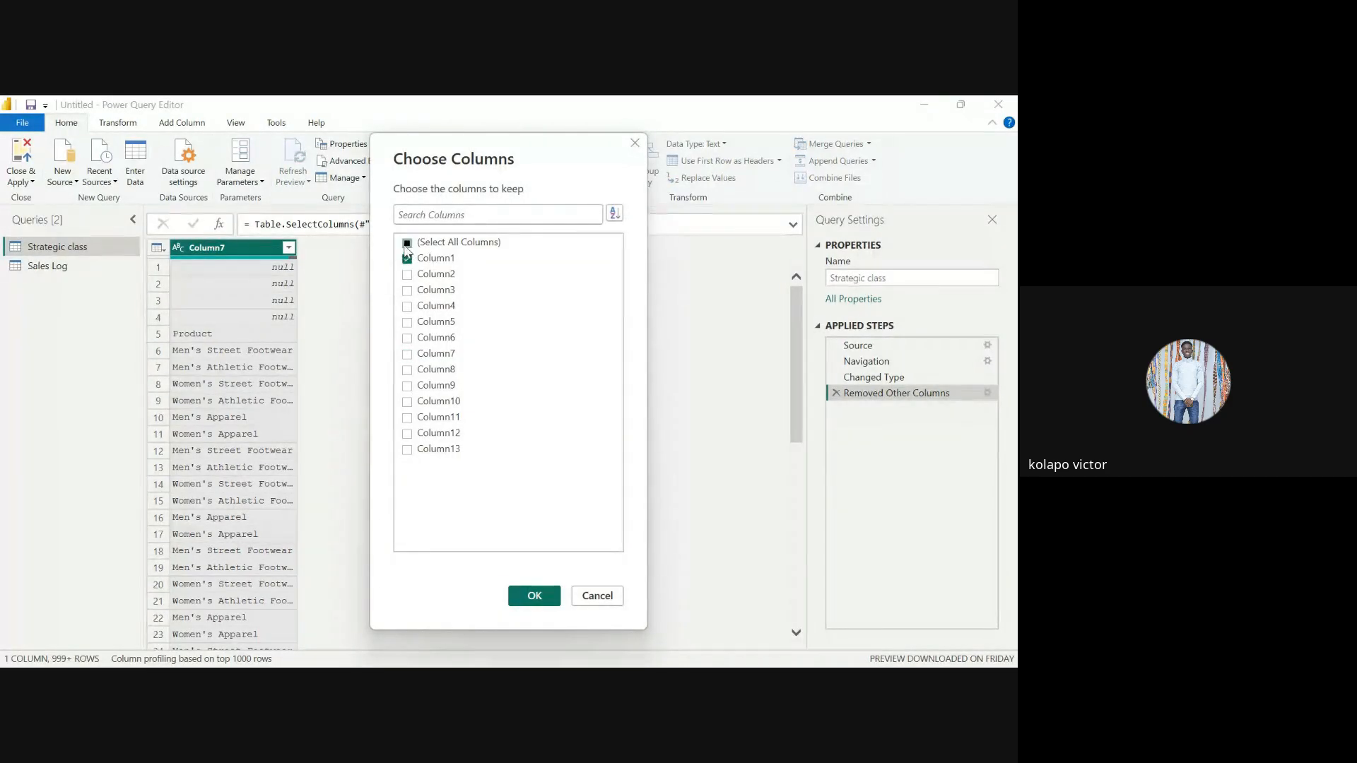
{"action": "left_click", "coordinate": [407, 243]}
{"action": "left_click", "coordinate": [534, 596]}
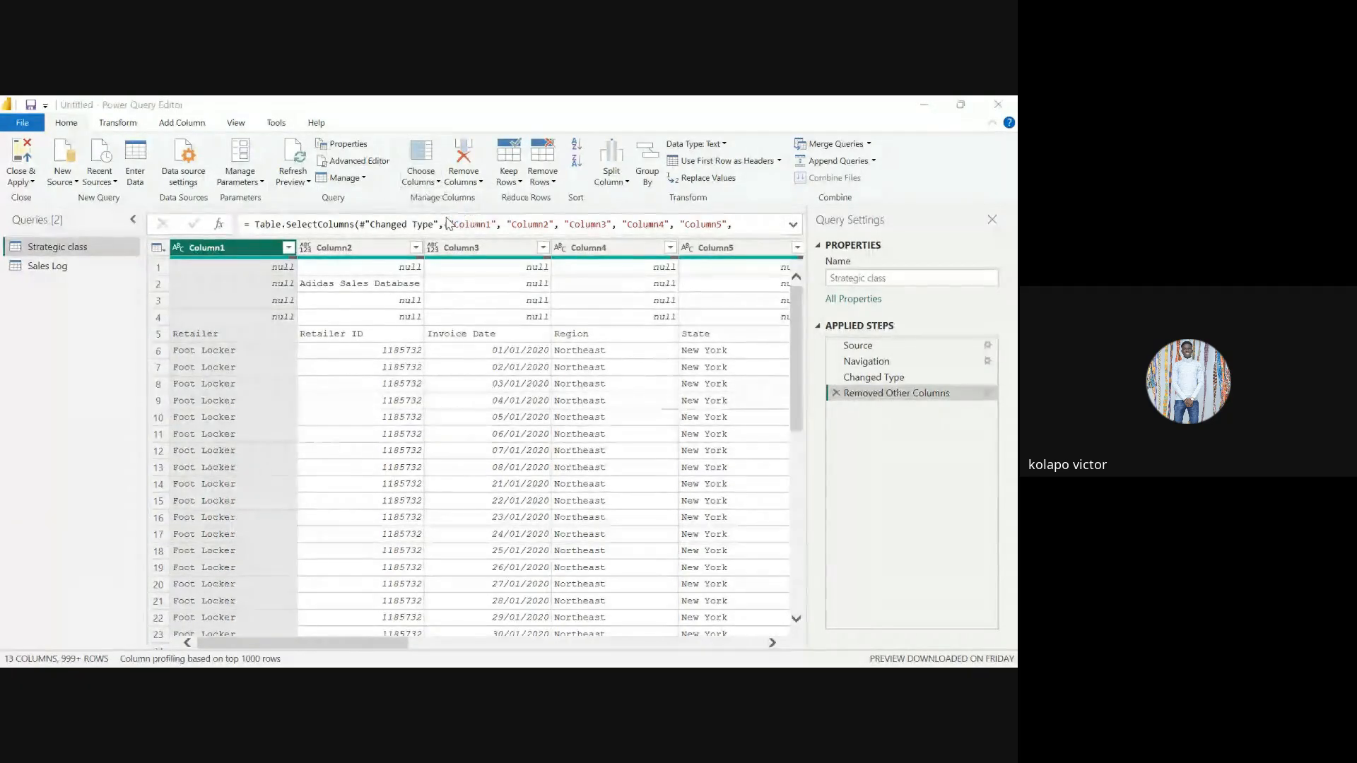
Use Go to Column to jump to Column13 in the Strategic class table
{"action": "left_click", "coordinate": [447, 224]}
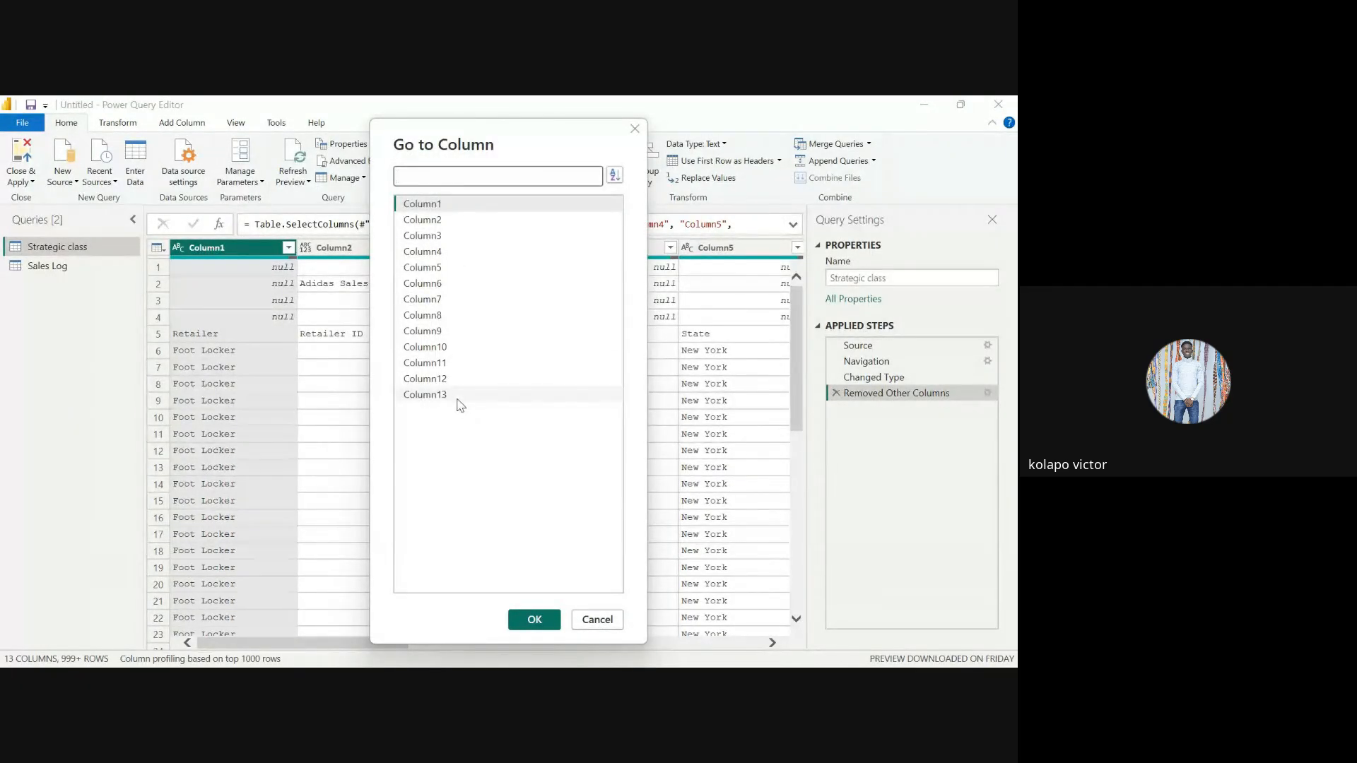
{"action": "left_click", "coordinate": [445, 395]}
{"action": "left_click", "coordinate": [536, 619]}
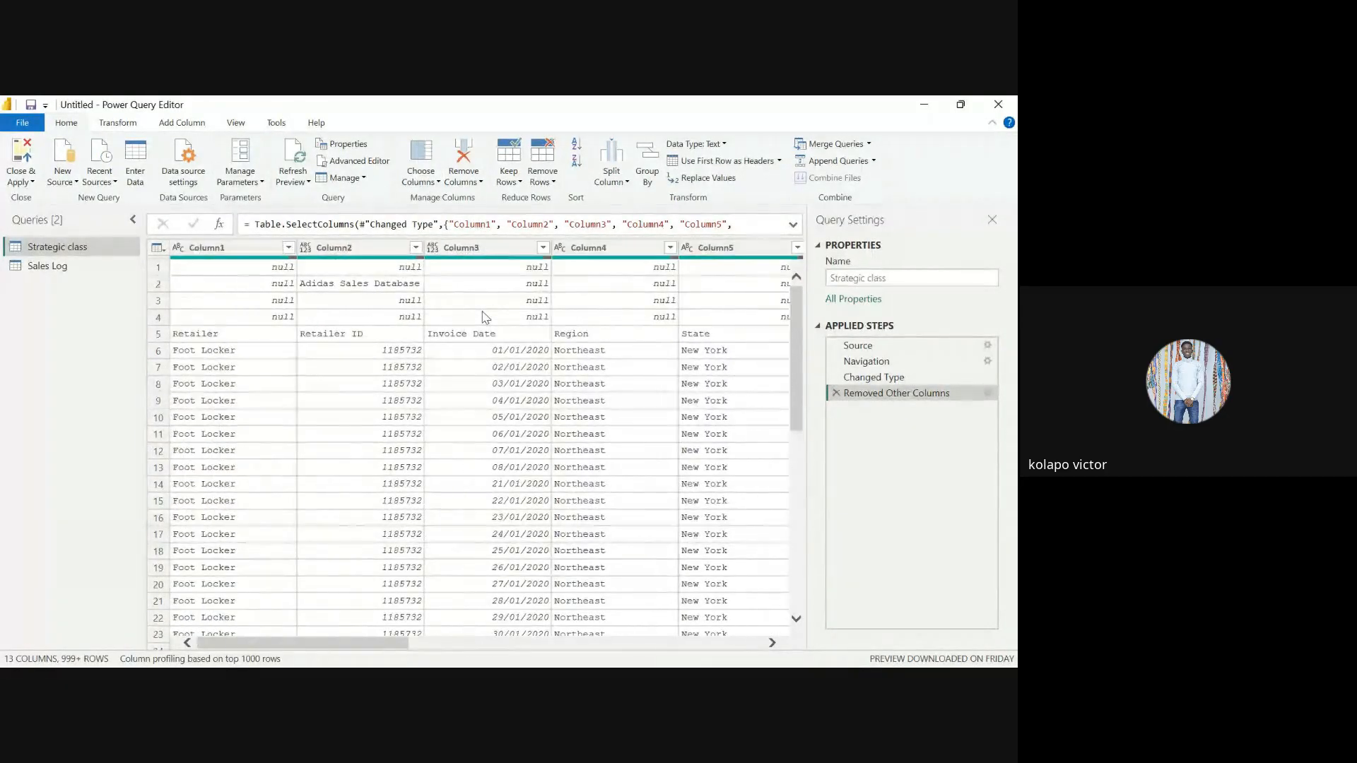
Remove Column1 from the Strategic class query and undo it by deleting its Removed Columns step
{"action": "left_click", "coordinate": [249, 290]}
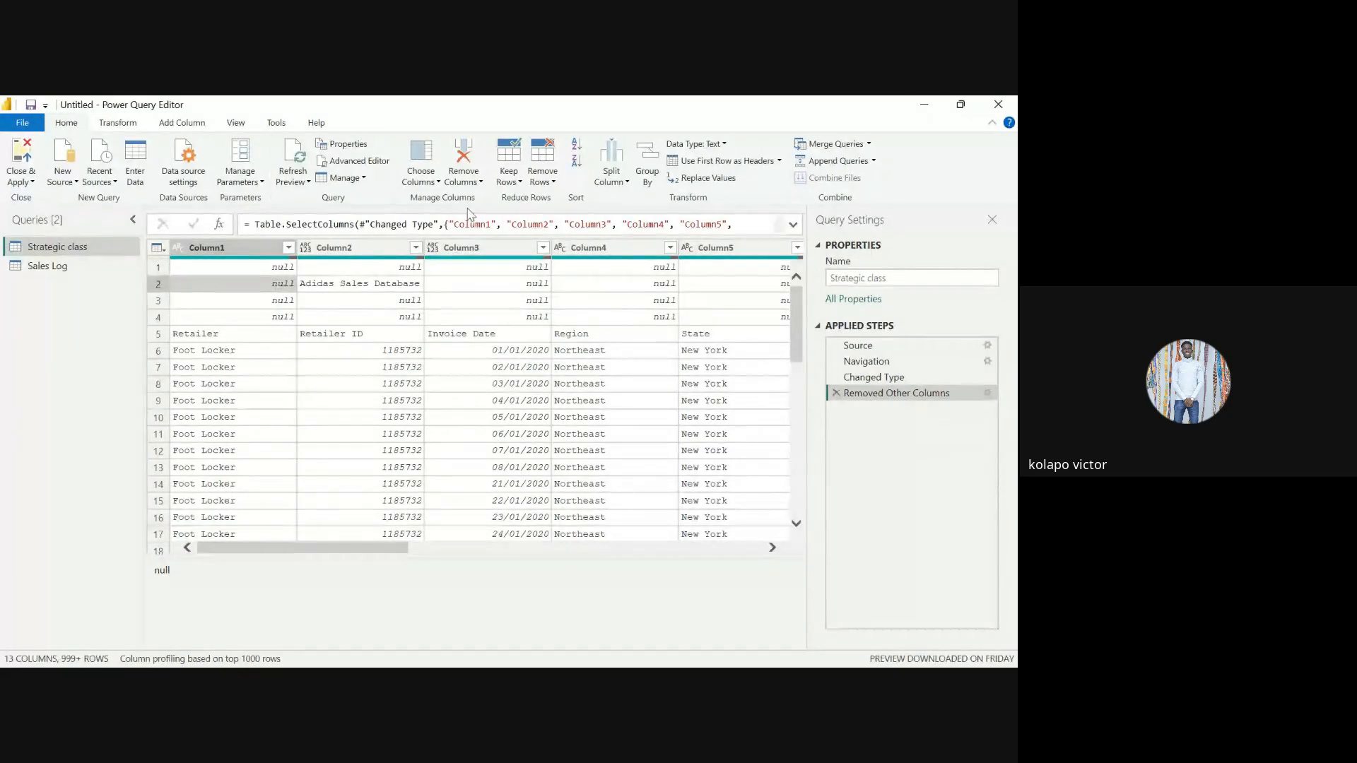
{"action": "left_click", "coordinate": [470, 182]}
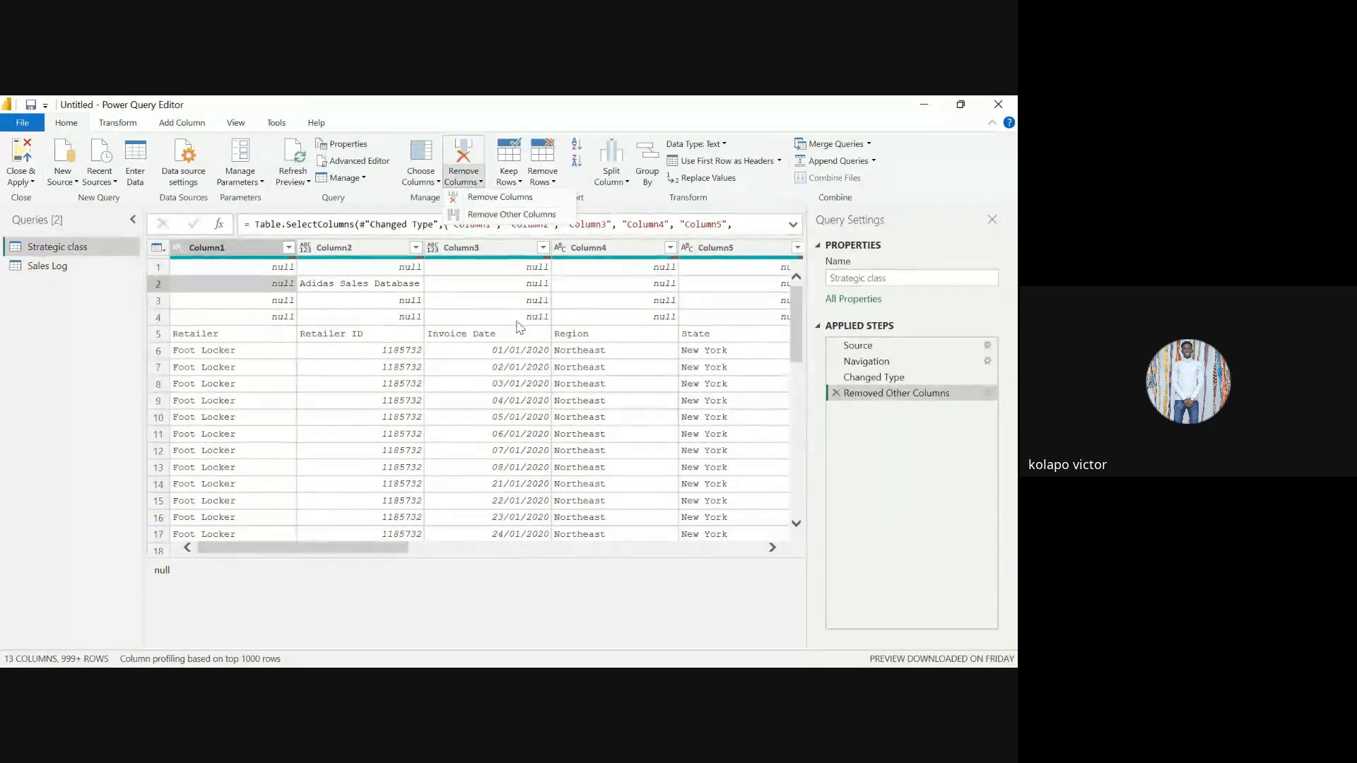
{"action": "left_click", "coordinate": [325, 220]}
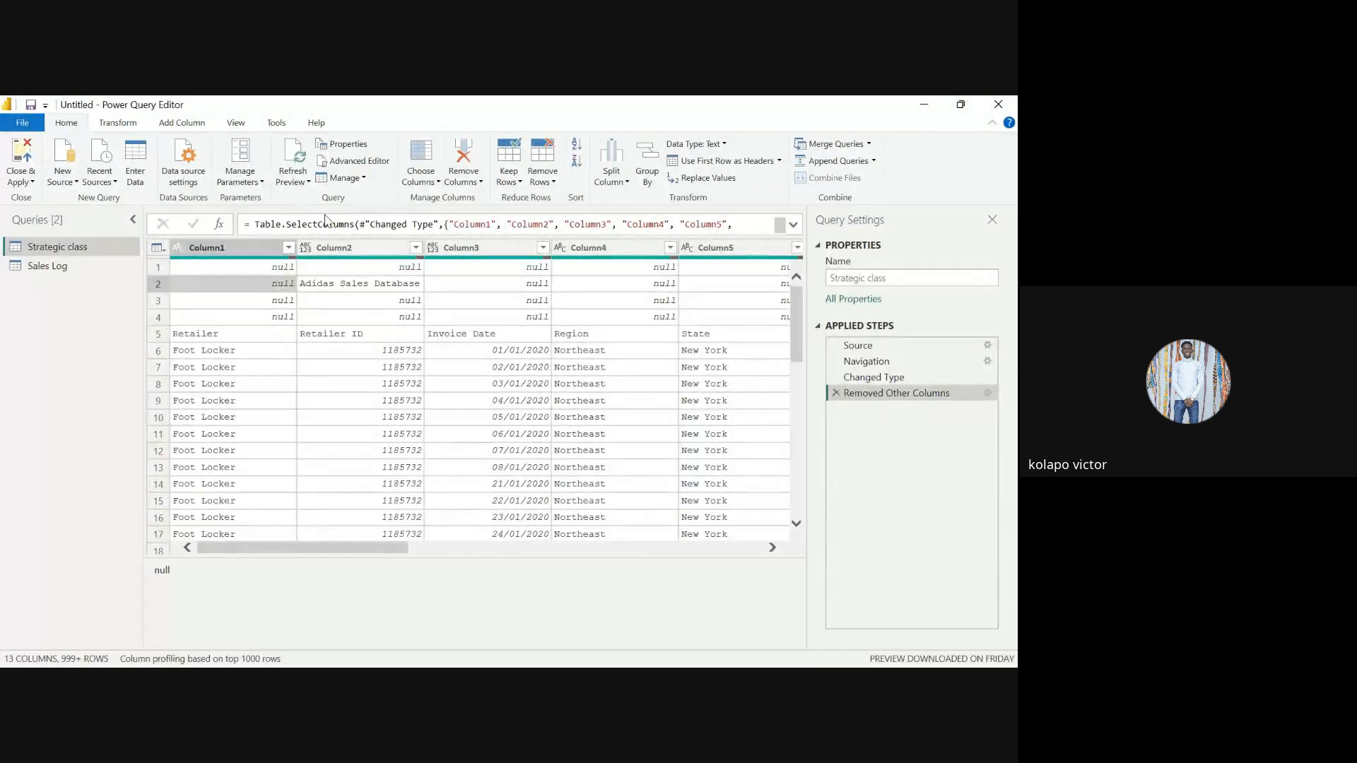
{"action": "left_click", "coordinate": [254, 249]}
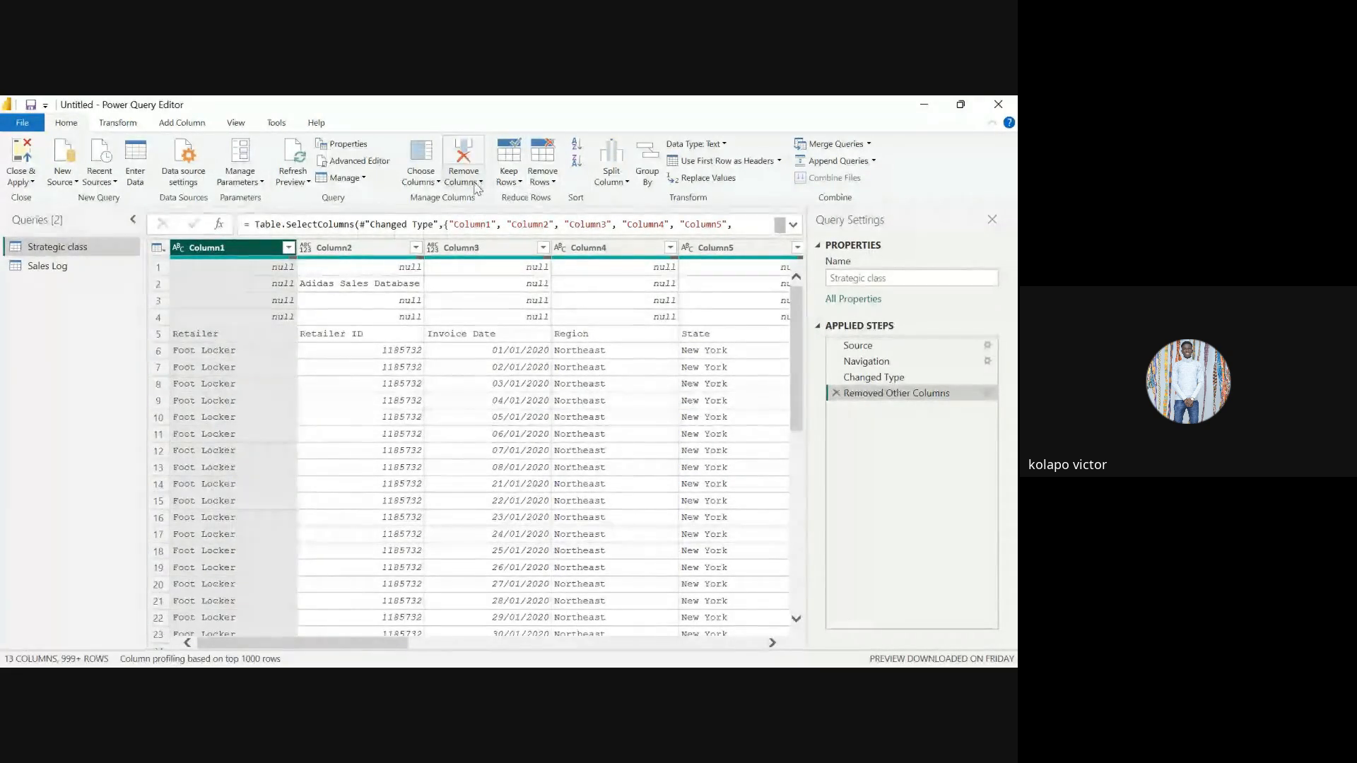
{"action": "left_click", "coordinate": [477, 186]}
{"action": "left_click", "coordinate": [495, 200]}
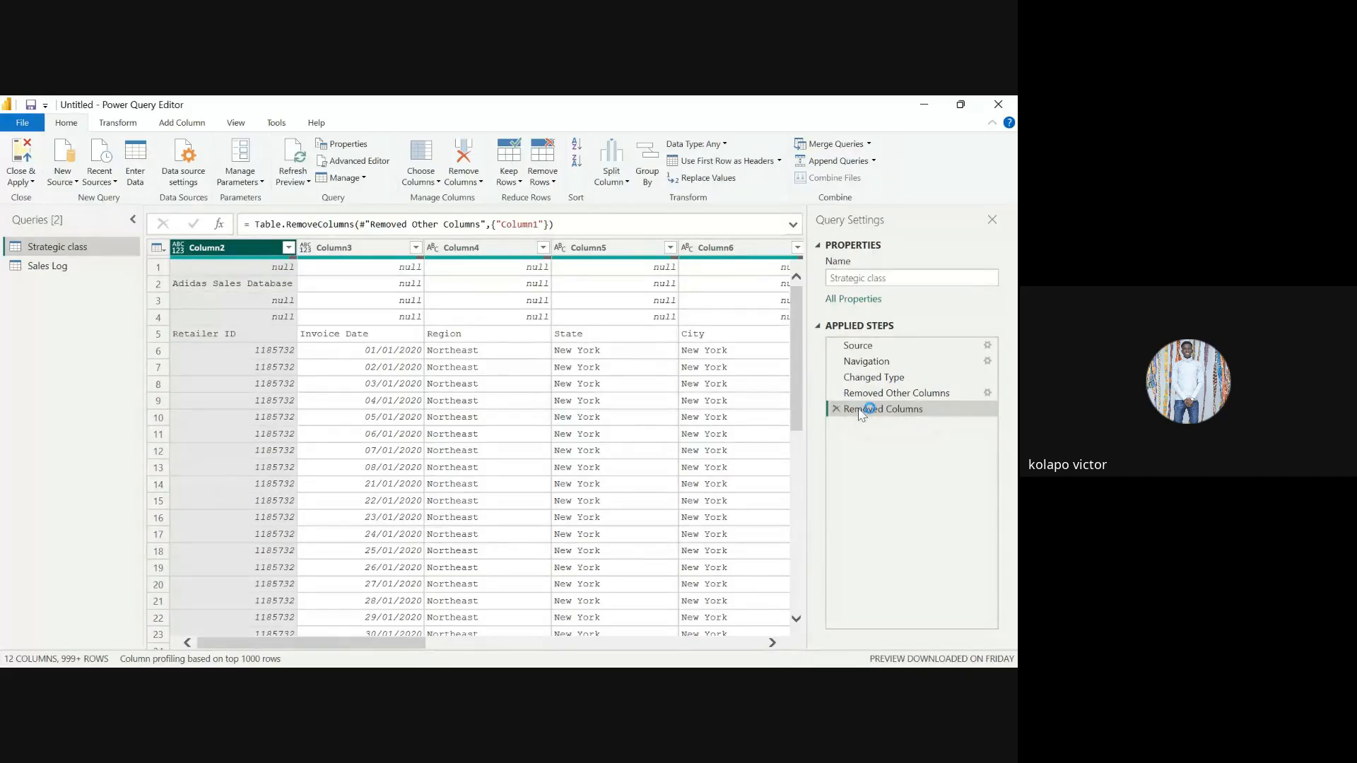
{"action": "left_click", "coordinate": [837, 410]}
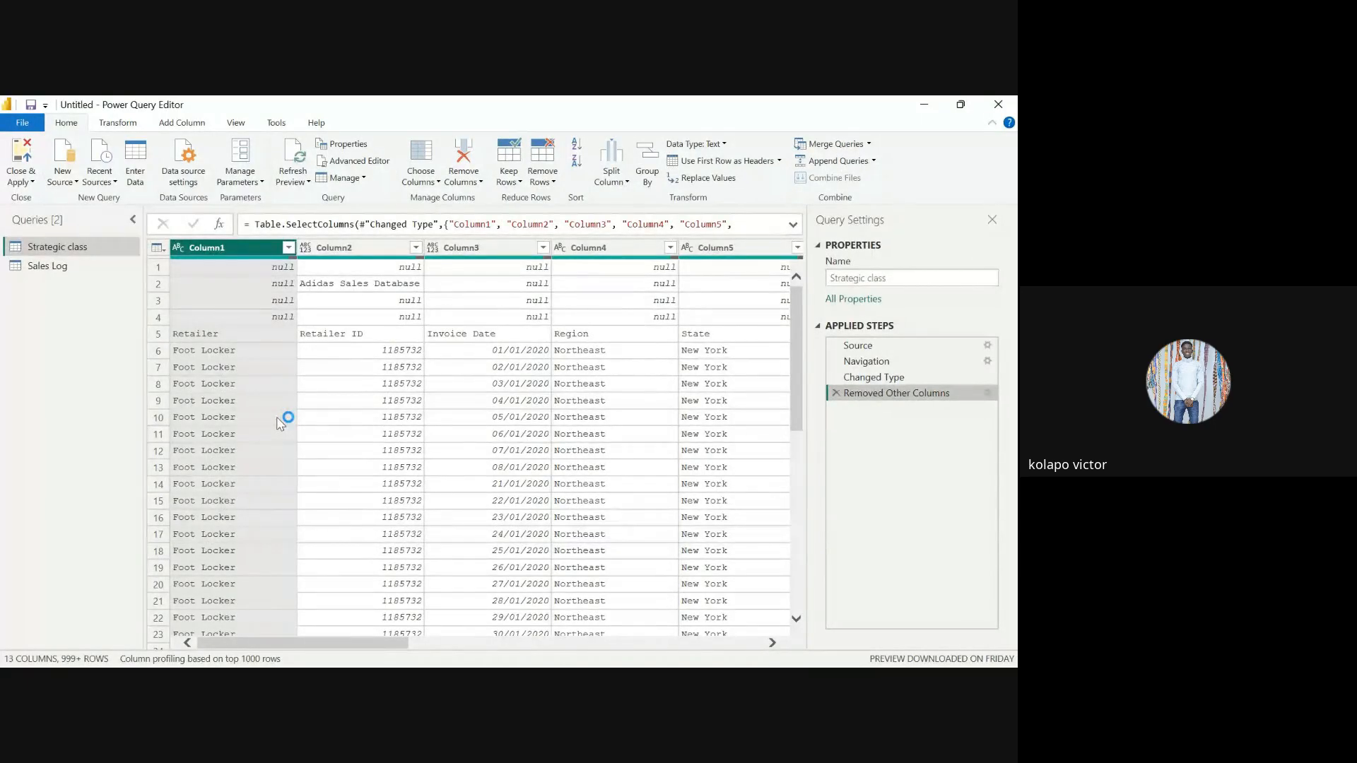
Try Remove Columns and Remove Other Columns on Column2, deleting the applied step after each attempt
{"action": "left_click", "coordinate": [362, 290]}
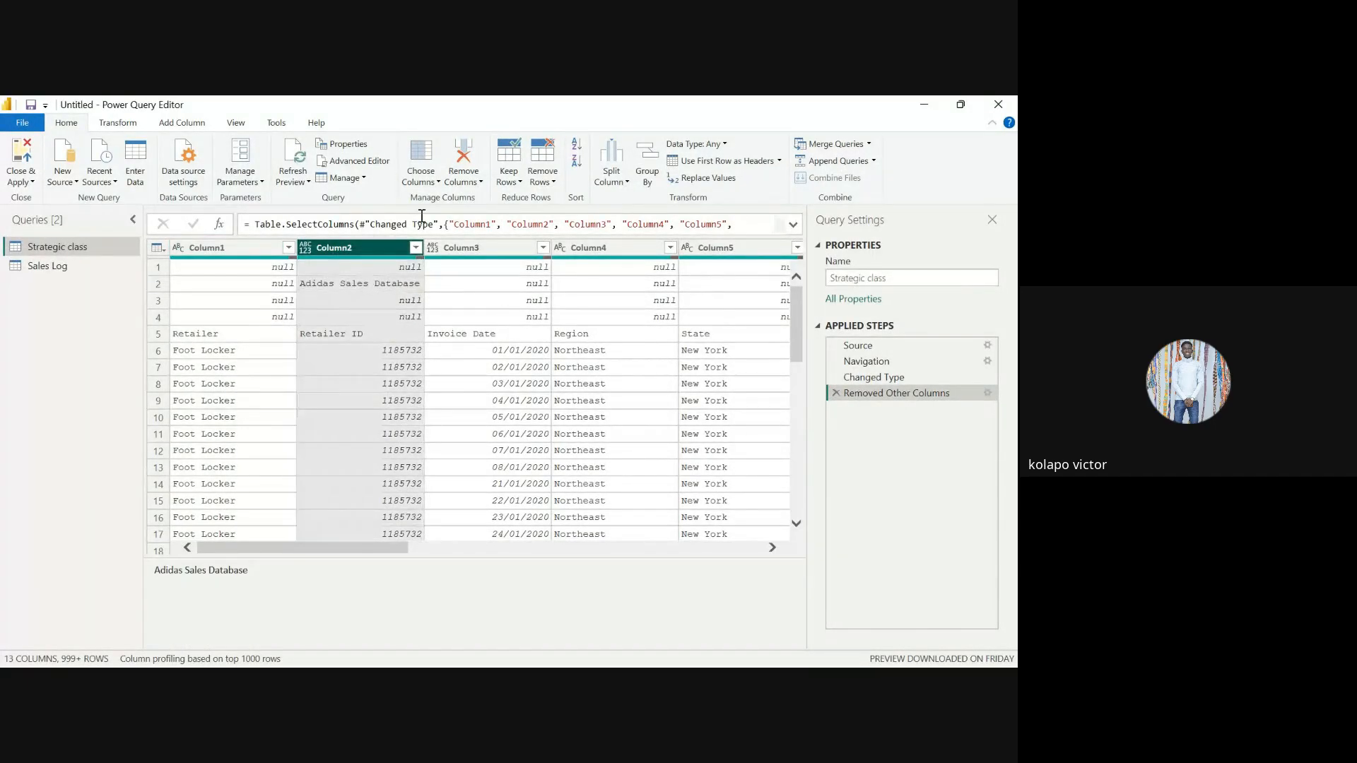
{"action": "left_click", "coordinate": [464, 182]}
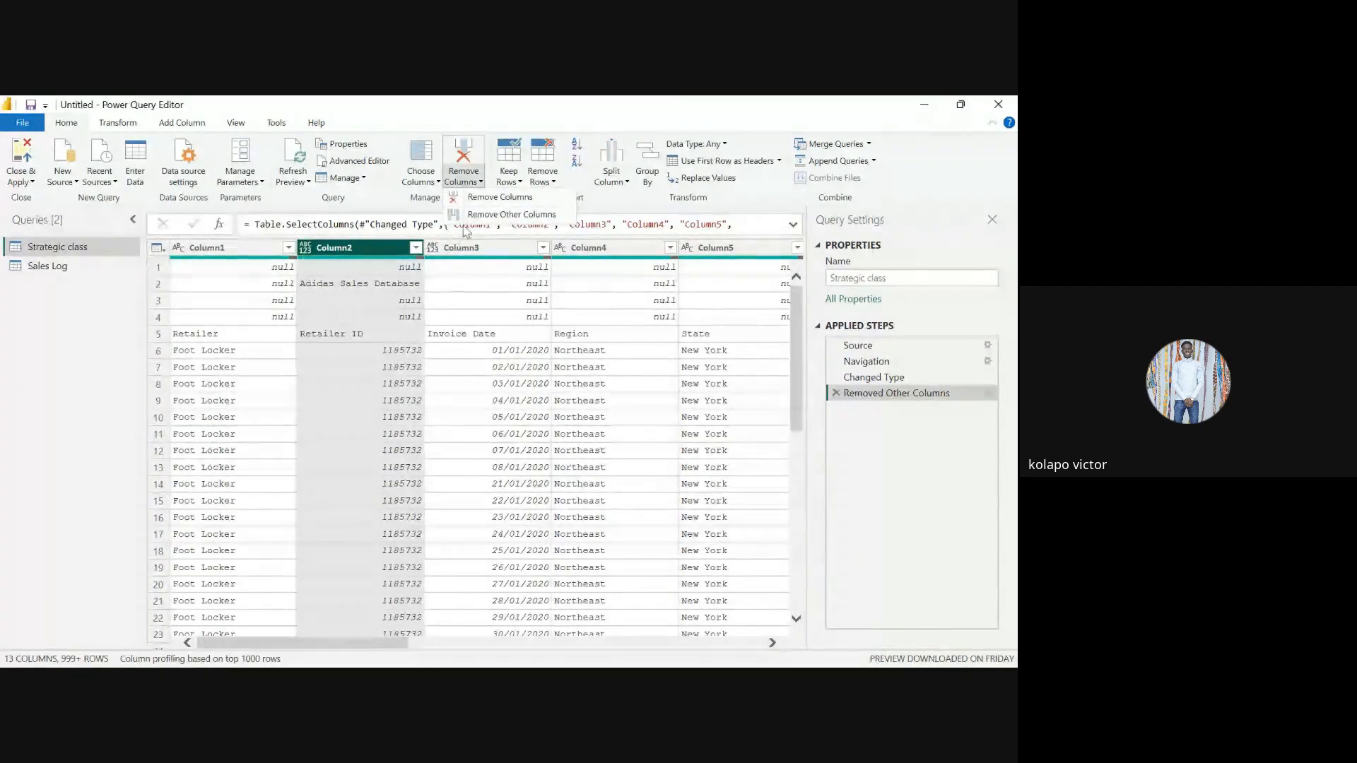
{"action": "left_click", "coordinate": [498, 198]}
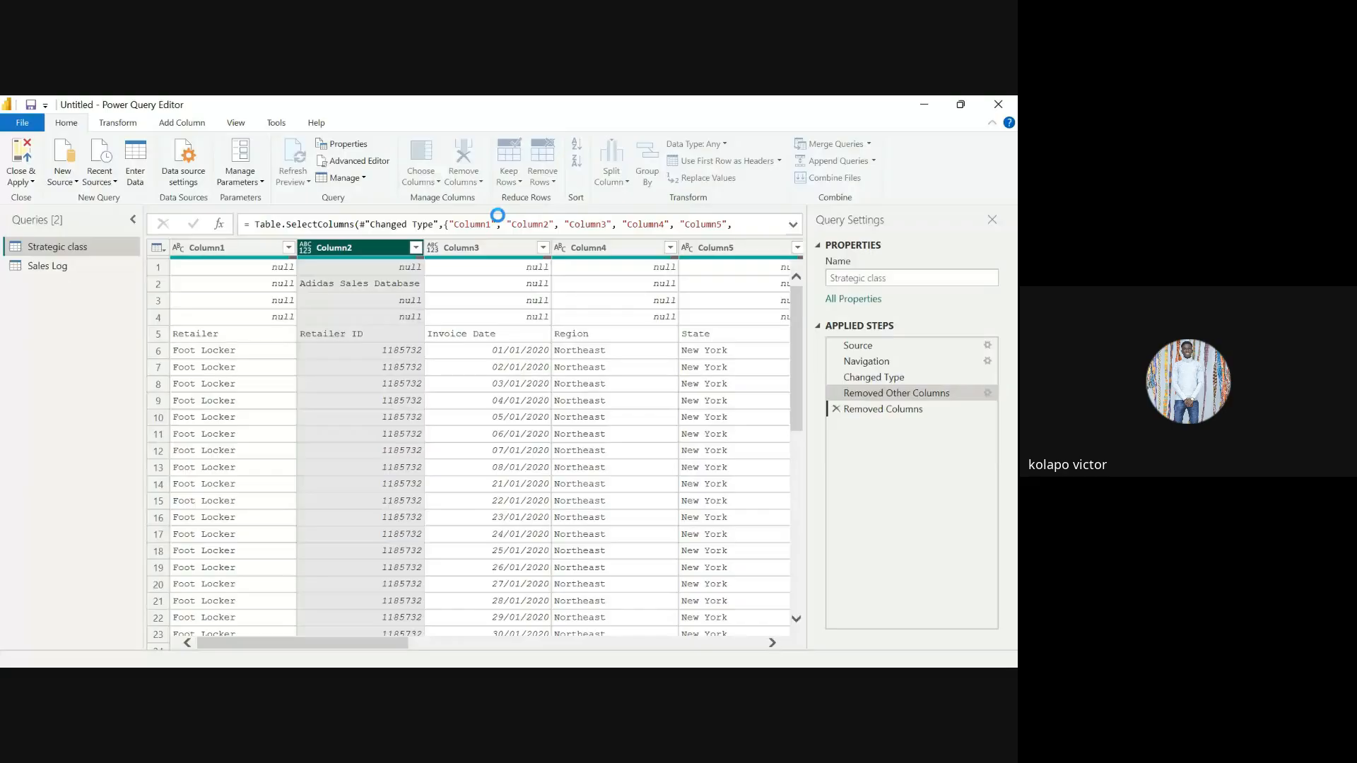
{"action": "left_click", "coordinate": [836, 409]}
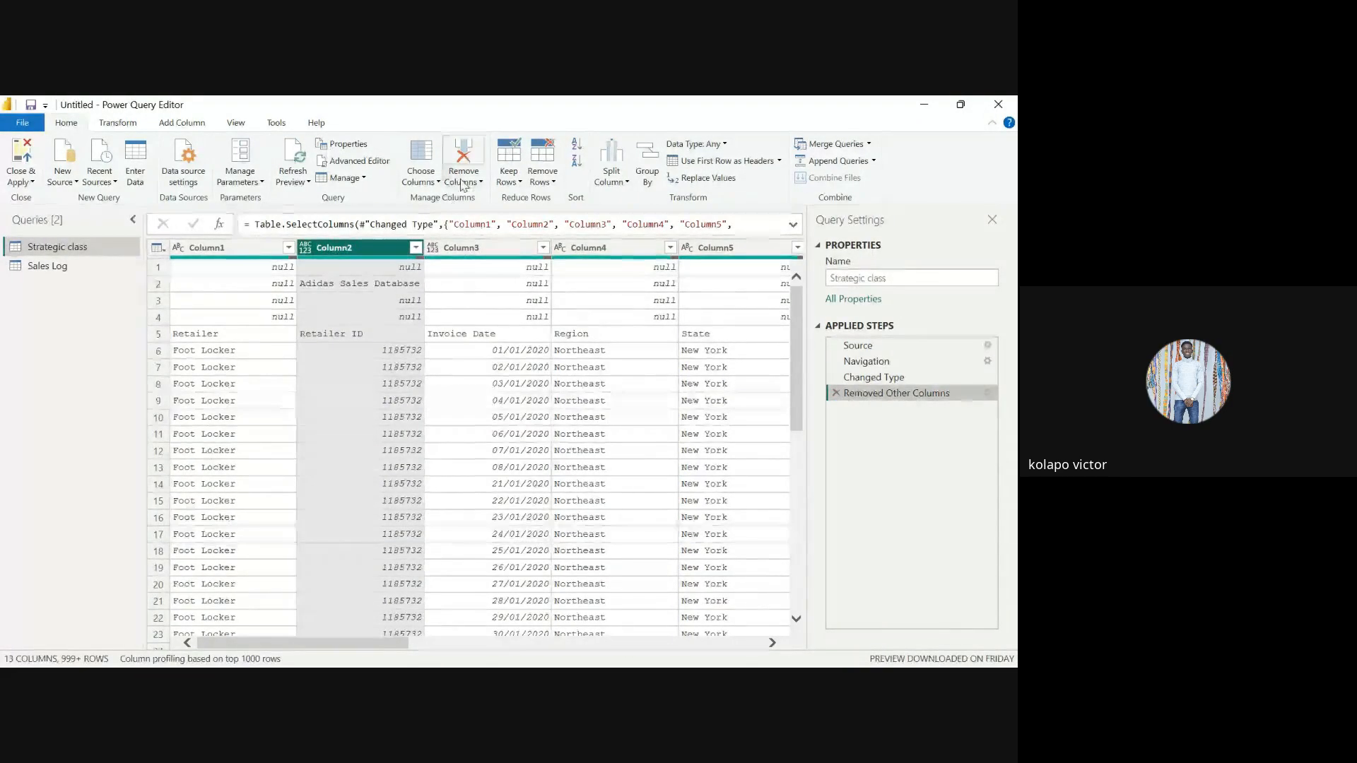
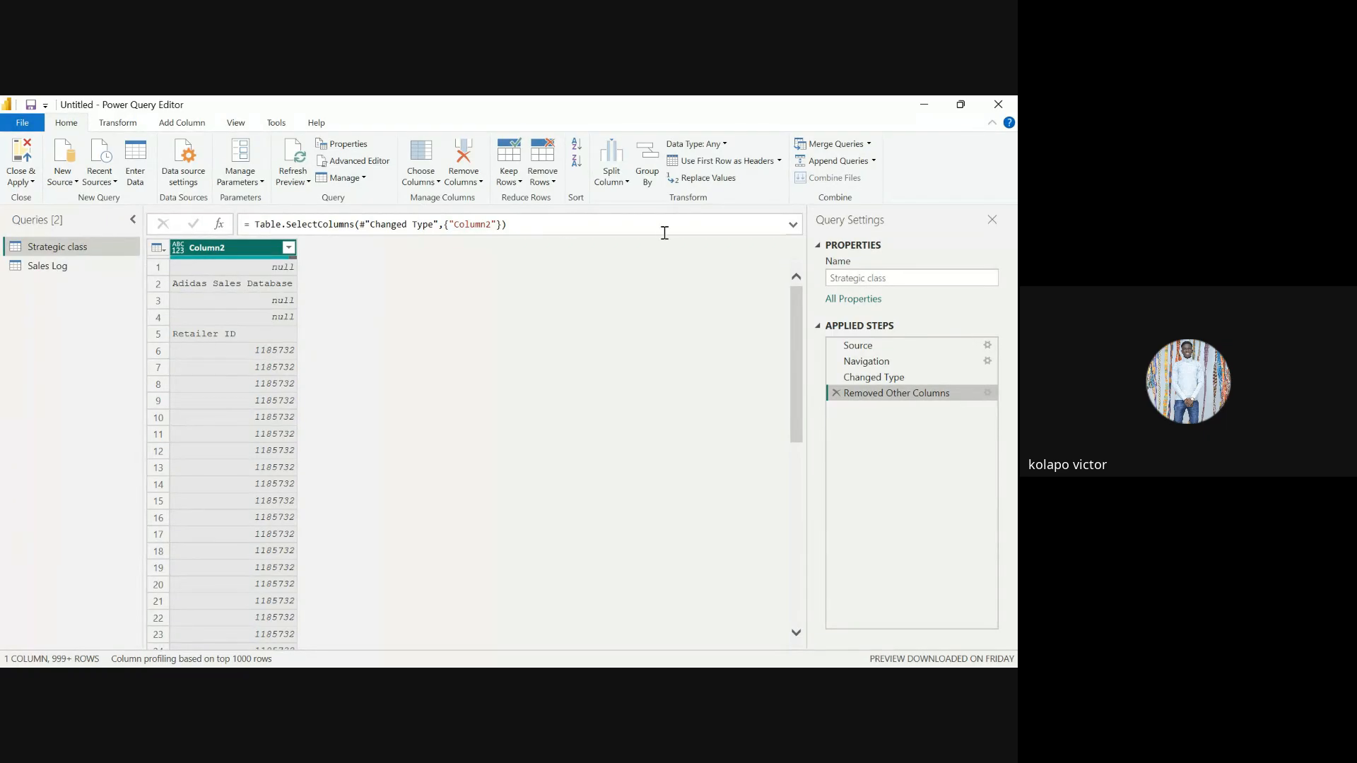
{"action": "left_click", "coordinate": [836, 393]}
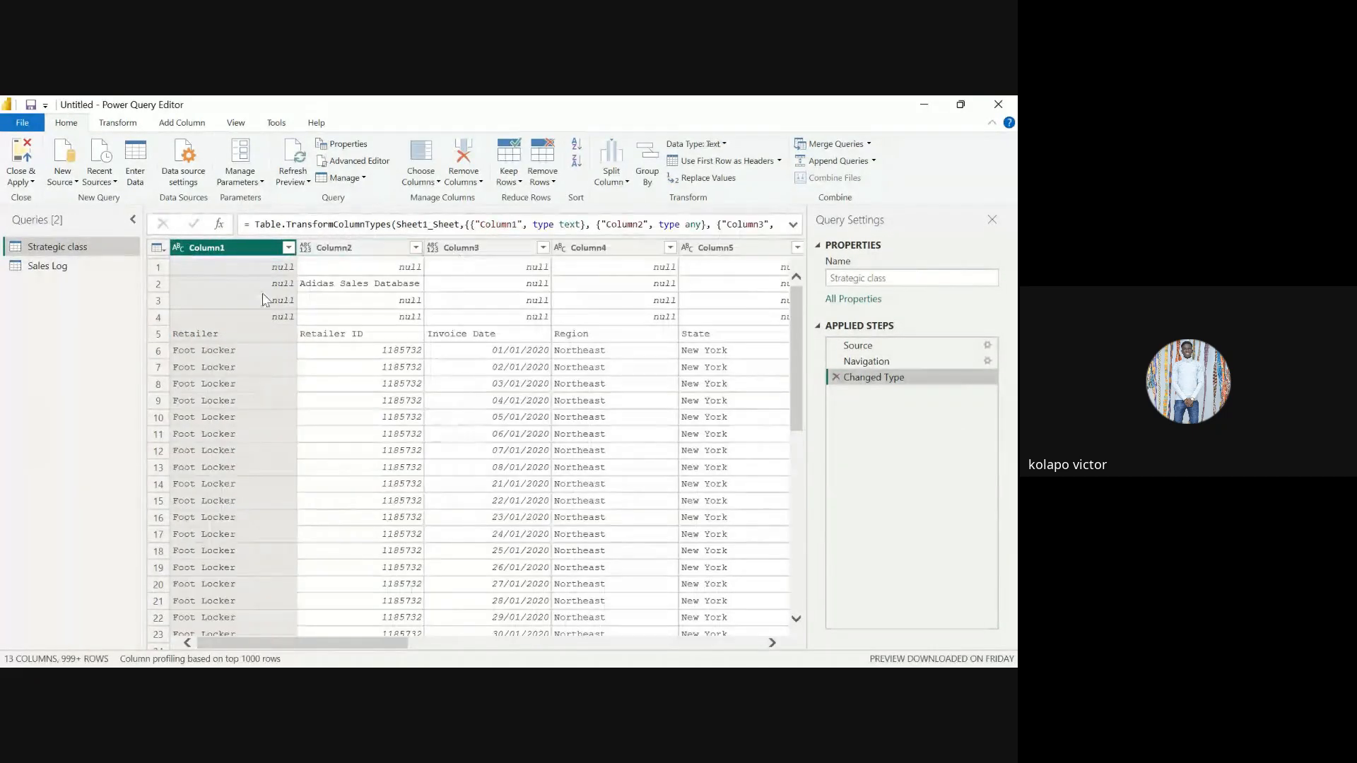
Review the Keep Rows and Remove Rows options and examine the null cells in the first four rows
{"action": "left_click", "coordinate": [481, 317]}
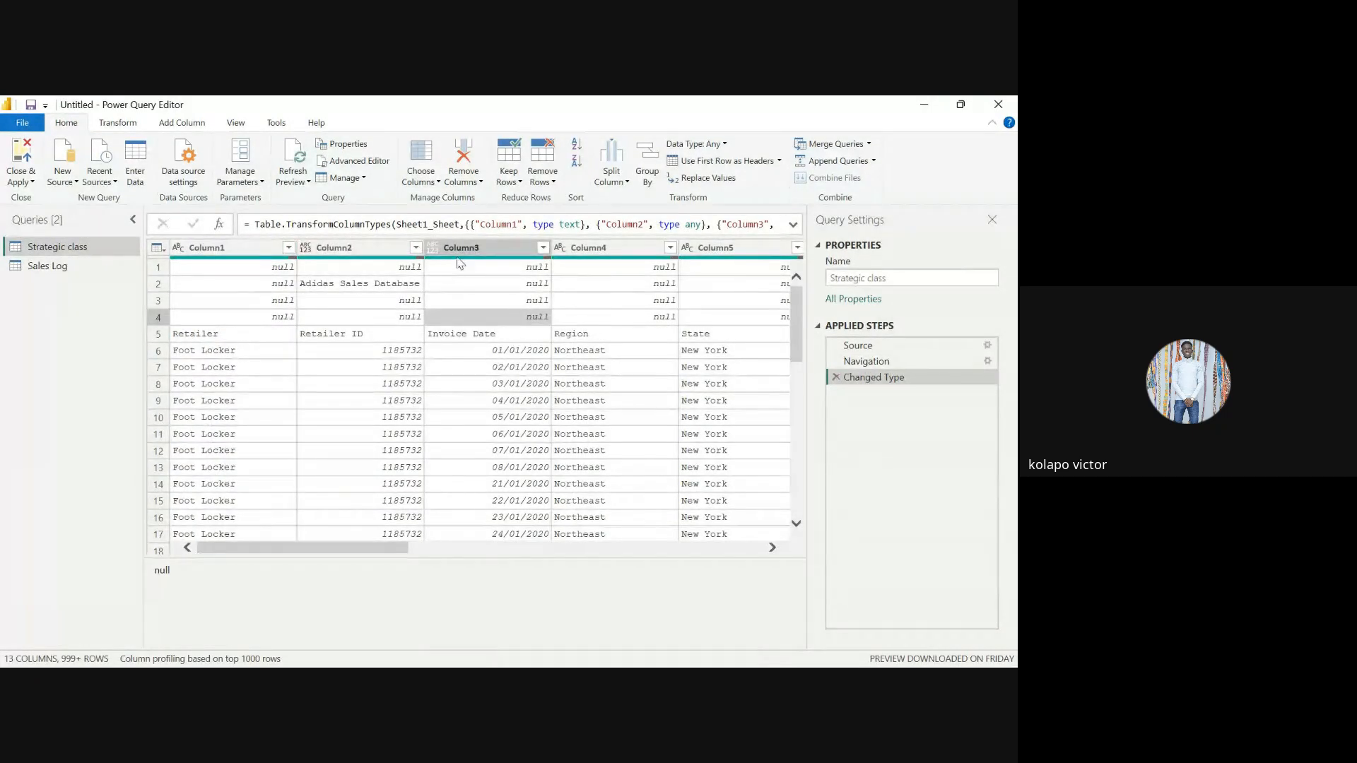
{"action": "left_click", "coordinate": [521, 181]}
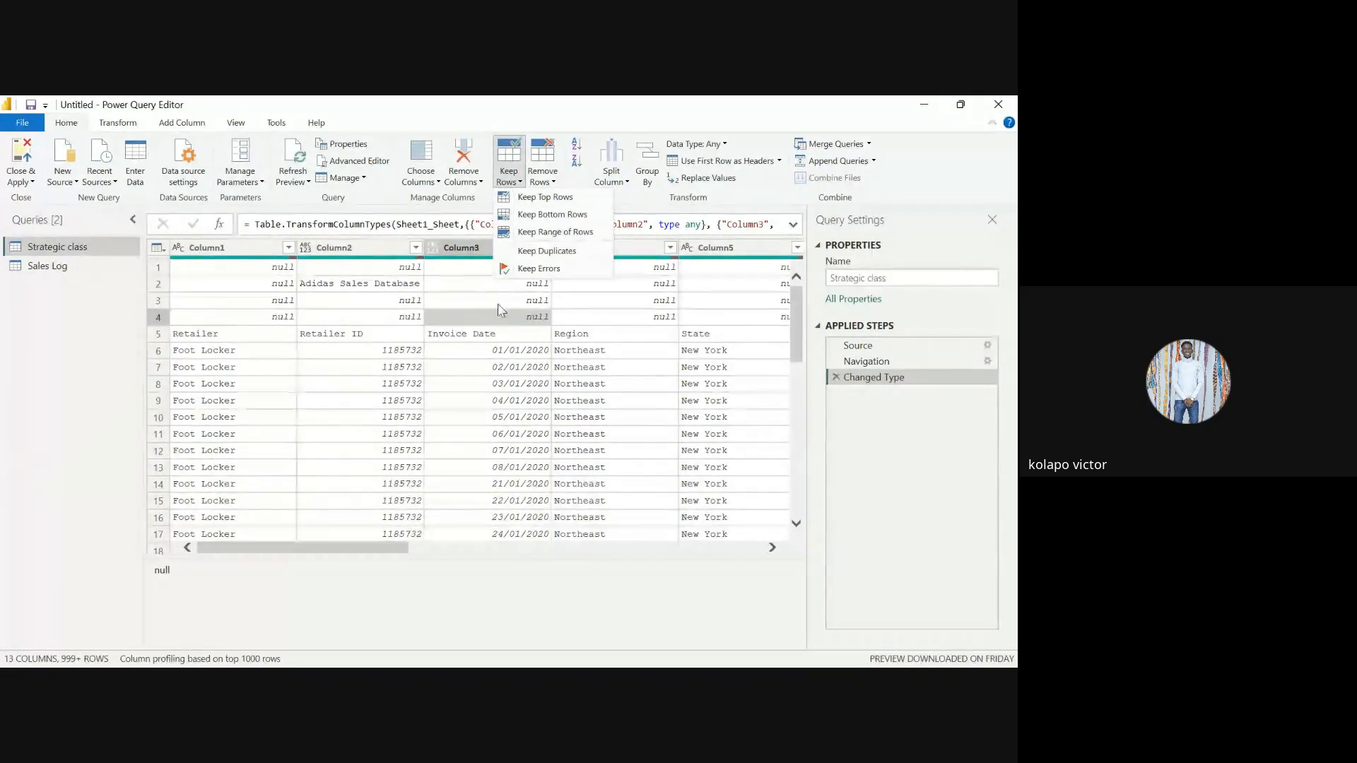
{"action": "left_click", "coordinate": [557, 182]}
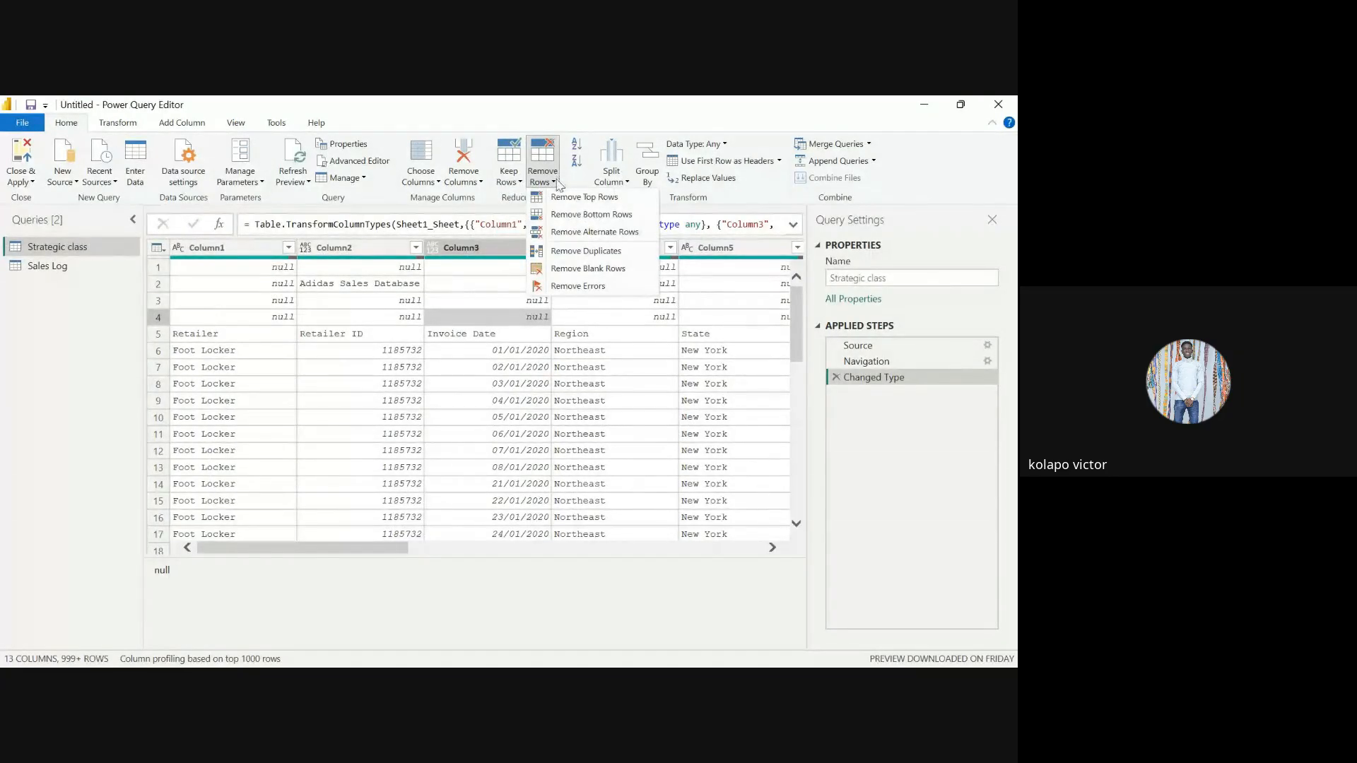
{"action": "left_click", "coordinate": [595, 344]}
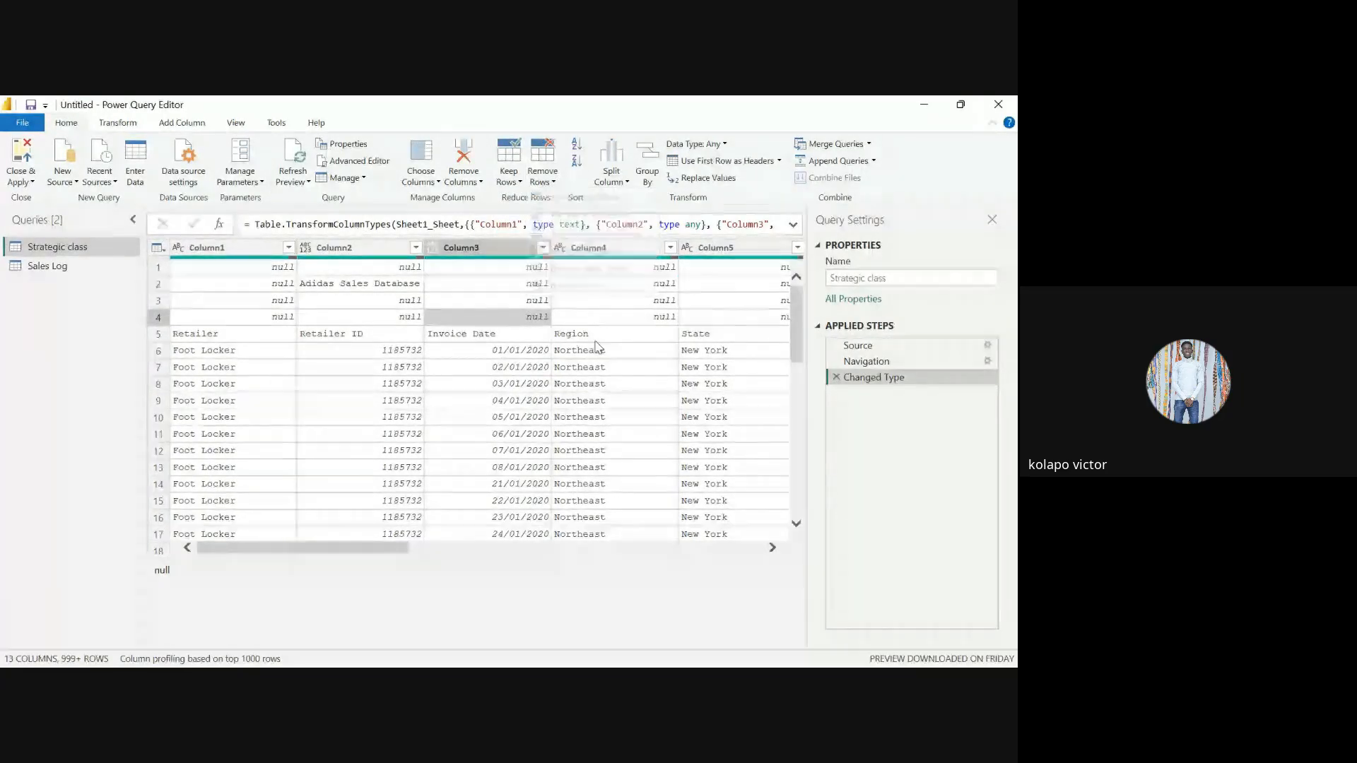
{"action": "left_click", "coordinate": [368, 317]}
{"action": "left_click", "coordinate": [270, 272]}
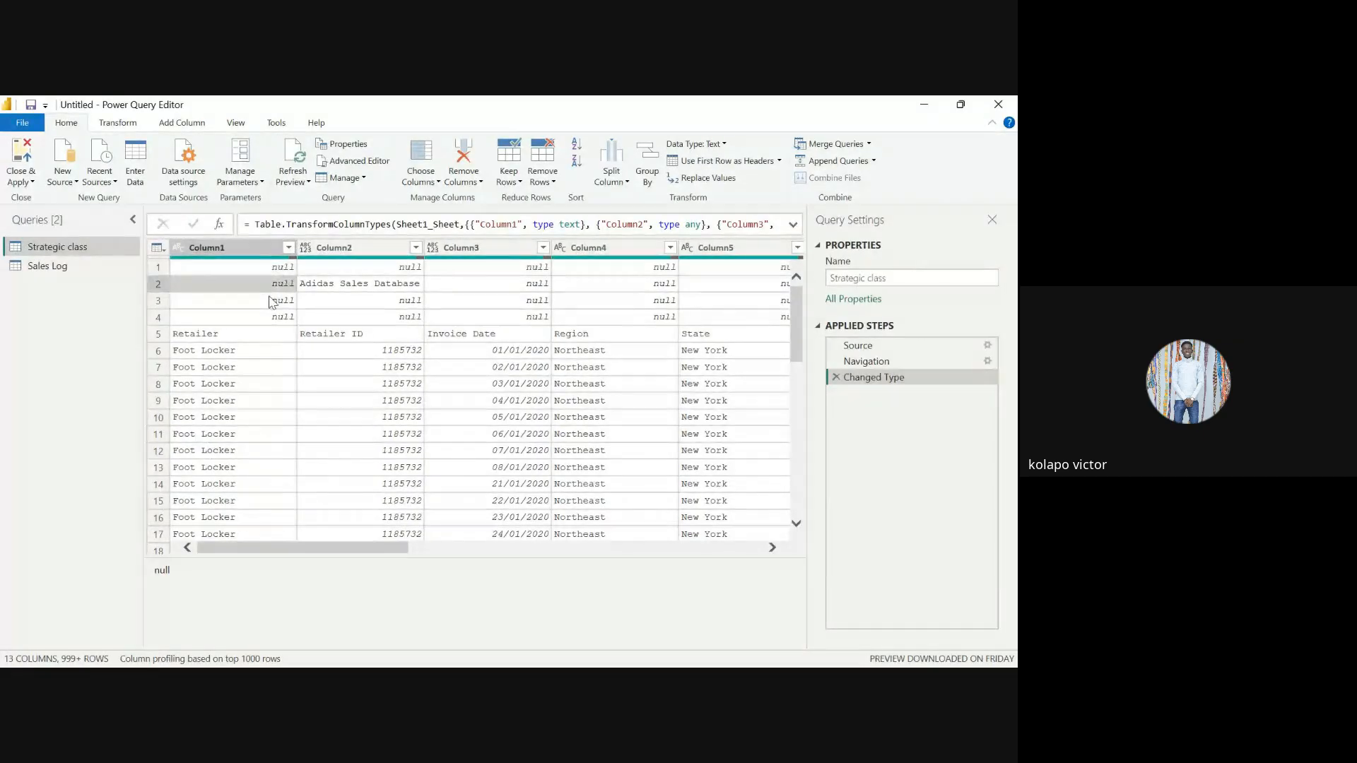
{"action": "left_click", "coordinate": [283, 318]}
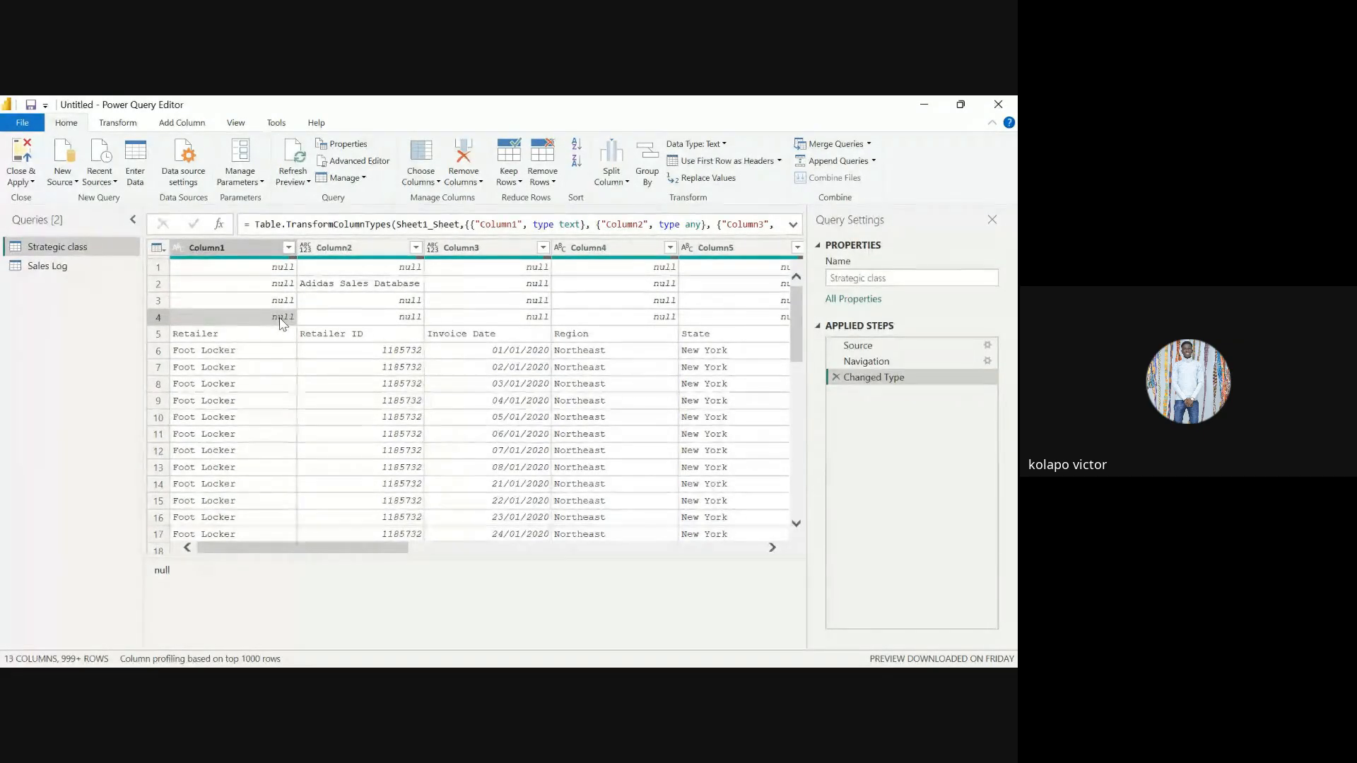
Switch to the Adidas Sales Database workbook in Excel and examine its title rows, header row and data, and return to Power Query Editor
{"action": "key", "text": "alt+Tab"}
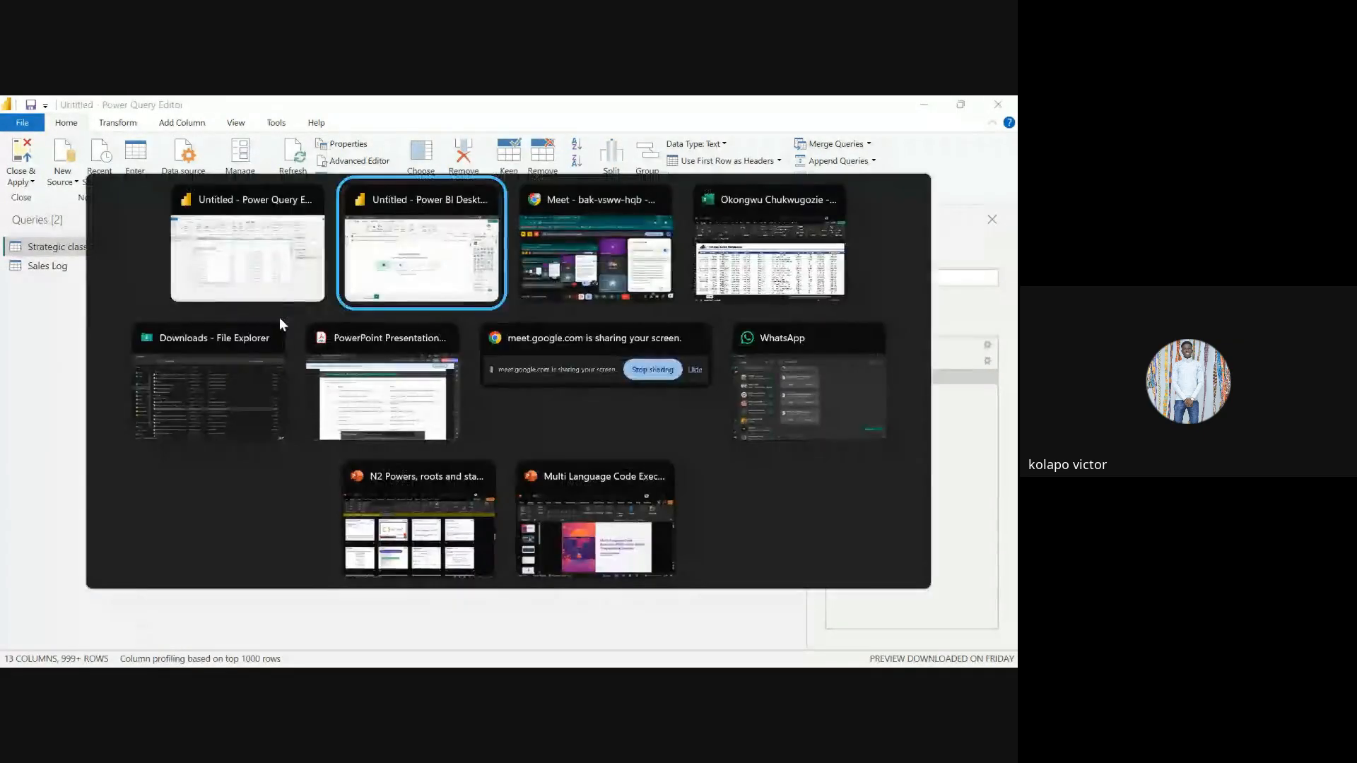
{"action": "key", "text": "alt+Tab"}
{"action": "key", "text": "alt+Tab"}
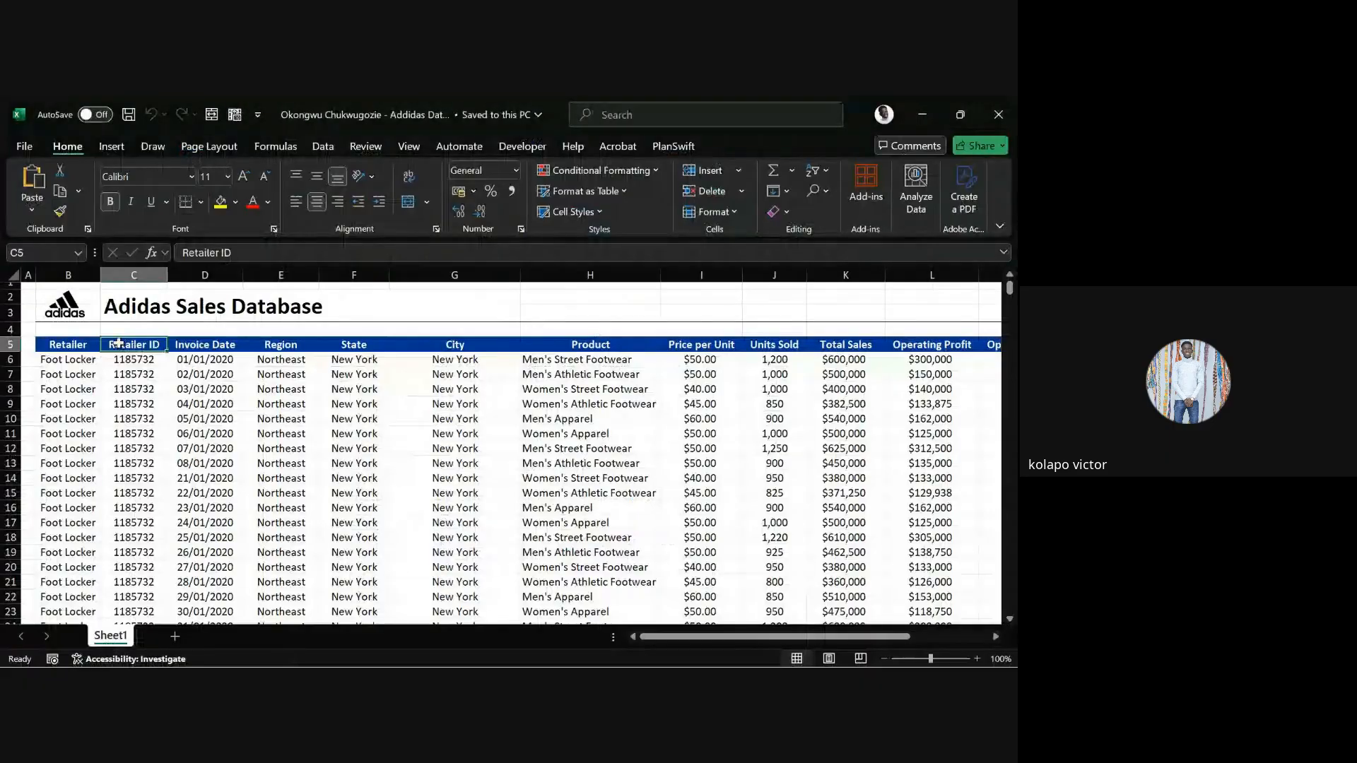
{"action": "left_click", "coordinate": [11, 346]}
{"action": "left_click_drag", "start_coordinate": [68, 344], "coordinate": [205, 507]}
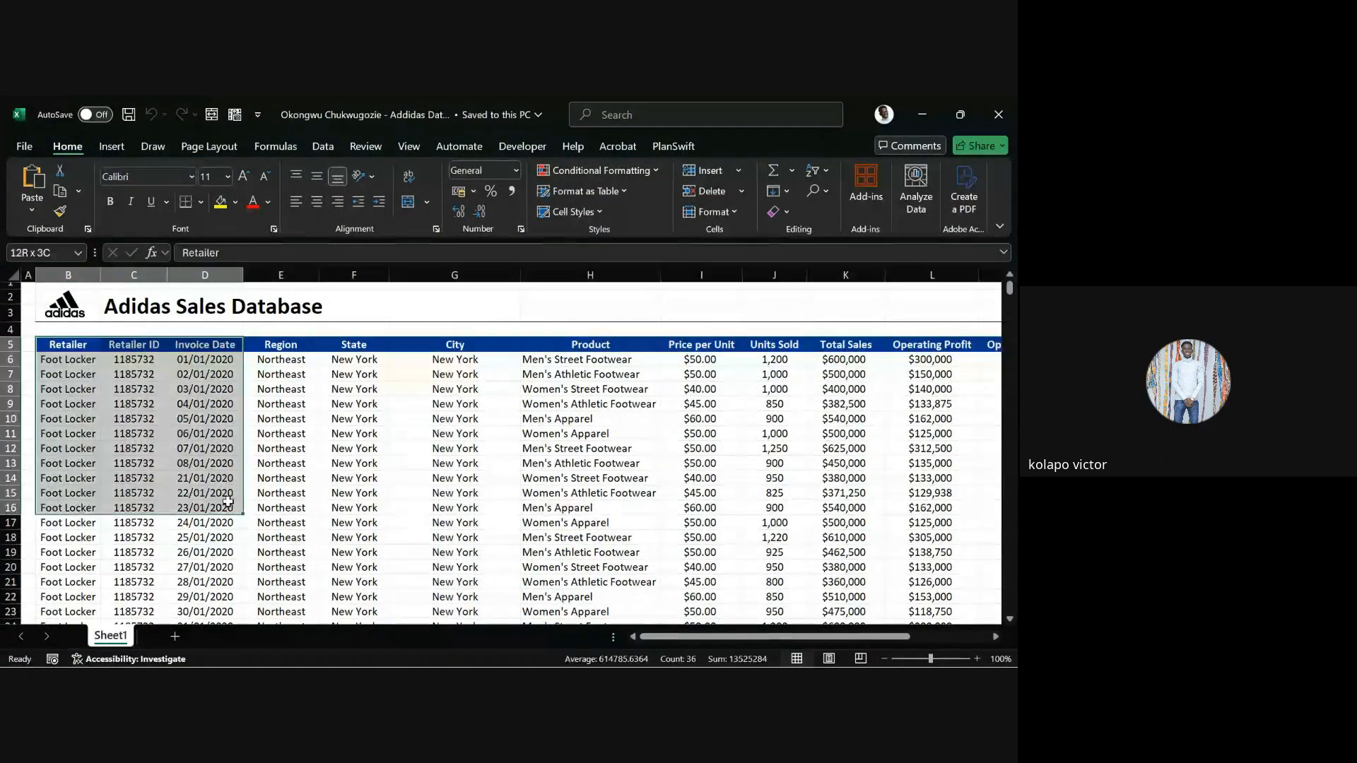
{"action": "left_click", "coordinate": [154, 312]}
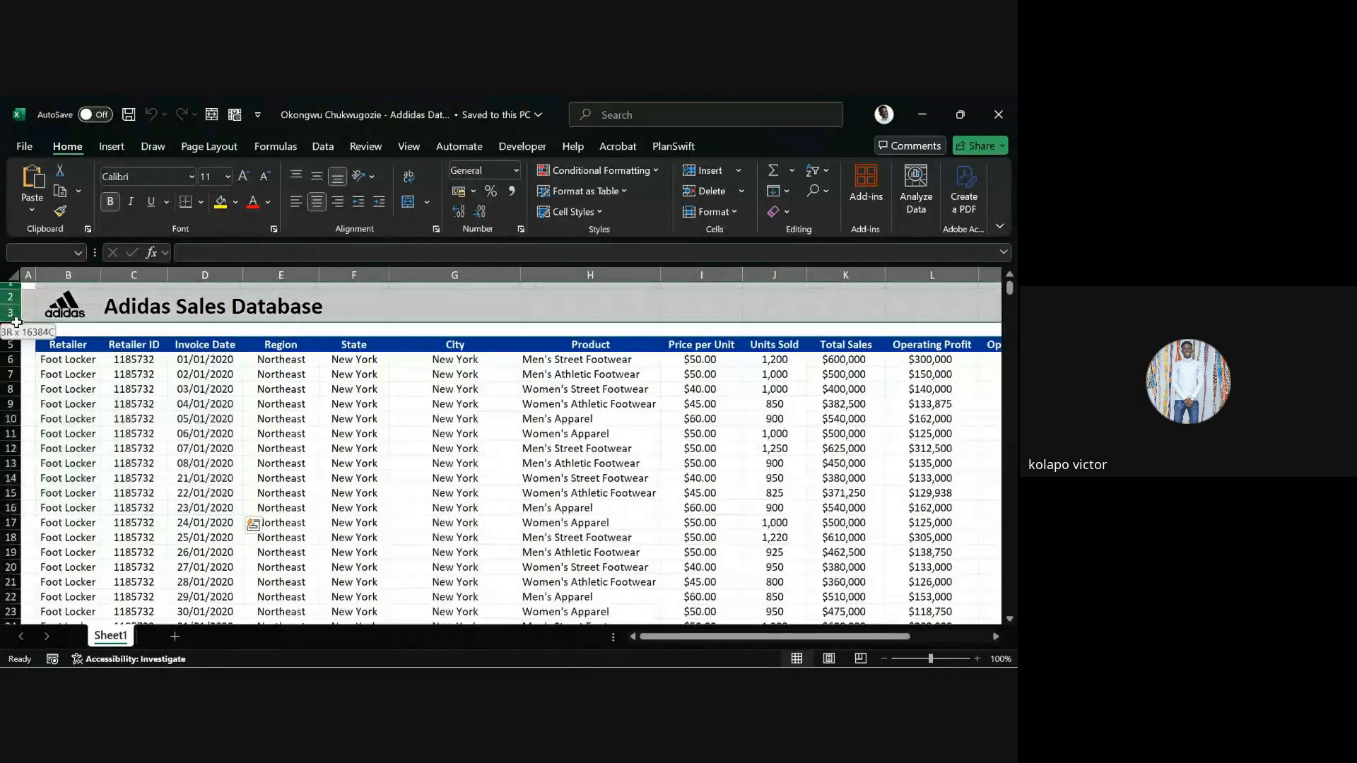
{"action": "left_click", "coordinate": [155, 312]}
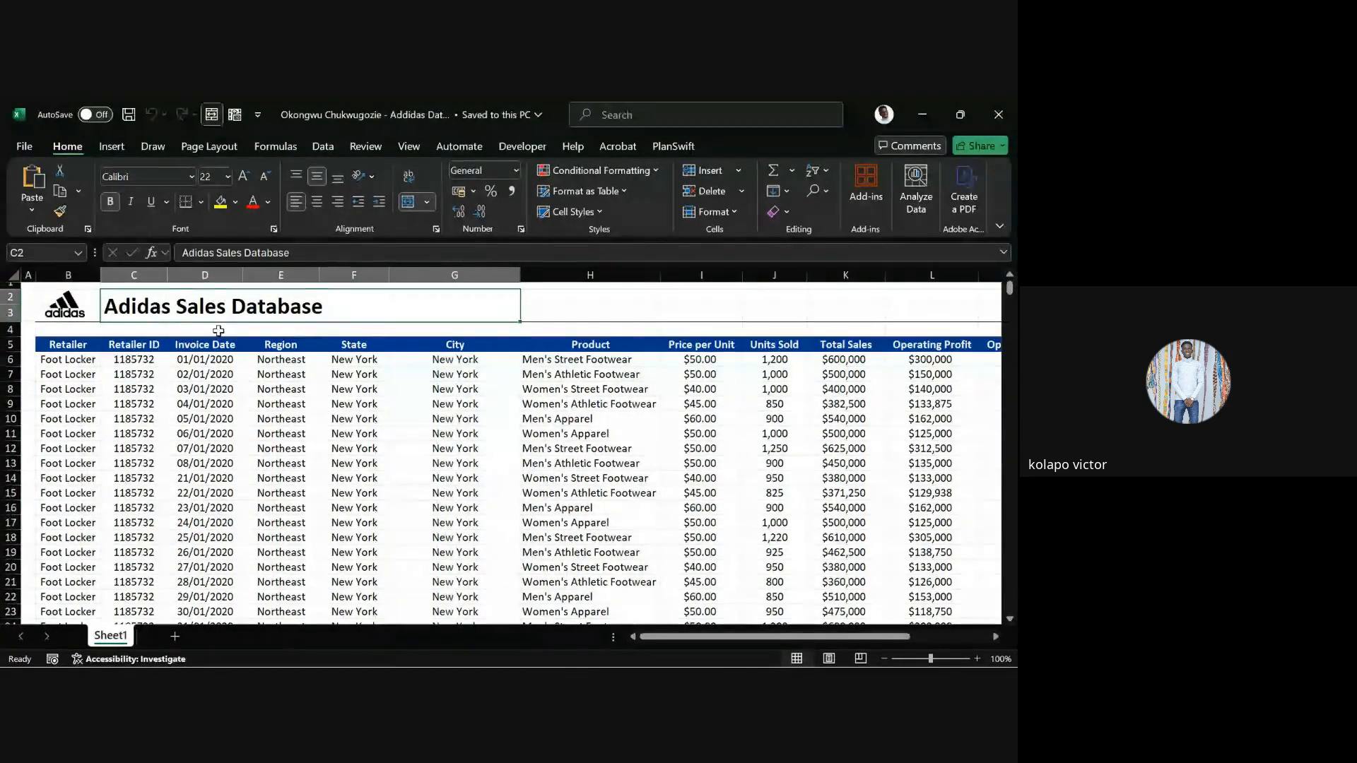
{"action": "key", "text": "alt+Tab"}
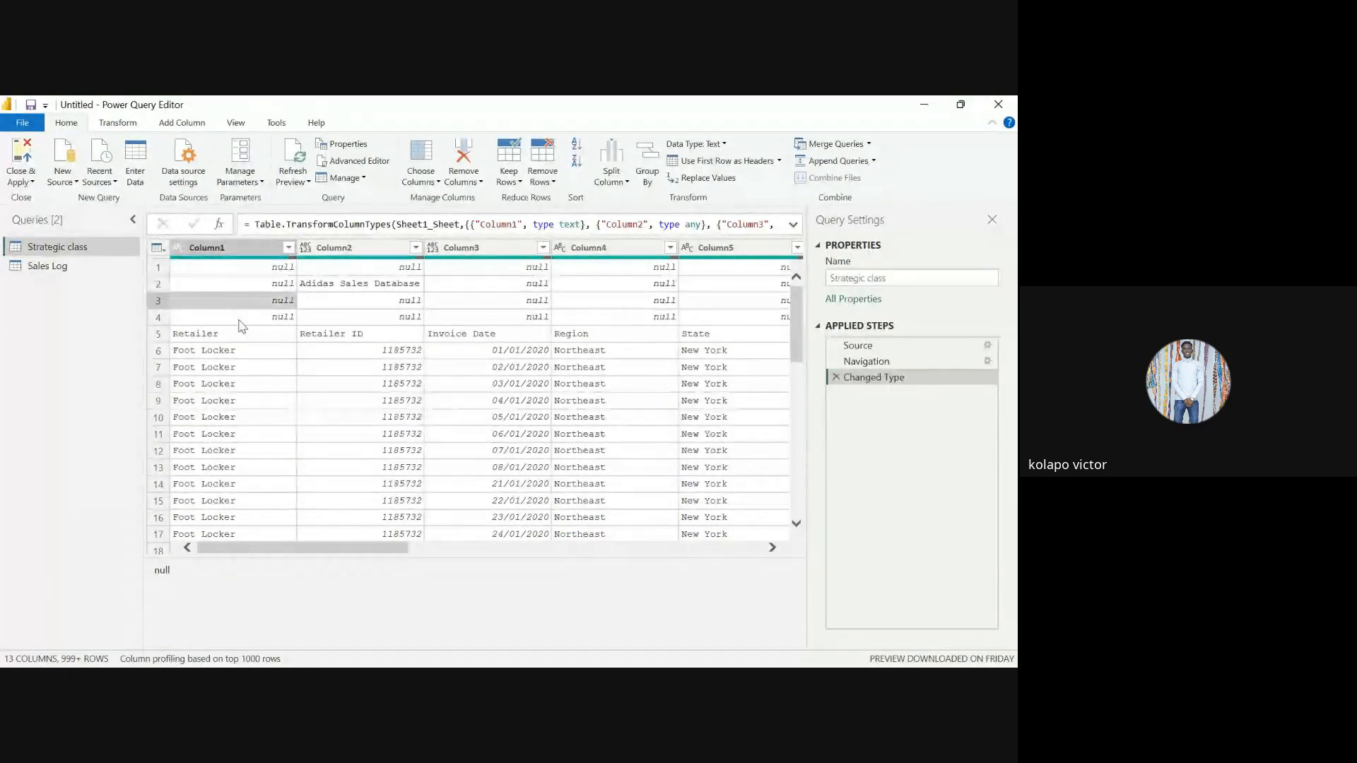
Remove the top 4 rows from the Strategic class query
{"action": "left_click", "coordinate": [542, 176]}
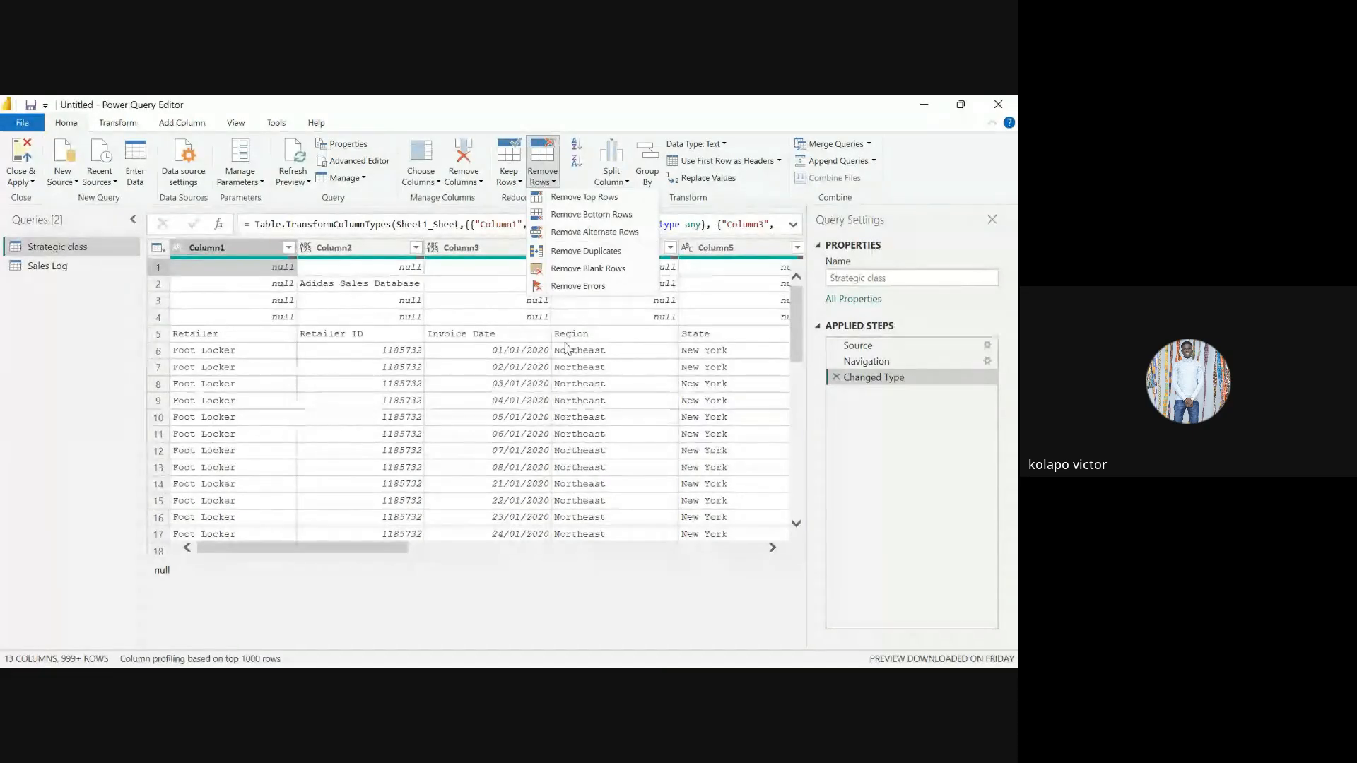
{"action": "left_click", "coordinate": [622, 209]}
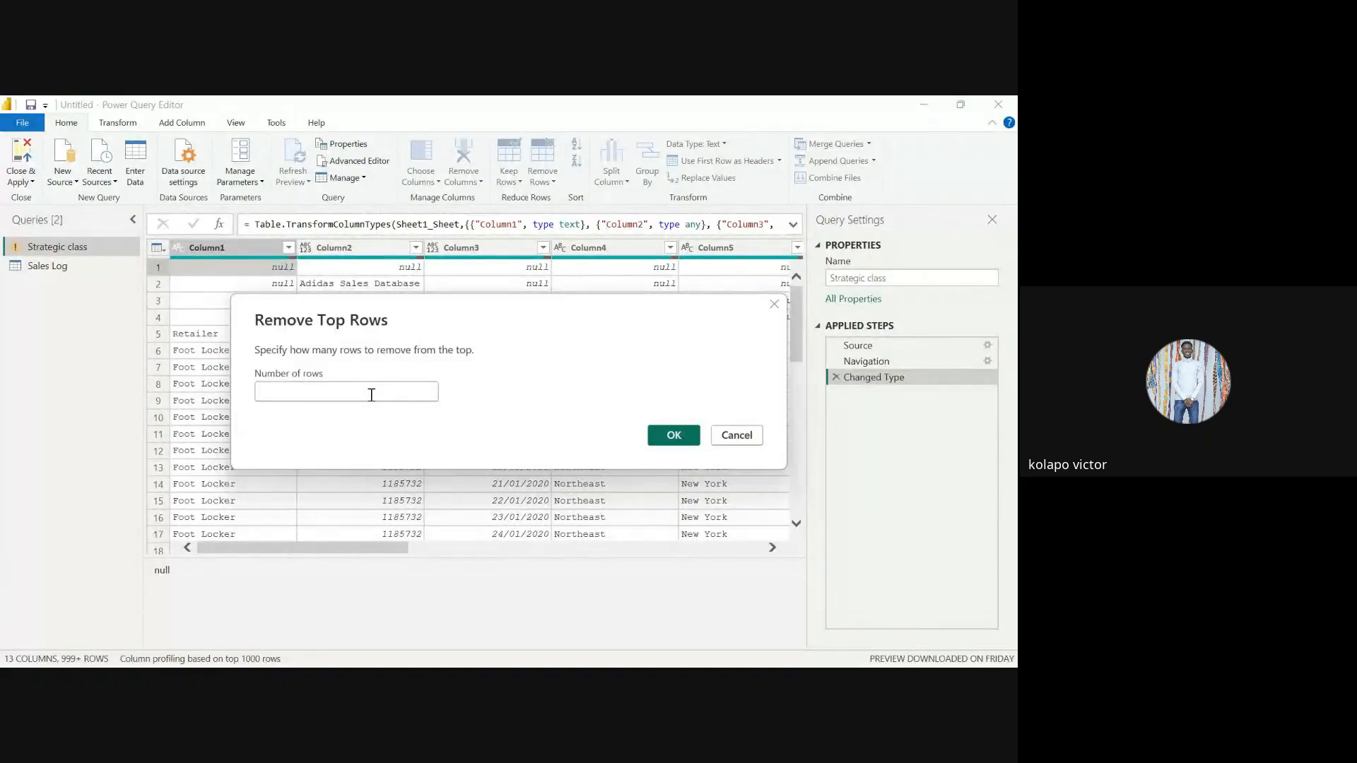
{"action": "left_click", "coordinate": [371, 395]}
{"action": "type", "text": "4"}
{"action": "left_click", "coordinate": [659, 434]}
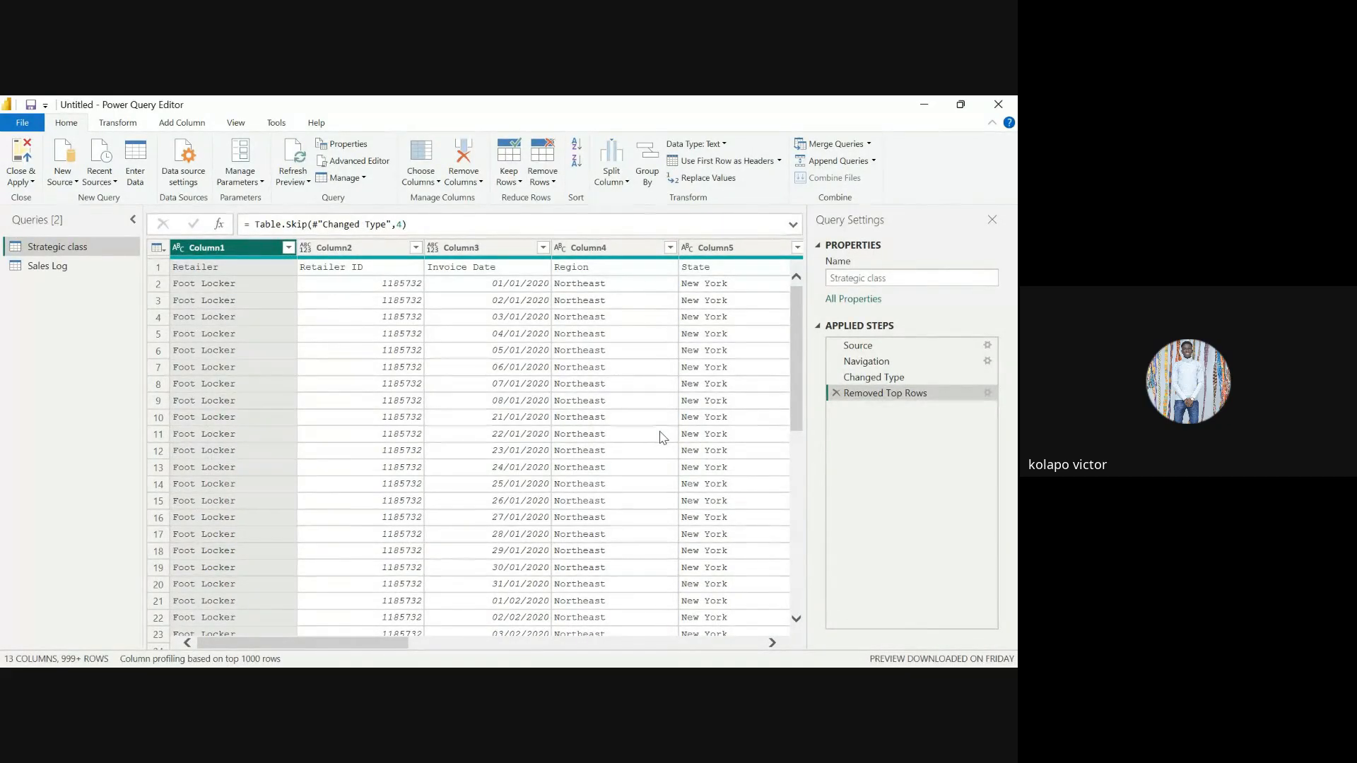
Compare the Excel header row with the generic column names and first-row labels in the Strategic class query
{"action": "left_click", "coordinate": [398, 318]}
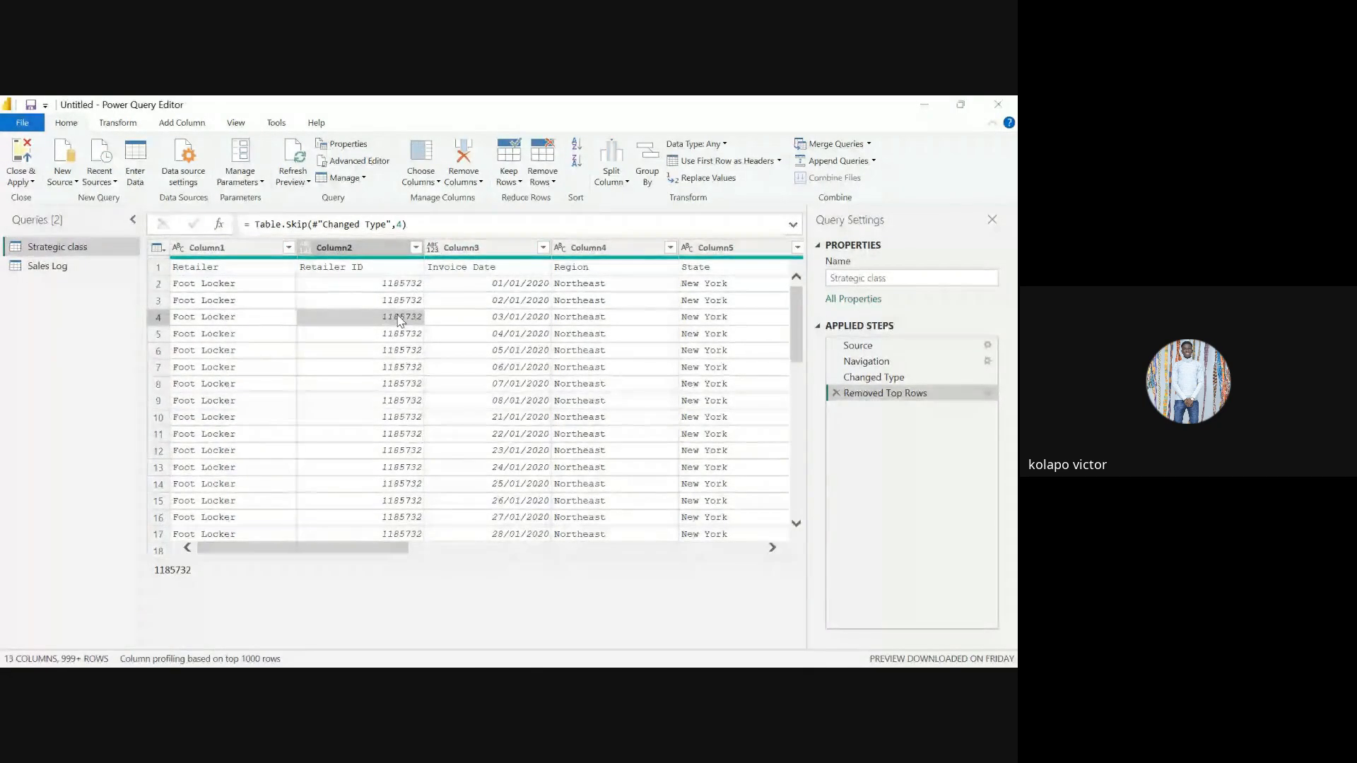
{"action": "key", "text": "alt+Tab"}
{"action": "left_click", "coordinate": [237, 367]}
{"action": "left_click_drag", "start_coordinate": [60, 345], "coordinate": [917, 346]}
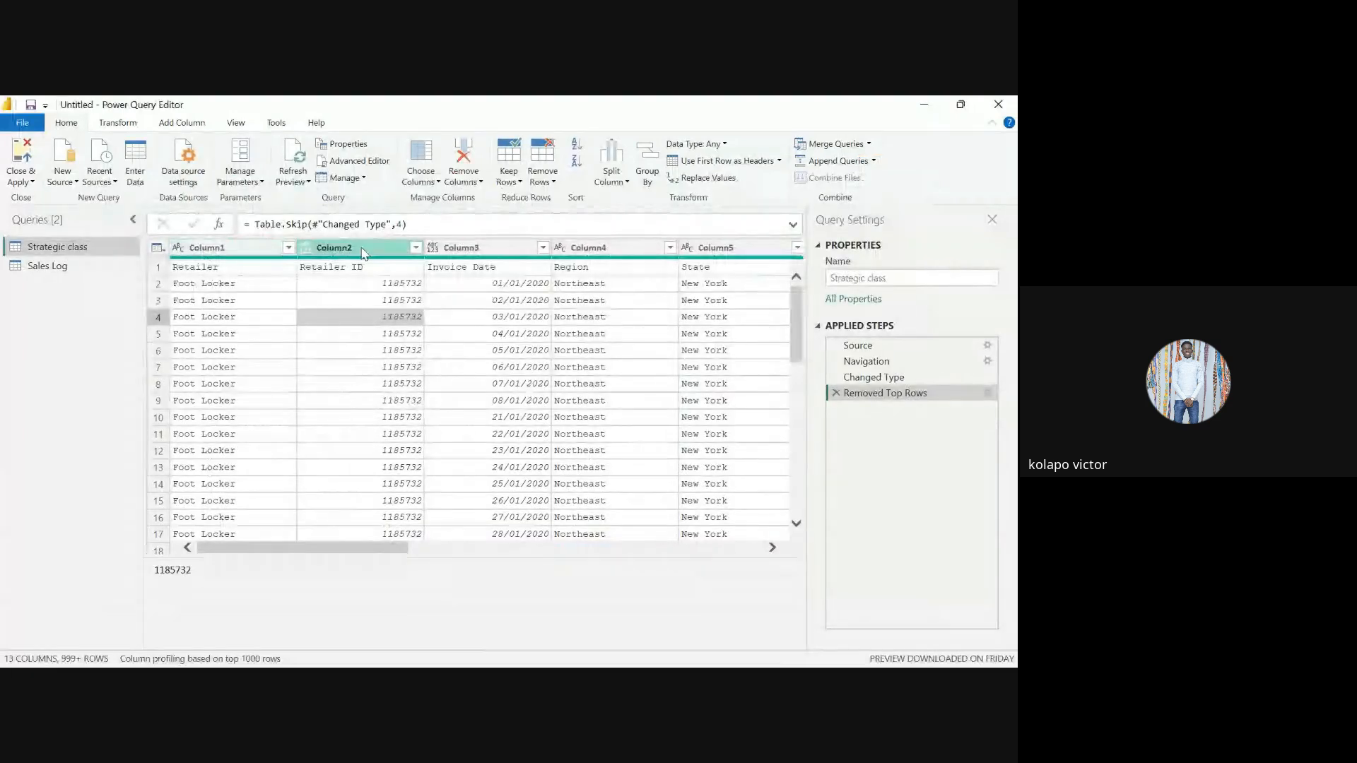
{"action": "left_click", "coordinate": [202, 273]}
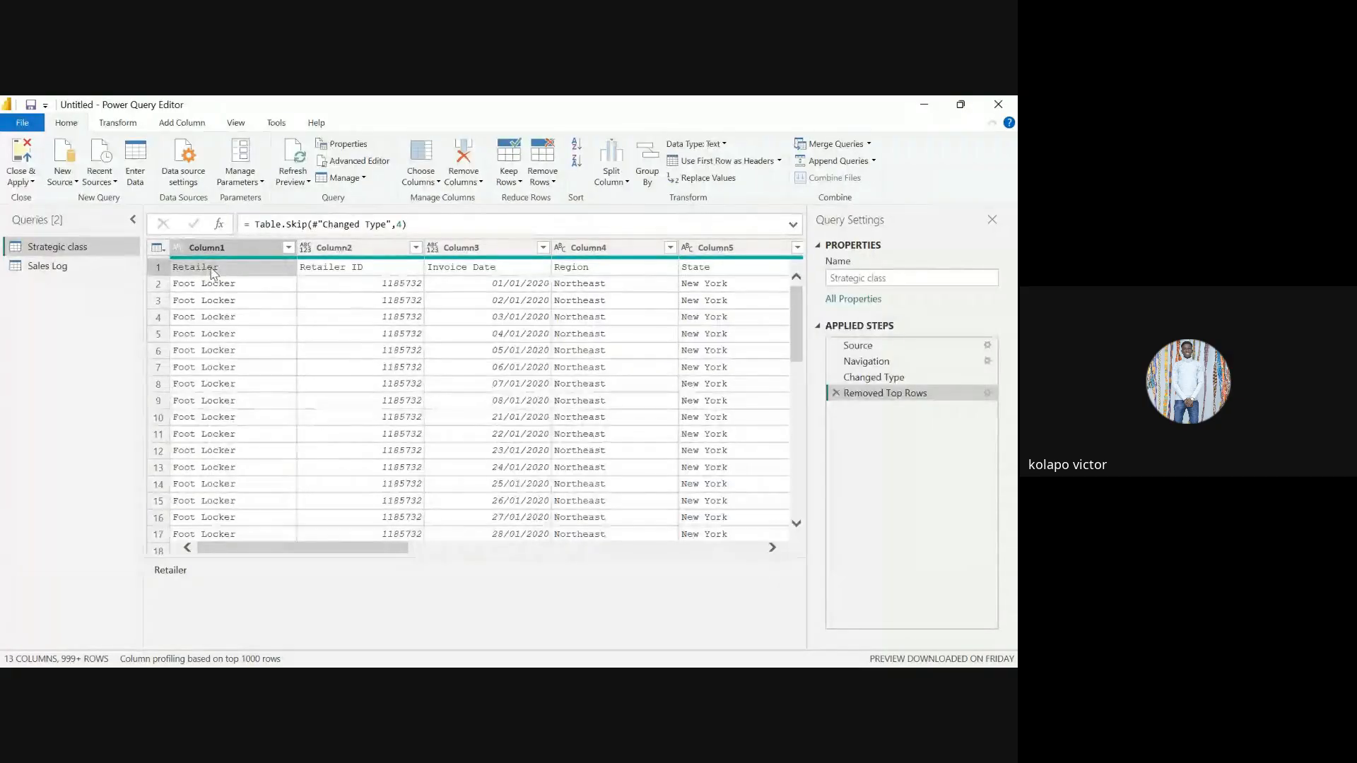
{"action": "left_click", "coordinate": [329, 268]}
{"action": "left_click", "coordinate": [329, 249]}
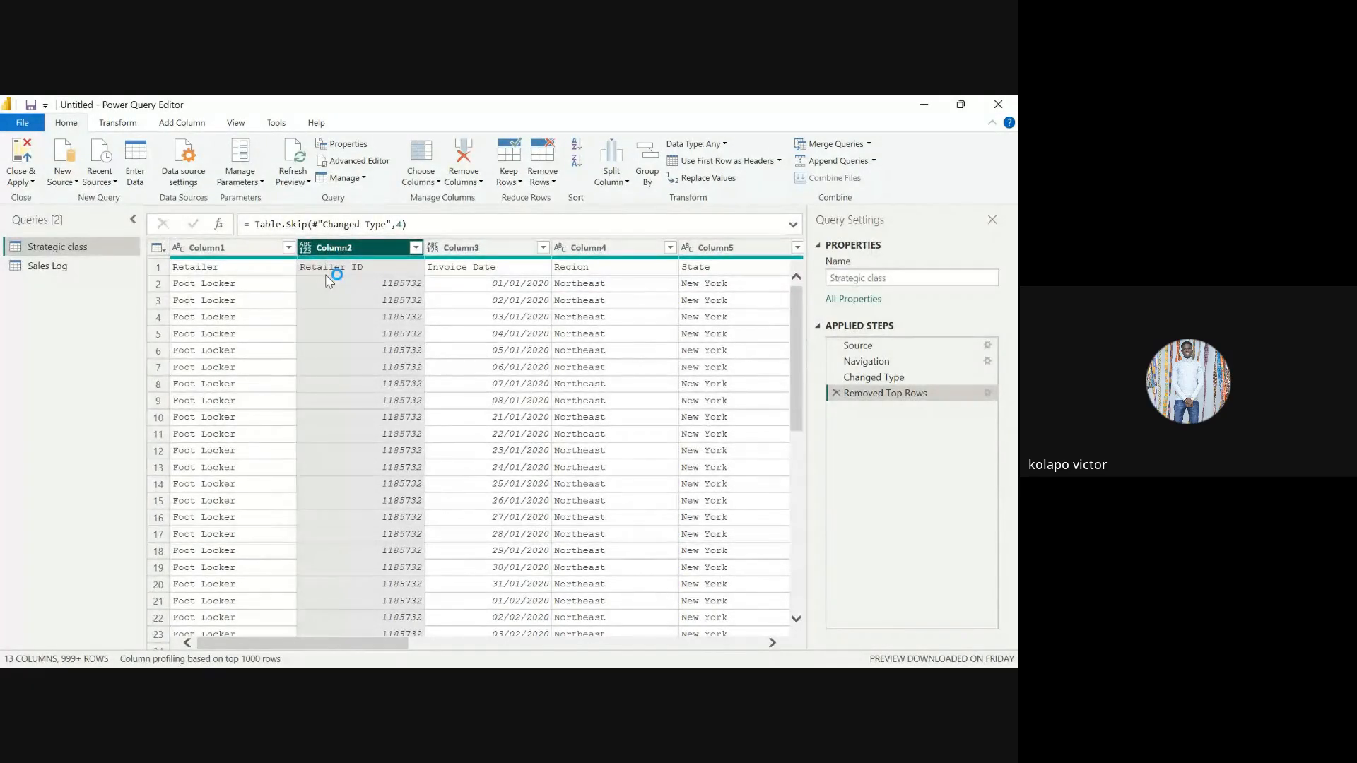
{"action": "left_click", "coordinate": [213, 268]}
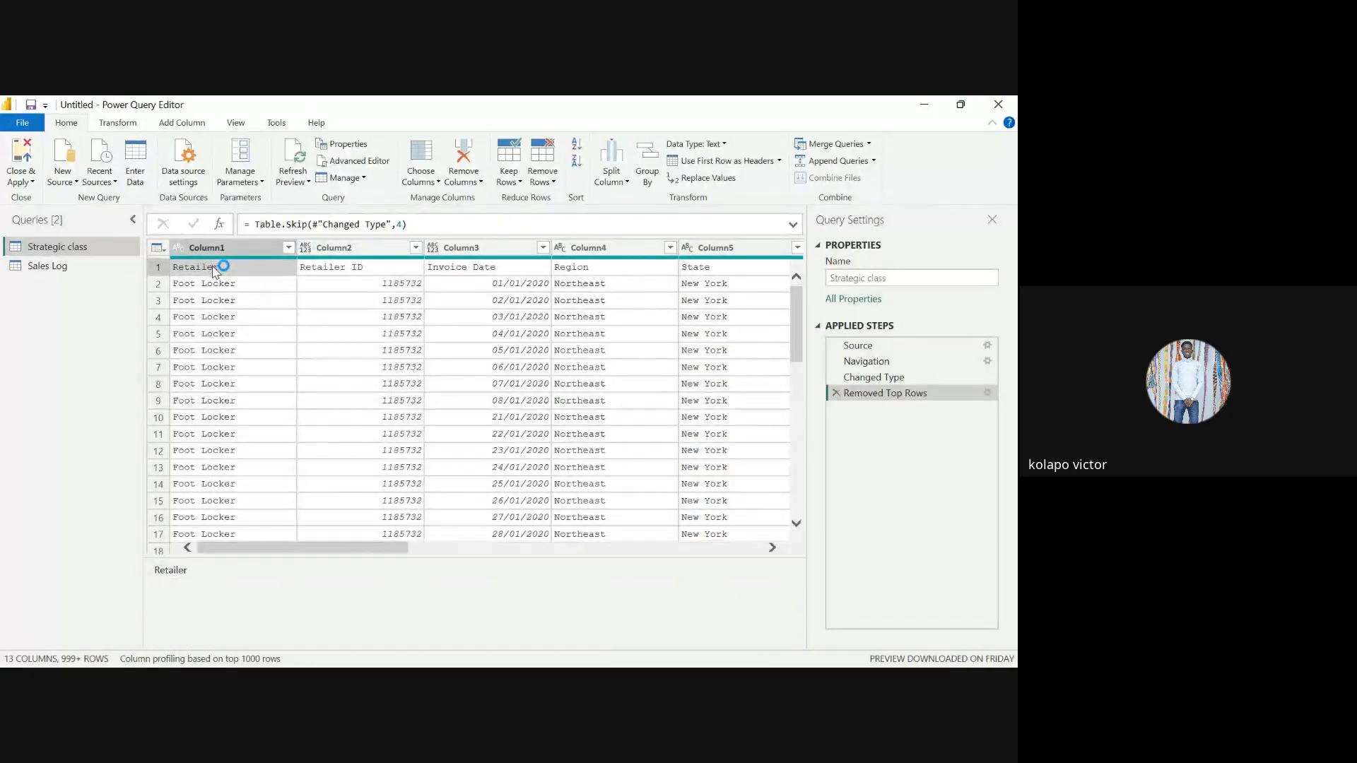
{"action": "left_click", "coordinate": [237, 249]}
{"action": "left_click", "coordinate": [226, 283]}
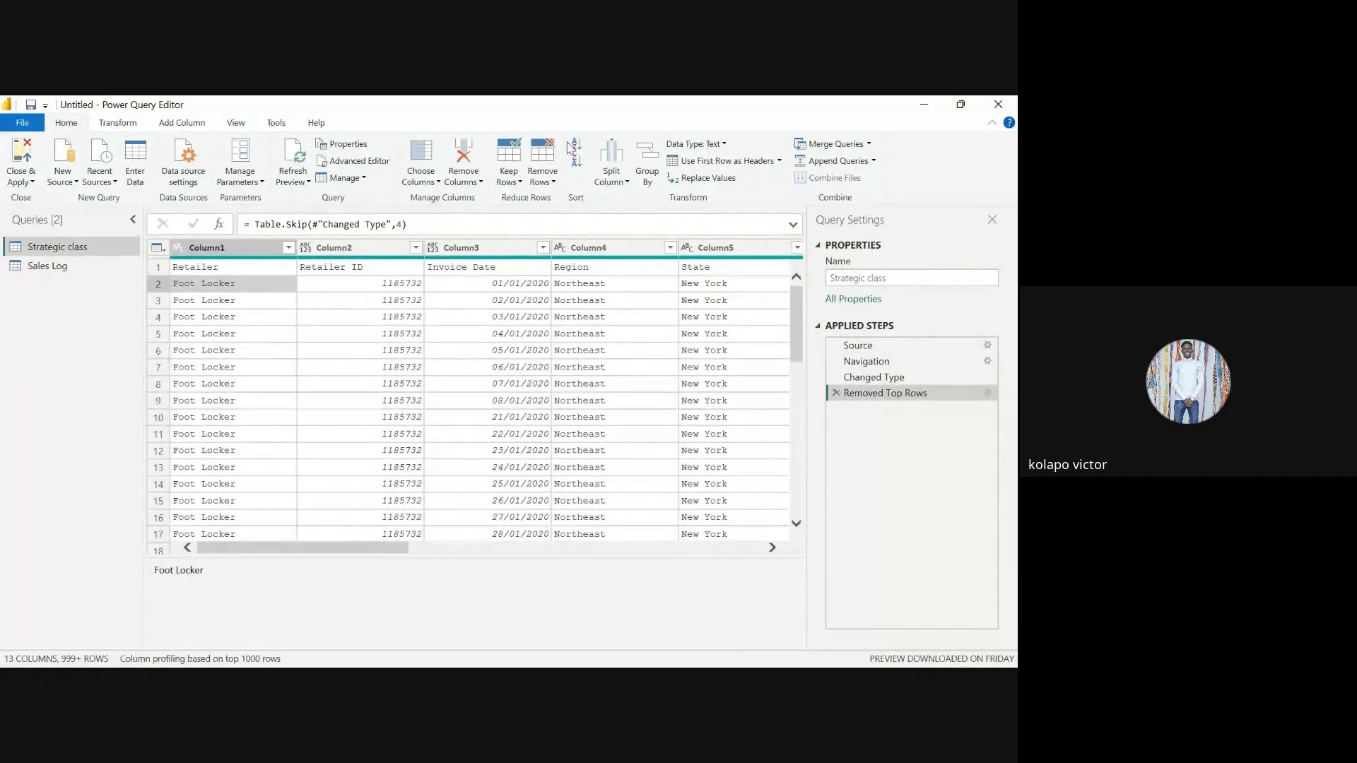
Split Column1 of the Strategic class query by delimiter, using Space at each occurrence of the delimiter
{"action": "left_click", "coordinate": [627, 183]}
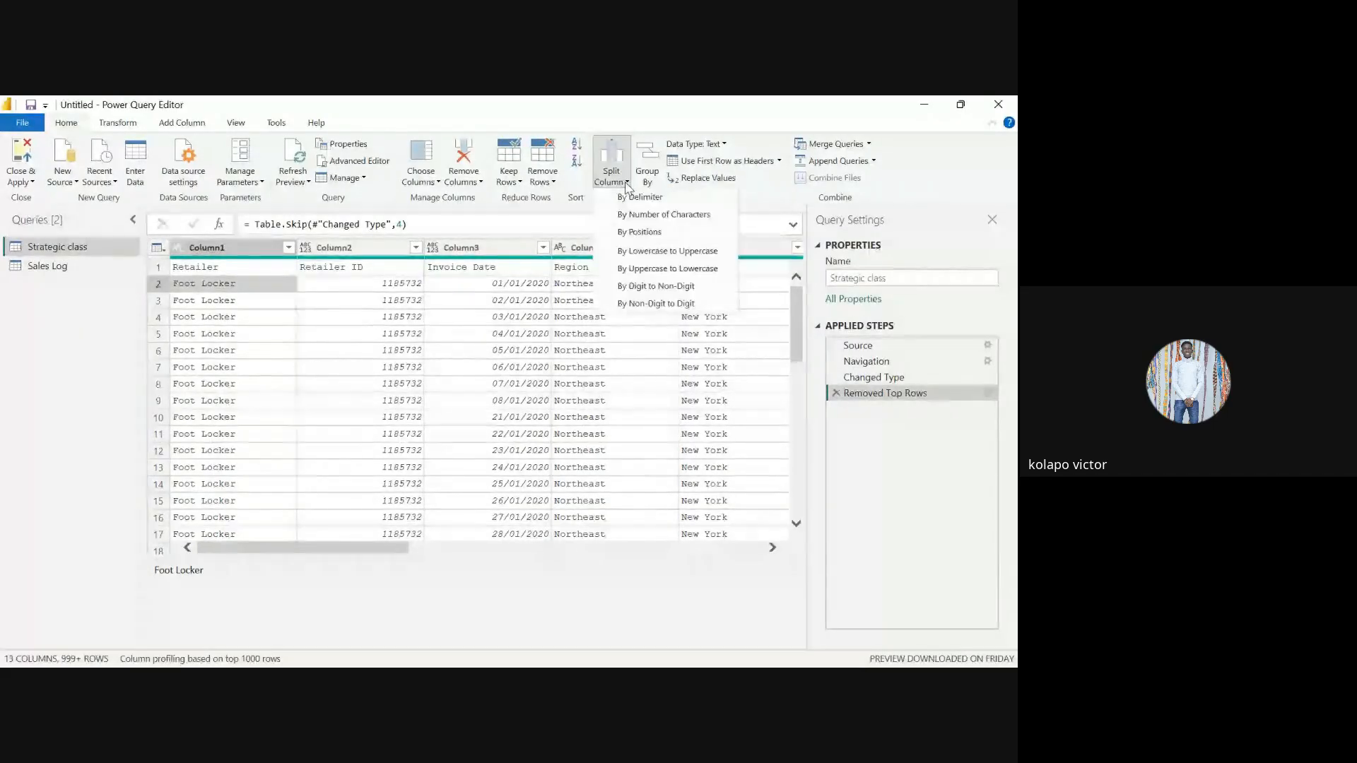
{"action": "left_click", "coordinate": [492, 328]}
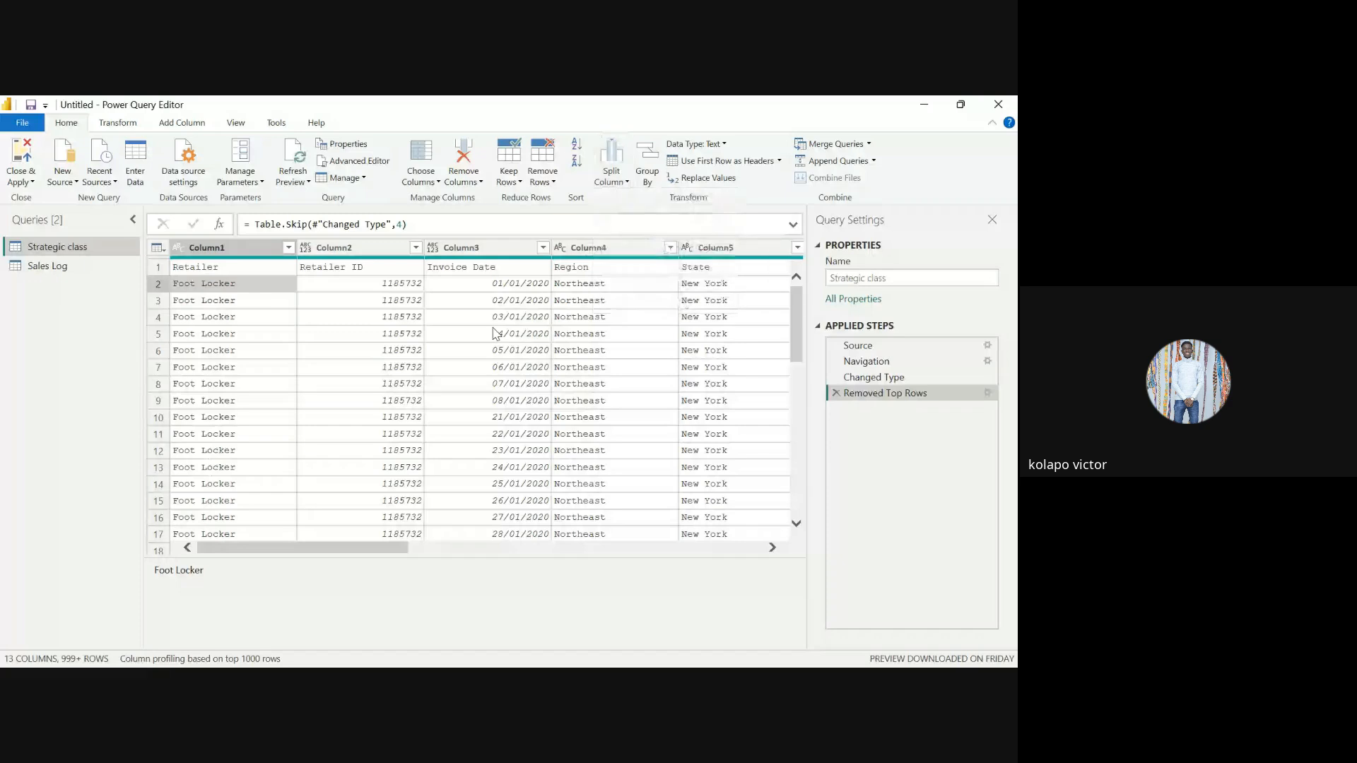
{"action": "left_click", "coordinate": [241, 249]}
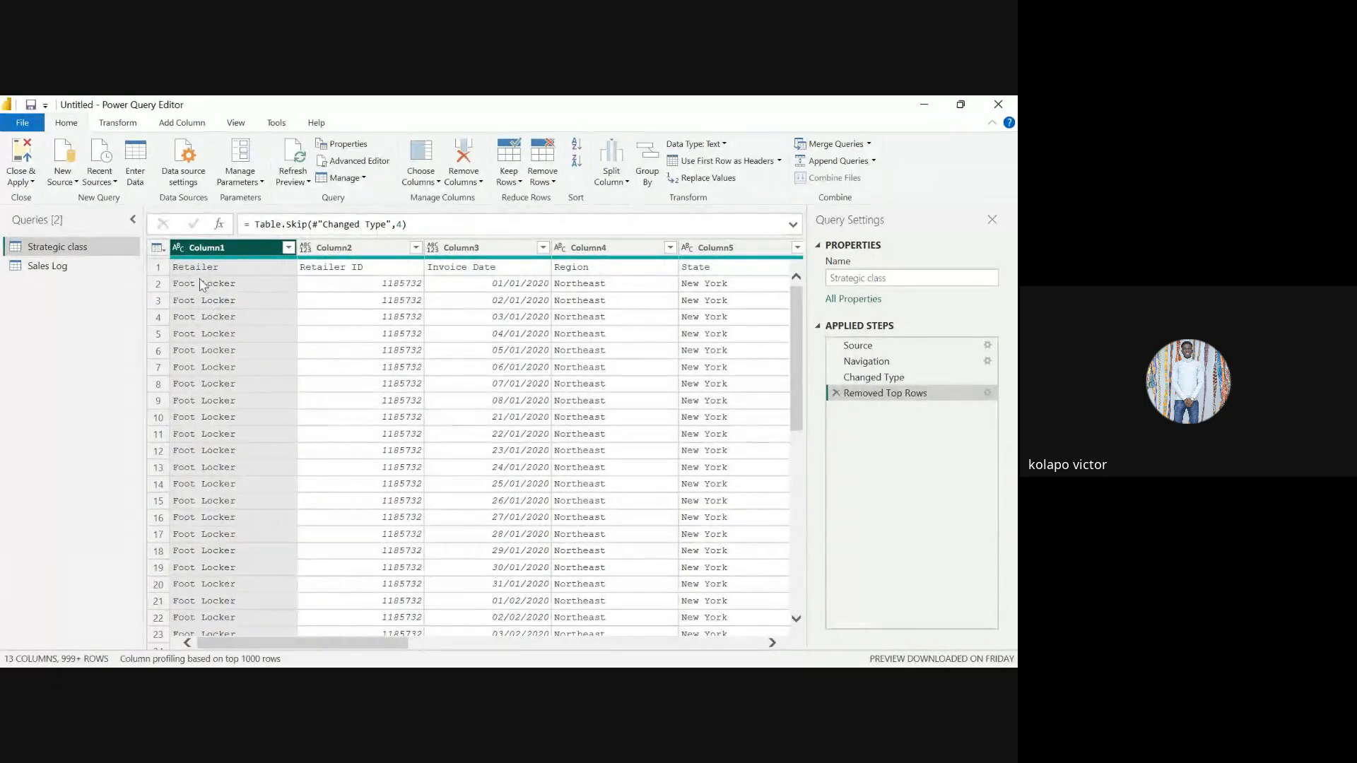
{"action": "left_click", "coordinate": [612, 178]}
{"action": "left_click", "coordinate": [671, 202]}
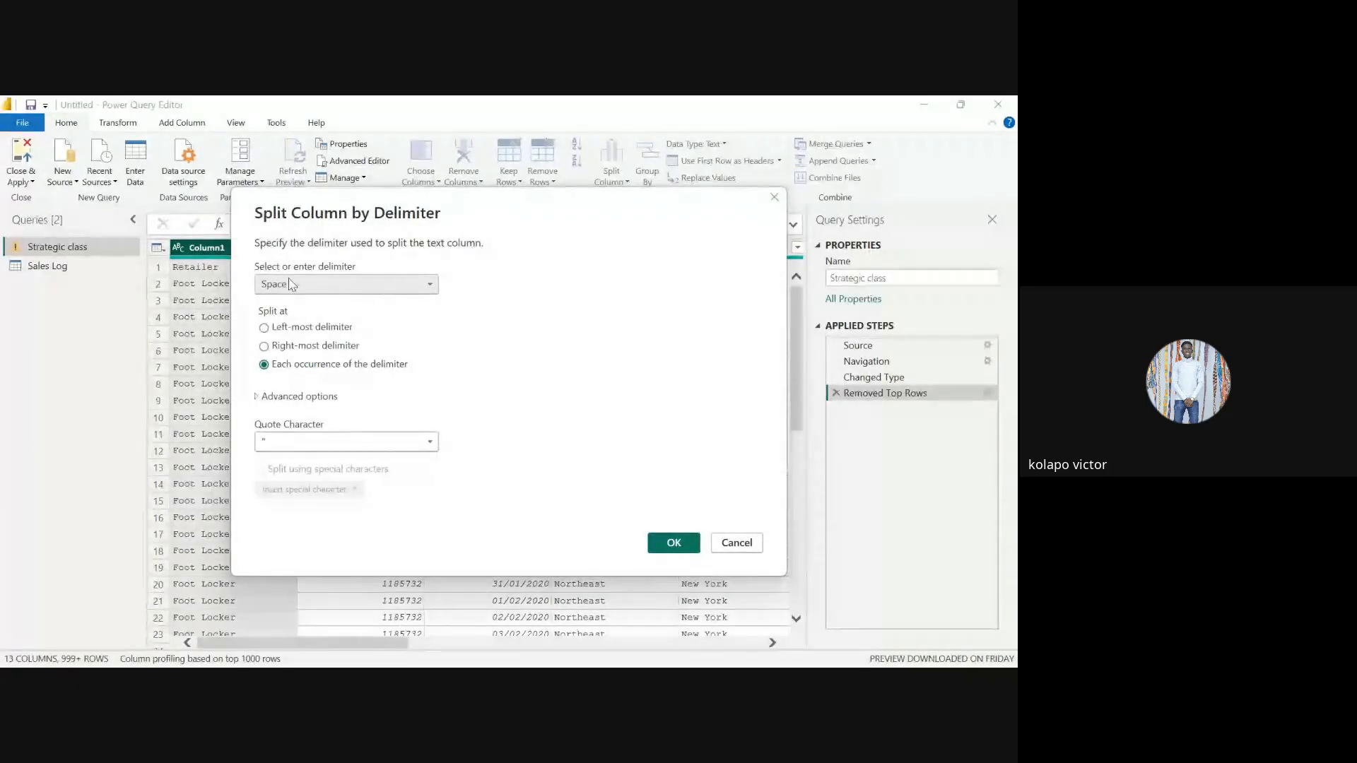
{"action": "left_click", "coordinate": [290, 284]}
{"action": "left_click", "coordinate": [290, 367]}
{"action": "left_click", "coordinate": [680, 544]}
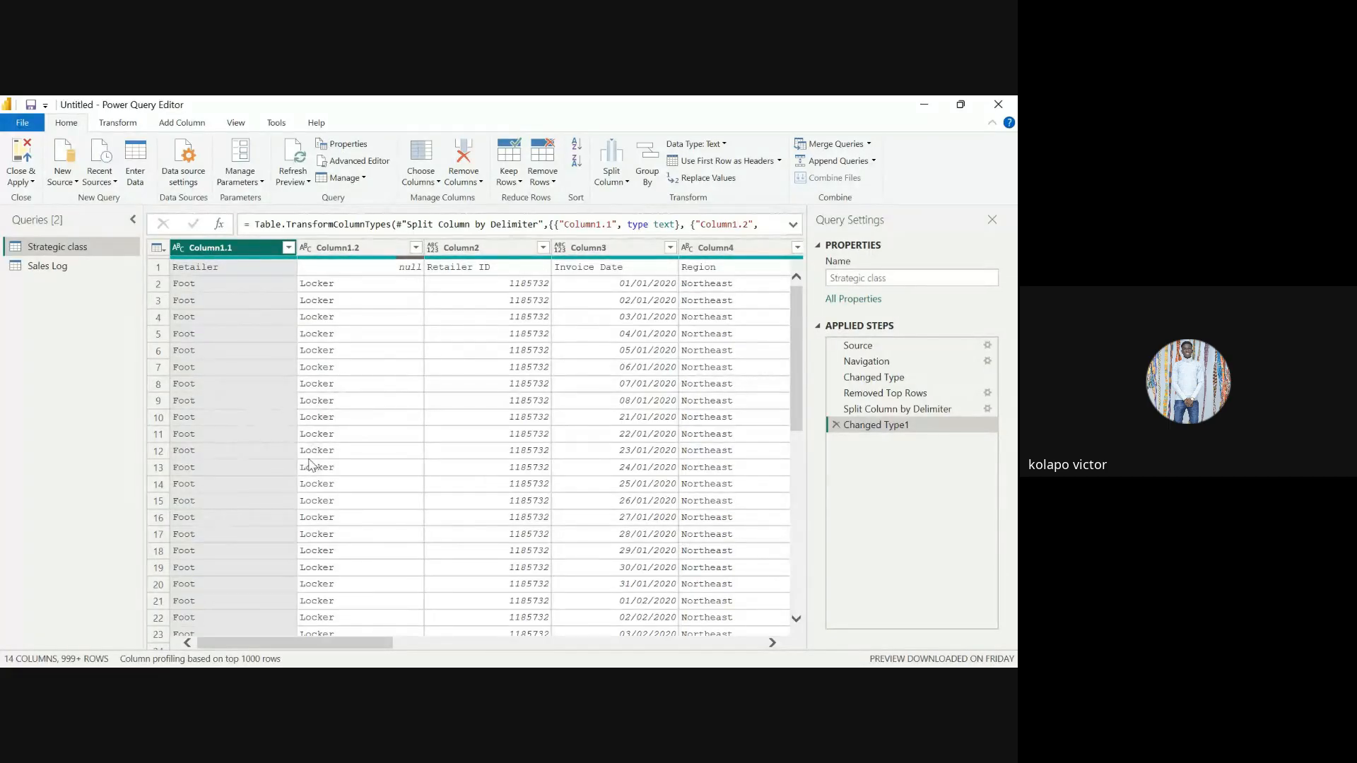
Look through the split retailer columns and undo the split by deleting the Changed Type1 and Split Column by Delimiter steps
{"action": "scroll", "coordinate": [309, 465], "scroll_direction": "down", "scroll_amount": 9}
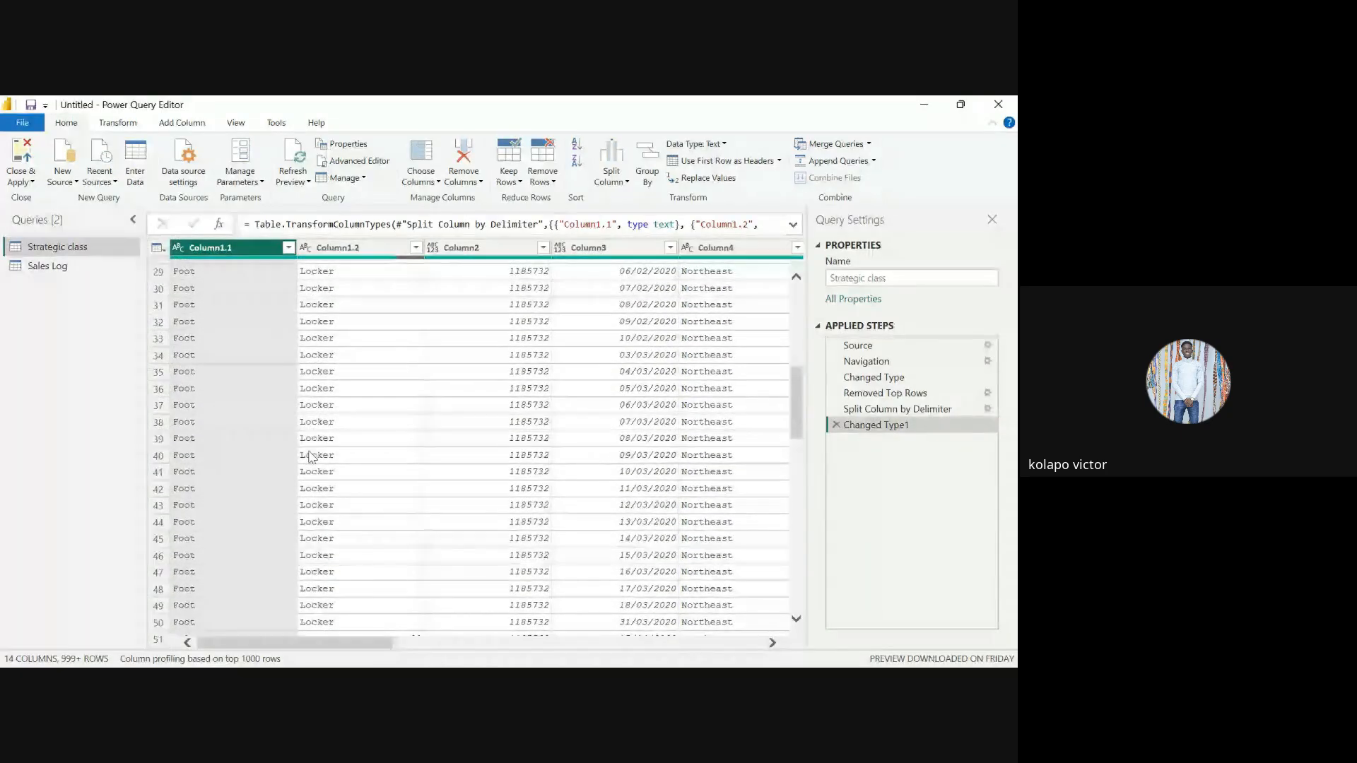
{"action": "scroll", "coordinate": [308, 457], "scroll_direction": "up", "scroll_amount": 9}
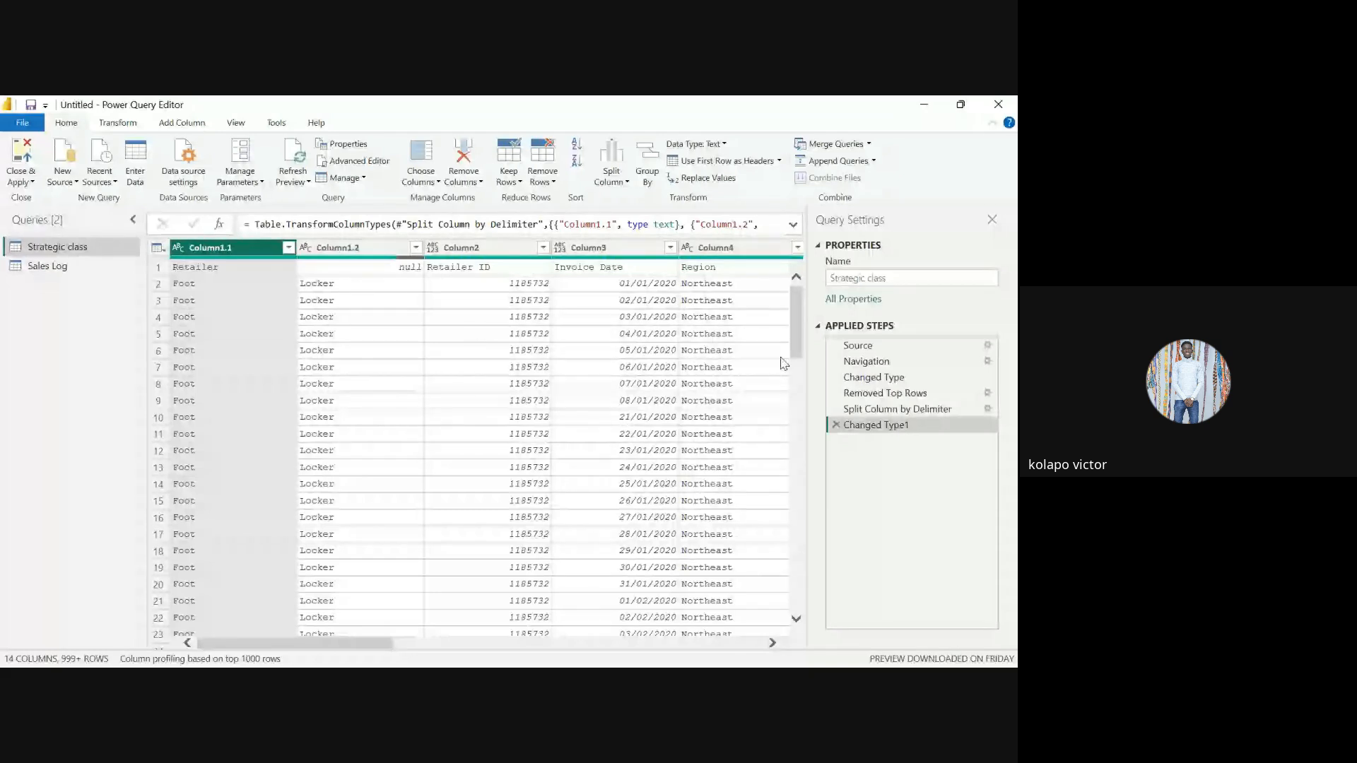
{"action": "left_click", "coordinate": [836, 425]}
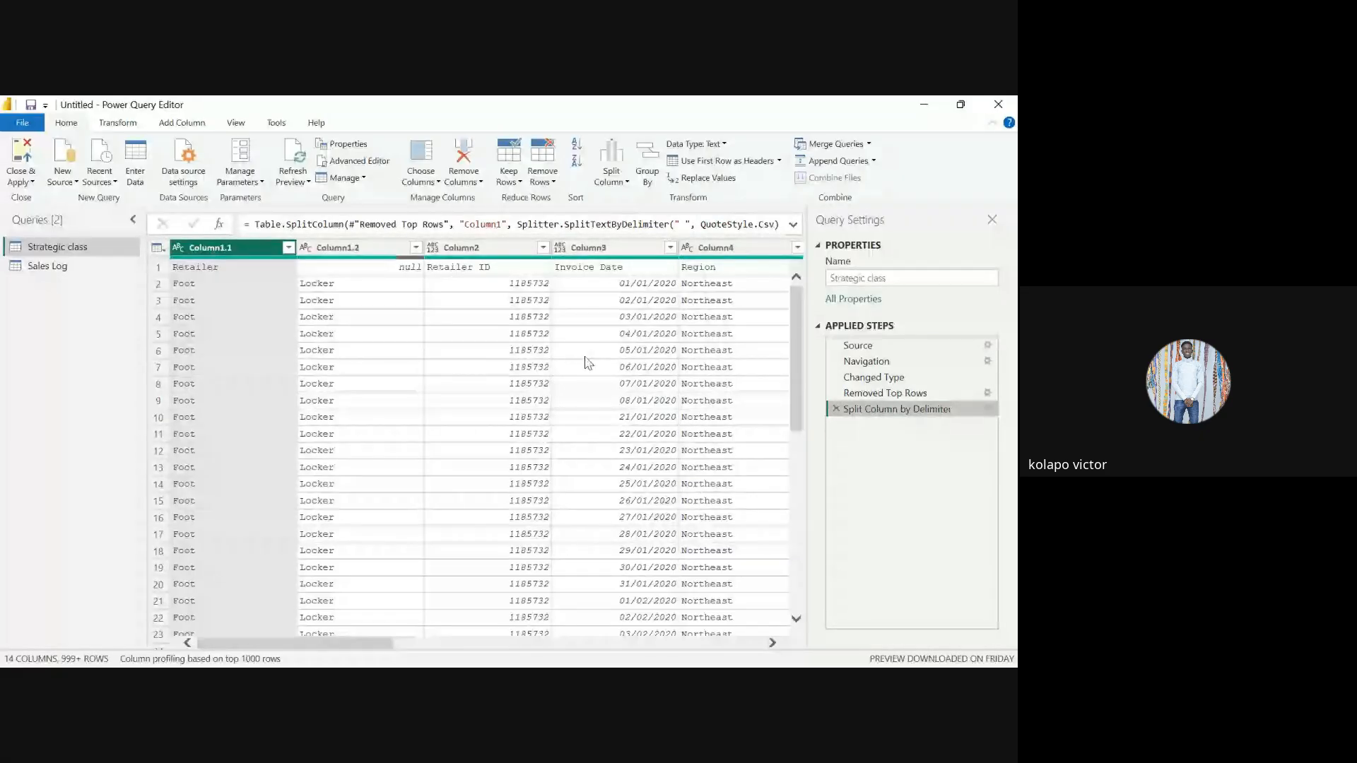
{"action": "left_click", "coordinate": [836, 410]}
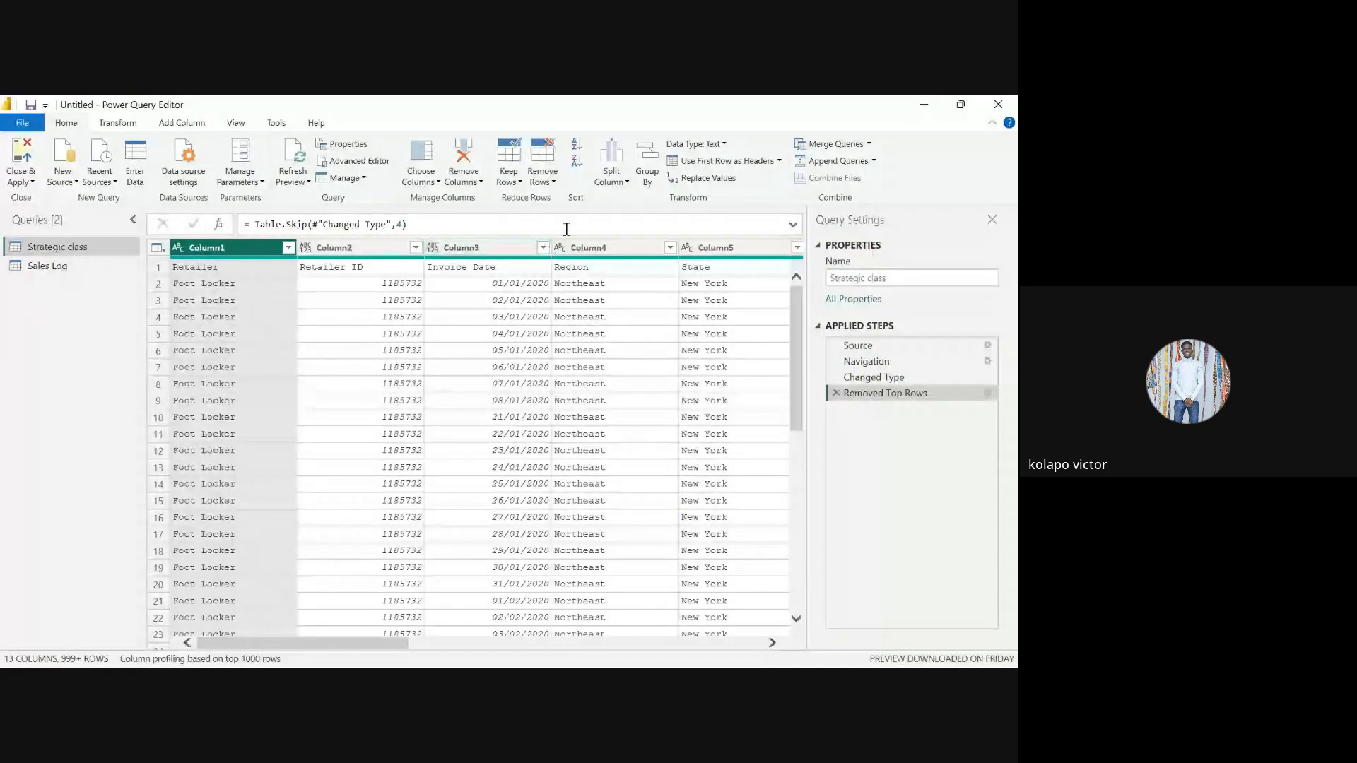
Review the Group By settings for Column1 and the list of retailers in its filter without applying anything
{"action": "left_click", "coordinate": [647, 177]}
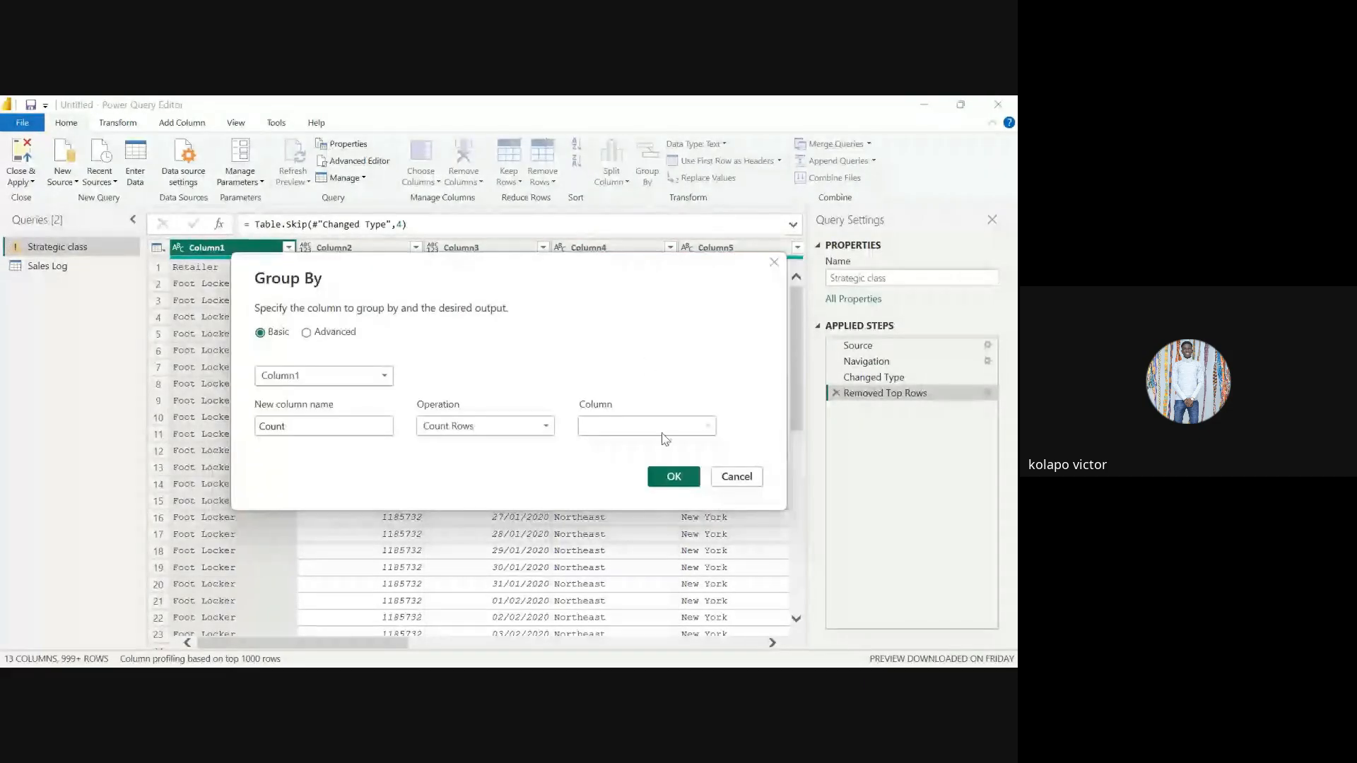
{"action": "left_click", "coordinate": [736, 476]}
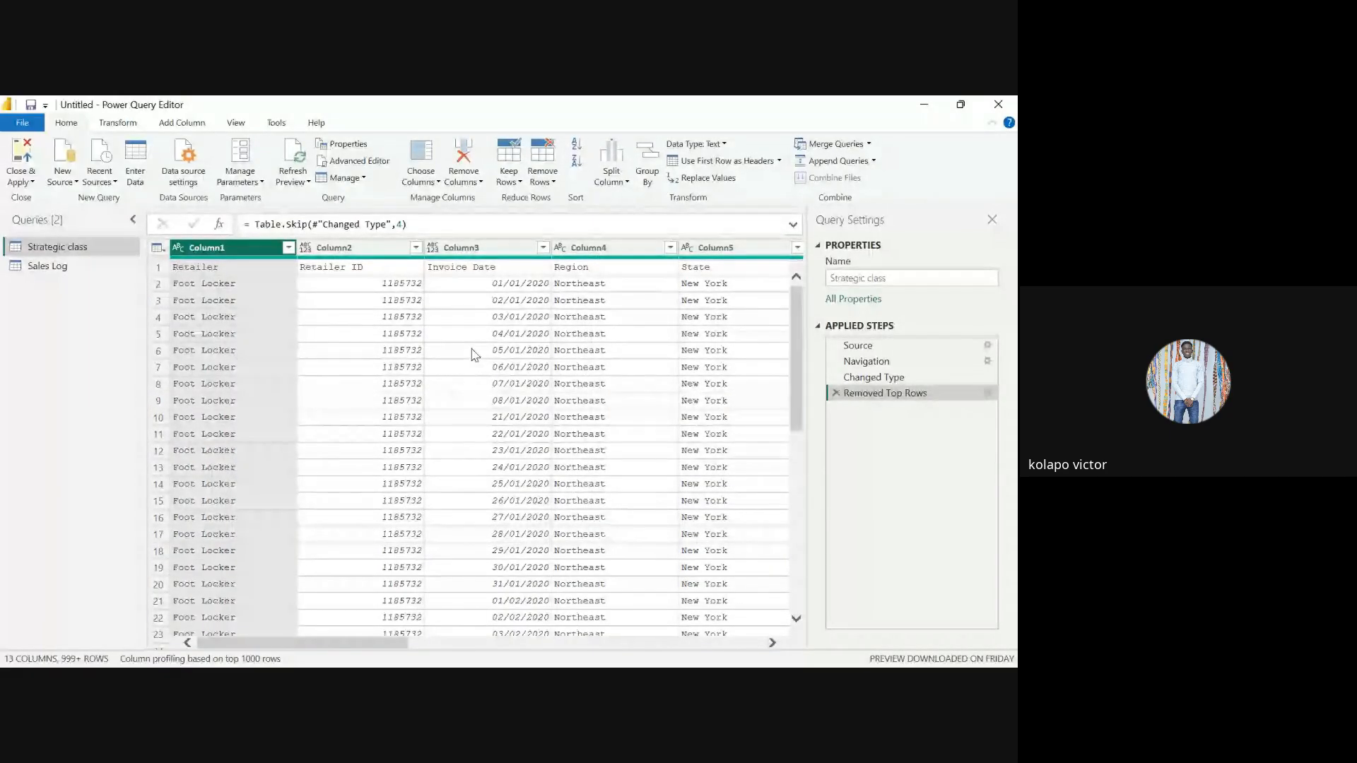
{"action": "left_click", "coordinate": [288, 247]}
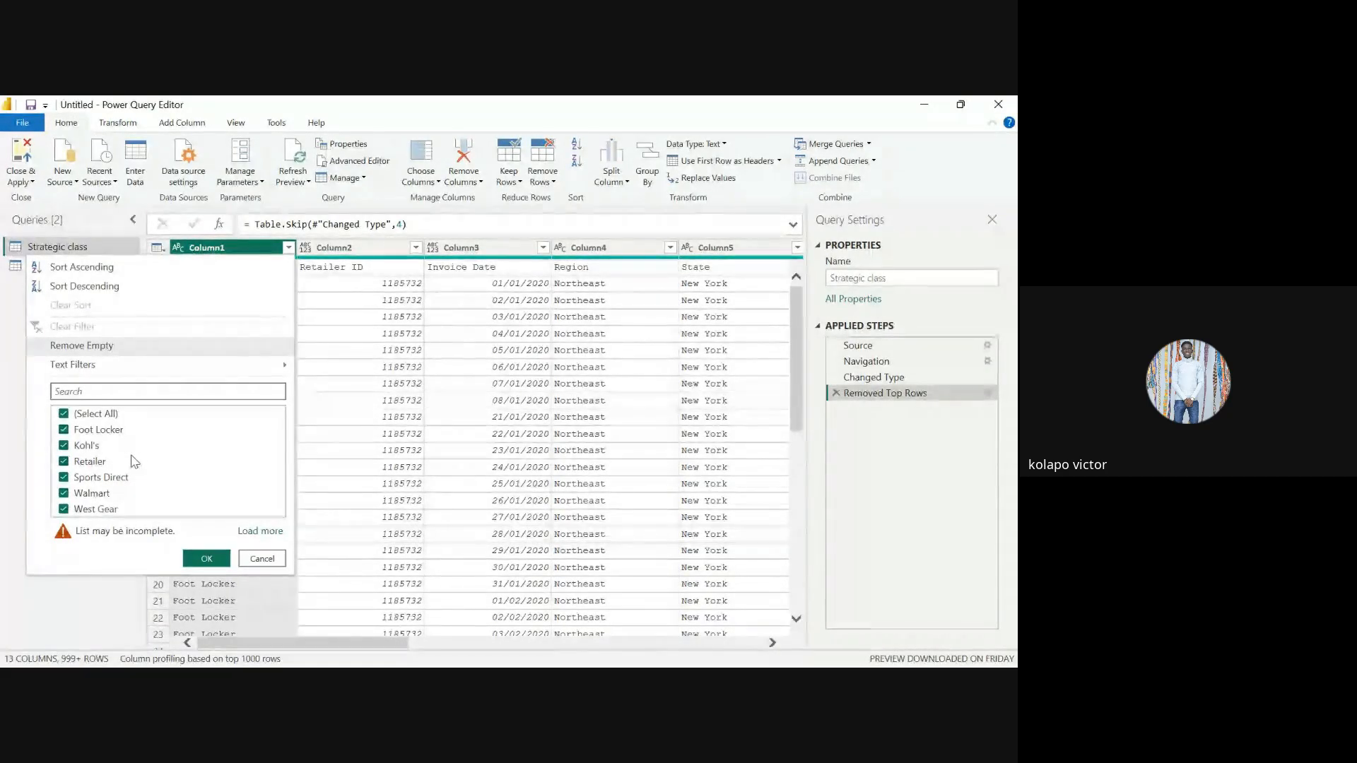
{"action": "left_click", "coordinate": [261, 558]}
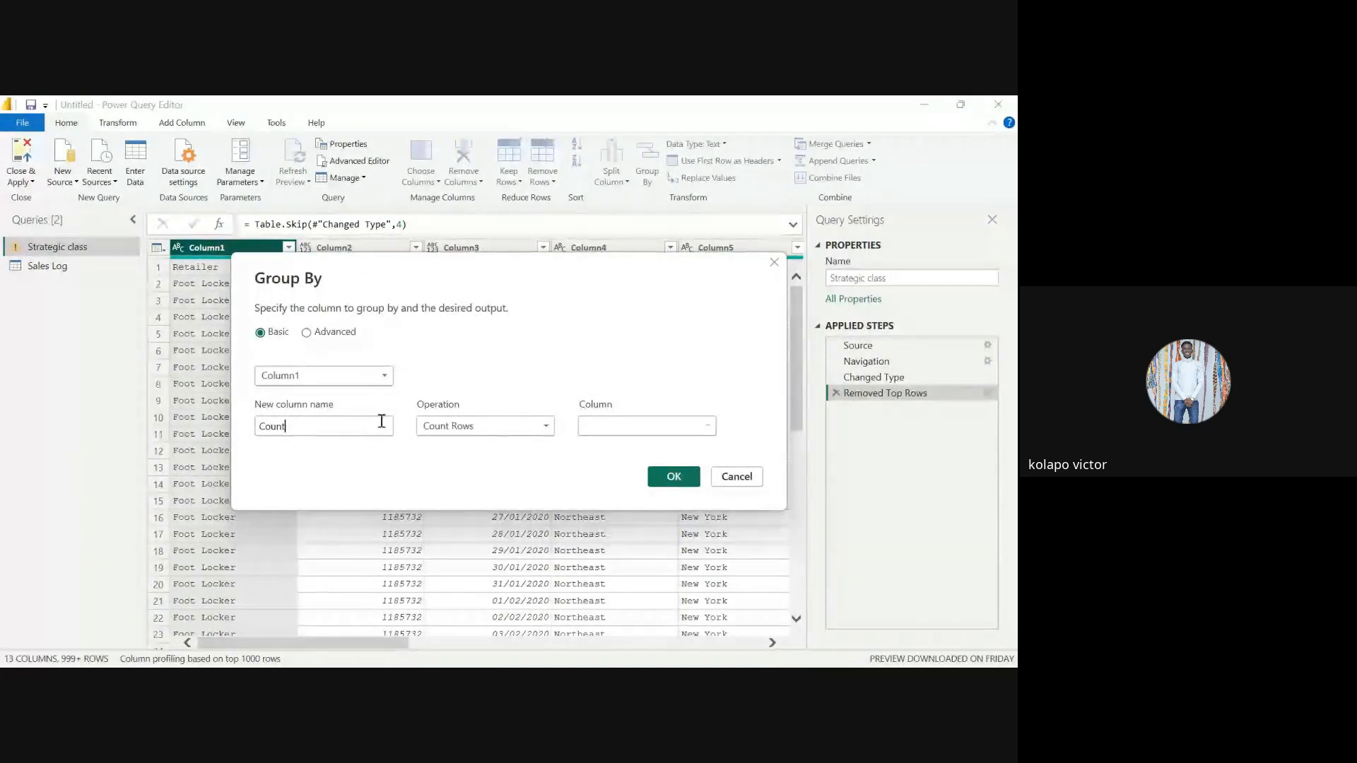
Group the rows by Column1 with a Count Rows column named Count, inspect the Foot Locker count, and delete the Grouped Rows step
{"action": "left_click", "coordinate": [670, 475]}
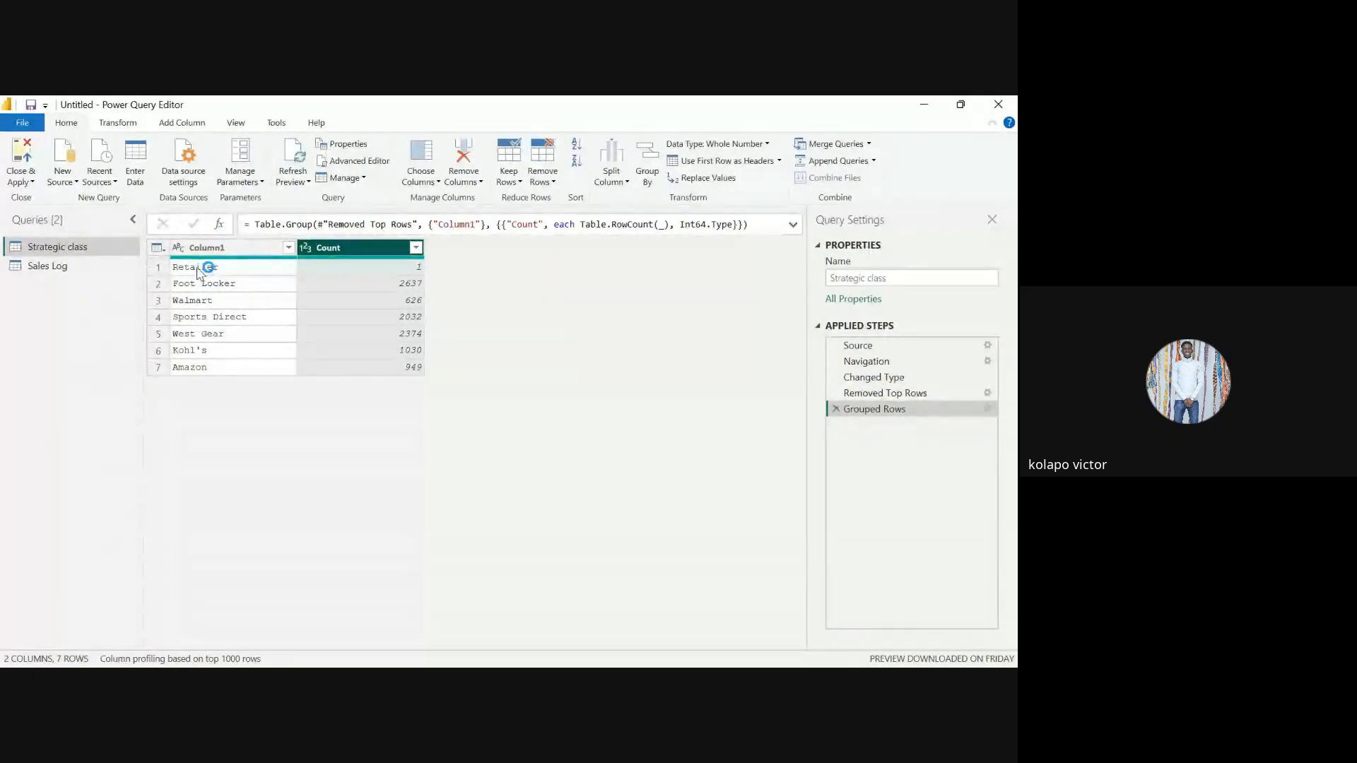
{"action": "left_click", "coordinate": [360, 272]}
{"action": "left_click", "coordinate": [221, 283]}
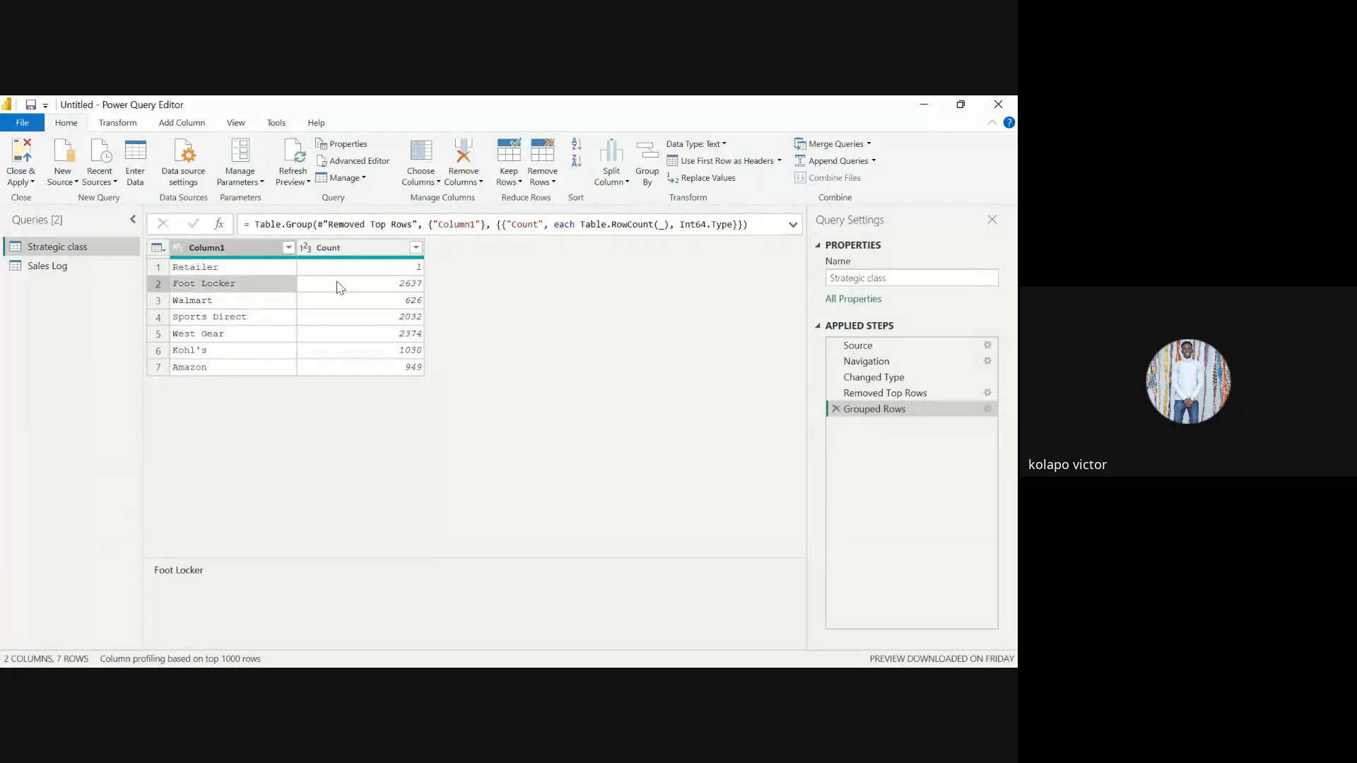
{"action": "left_click", "coordinate": [340, 284]}
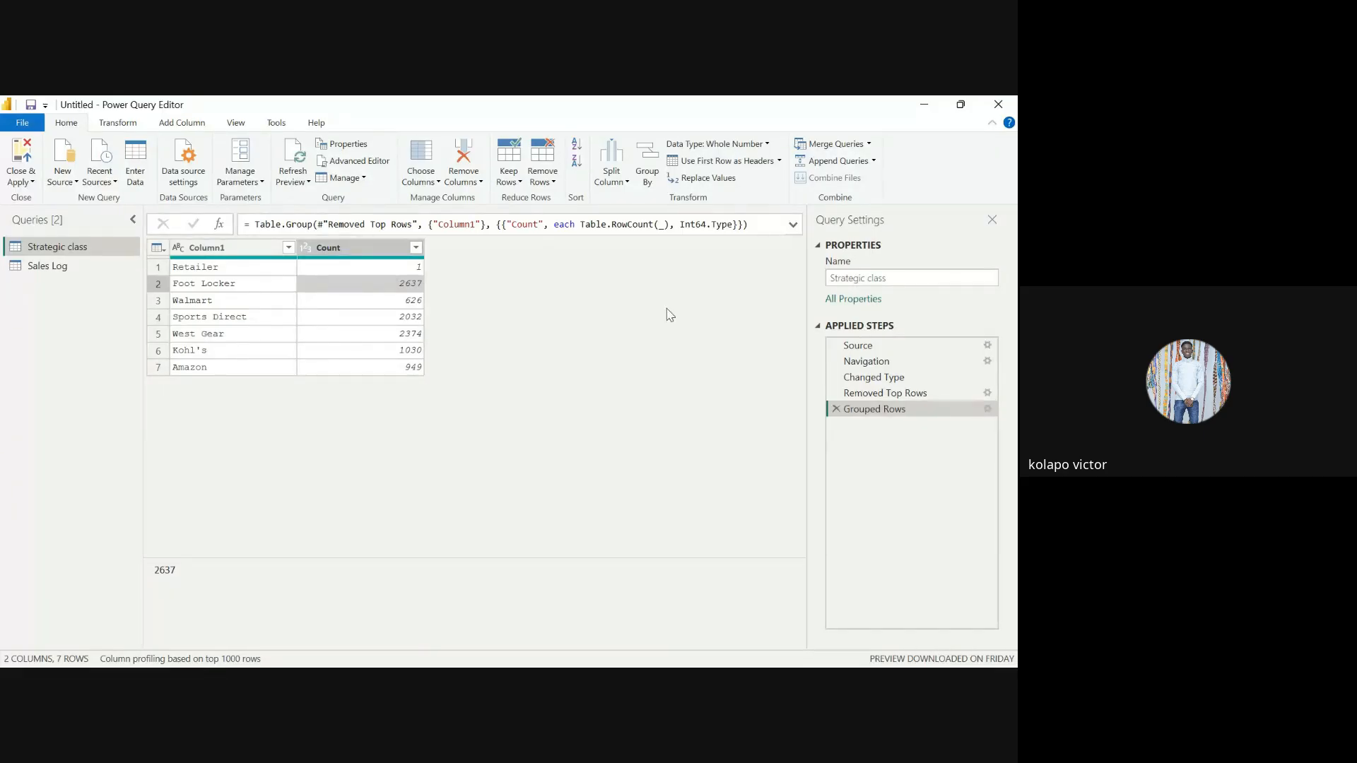
{"action": "left_click", "coordinate": [836, 409]}
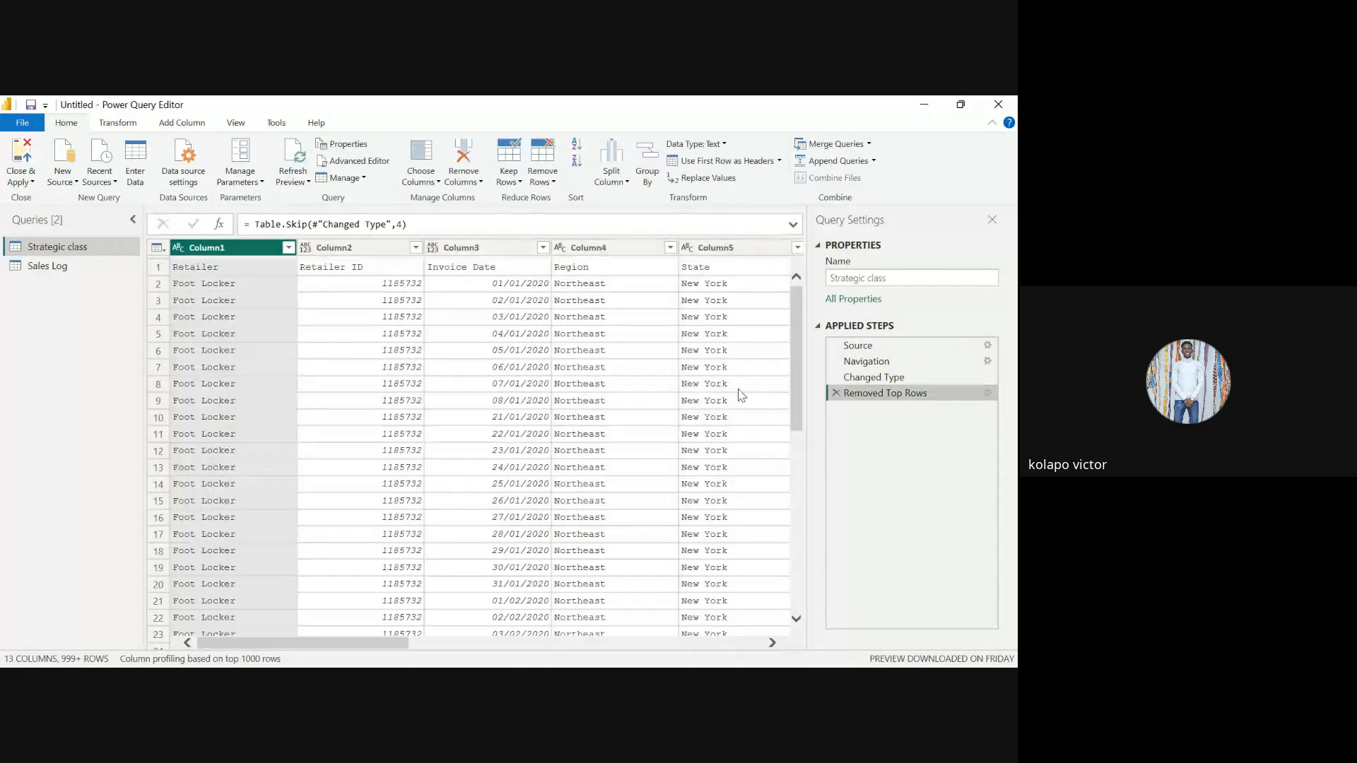
Set up a basic Group By on Column1 that uses the Sum operation on Column10
{"action": "scroll", "coordinate": [735, 389], "scroll_direction": "right", "scroll_amount": 1}
{"action": "scroll", "coordinate": [735, 389], "scroll_direction": "right", "scroll_amount": 5}
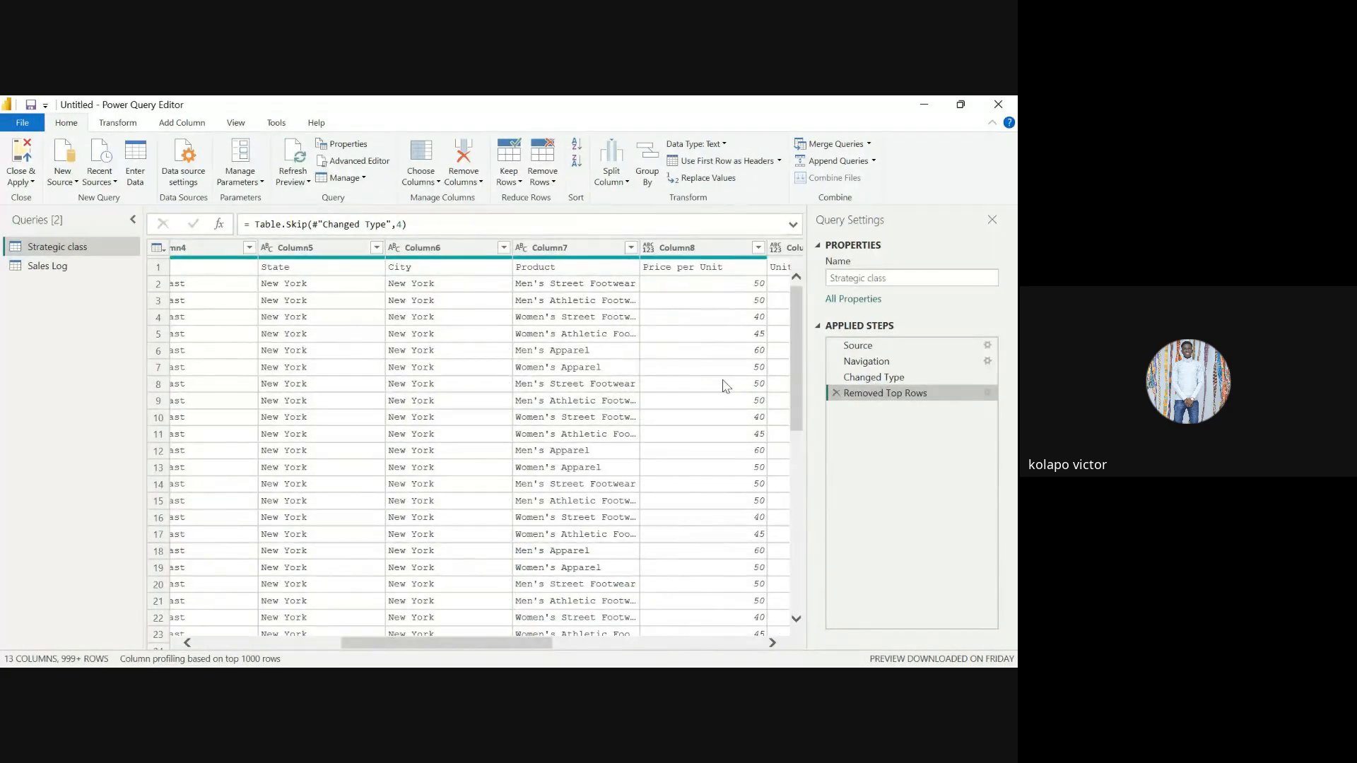
{"action": "scroll", "coordinate": [667, 263], "scroll_direction": "right", "scroll_amount": 1}
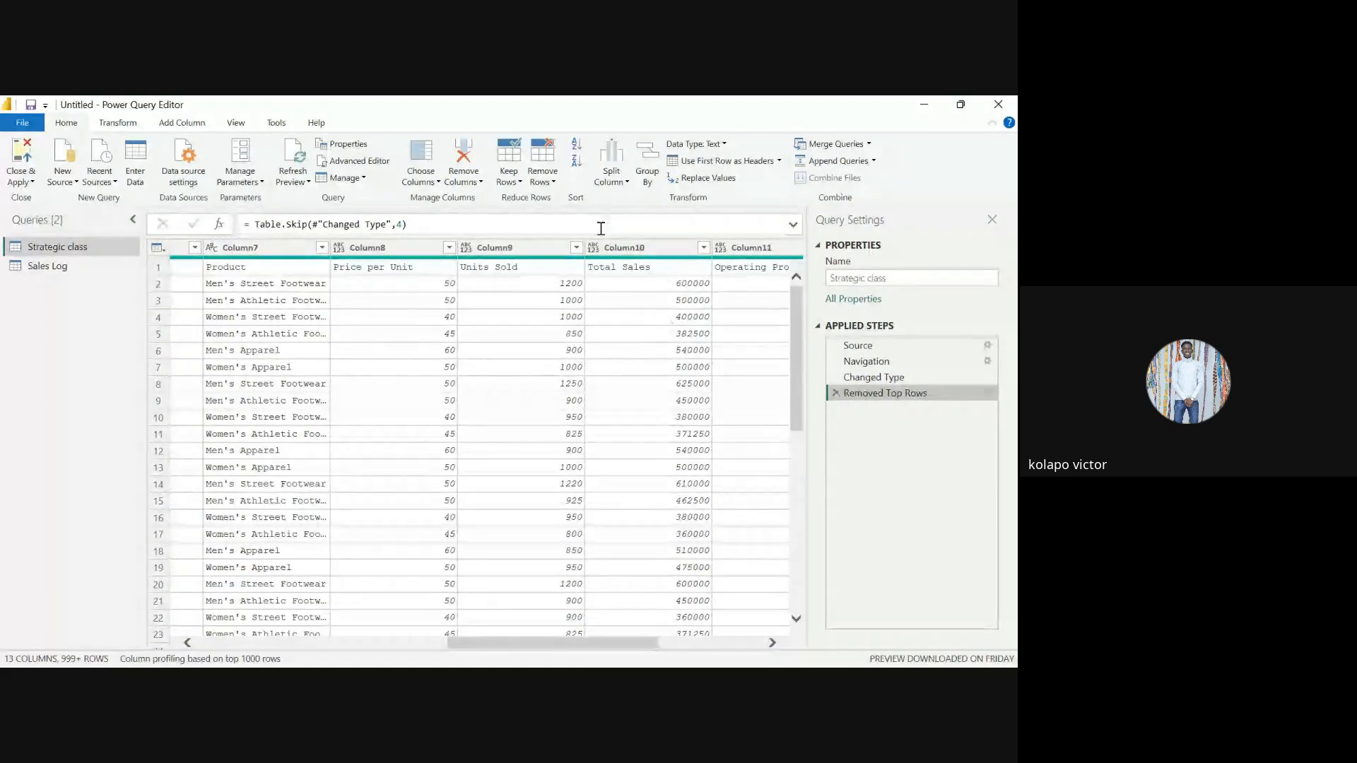
{"action": "left_click", "coordinate": [647, 163]}
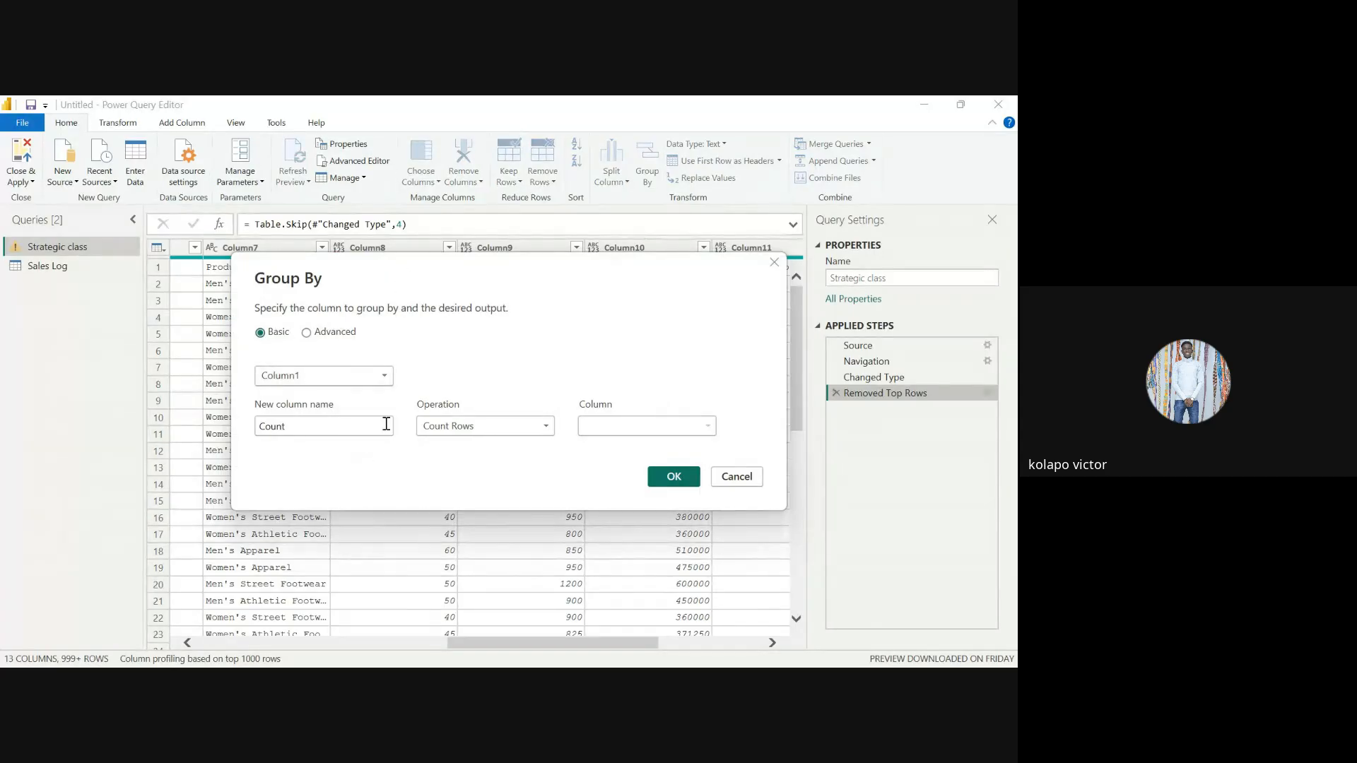
{"action": "left_click", "coordinate": [502, 428]}
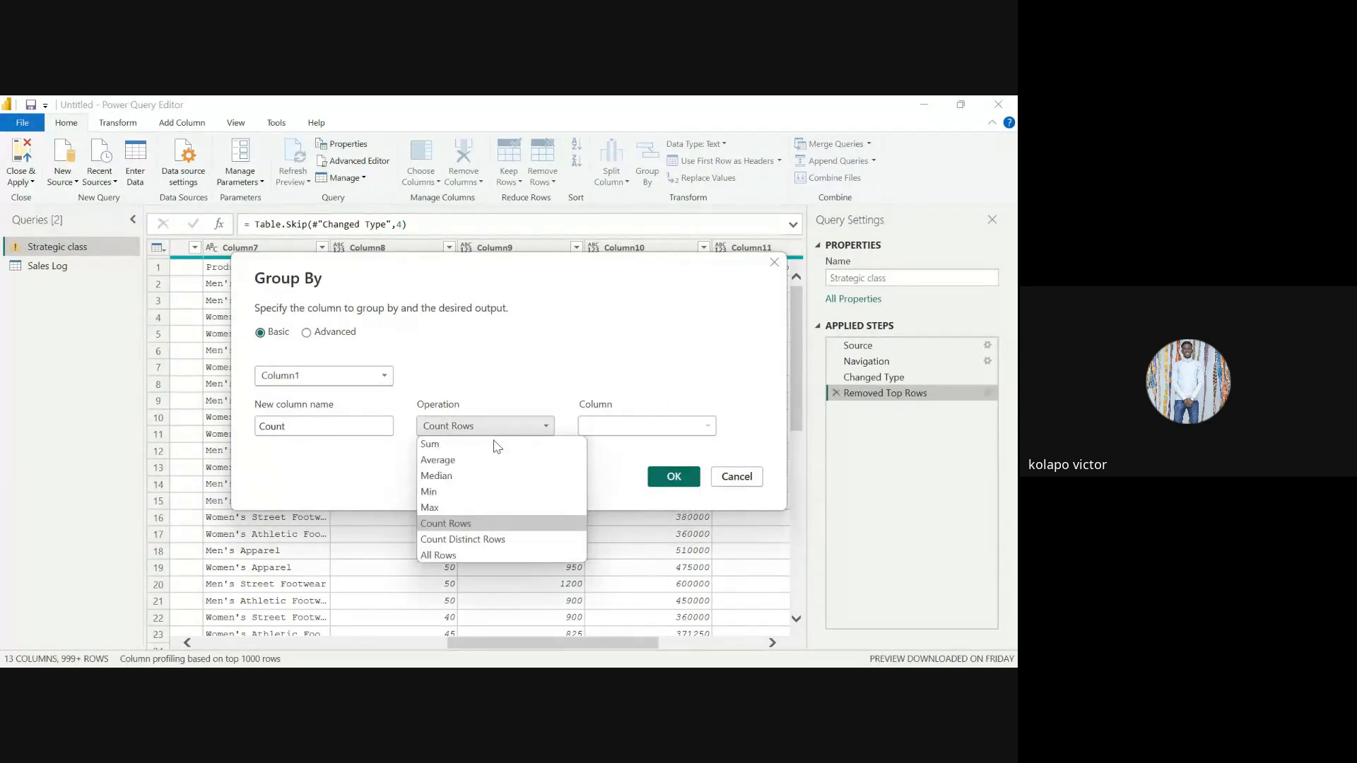
{"action": "left_click", "coordinate": [463, 445]}
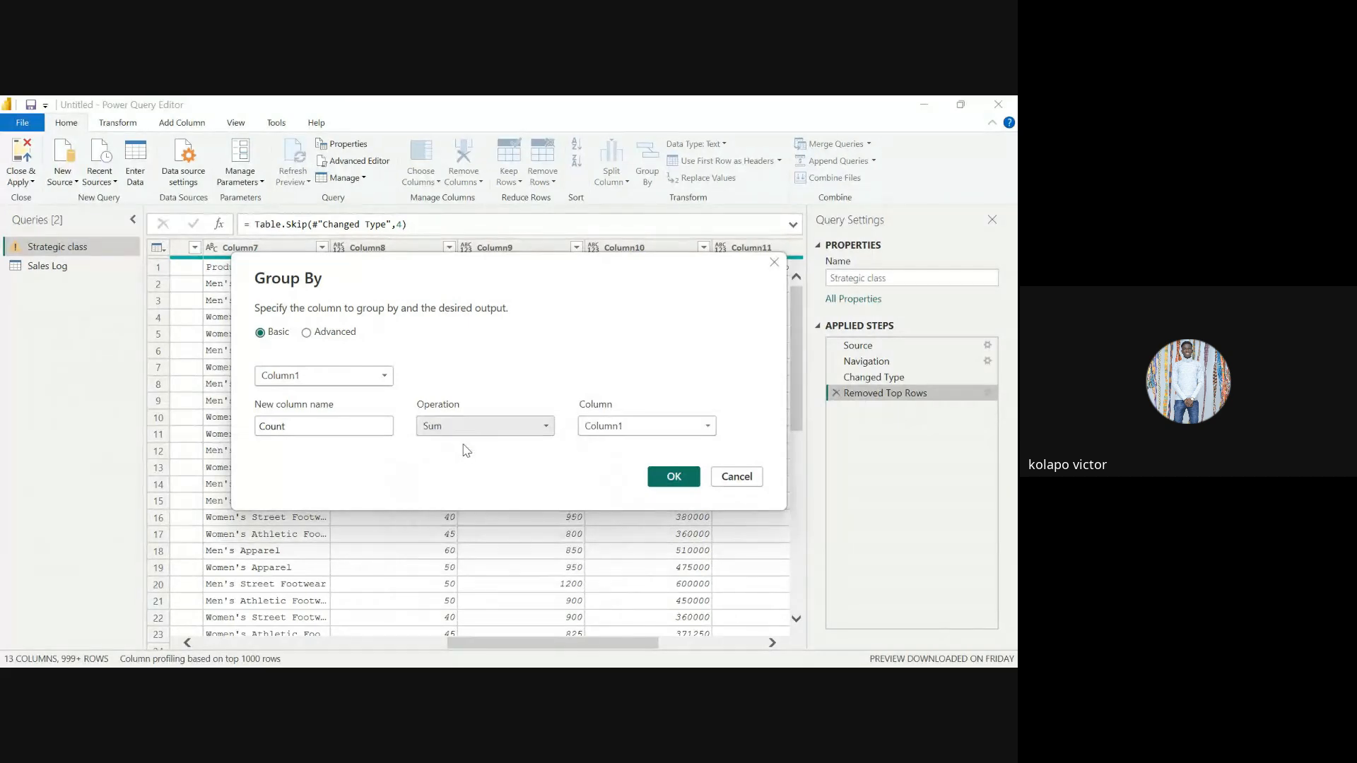
{"action": "left_click", "coordinate": [622, 428]}
{"action": "left_click_drag", "start_coordinate": [585, 291], "coordinate": [563, 324]}
{"action": "left_click", "coordinate": [597, 456]}
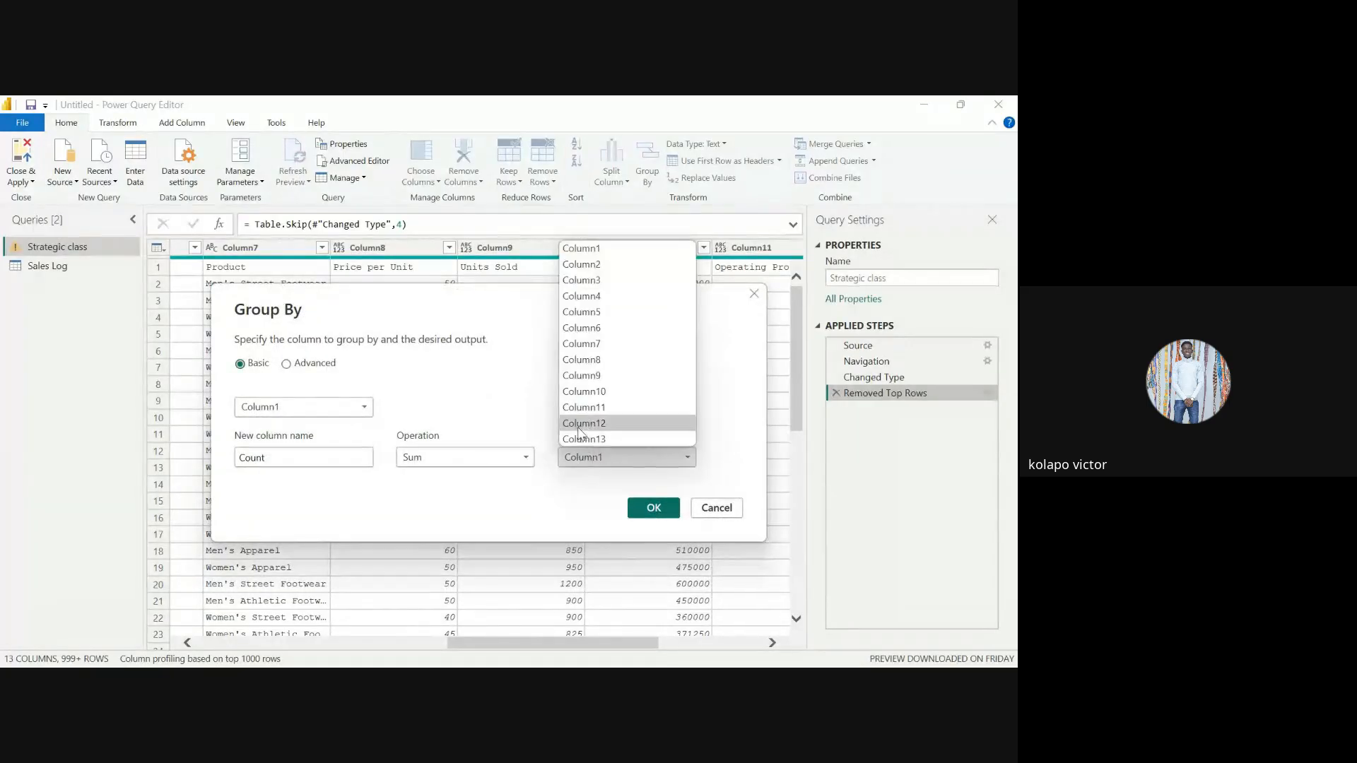
{"action": "left_click", "coordinate": [592, 400]}
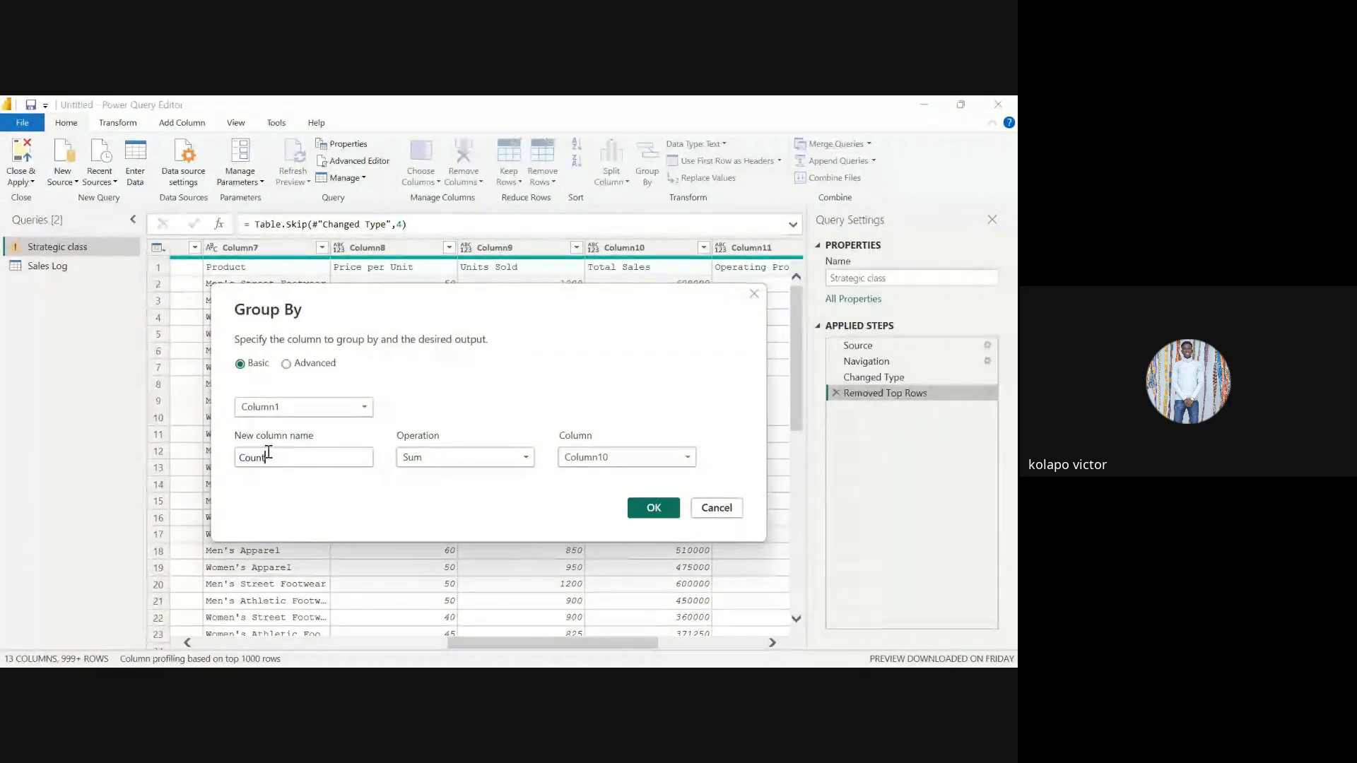
Name the new grouped column Sales and apply the grouping
{"action": "double_click", "coordinate": [244, 455]}
{"action": "type", "text": "S"}
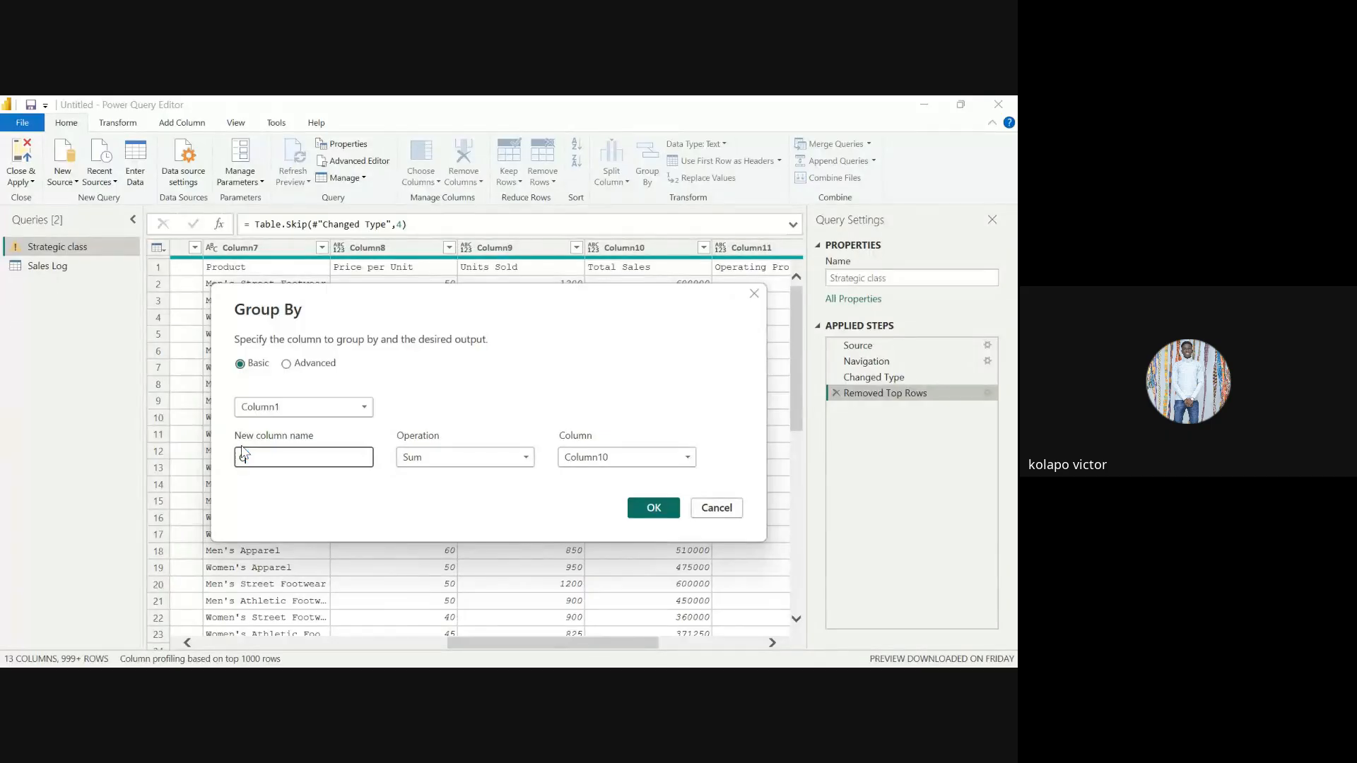
{"action": "key", "text": "BackSpace"}
{"action": "type", "text": "Sales"}
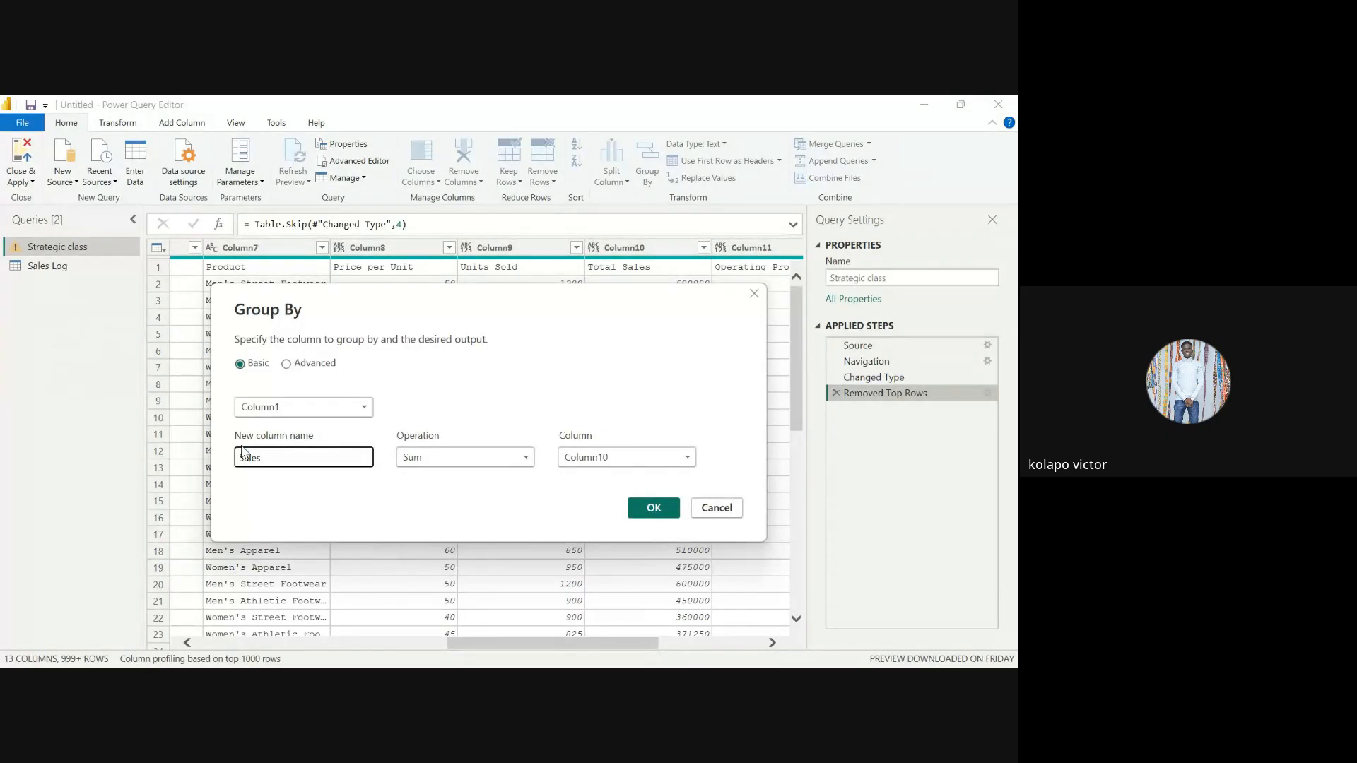
{"action": "left_click", "coordinate": [645, 509]}
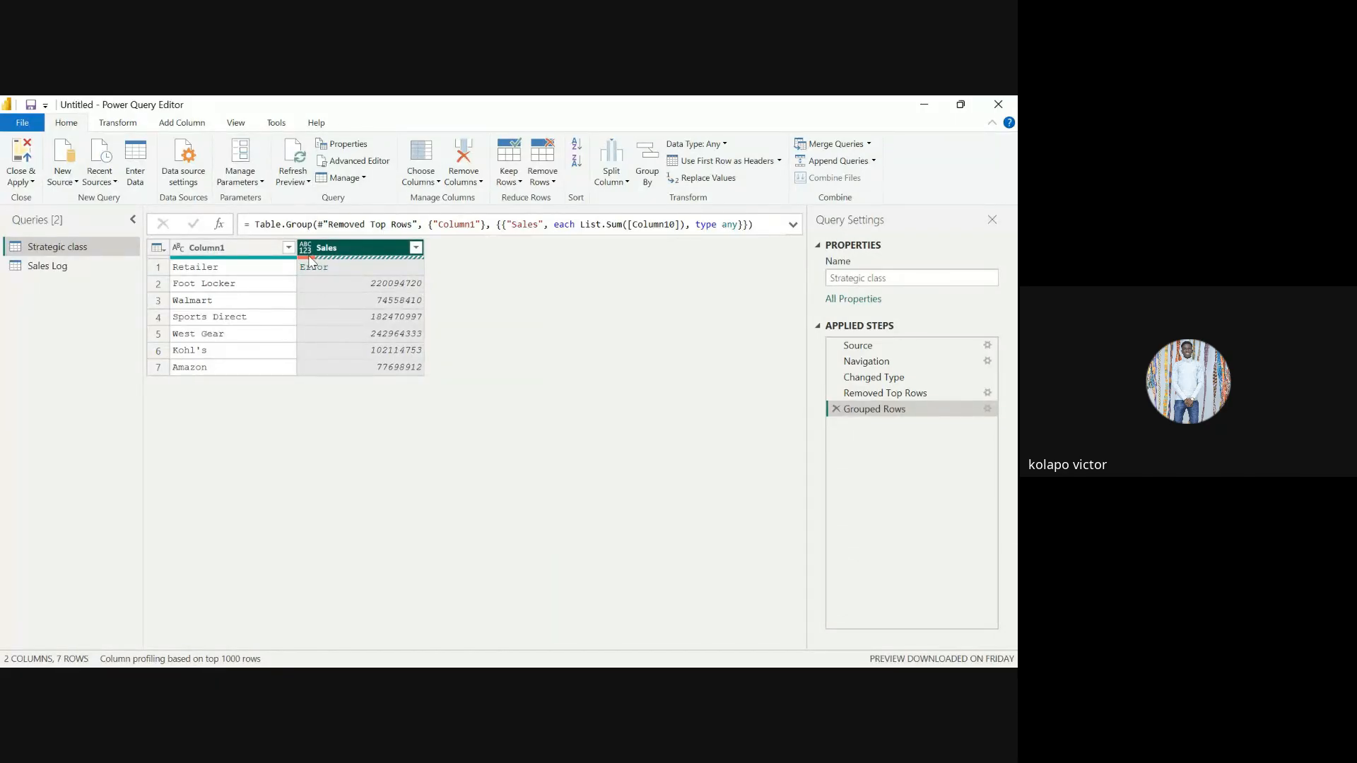
Change the Sales column to Fixed decimal number, and delete the Changed Type1 and Grouped Rows steps
{"action": "mouse_move", "coordinate": [311, 263]}
{"action": "left_click", "coordinate": [306, 247]}
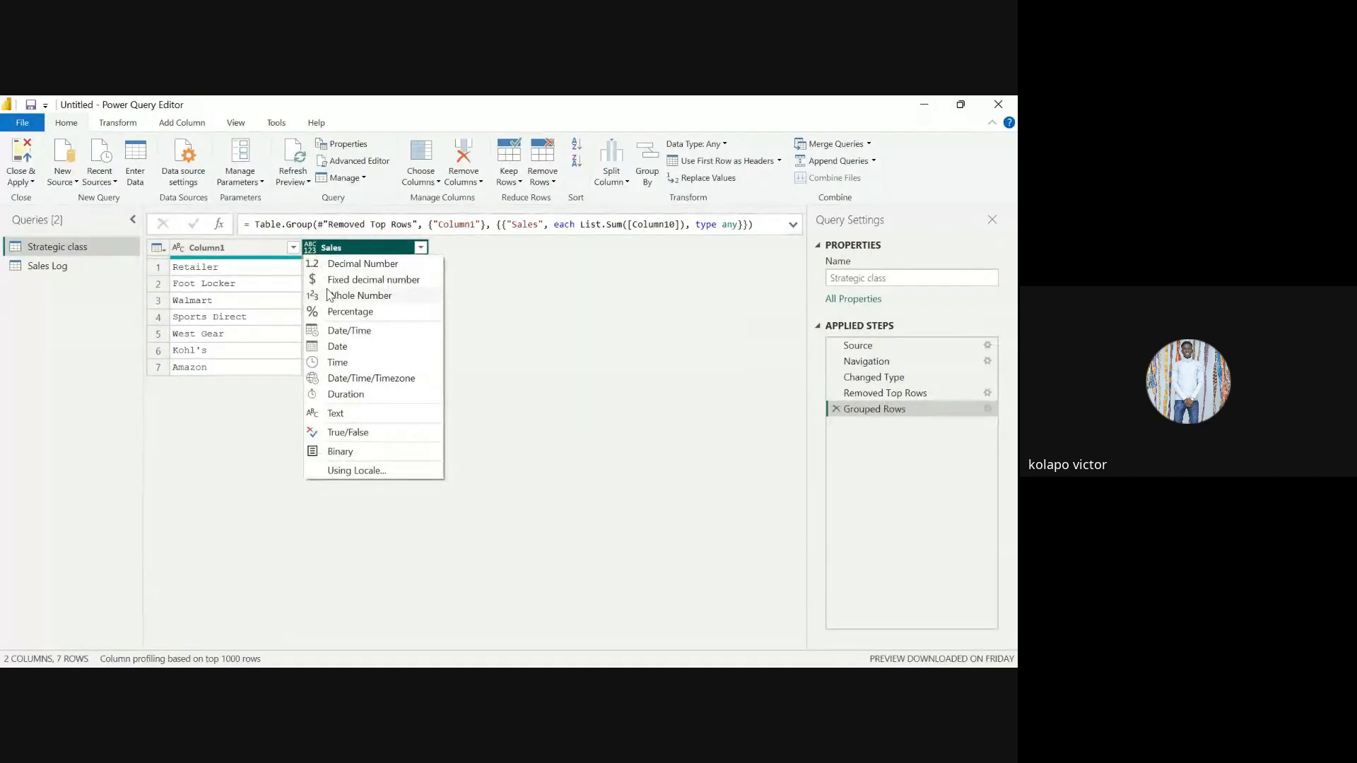
{"action": "left_click", "coordinate": [326, 280]}
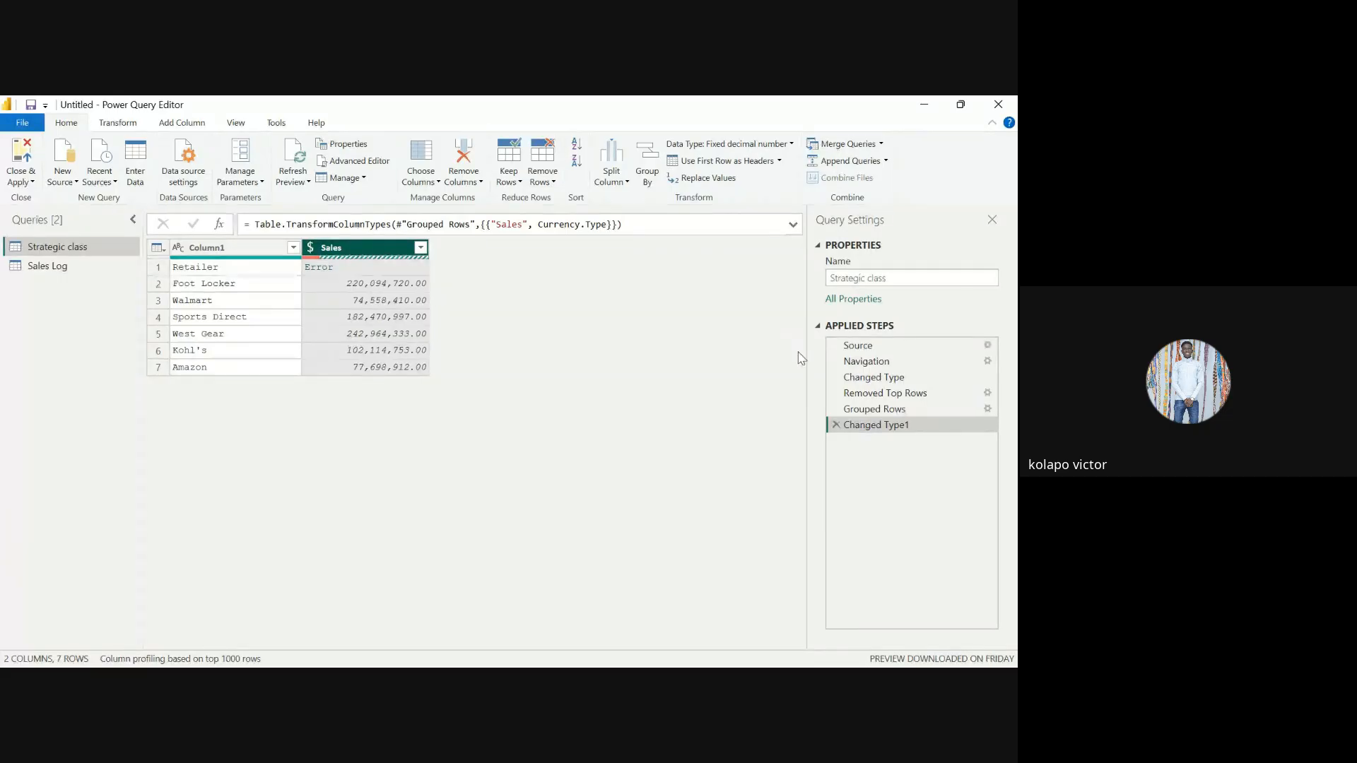
{"action": "left_click", "coordinate": [835, 424]}
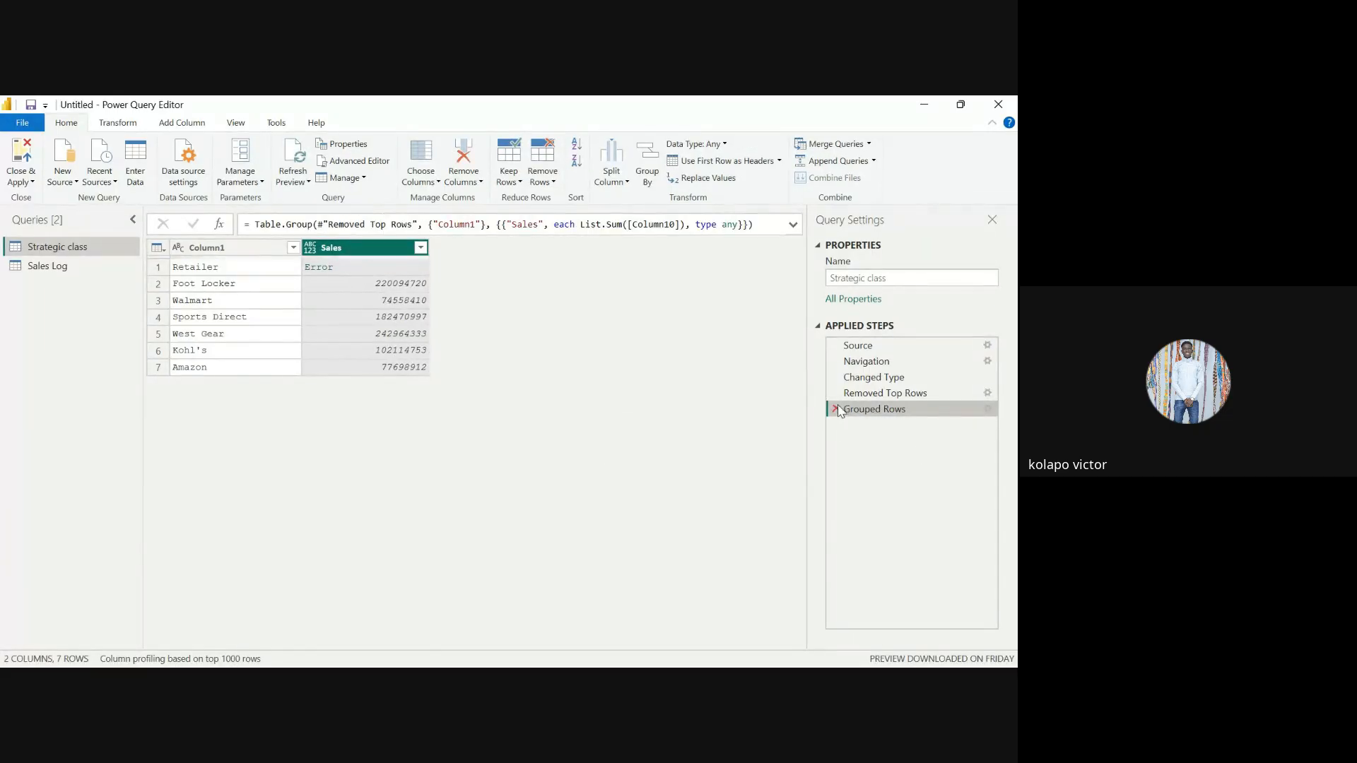
{"action": "left_click", "coordinate": [835, 409]}
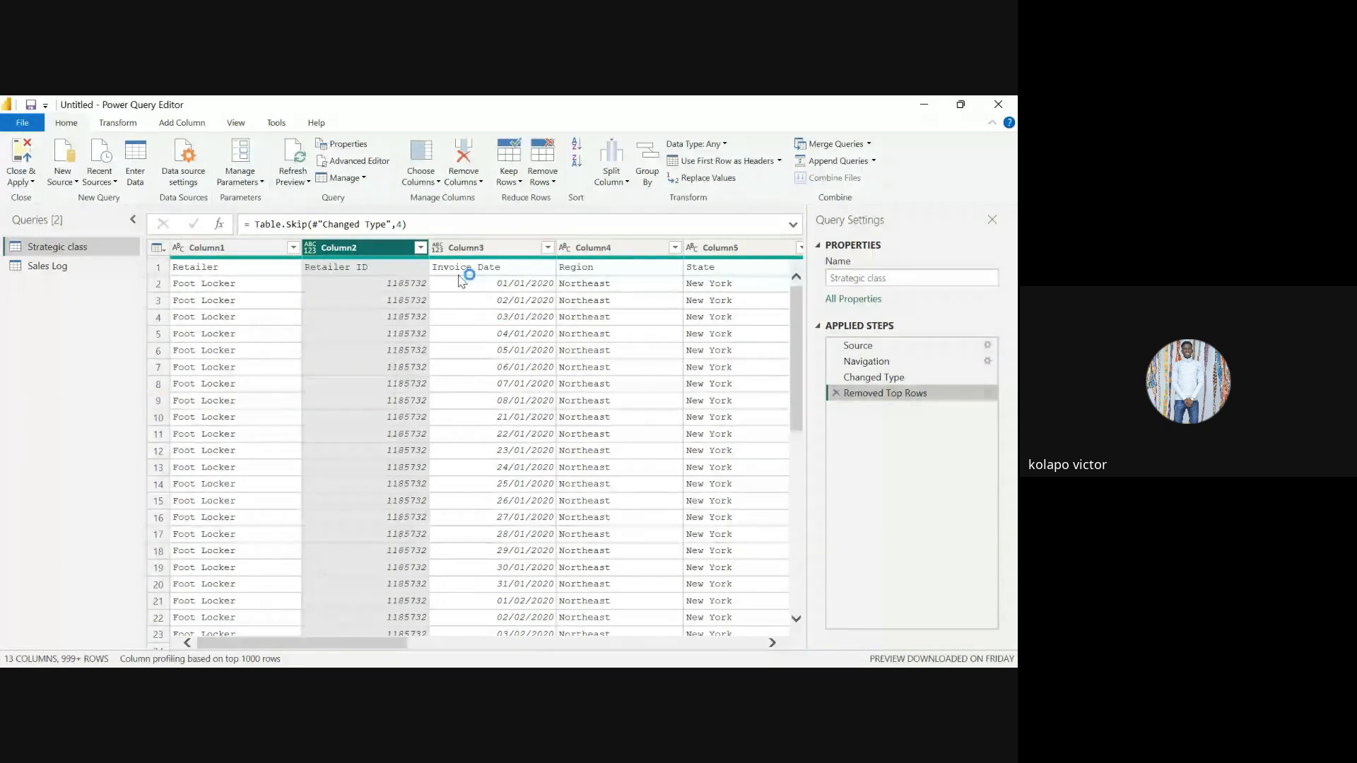
Review the data types available for Column2 without changing its type
{"action": "left_click", "coordinate": [696, 143]}
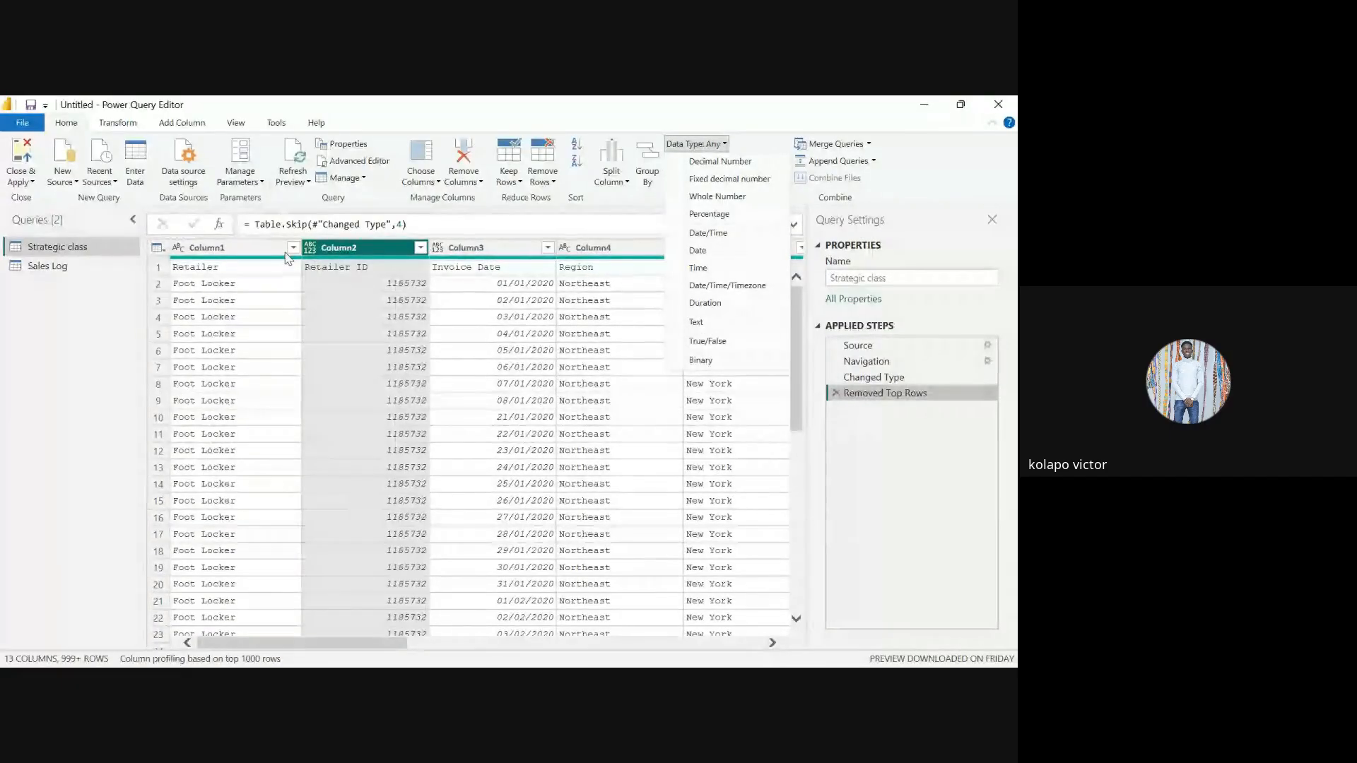
{"action": "left_click", "coordinate": [439, 325]}
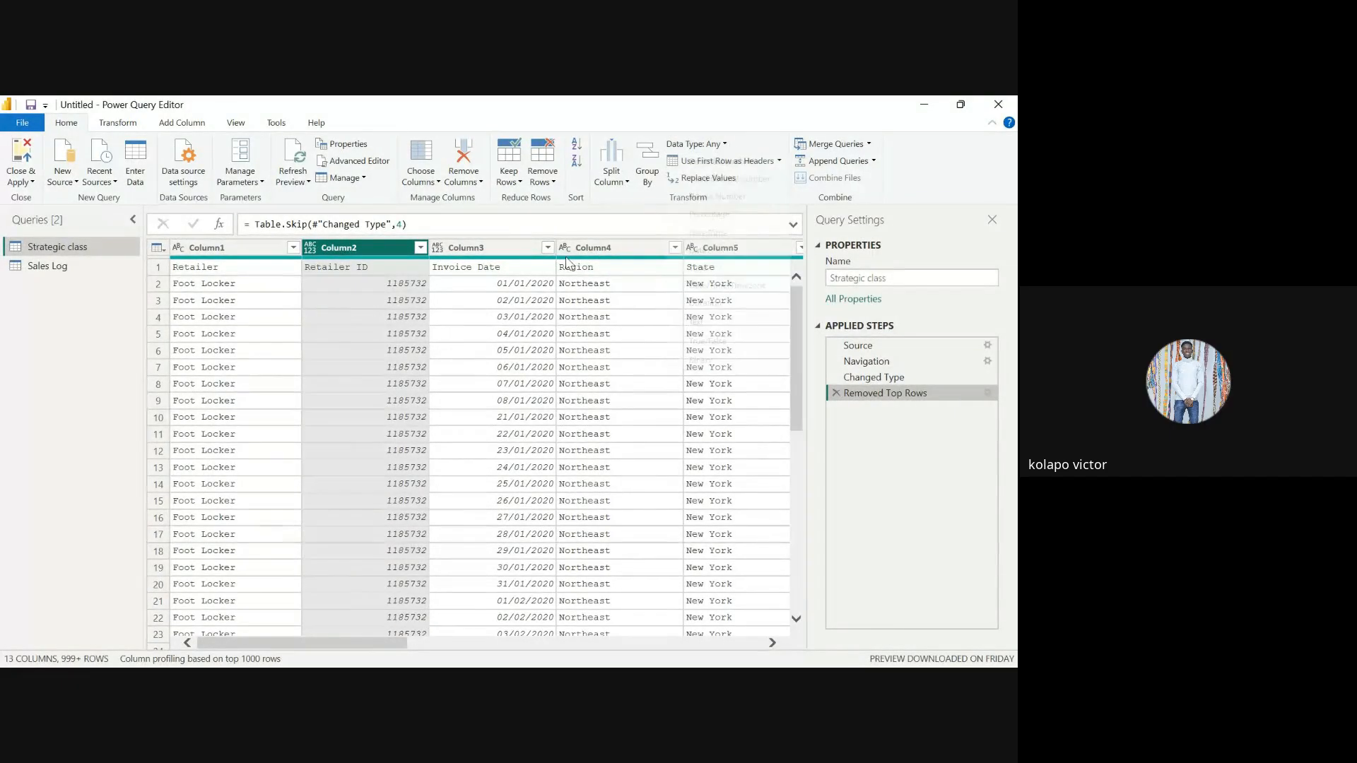
{"action": "left_click", "coordinate": [312, 250]}
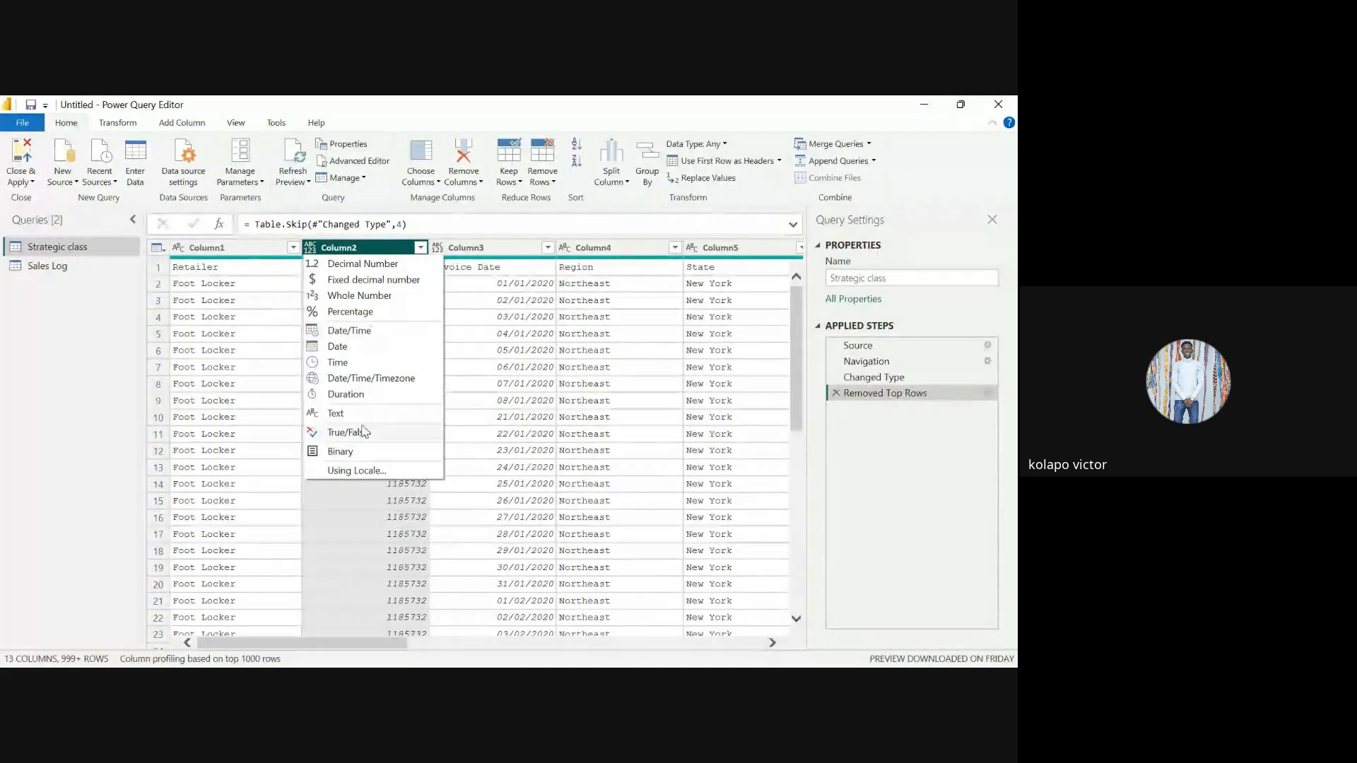
{"action": "left_click", "coordinate": [463, 334]}
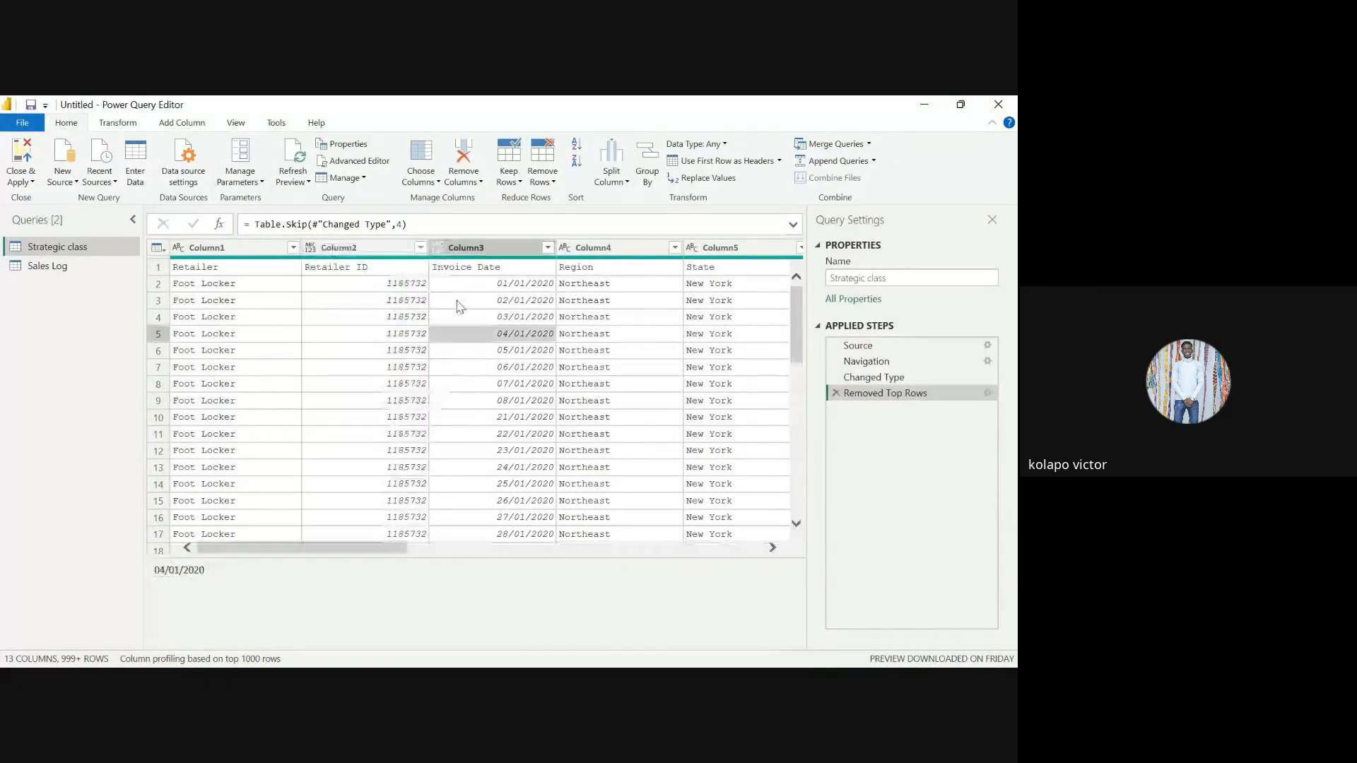
Promote the first row of the Strategic class query to column headers
{"action": "left_click", "coordinate": [780, 162]}
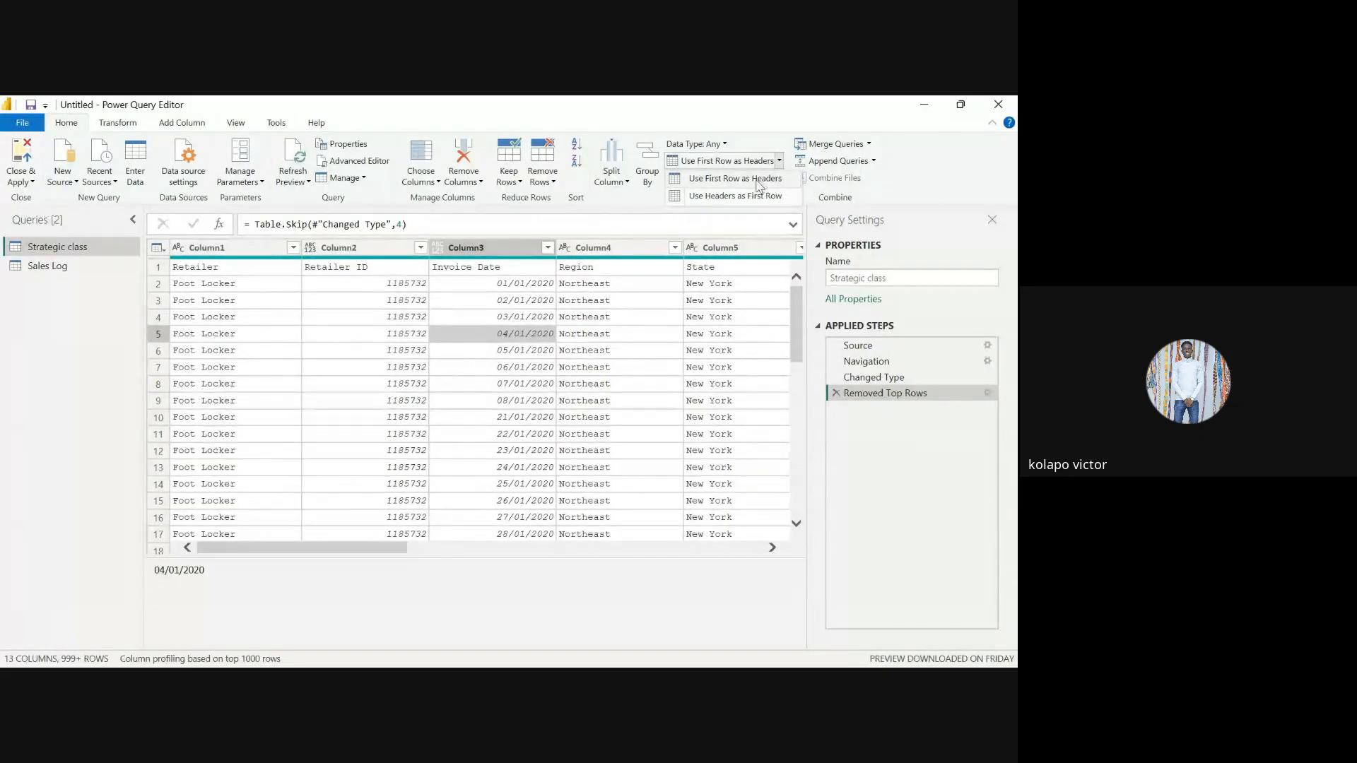
{"action": "left_click", "coordinate": [423, 373]}
{"action": "left_click", "coordinate": [159, 268]}
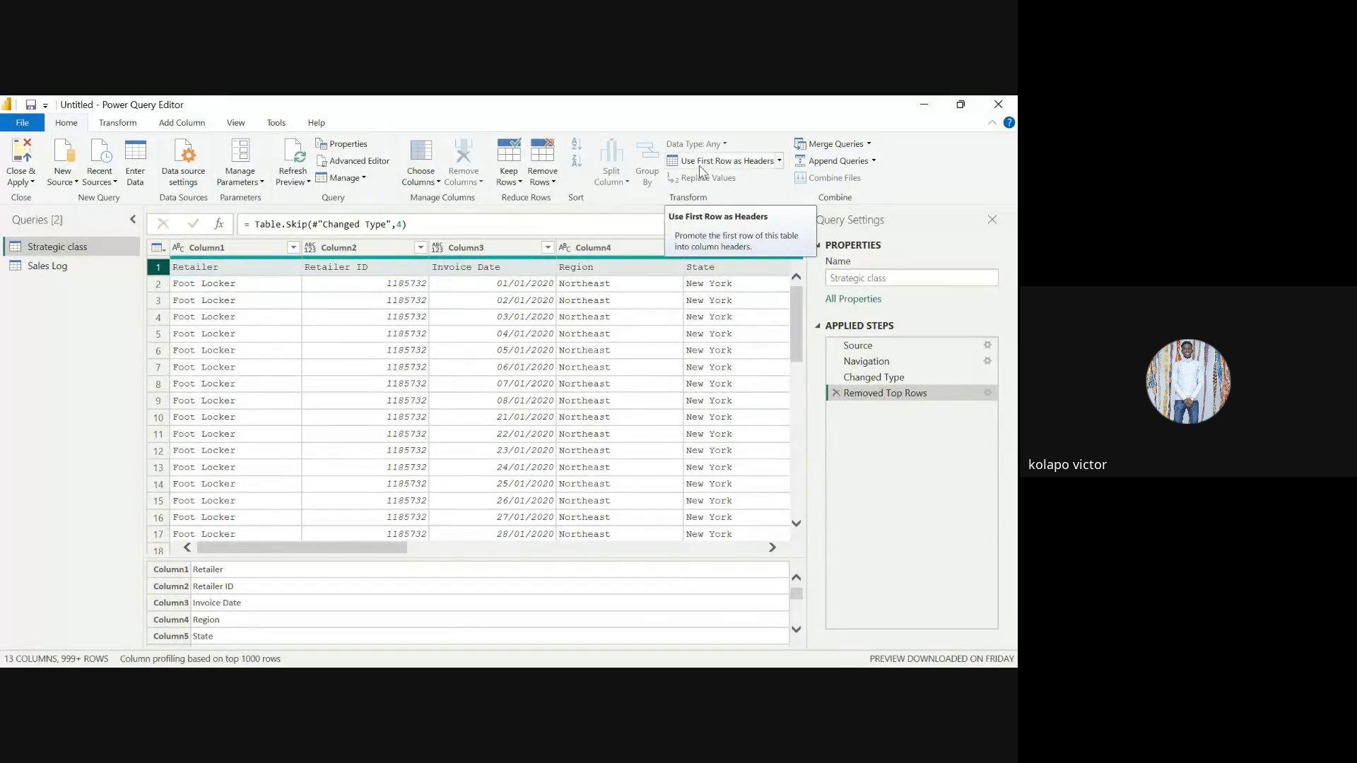
{"action": "left_click", "coordinate": [741, 168]}
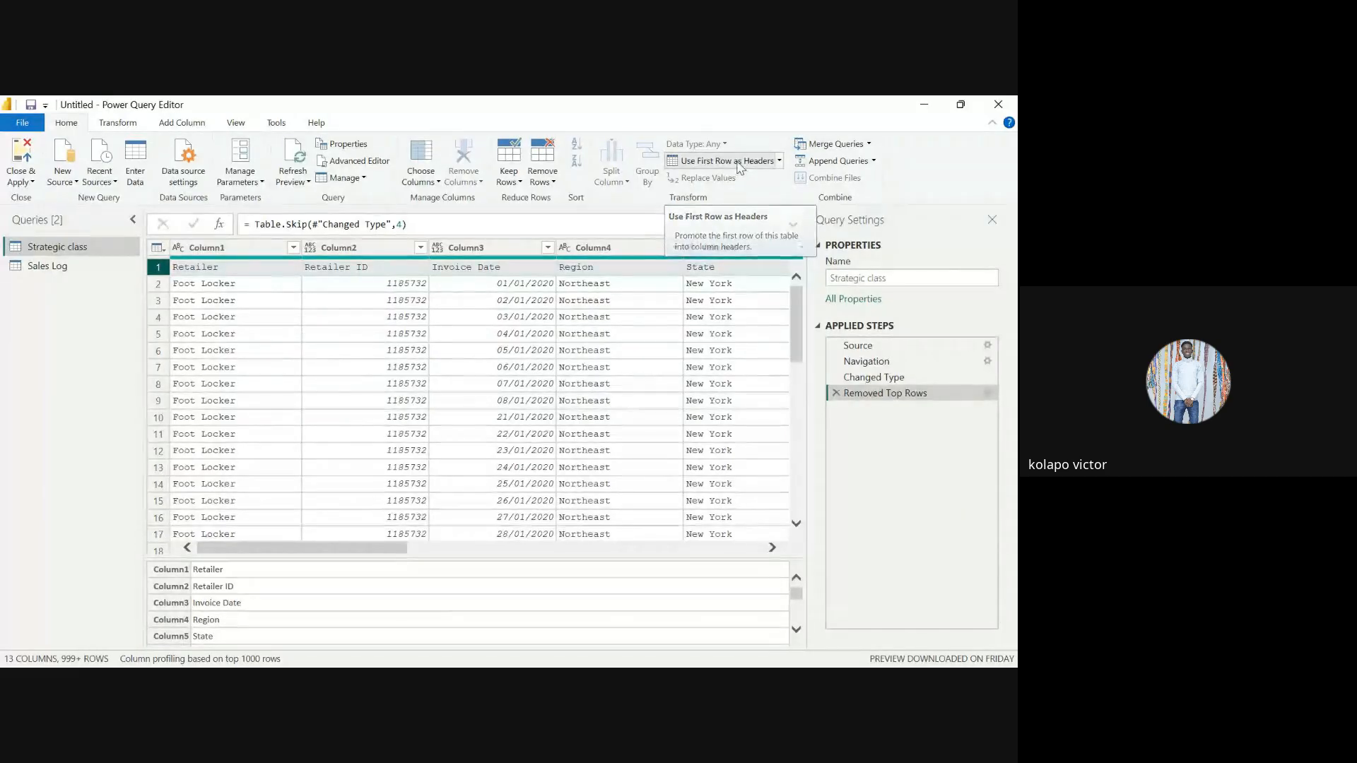
{"action": "left_click", "coordinate": [354, 318]}
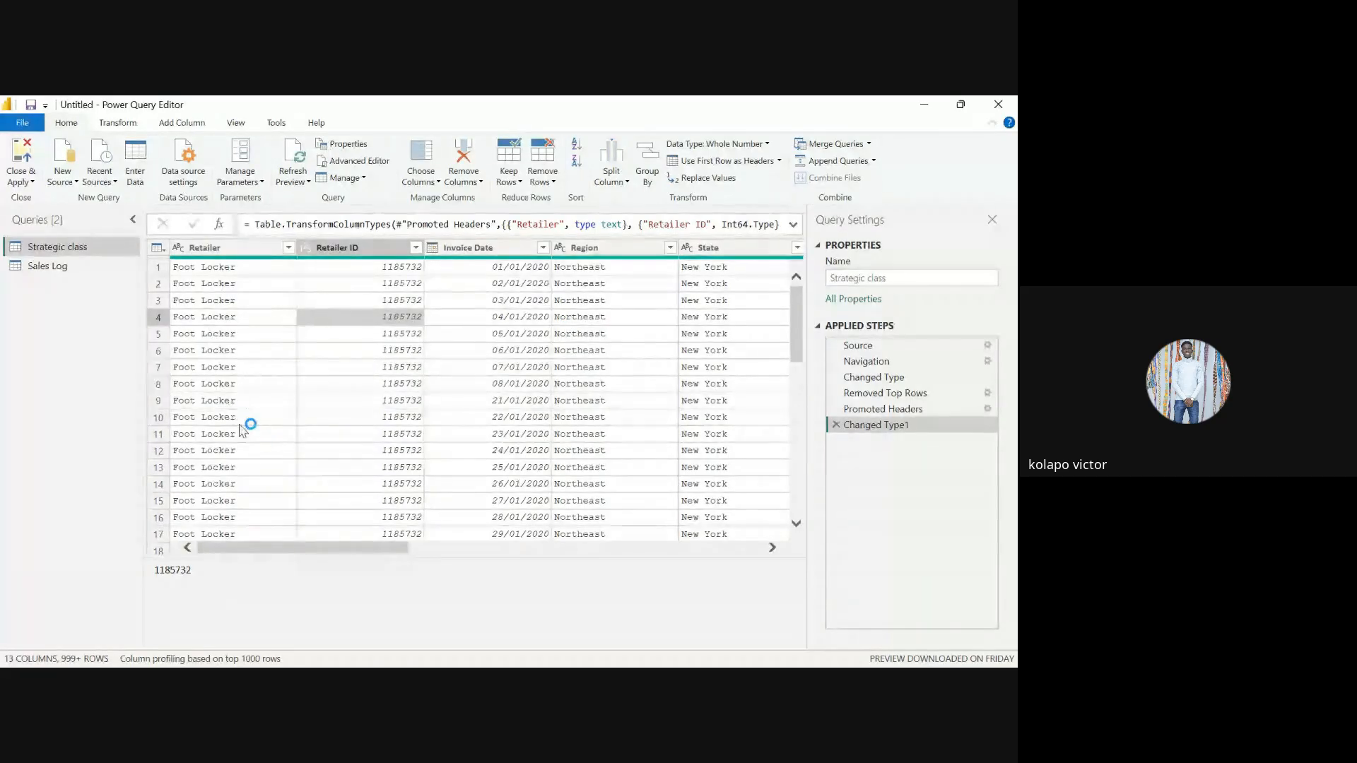
Replace the value Foot with Shoe in the Retailer column
{"action": "scroll", "coordinate": [241, 409], "scroll_direction": "down", "scroll_amount": 15}
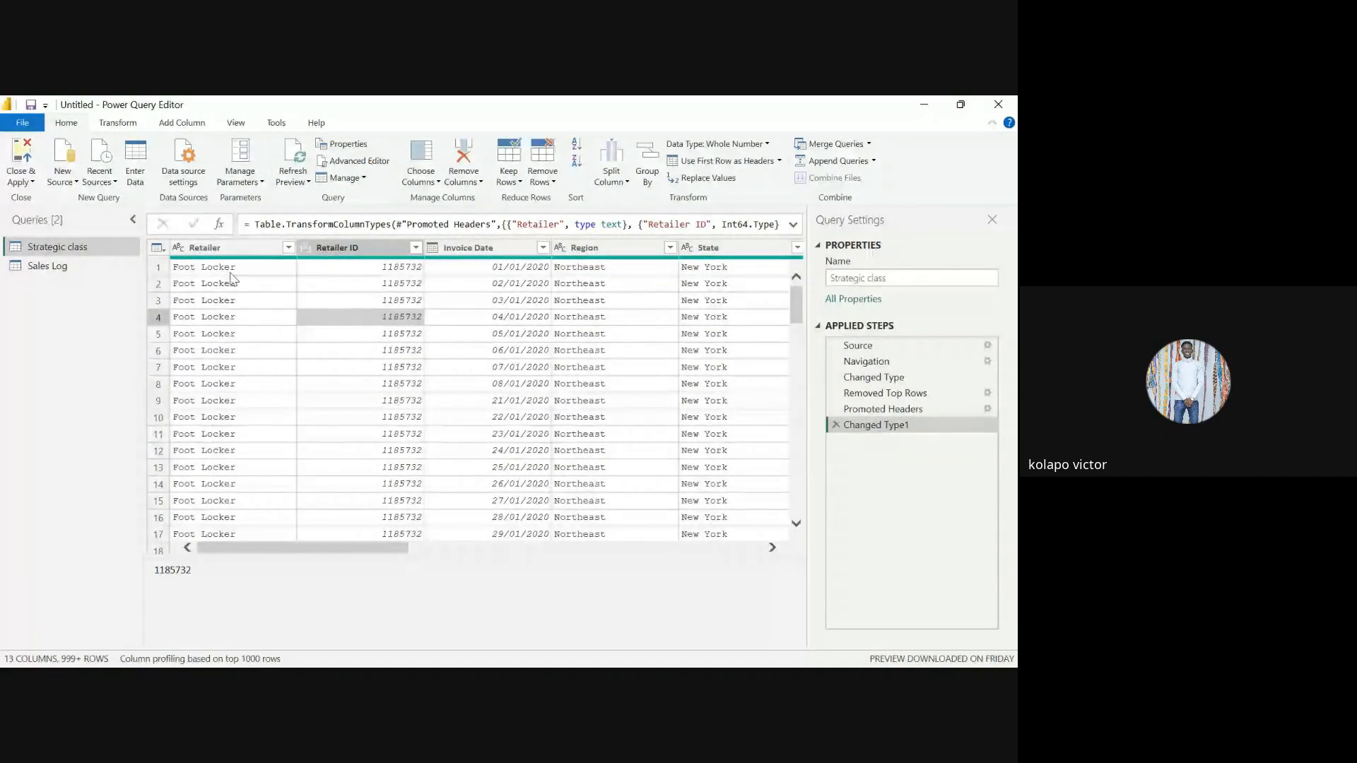
{"action": "left_click", "coordinate": [212, 247]}
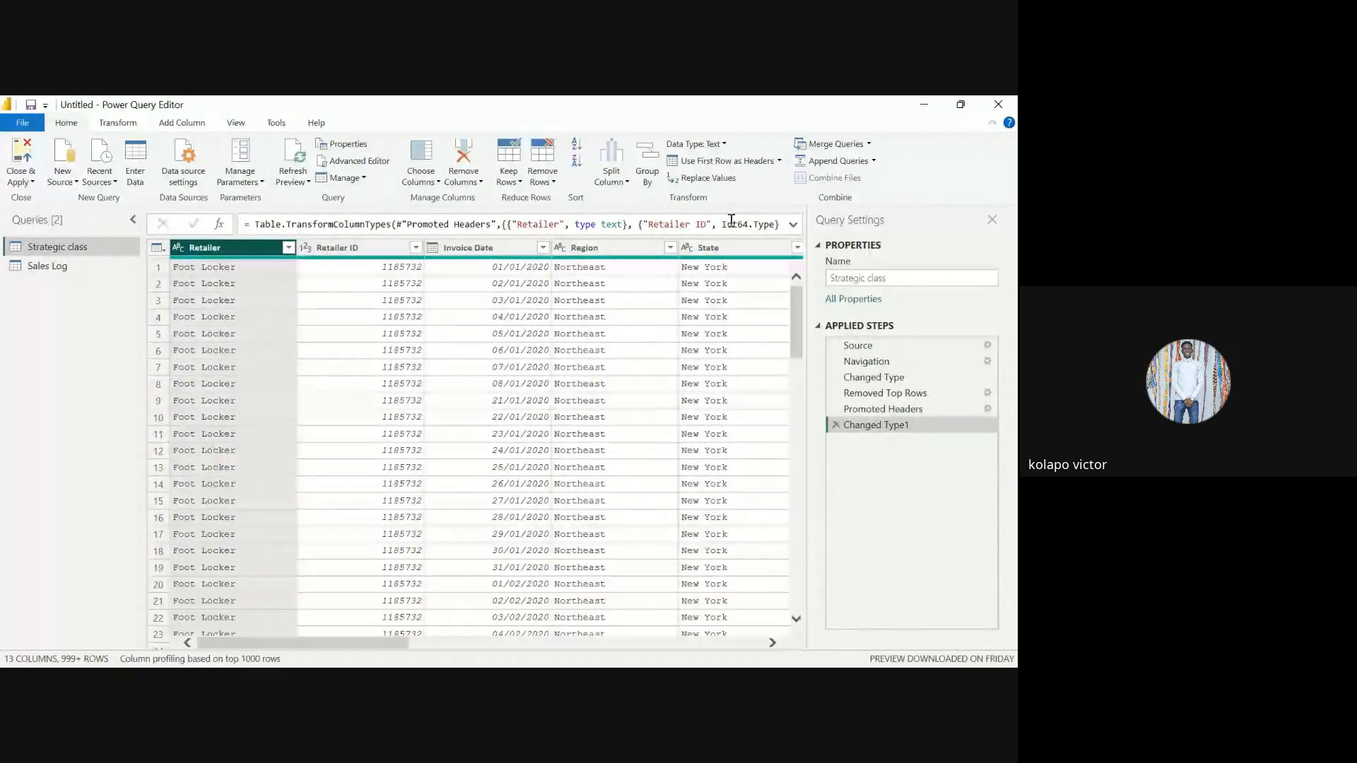
{"action": "left_click", "coordinate": [707, 177]}
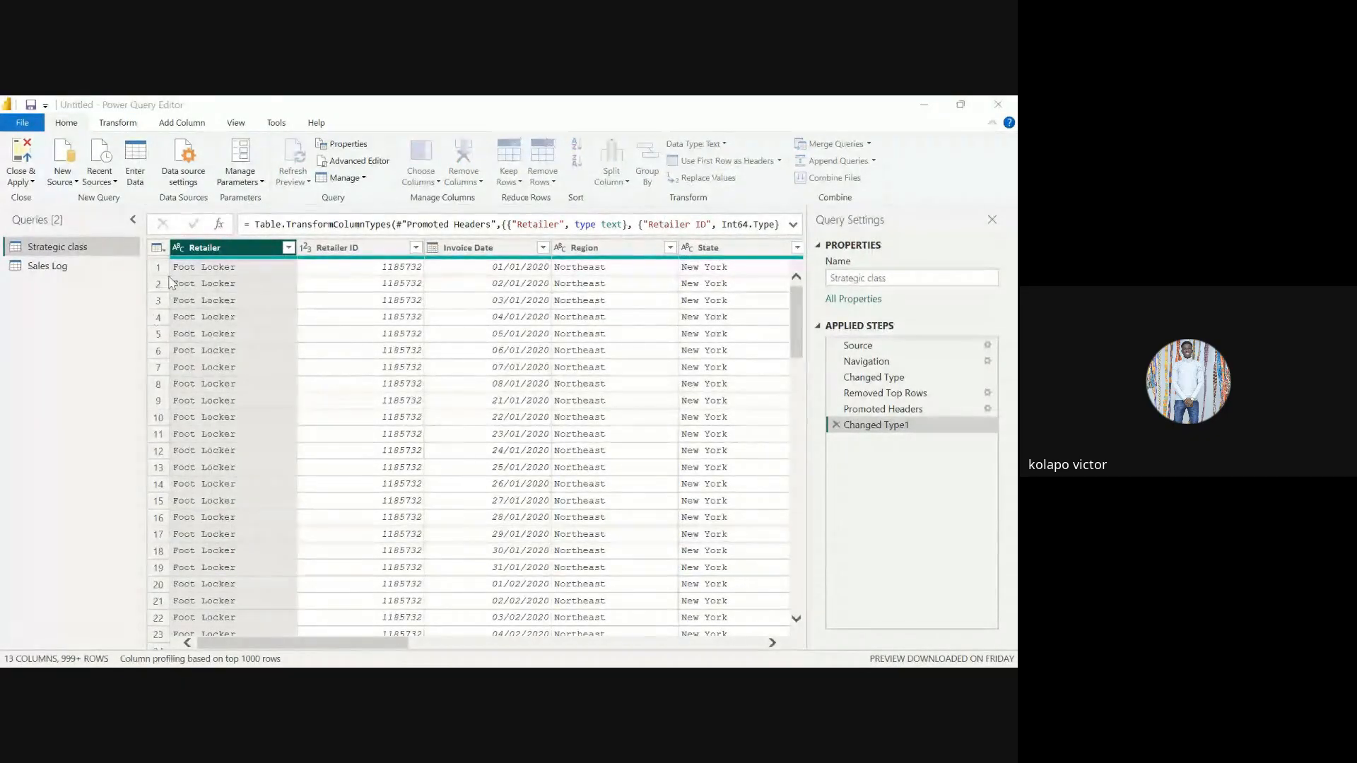
{"action": "type", "text": "Foot"}
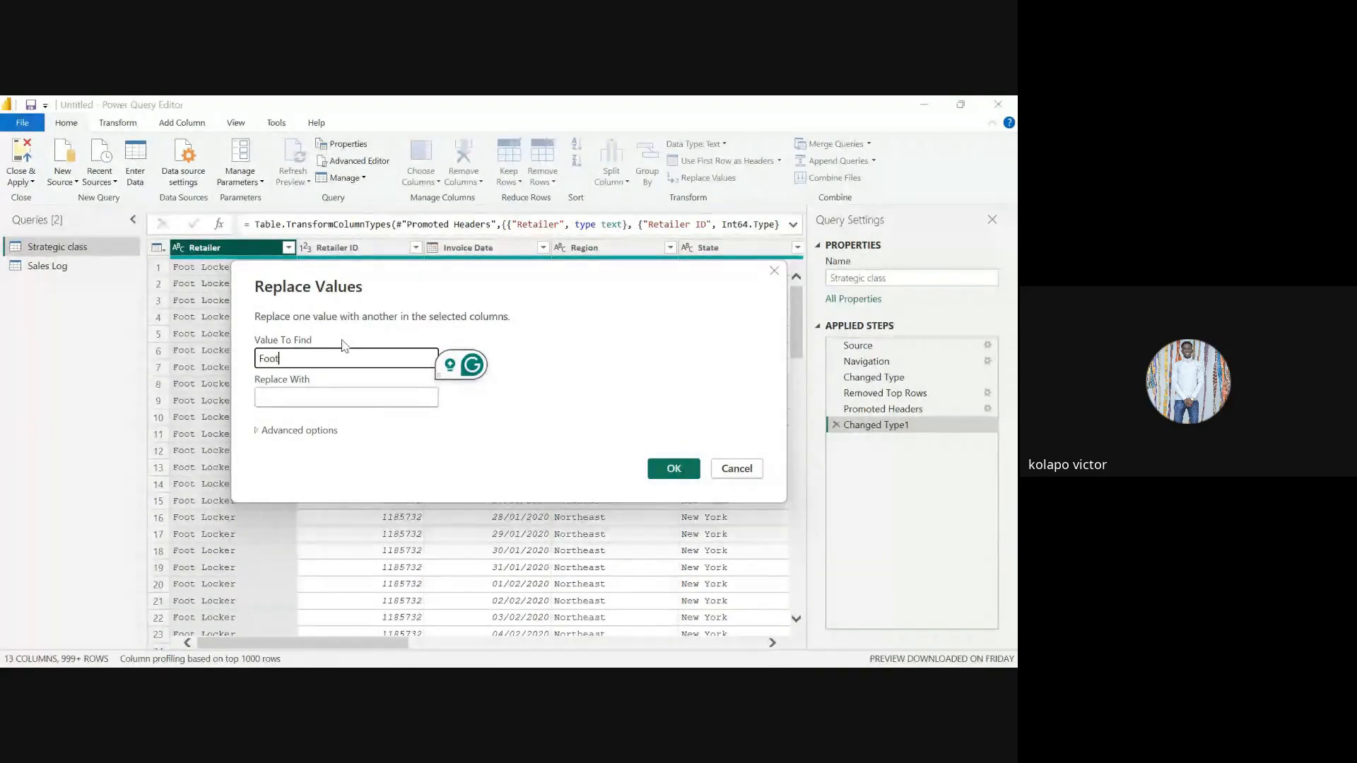
{"action": "key", "text": "Tab"}
{"action": "type", "text": "Shoe"}
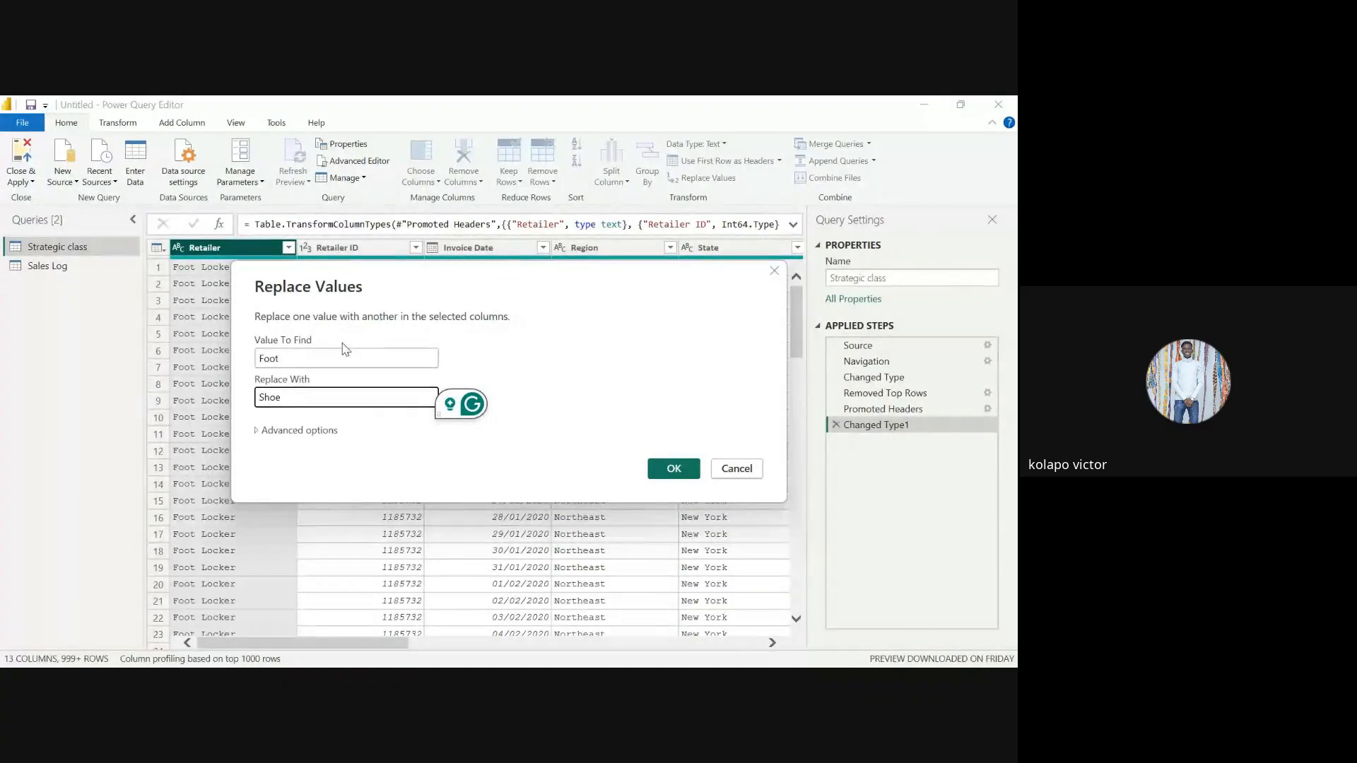
{"action": "left_click", "coordinate": [671, 469]}
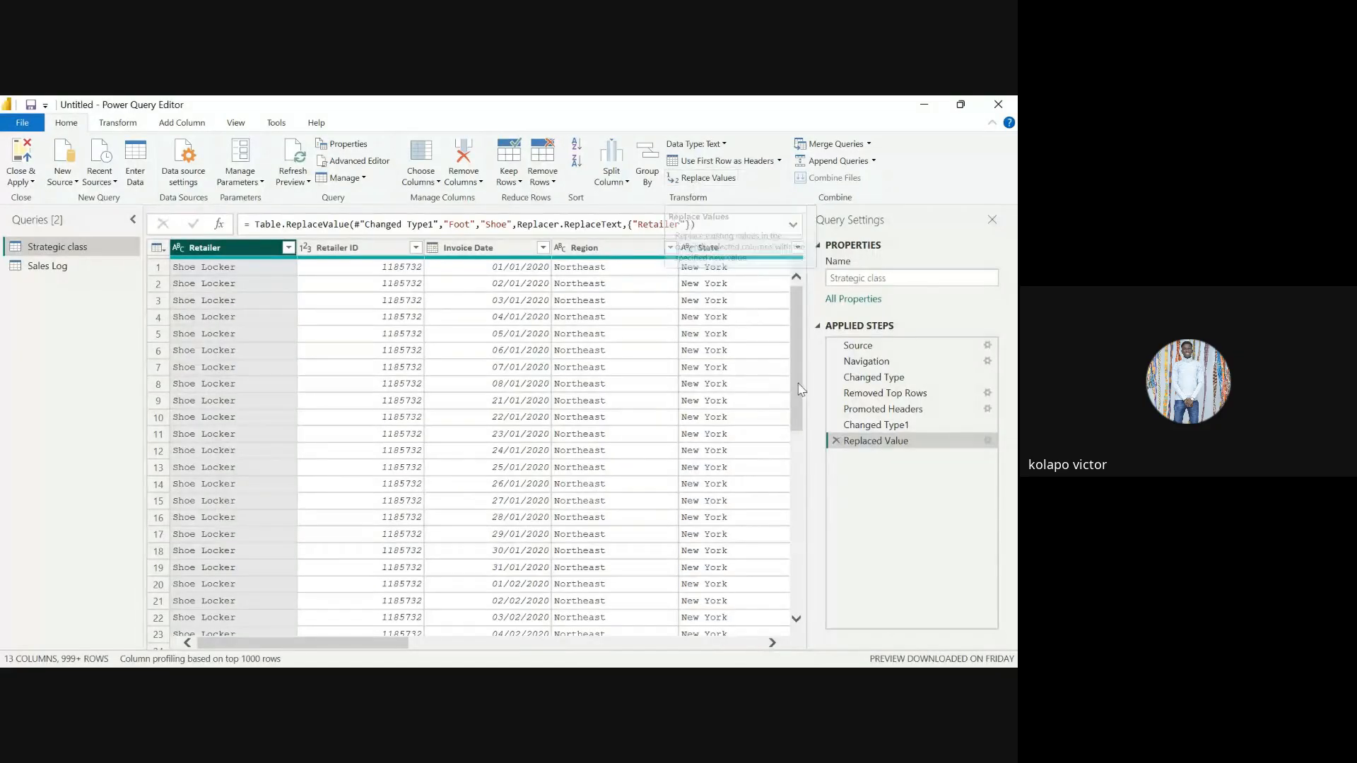
Undo the retailer value replacement by deleting the Replaced Value step
{"action": "left_click", "coordinate": [835, 441]}
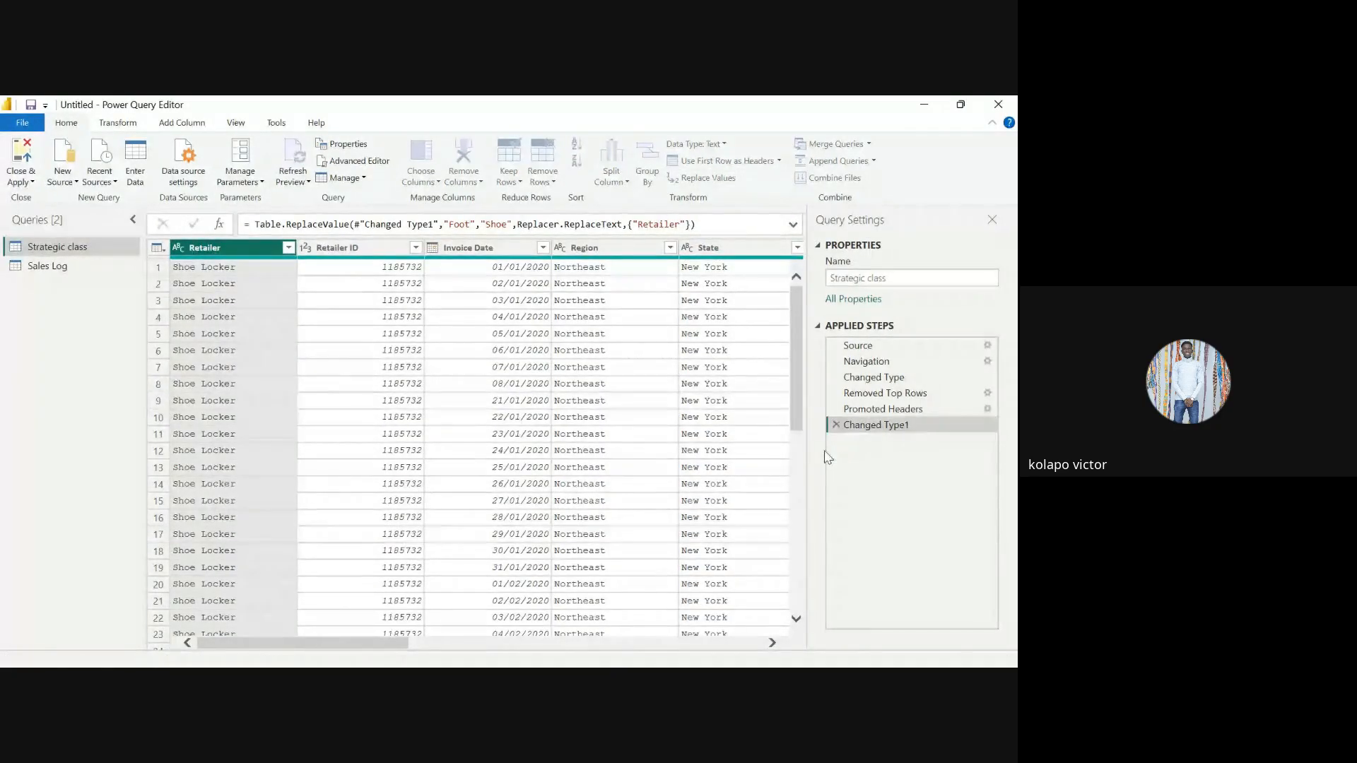
{"action": "left_click", "coordinate": [250, 337]}
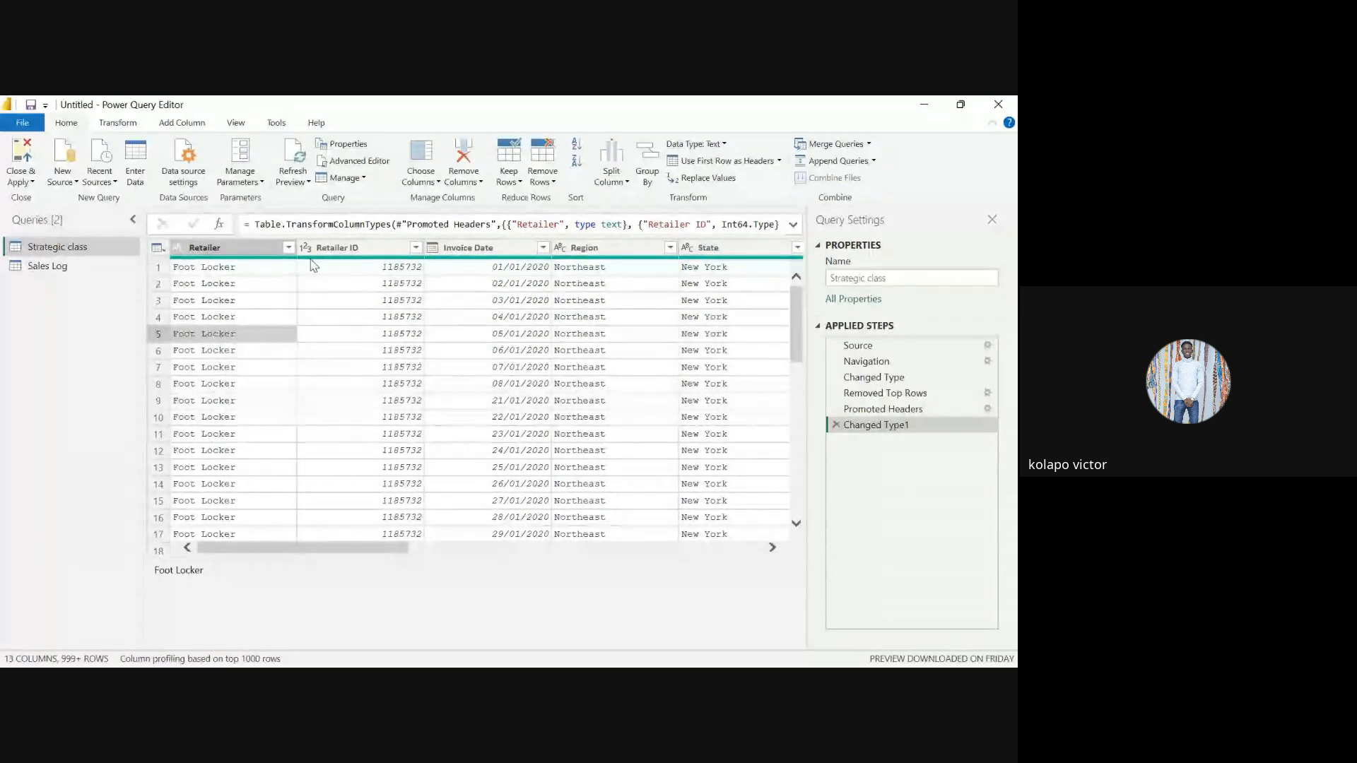
{"action": "mouse_move", "coordinate": [379, 267]}
{"action": "mouse_move", "coordinate": [284, 265]}
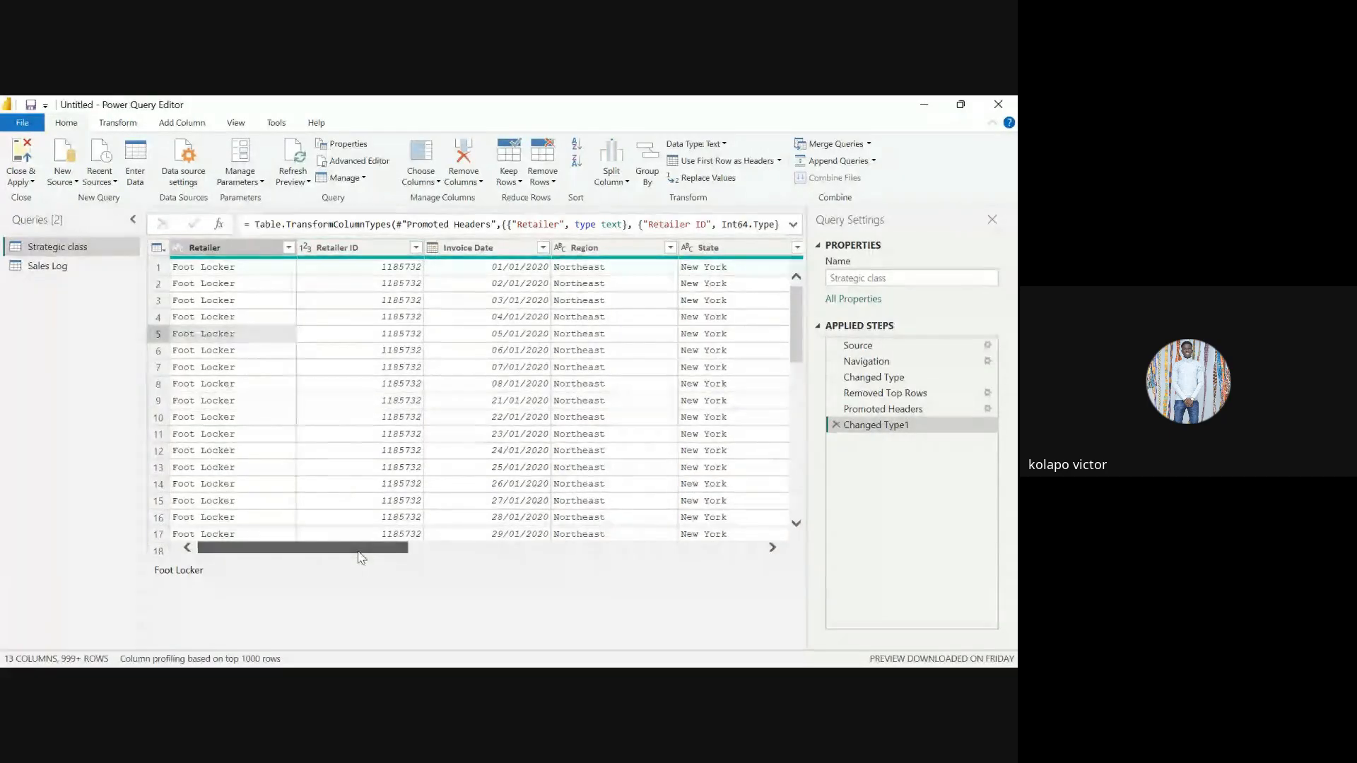
{"action": "left_click_drag", "start_coordinate": [361, 553], "coordinate": [304, 539]}
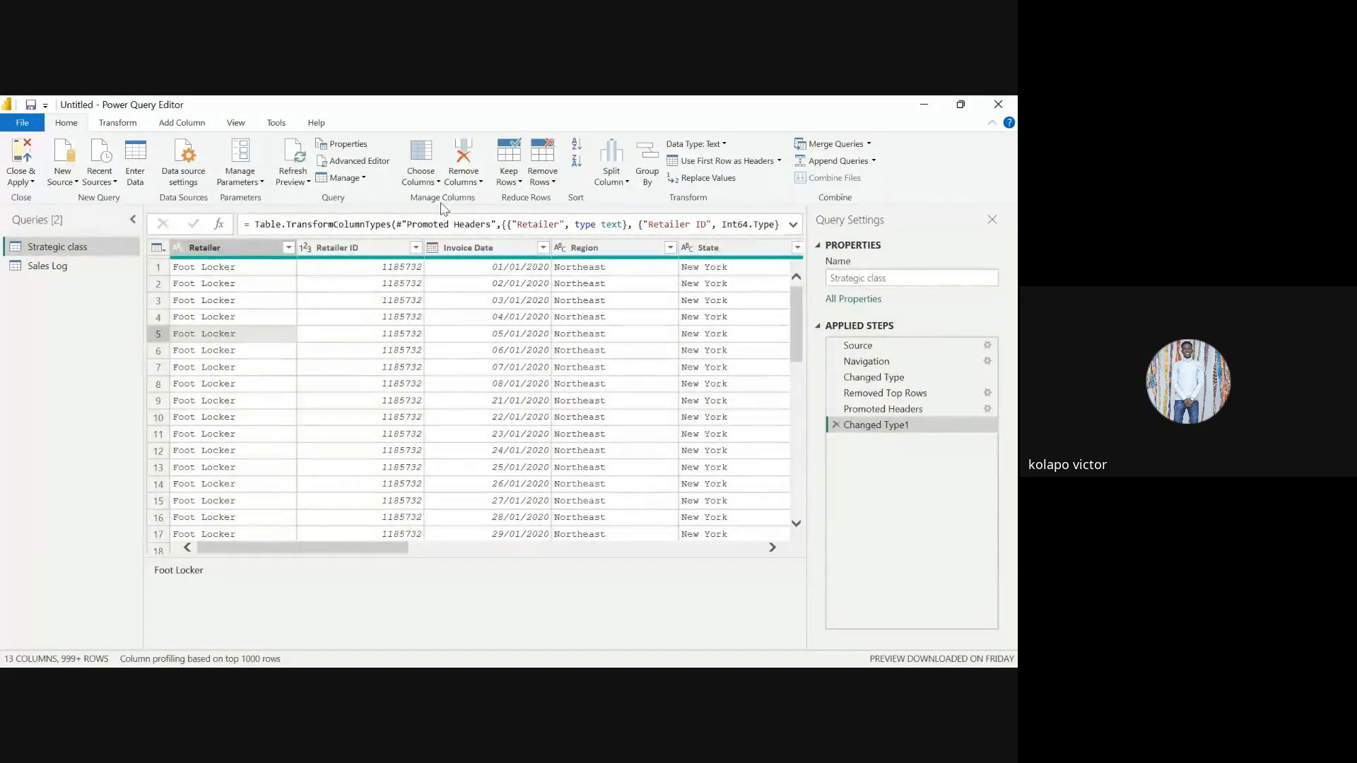
Try to merge the Strategic class query with Sales Log, matching the Product column to Sales Medium
{"action": "left_click", "coordinate": [834, 145]}
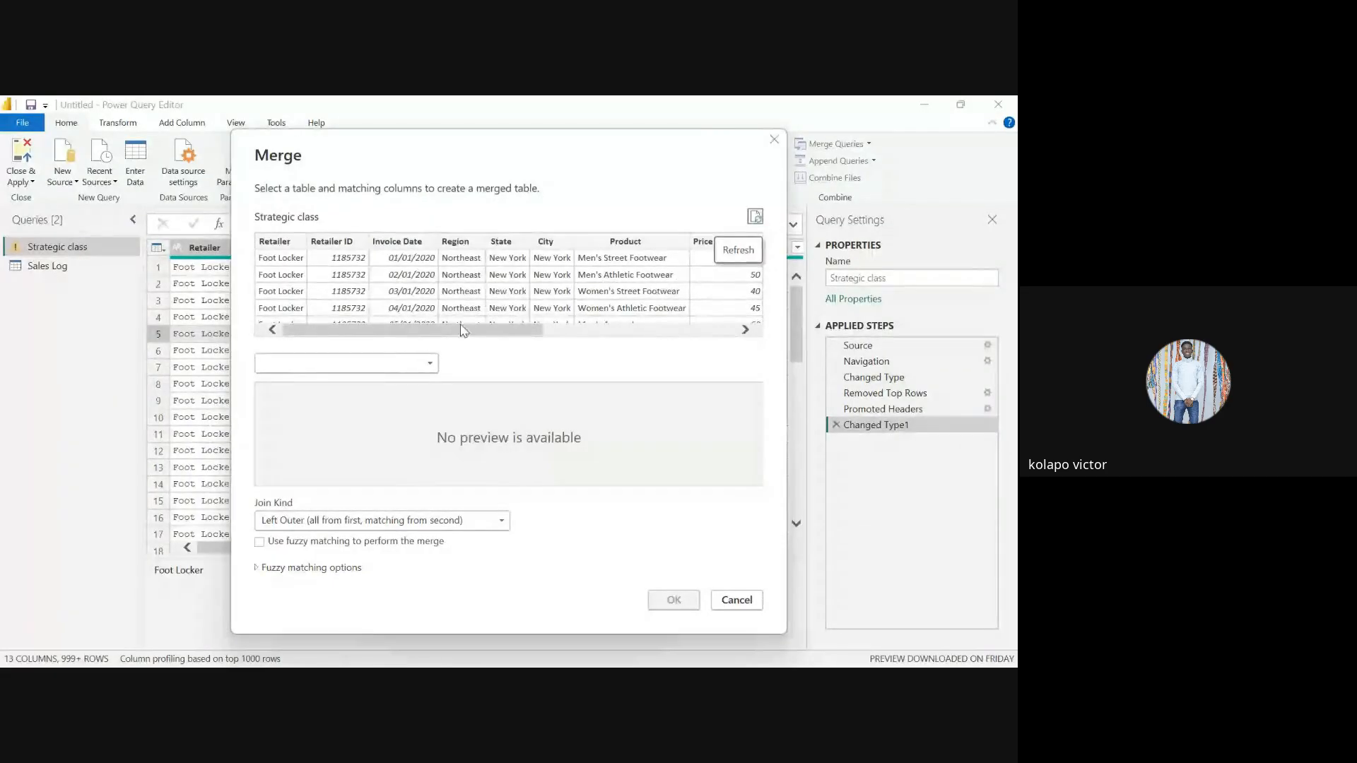
{"action": "left_click", "coordinate": [388, 365]}
{"action": "left_click", "coordinate": [314, 385]}
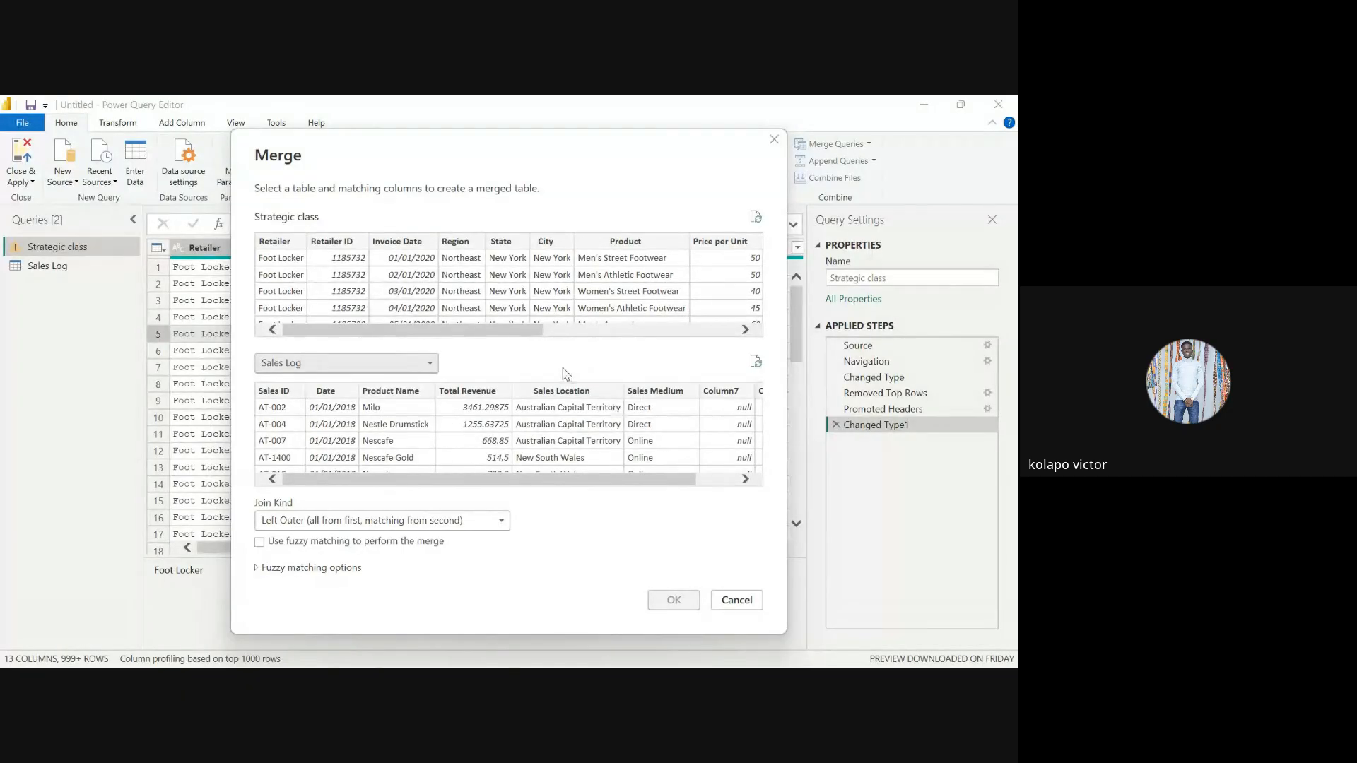
{"action": "left_click", "coordinate": [628, 396]}
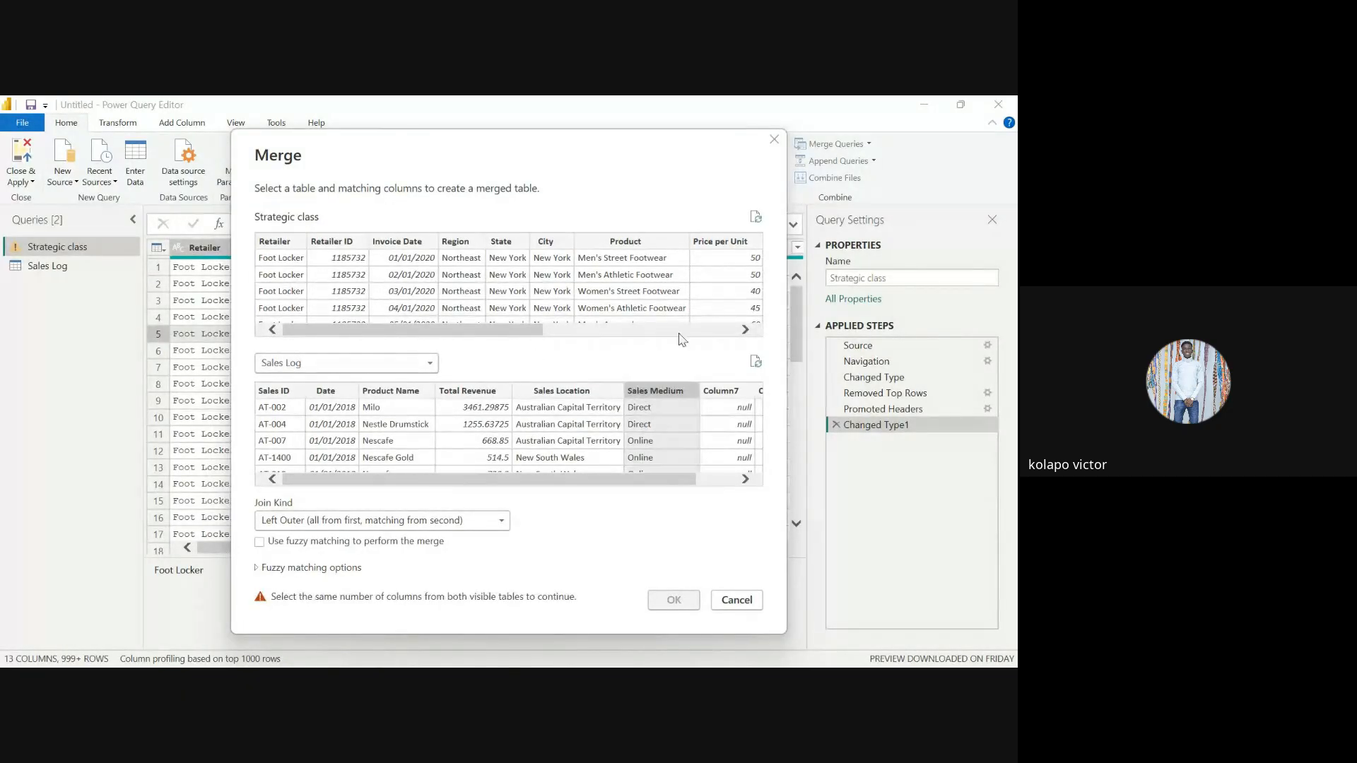
{"action": "left_click", "coordinate": [636, 246]}
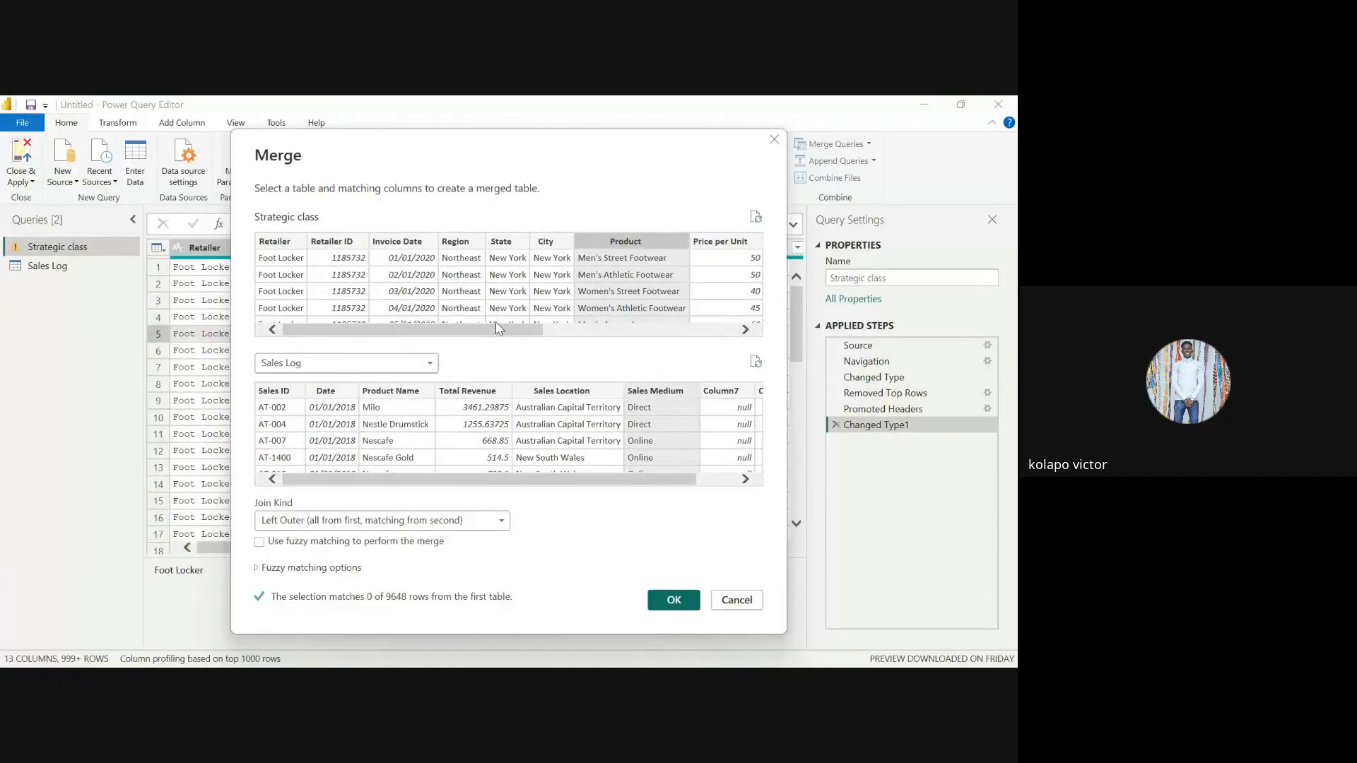
Examine the columns of Strategic class and Sales Log for a common matching field, and leave the merge setup without merging
{"action": "left_click_drag", "start_coordinate": [497, 327], "coordinate": [587, 327]}
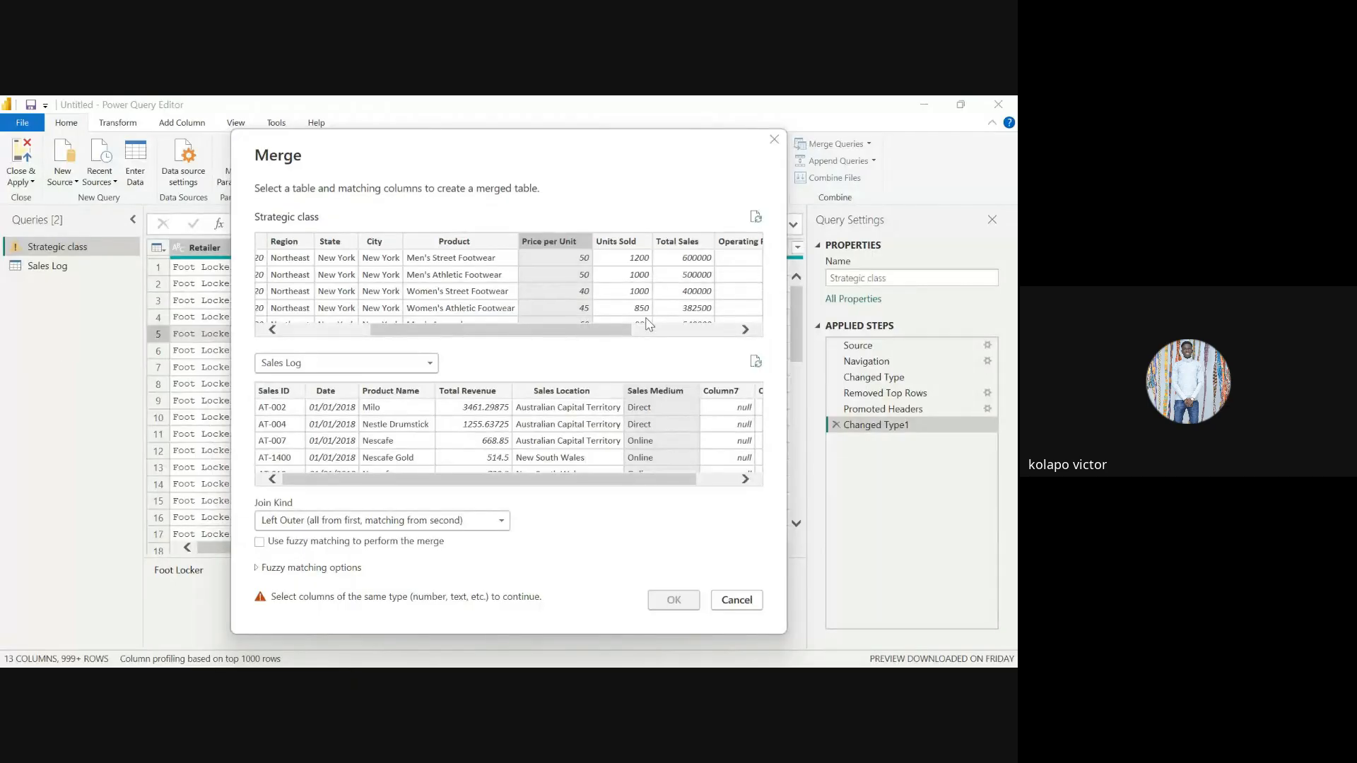
{"action": "left_click_drag", "start_coordinate": [608, 329], "coordinate": [699, 331]}
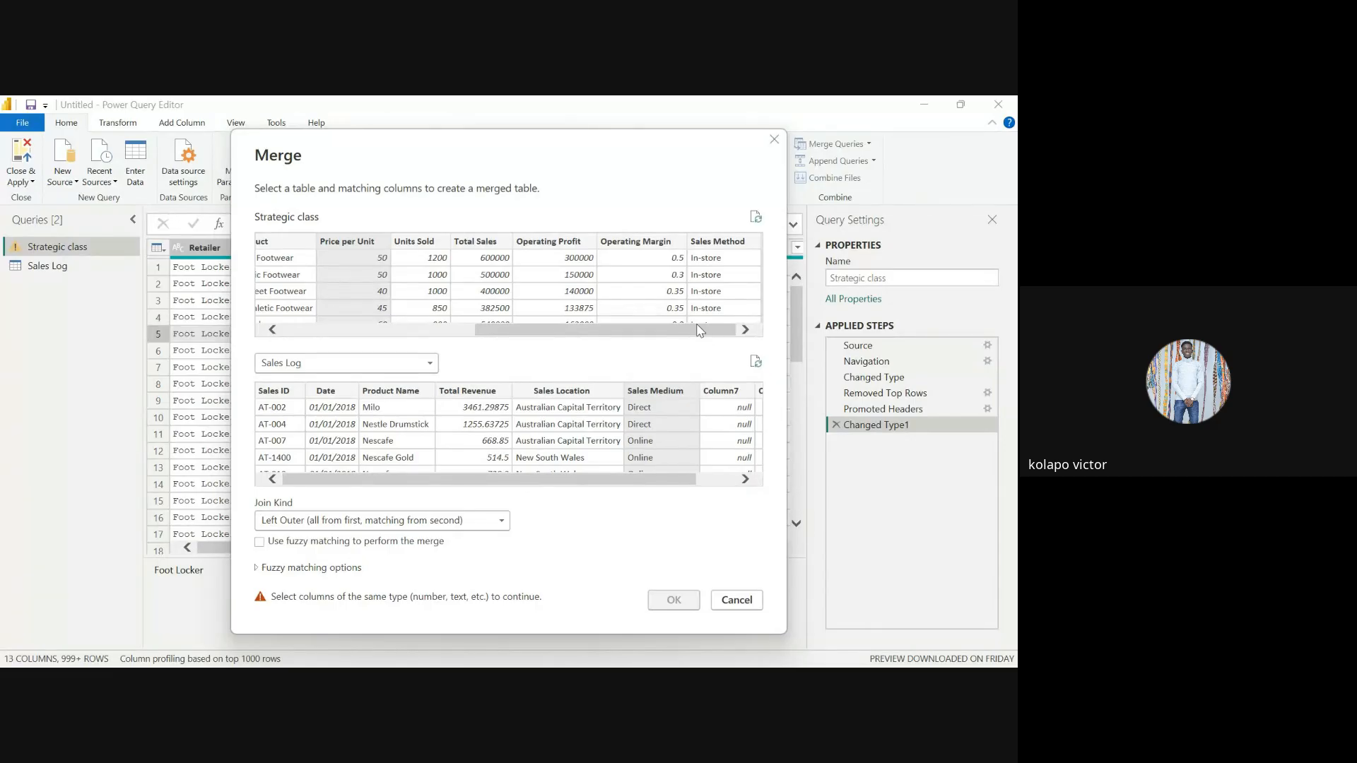
{"action": "mouse_move", "coordinate": [699, 331]}
{"action": "left_mouse_down"}
{"action": "mouse_move", "coordinate": [506, 341]}
{"action": "mouse_move", "coordinate": [703, 337]}
{"action": "left_mouse_up"}
{"action": "left_click_drag", "start_coordinate": [346, 151], "coordinate": [323, 145]}
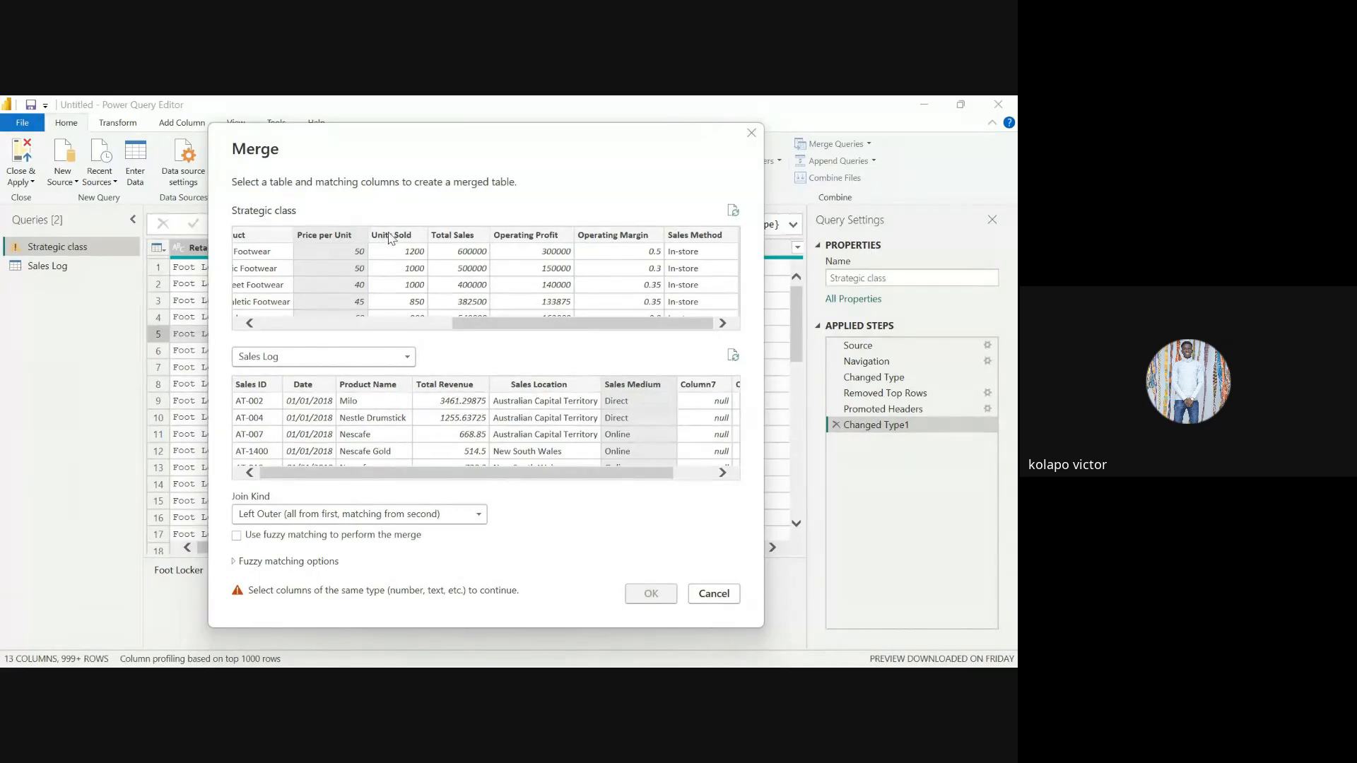
{"action": "mouse_move", "coordinate": [575, 323]}
{"action": "left_mouse_down"}
{"action": "mouse_move", "coordinate": [333, 328]}
{"action": "mouse_move", "coordinate": [576, 324]}
{"action": "left_mouse_up"}
{"action": "left_click_drag", "start_coordinate": [597, 473], "coordinate": [470, 482]}
{"action": "left_click_drag", "start_coordinate": [490, 330], "coordinate": [318, 341]}
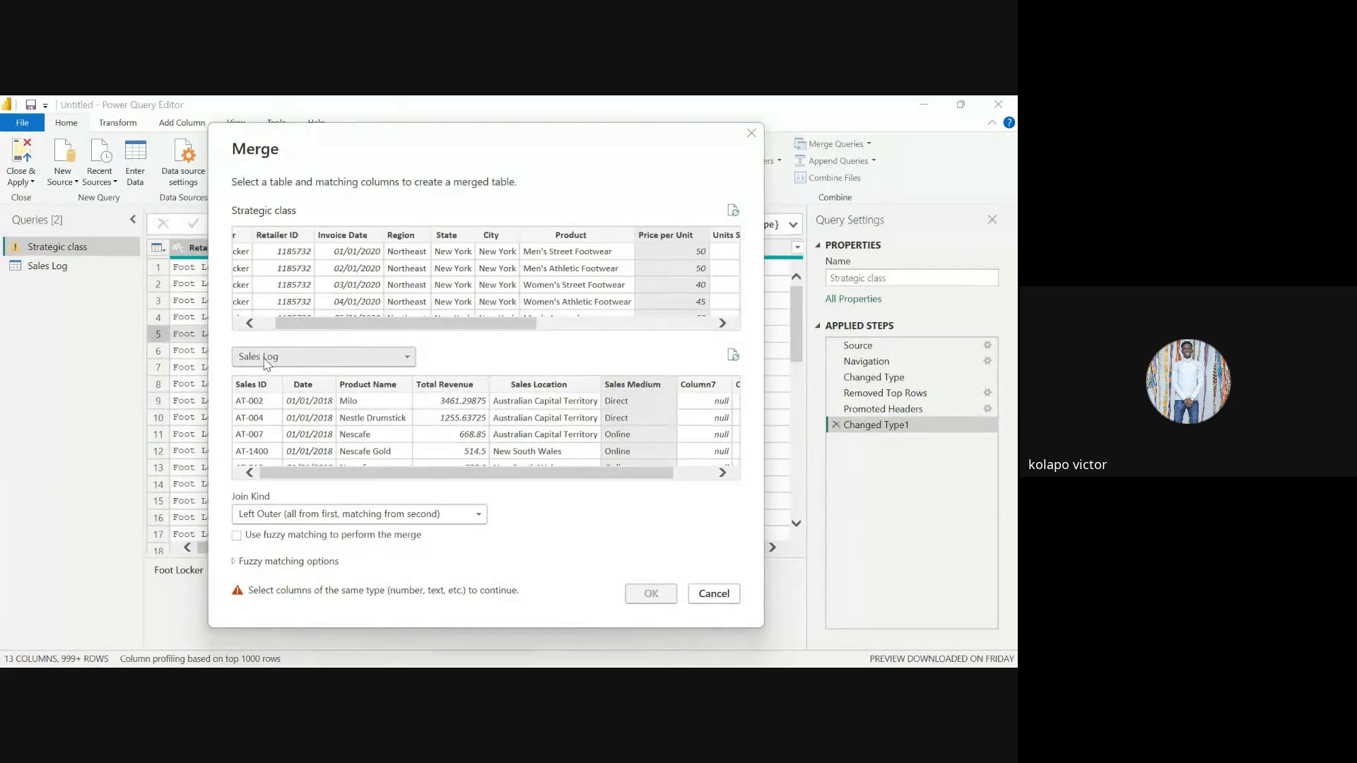
{"action": "left_click_drag", "start_coordinate": [341, 325], "coordinate": [619, 305]}
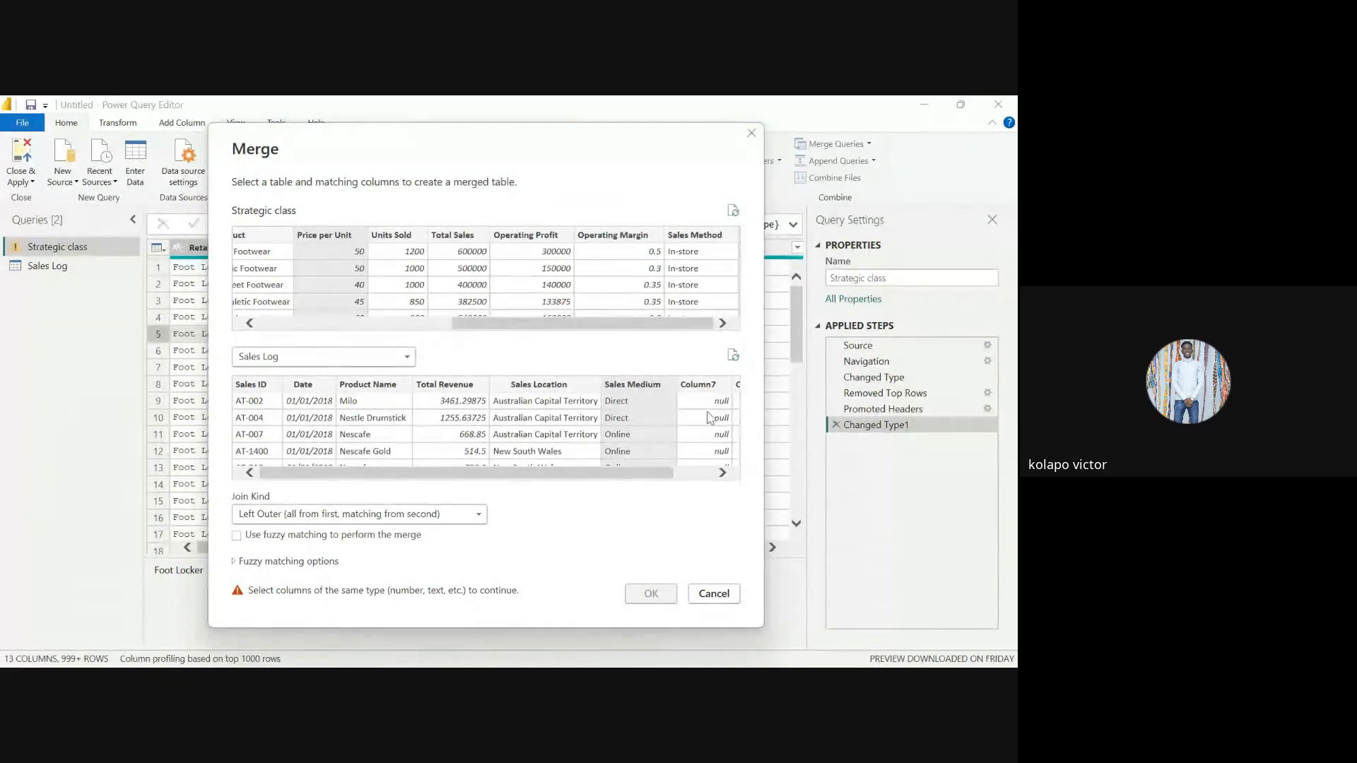
{"action": "left_click", "coordinate": [714, 594]}
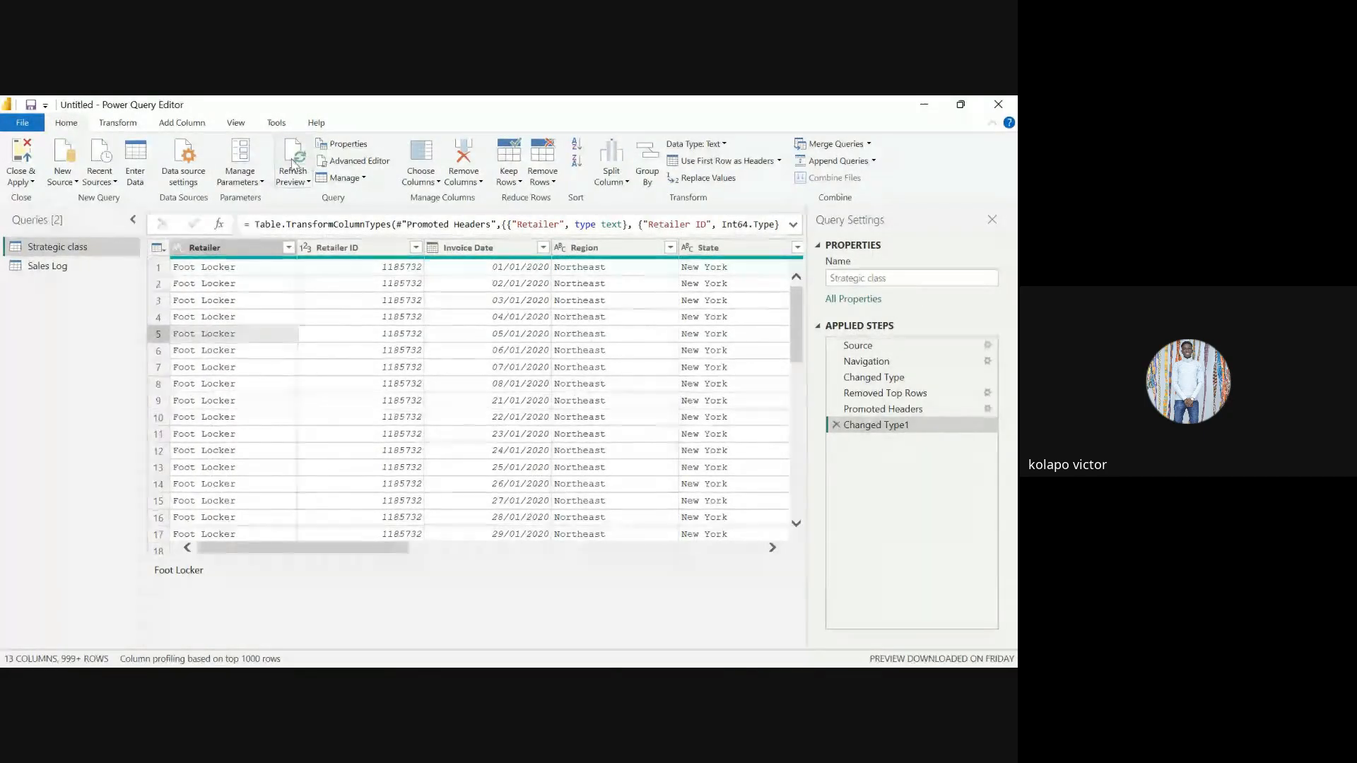
Switch to the Adidas dataset workbook in Excel and add a new worksheet
{"action": "left_click", "coordinate": [118, 124]}
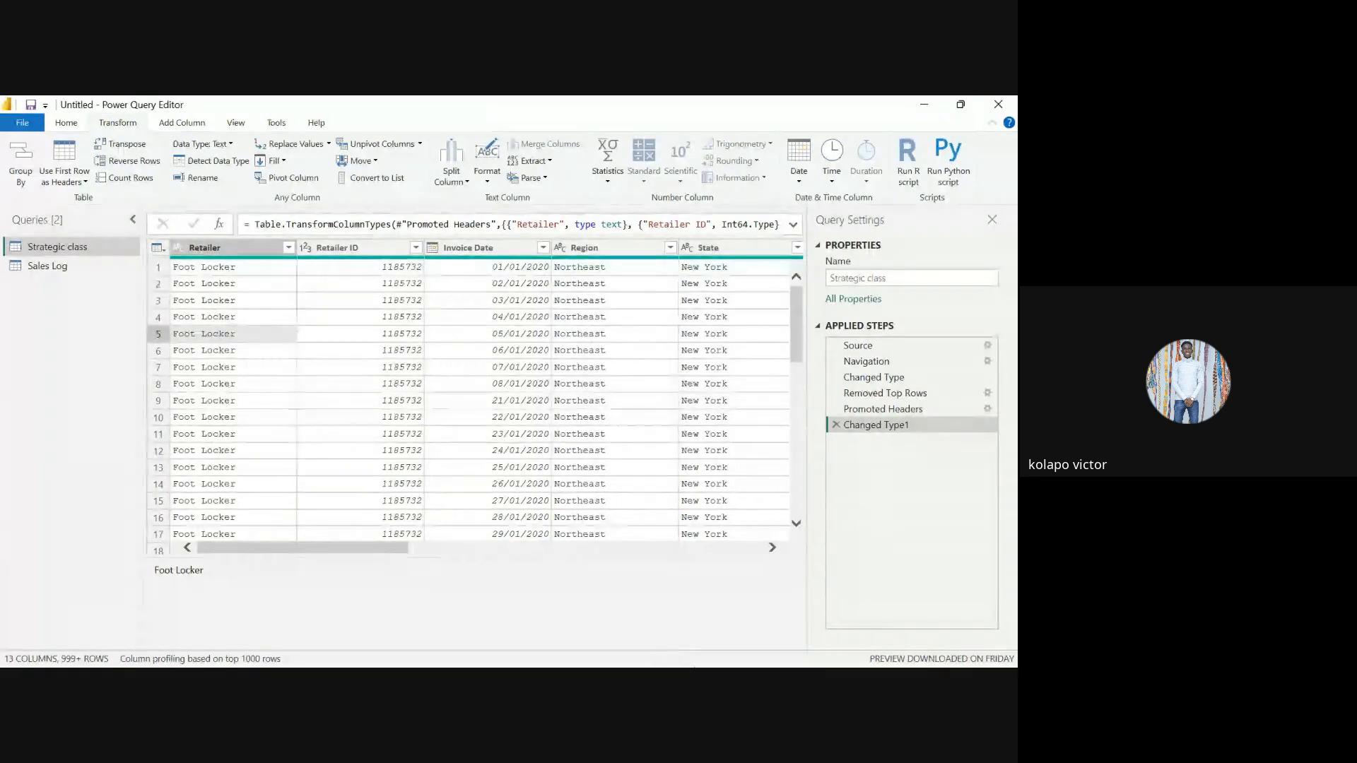
{"action": "key", "text": "alt+Tab"}
{"action": "key", "text": "alt+Tab"}
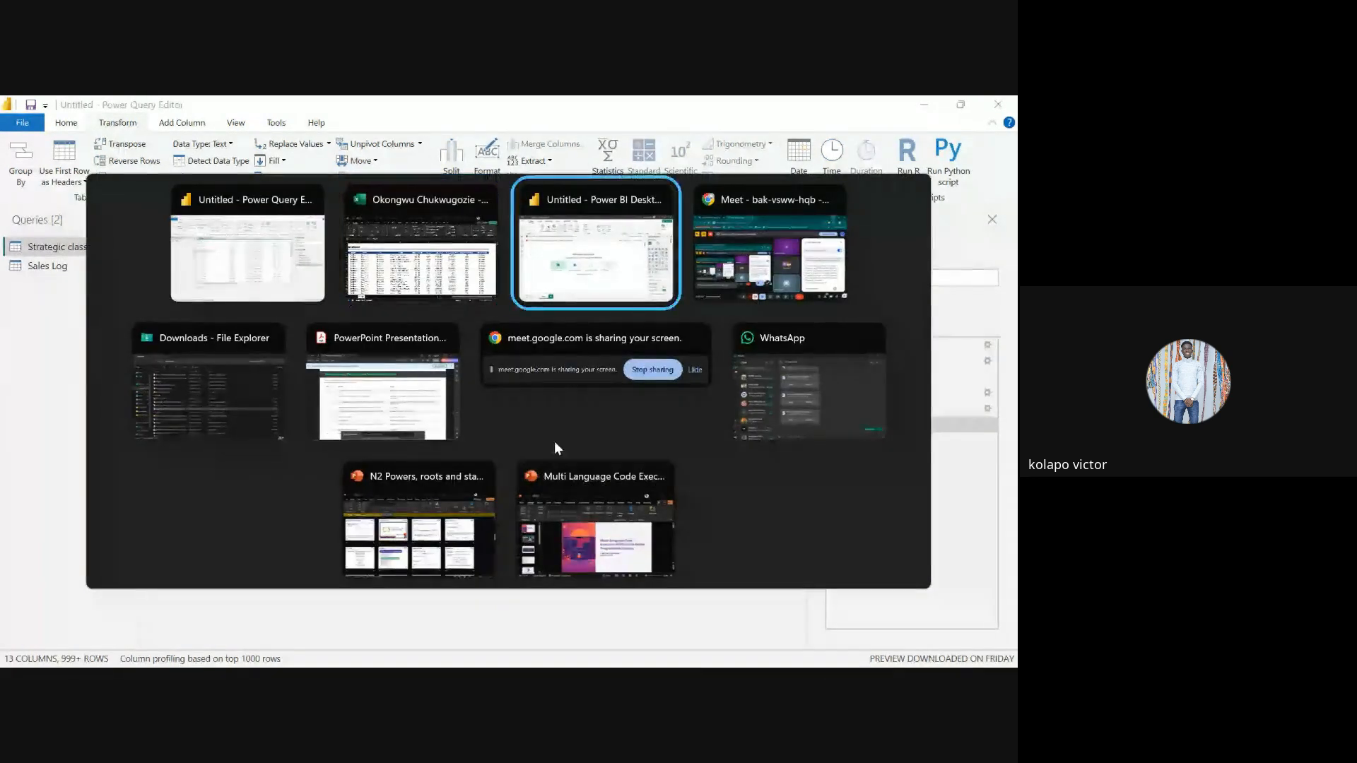
{"action": "left_click", "coordinate": [449, 291]}
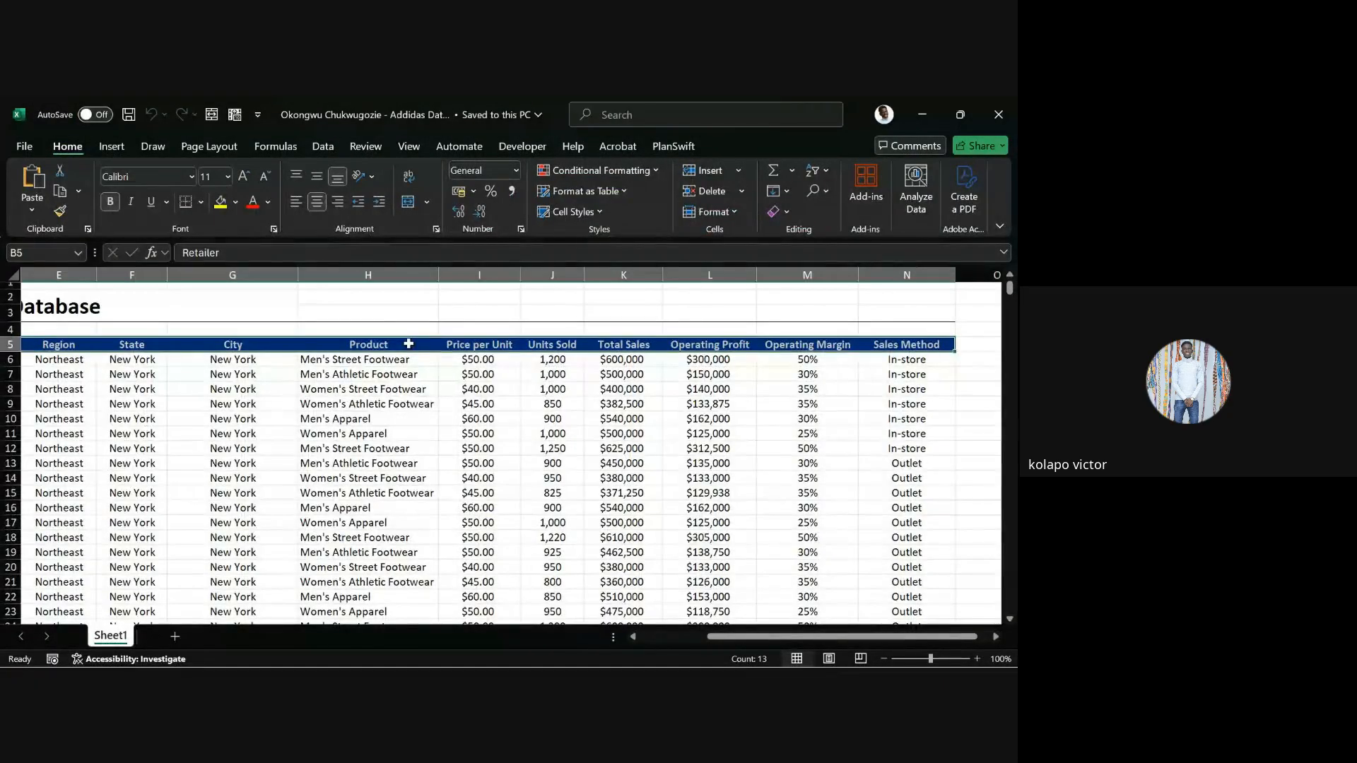
{"action": "left_click", "coordinate": [174, 636]}
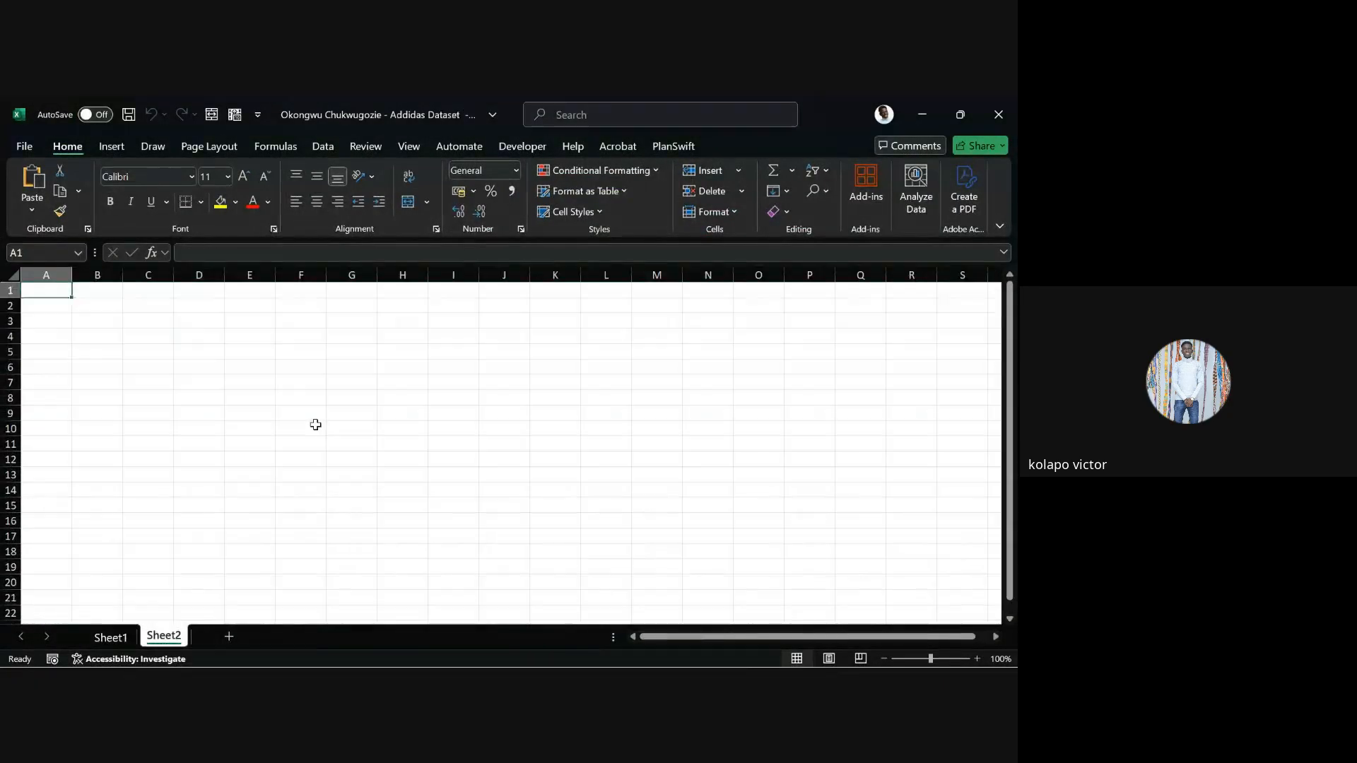
Enter 1 and 2 in cells D5 and D6 and extend the number series down to D17
{"action": "left_click", "coordinate": [195, 349]}
{"action": "type", "text": "1"}
{"action": "key", "text": "Return"}
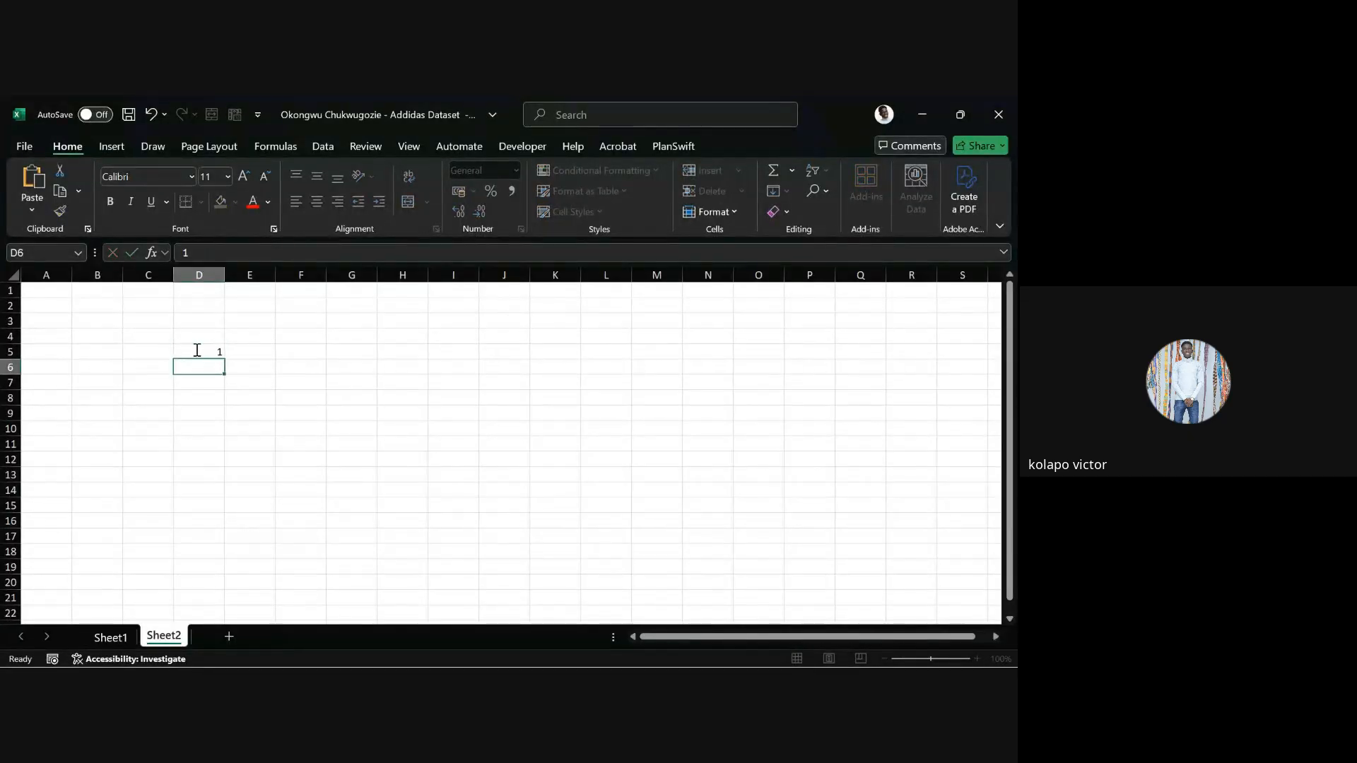
{"action": "type", "text": "2"}
{"action": "key", "text": "Return"}
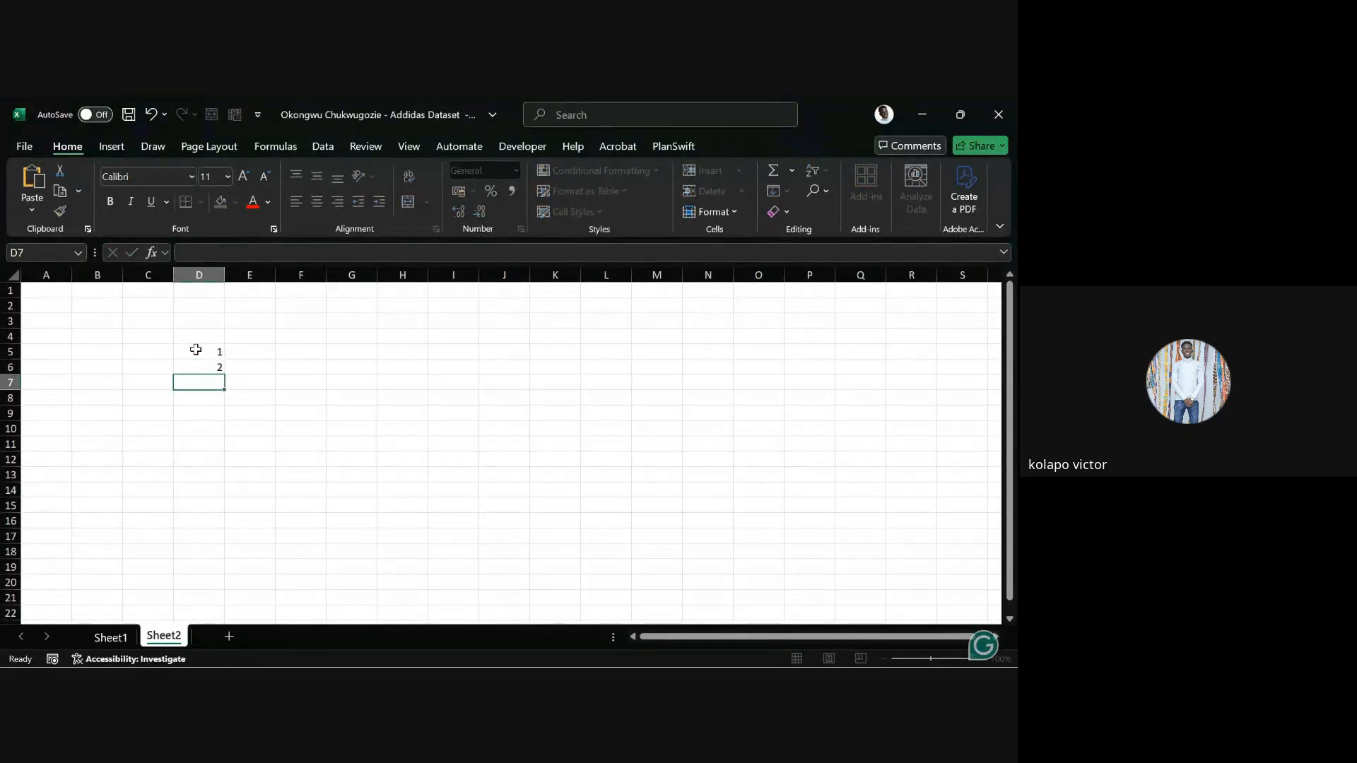
{"action": "left_click_drag", "start_coordinate": [217, 354], "coordinate": [226, 508]}
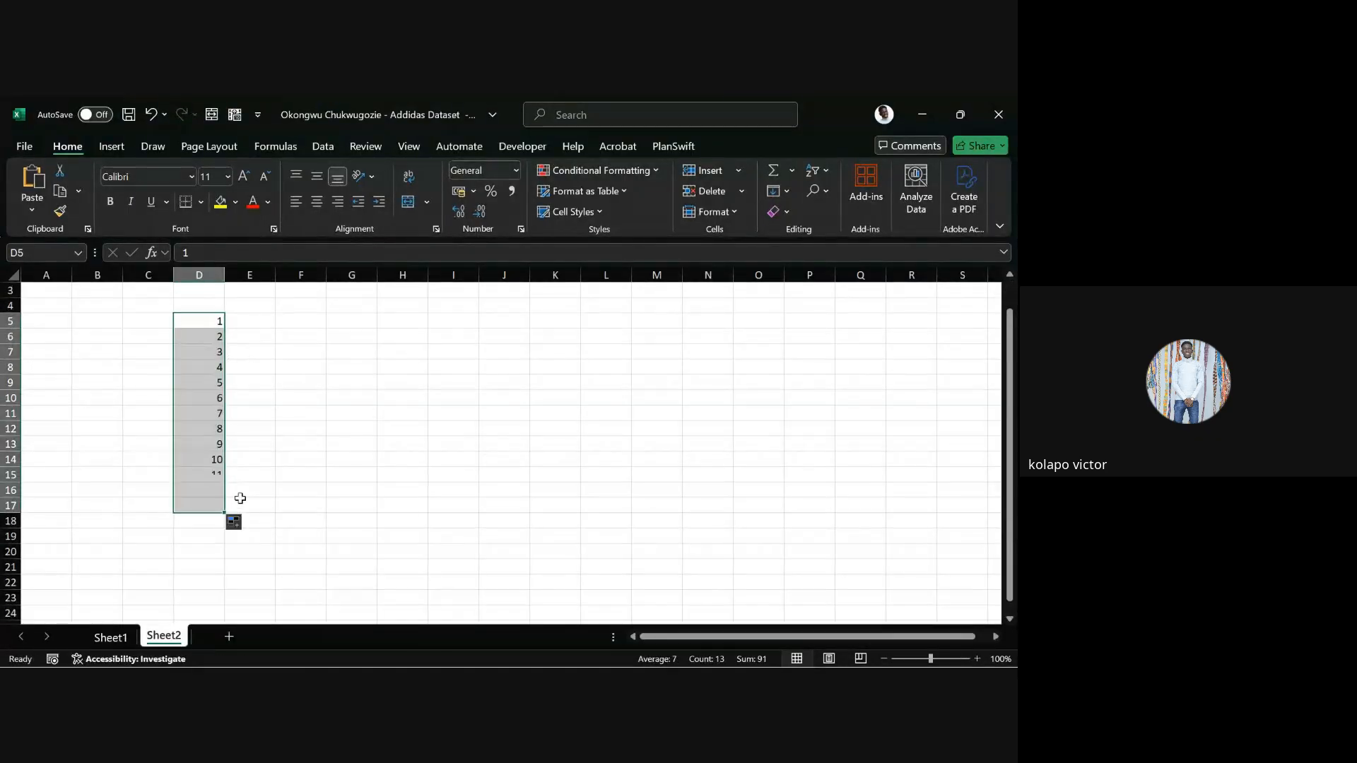
Enter 2 in cell E5 and copy it down to E17
{"action": "left_click", "coordinate": [254, 321]}
{"action": "type", "text": "2"}
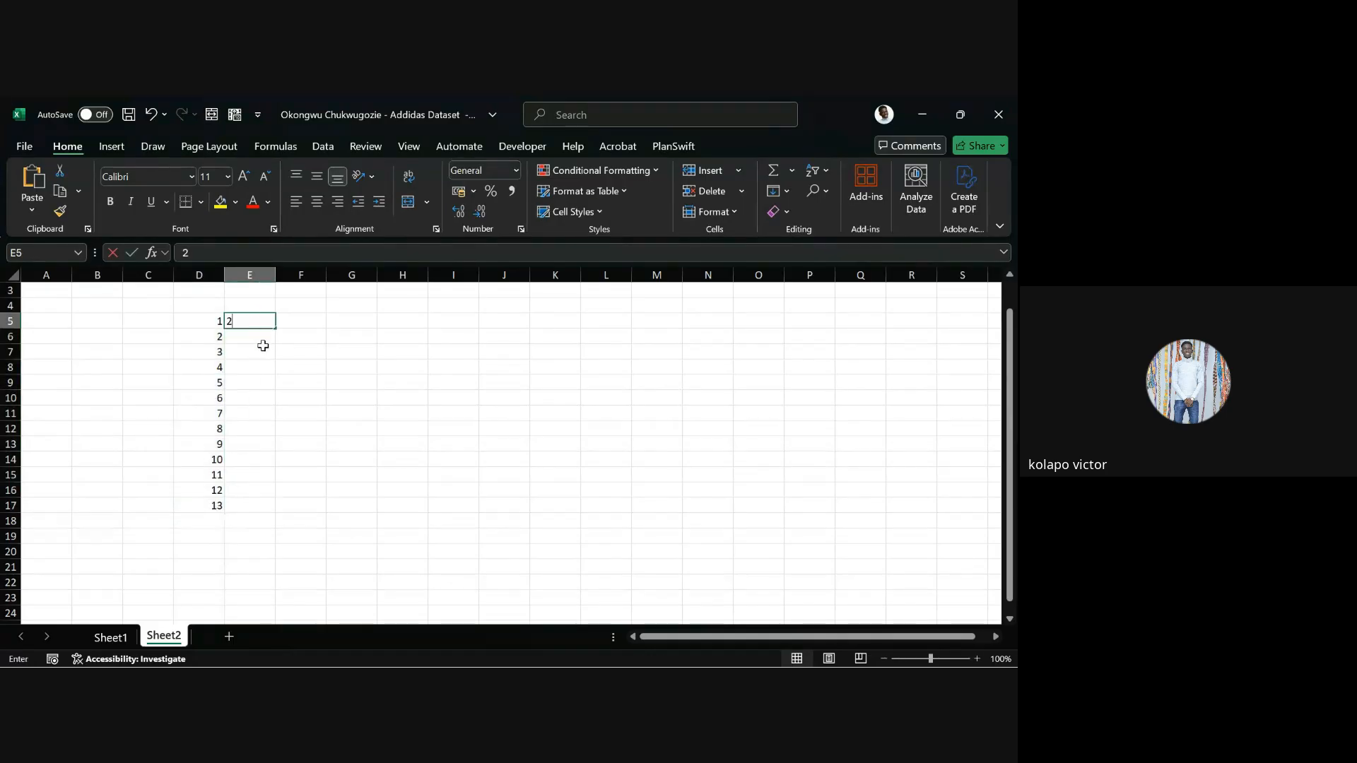
{"action": "key", "text": "Return"}
{"action": "key", "text": "Return"}
{"action": "key", "text": "Return"}
{"action": "key", "text": "Return"}
{"action": "left_click", "coordinate": [266, 320]}
{"action": "left_click_drag", "start_coordinate": [274, 328], "coordinate": [281, 507]}
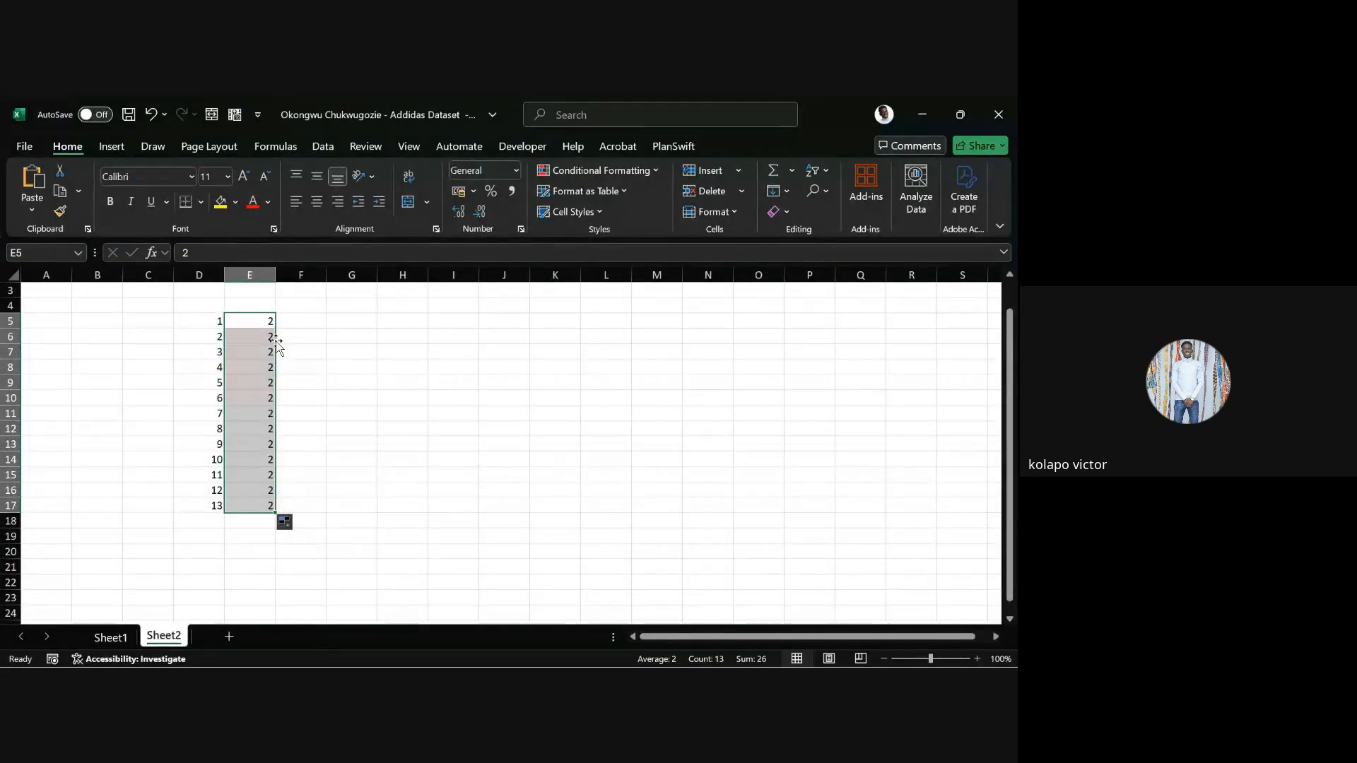
Multiply the two columns with the formula =D5*E5 in F5 and fill it down to F17
{"action": "left_click", "coordinate": [289, 320]}
{"action": "type", "text": "="}
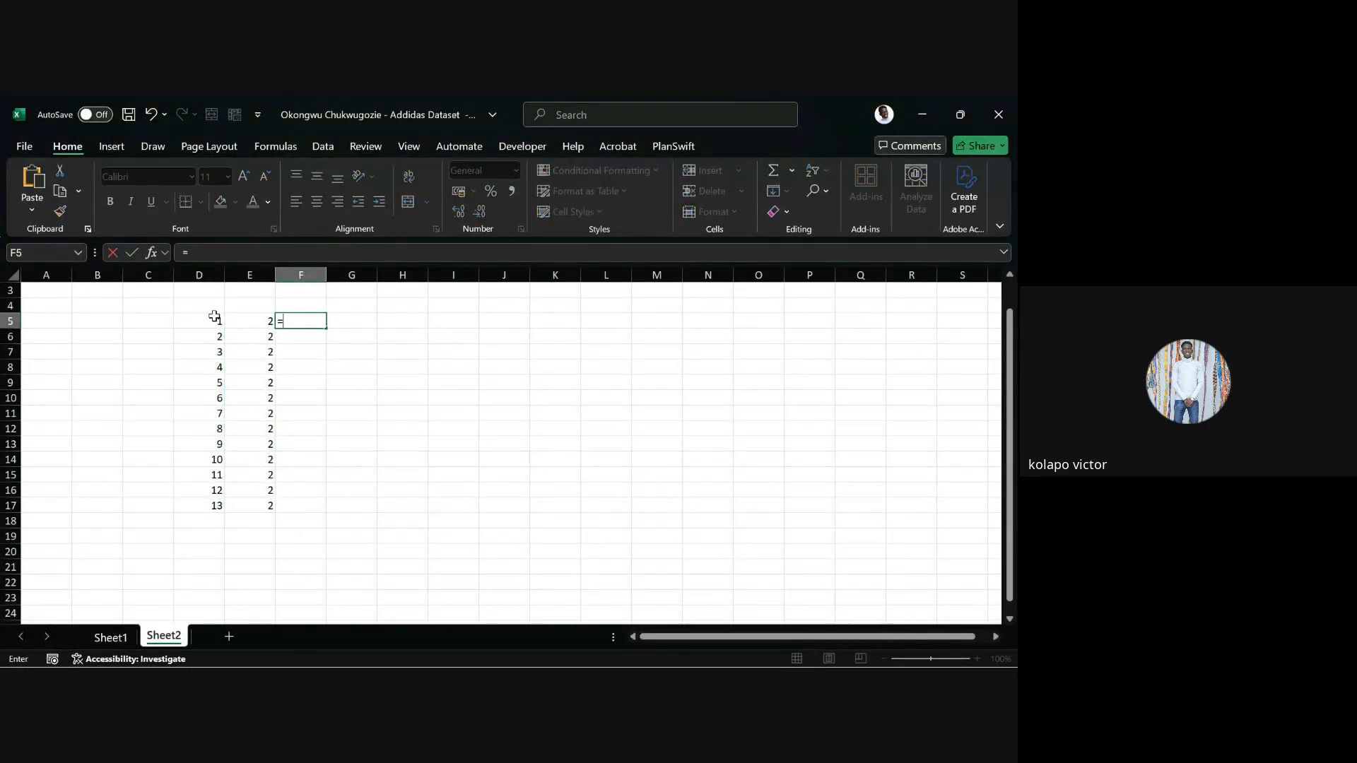
{"action": "left_click", "coordinate": [214, 319]}
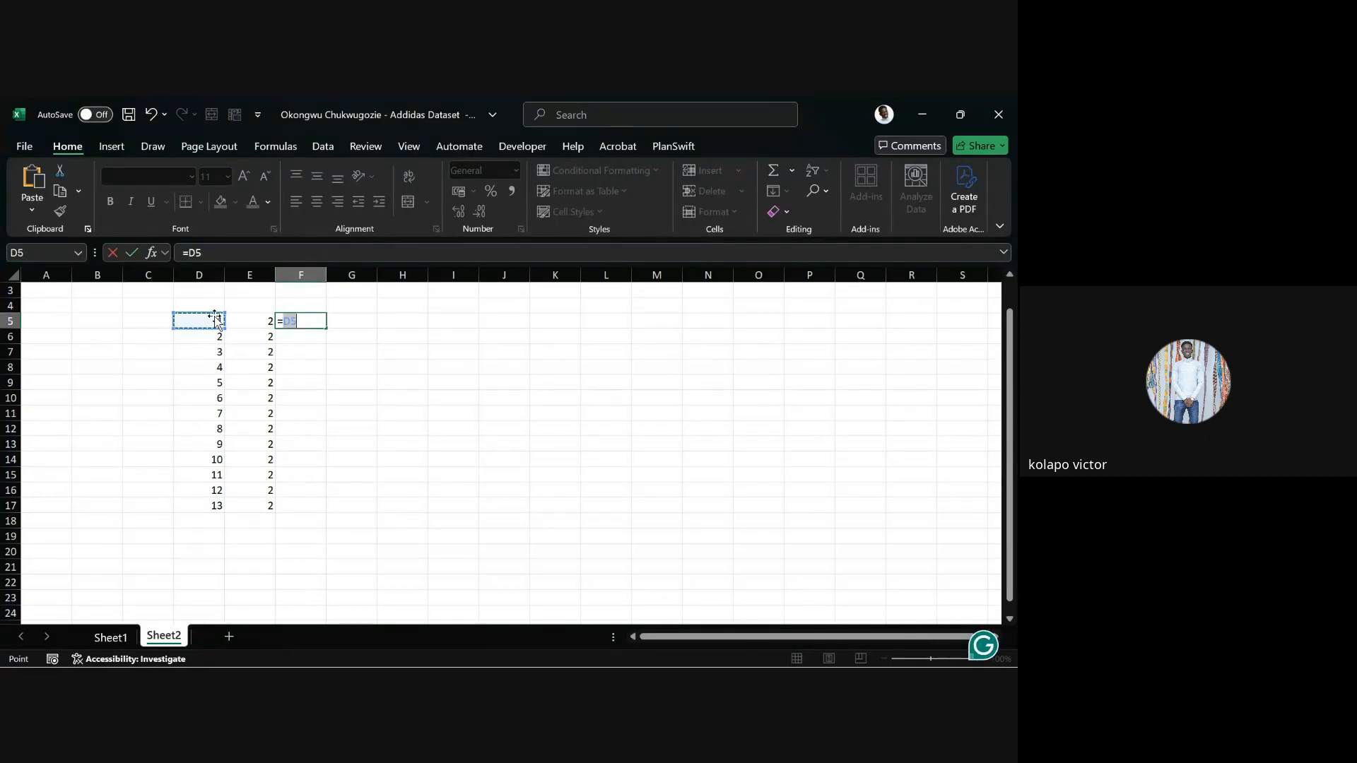
{"action": "type", "text": "*"}
{"action": "left_click", "coordinate": [249, 320]}
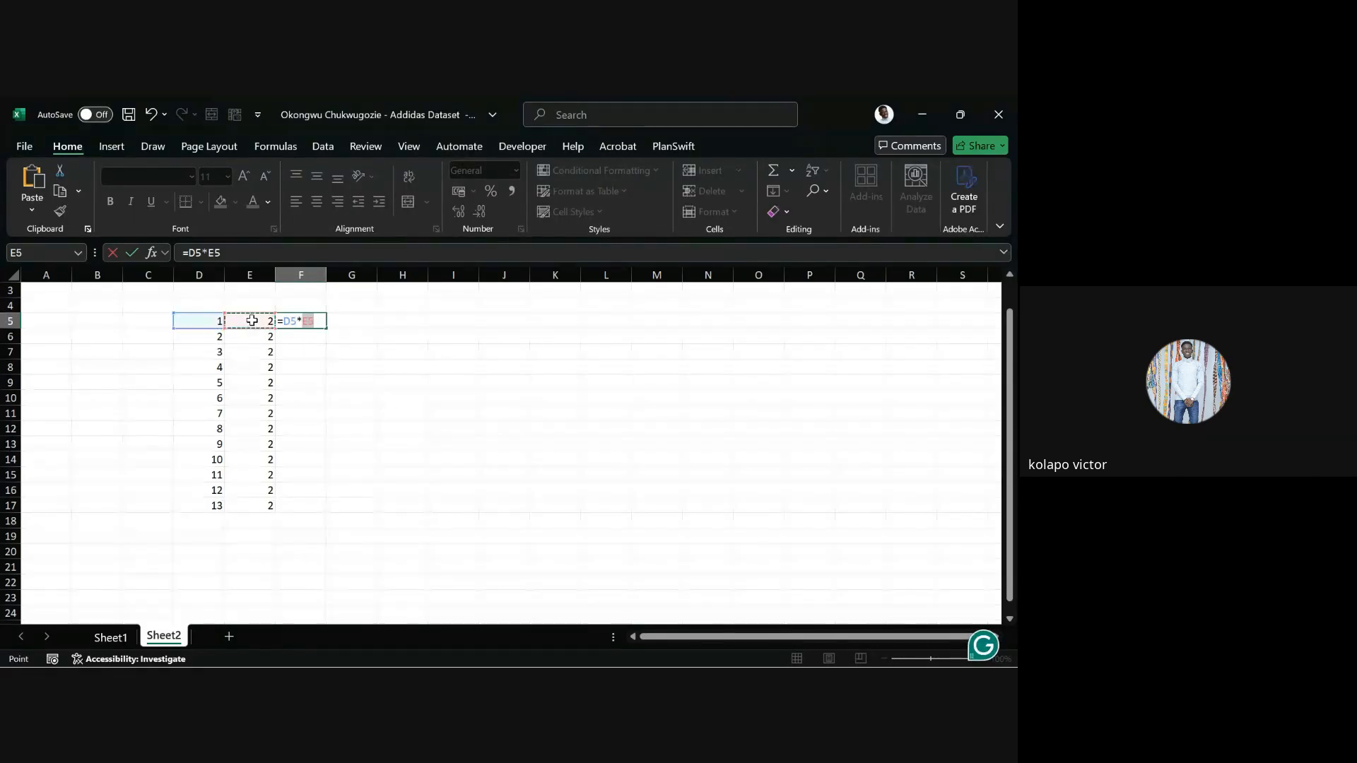
{"action": "key", "text": "Return"}
{"action": "left_click", "coordinate": [319, 325]}
{"action": "double_click", "coordinate": [325, 331]}
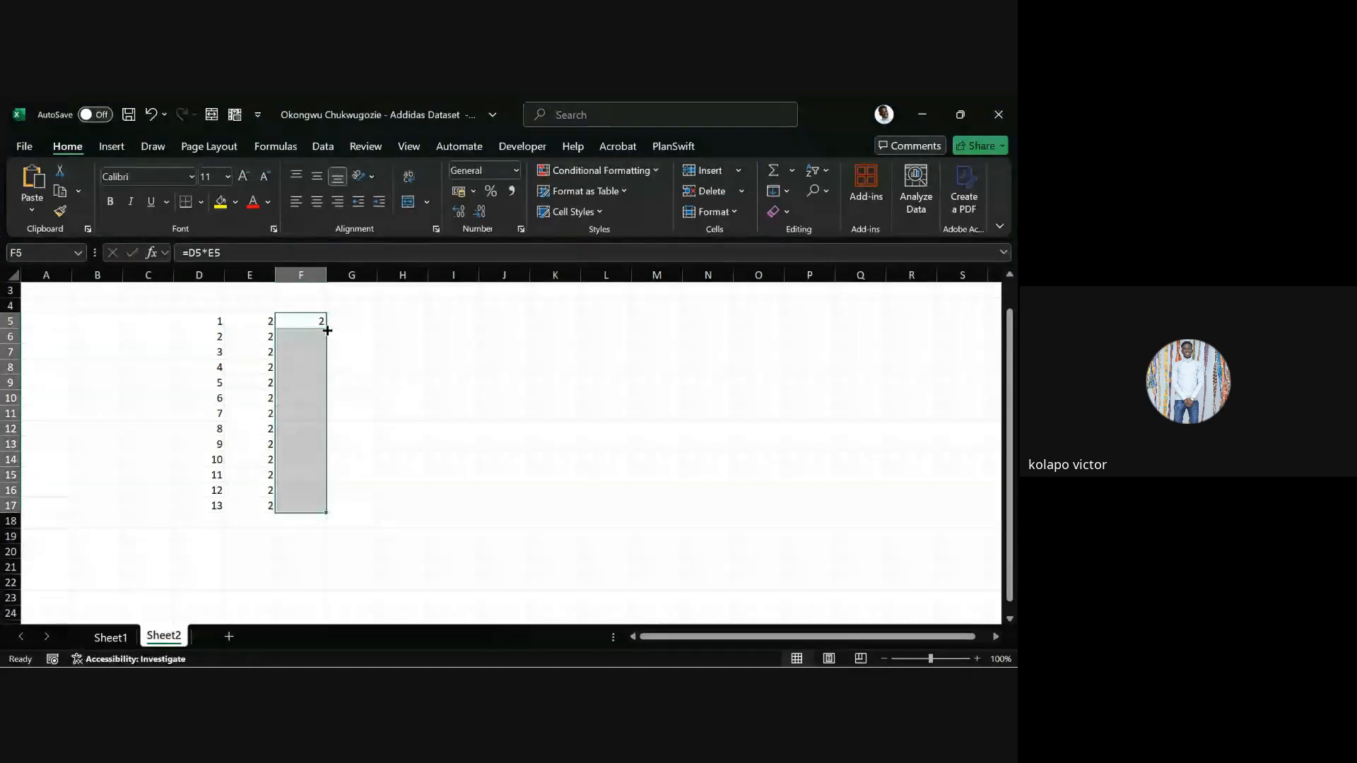
Copy the range D5:F17 and paste it transposed starting at cell I5, comparing its rows and columns with the original
{"action": "left_click_drag", "start_coordinate": [203, 322], "coordinate": [294, 513]}
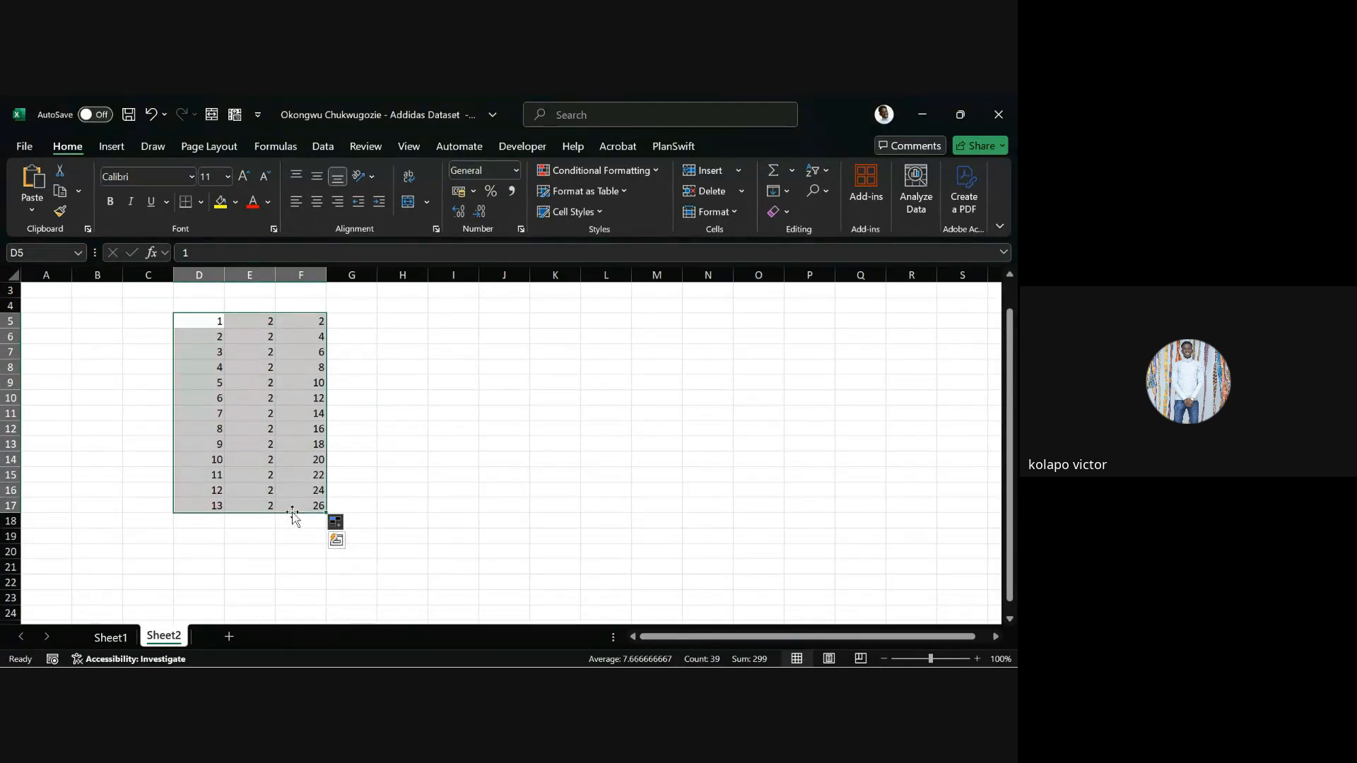
{"action": "key", "text": "ctrl+c"}
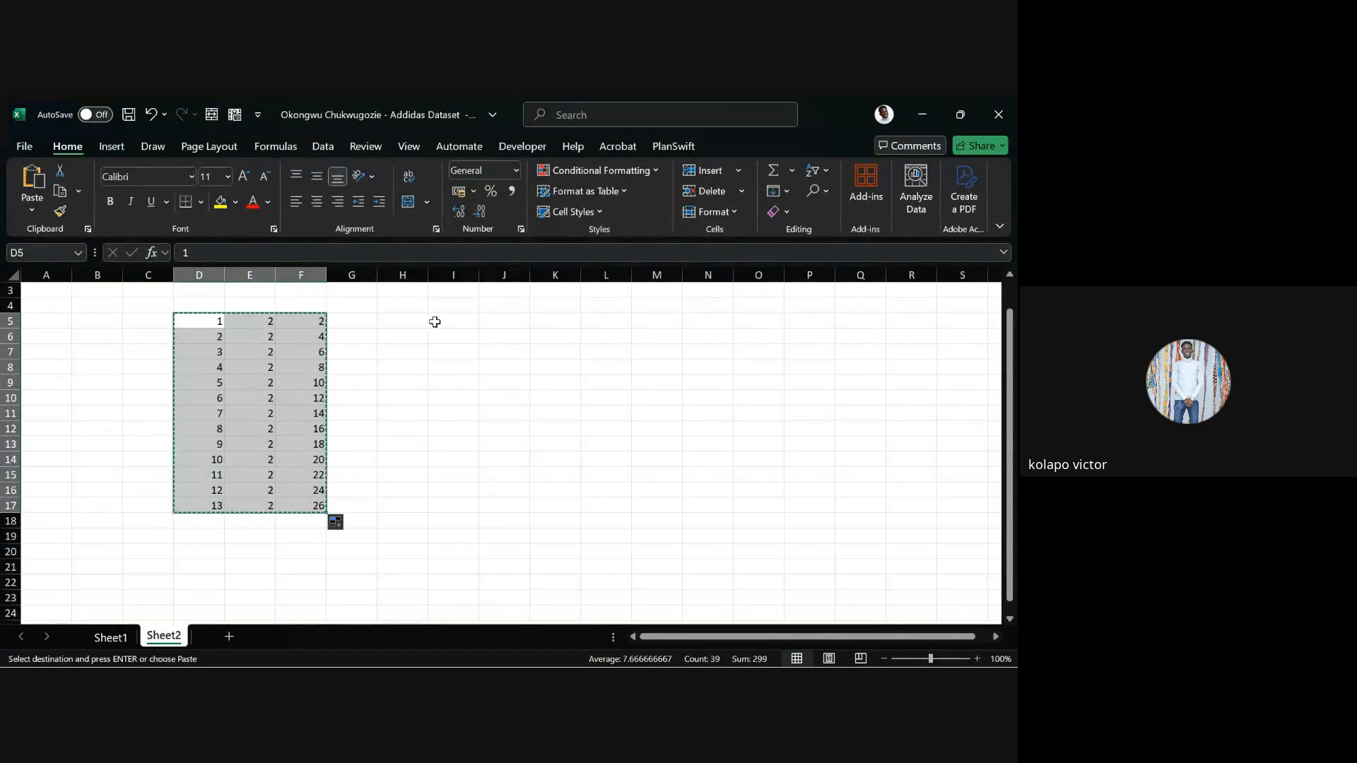
{"action": "left_click", "coordinate": [435, 322]}
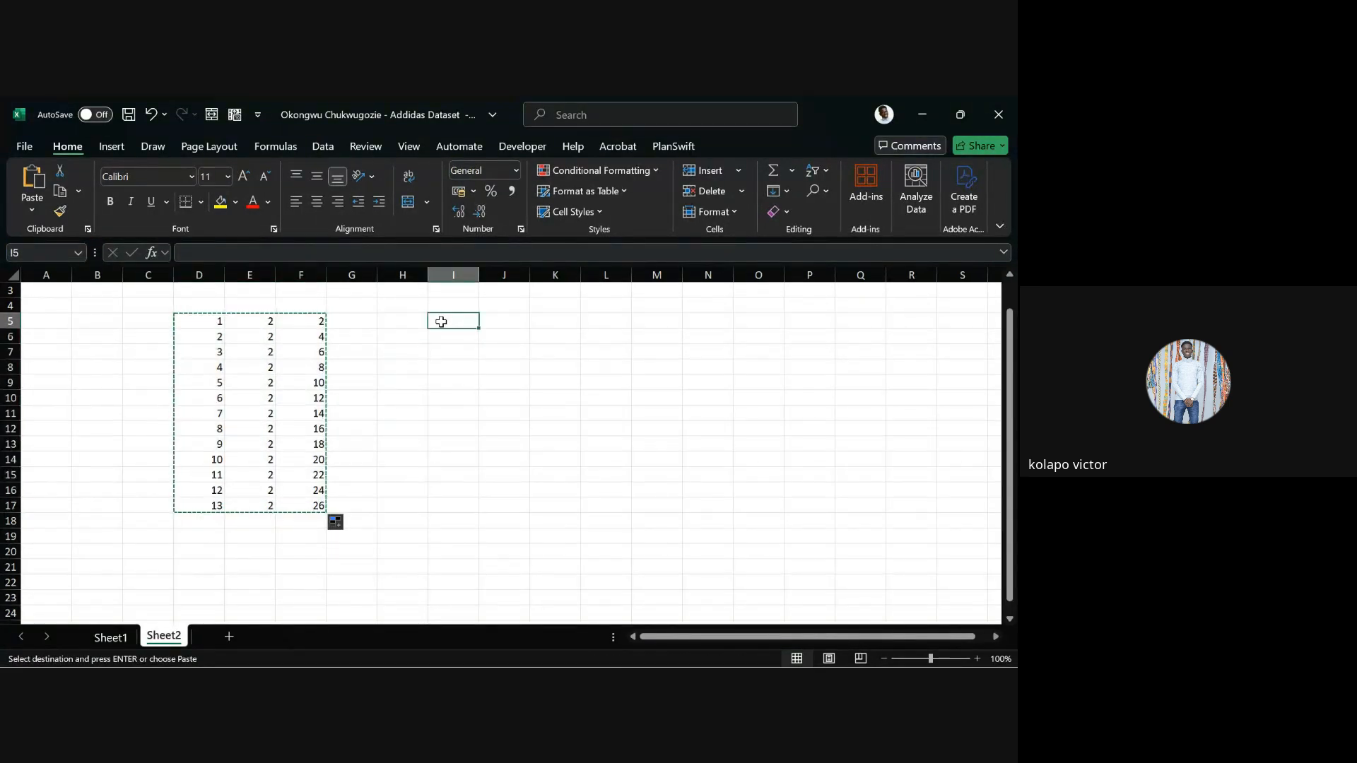
{"action": "left_click", "coordinate": [40, 209]}
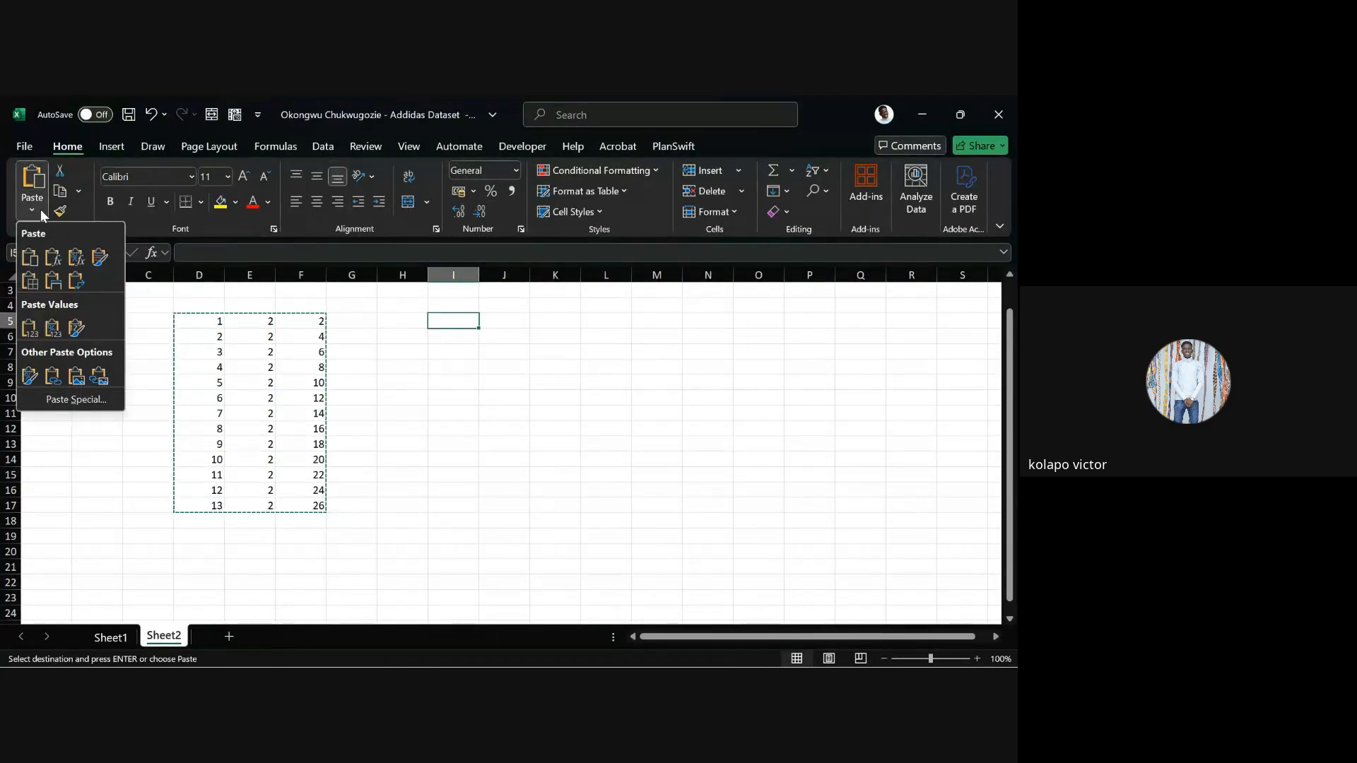
{"action": "left_click", "coordinate": [76, 280]}
{"action": "left_click", "coordinate": [548, 414]}
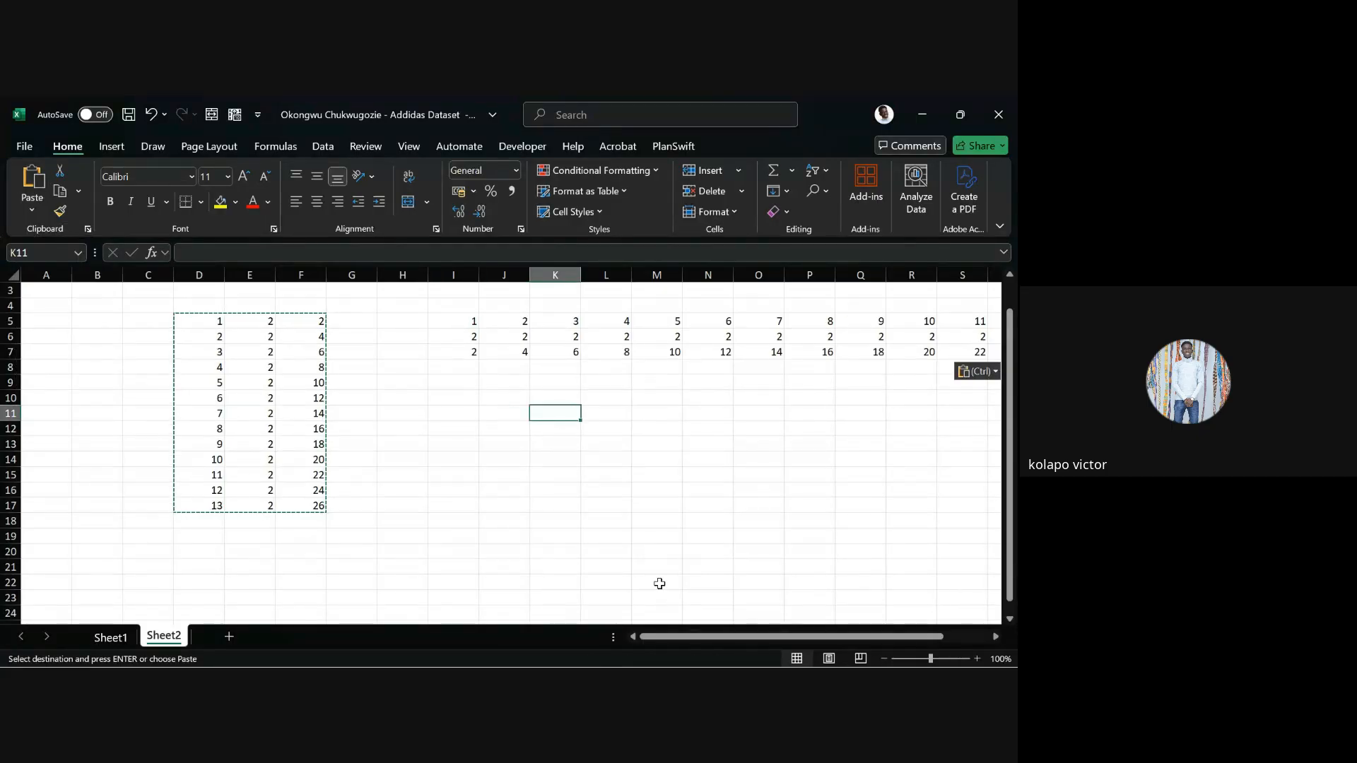
{"action": "left_click_drag", "start_coordinate": [672, 636], "coordinate": [719, 636]}
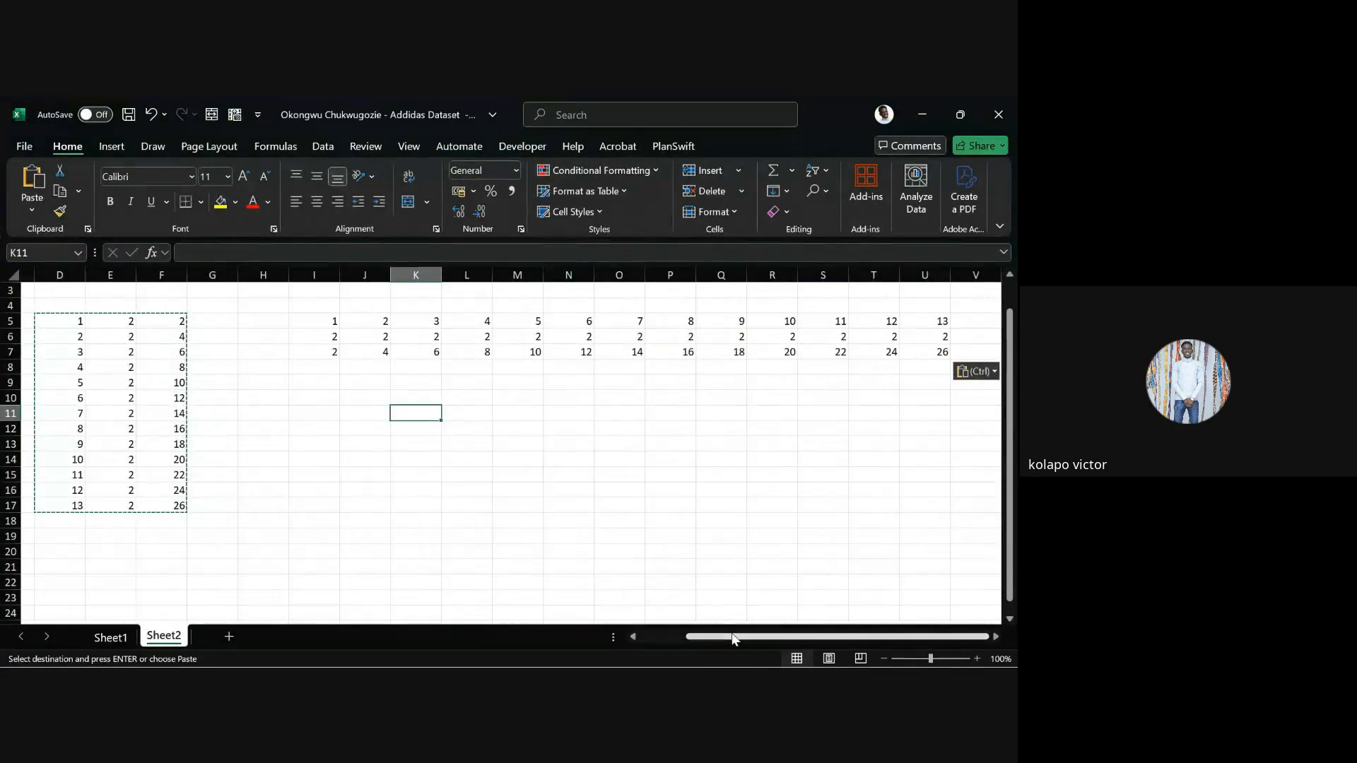
{"action": "left_click", "coordinate": [316, 276]}
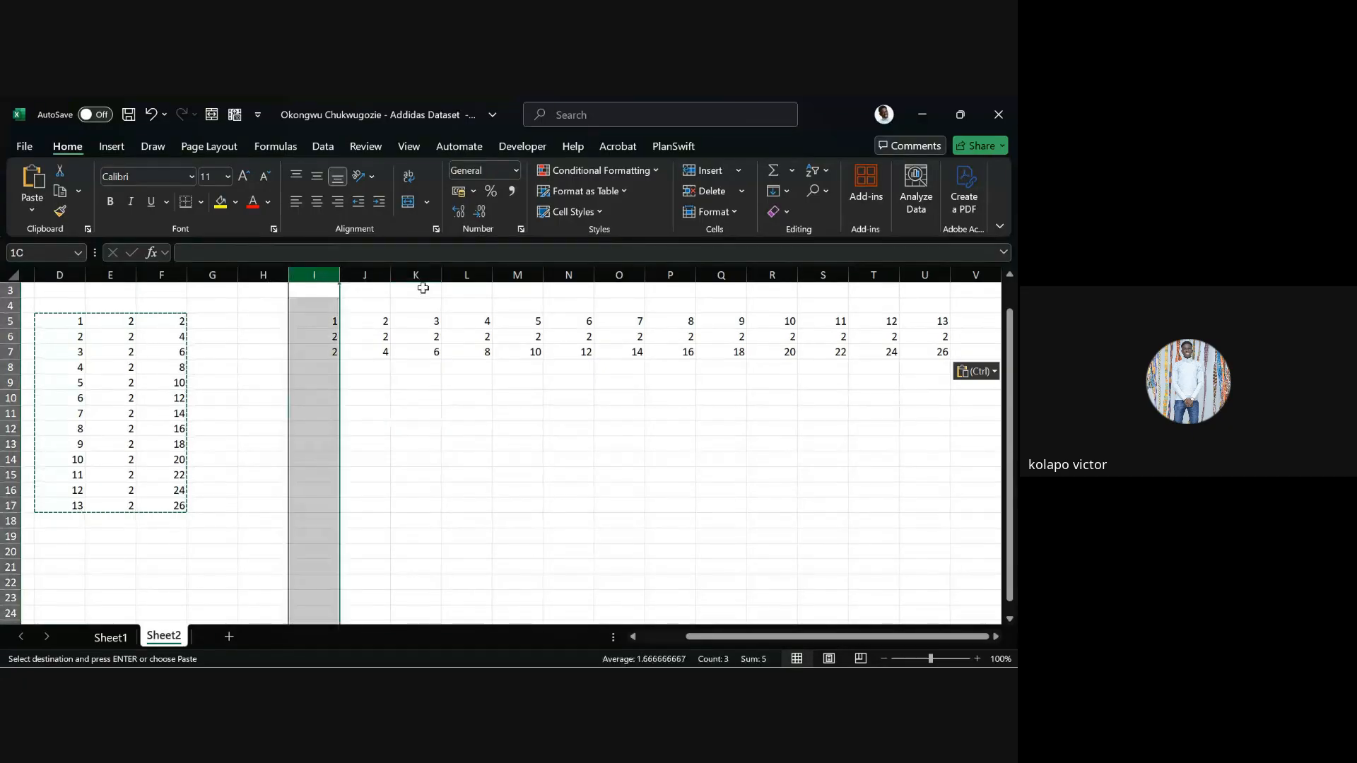
{"action": "left_click_drag", "start_coordinate": [423, 288], "coordinate": [657, 294]}
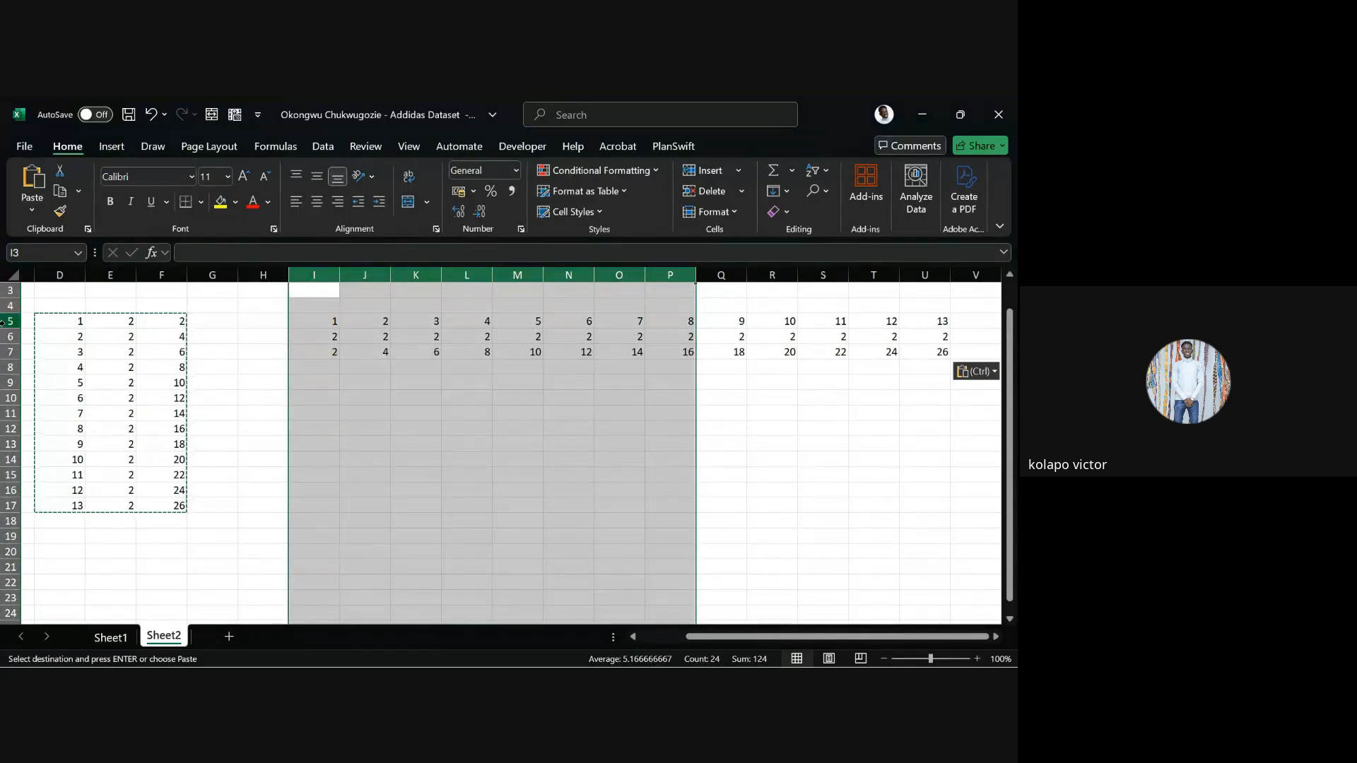
{"action": "left_click_drag", "start_coordinate": [4, 321], "coordinate": [5, 507]}
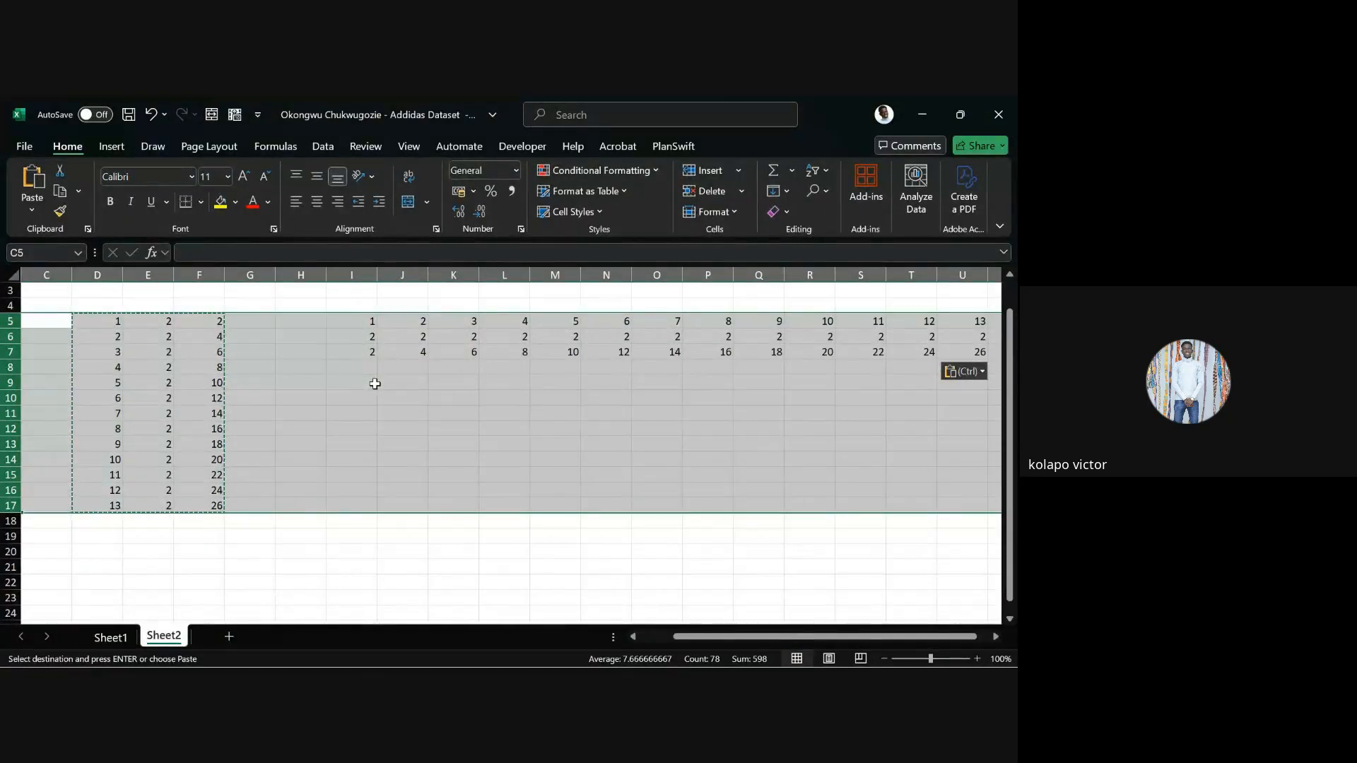
Switch back to Power Query Editor, transpose the Strategic class table and look through its columns
{"action": "key", "text": "alt+Tab"}
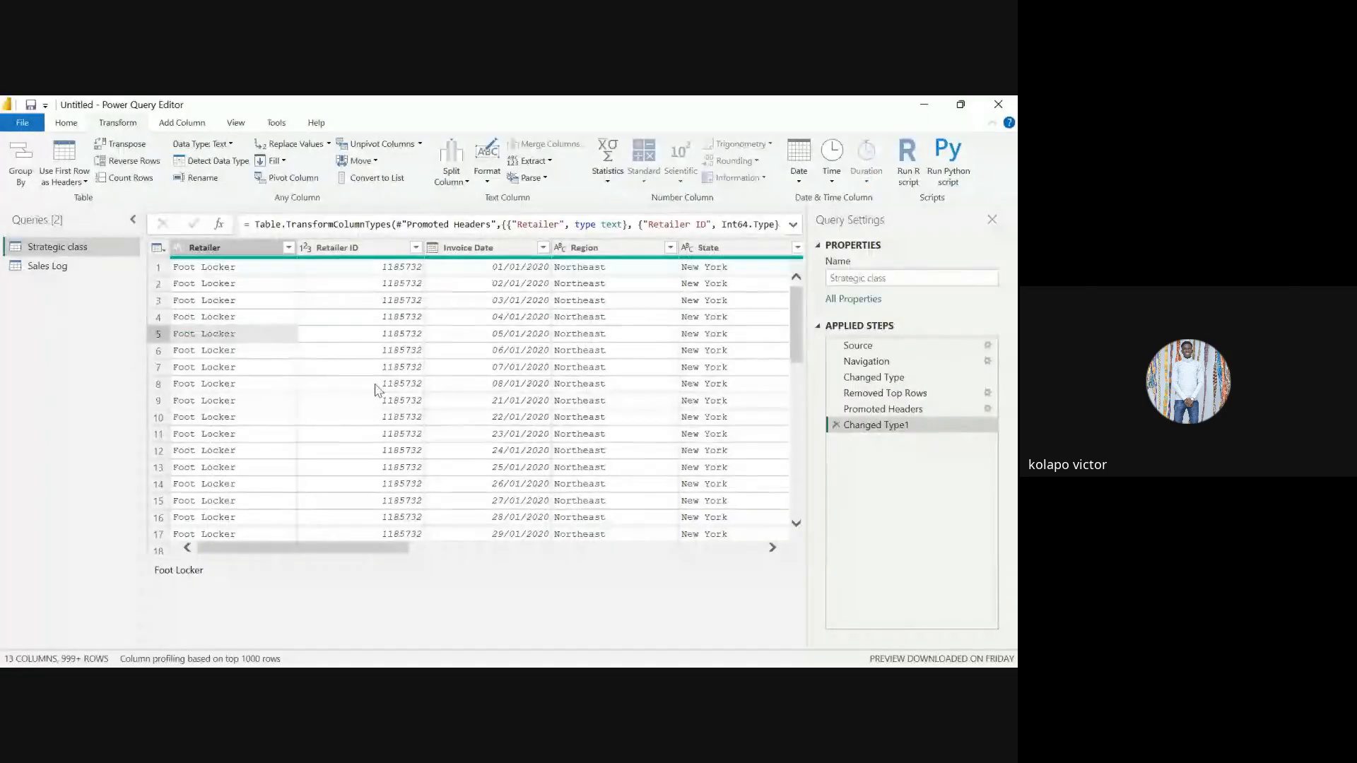
{"action": "left_click", "coordinate": [123, 144]}
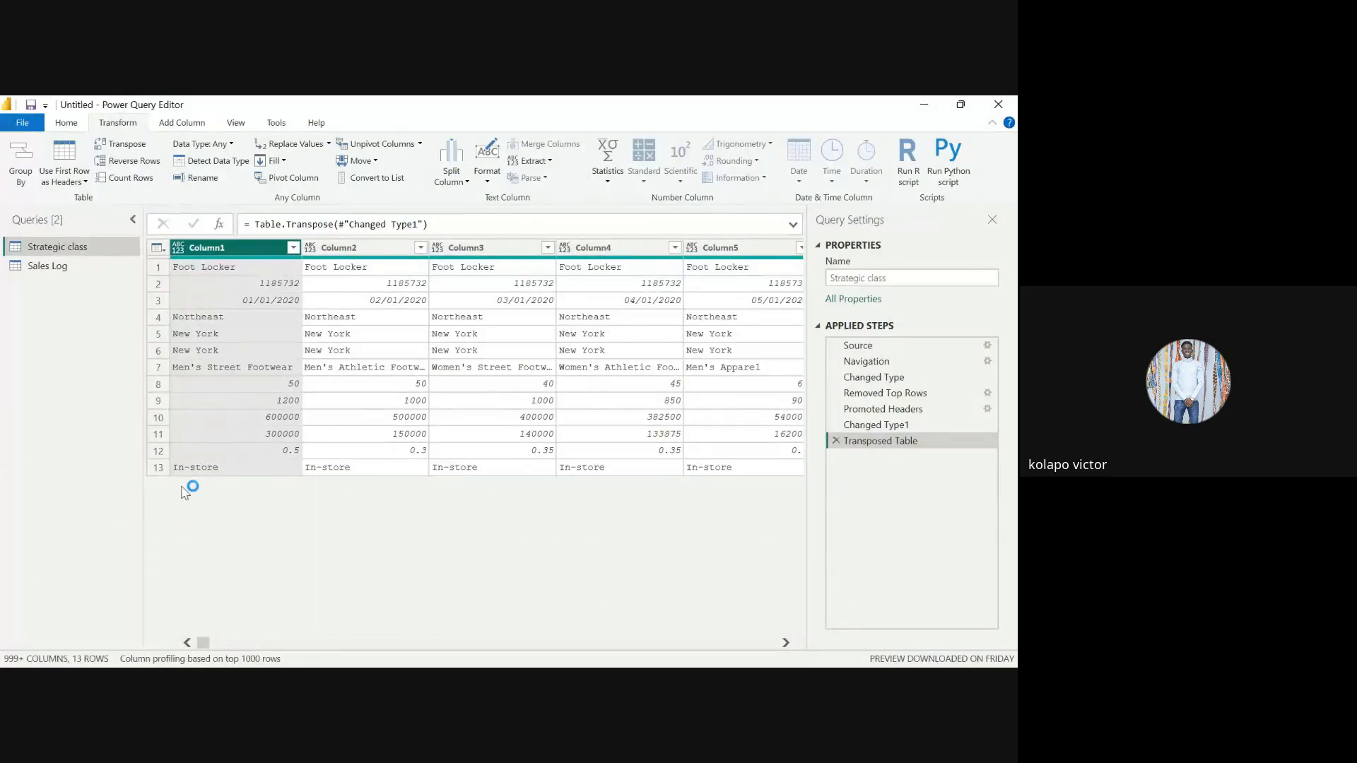
{"action": "left_click_drag", "start_coordinate": [207, 643], "coordinate": [760, 648]}
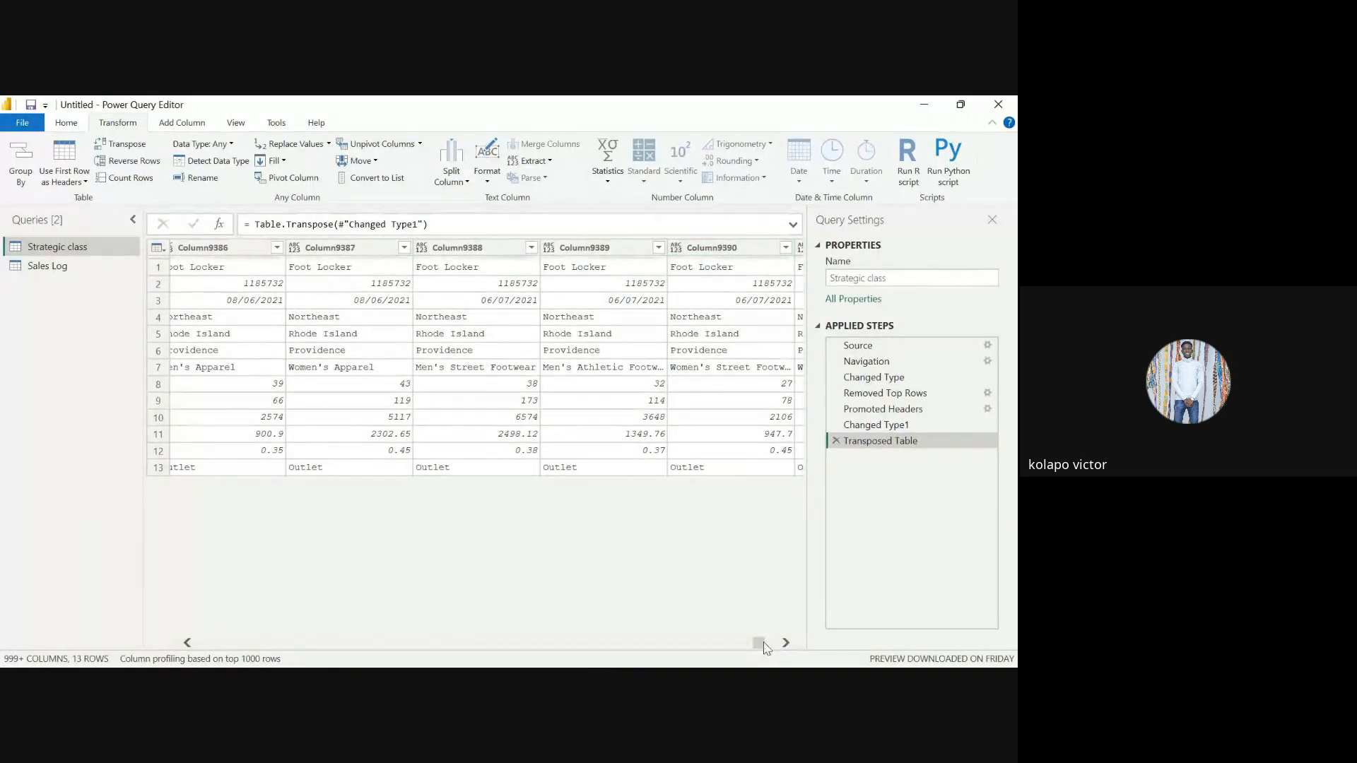
Look over the remaining transposed columns and remove the Transposed Table step from the Strategic class query
{"action": "left_click_drag", "start_coordinate": [758, 643], "coordinate": [770, 642]}
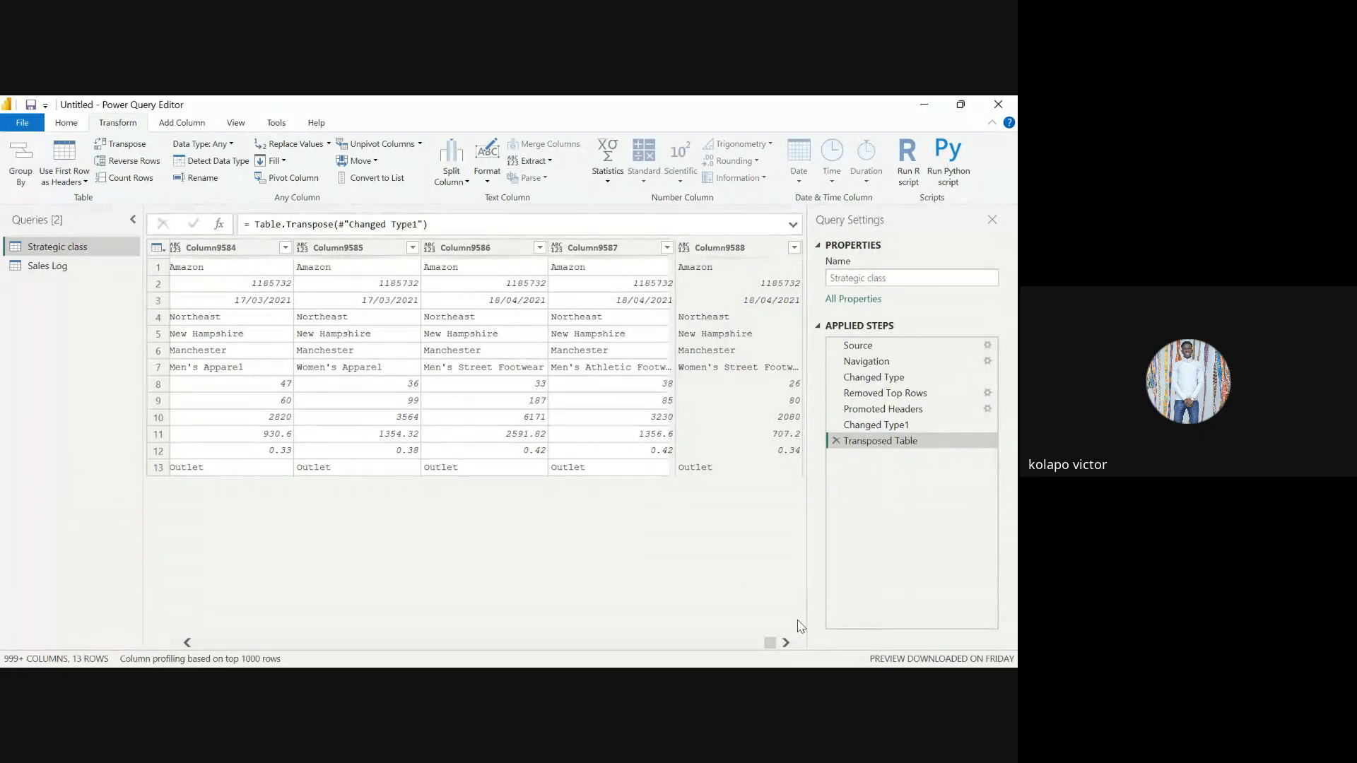
{"action": "left_click_drag", "start_coordinate": [772, 644], "coordinate": [202, 653]}
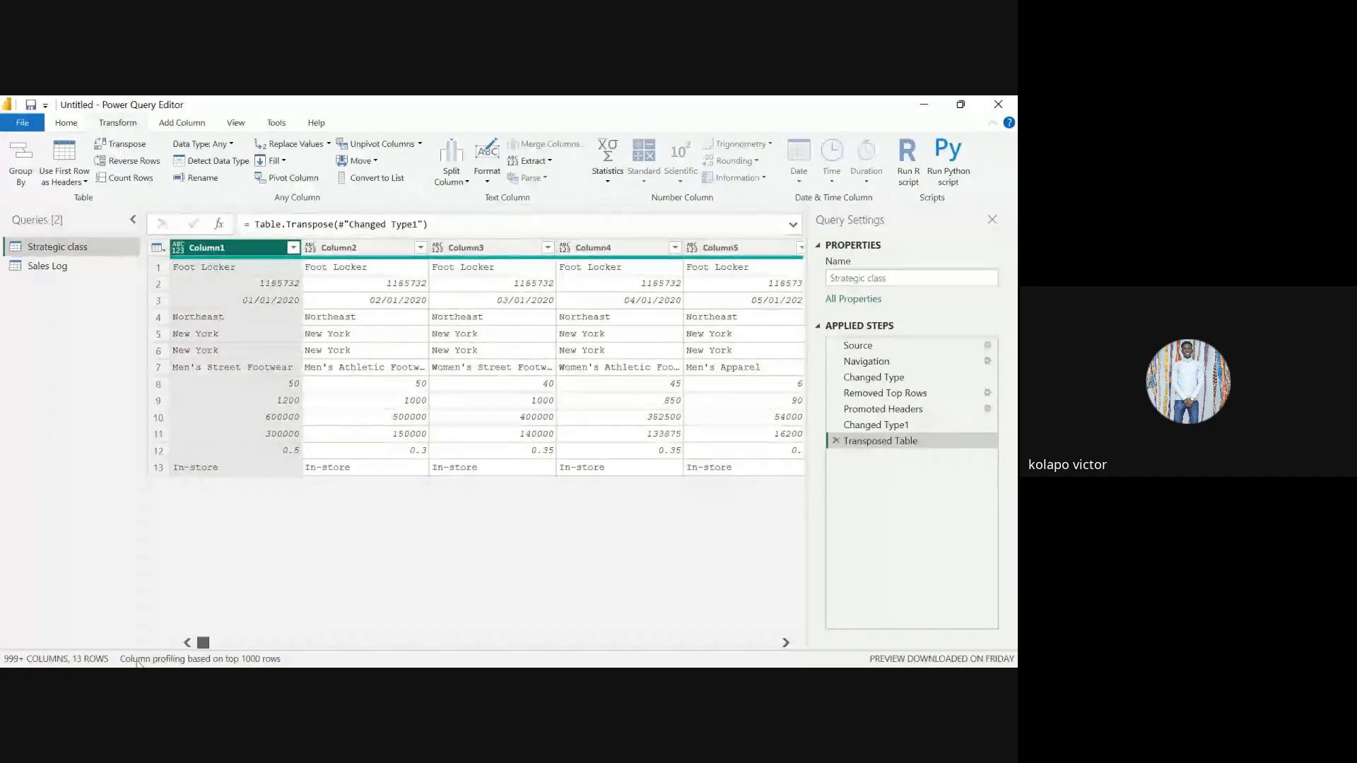
{"action": "left_click", "coordinate": [836, 442]}
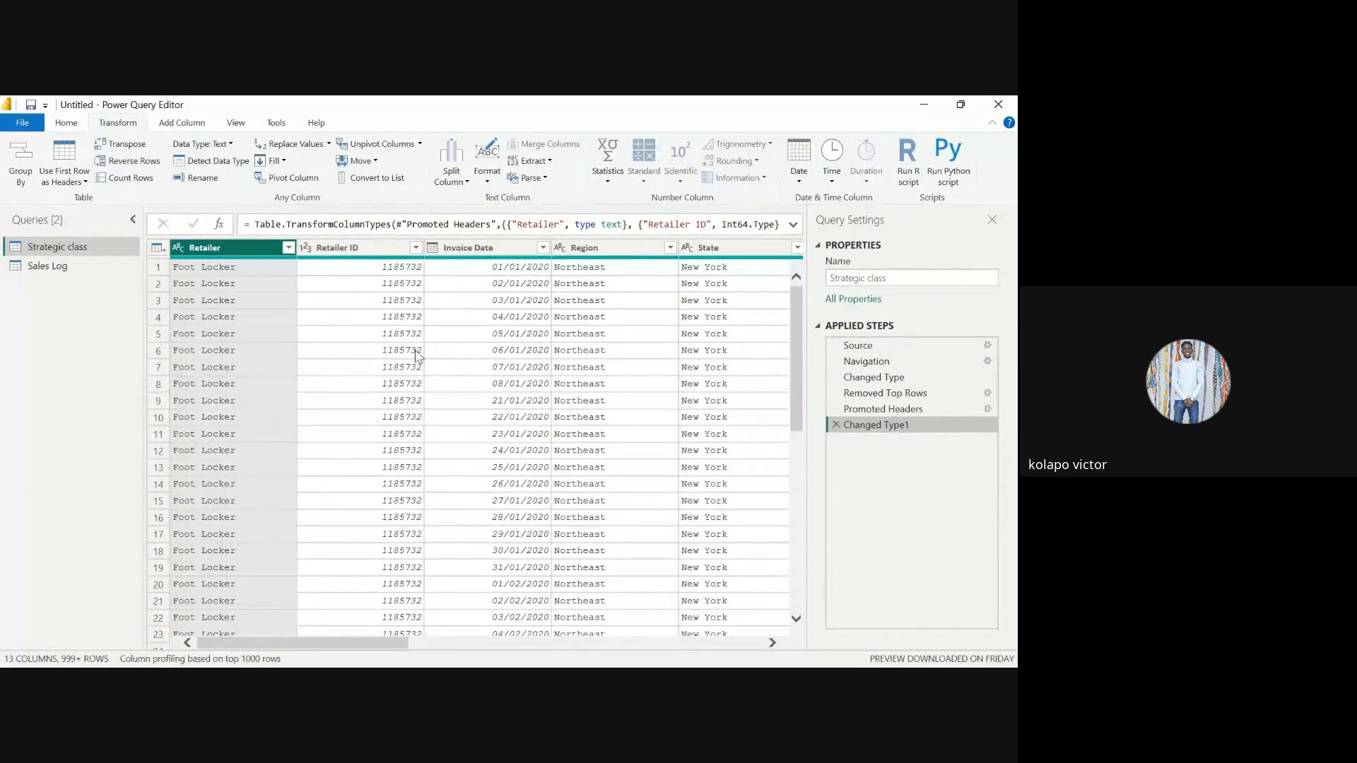
{"action": "left_click", "coordinate": [217, 269]}
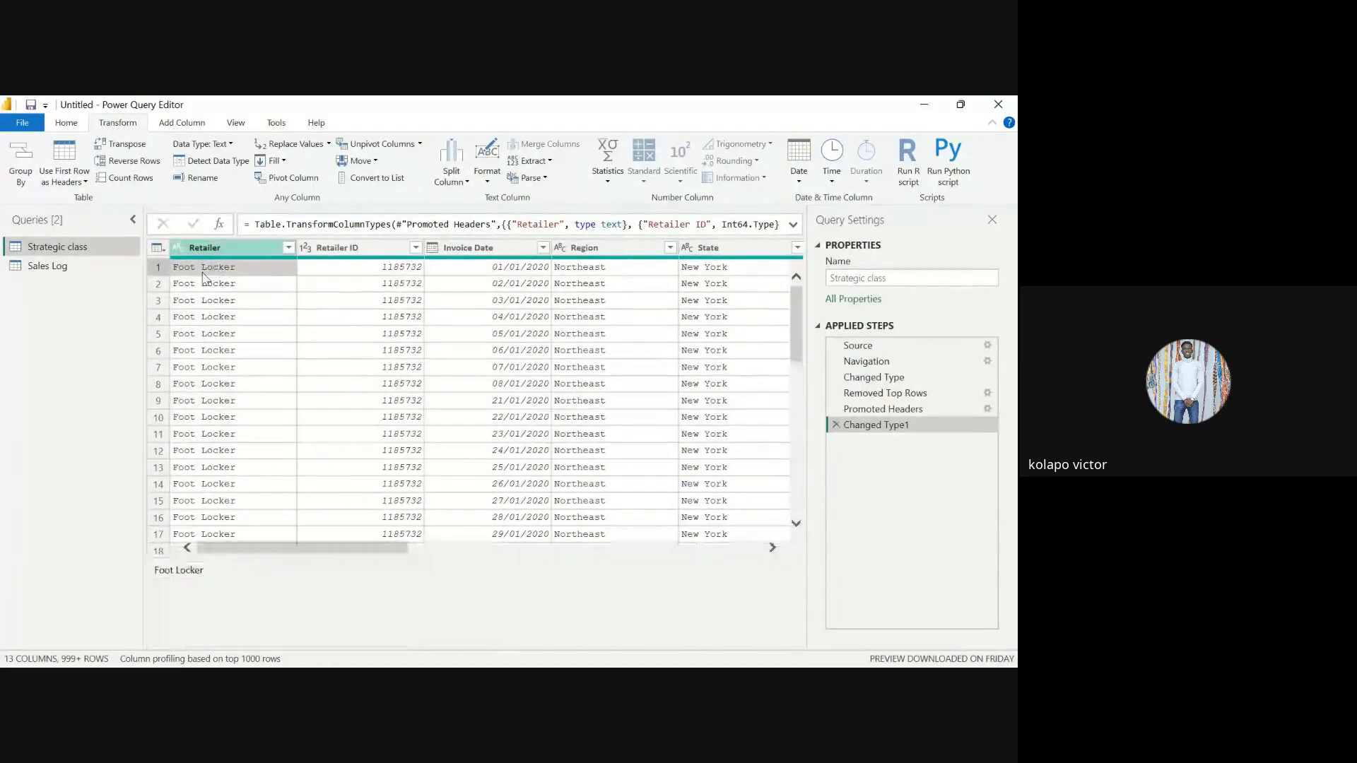
Reverse the row order of the Strategic class table, review the result and remove the Reversed Rows step
{"action": "left_click", "coordinate": [133, 161]}
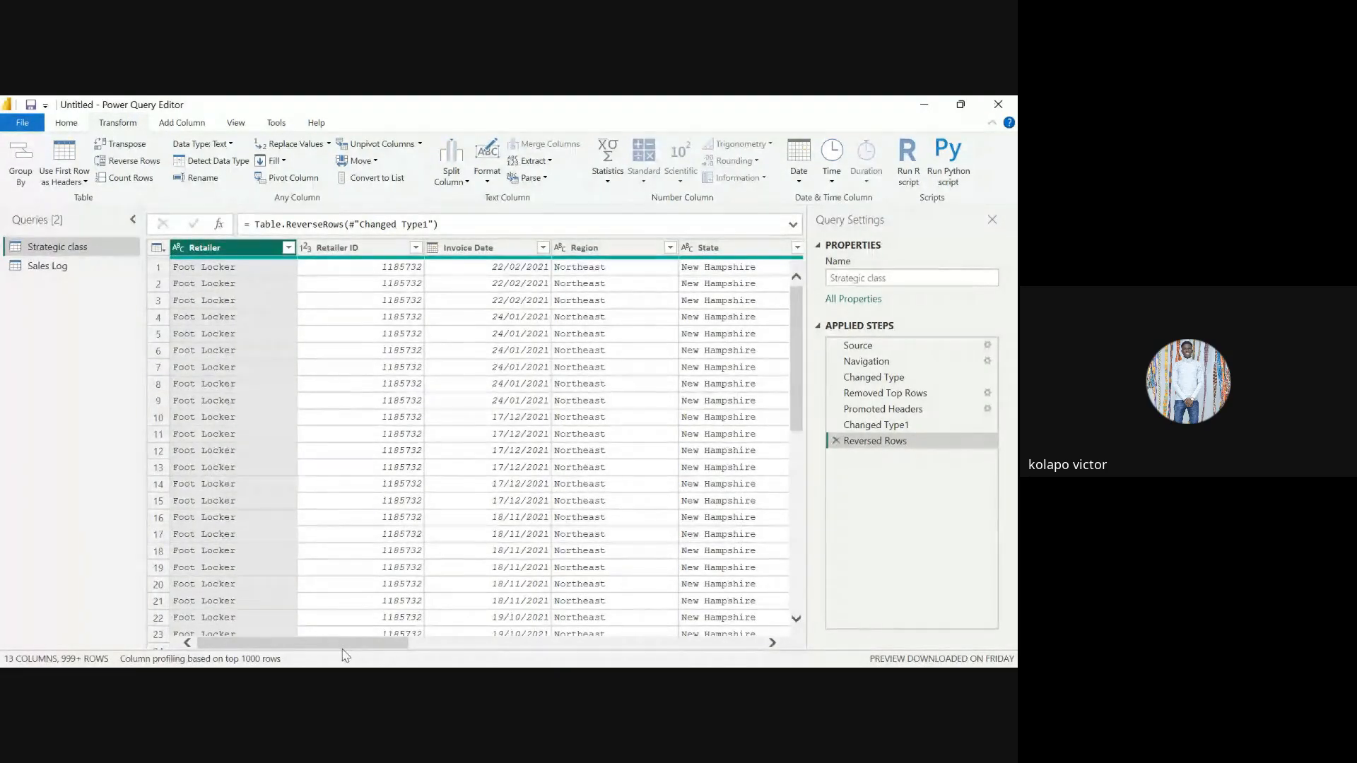
{"action": "left_click_drag", "start_coordinate": [342, 647], "coordinate": [216, 636]}
{"action": "left_click", "coordinate": [835, 440]}
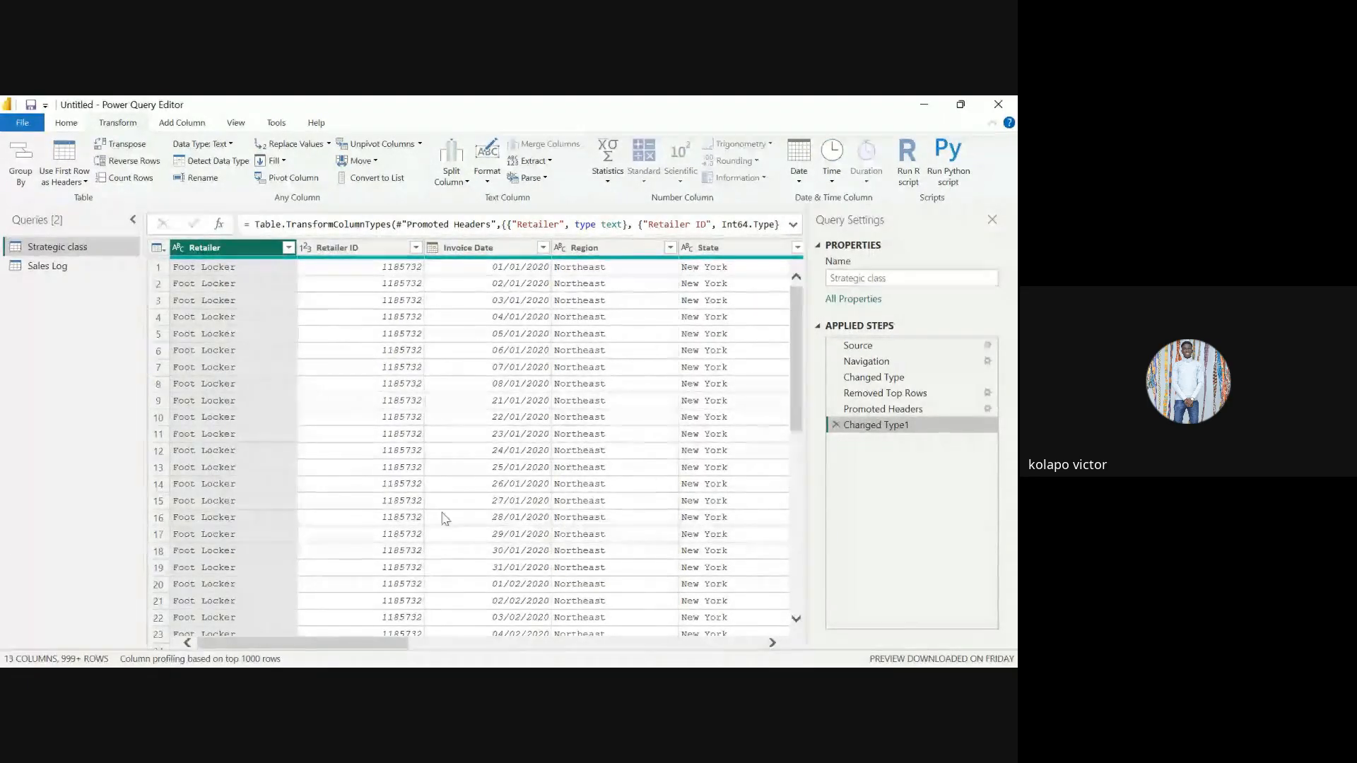
Count the rows of the Strategic class table and remove the Counted Rows step
{"action": "scroll", "coordinate": [563, 468], "scroll_direction": "down", "scroll_amount": 20}
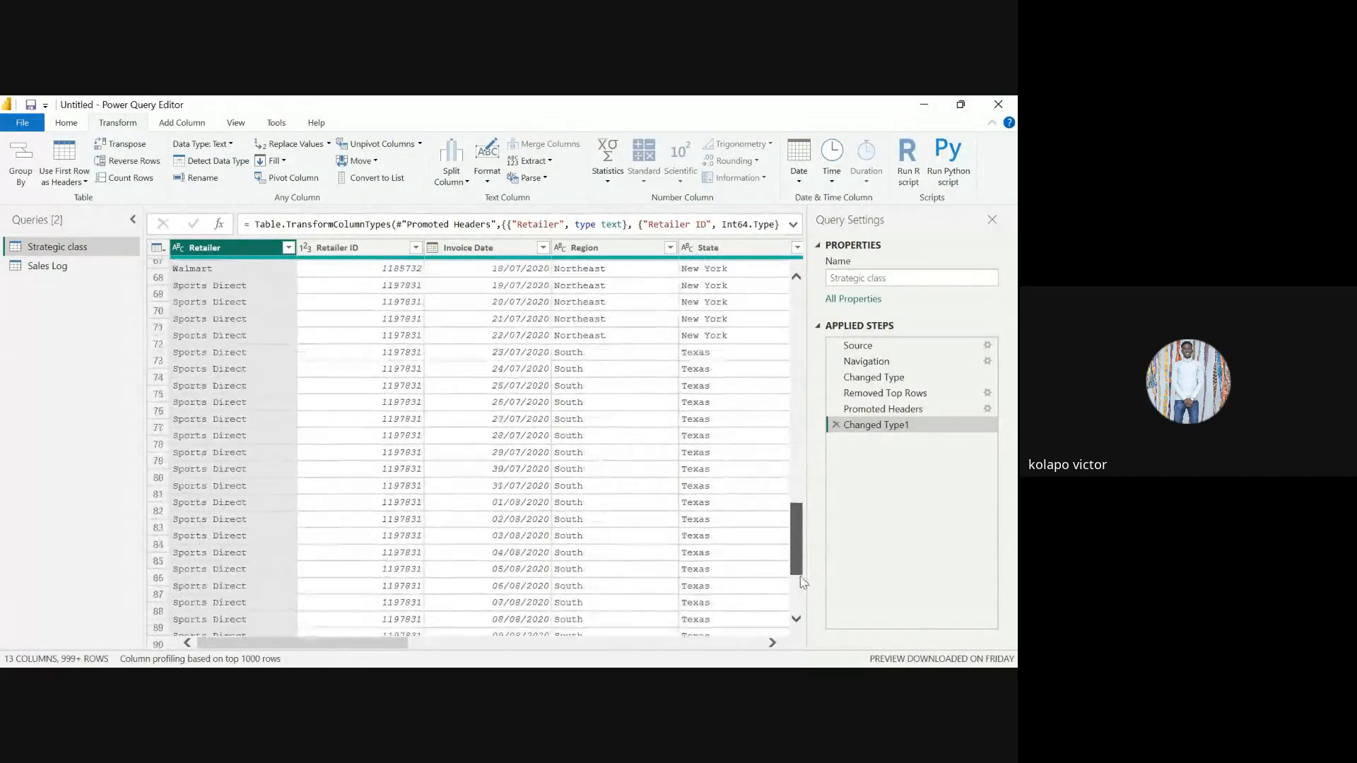
{"action": "scroll", "coordinate": [563, 467], "scroll_direction": "up", "scroll_amount": 7}
{"action": "left_click_drag", "start_coordinate": [803, 445], "coordinate": [812, 287]}
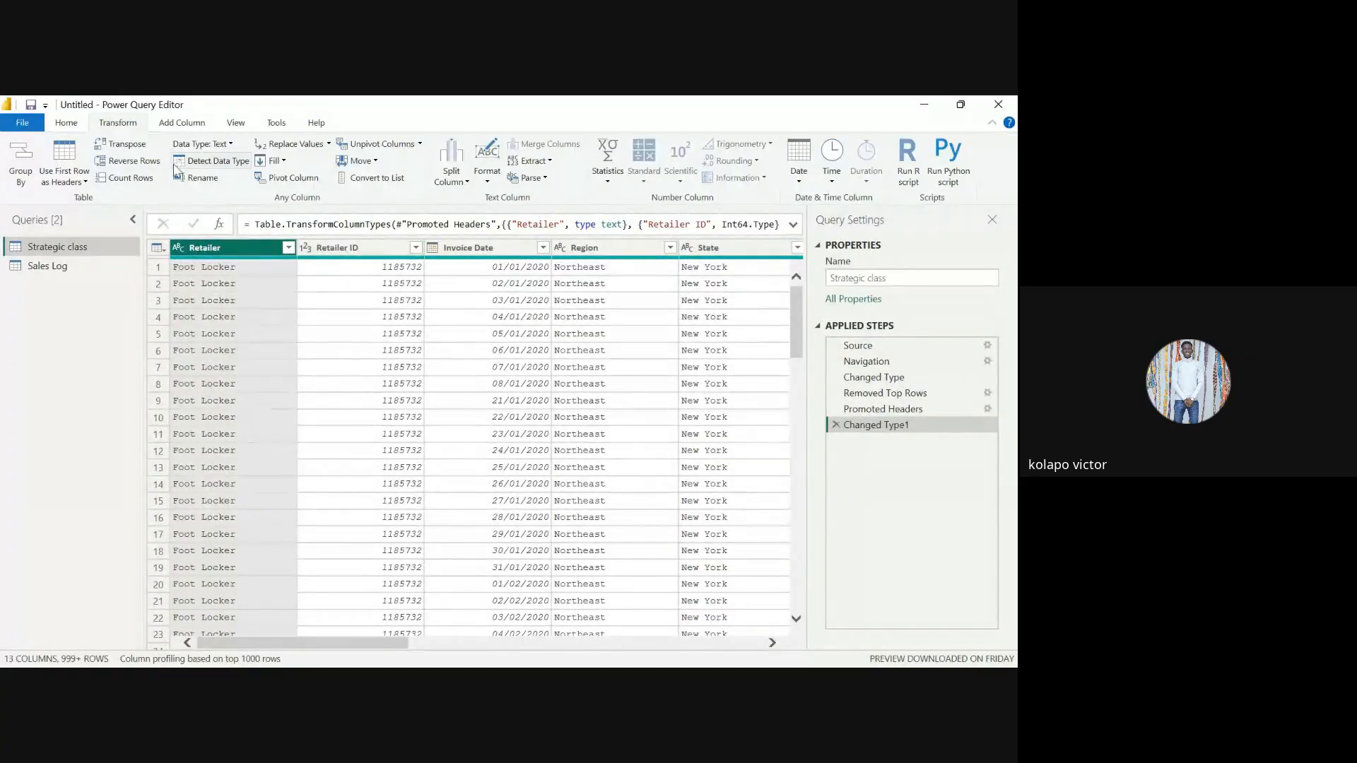
{"action": "left_click", "coordinate": [130, 178]}
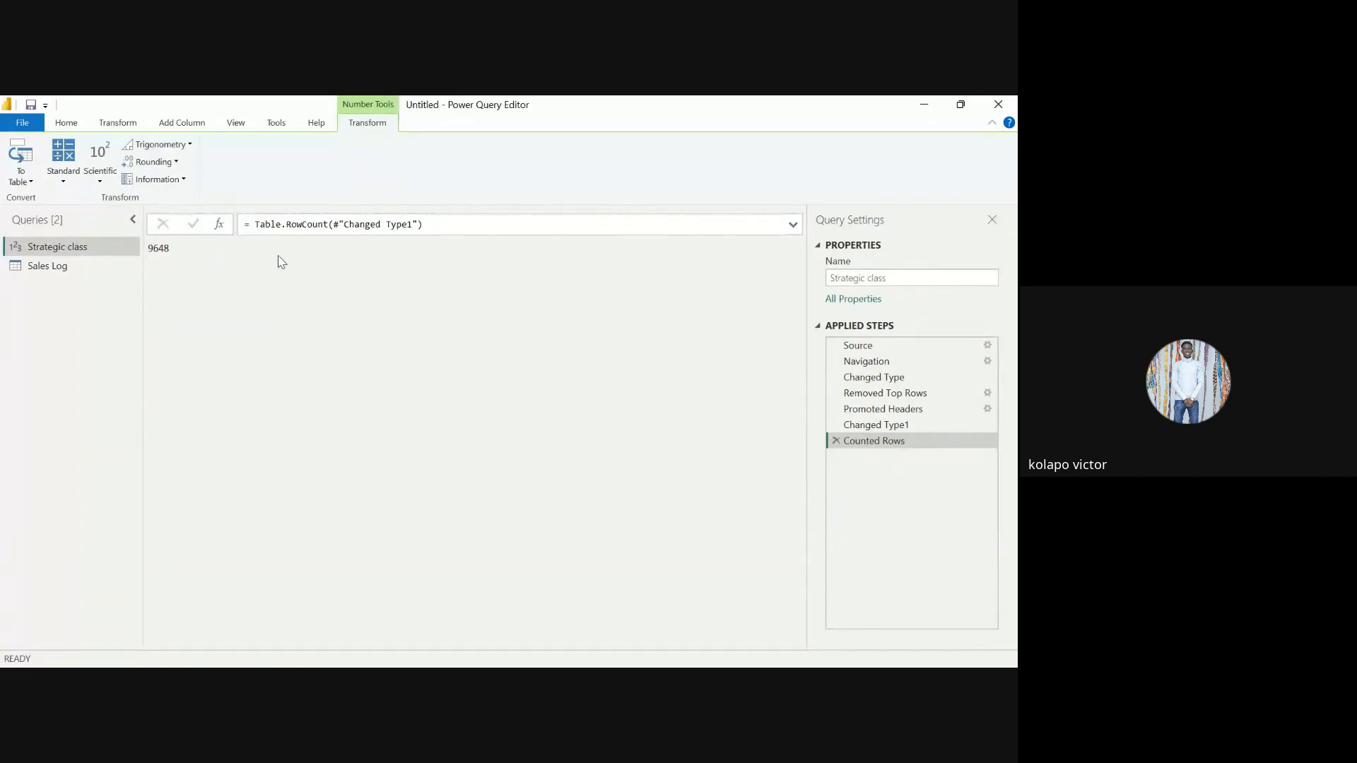
{"action": "left_click", "coordinate": [836, 443]}
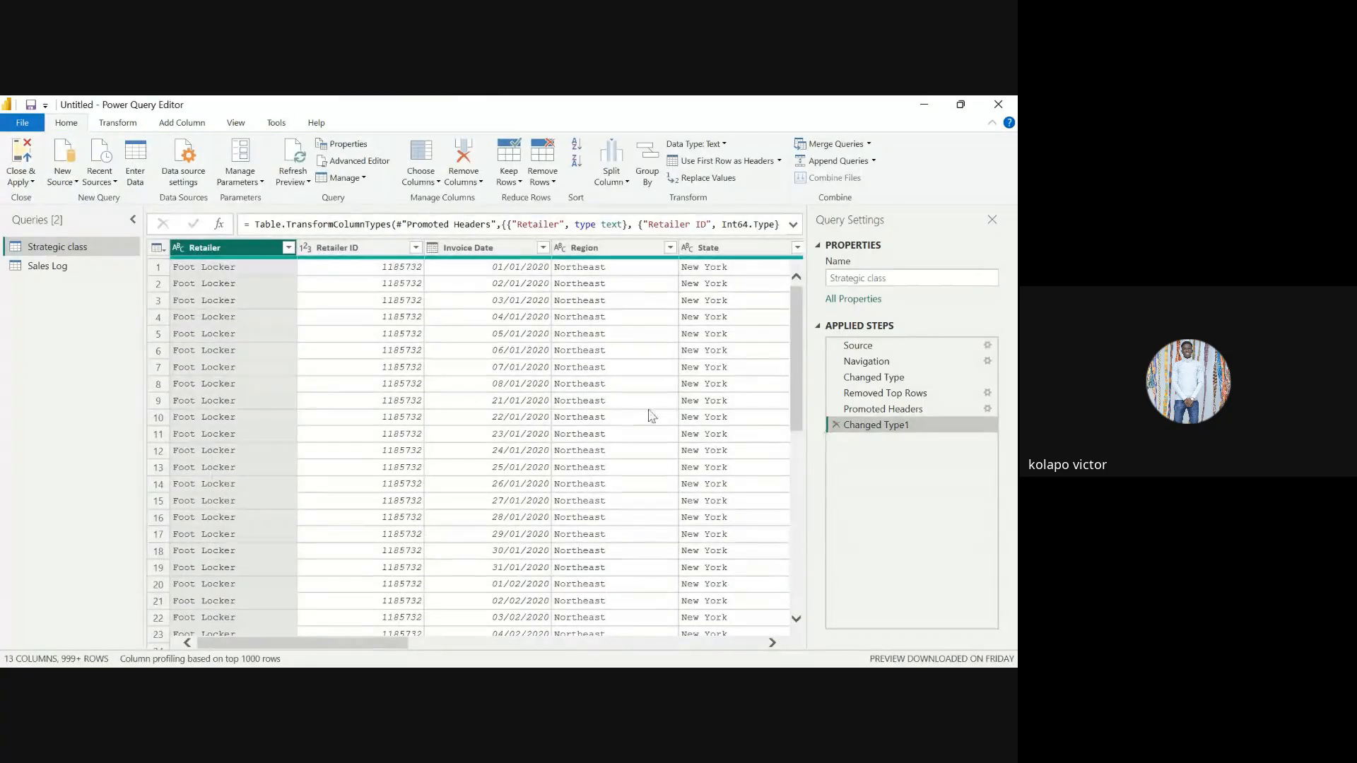
{"action": "left_click", "coordinate": [117, 122]}
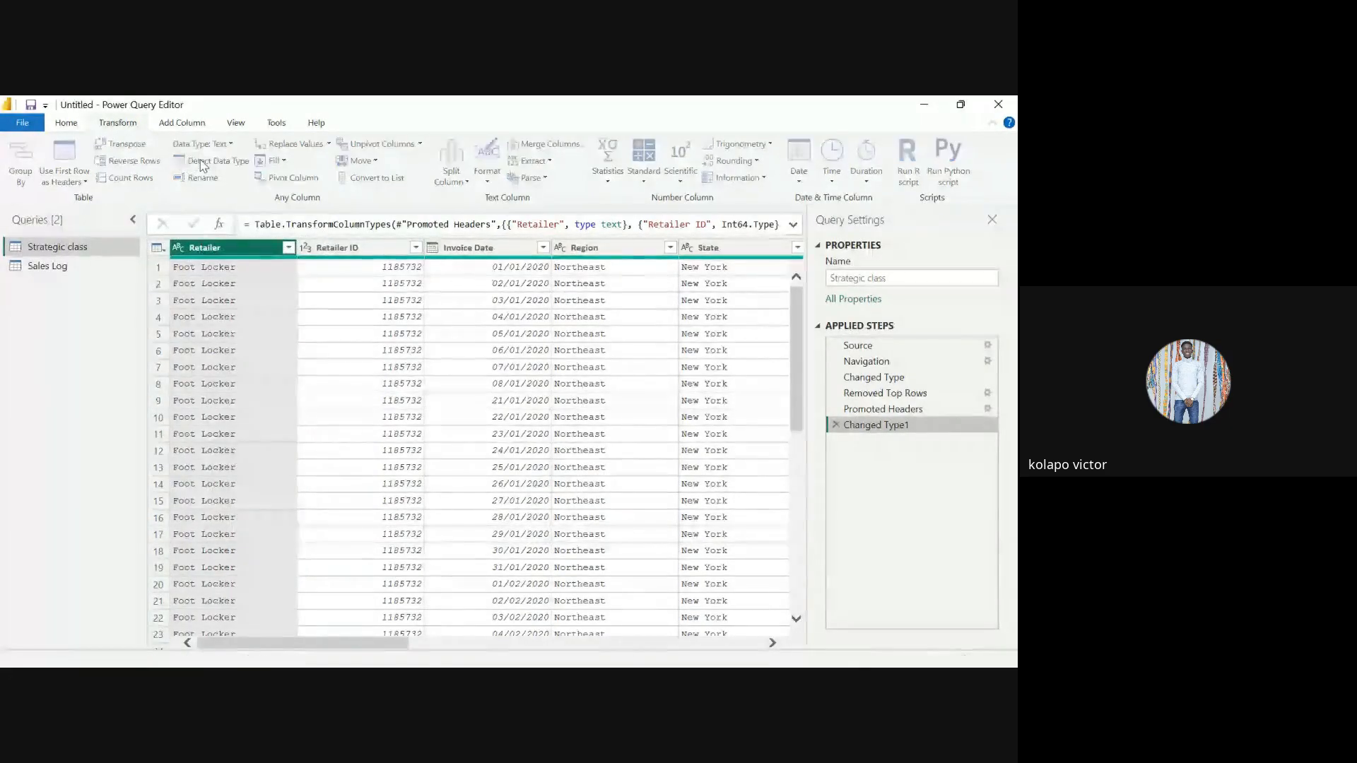
{"action": "left_click", "coordinate": [157, 253]}
{"action": "left_click", "coordinate": [322, 296]}
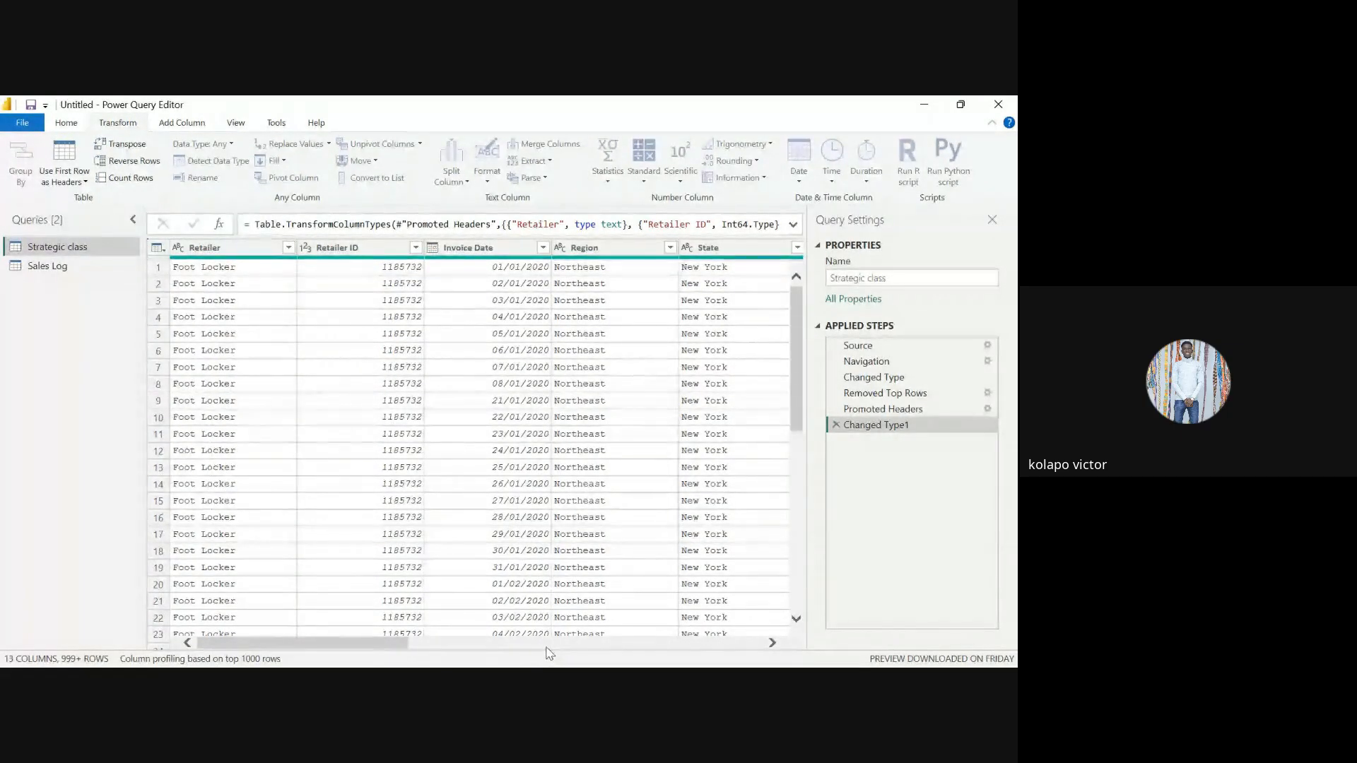
{"action": "key", "text": "super"}
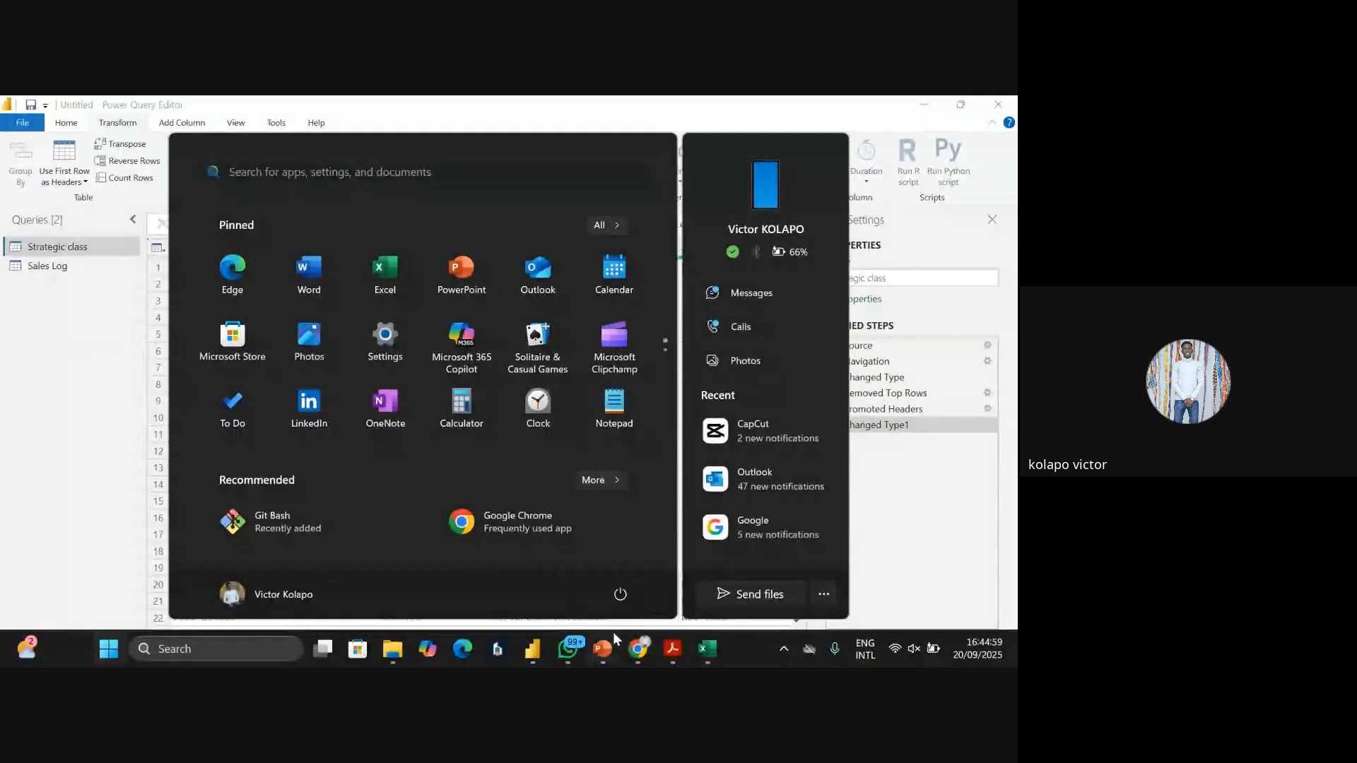
{"action": "mouse_move", "coordinate": [521, 652]}
{"action": "left_click", "coordinate": [592, 603]}
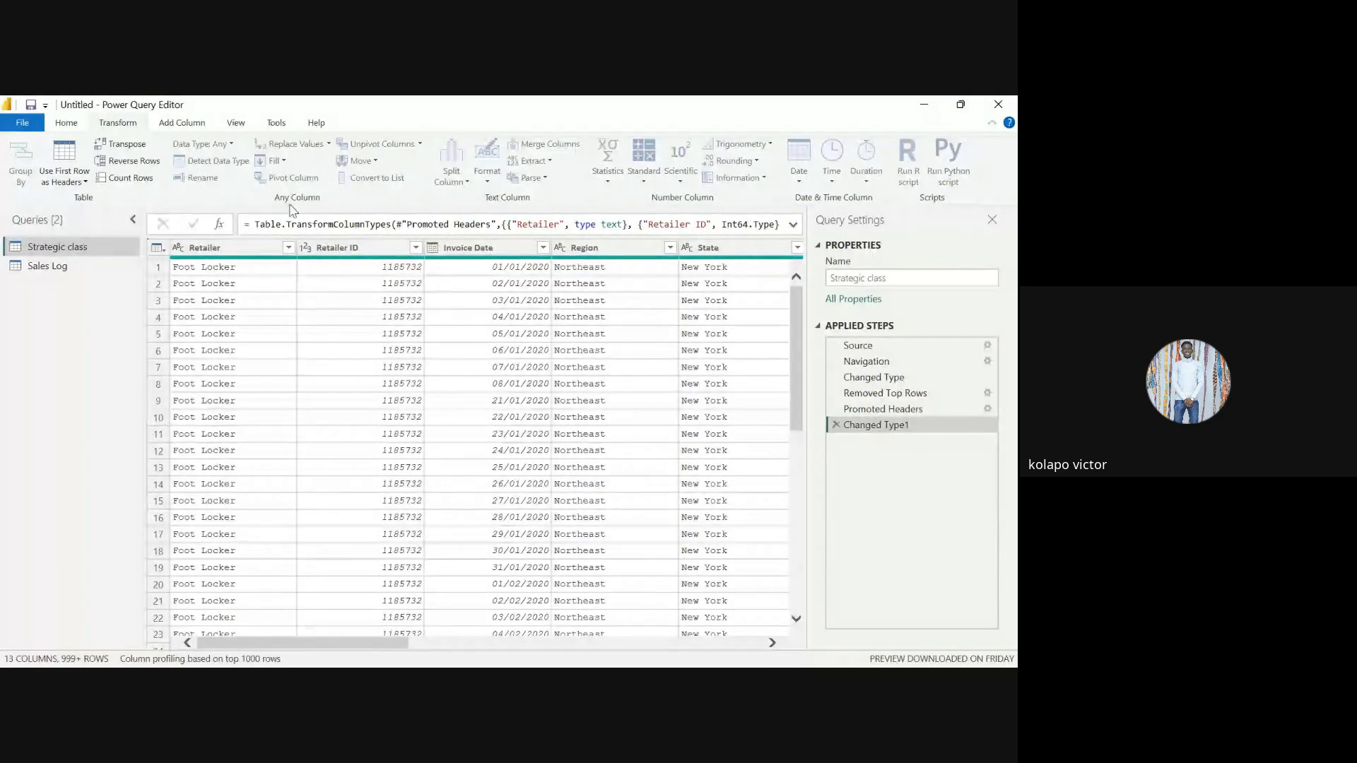
Promote the first data row to headers, then remove the resulting Changed Type2 and Promoted Headers1 steps
{"action": "left_click", "coordinate": [83, 181]}
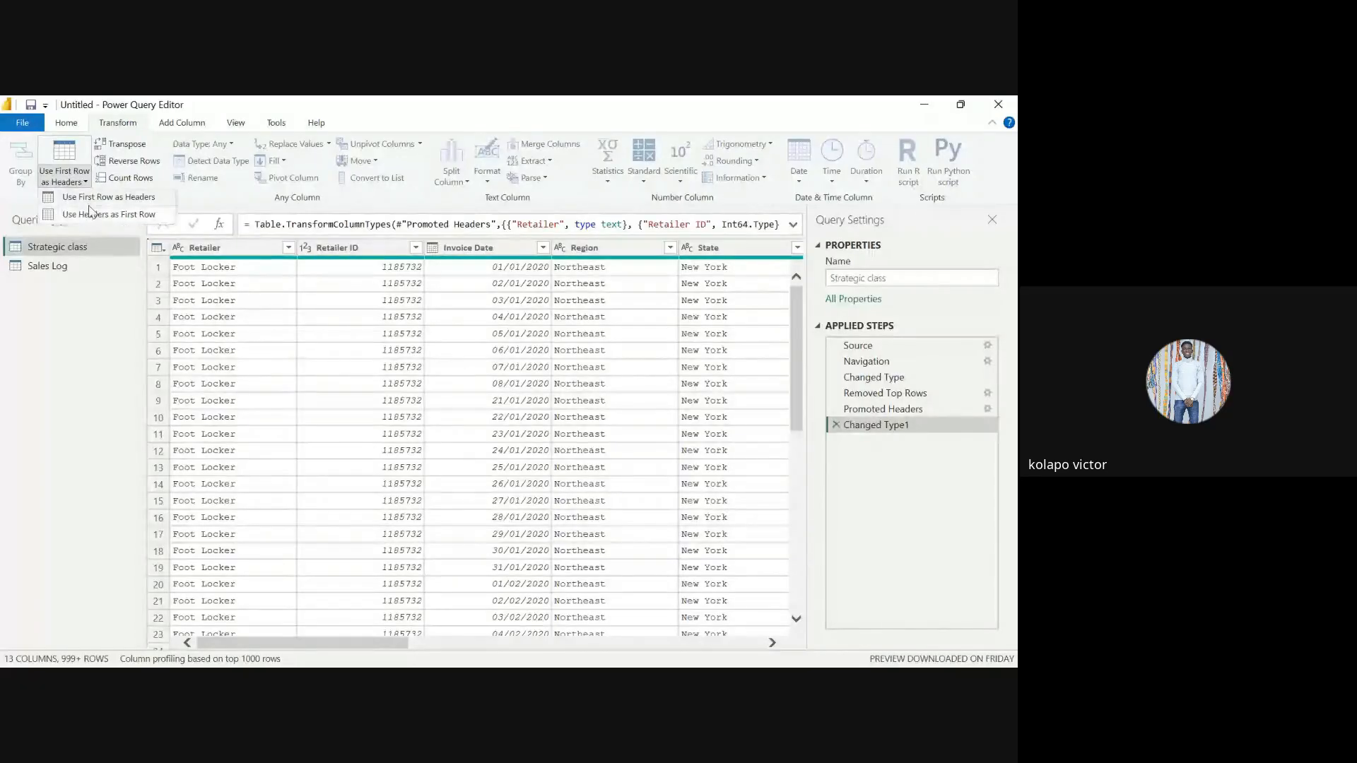
{"action": "left_click", "coordinate": [87, 198]}
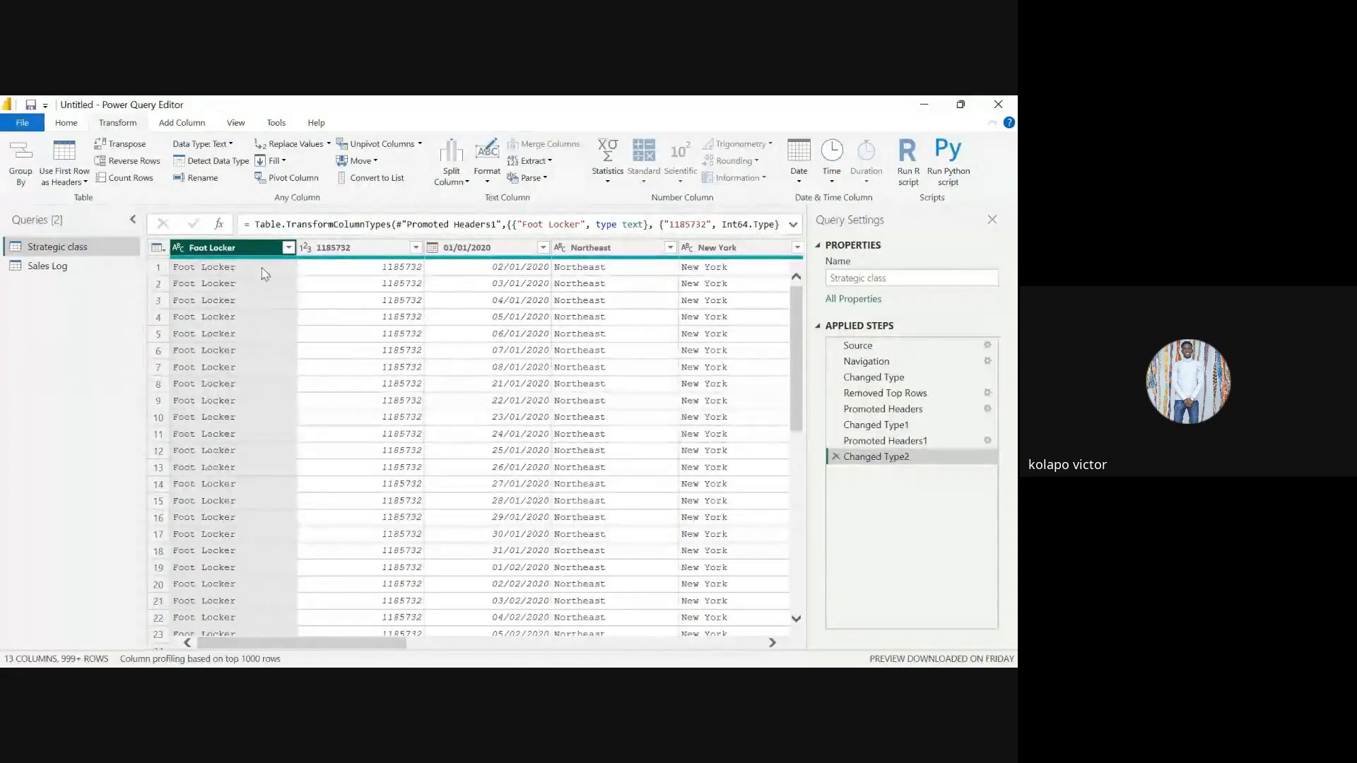
{"action": "left_click", "coordinate": [338, 287]}
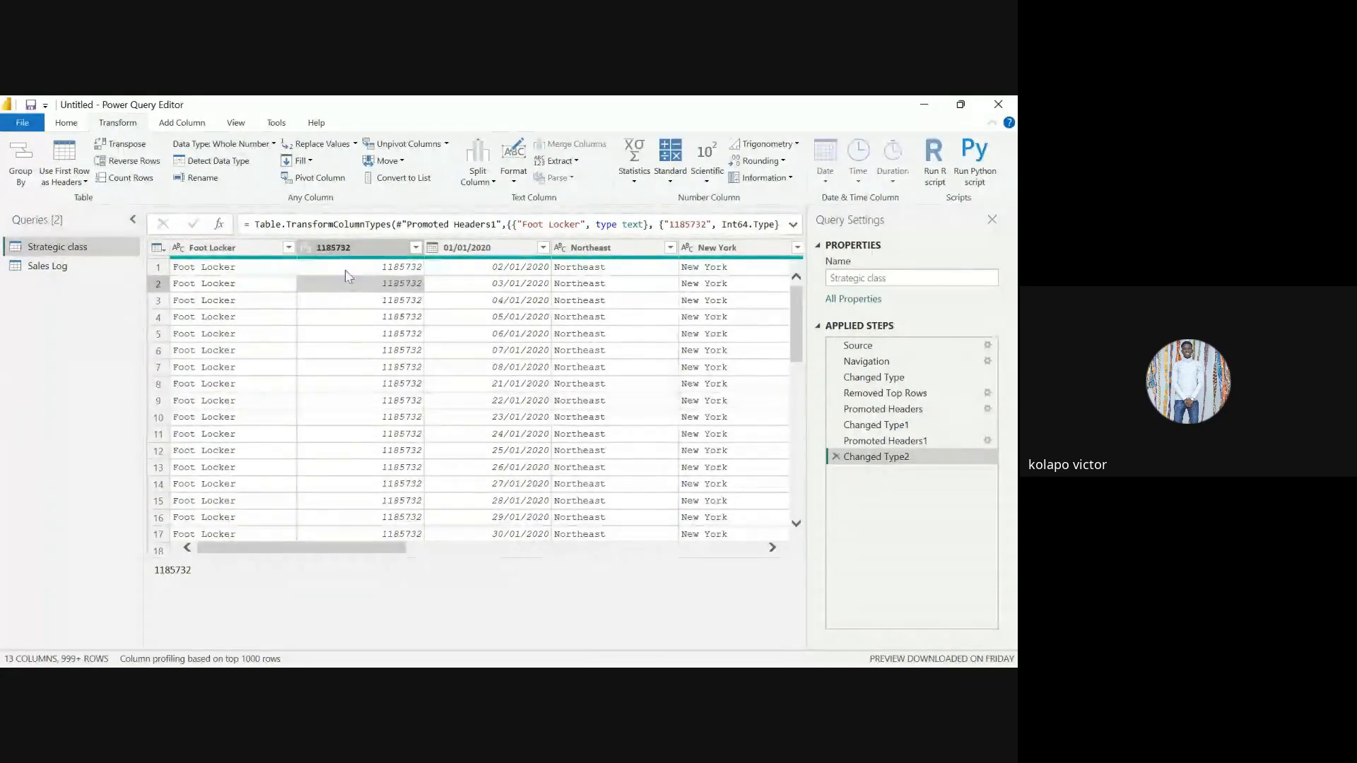
{"action": "left_click", "coordinate": [837, 458]}
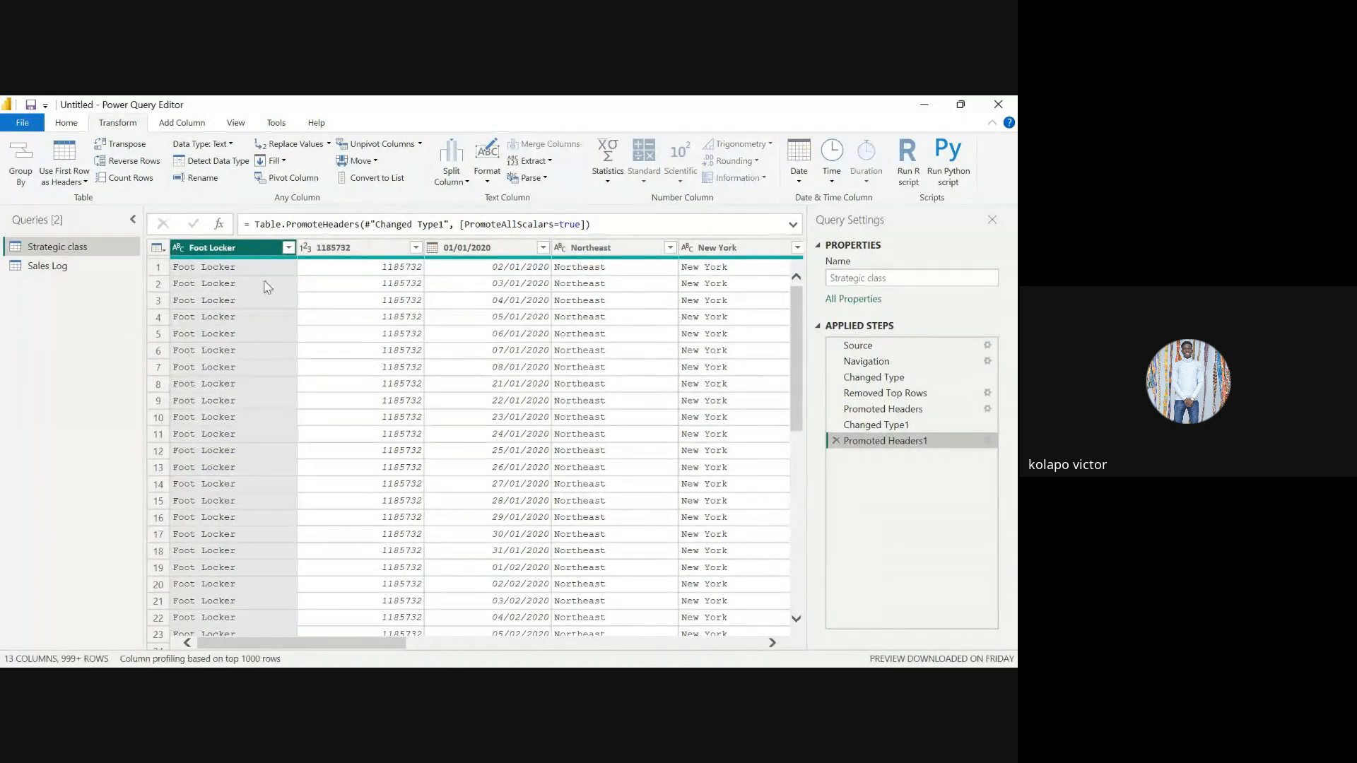
{"action": "left_click", "coordinate": [836, 441]}
{"action": "left_click", "coordinate": [324, 313]}
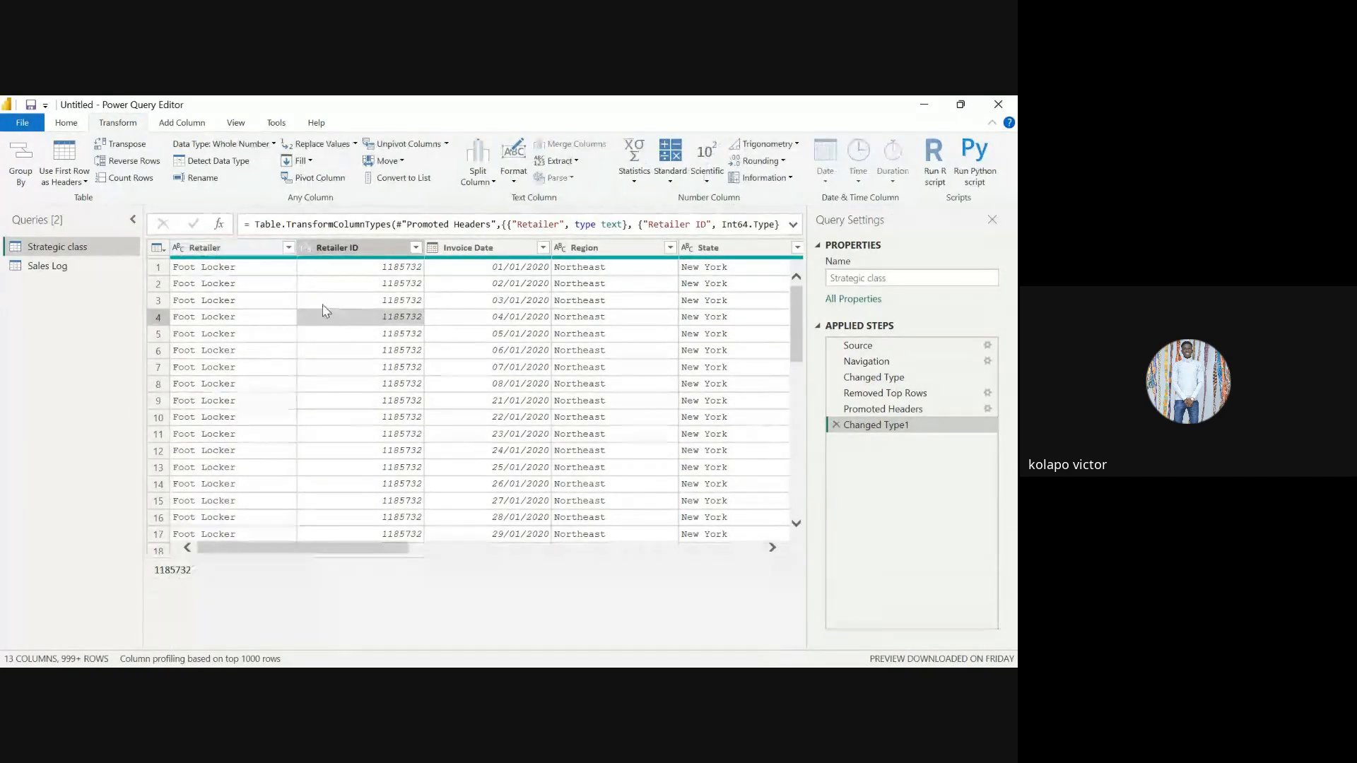
{"action": "left_click", "coordinate": [266, 284]}
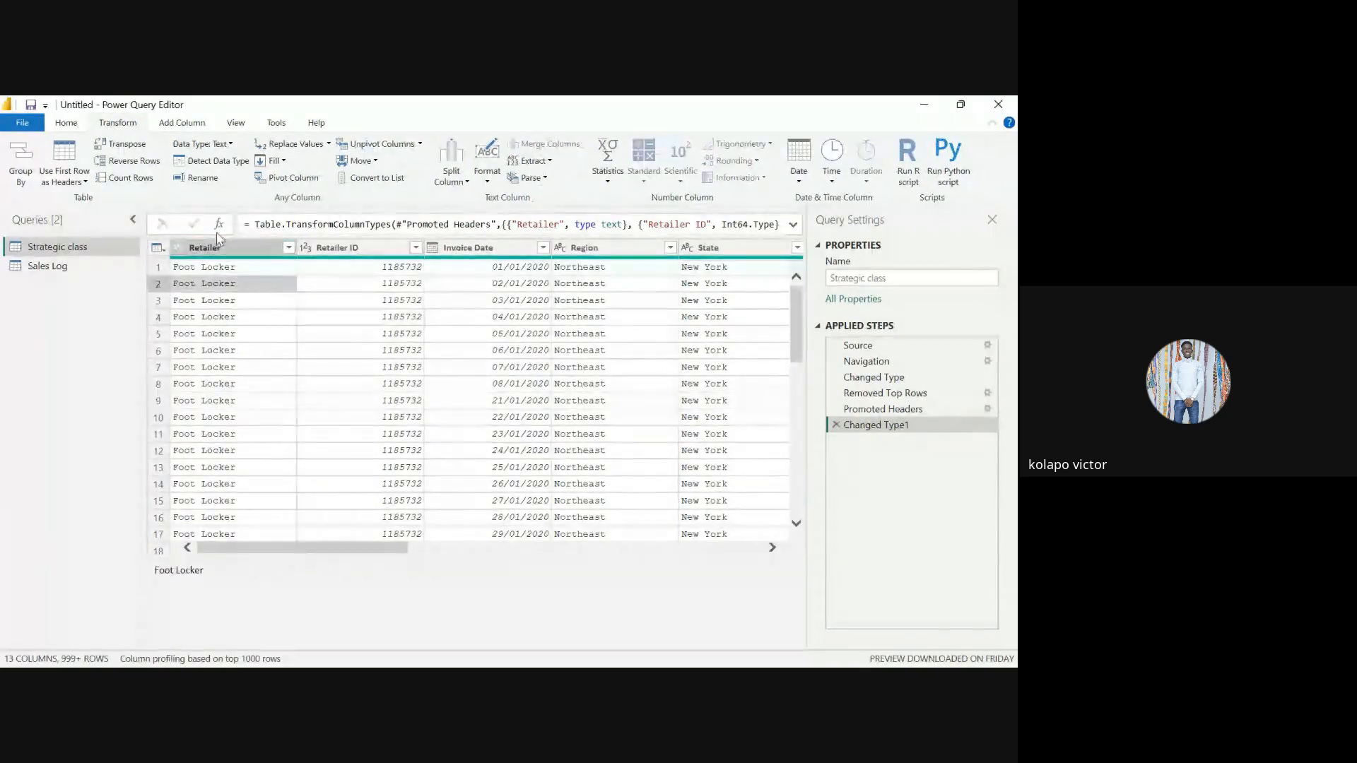
Open the Retailer, Retailer ID and Invoice Date column names for renaming in turn, leaving each without entering a new name
{"action": "left_click", "coordinate": [200, 177]}
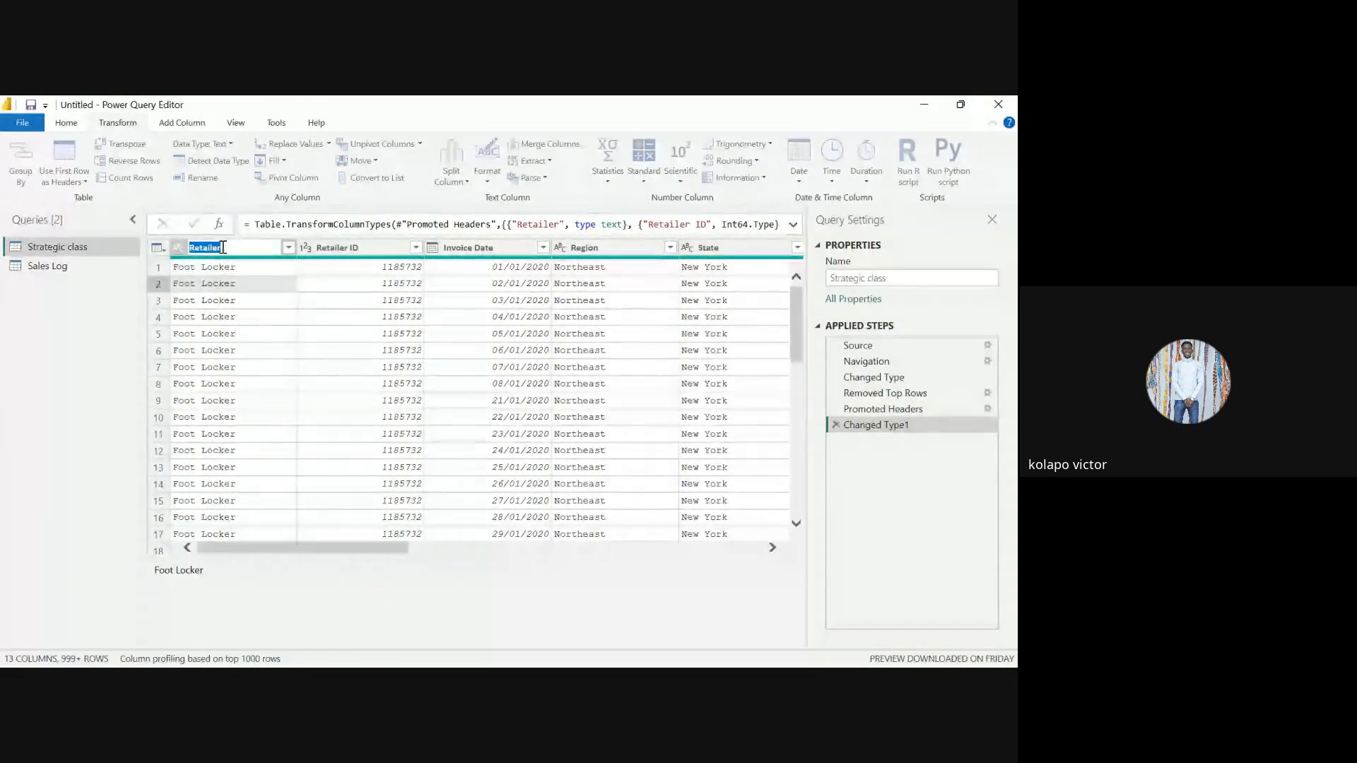
{"action": "left_click", "coordinate": [253, 278]}
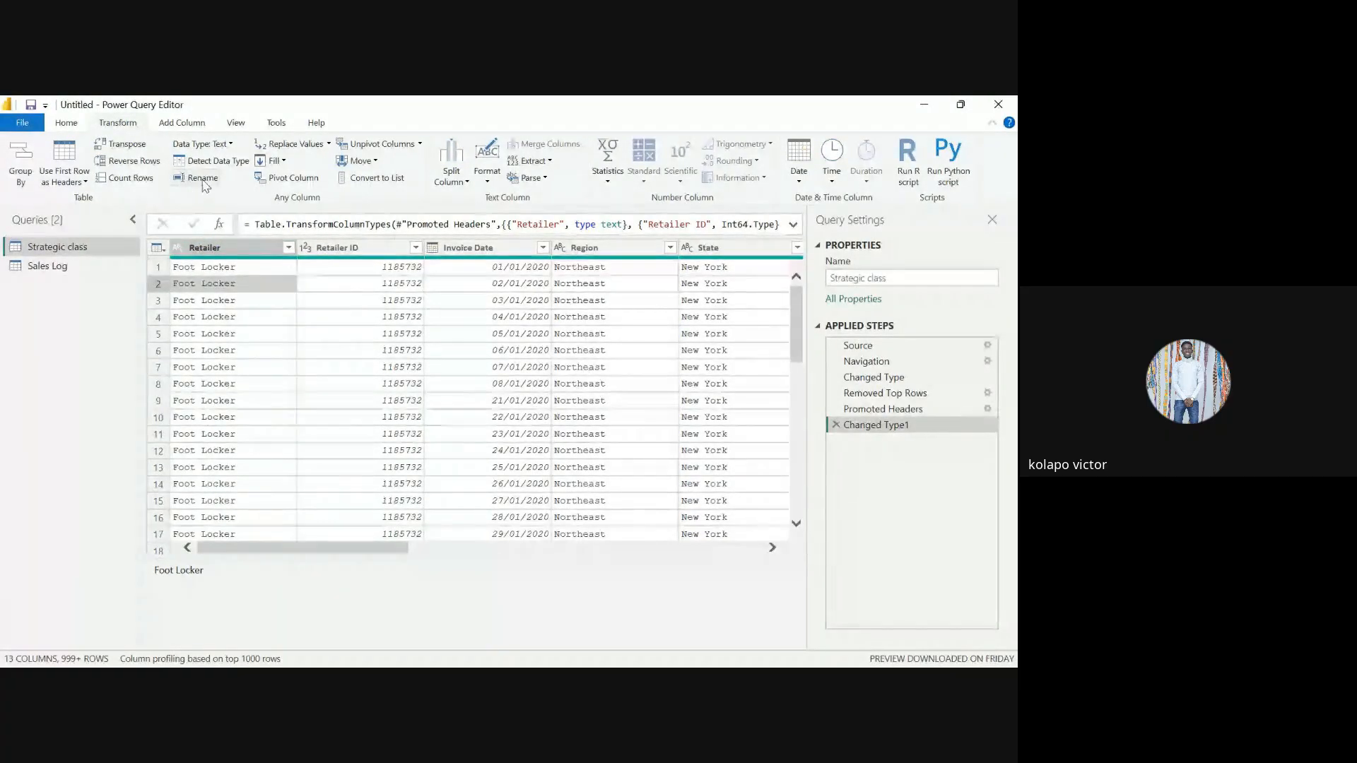
{"action": "double_click", "coordinate": [366, 248]}
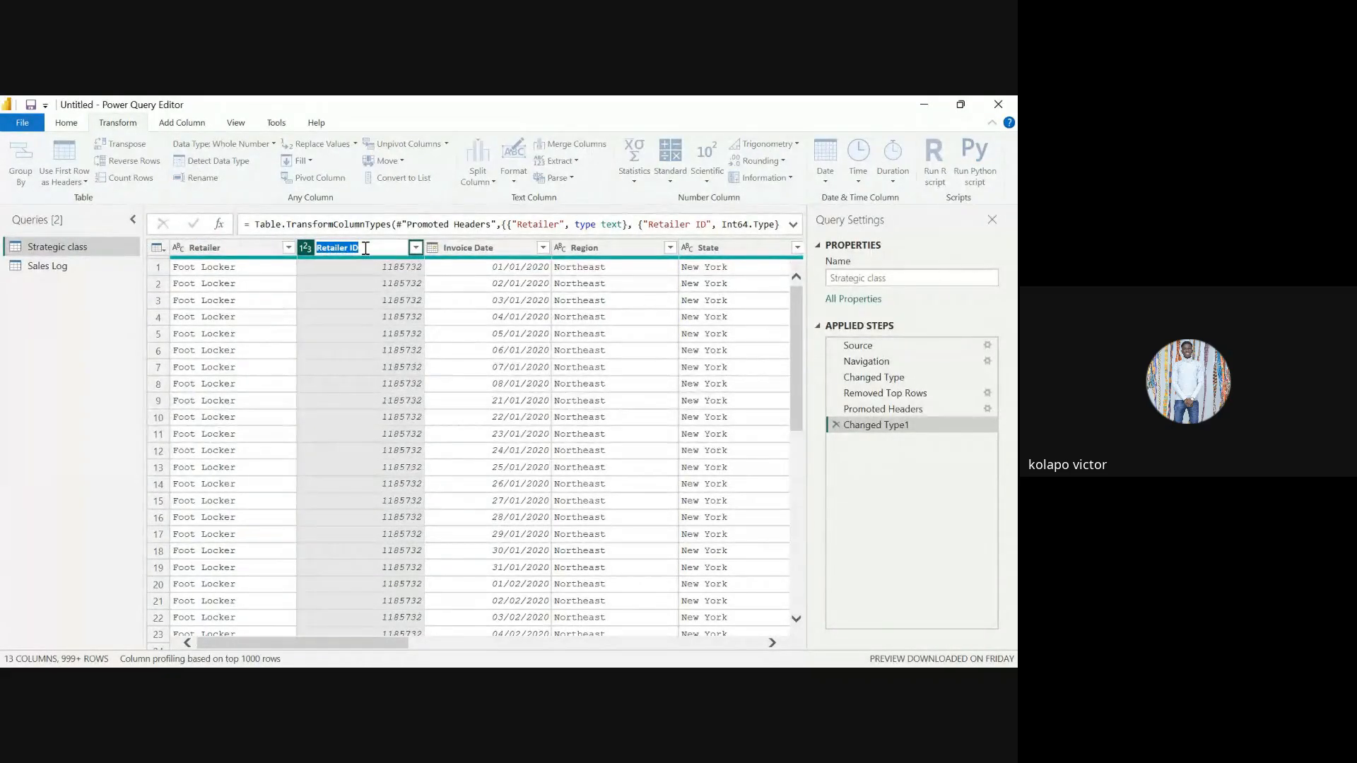
{"action": "key", "text": "Return"}
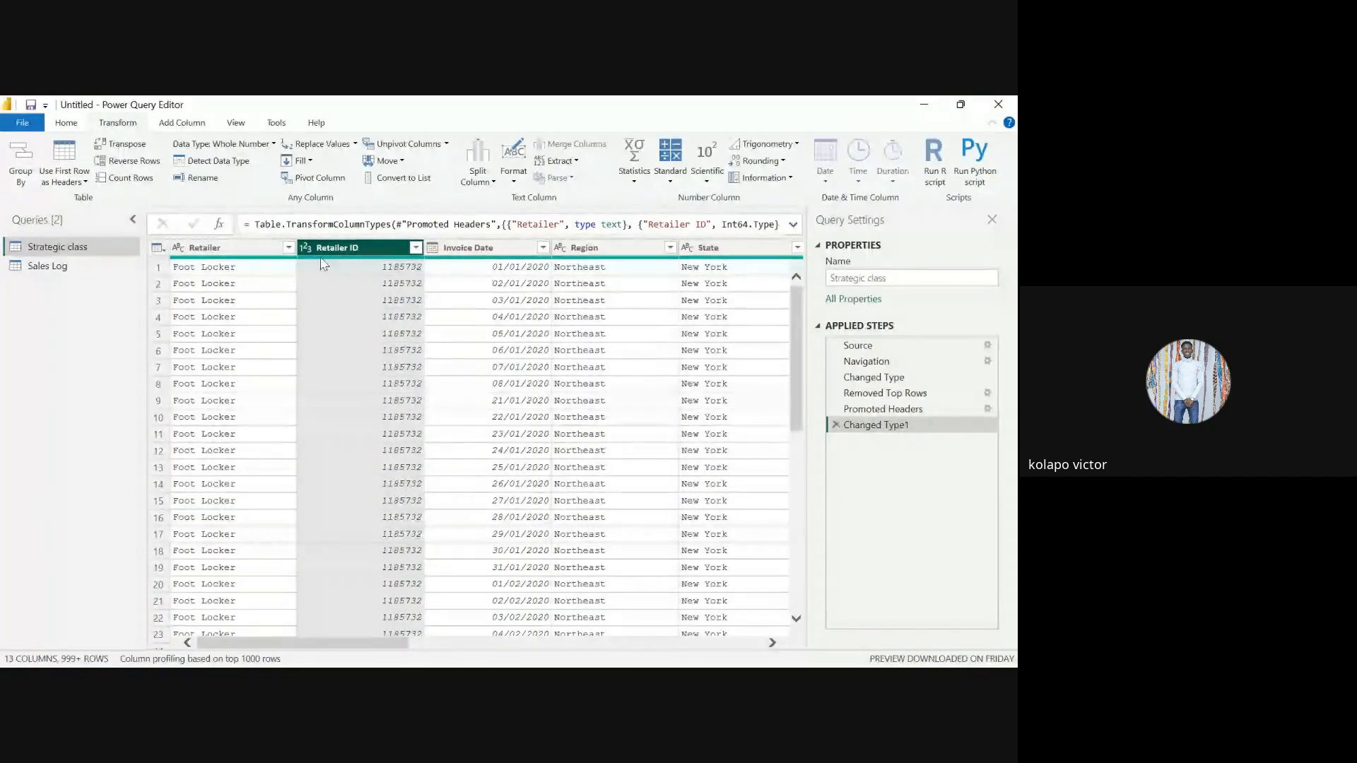
{"action": "double_click", "coordinate": [454, 249]}
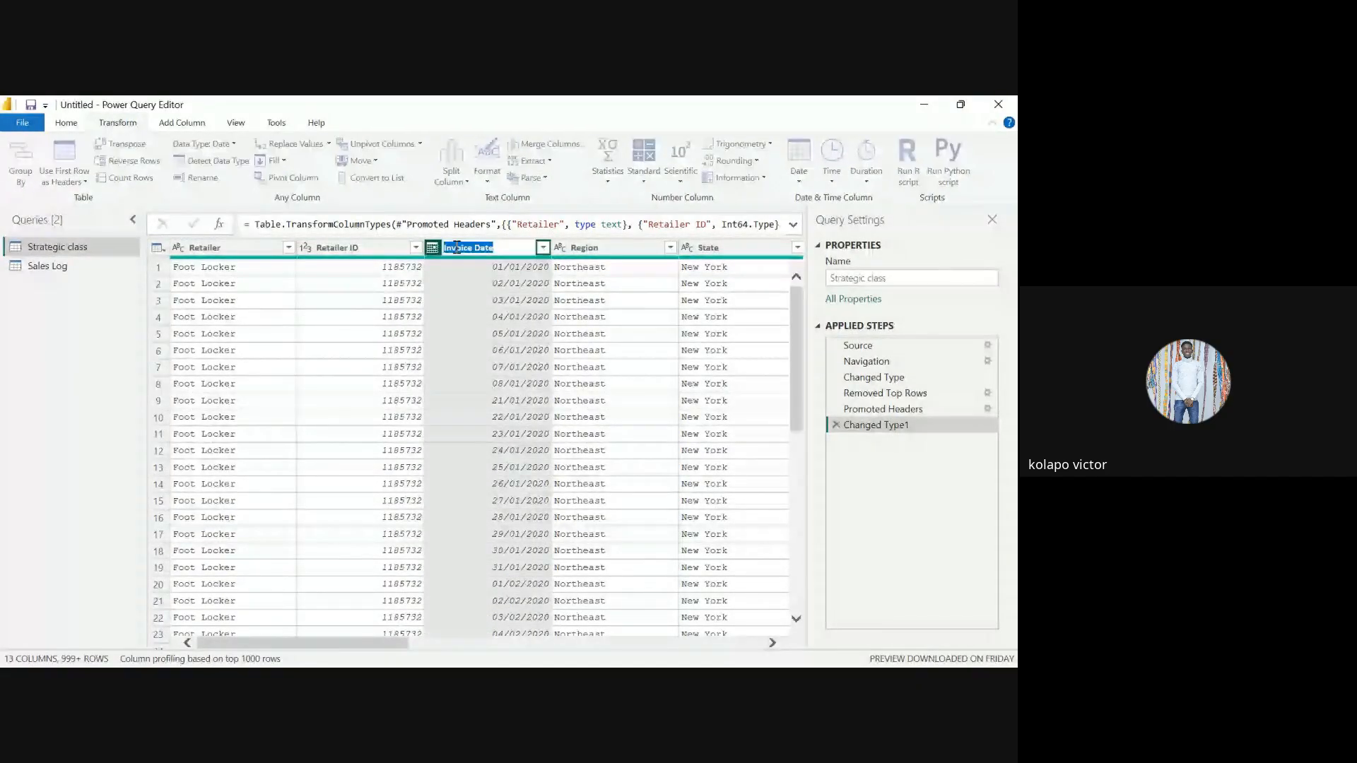
{"action": "key", "text": "Return"}
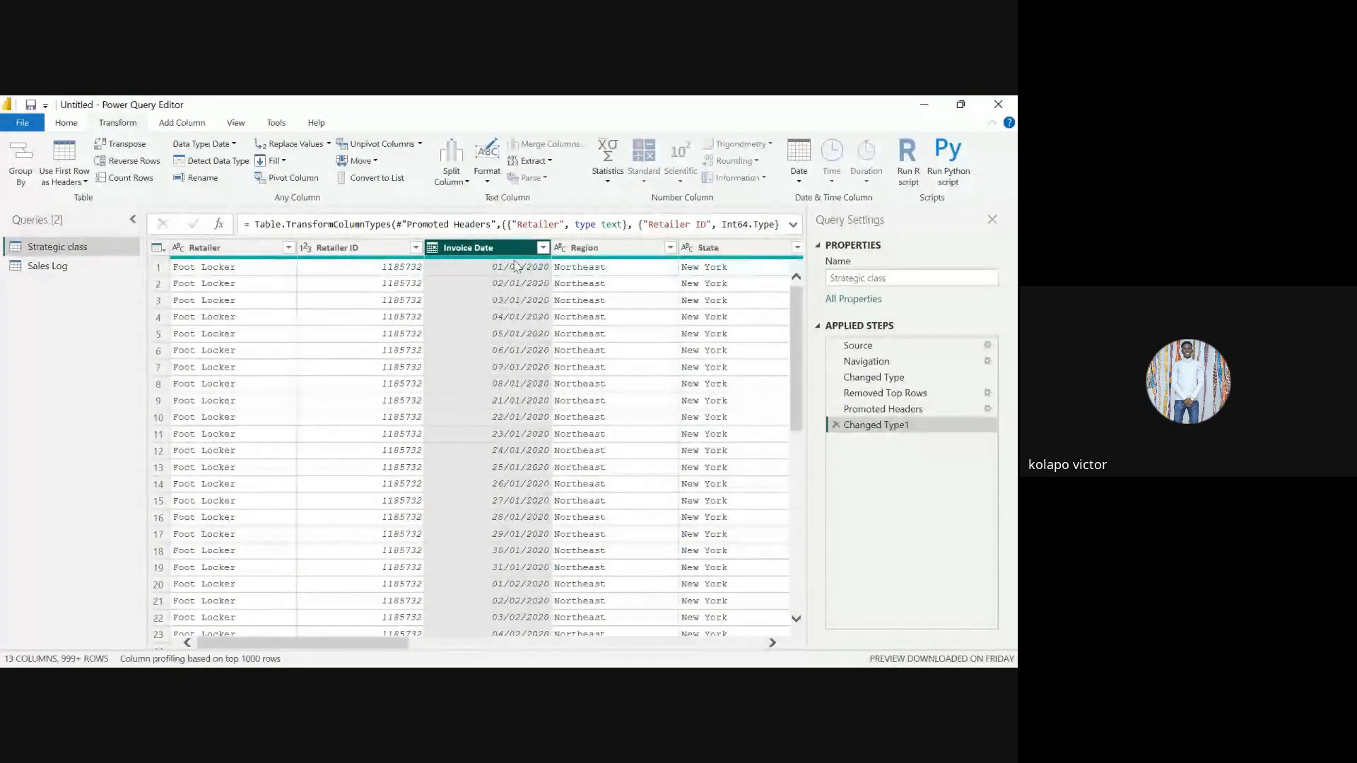
Examine the operations available for the Retailer column and the Down and Up options of Fill
{"action": "left_click", "coordinate": [65, 123]}
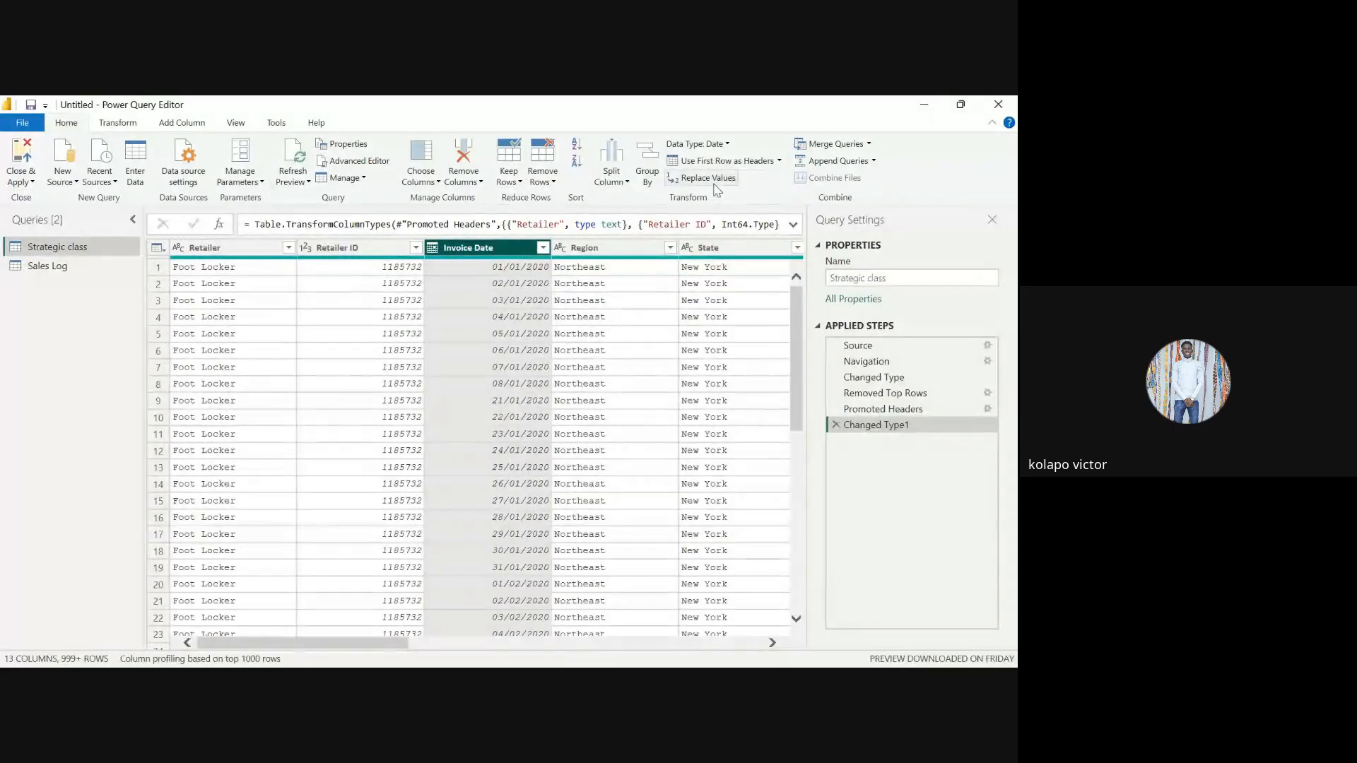
{"action": "right_click", "coordinate": [259, 249]}
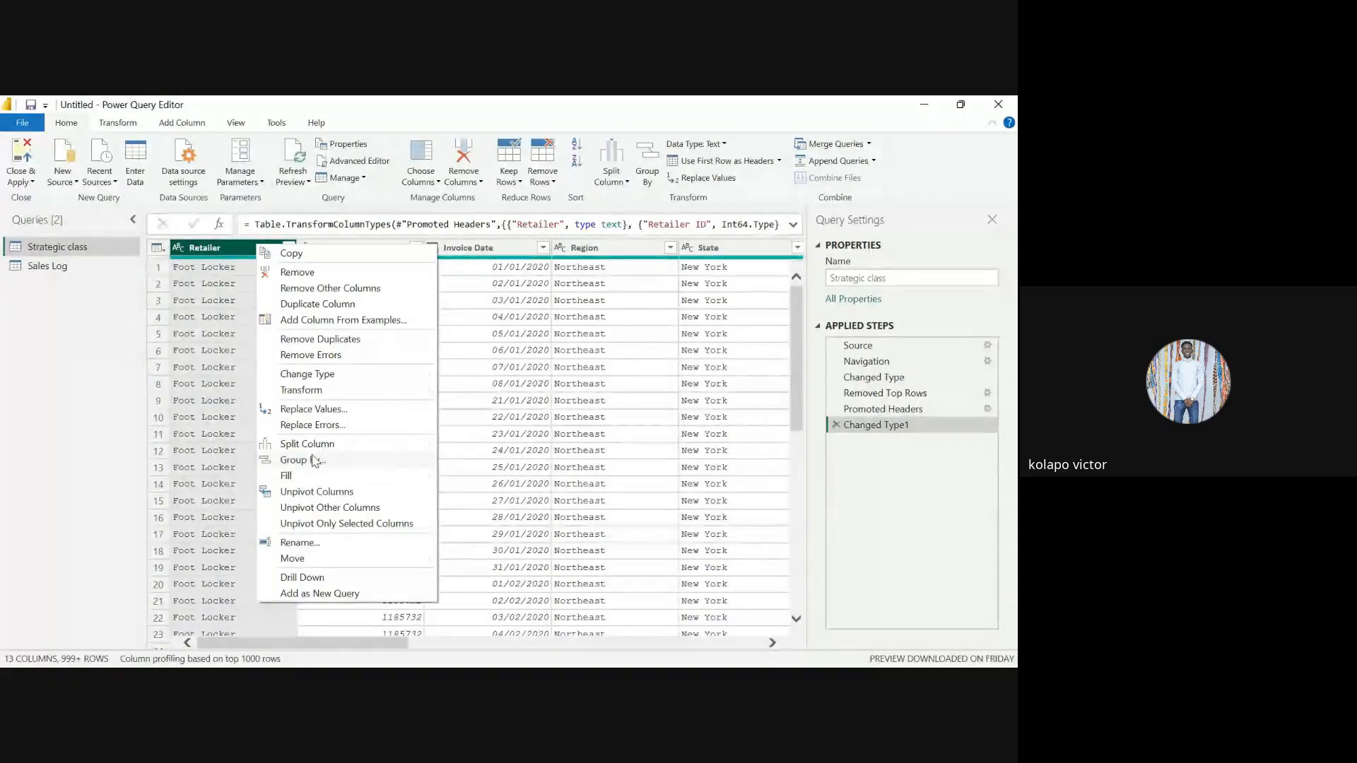
{"action": "mouse_move", "coordinate": [314, 449]}
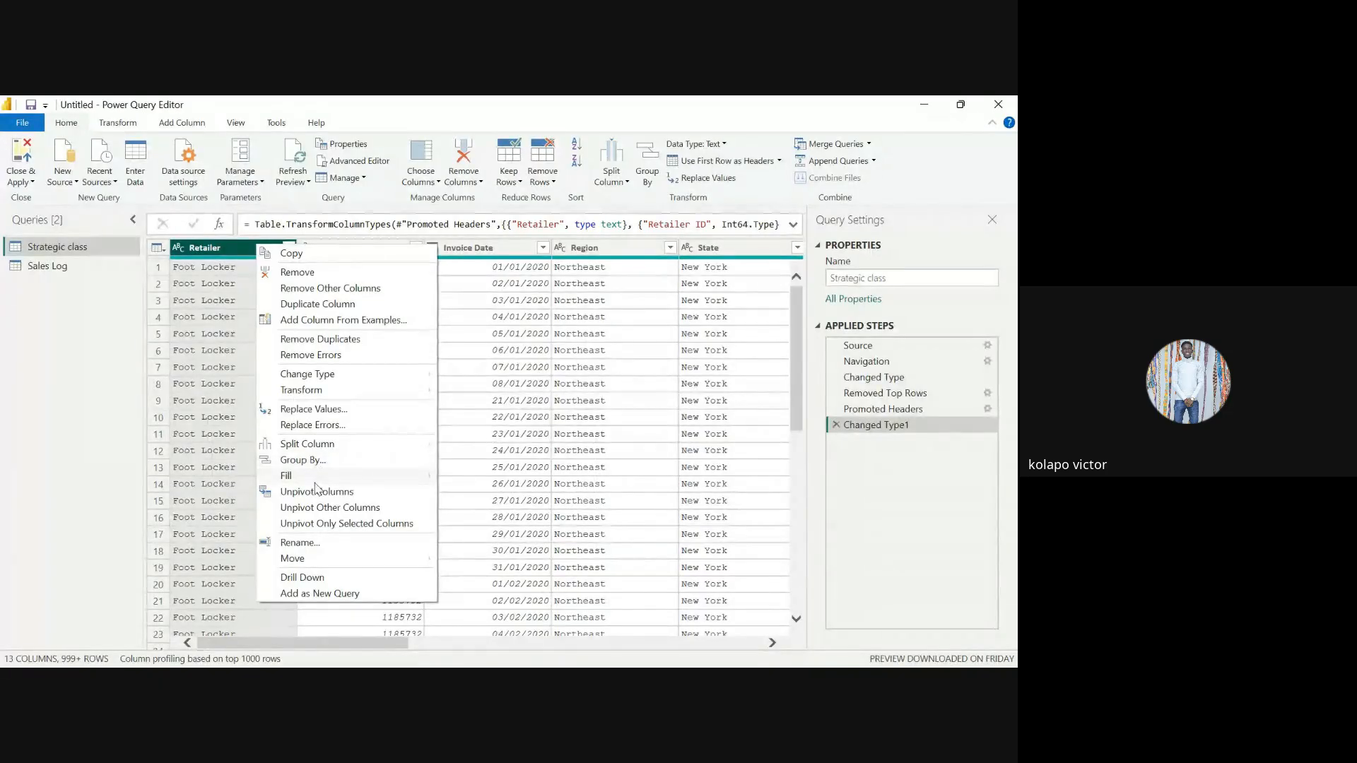
{"action": "mouse_move", "coordinate": [316, 483]}
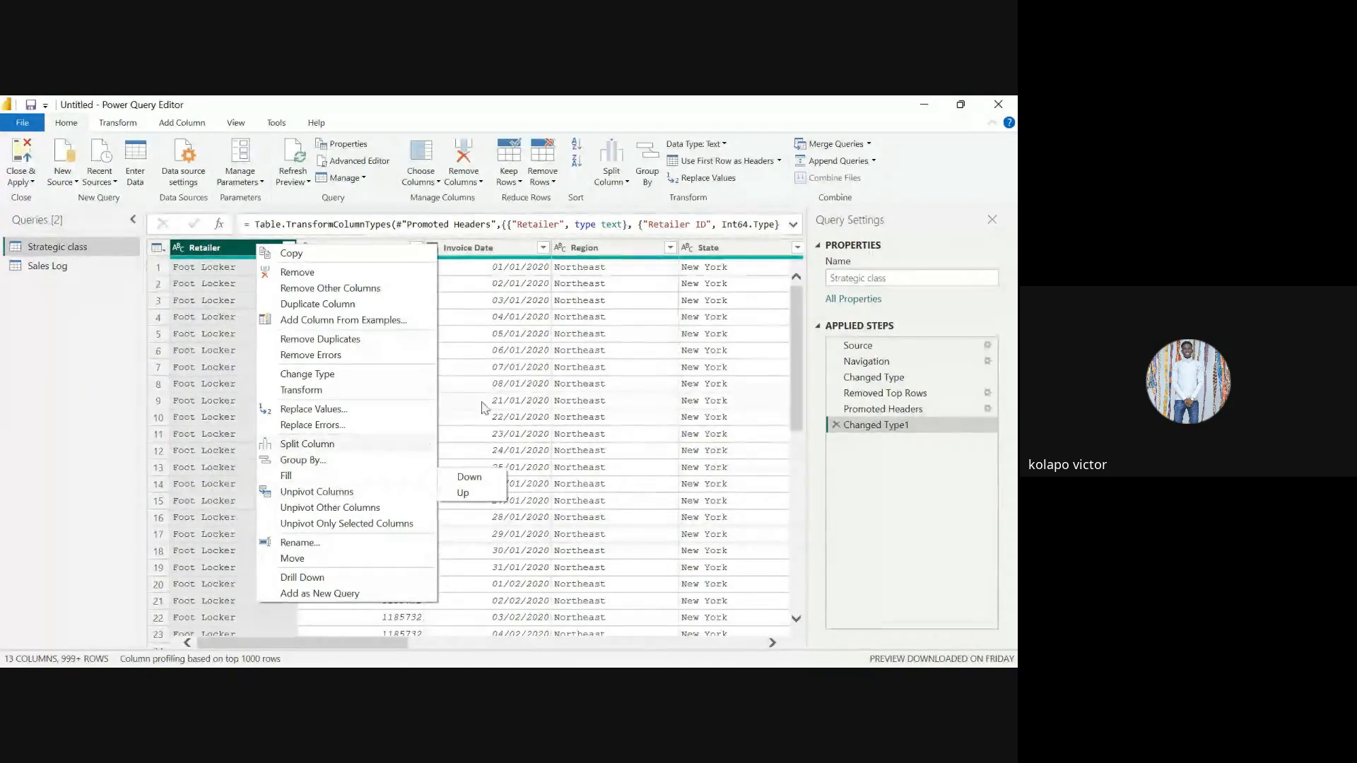
{"action": "left_click", "coordinate": [521, 384]}
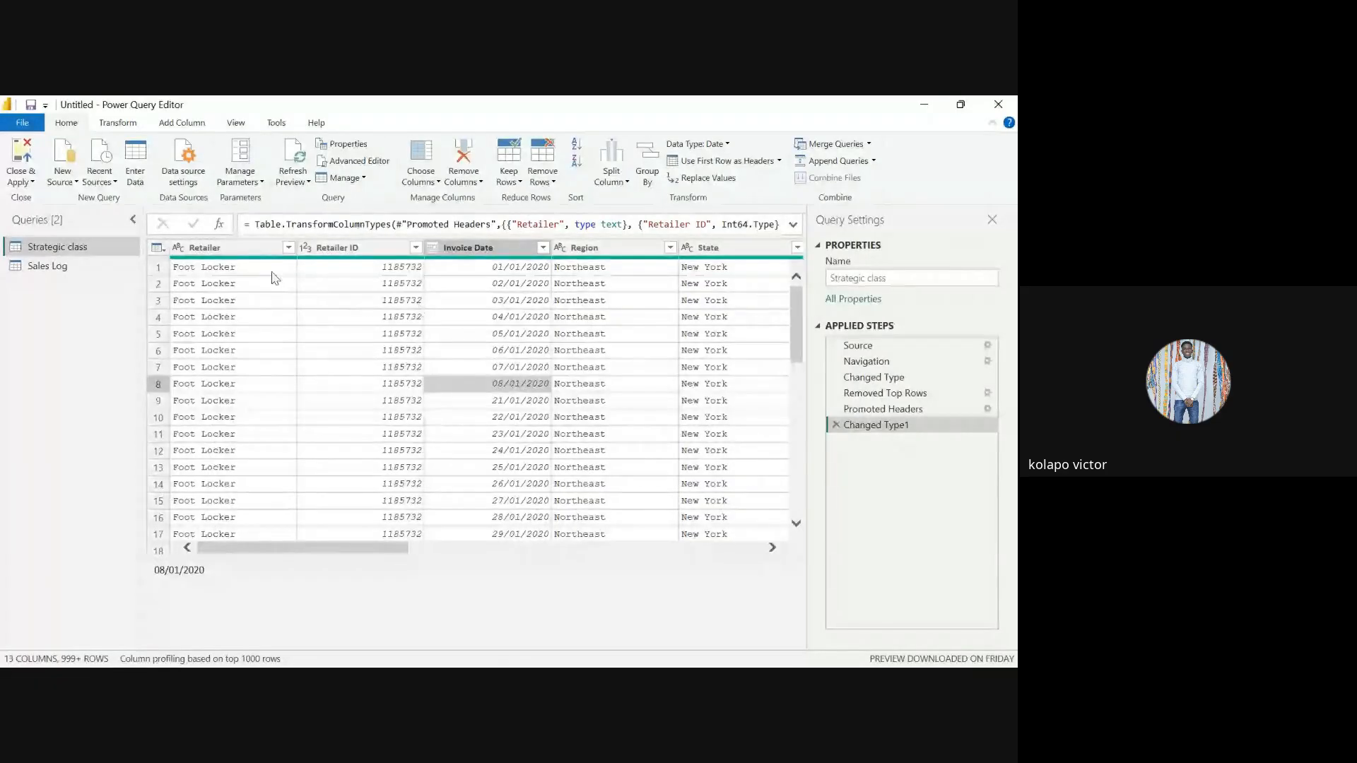
{"action": "left_click", "coordinate": [106, 123]}
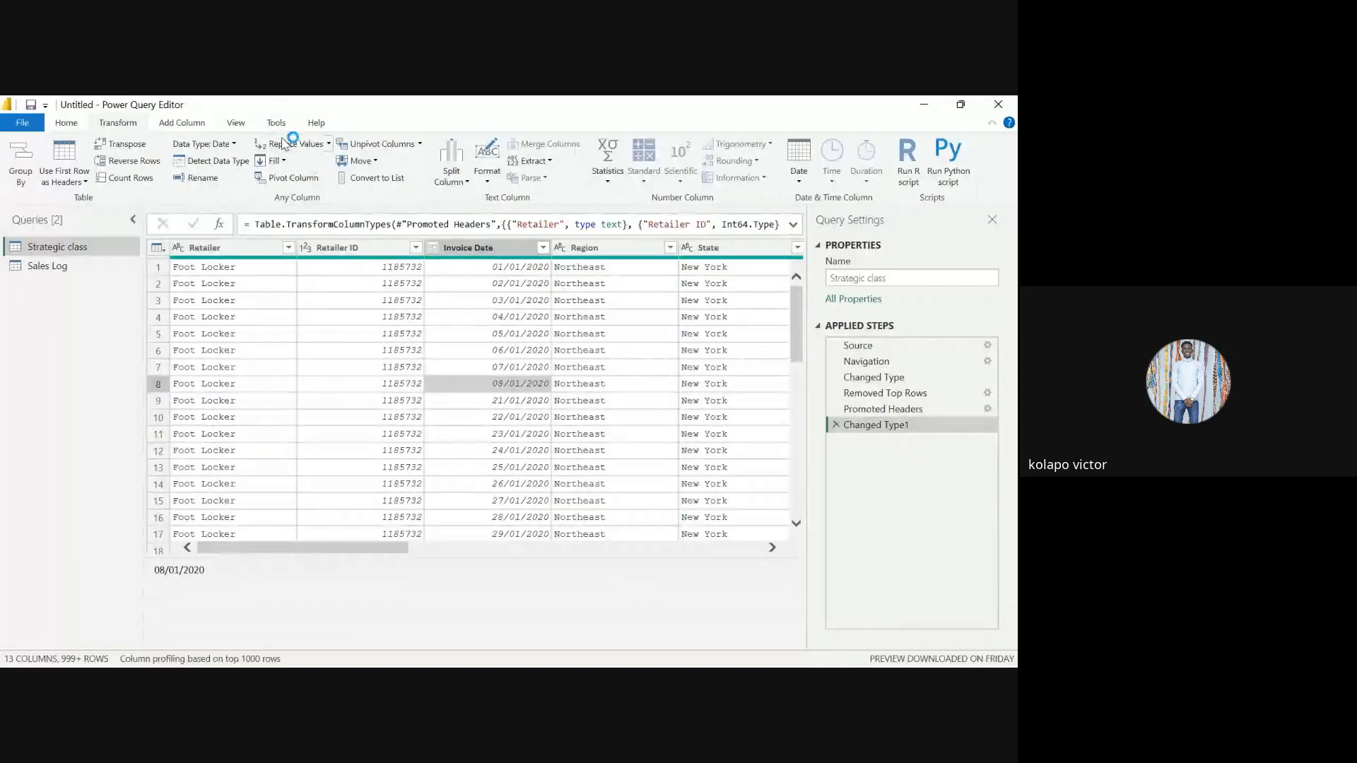
{"action": "left_click", "coordinate": [274, 161]}
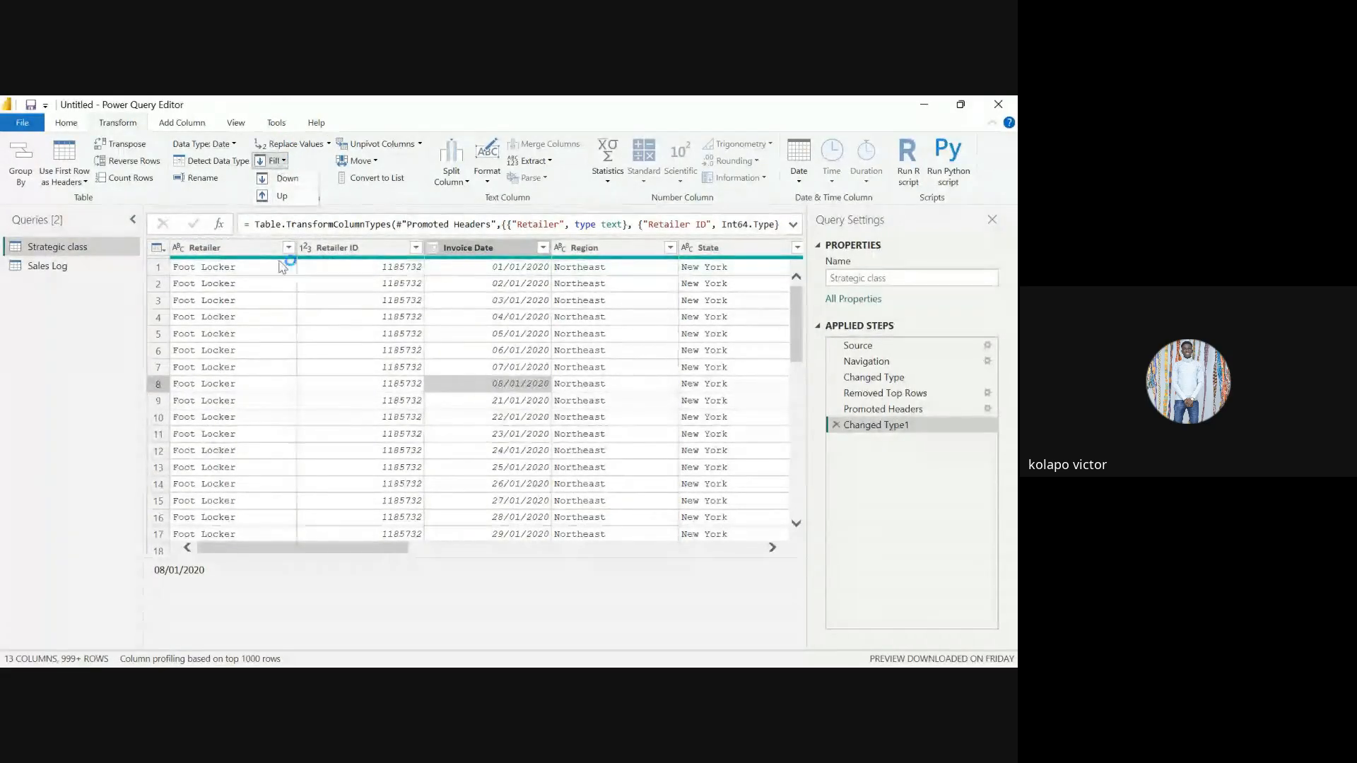
{"action": "left_click", "coordinate": [280, 284]}
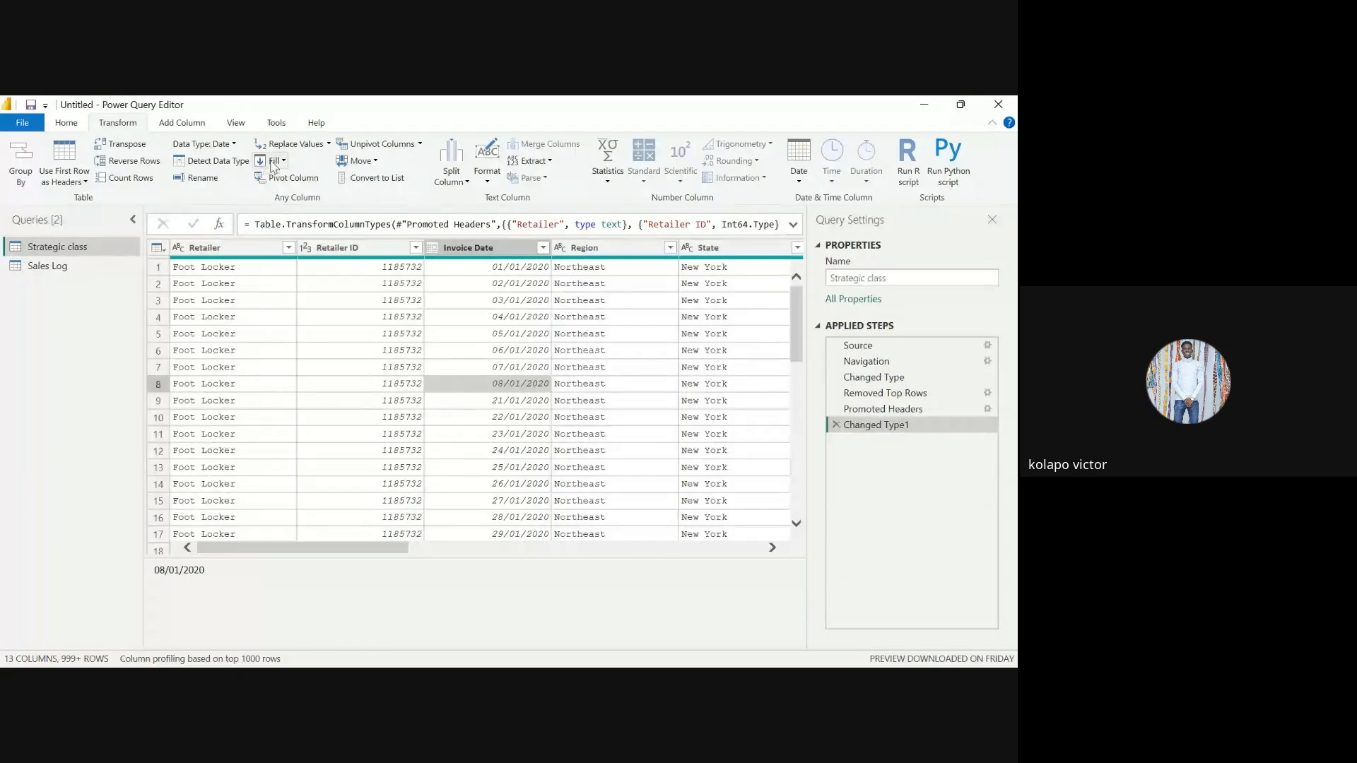
Pivot the Invoice Date column with Total Sales as the values column, and remove the Pivoted Column step after viewing the result
{"action": "left_click", "coordinate": [285, 180]}
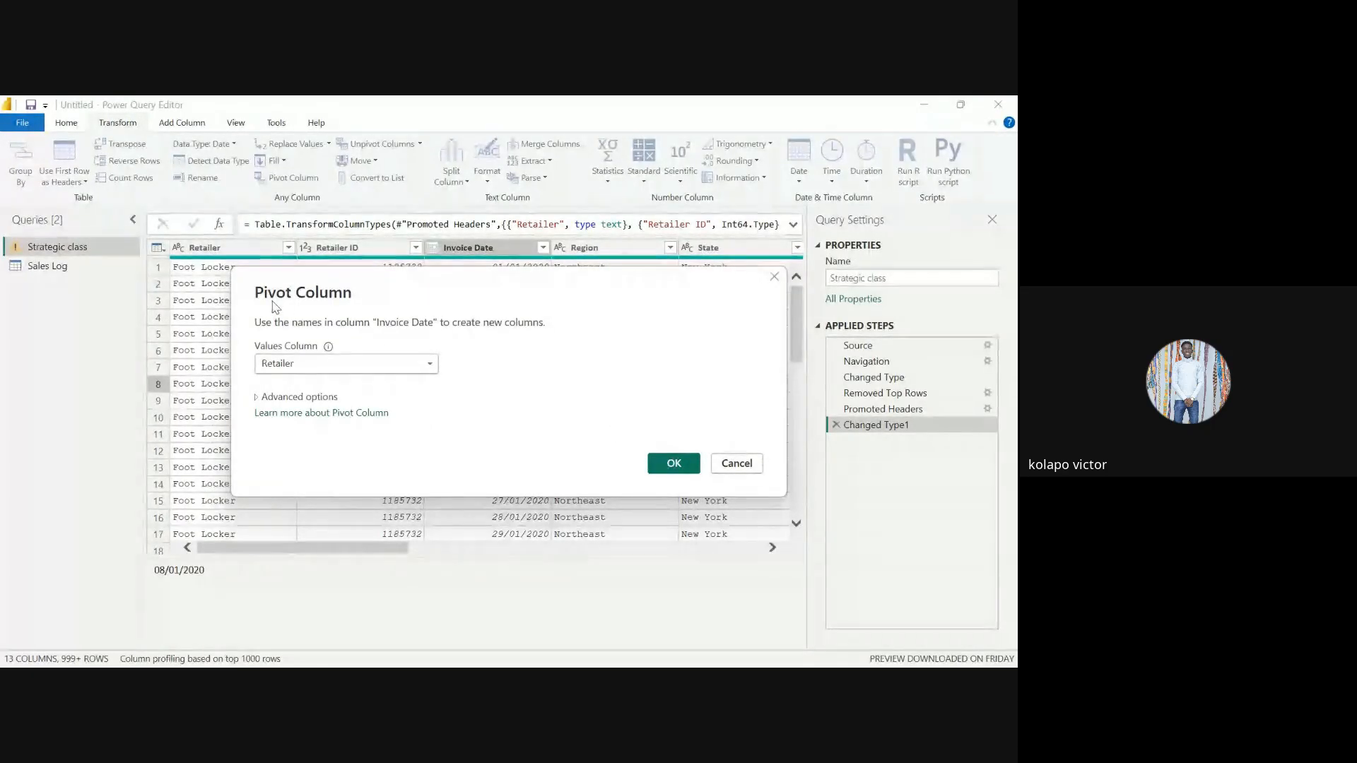
{"action": "left_click", "coordinate": [420, 371]}
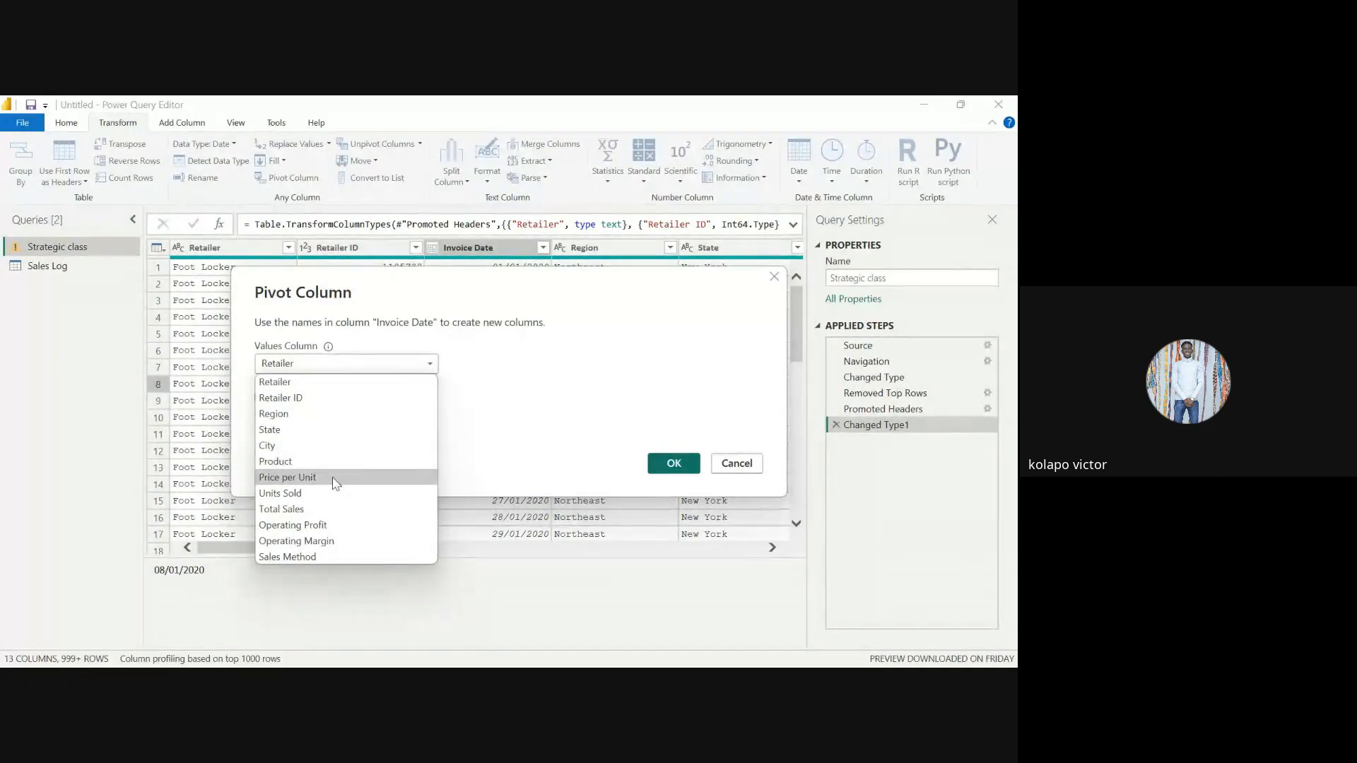
{"action": "left_click", "coordinate": [311, 509]}
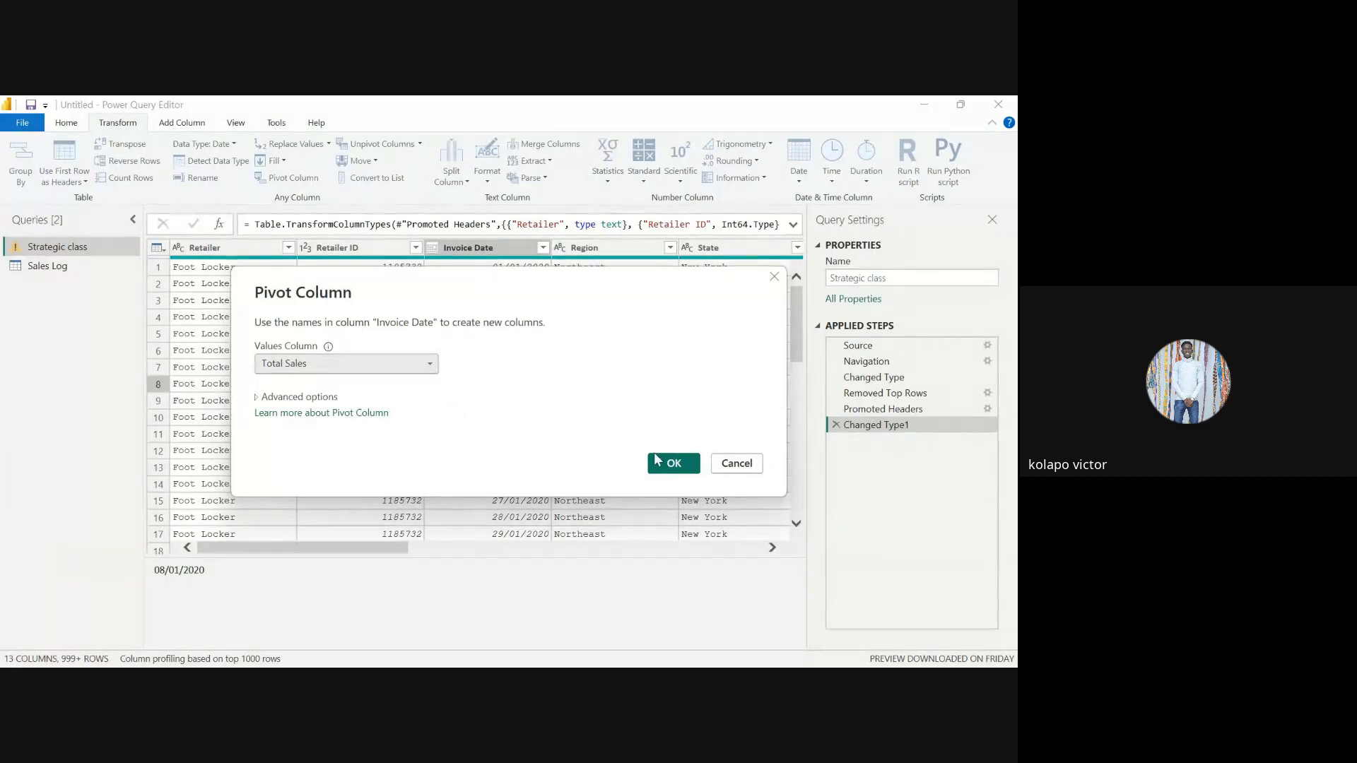
{"action": "left_click", "coordinate": [658, 461]}
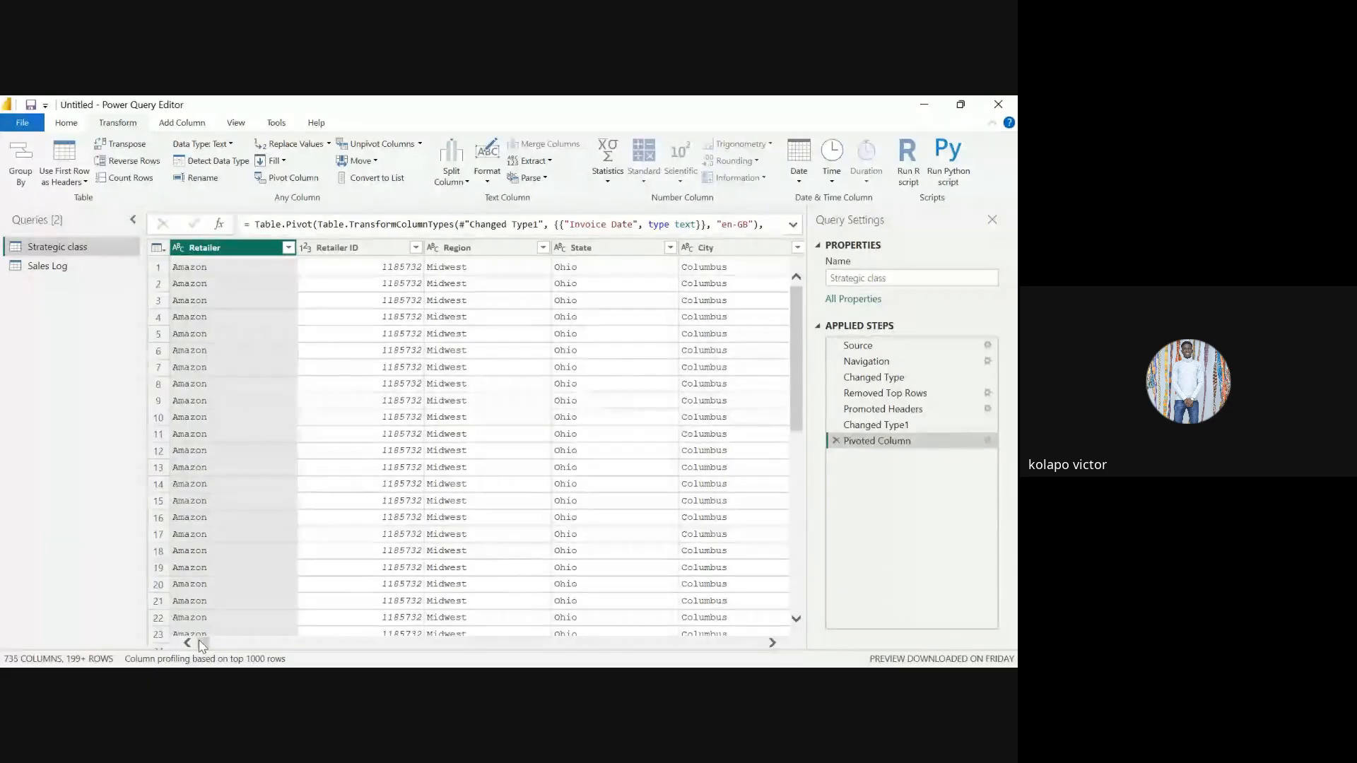
{"action": "left_click_drag", "start_coordinate": [203, 642], "coordinate": [488, 617]}
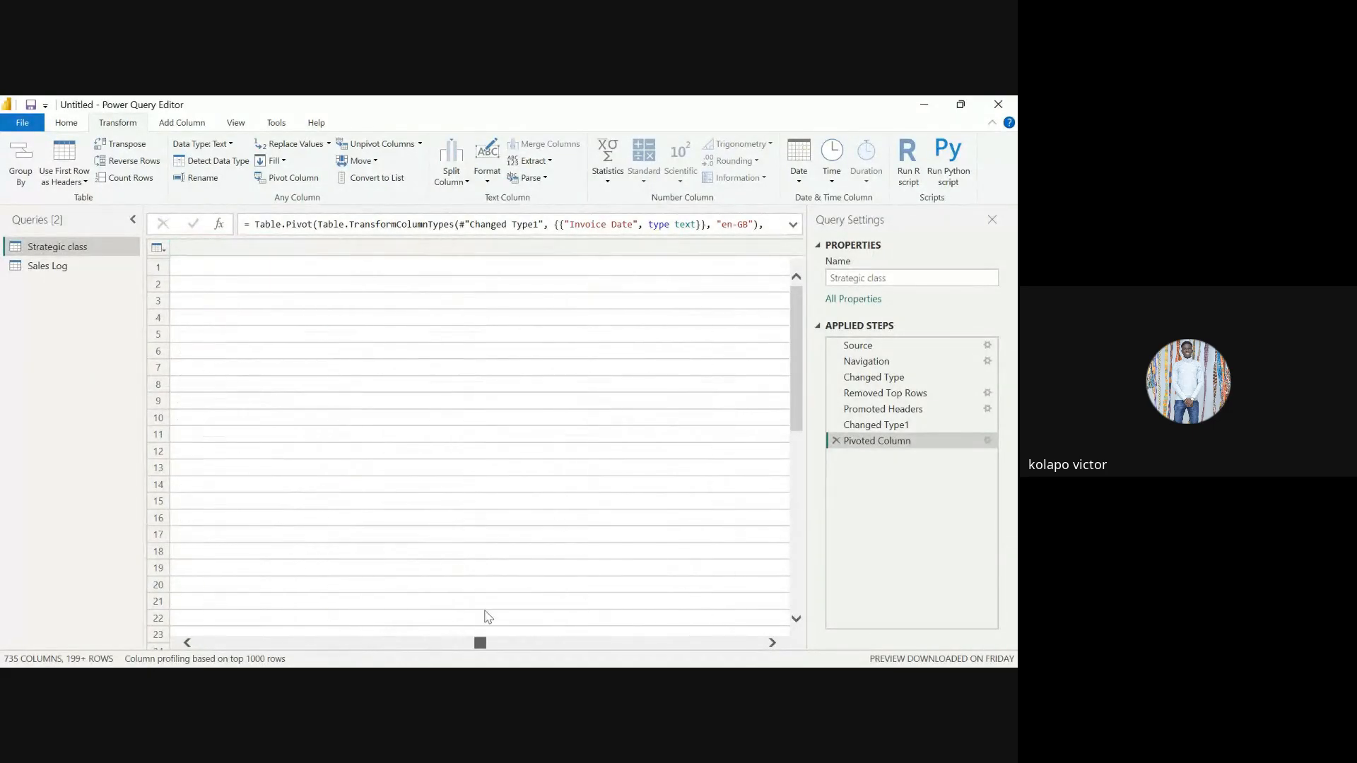
{"action": "left_click_drag", "start_coordinate": [649, 598], "coordinate": [189, 627]}
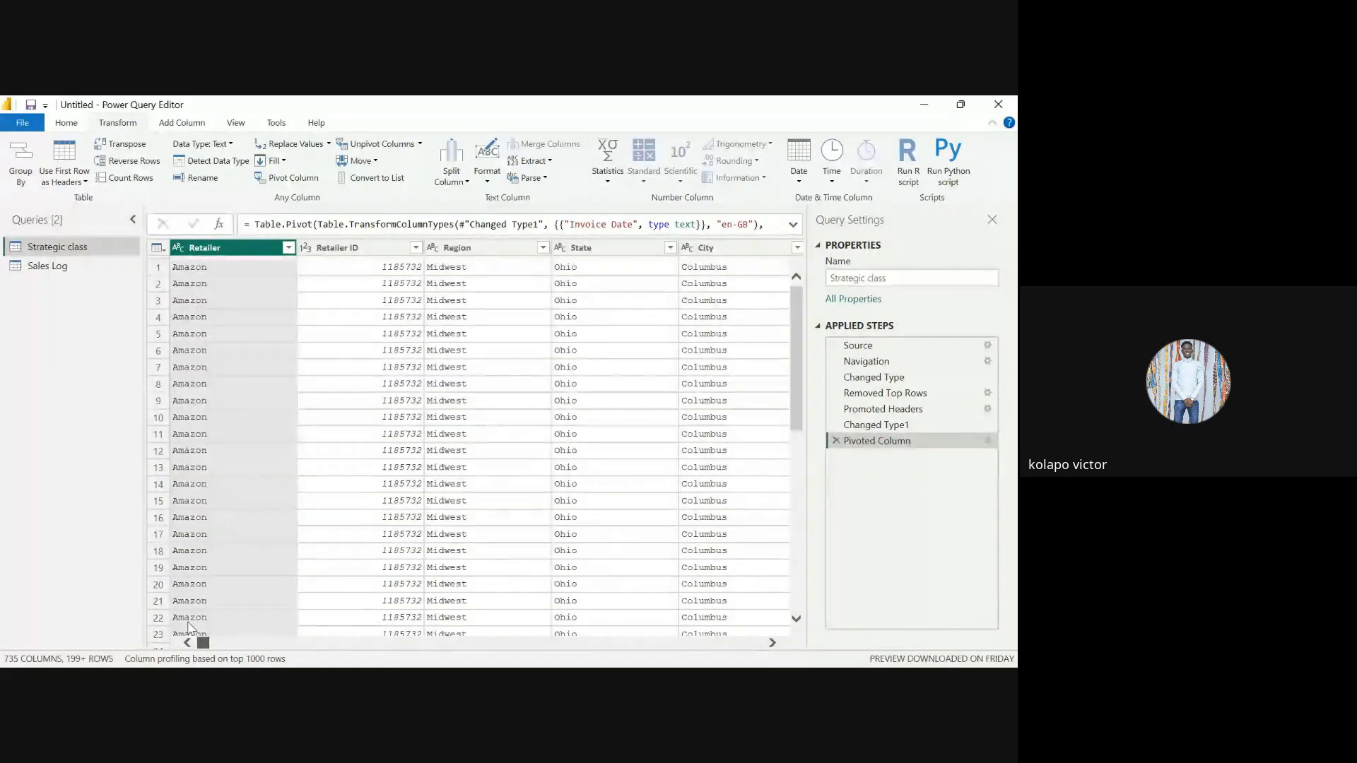
{"action": "left_click", "coordinate": [837, 440]}
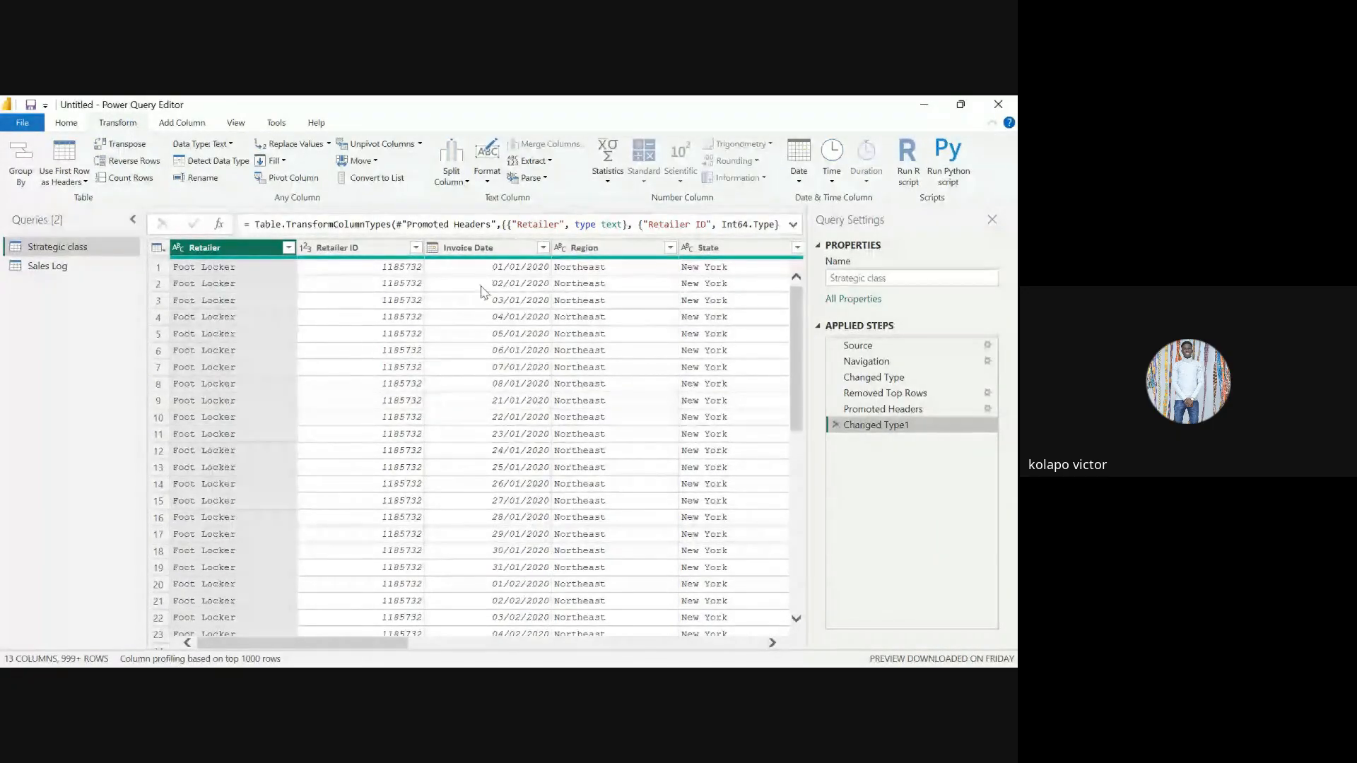
Move the Retailer ID column one position left and back one position right with the Move command
{"action": "left_click", "coordinate": [401, 301]}
{"action": "left_click", "coordinate": [351, 248]}
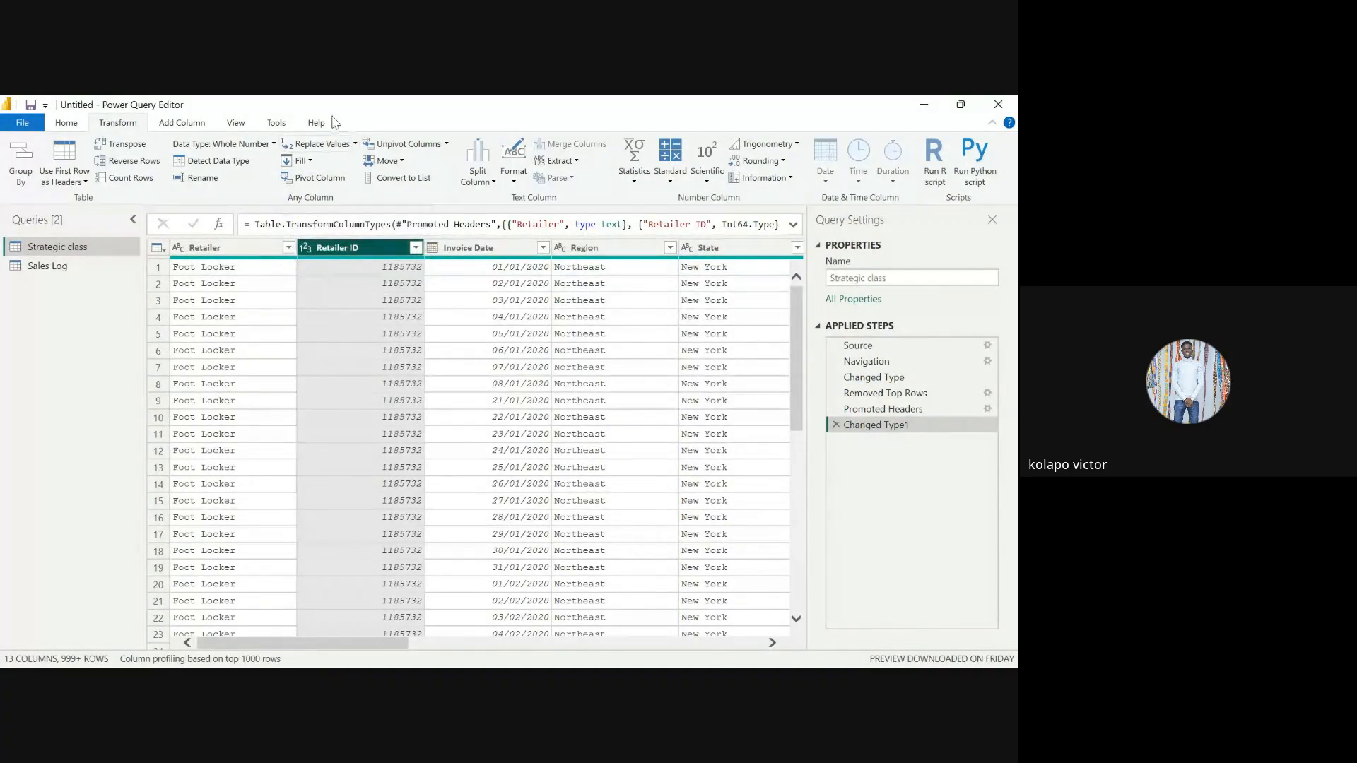
{"action": "left_click", "coordinate": [394, 163]}
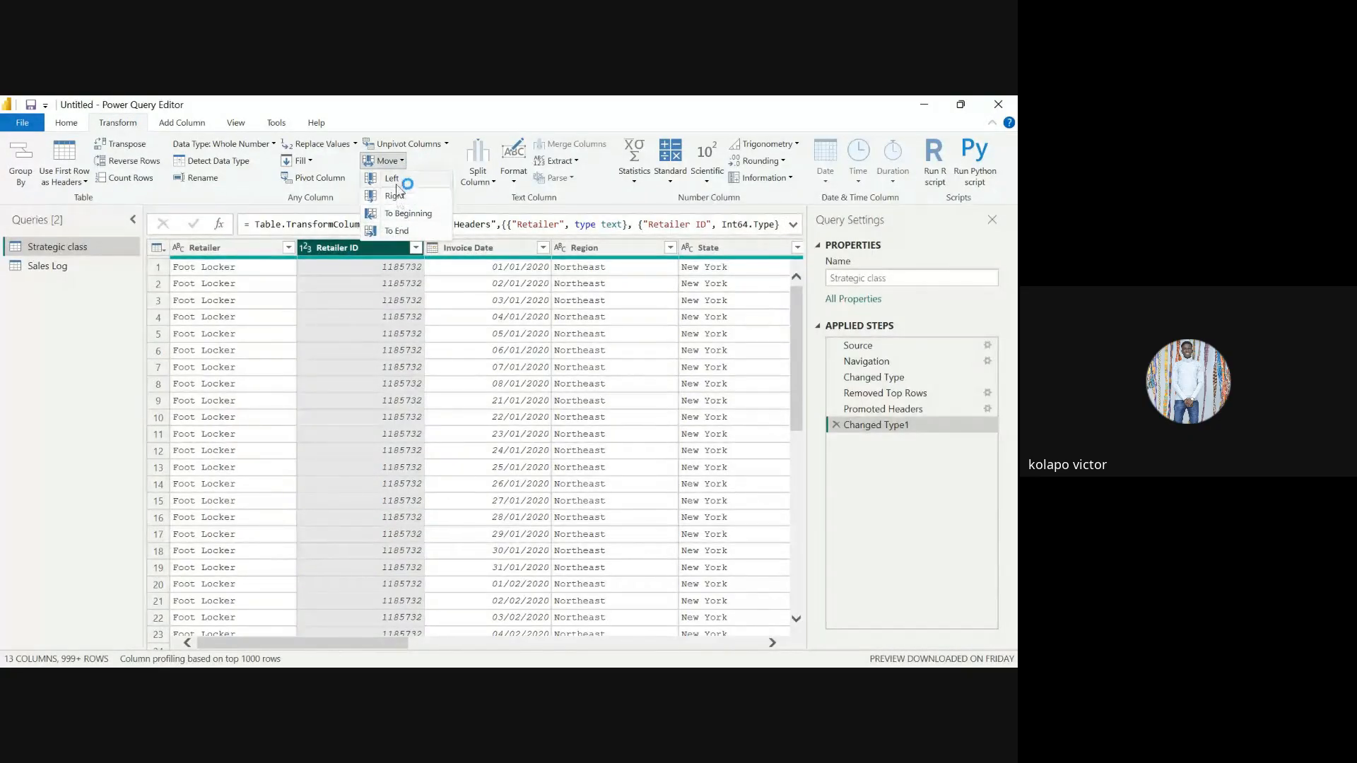
{"action": "left_click", "coordinate": [394, 180]}
{"action": "left_click", "coordinate": [390, 162]}
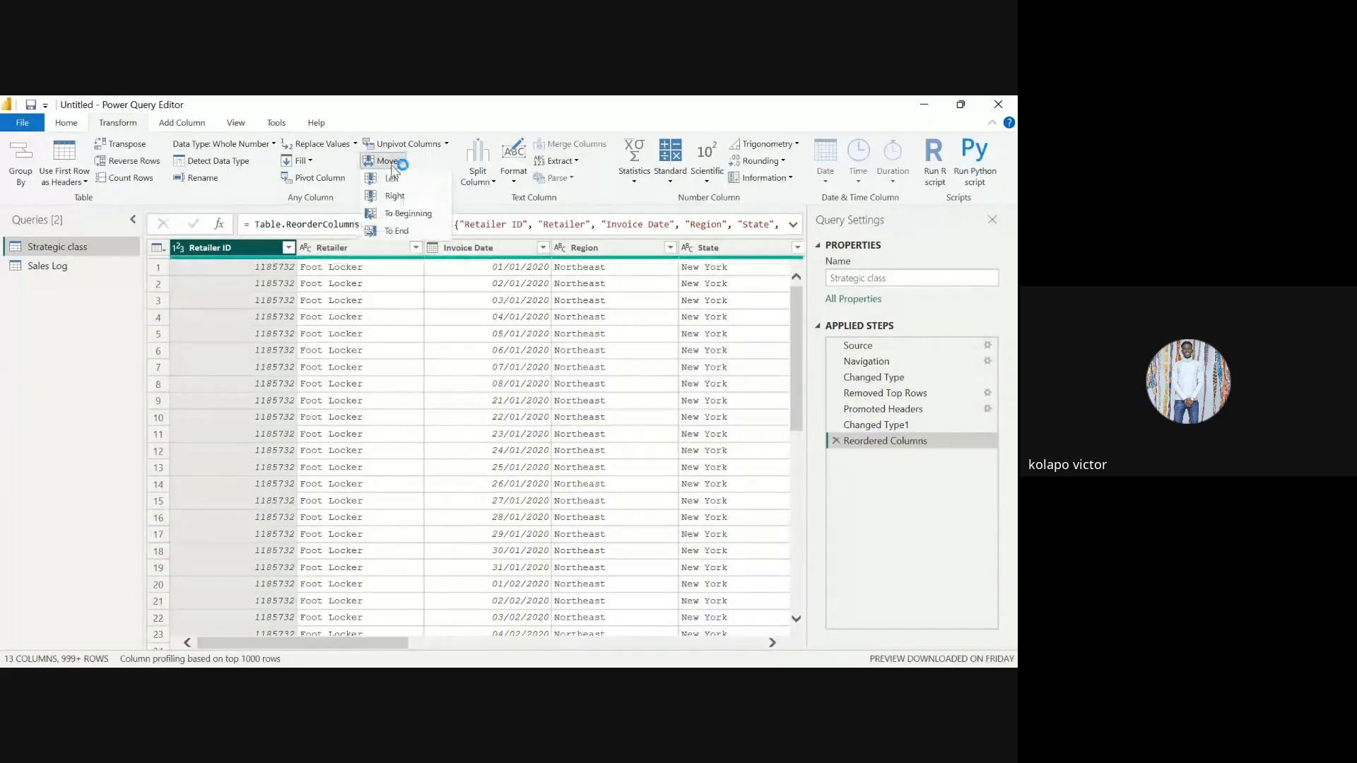
{"action": "left_click", "coordinate": [395, 196]}
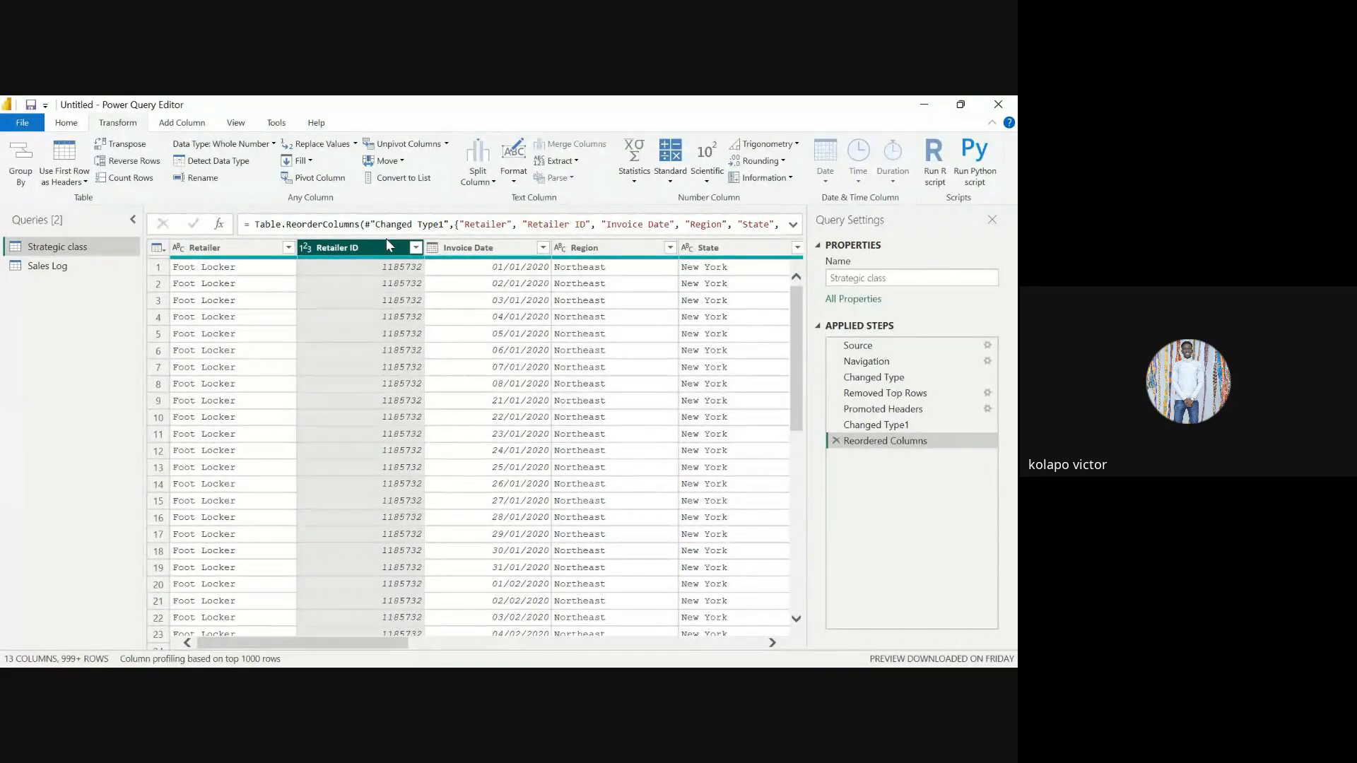
Reposition the Retailer ID column directly after Invoice Date in the table, and return it to its place between Retailer and Invoice Date
{"action": "left_click_drag", "start_coordinate": [389, 245], "coordinate": [654, 269]}
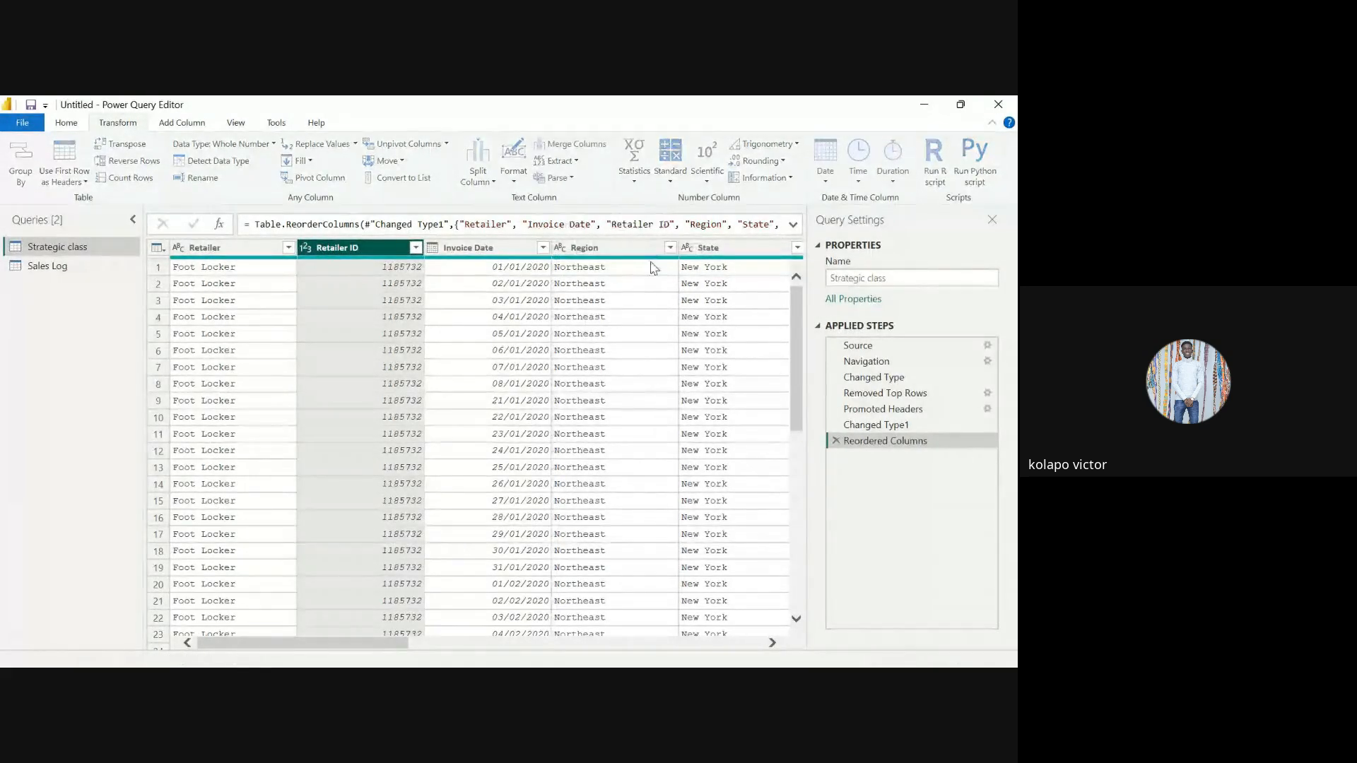
{"action": "left_click_drag", "start_coordinate": [486, 248], "coordinate": [632, 253]}
{"action": "left_click_drag", "start_coordinate": [488, 253], "coordinate": [371, 261]}
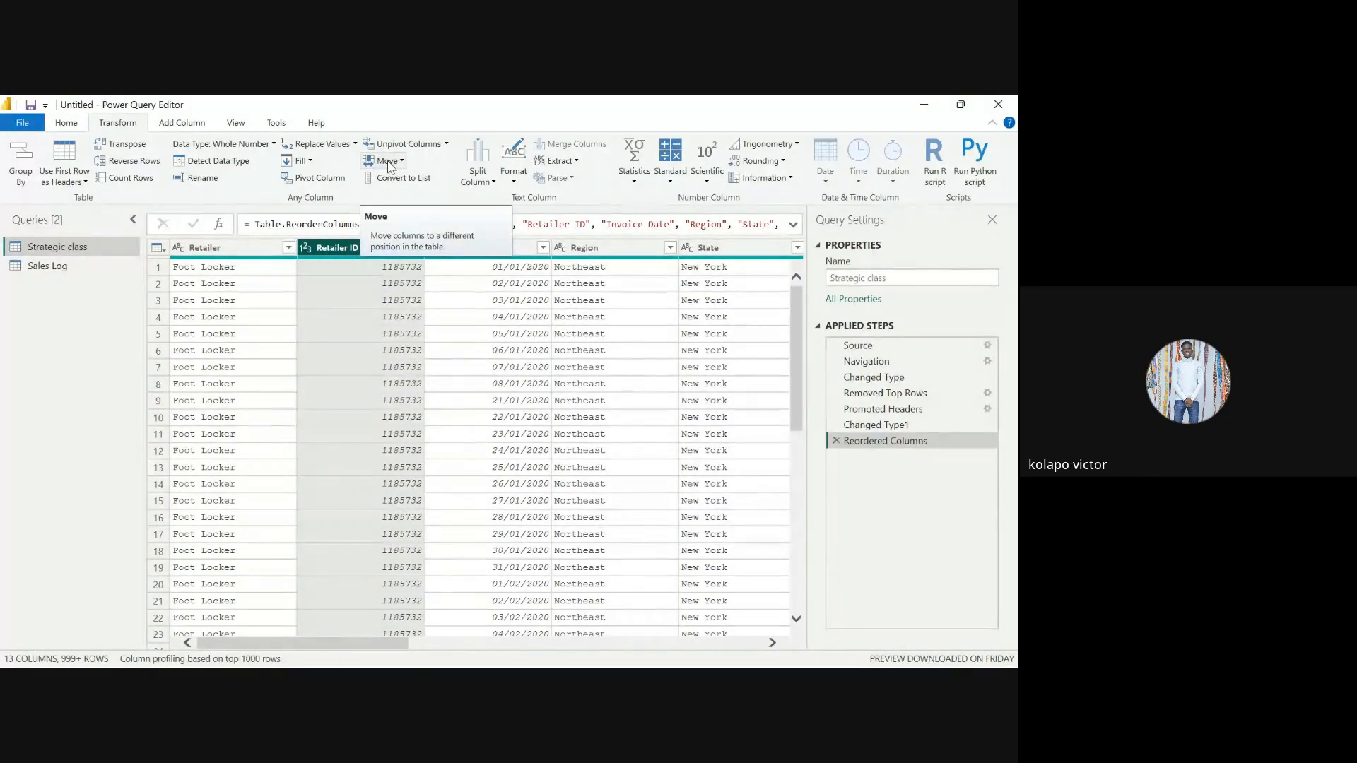
Convert the Retailer ID column to a list, look through its items, and remove the resulting Retailer ID step
{"action": "left_click", "coordinate": [422, 180]}
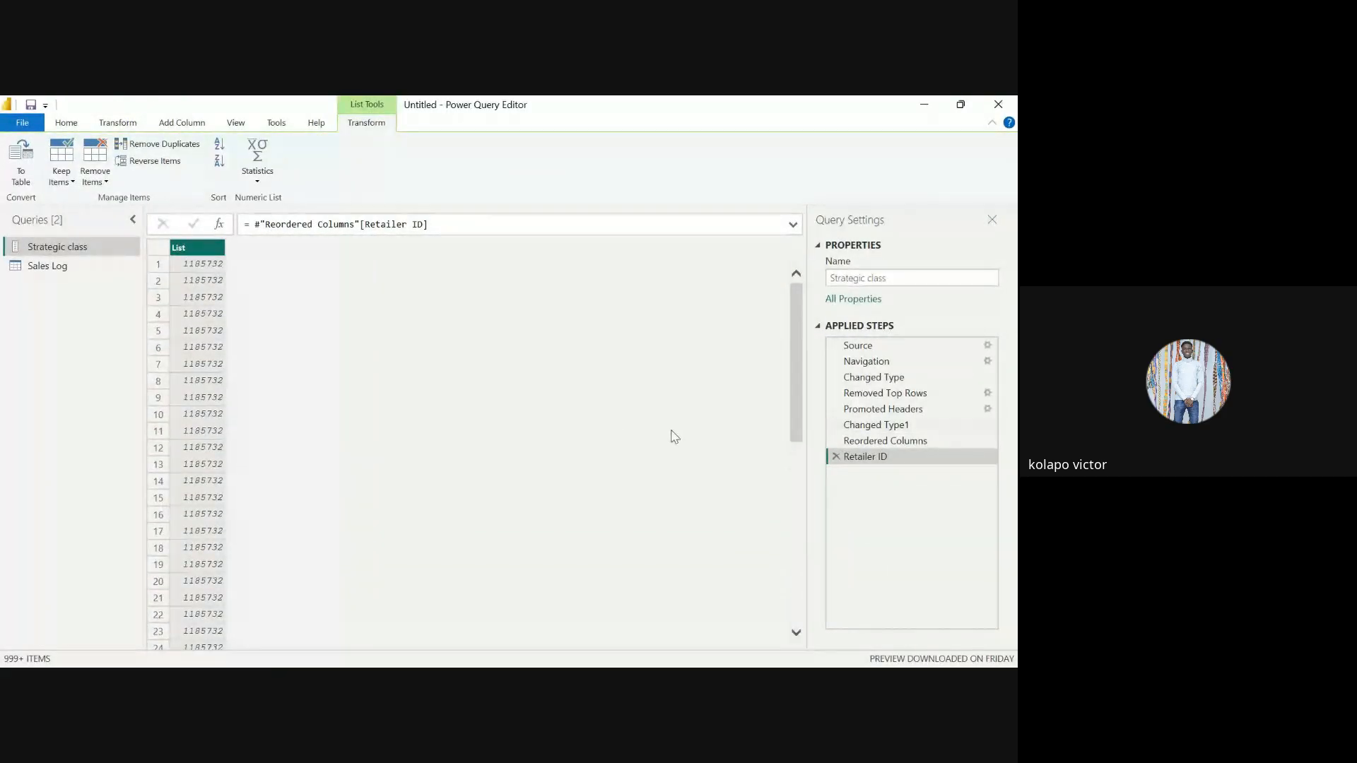
{"action": "scroll", "coordinate": [433, 479], "scroll_direction": "down", "scroll_amount": 15}
{"action": "scroll", "coordinate": [508, 465], "scroll_direction": "up", "scroll_amount": 2}
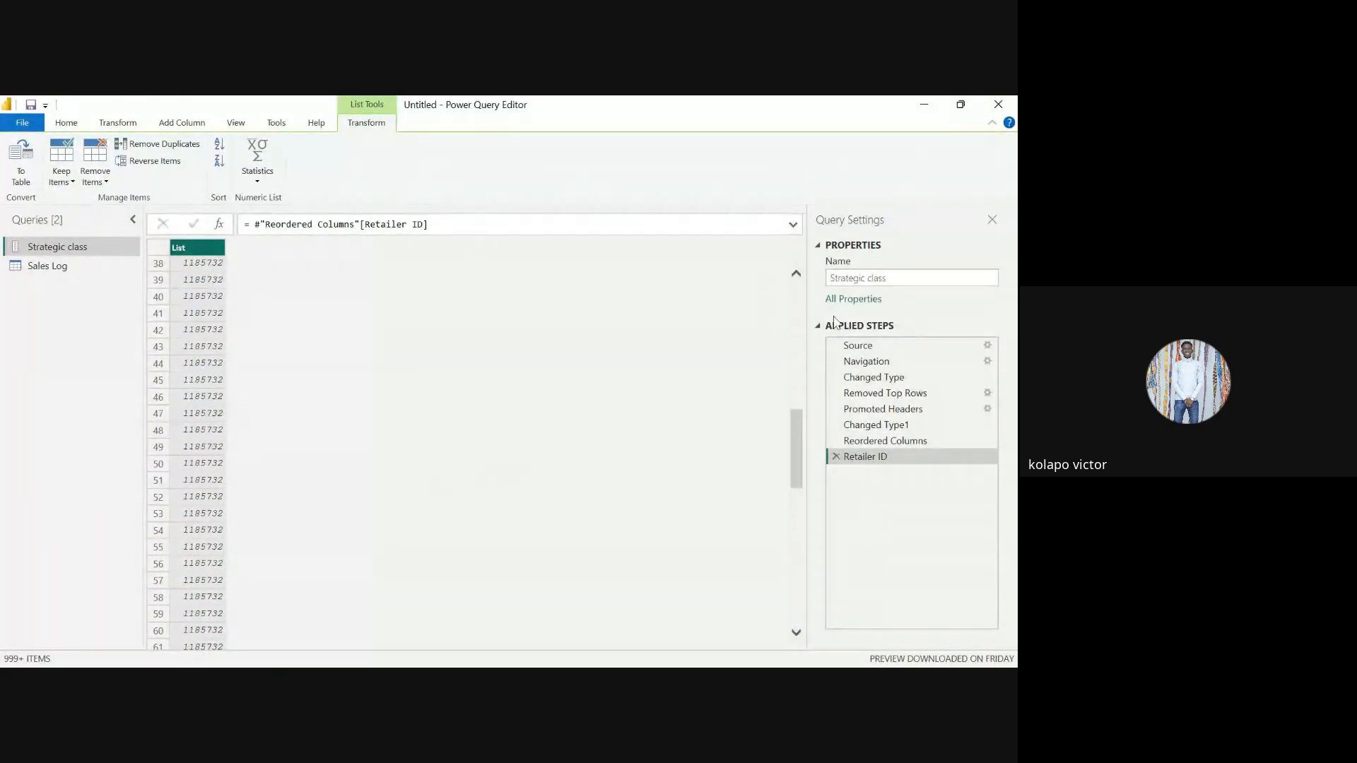
{"action": "left_click", "coordinate": [836, 458]}
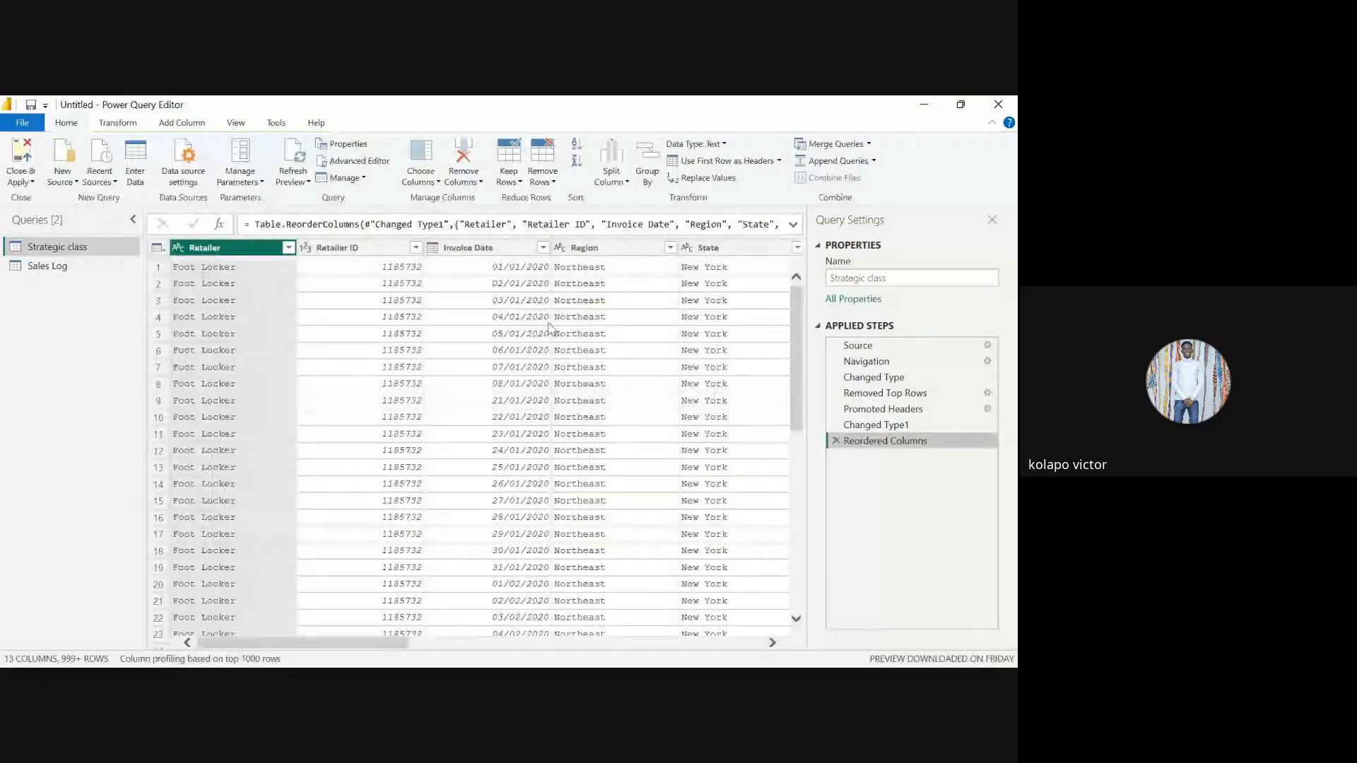
Format the Retailer column's text as UPPERCASE
{"action": "left_click", "coordinate": [134, 124]}
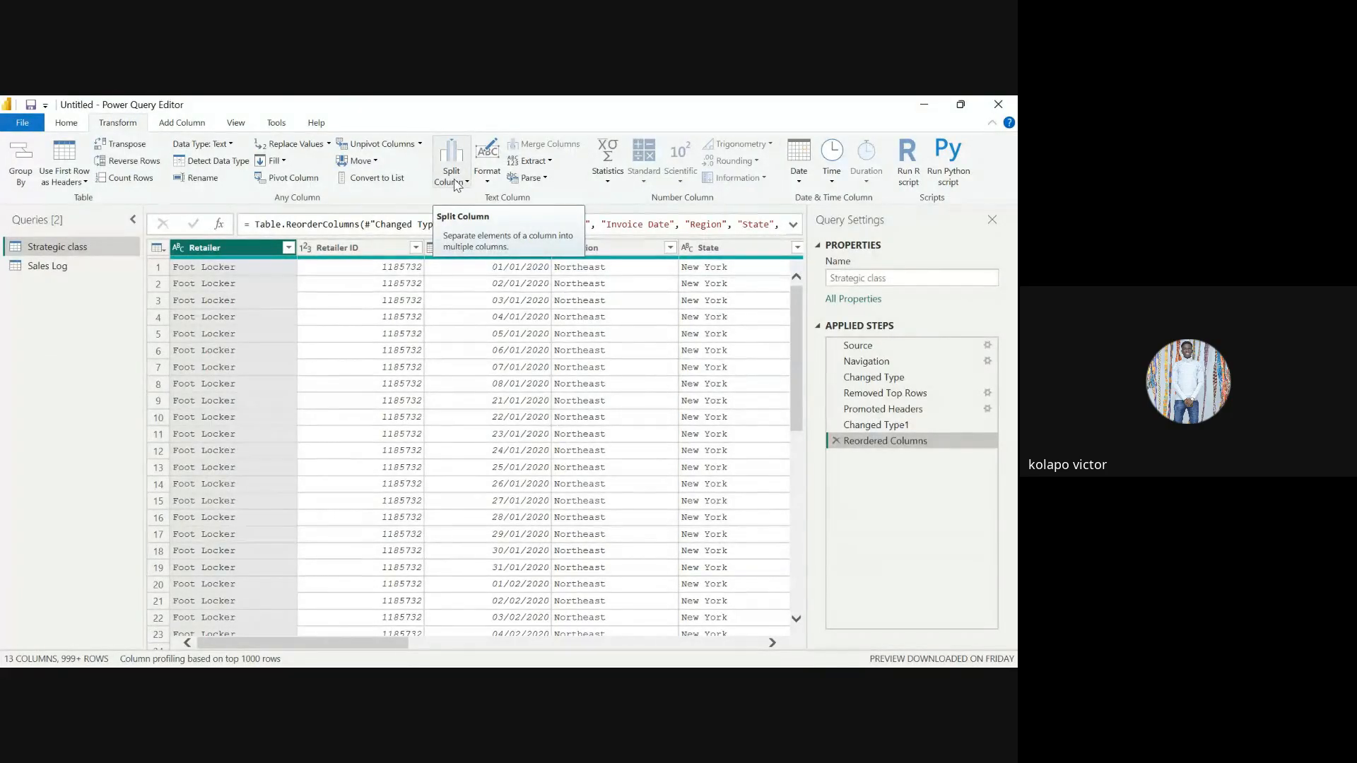
{"action": "left_click", "coordinate": [487, 166]}
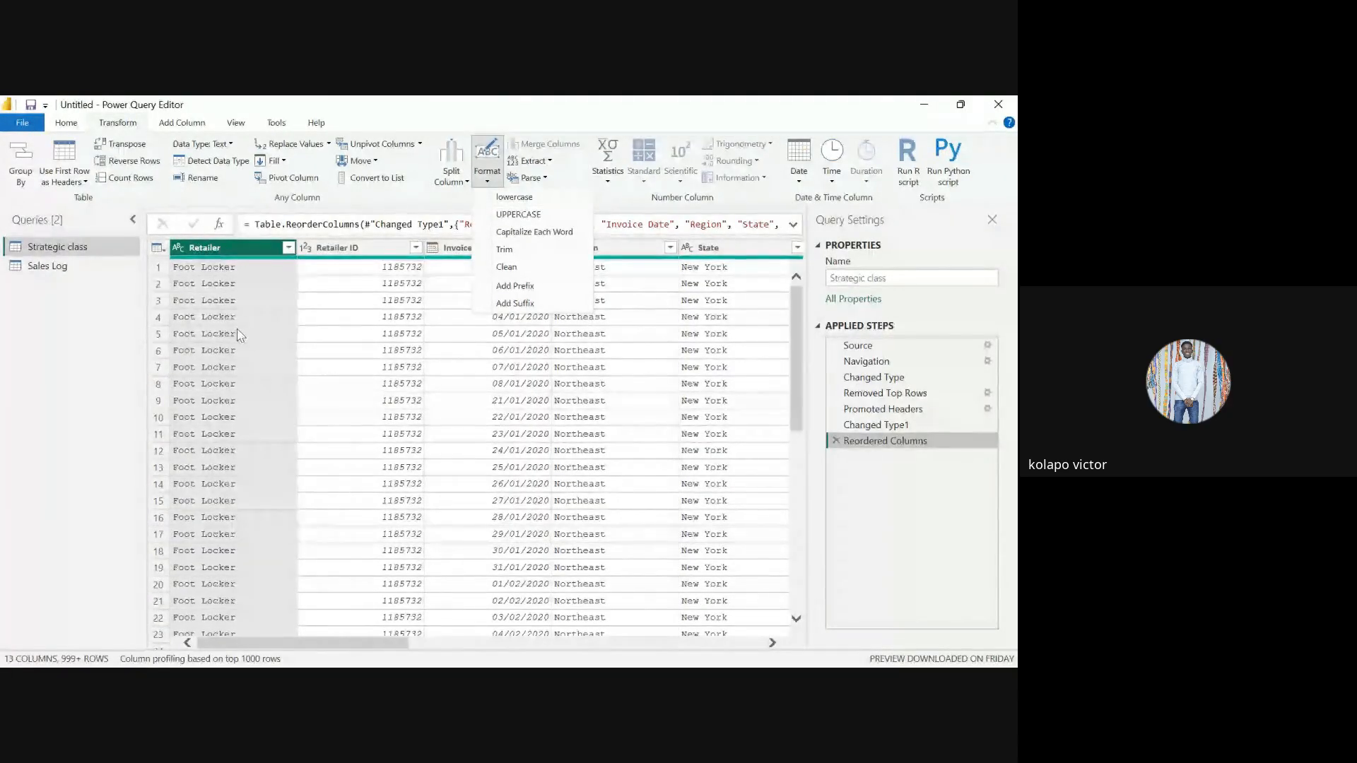
{"action": "left_click", "coordinate": [533, 217]}
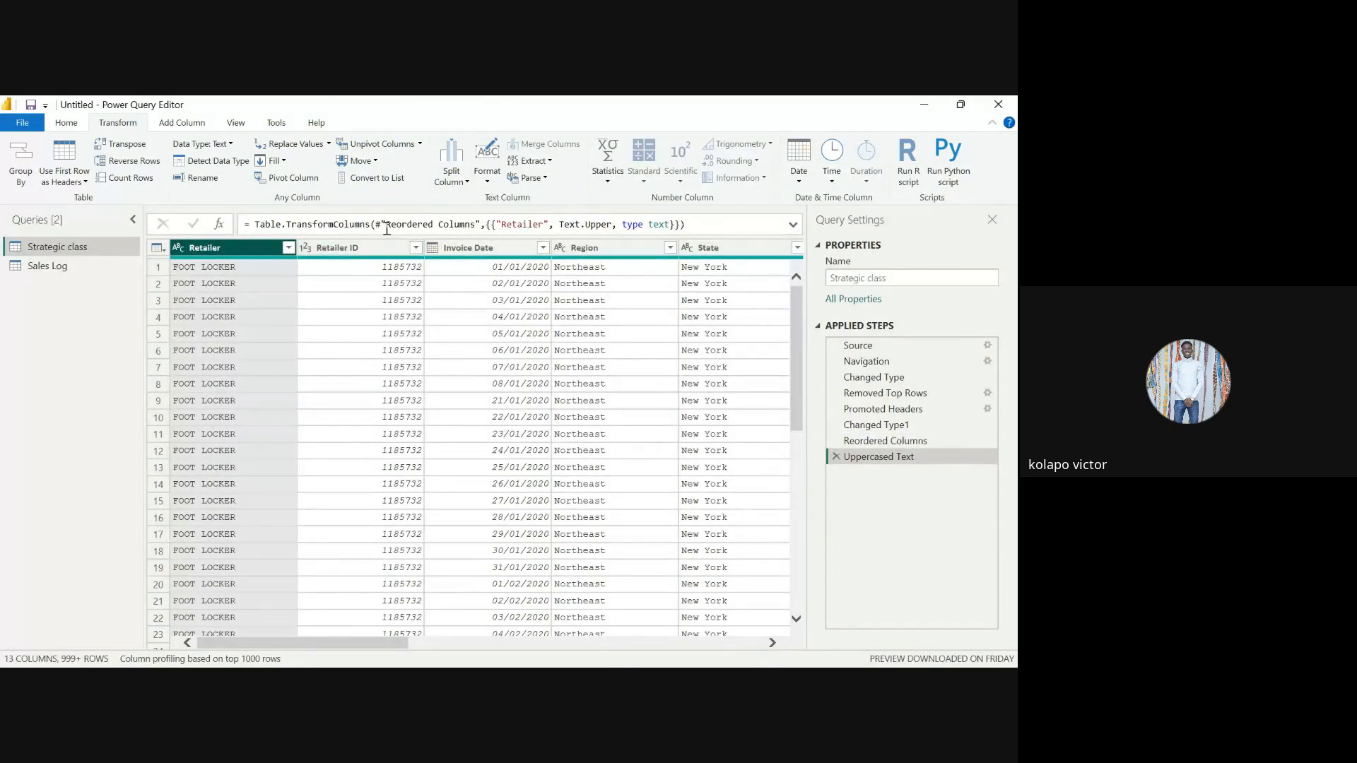
Format the Retailer column's text as lowercase, and apply Capitalize Each Word to it
{"action": "left_click", "coordinate": [489, 190]}
{"action": "left_click", "coordinate": [505, 200]}
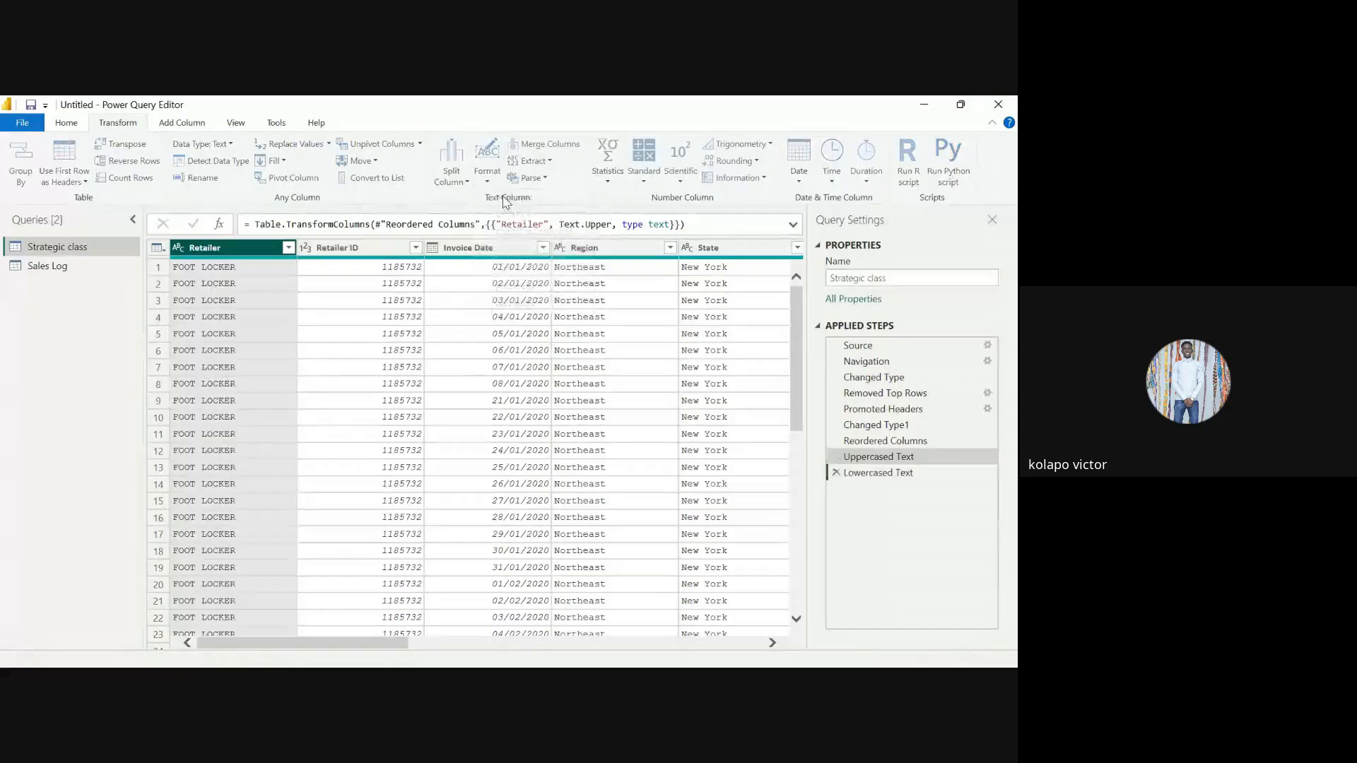
{"action": "left_click", "coordinate": [487, 177]}
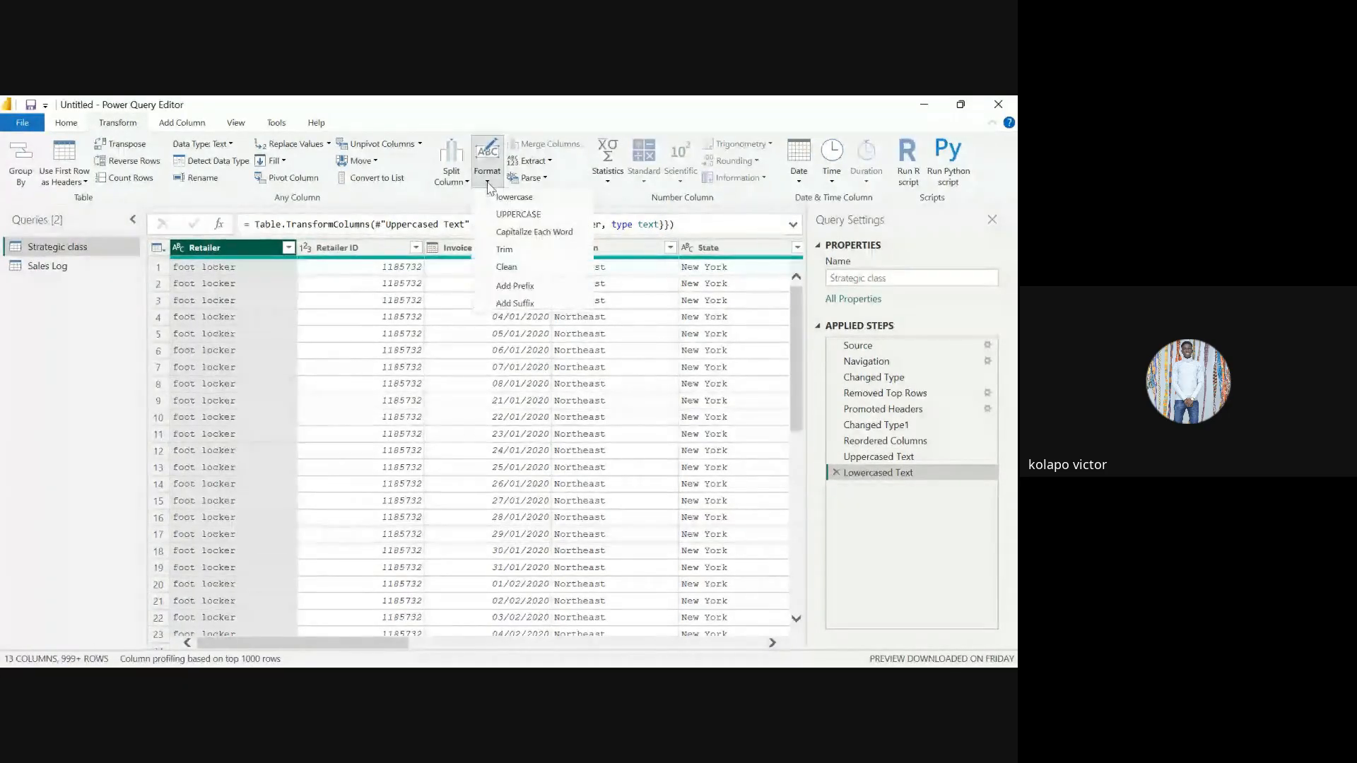
{"action": "left_click", "coordinate": [526, 231]}
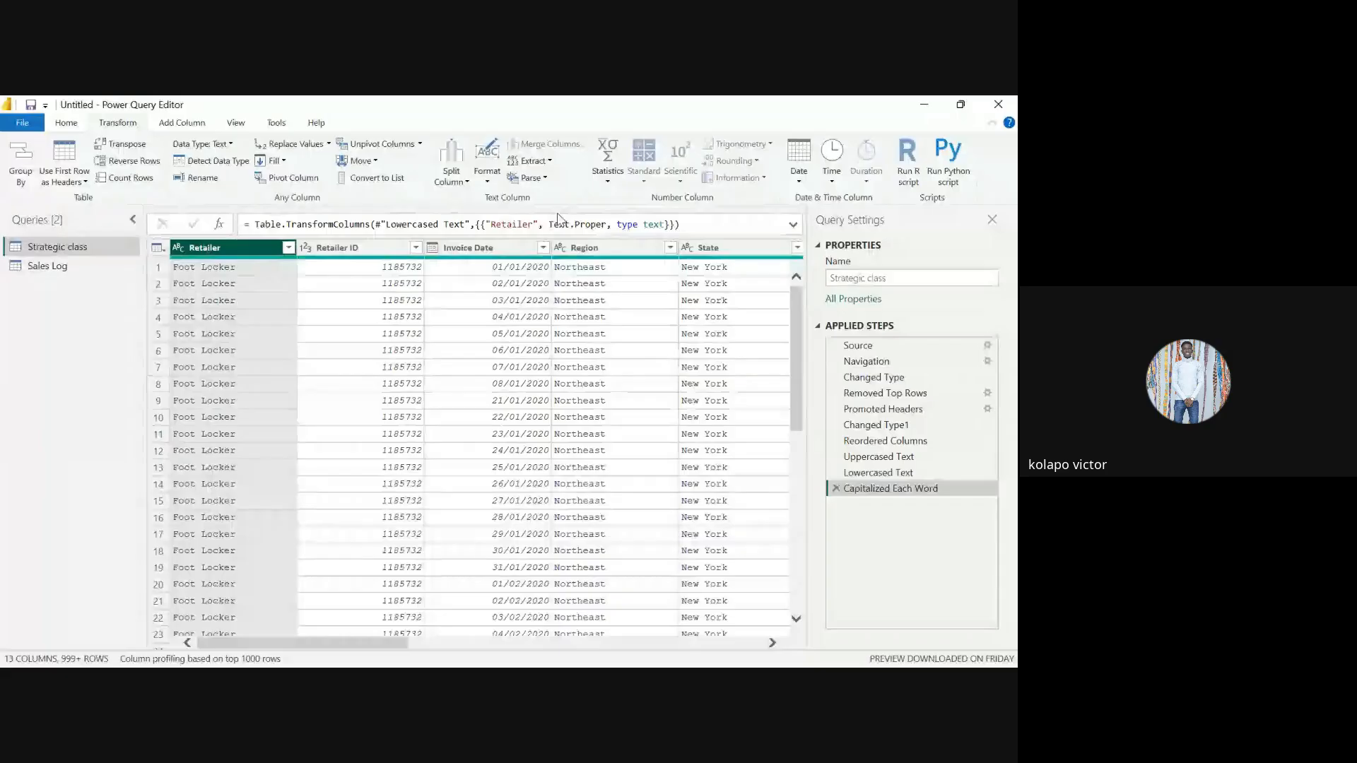
Extract the text length of the Retailer column, look through the rows, and remove the Calculated Text Length step
{"action": "left_click", "coordinate": [342, 283]}
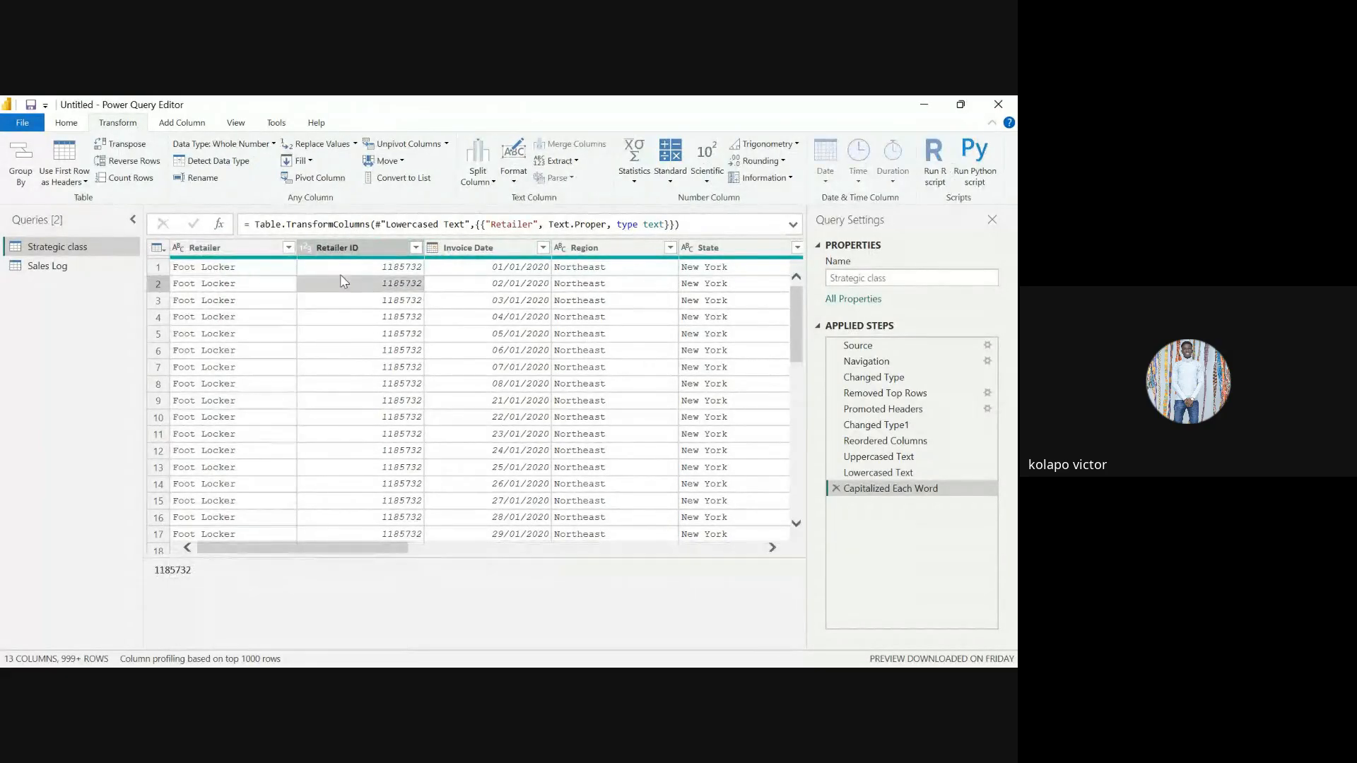
{"action": "left_click", "coordinate": [260, 270]}
{"action": "left_click", "coordinate": [530, 161]}
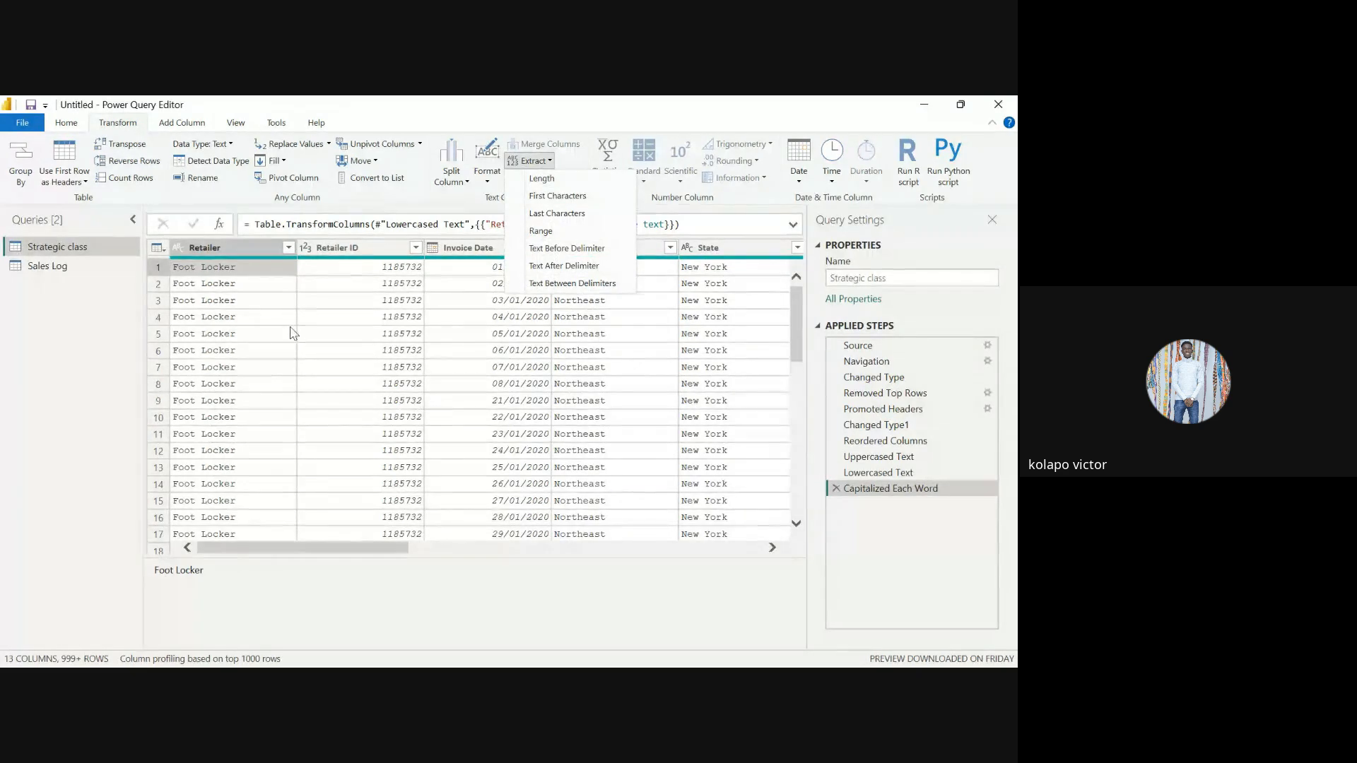
{"action": "left_click", "coordinate": [567, 183]}
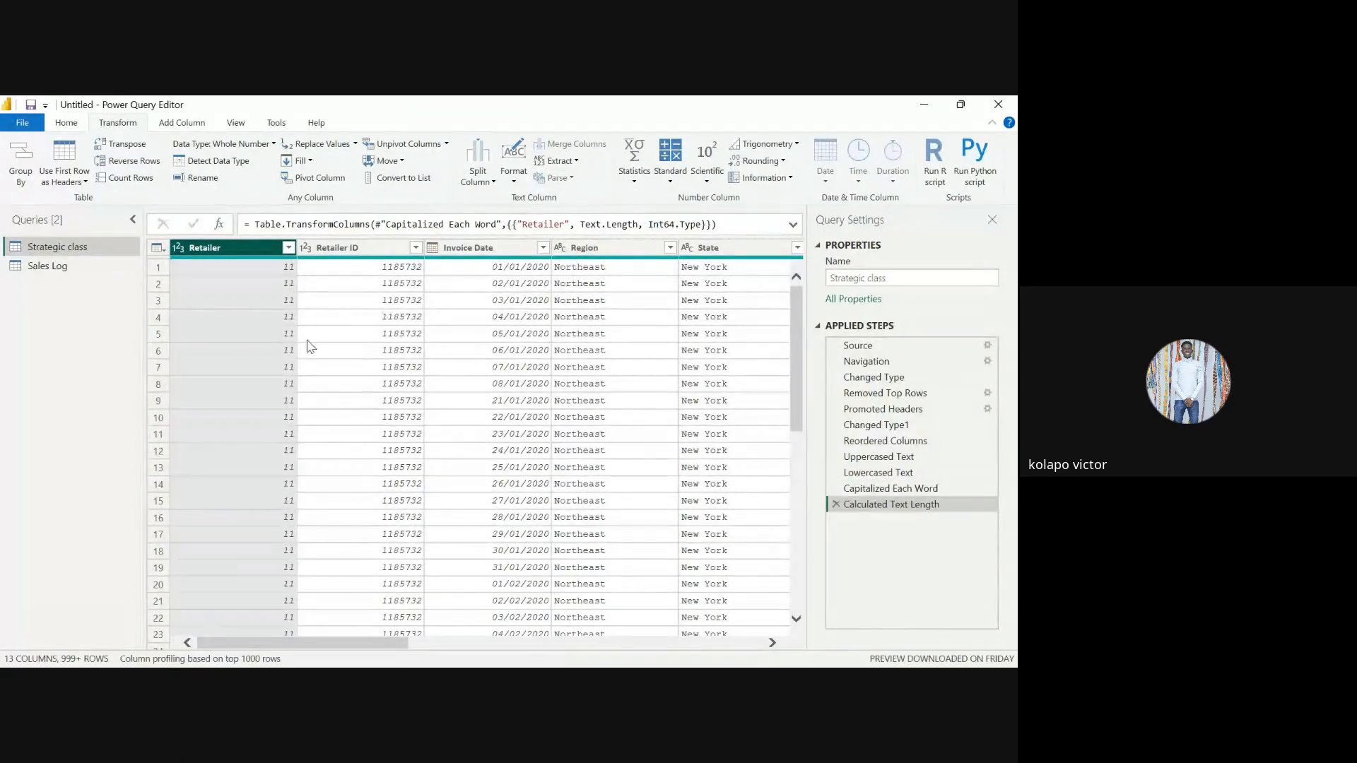
{"action": "scroll", "coordinate": [309, 347], "scroll_direction": "down", "scroll_amount": 10}
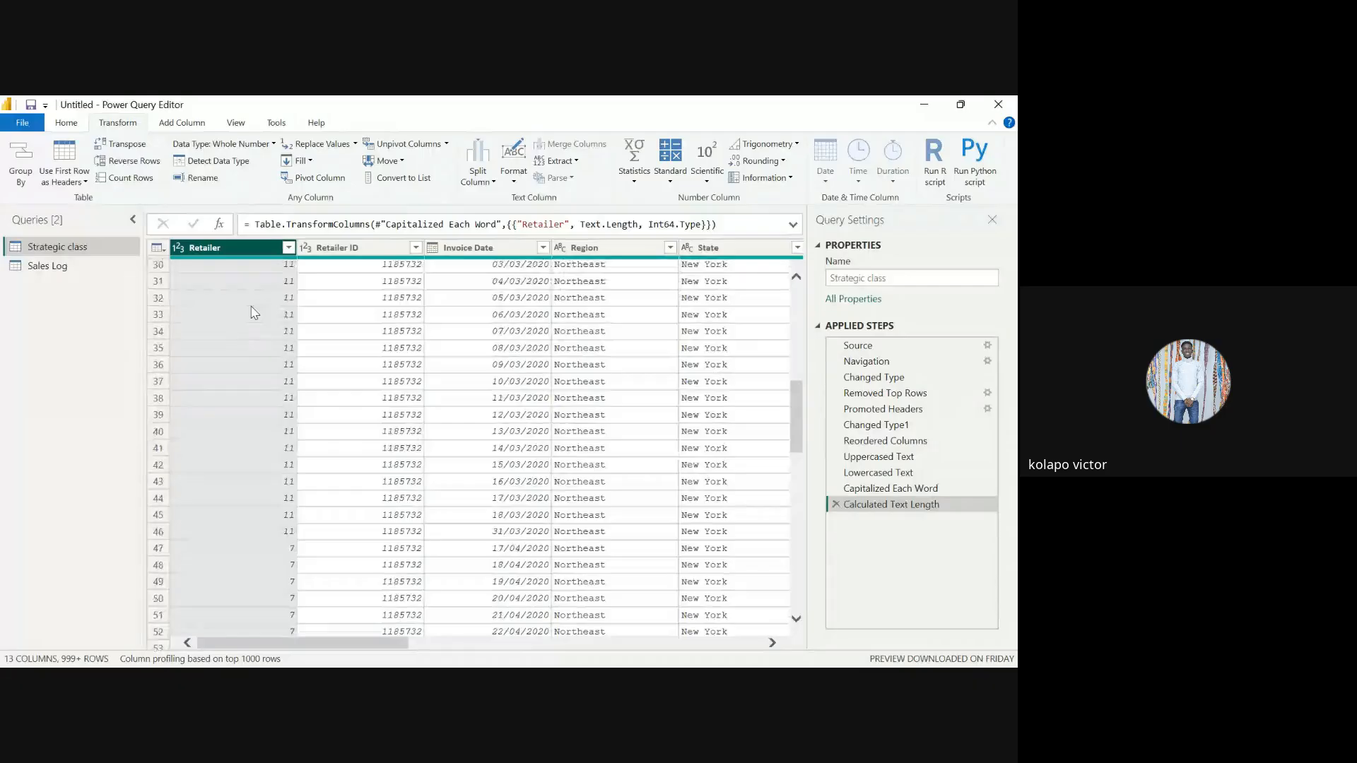
{"action": "scroll", "coordinate": [253, 304], "scroll_direction": "up", "scroll_amount": 10}
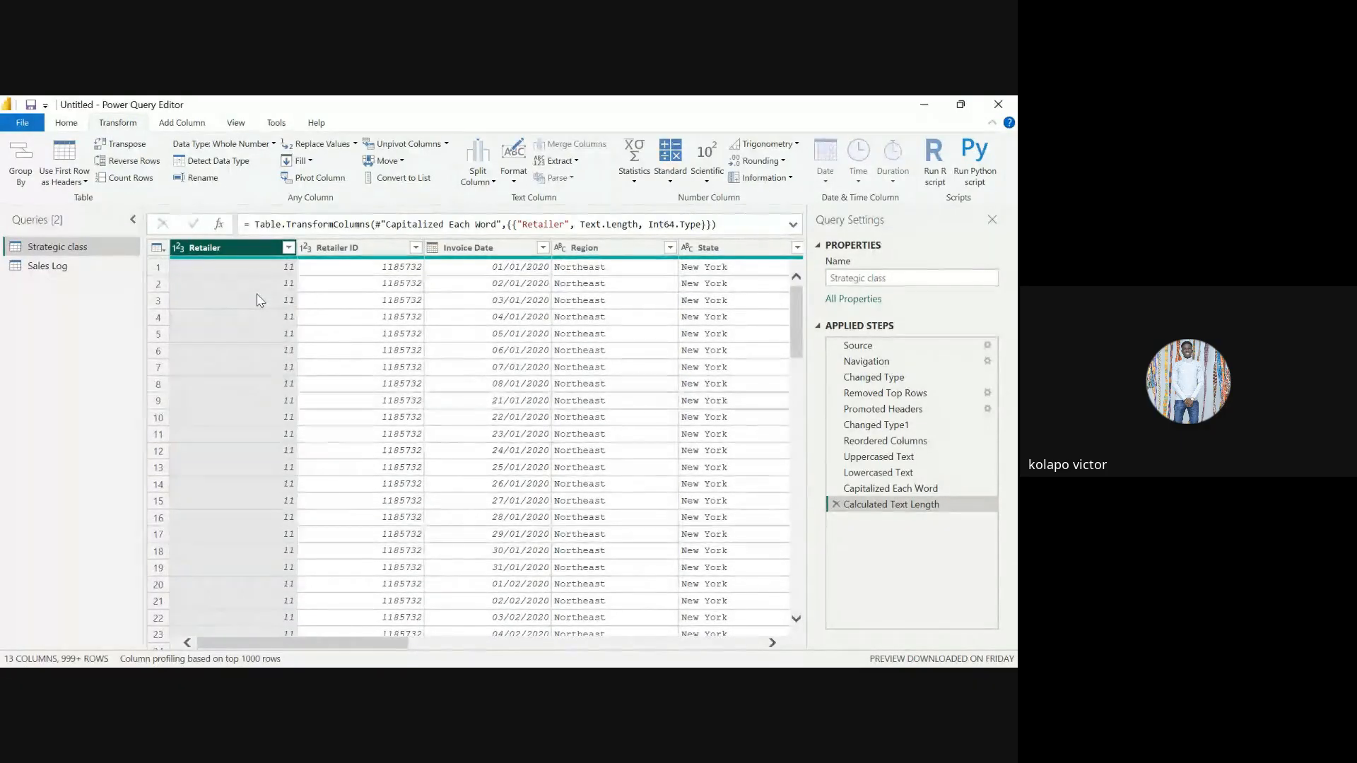
{"action": "scroll", "coordinate": [308, 451], "scroll_direction": "down", "scroll_amount": 17}
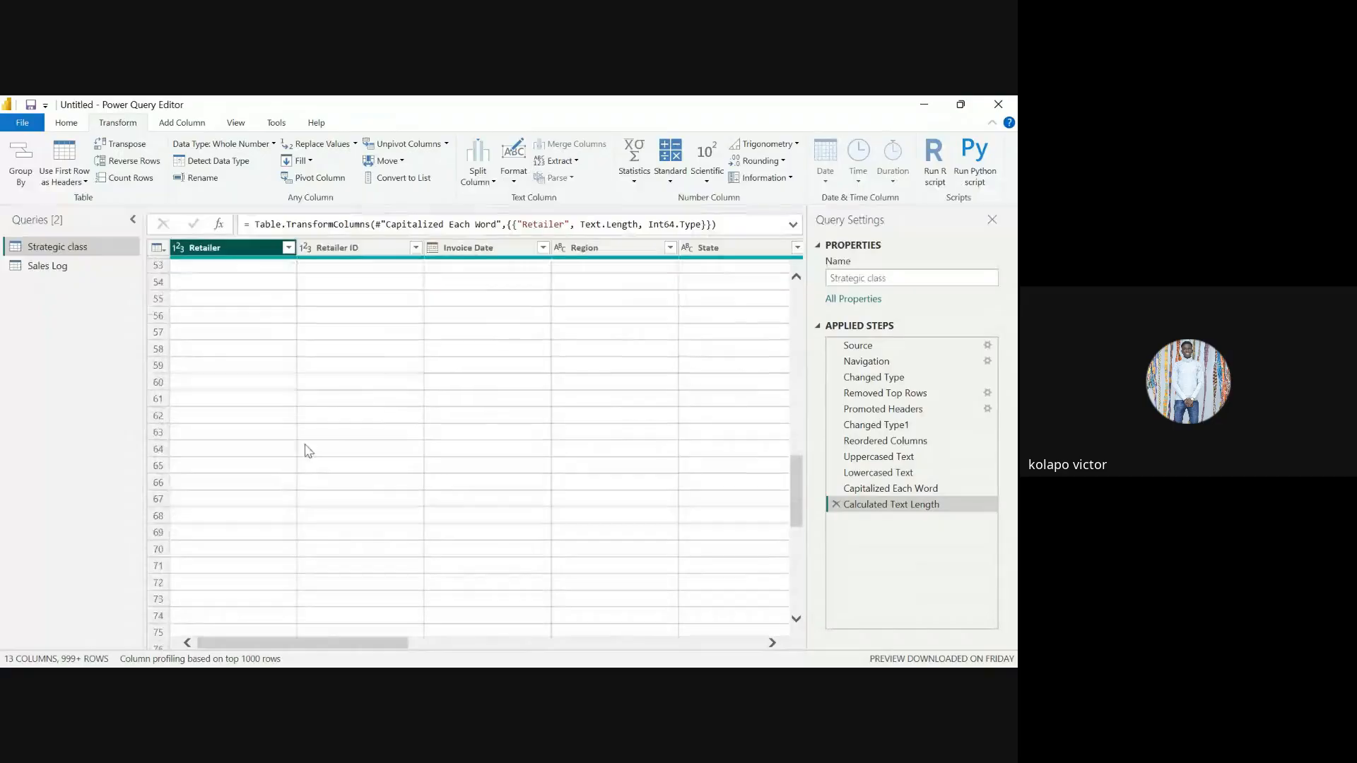
{"action": "scroll", "coordinate": [312, 417], "scroll_direction": "up", "scroll_amount": 17}
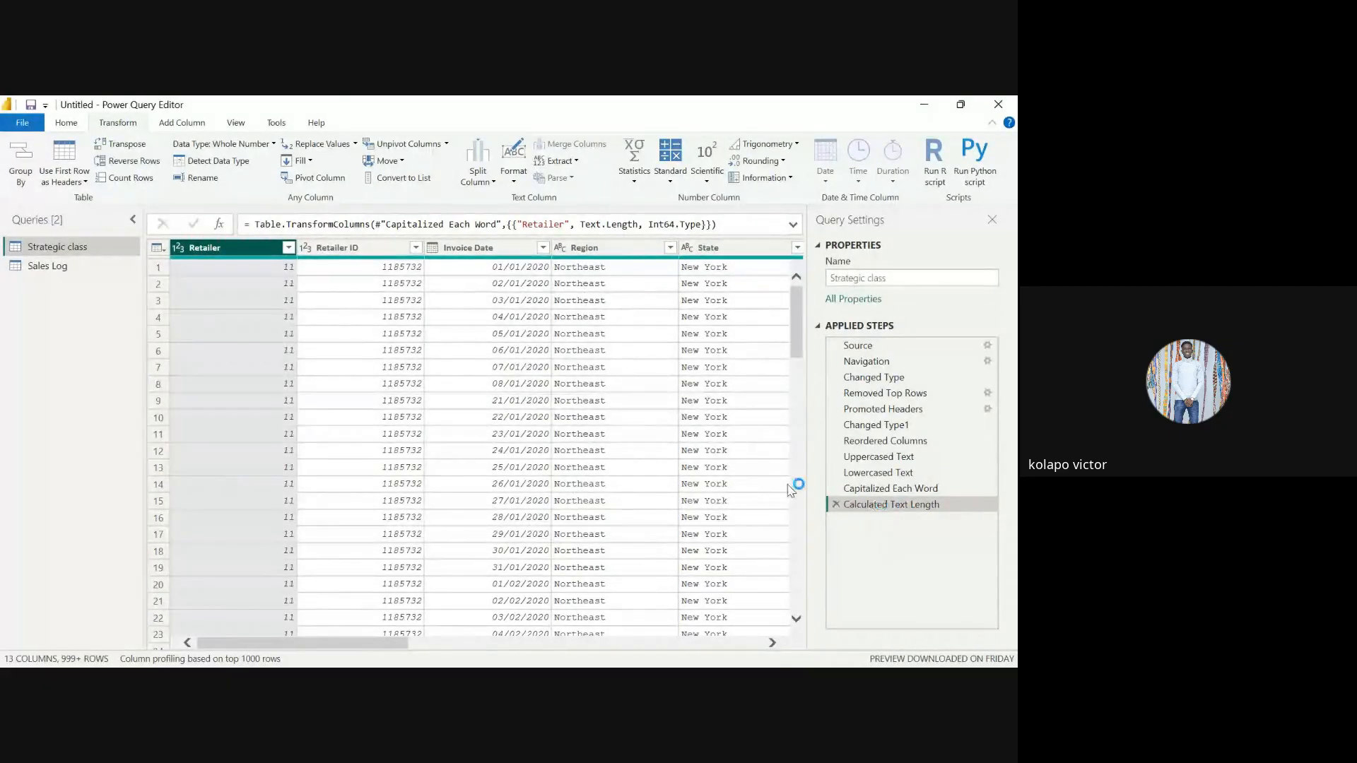
{"action": "left_click", "coordinate": [836, 504]}
Extract the first 3 characters of the Retailer column, and remove the Extracted First Characters step
{"action": "left_click", "coordinate": [542, 162]}
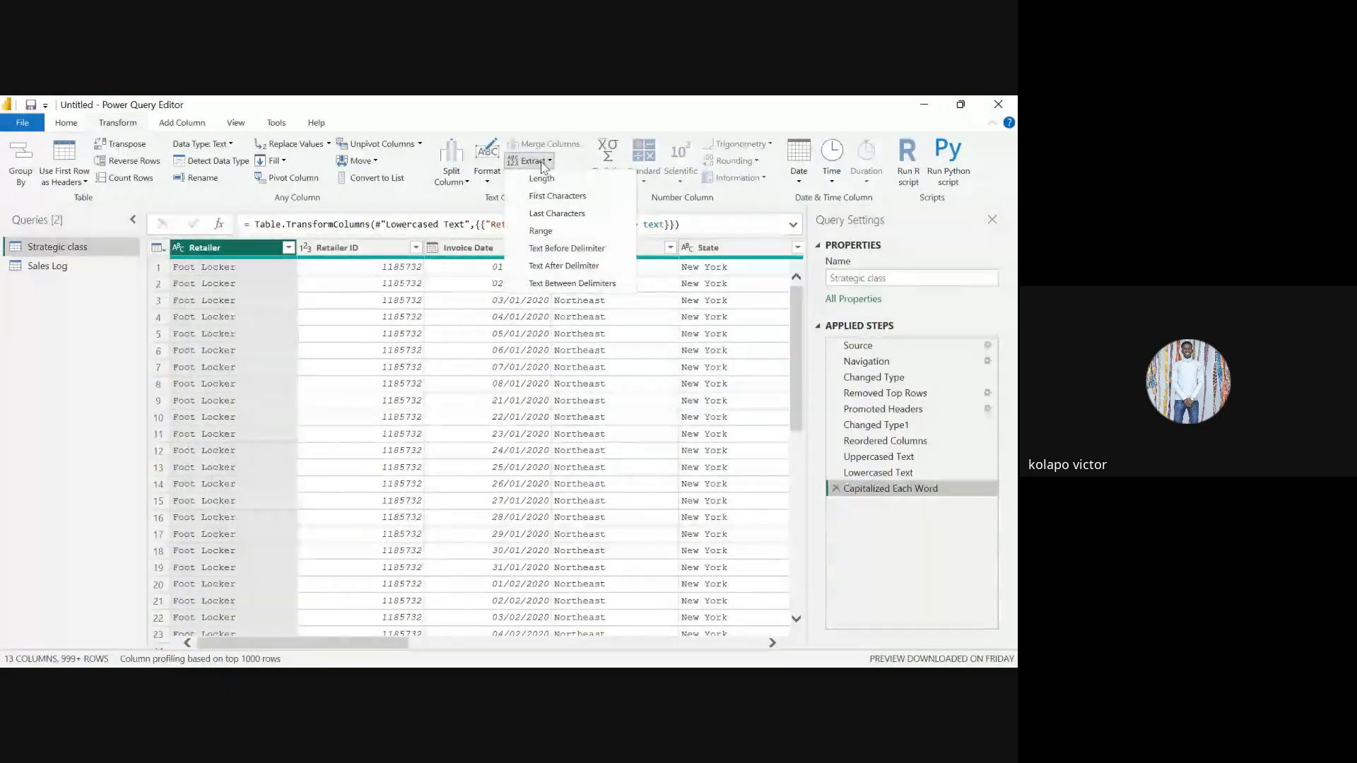
{"action": "left_click", "coordinate": [553, 197]}
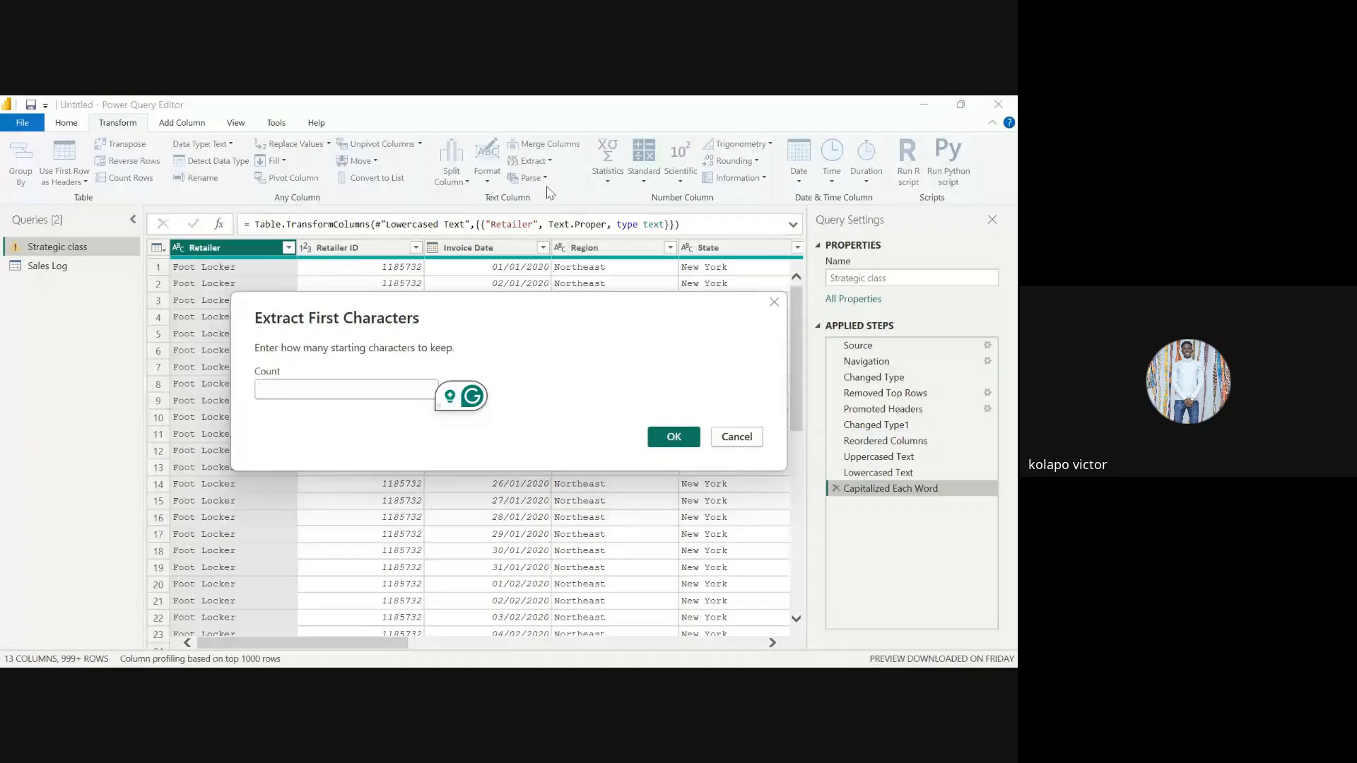
{"action": "type", "text": "3"}
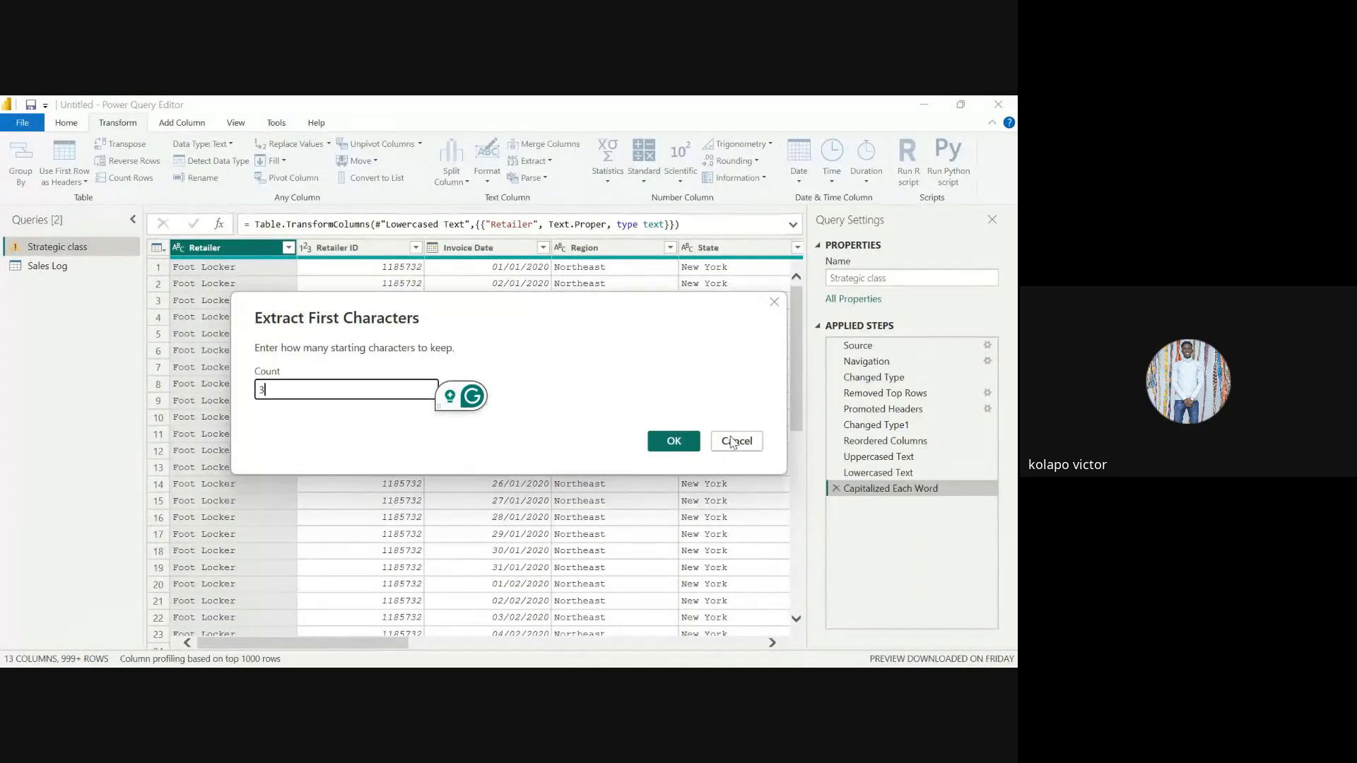
{"action": "left_click", "coordinate": [674, 442]}
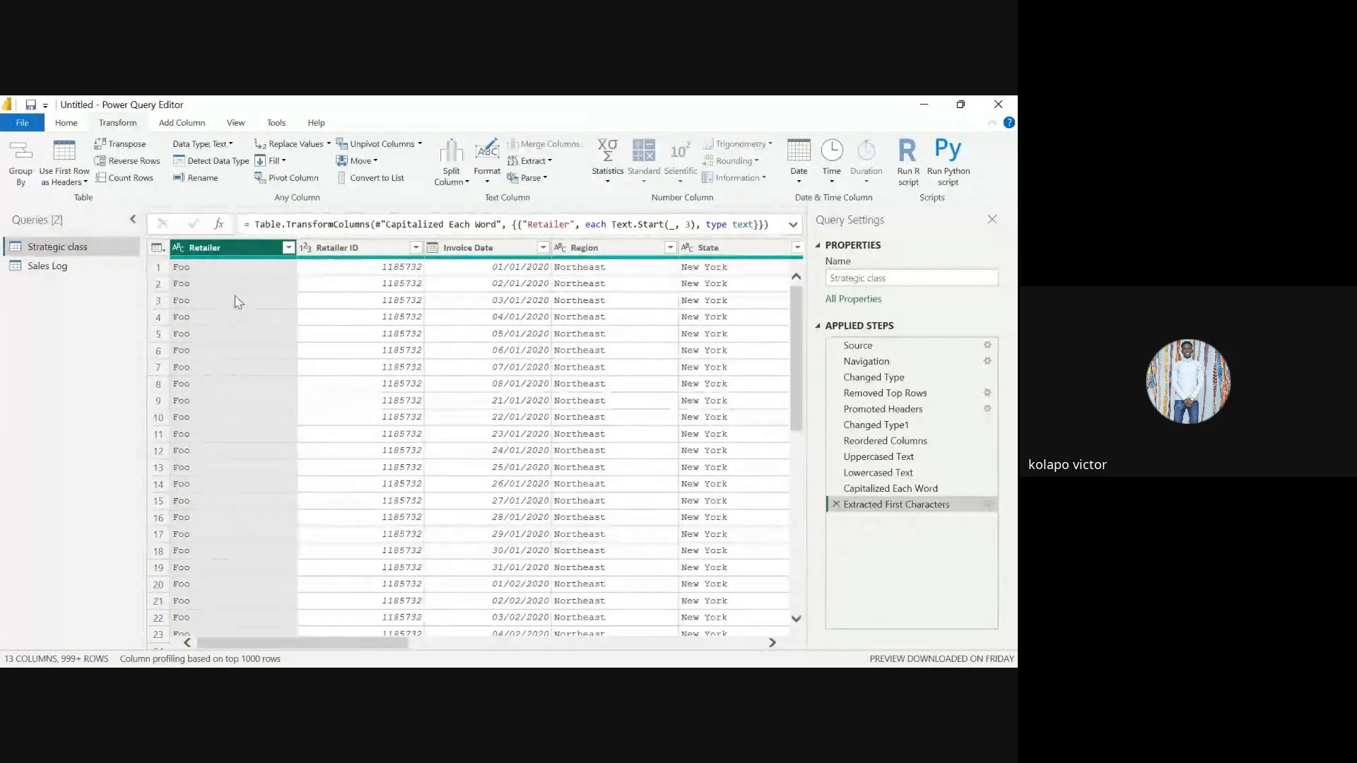
{"action": "left_click", "coordinate": [836, 504]}
Examine the Extract options and the XML and JSON Parse options available for the Retailer column
{"action": "left_click", "coordinate": [532, 162]}
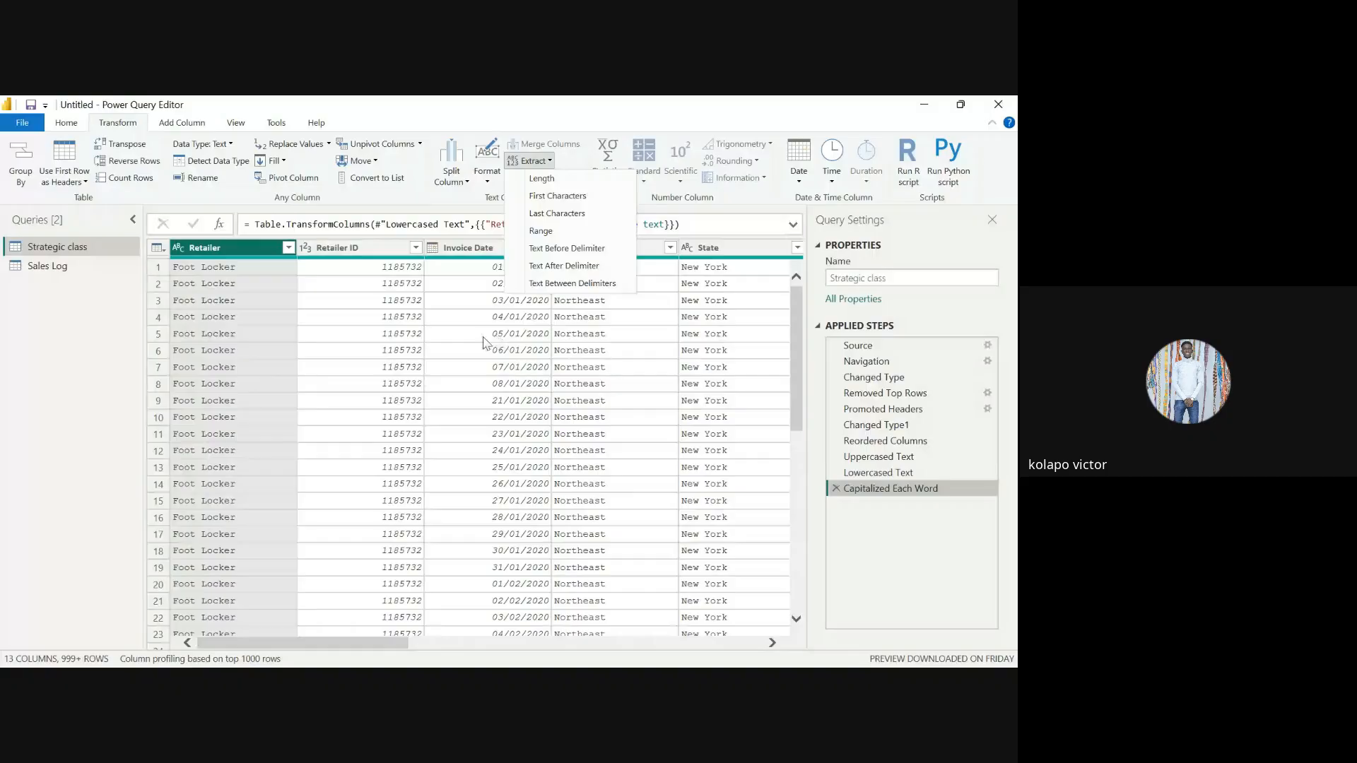
{"action": "left_click", "coordinate": [482, 337]}
{"action": "left_click", "coordinate": [538, 181]}
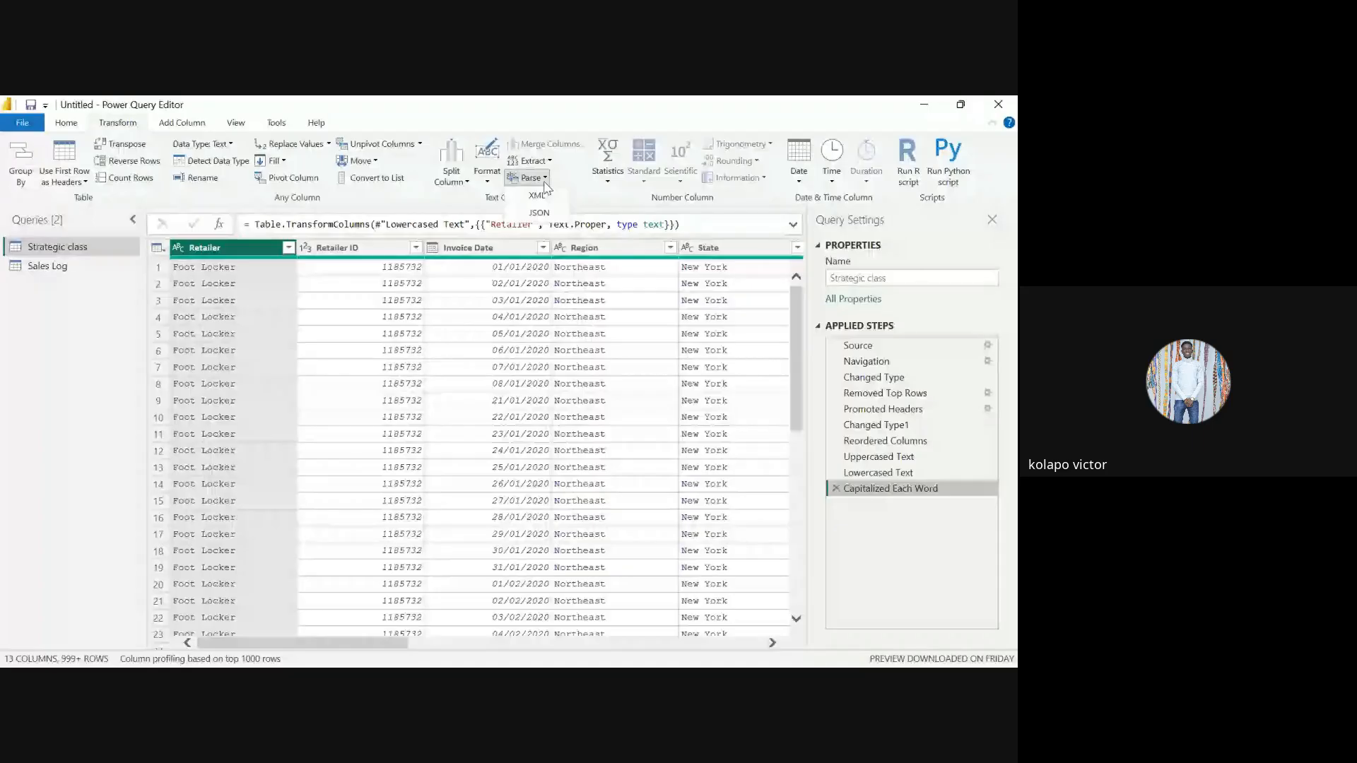
Calculate the sum of the Price per Unit column, and remove the Calculated Sum step
{"action": "left_click", "coordinate": [638, 193]}
{"action": "left_click", "coordinate": [607, 181]}
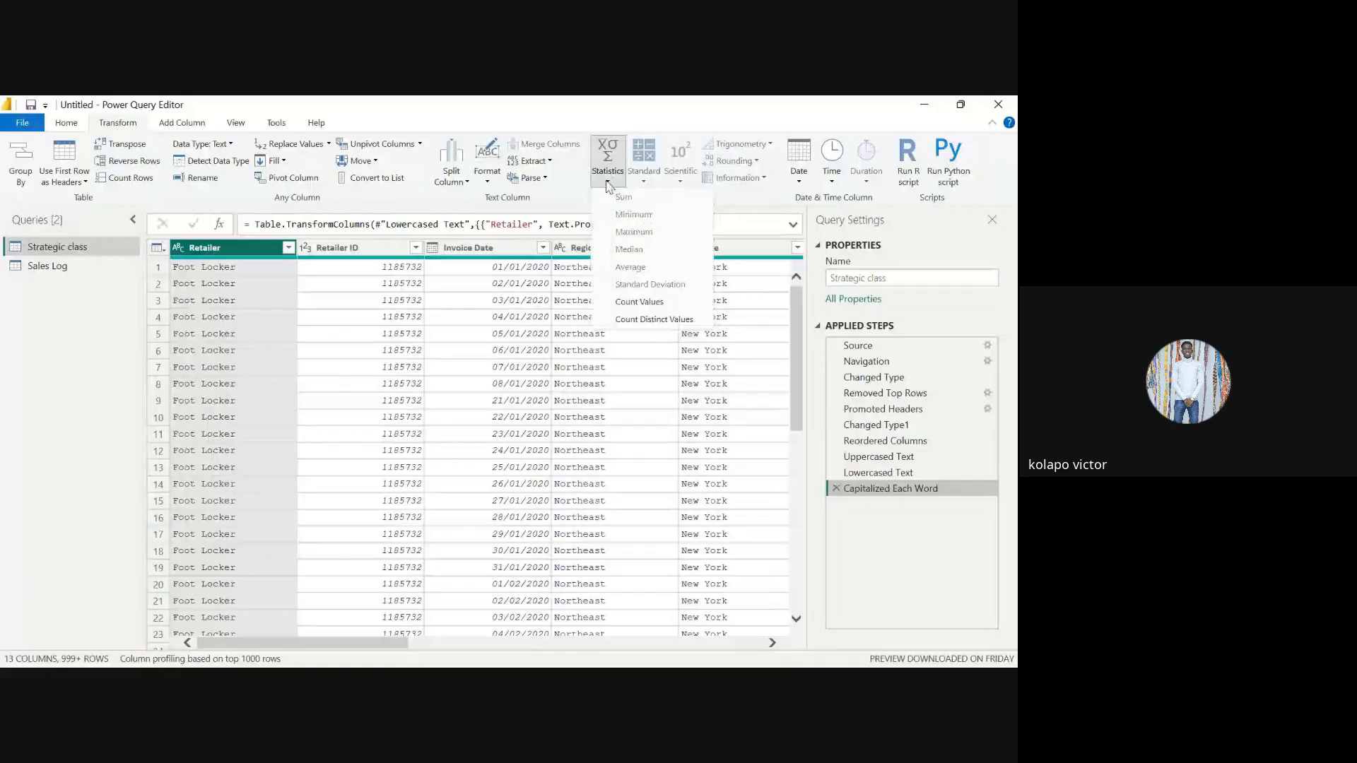
{"action": "left_click", "coordinate": [564, 284]}
{"action": "left_click", "coordinate": [581, 333]}
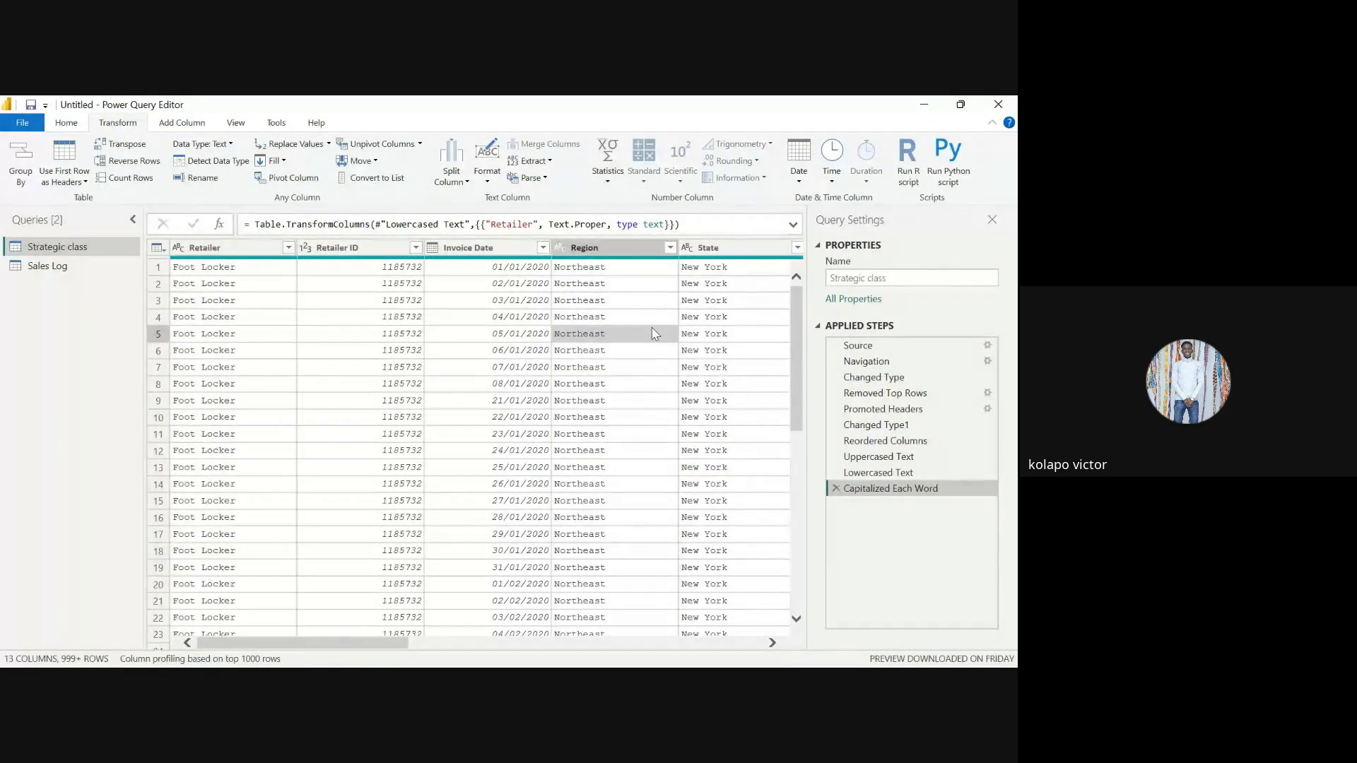
{"action": "key", "text": "Right"}
{"action": "key", "text": "Right"}
{"action": "key", "text": "Right"}
{"action": "key", "text": "Right"}
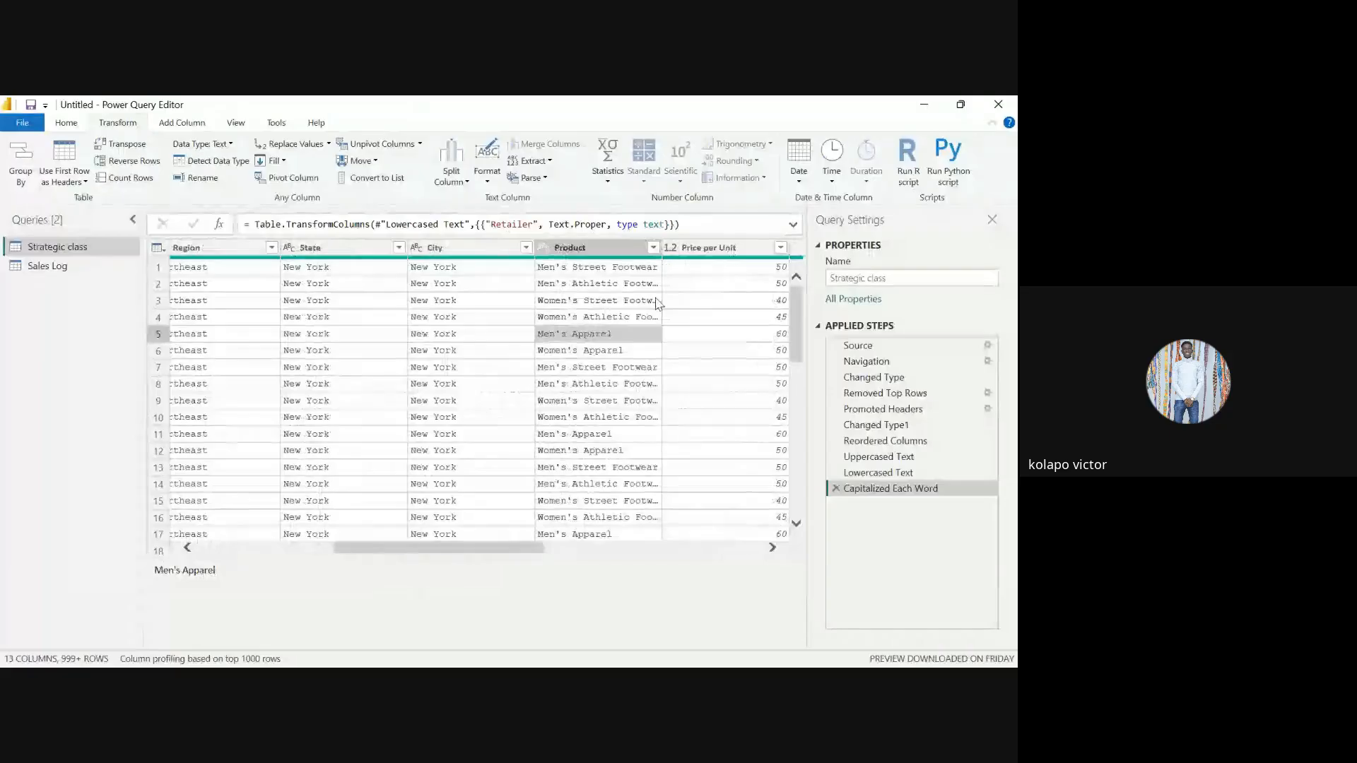
{"action": "key", "text": "Right"}
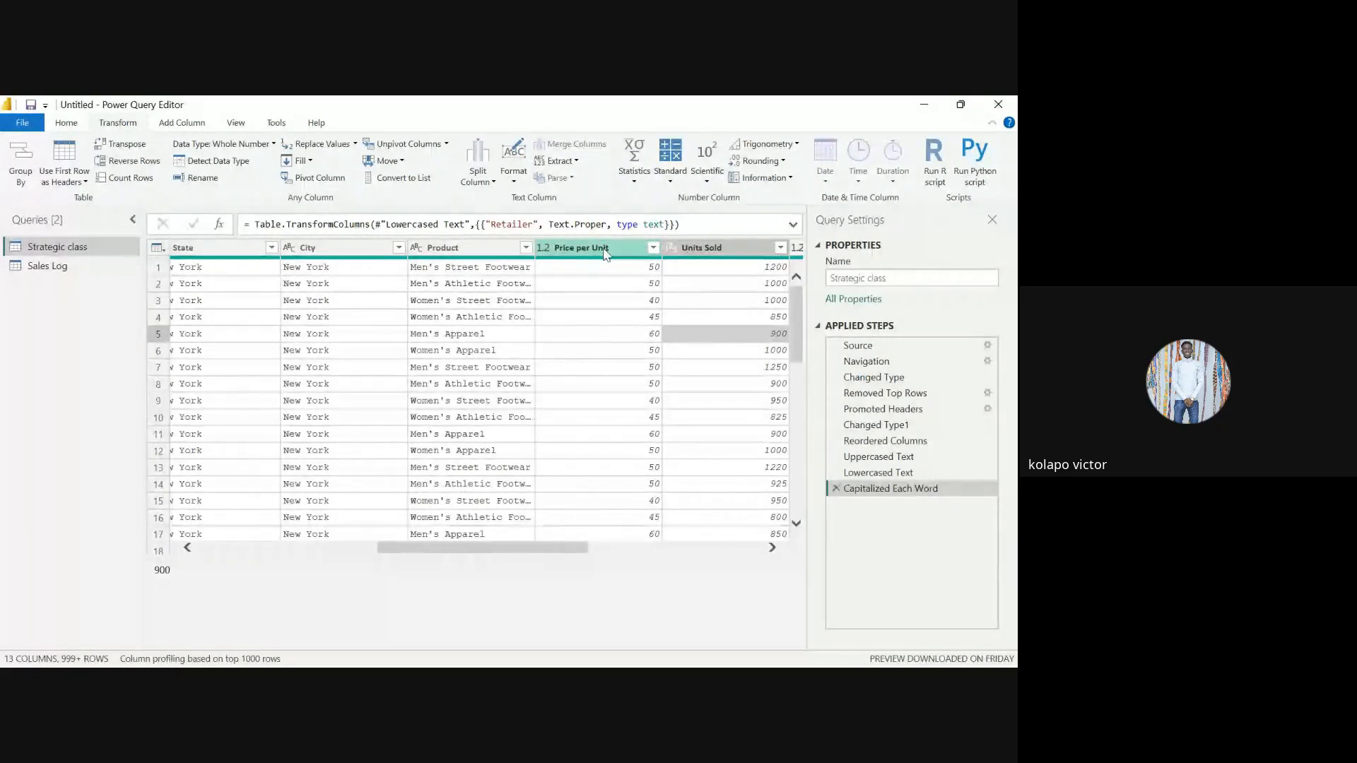
{"action": "left_click", "coordinate": [605, 250]}
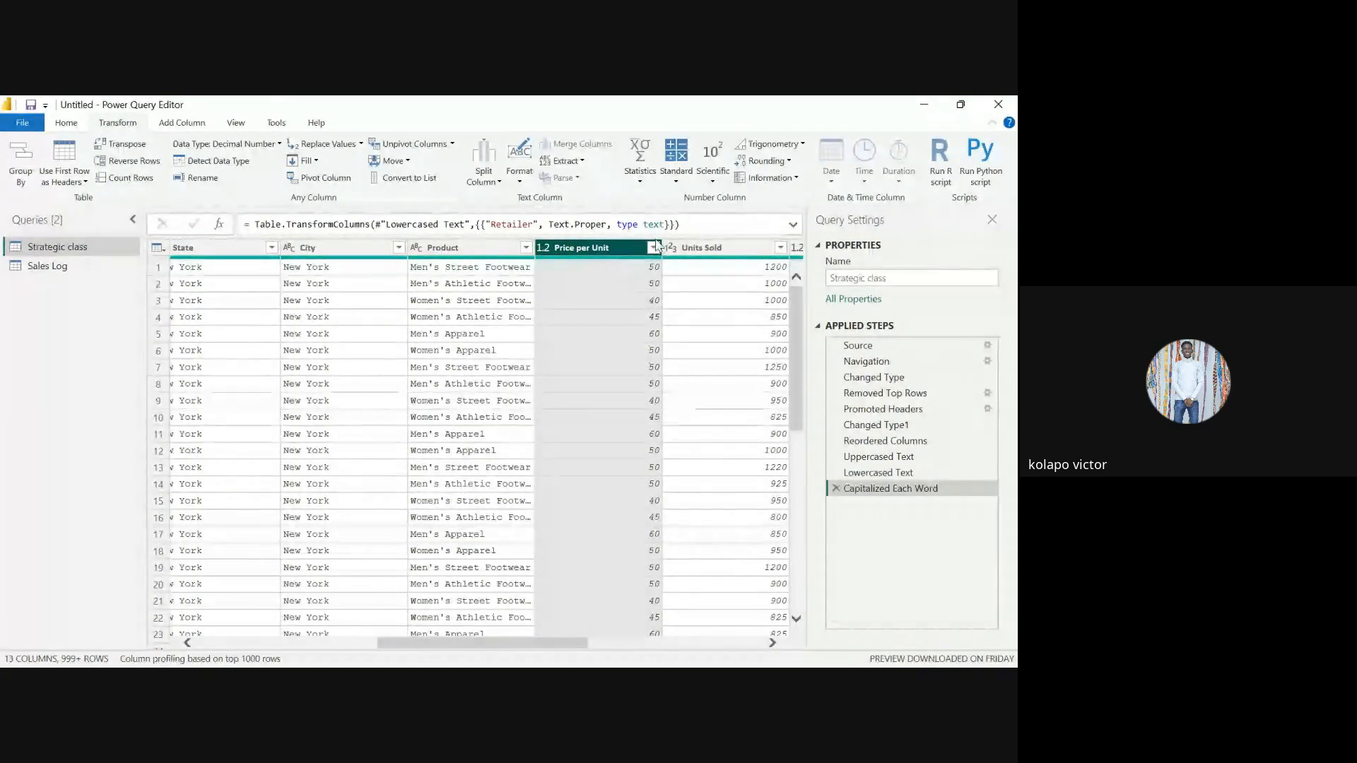
{"action": "left_click", "coordinate": [642, 177]}
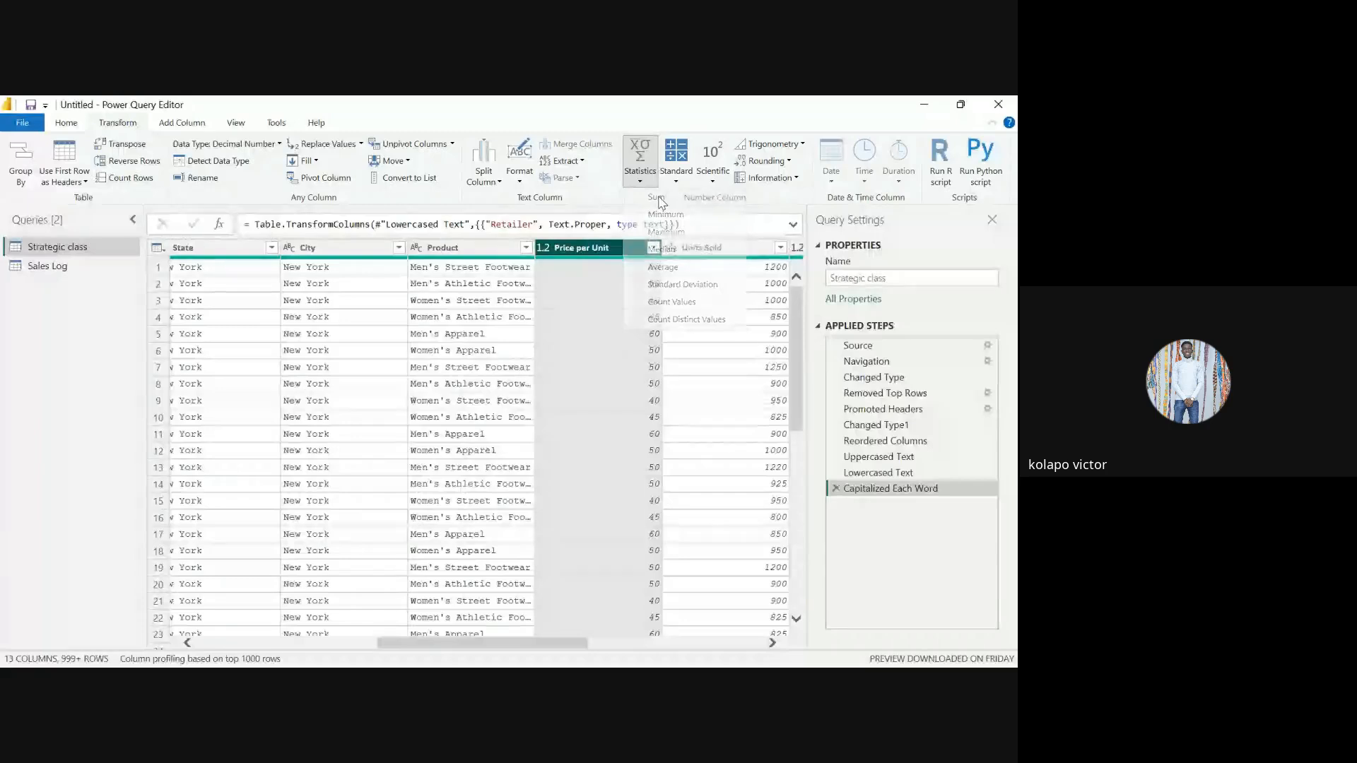
{"action": "left_click", "coordinate": [663, 202]}
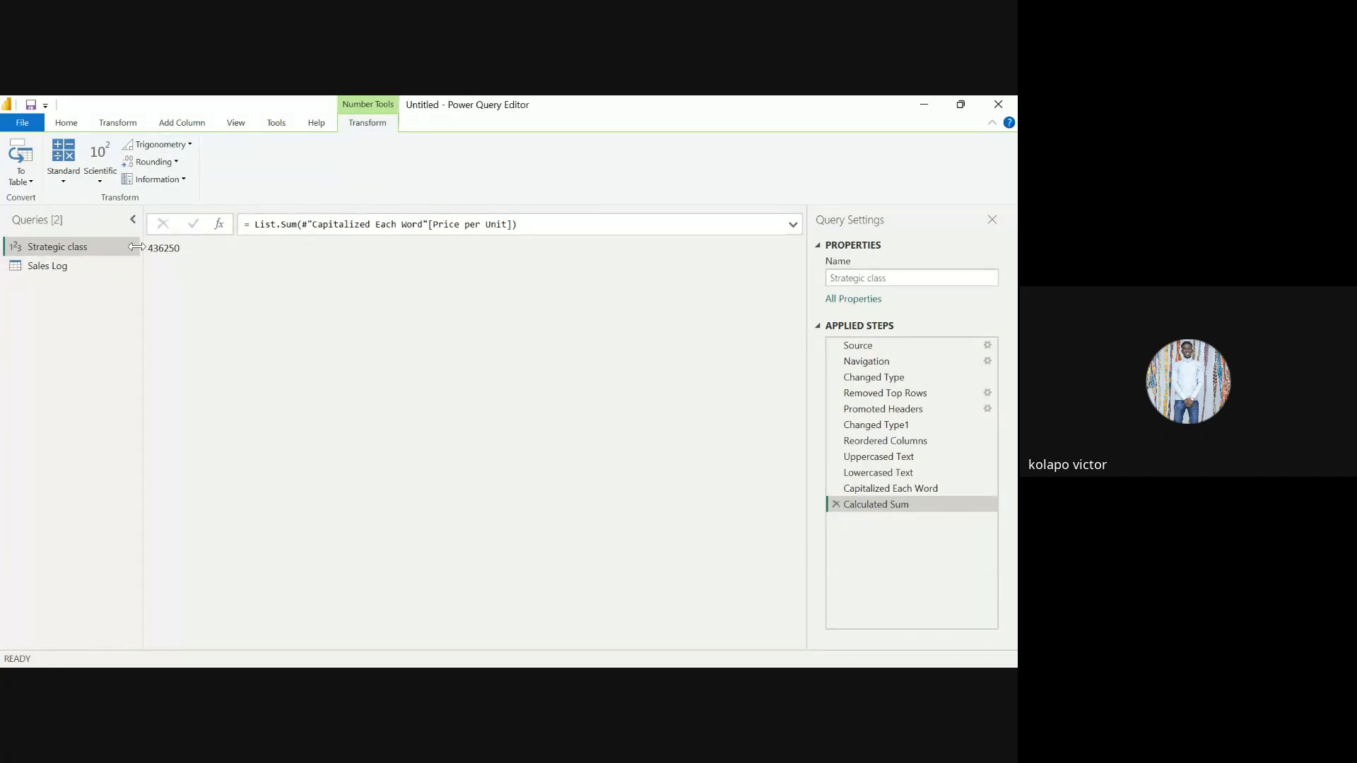
{"action": "left_click", "coordinate": [836, 504]}
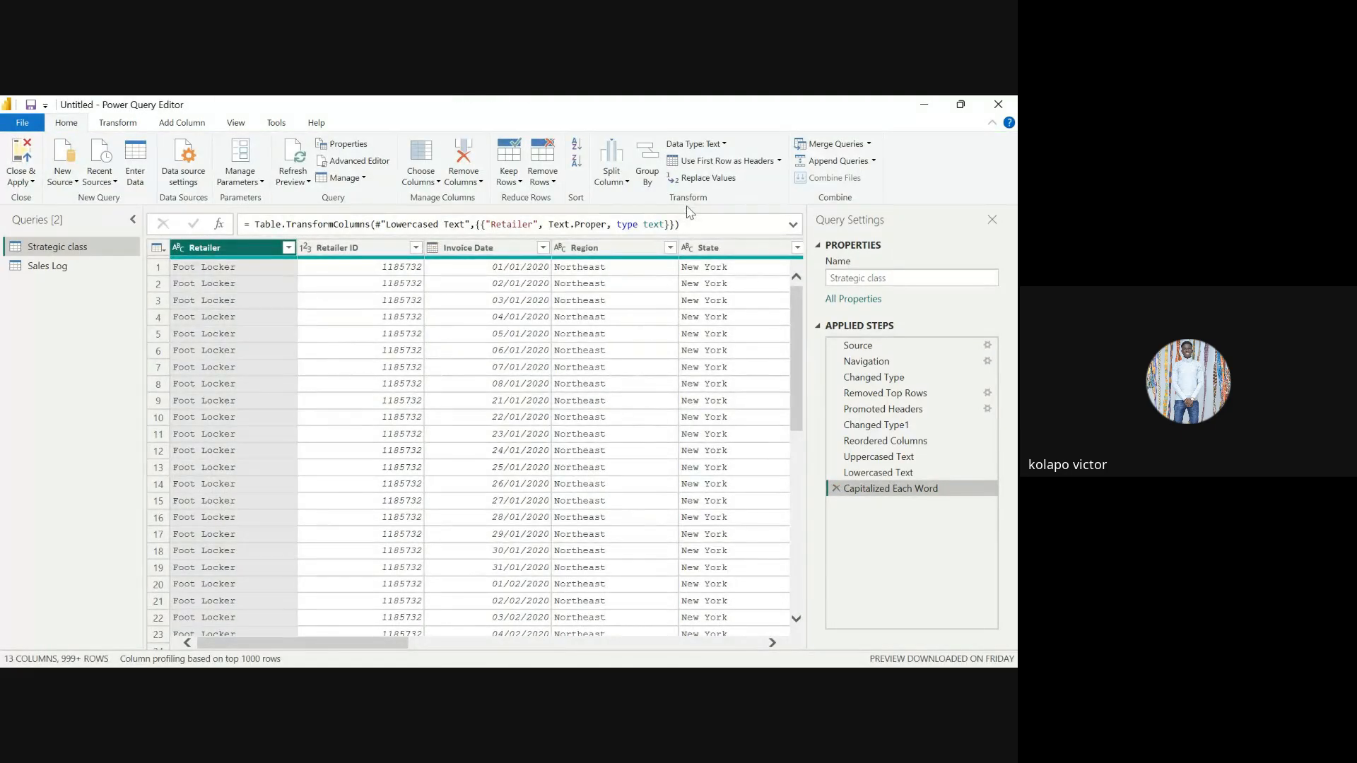
Calculate the average of the Price per Unit column, and remove the Calculated Average step
{"action": "left_click", "coordinate": [584, 249]}
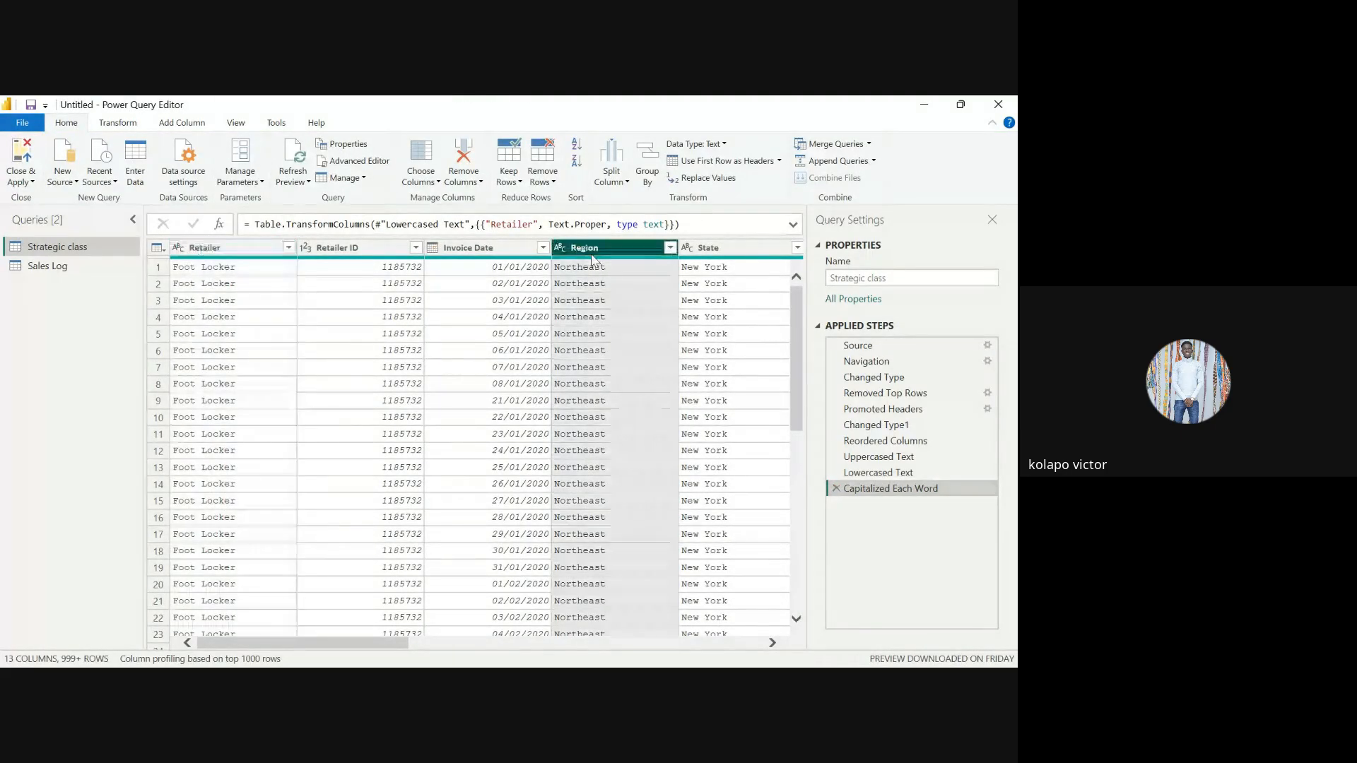
{"action": "left_click", "coordinate": [130, 126]}
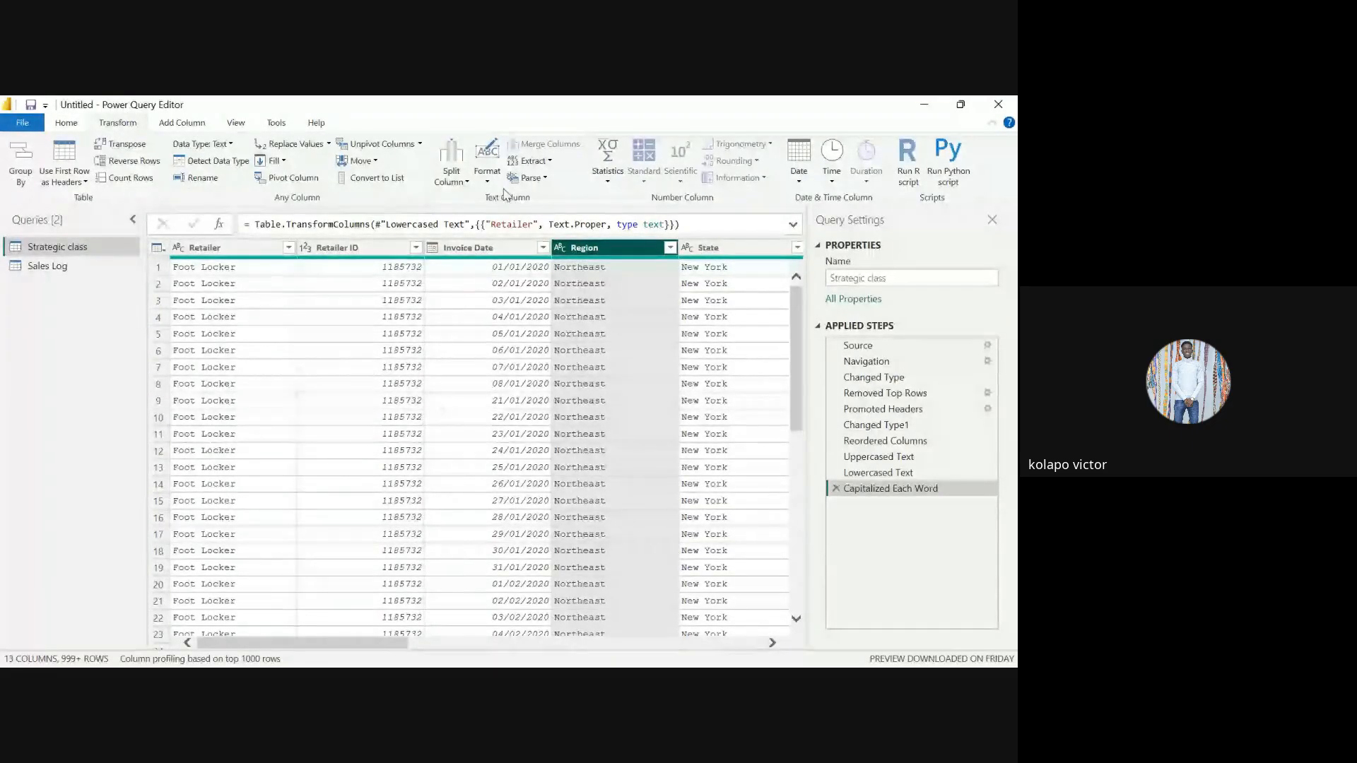
{"action": "left_click", "coordinate": [745, 250]}
{"action": "key", "text": "Right"}
{"action": "key", "text": "Right"}
{"action": "key", "text": "Right"}
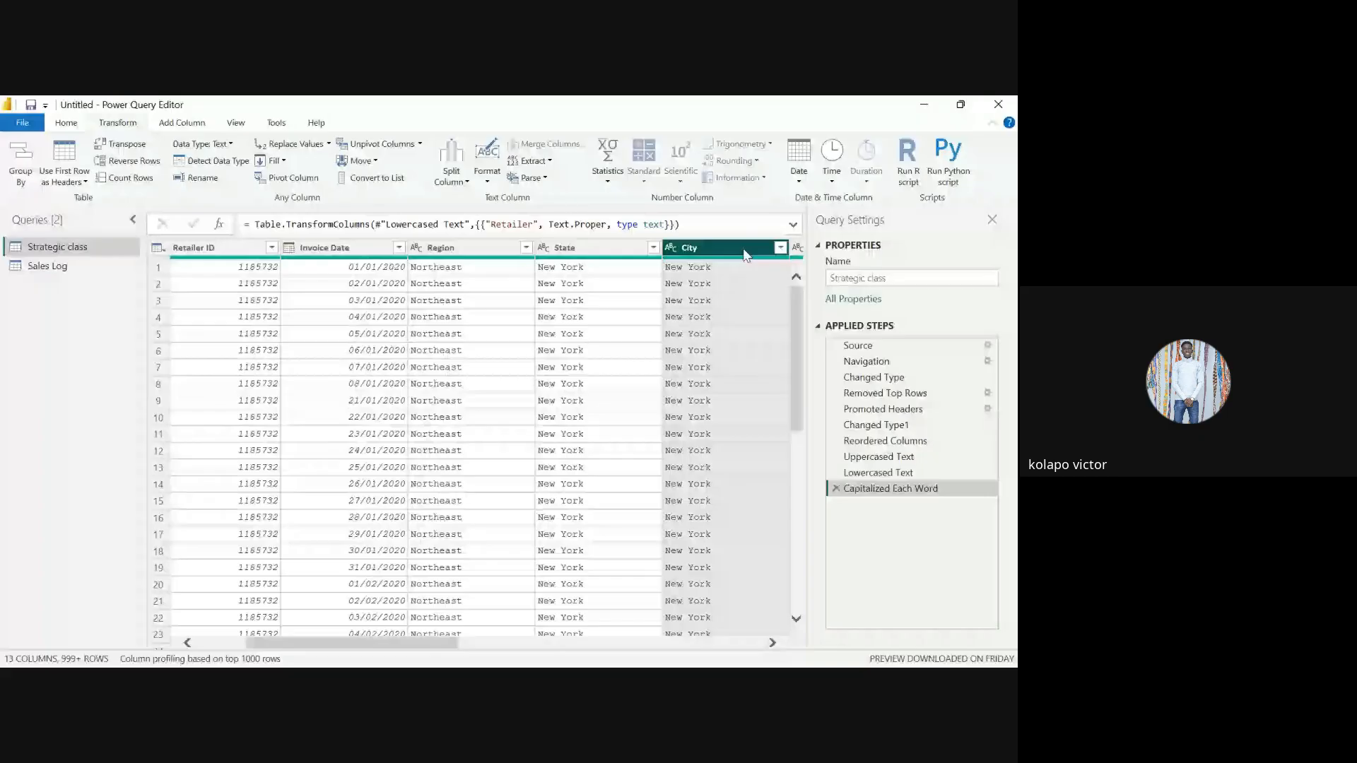
{"action": "key", "text": "Right"}
{"action": "key", "text": "Right"}
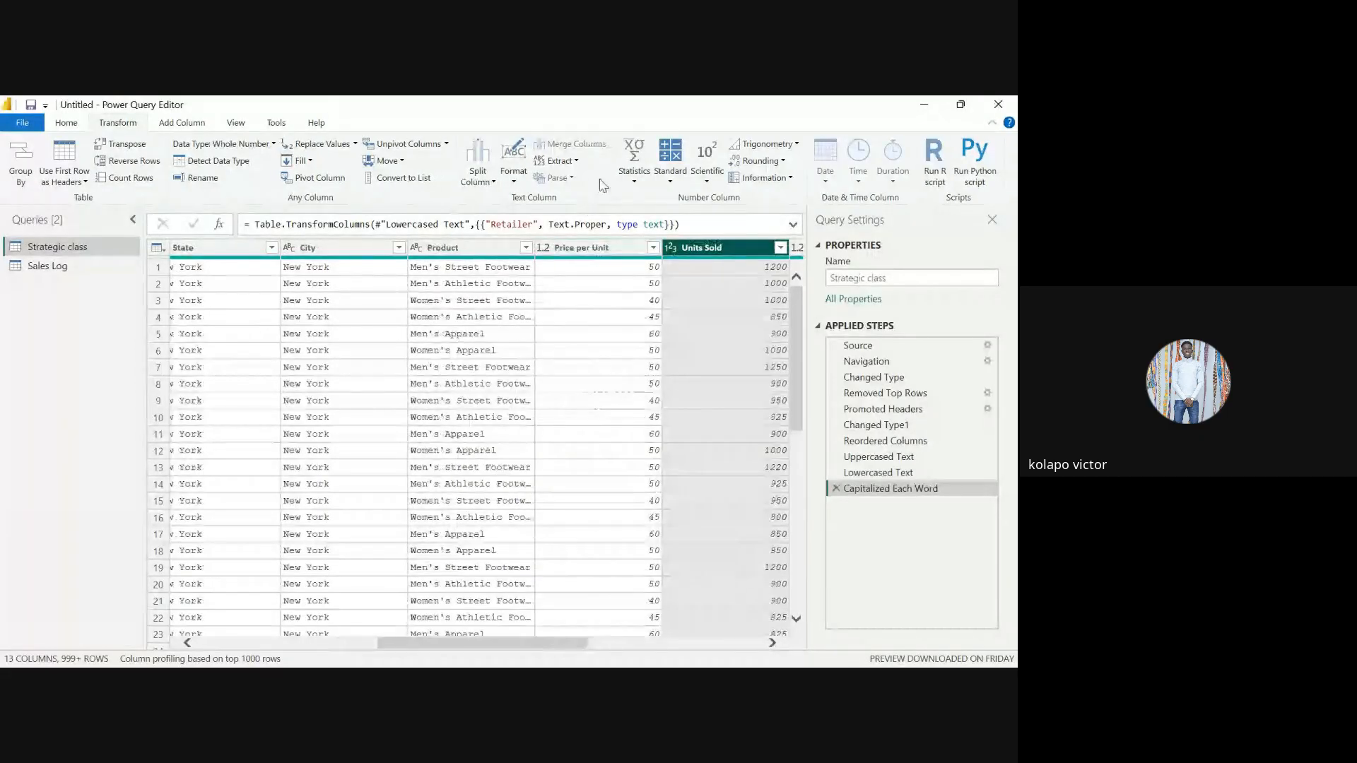
{"action": "key", "text": "Left"}
{"action": "left_click", "coordinate": [641, 183]}
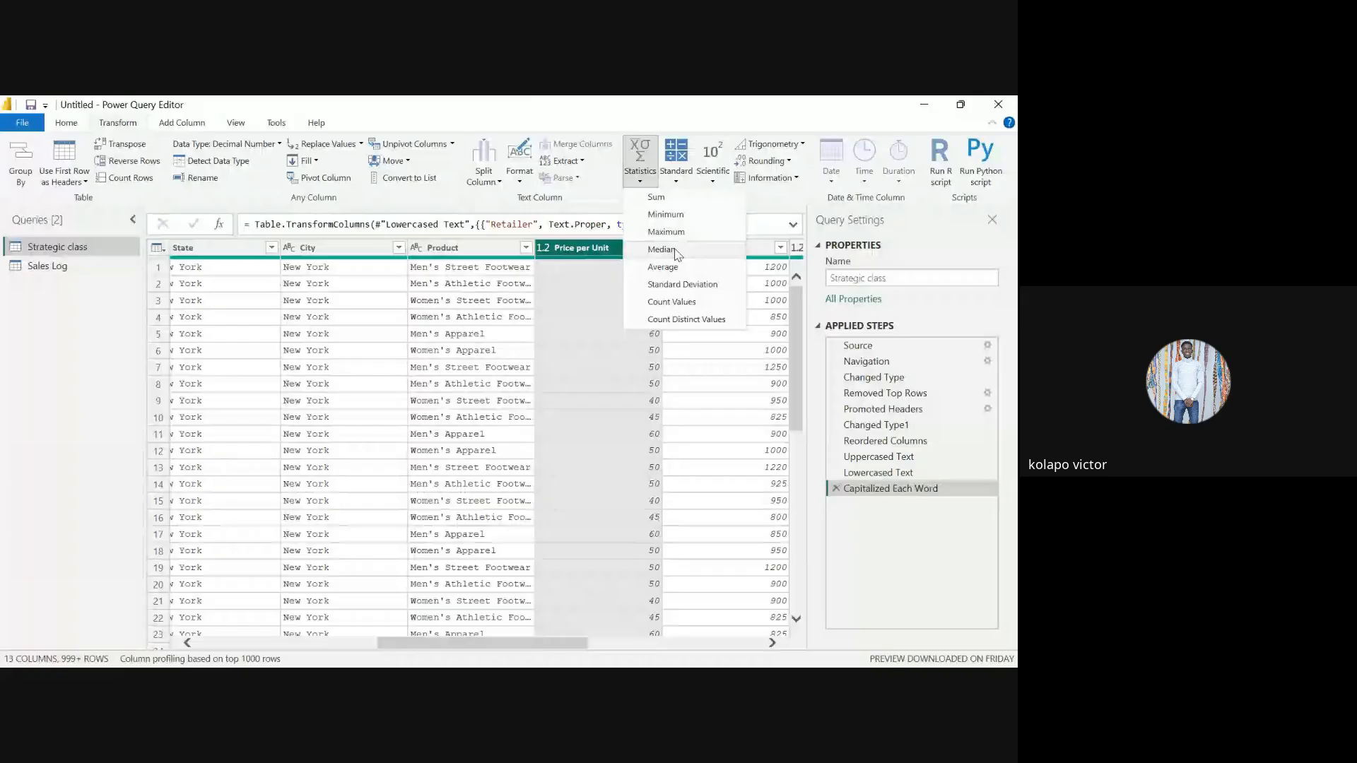
{"action": "left_click", "coordinate": [670, 272]}
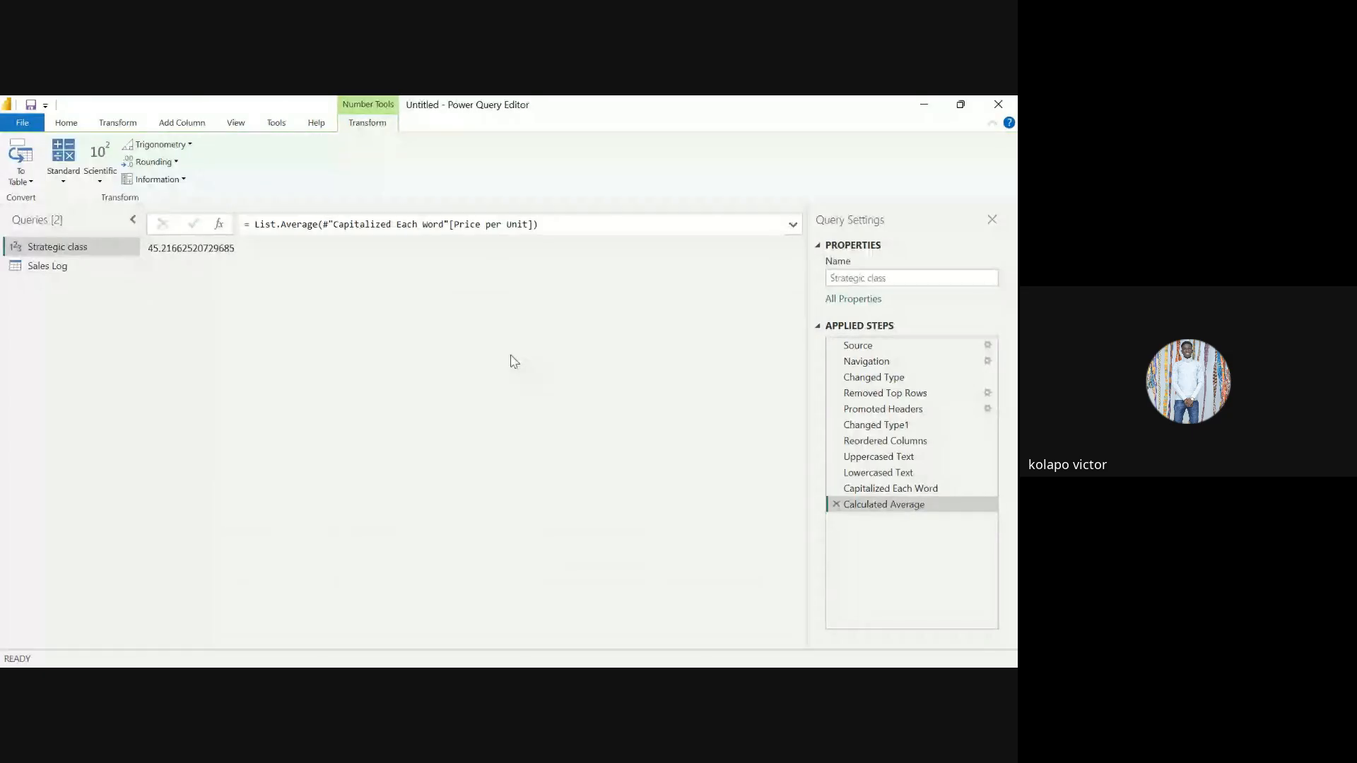
{"action": "left_click", "coordinate": [836, 504]}
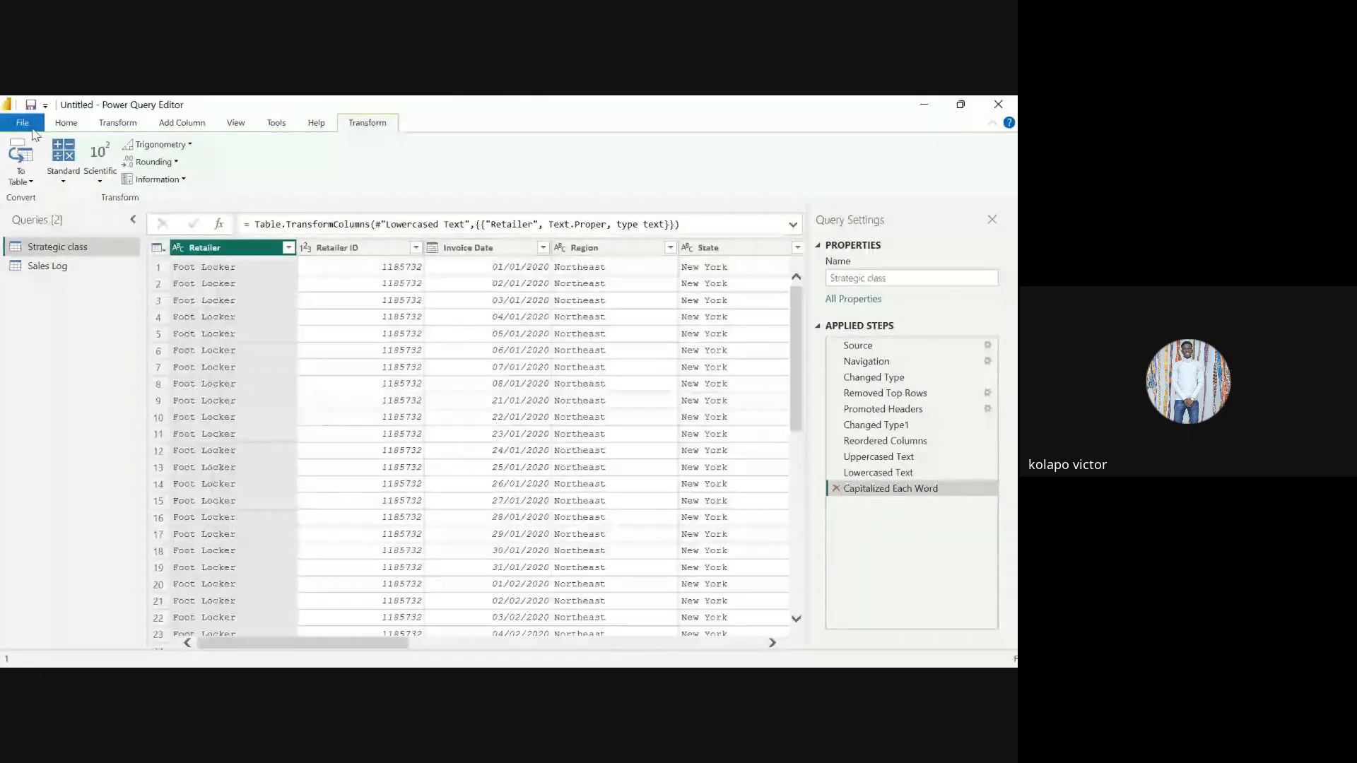
Multiply every value in the Units Sold column by 5, and remove the Multiplied Column step
{"action": "left_click", "coordinate": [117, 122]}
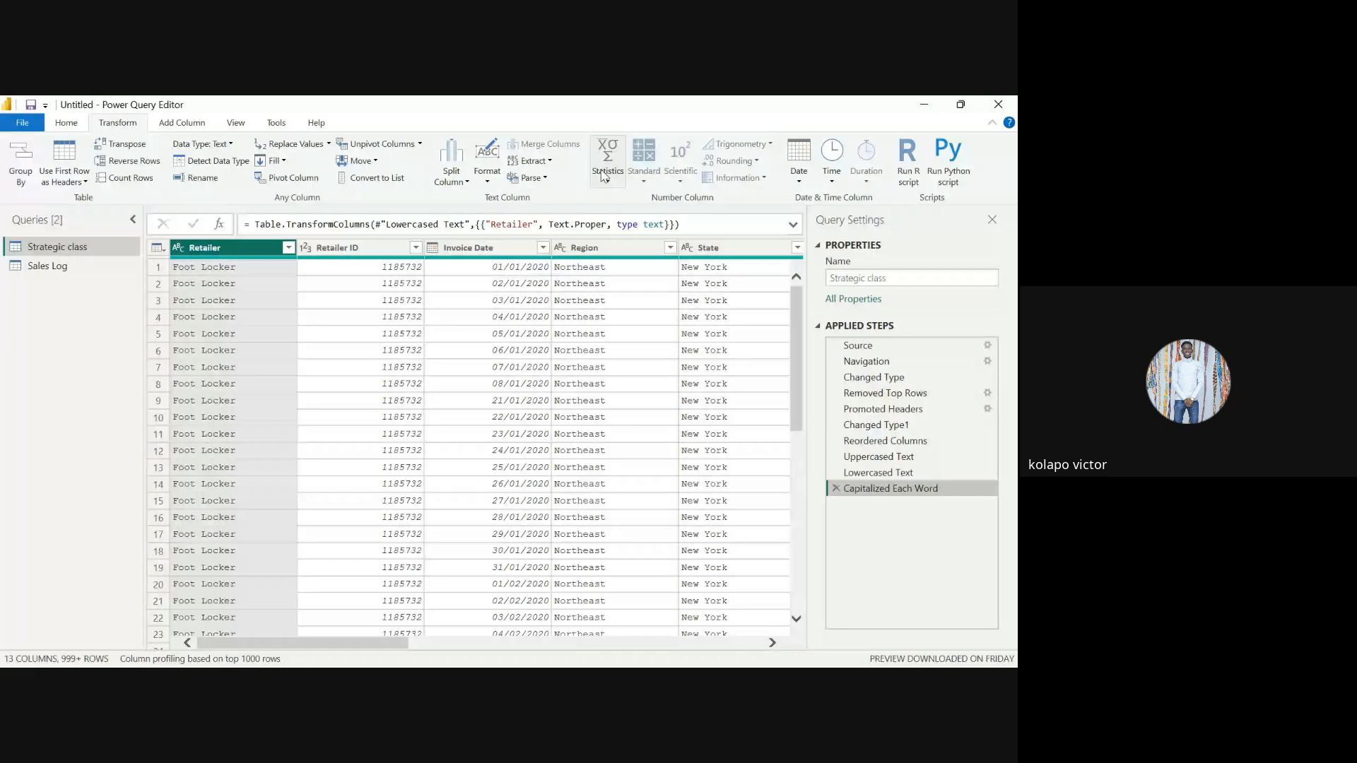
{"action": "left_click", "coordinate": [604, 282]}
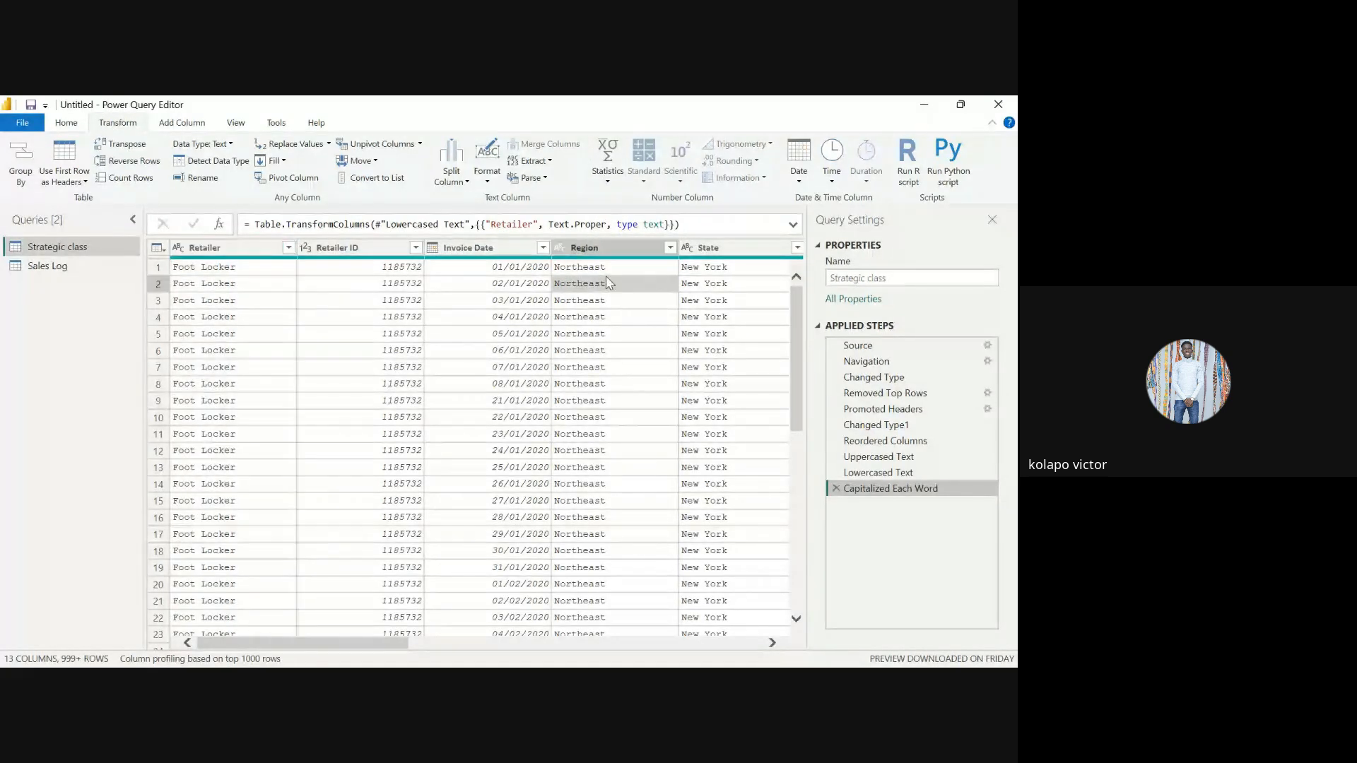
{"action": "scroll", "coordinate": [625, 306], "scroll_direction": "right", "scroll_amount": 5}
{"action": "scroll", "coordinate": [624, 305], "scroll_direction": "right", "scroll_amount": 5}
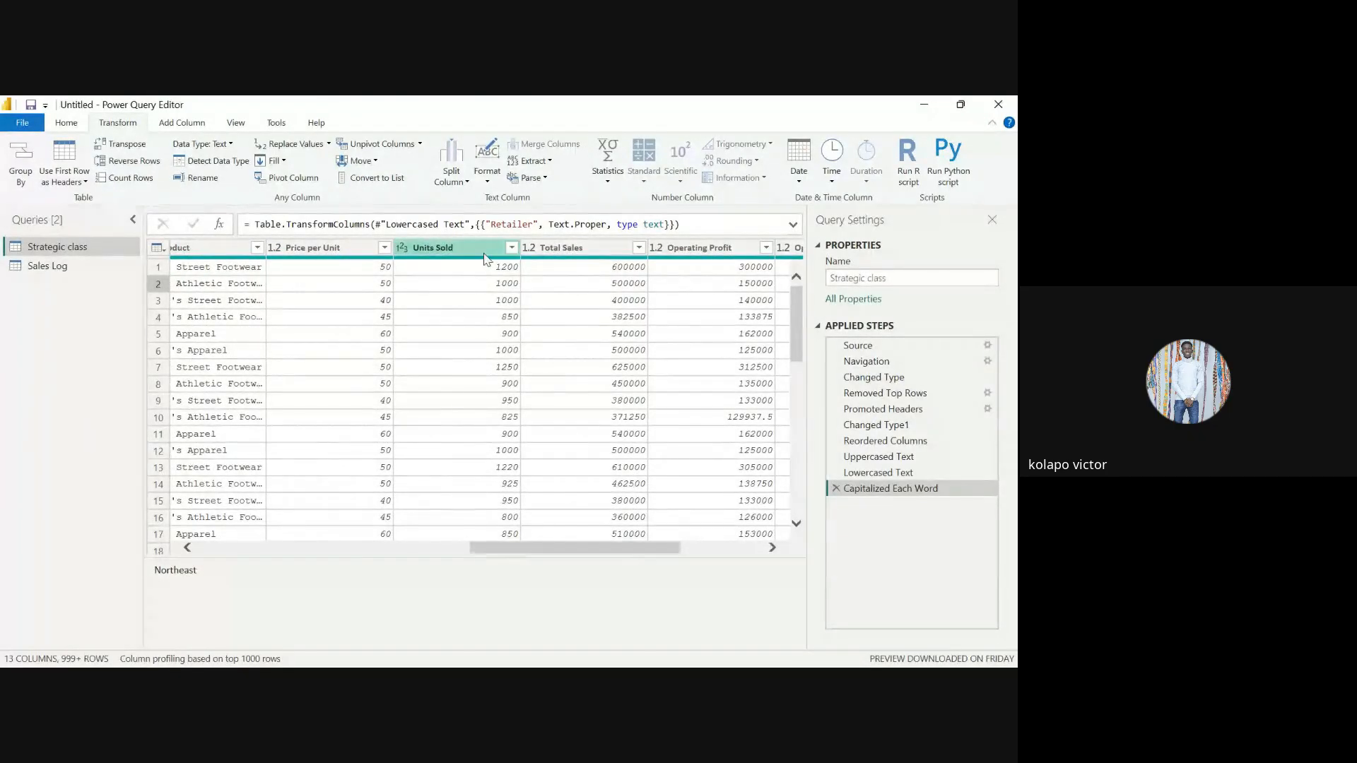
{"action": "left_click", "coordinate": [452, 247]}
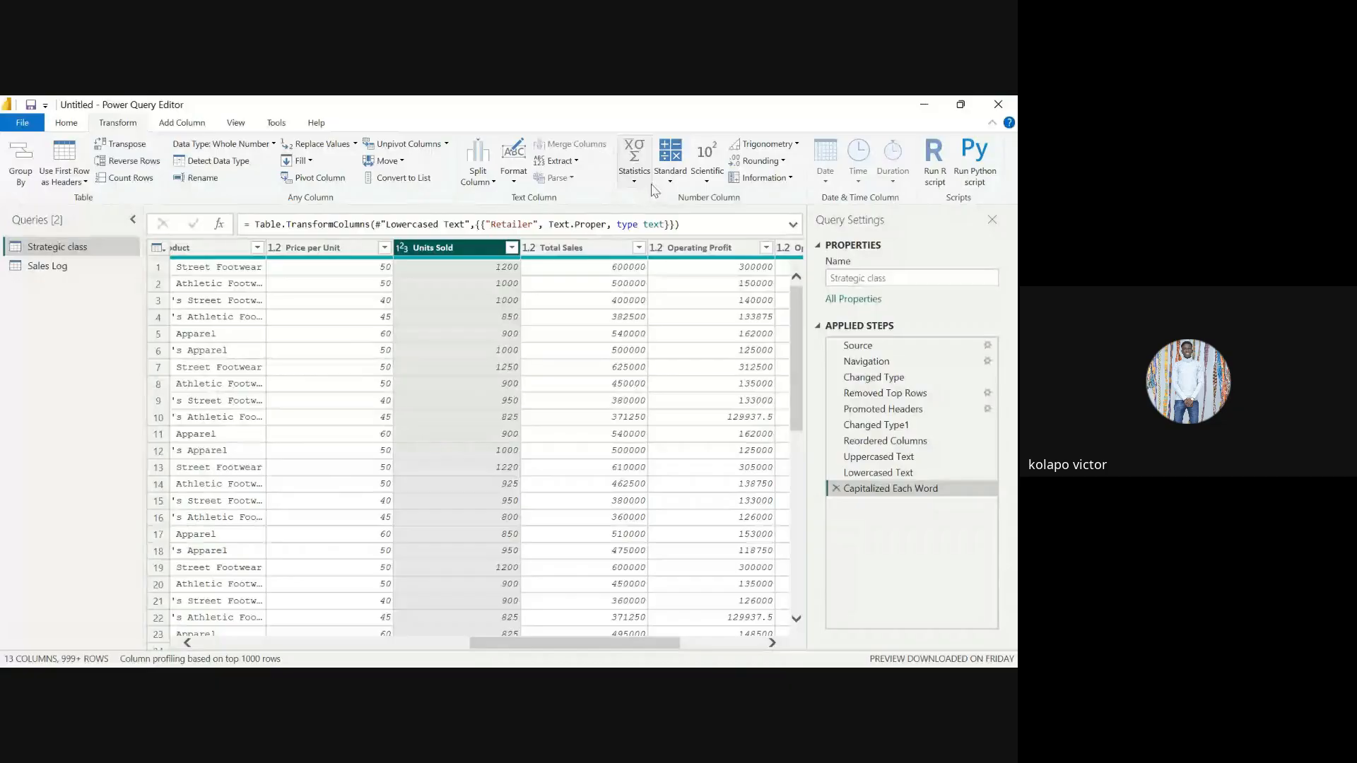
{"action": "left_click", "coordinate": [669, 175]}
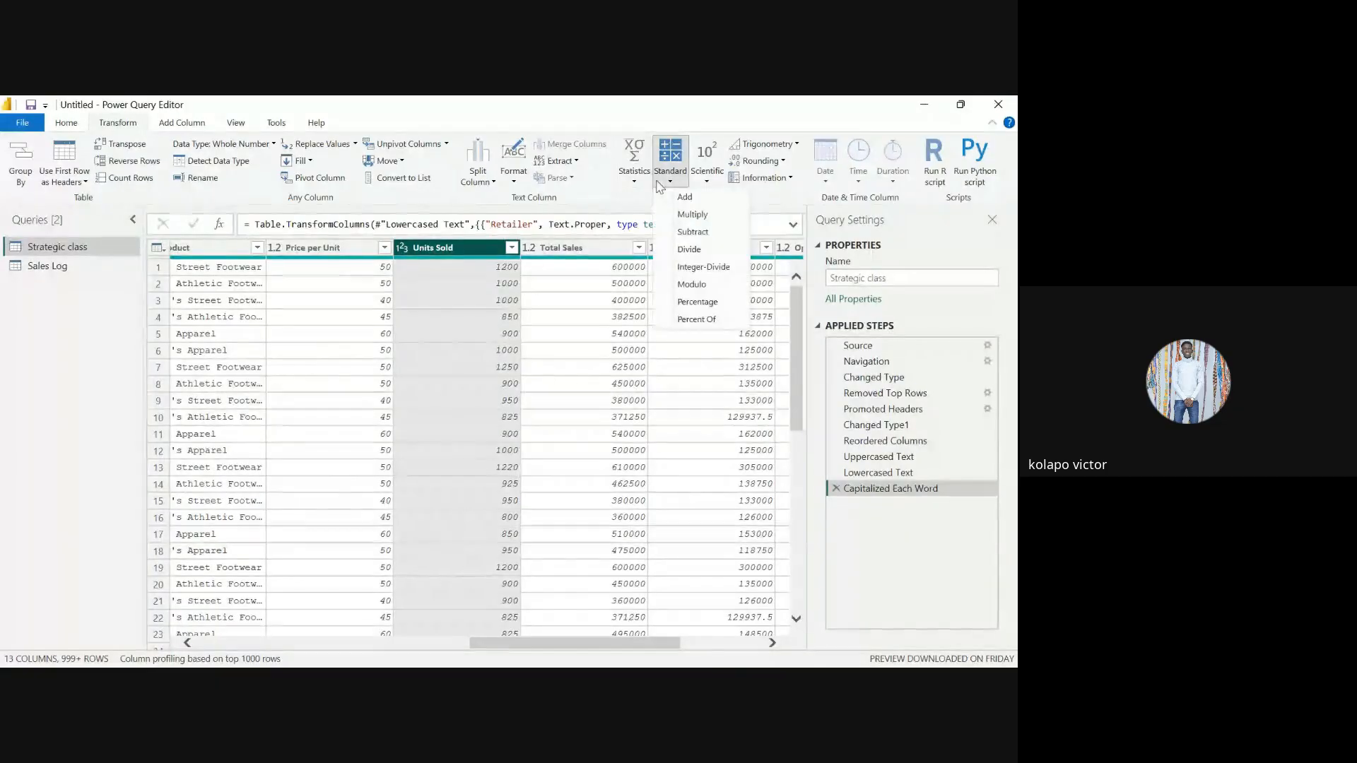
{"action": "left_click", "coordinate": [685, 216]}
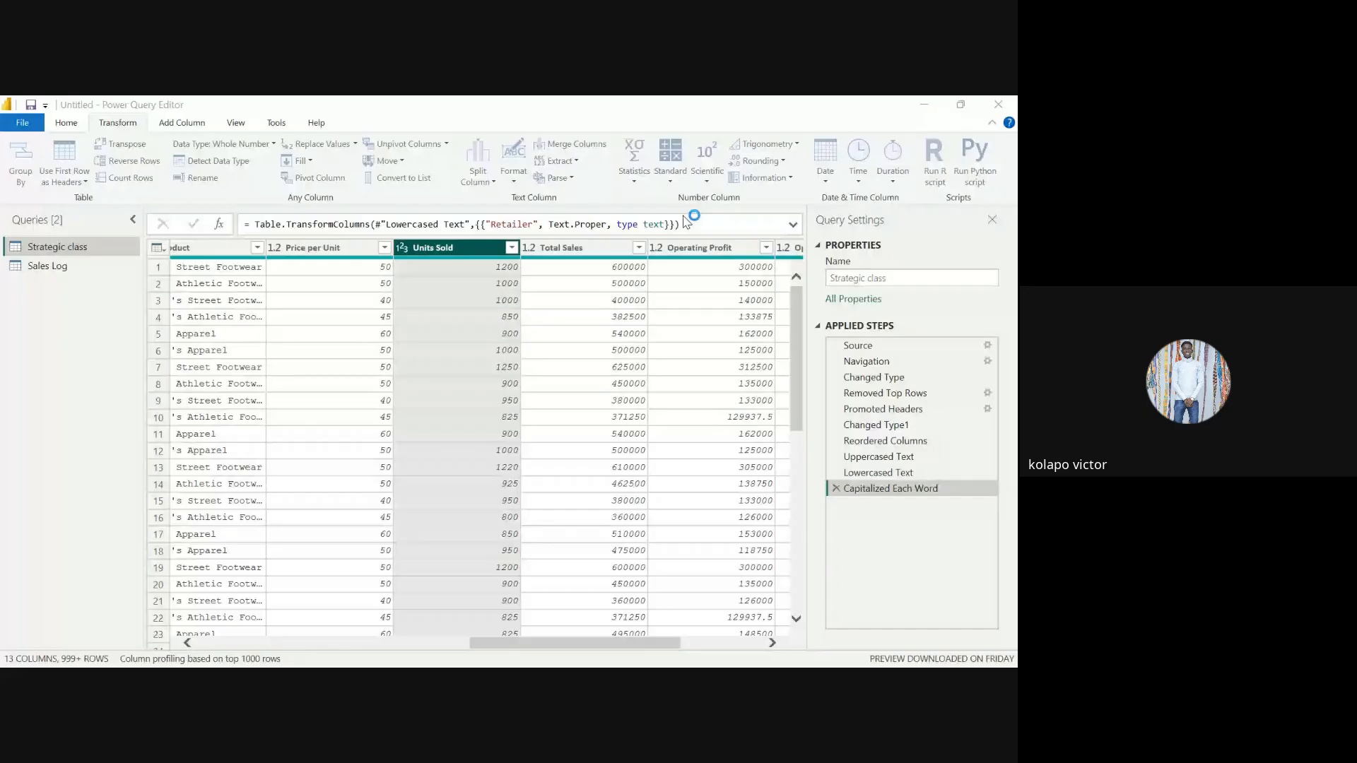
{"action": "type", "text": "5"}
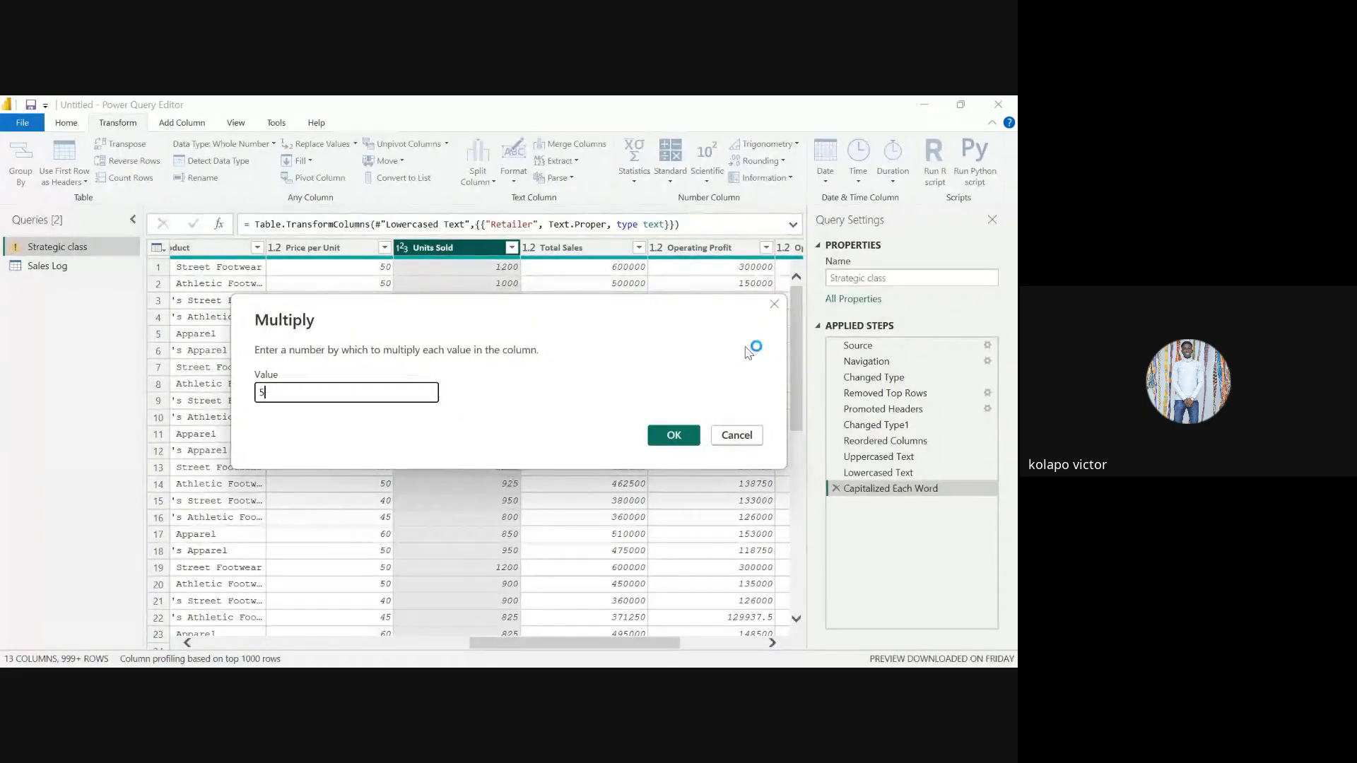
{"action": "left_click", "coordinate": [674, 435]}
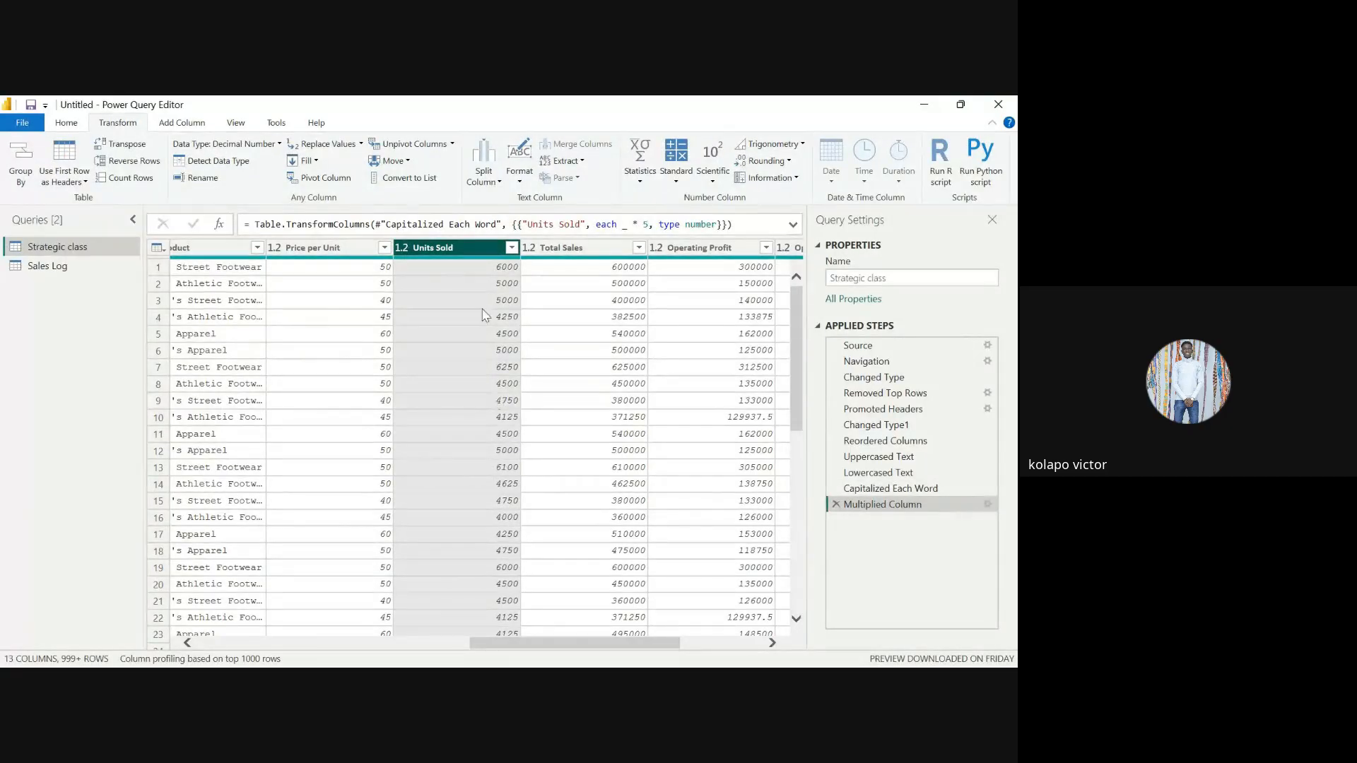
{"action": "left_click", "coordinate": [835, 504]}
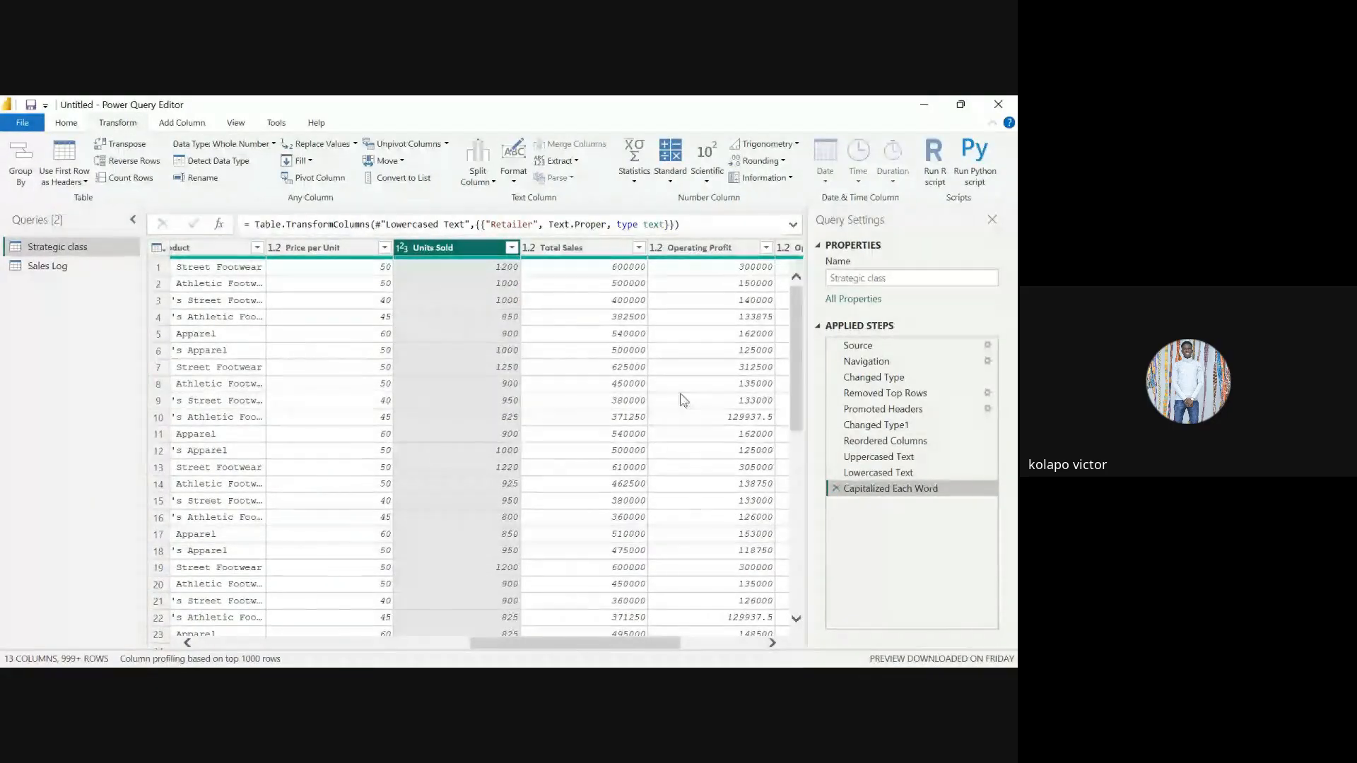
Examine the Standard arithmetic operations available for the Units Sold column, including Percentage and Percent Of
{"action": "left_click", "coordinate": [671, 169]}
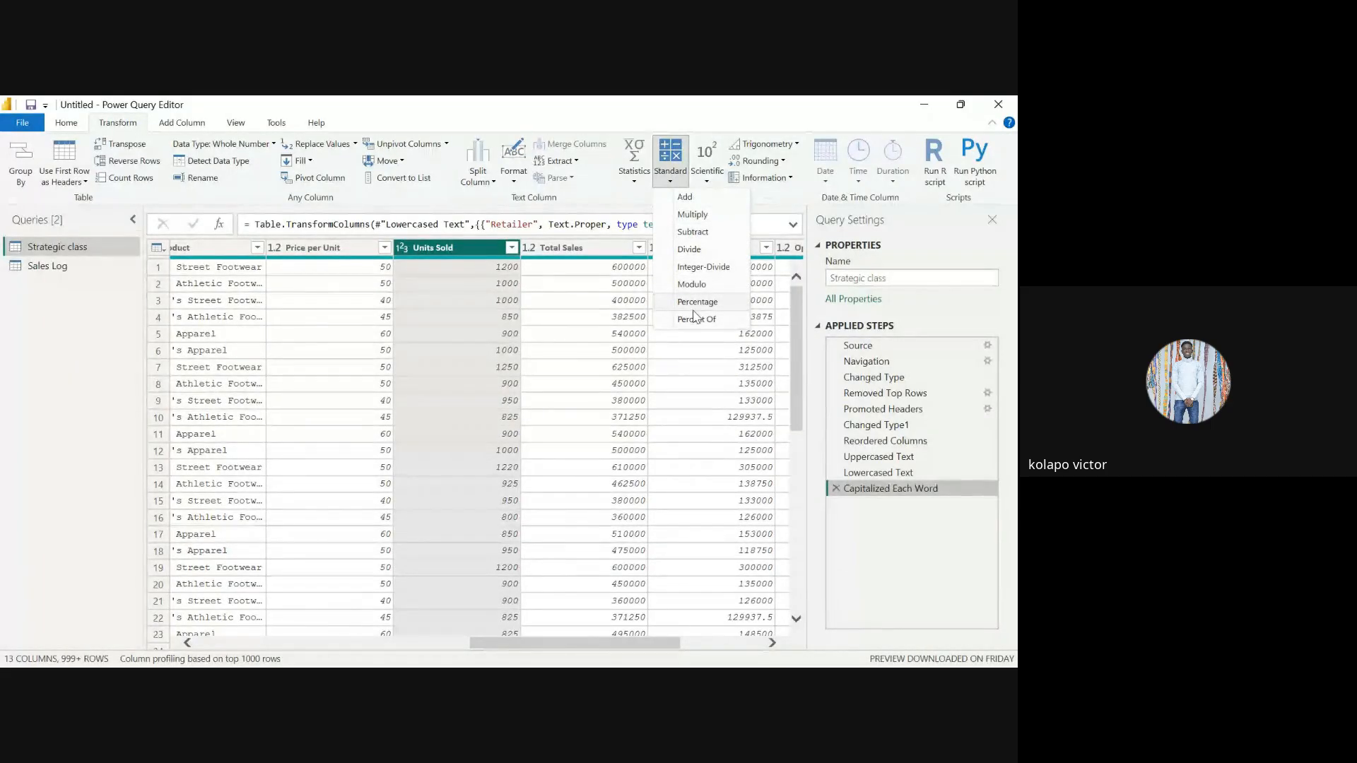
{"action": "left_click", "coordinate": [439, 322]}
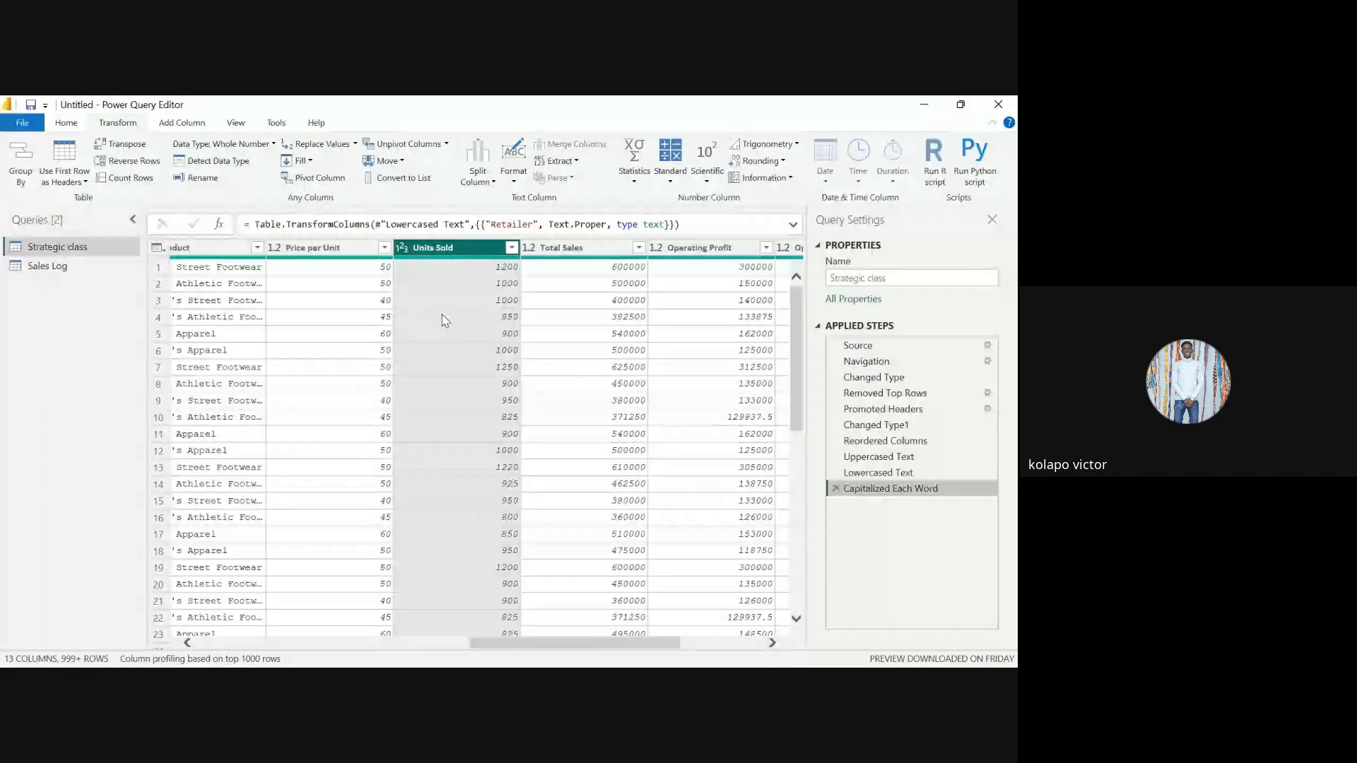
{"action": "left_click", "coordinate": [474, 286]}
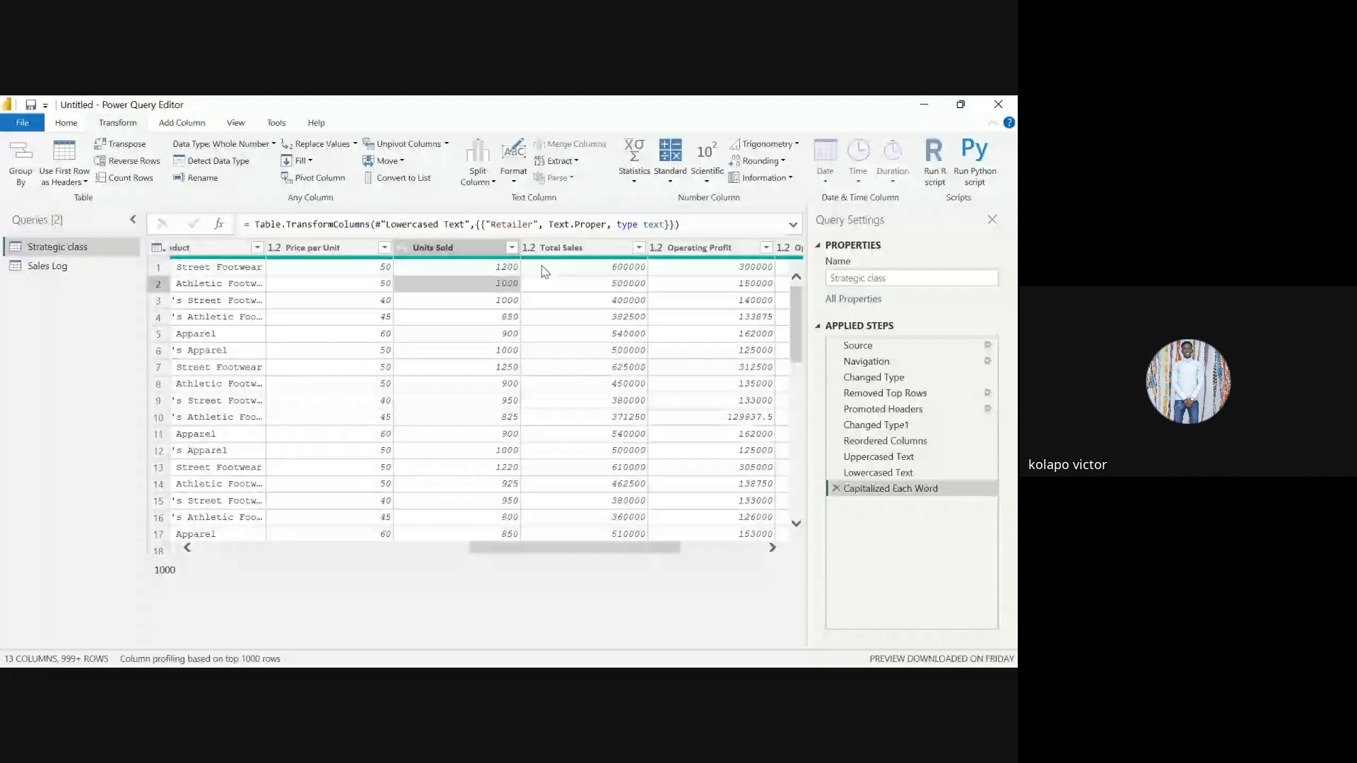
Apply the Factorial scientific operation to the Units Sold column, and remove the Calculated Factorial step
{"action": "left_click", "coordinate": [707, 181]}
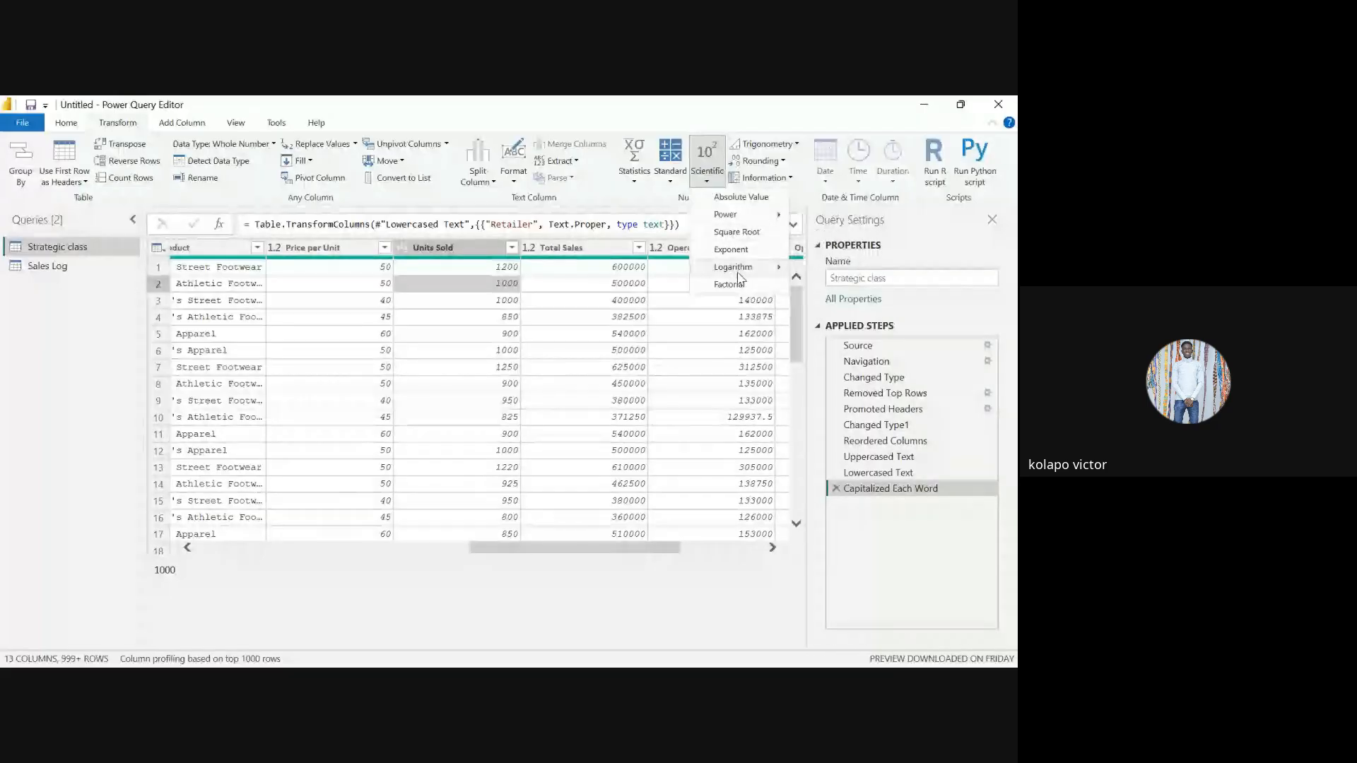
{"action": "mouse_move", "coordinate": [746, 273]}
{"action": "left_click", "coordinate": [740, 285]}
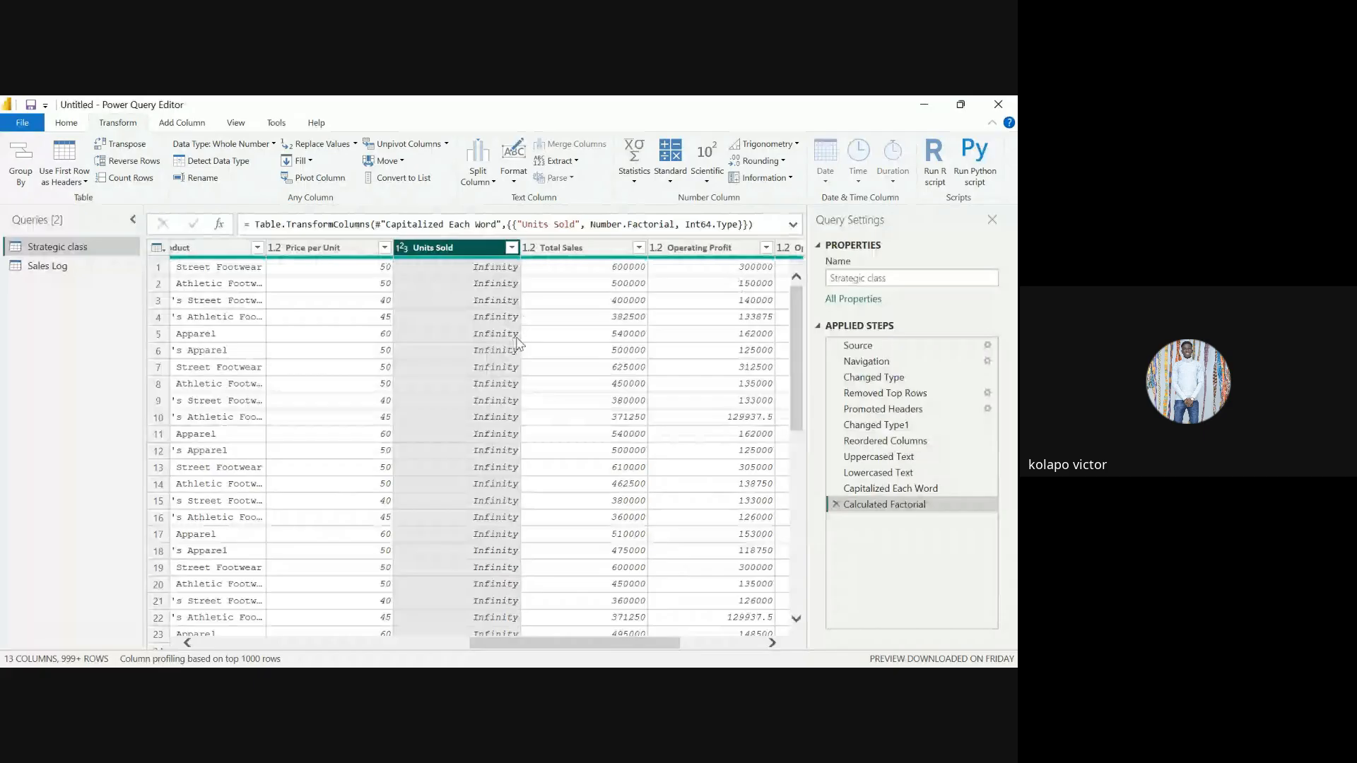
{"action": "left_click", "coordinate": [838, 504]}
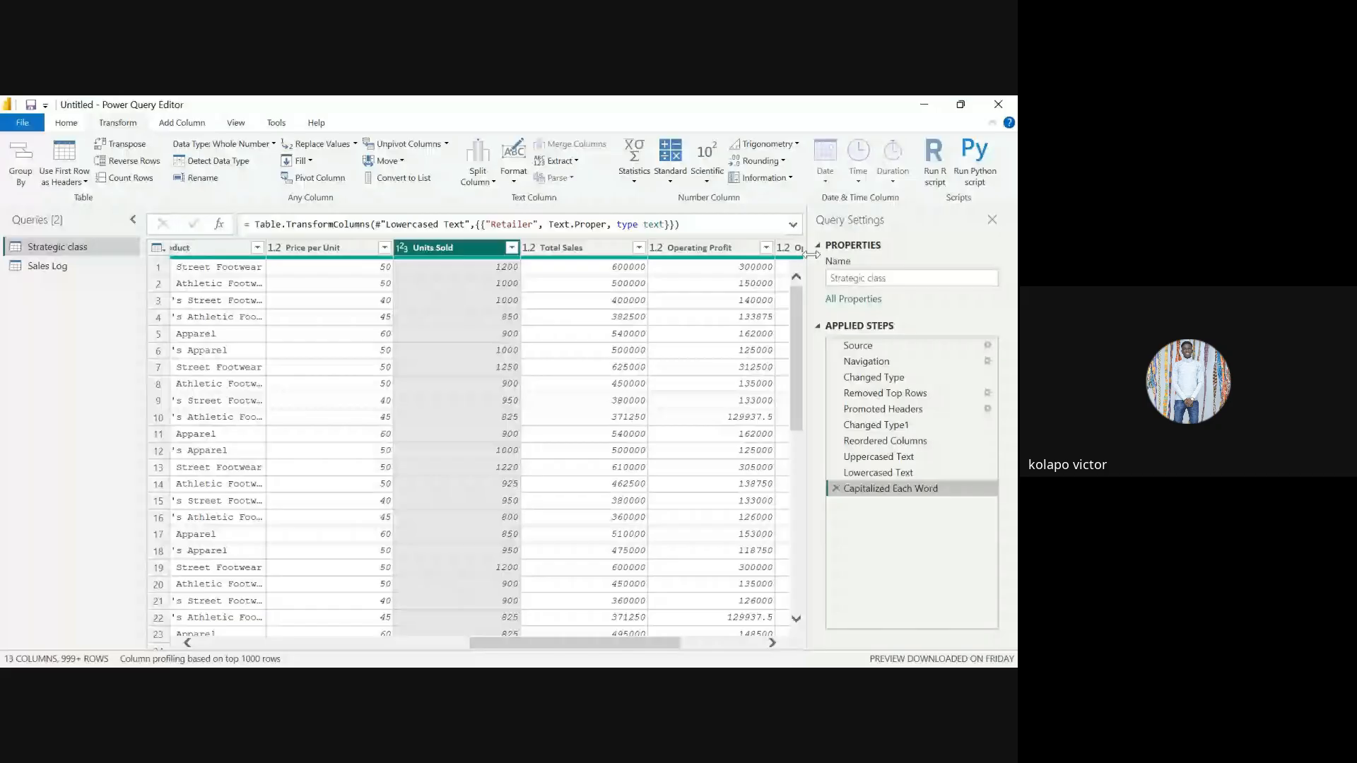
Examine the Rounding options available for the Units Sold column
{"action": "left_click", "coordinate": [760, 161]}
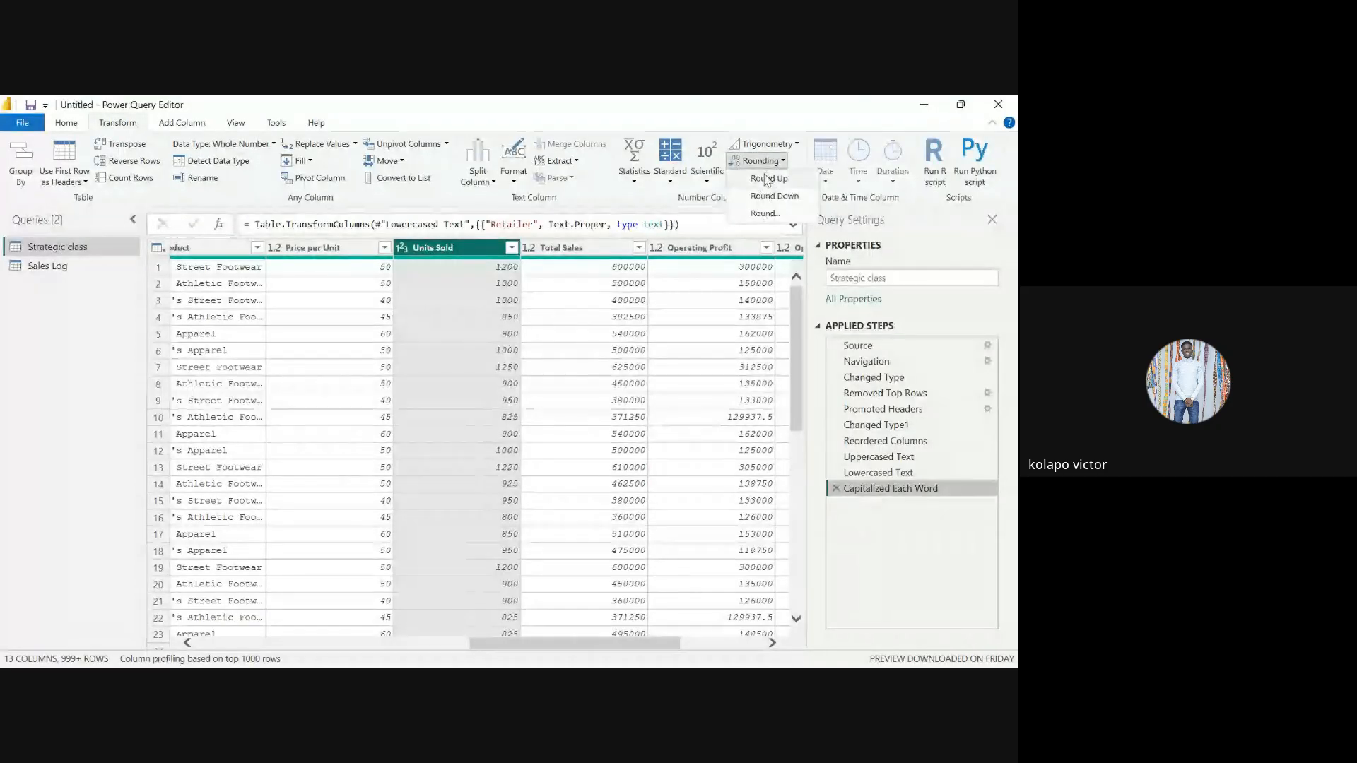
{"action": "left_click", "coordinate": [759, 161]}
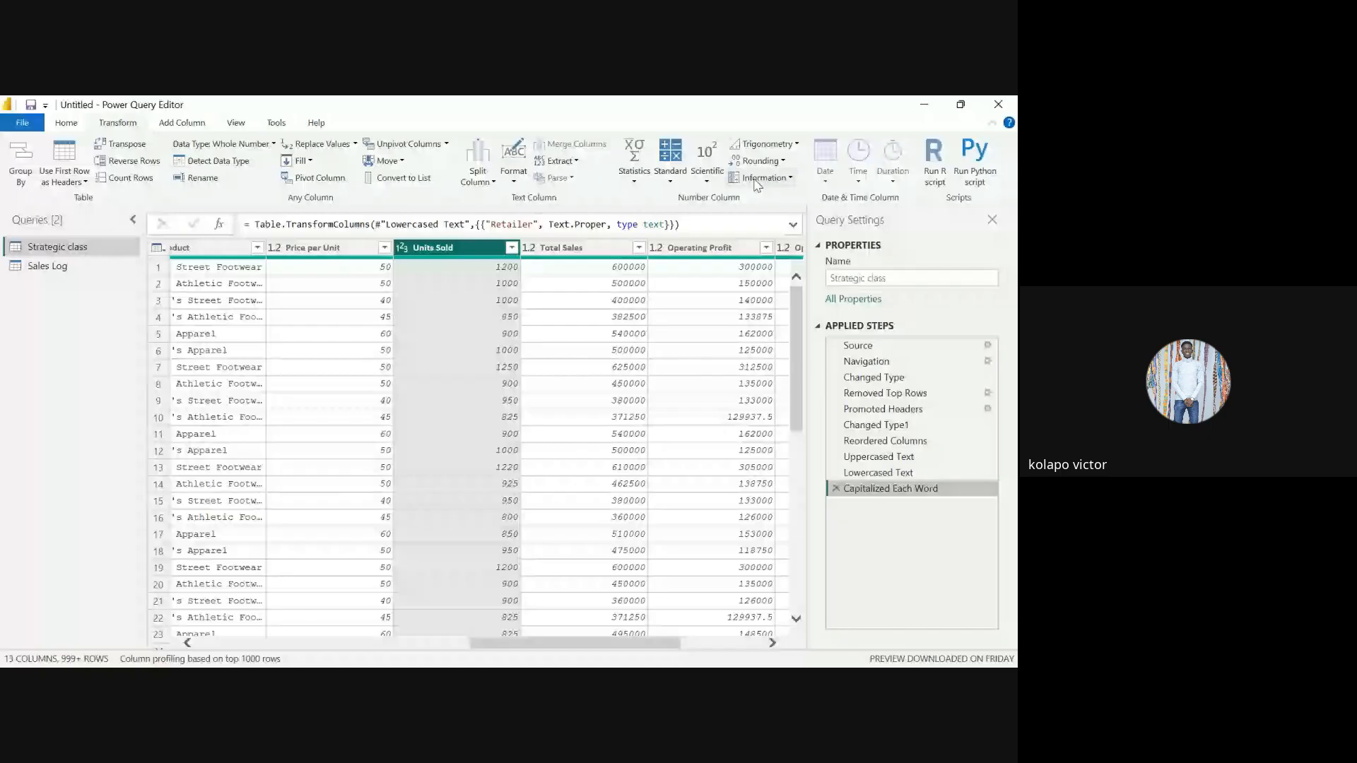
{"action": "left_click", "coordinate": [758, 178]}
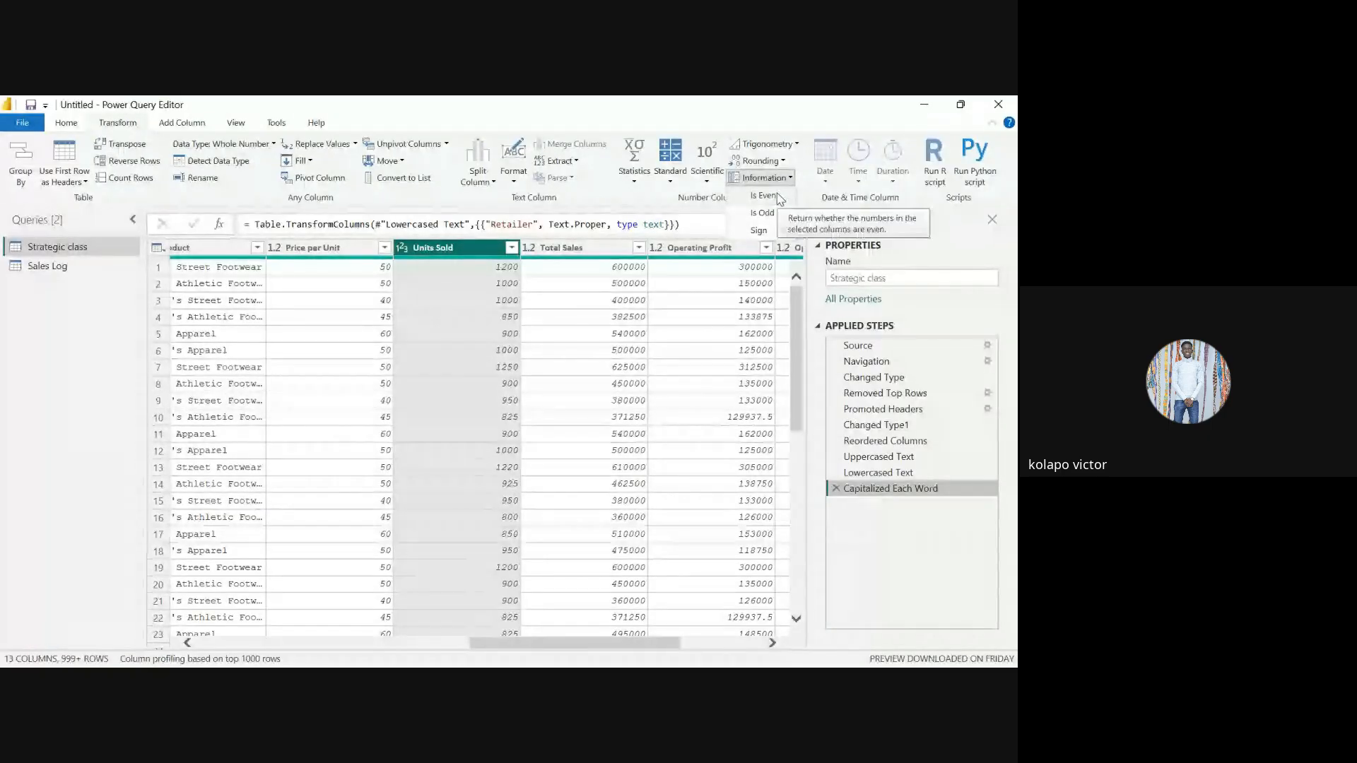
{"action": "left_click", "coordinate": [833, 188]}
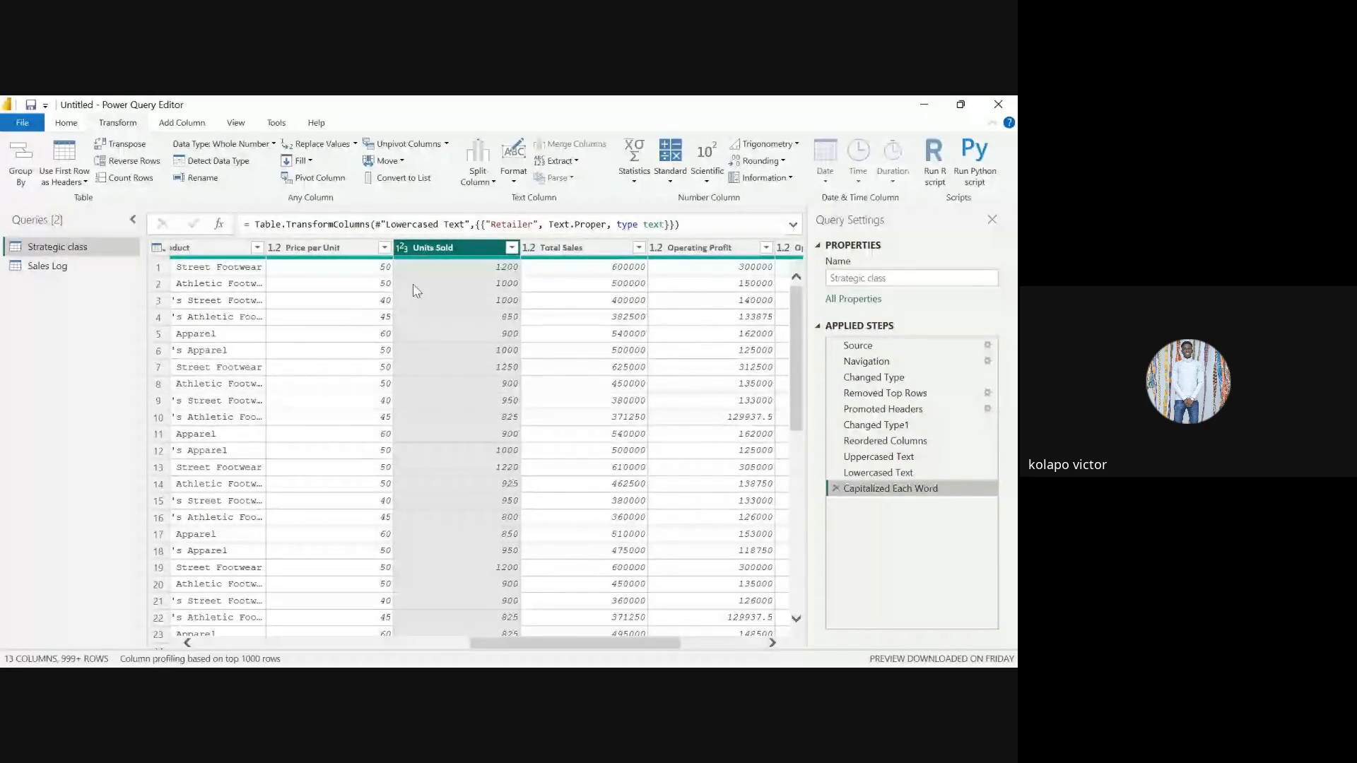
Transform the Invoice Date column into an age calculated from its dates
{"action": "left_click", "coordinate": [717, 252]}
{"action": "key", "text": "Left"}
{"action": "key", "text": "Left"}
{"action": "key", "text": "Left"}
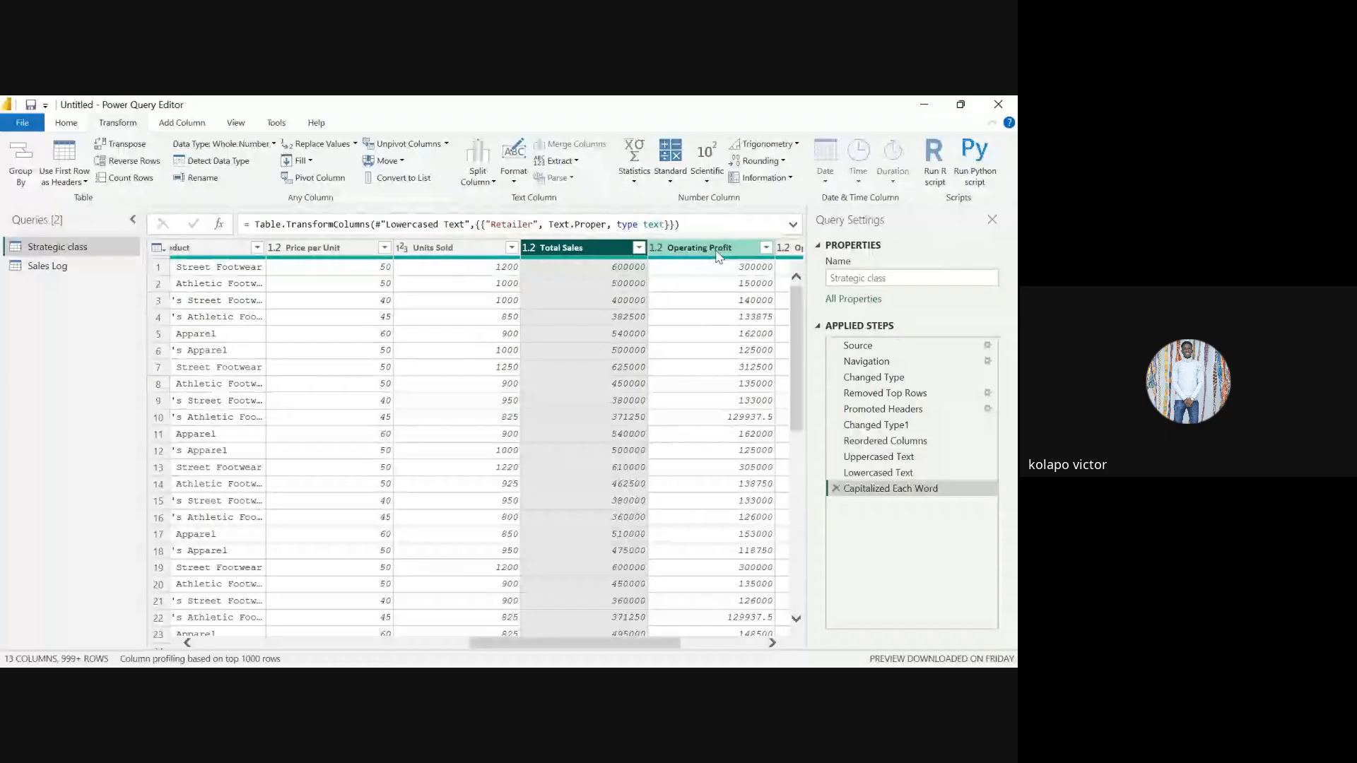
{"action": "key", "text": "Left"}
{"action": "key", "text": "Left"}
{"action": "key", "text": "Left"}
{"action": "key", "text": "Left"}
{"action": "key", "text": "Left"}
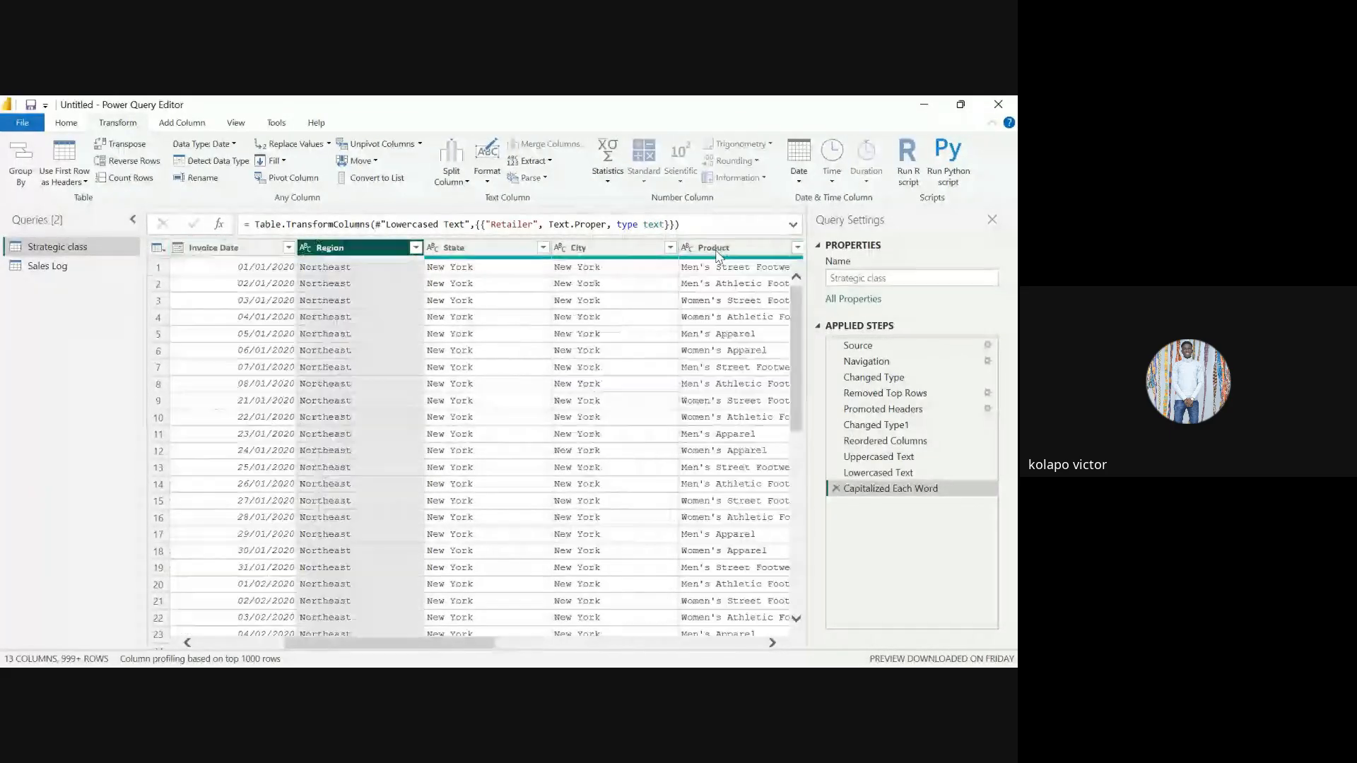
{"action": "left_click", "coordinate": [803, 173]}
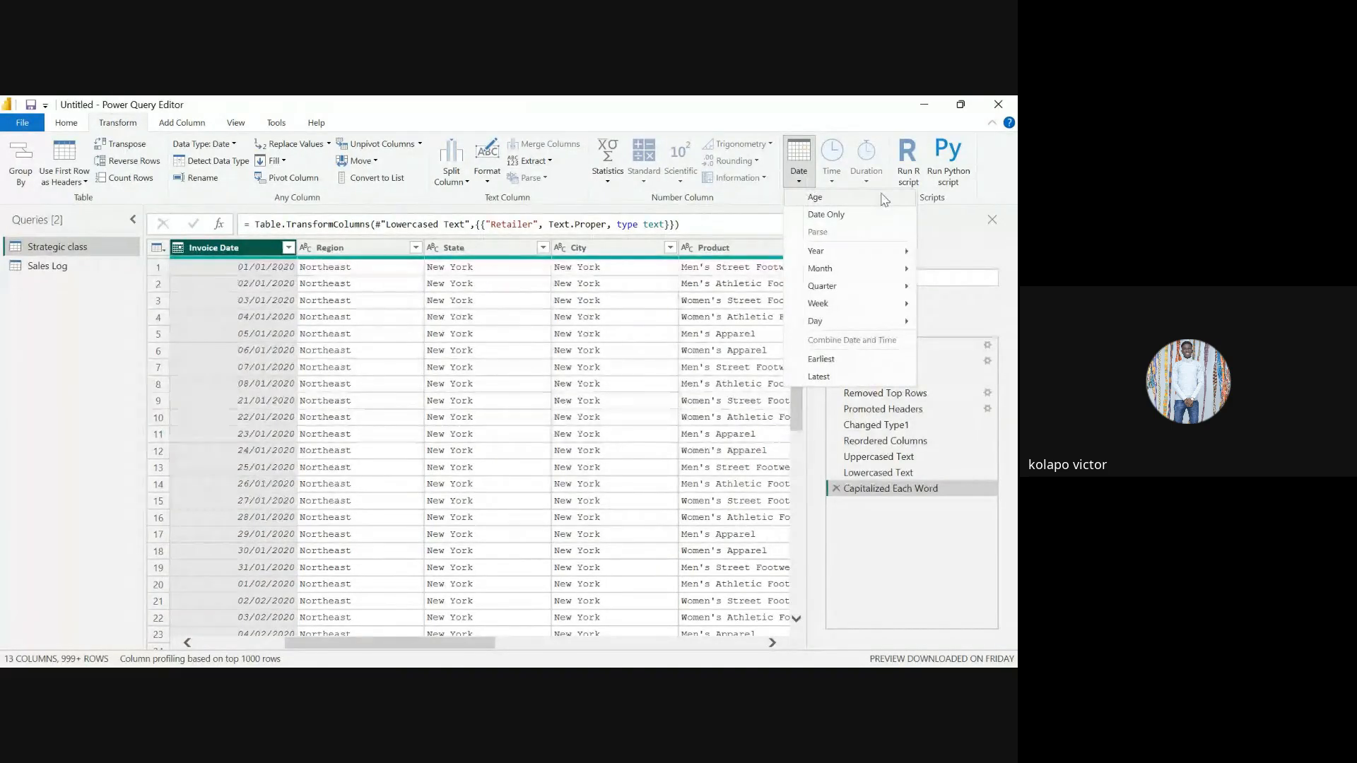
{"action": "left_click", "coordinate": [837, 203]}
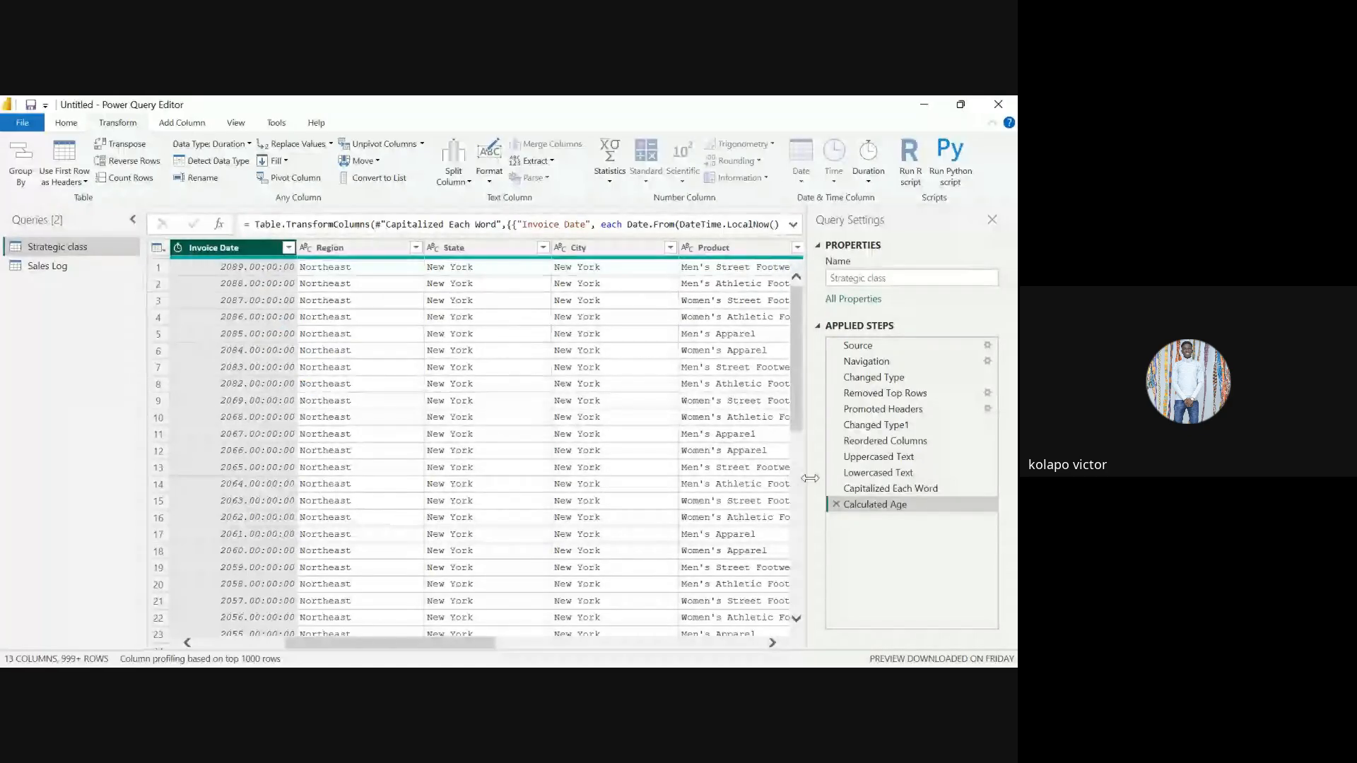
Remove the Calculated Age step from the Strategic class query
{"action": "left_click", "coordinate": [836, 504]}
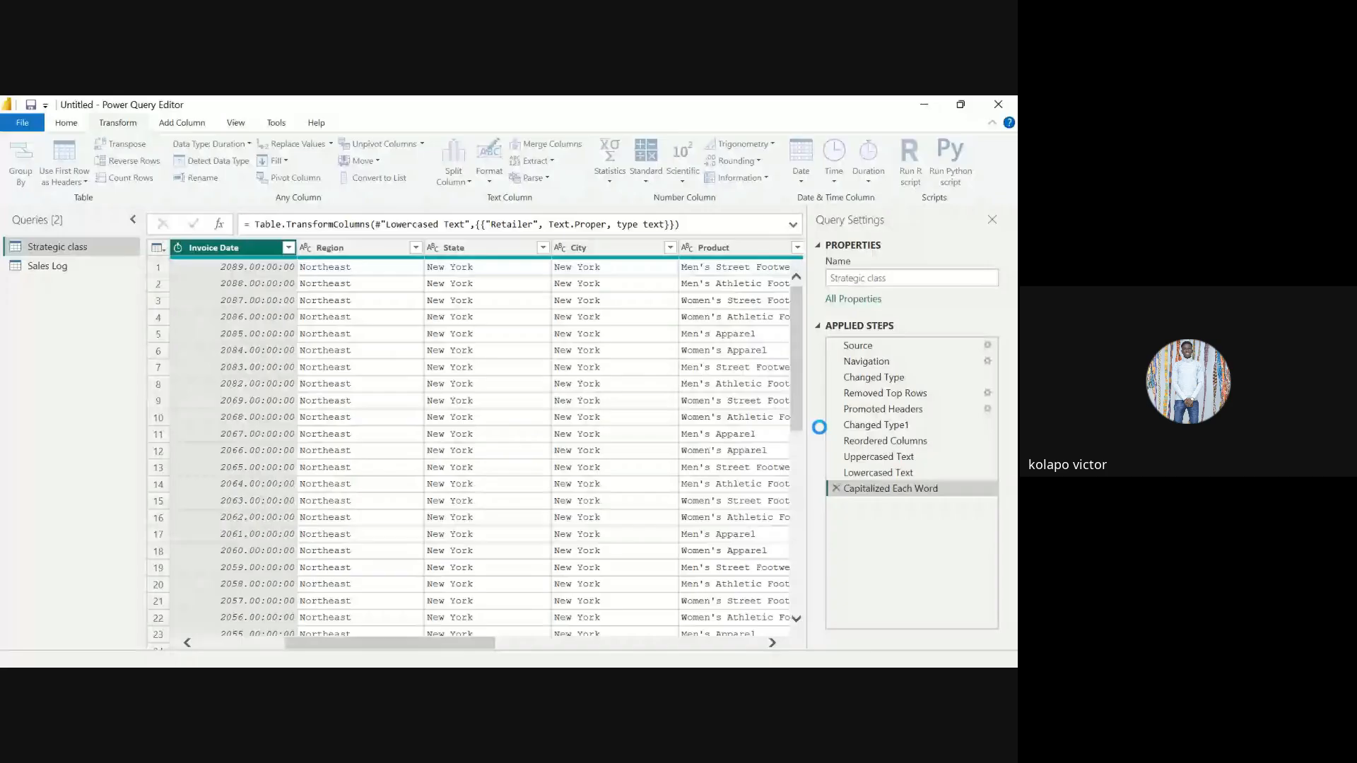
{"action": "left_click", "coordinate": [799, 170]}
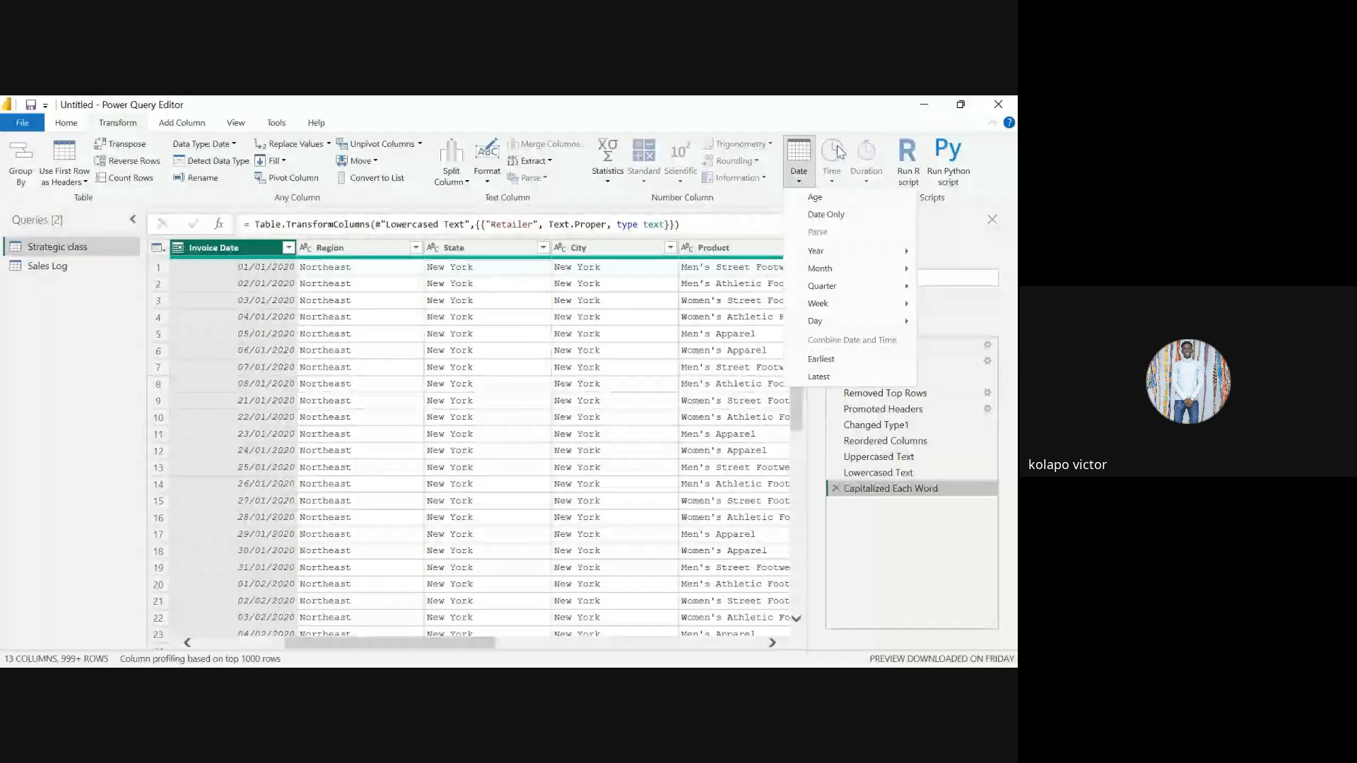
{"action": "left_click", "coordinate": [809, 119]}
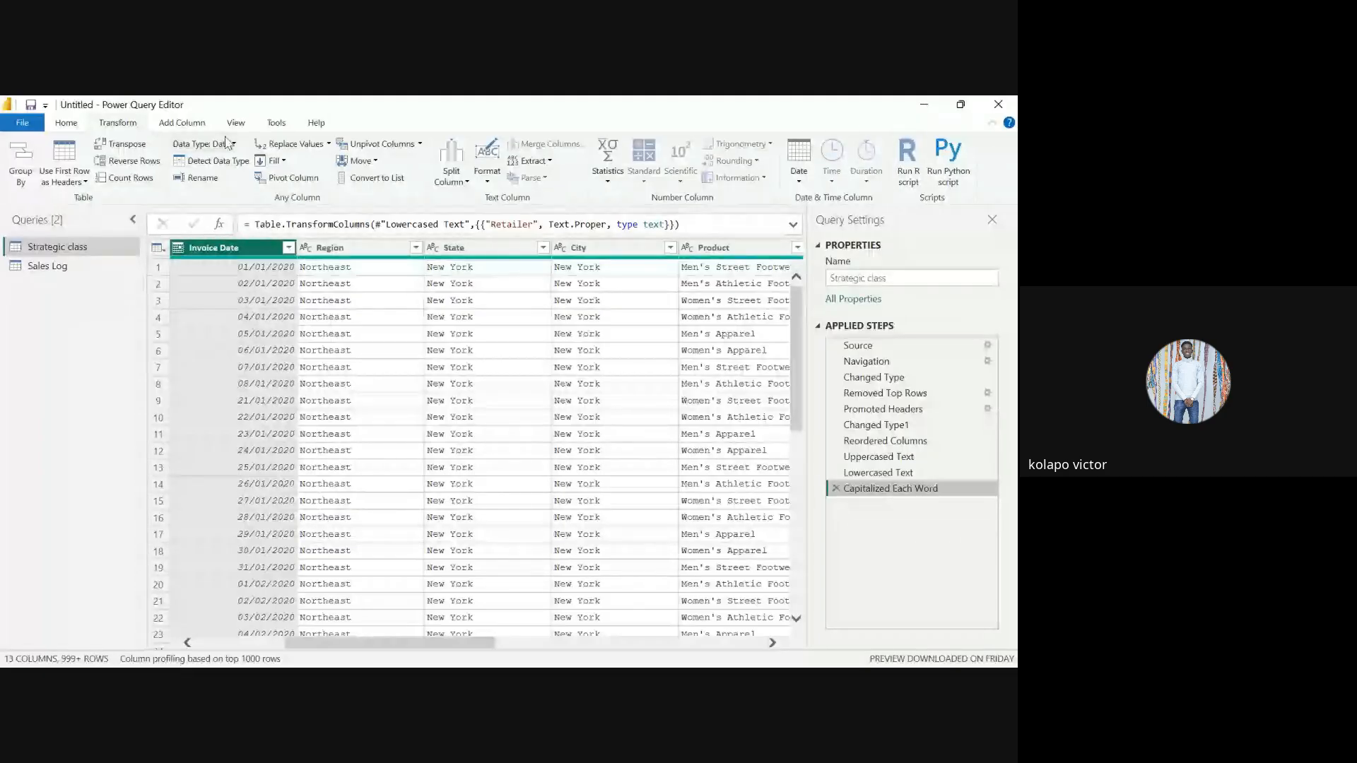
Delete the Uppercased Text and Lowercased Text steps from the Strategic class query, confirming each deletion
{"action": "left_click", "coordinate": [201, 125]}
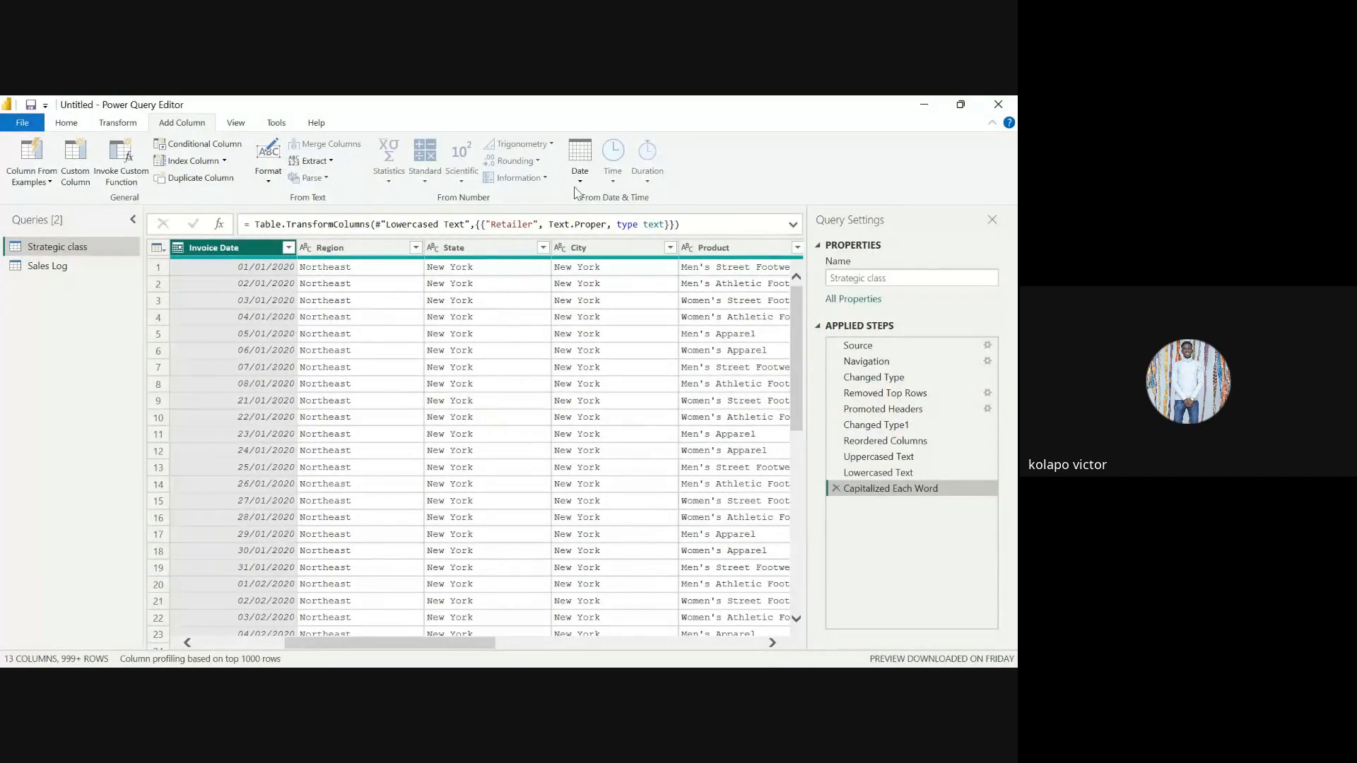
{"action": "left_click", "coordinate": [835, 457]}
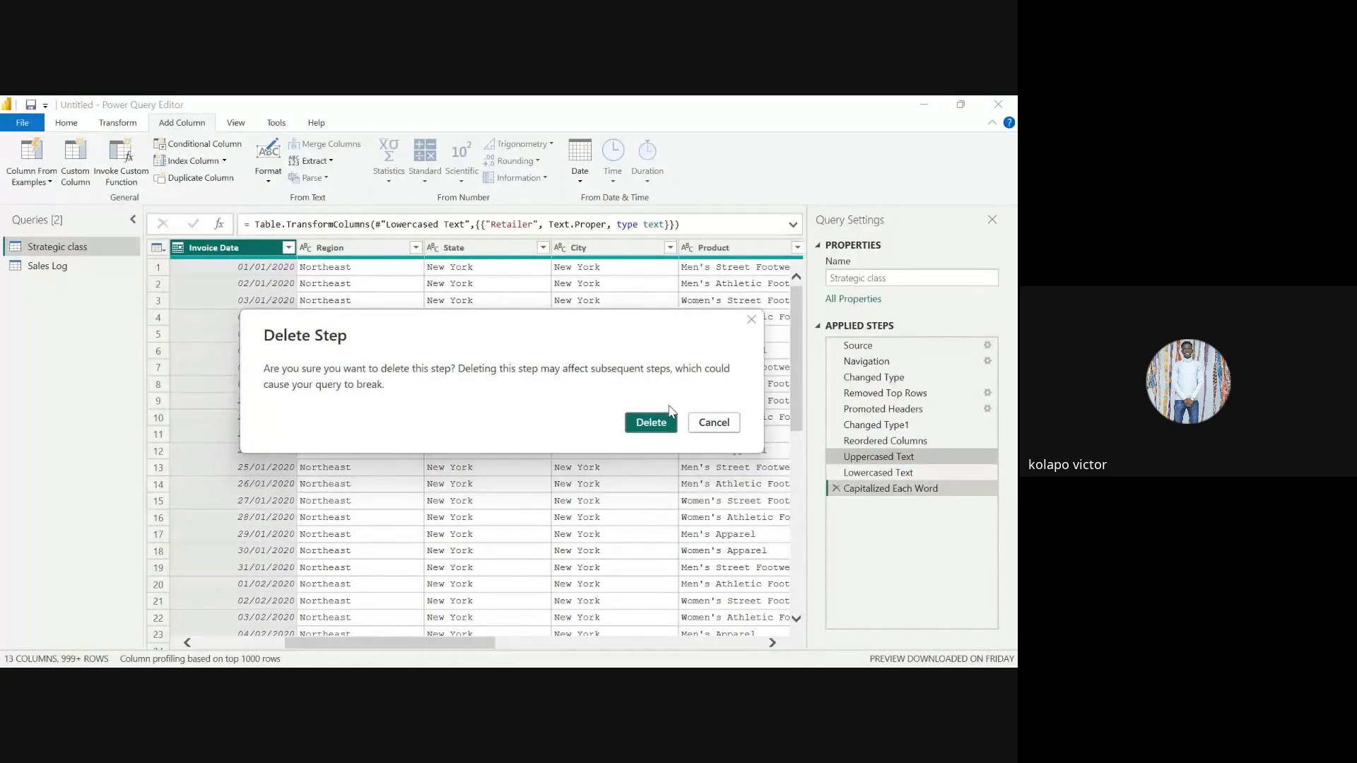
{"action": "left_click", "coordinate": [654, 422]}
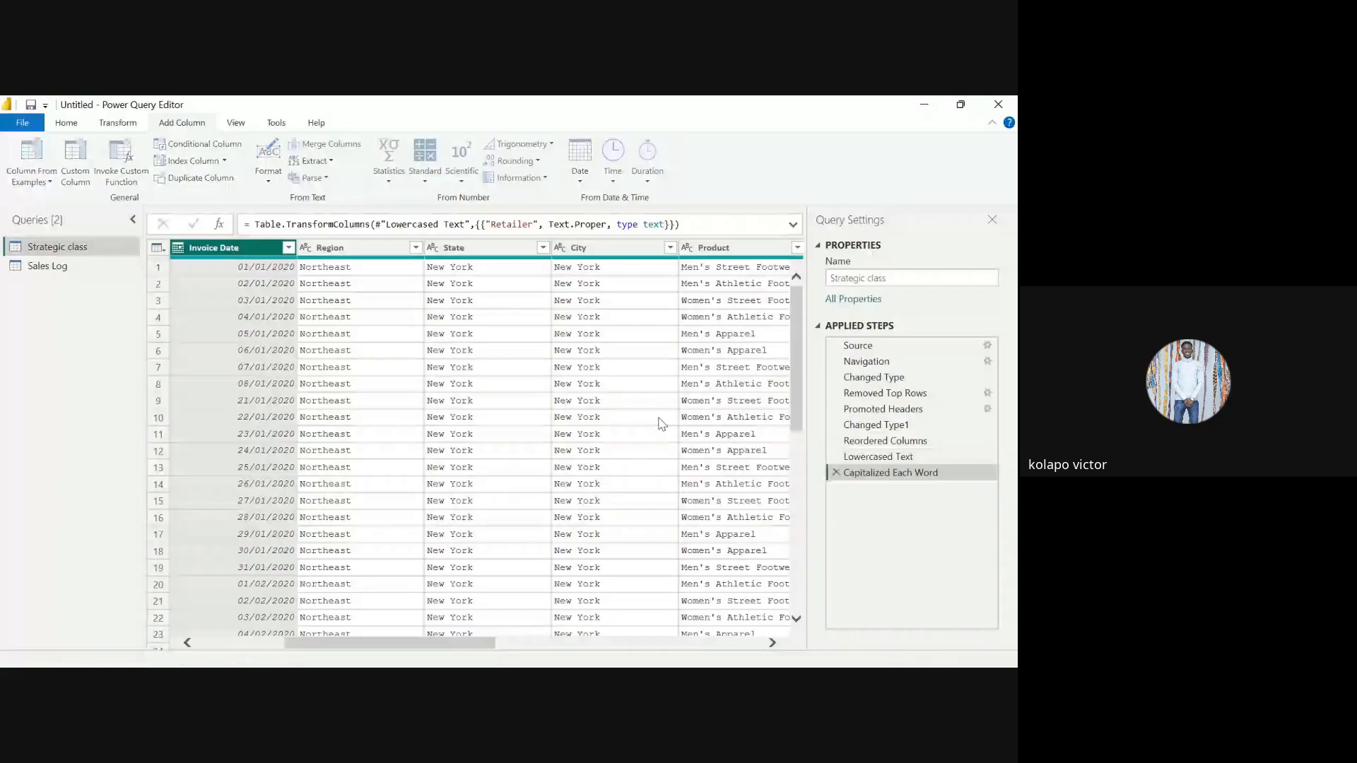
{"action": "left_click_drag", "start_coordinate": [424, 641], "coordinate": [303, 631]}
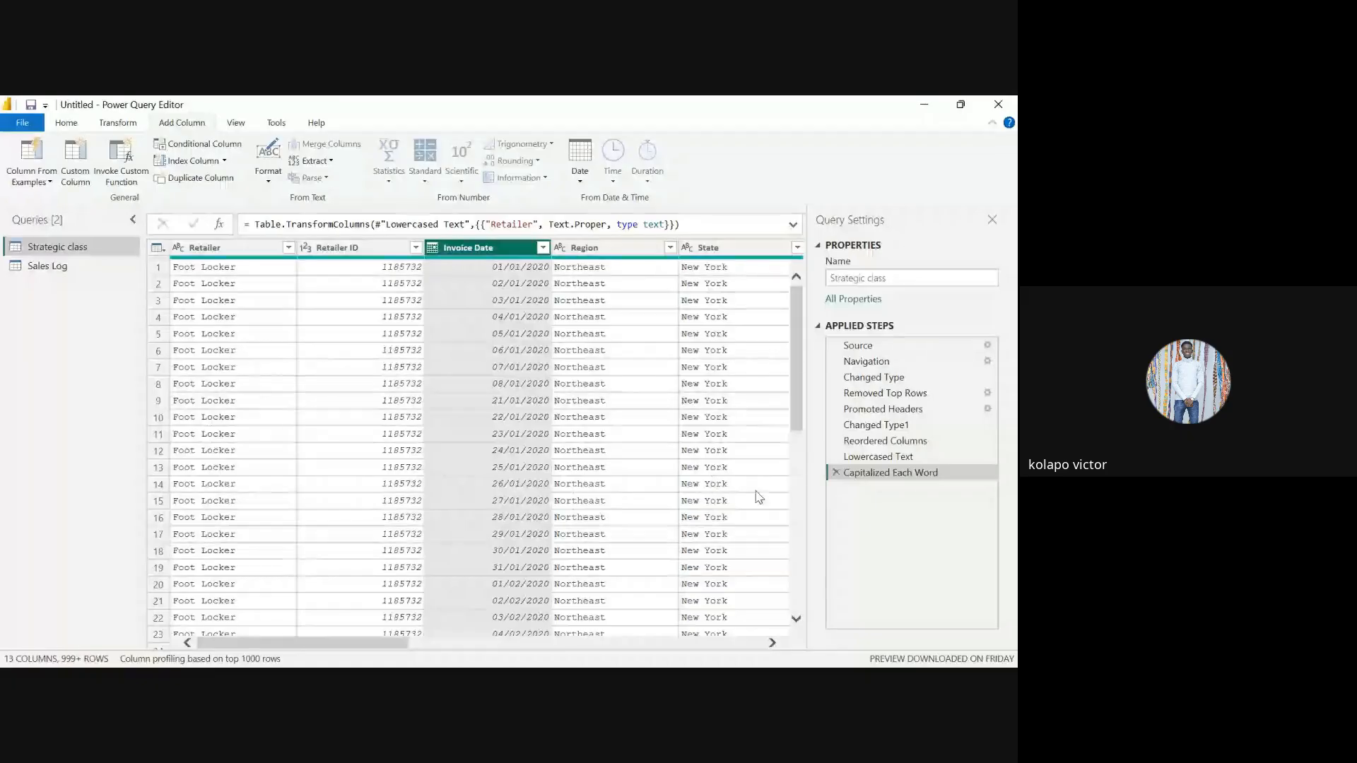
{"action": "left_click", "coordinate": [833, 457]}
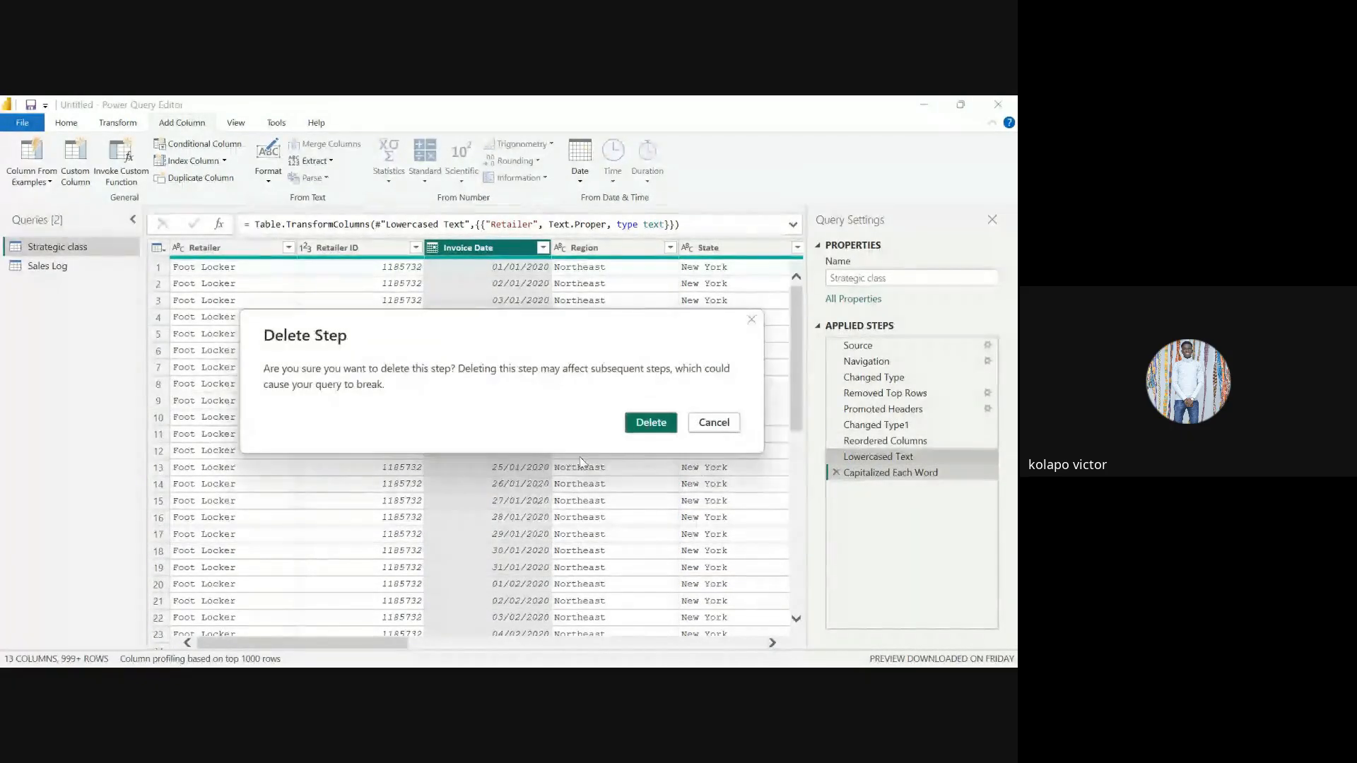
{"action": "left_click", "coordinate": [645, 421]}
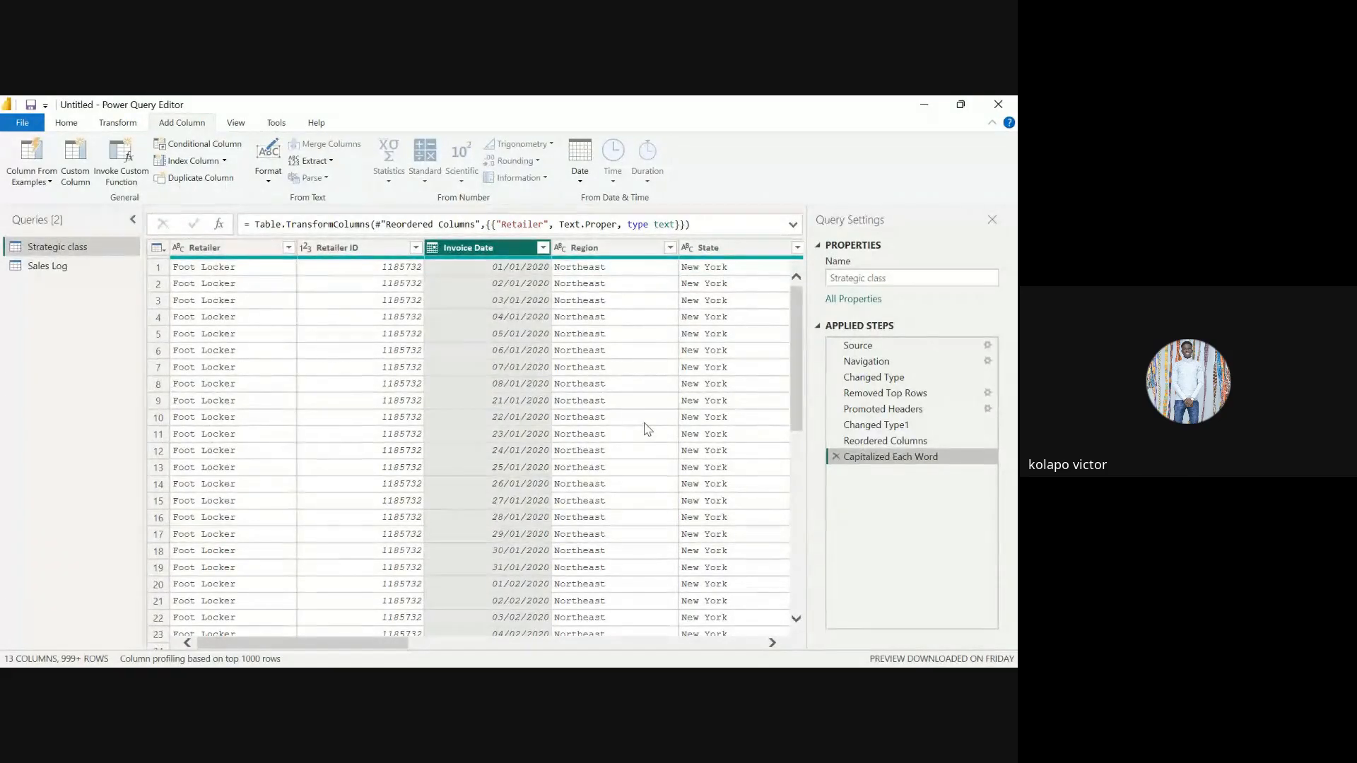
Examine the table's columns, comparing Price per Unit, Units Sold and Total Sales as candidates for a calculated column
{"action": "left_click", "coordinate": [583, 350]}
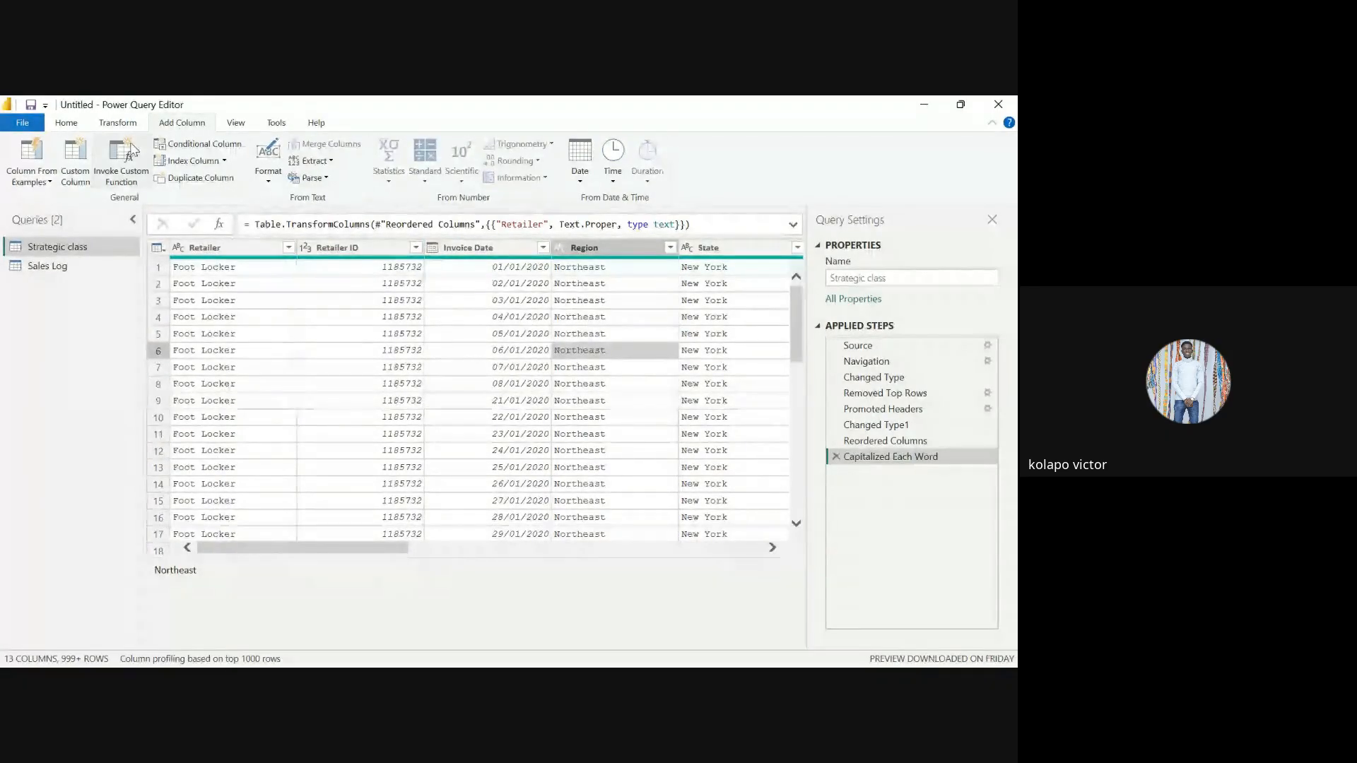
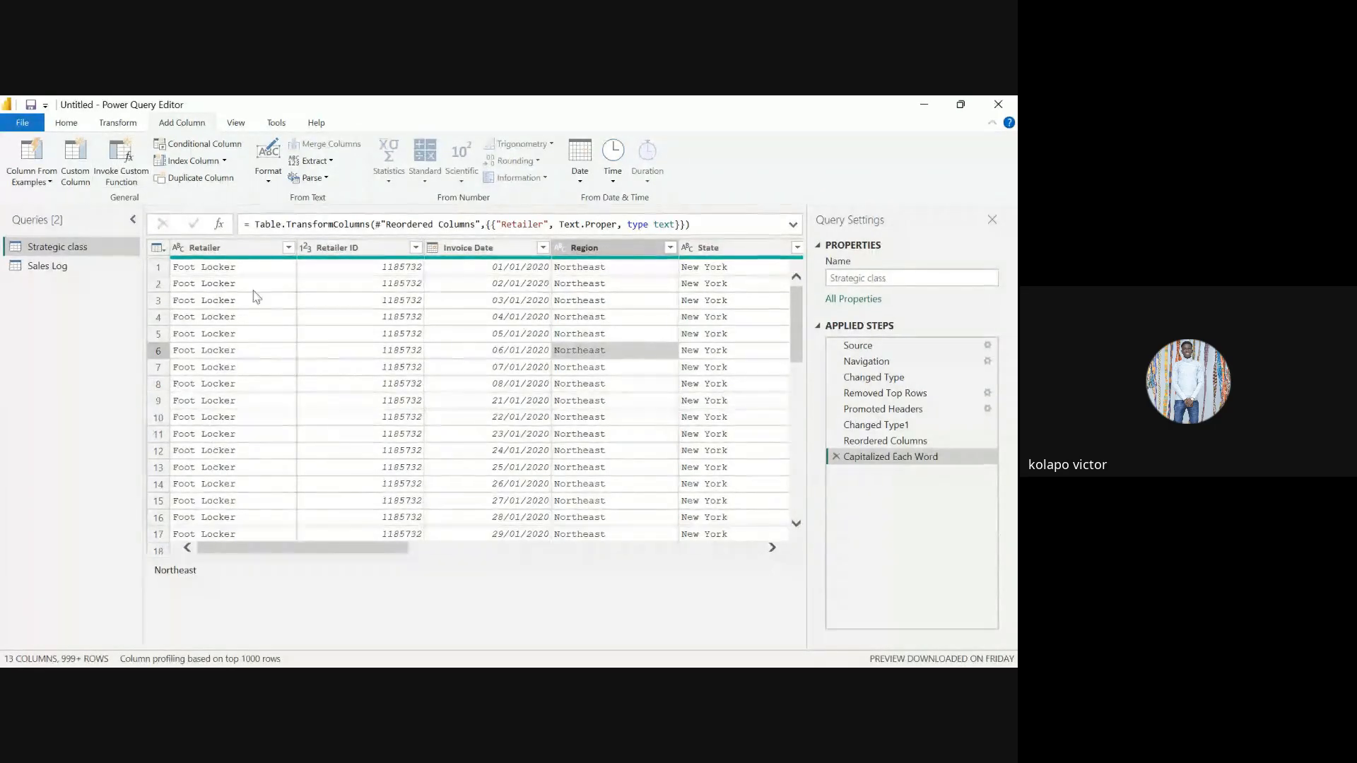
{"action": "scroll", "coordinate": [575, 332], "scroll_direction": "right", "scroll_amount": 5}
{"action": "scroll", "coordinate": [575, 332], "scroll_direction": "right", "scroll_amount": 5}
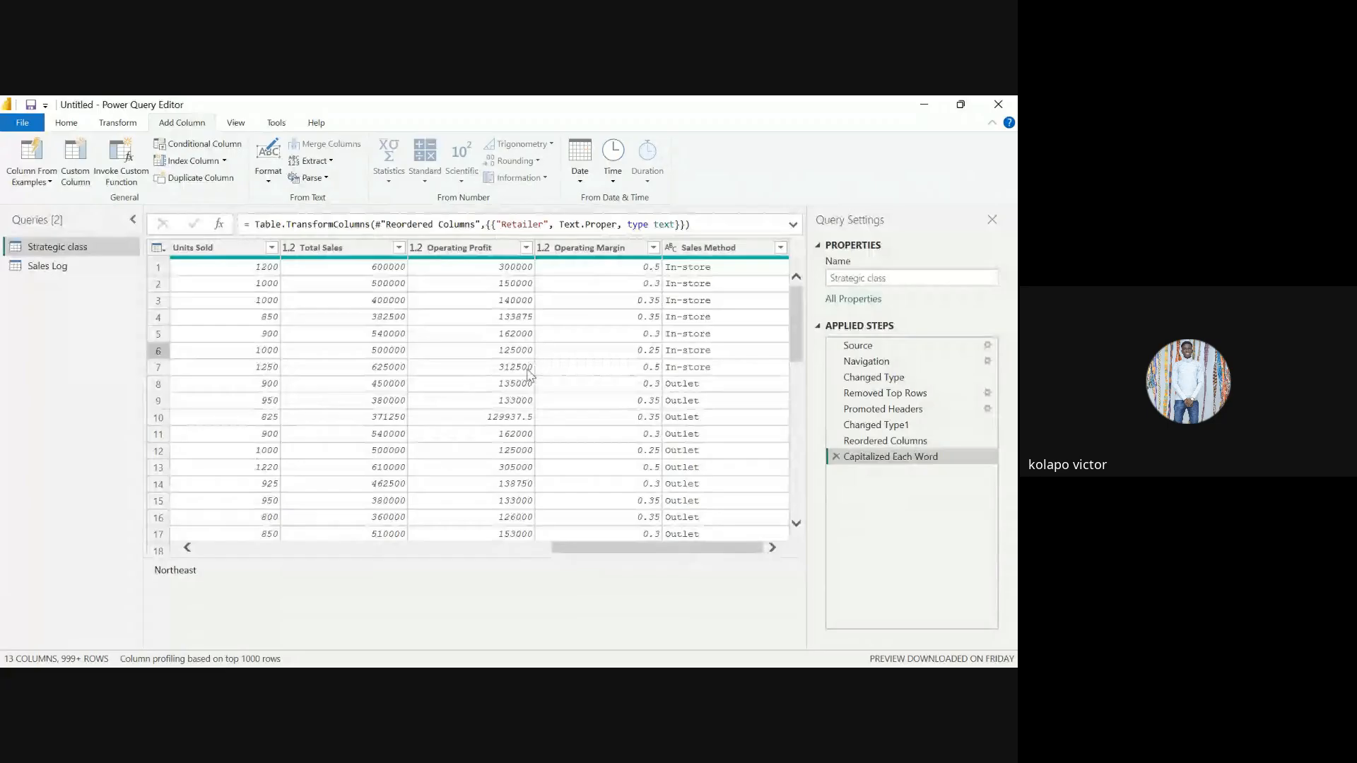
{"action": "scroll", "coordinate": [636, 345], "scroll_direction": "left", "scroll_amount": 10}
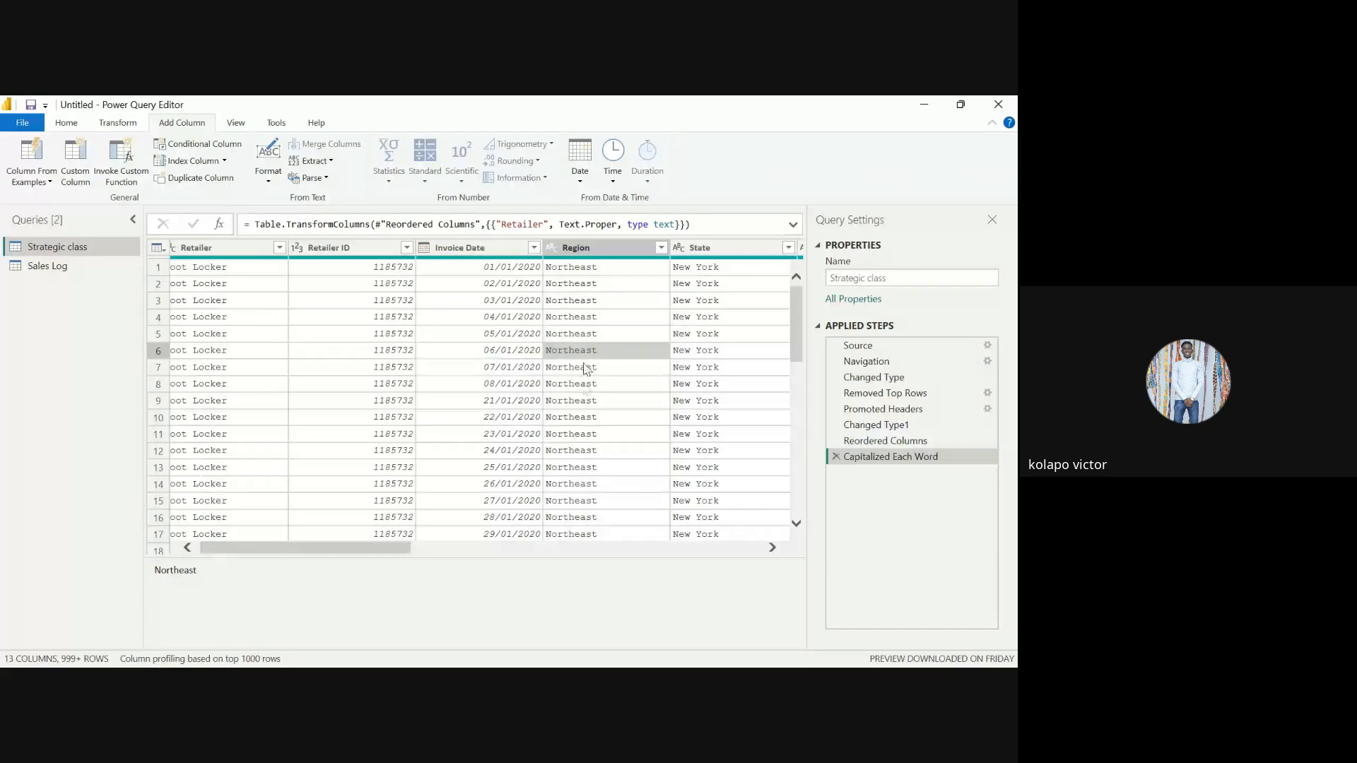
{"action": "scroll", "coordinate": [584, 368], "scroll_direction": "right", "scroll_amount": 5}
{"action": "scroll", "coordinate": [584, 367], "scroll_direction": "right", "scroll_amount": 5}
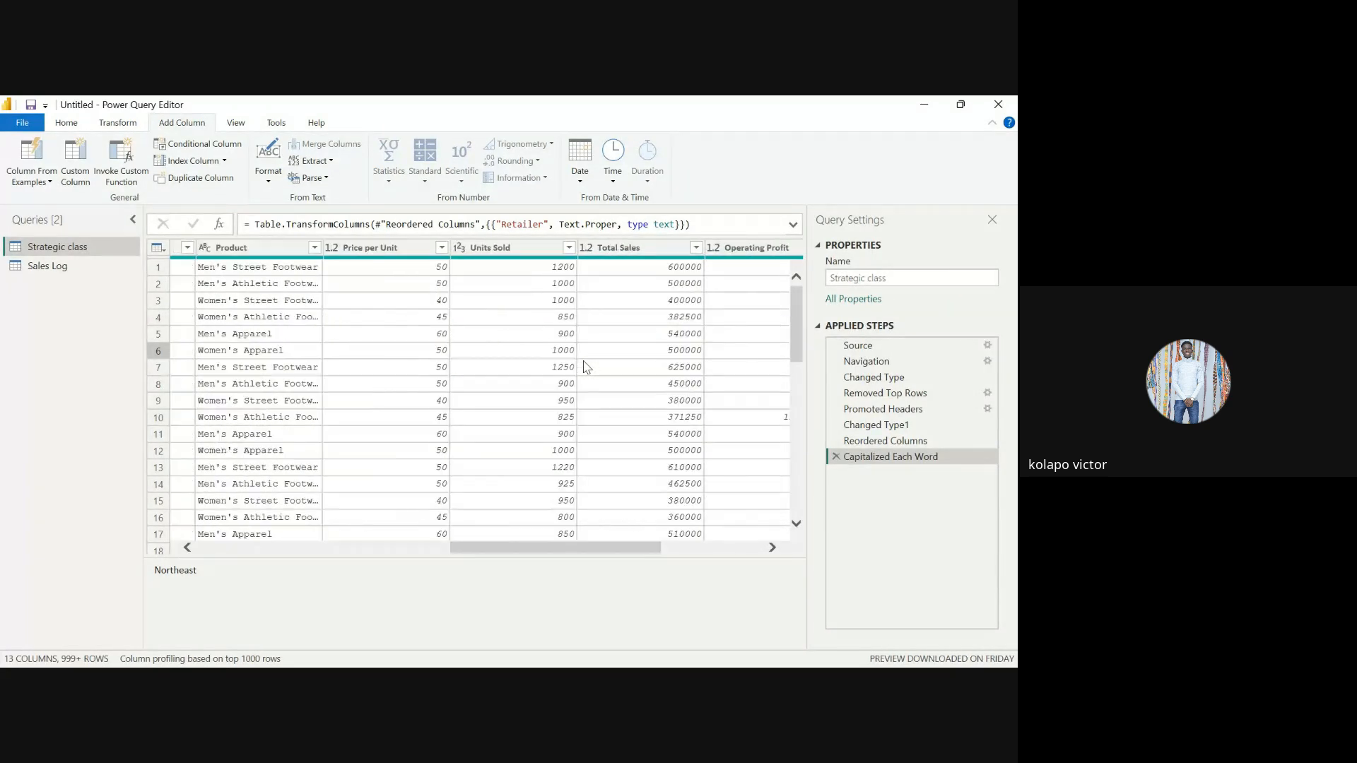
{"action": "left_click", "coordinate": [374, 248]}
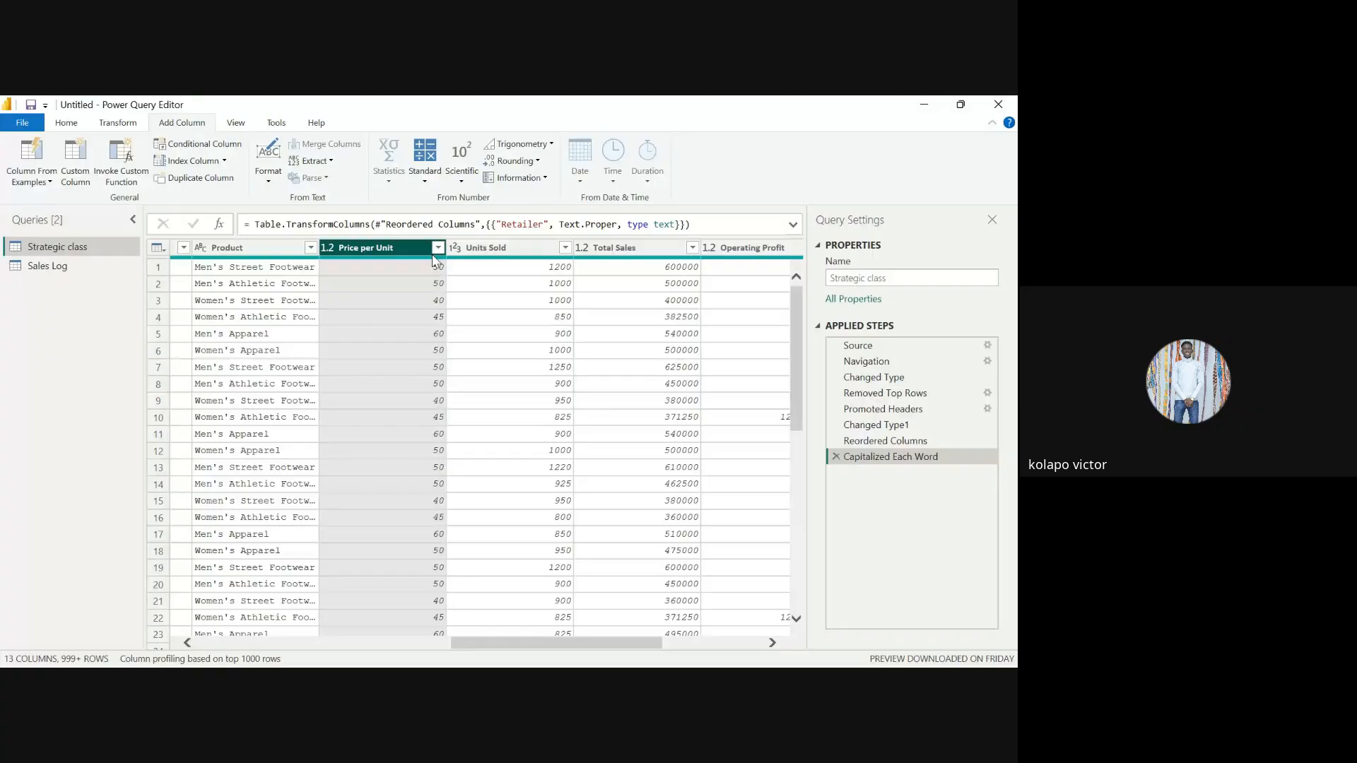
{"action": "left_click", "coordinate": [508, 247]}
{"action": "left_click", "coordinate": [620, 249]}
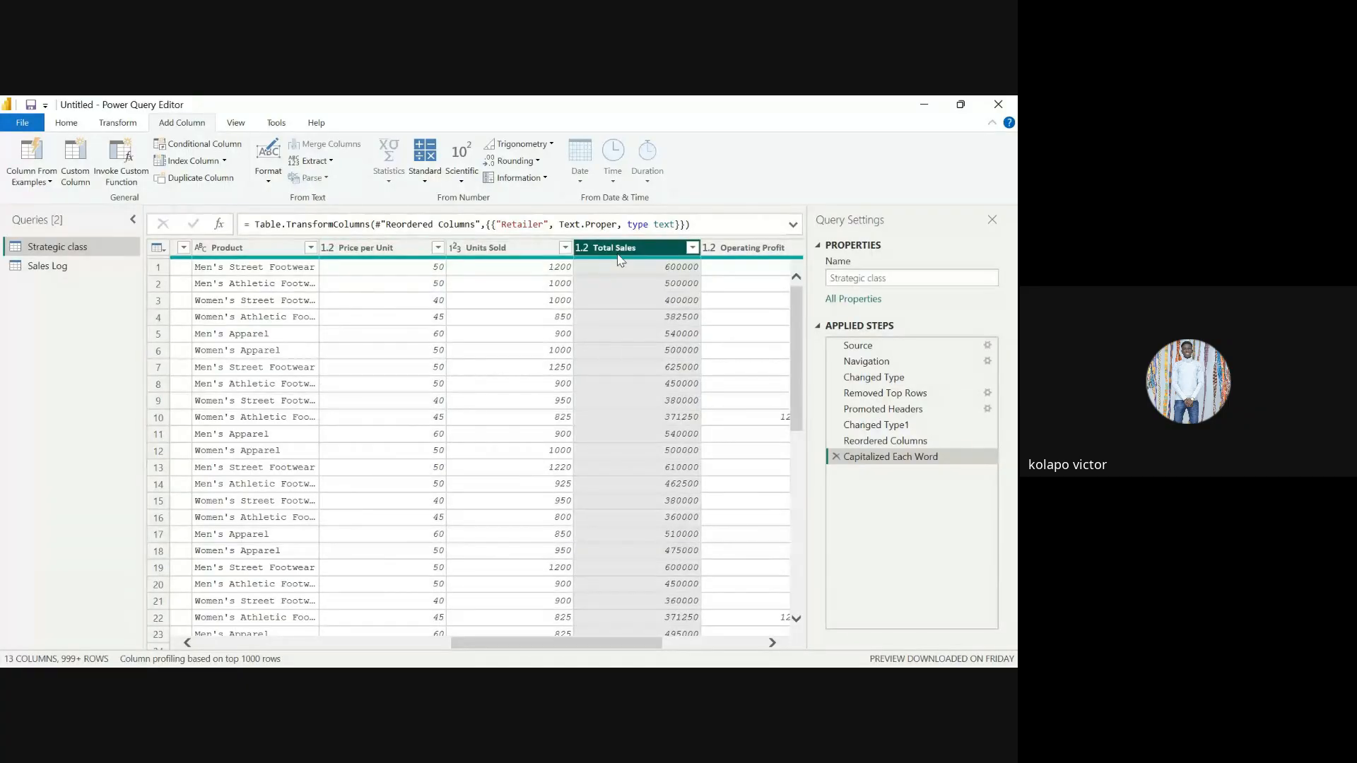
{"action": "left_click", "coordinate": [412, 251]}
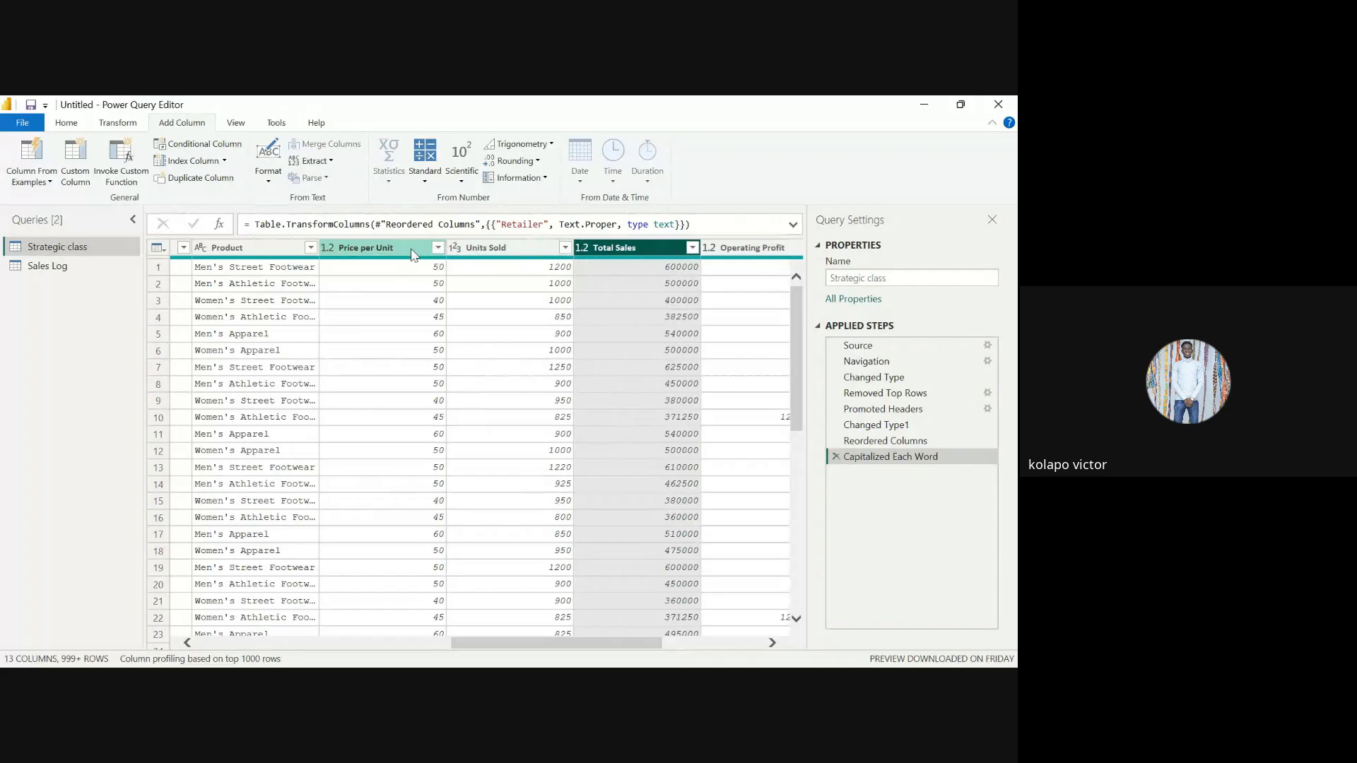
{"action": "left_click", "coordinate": [478, 251]}
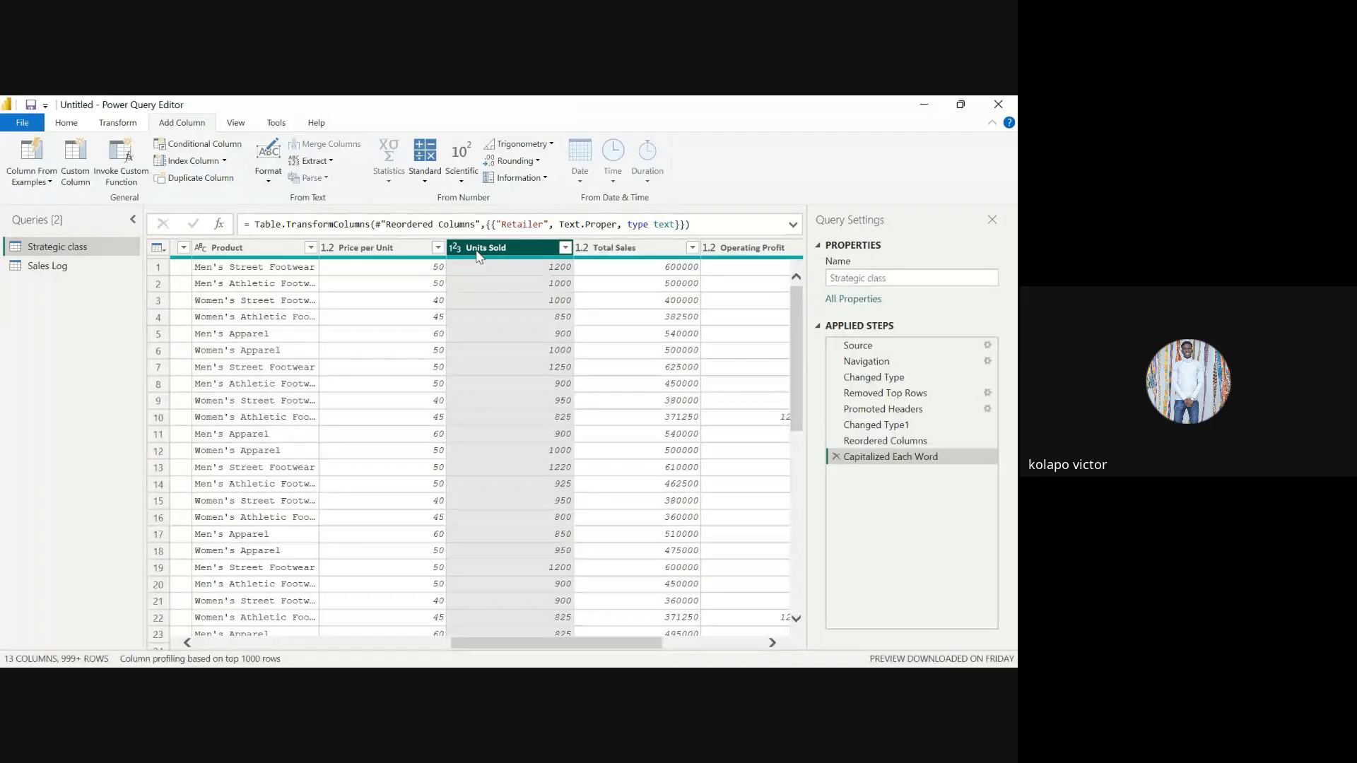
{"action": "left_click", "coordinate": [378, 250]}
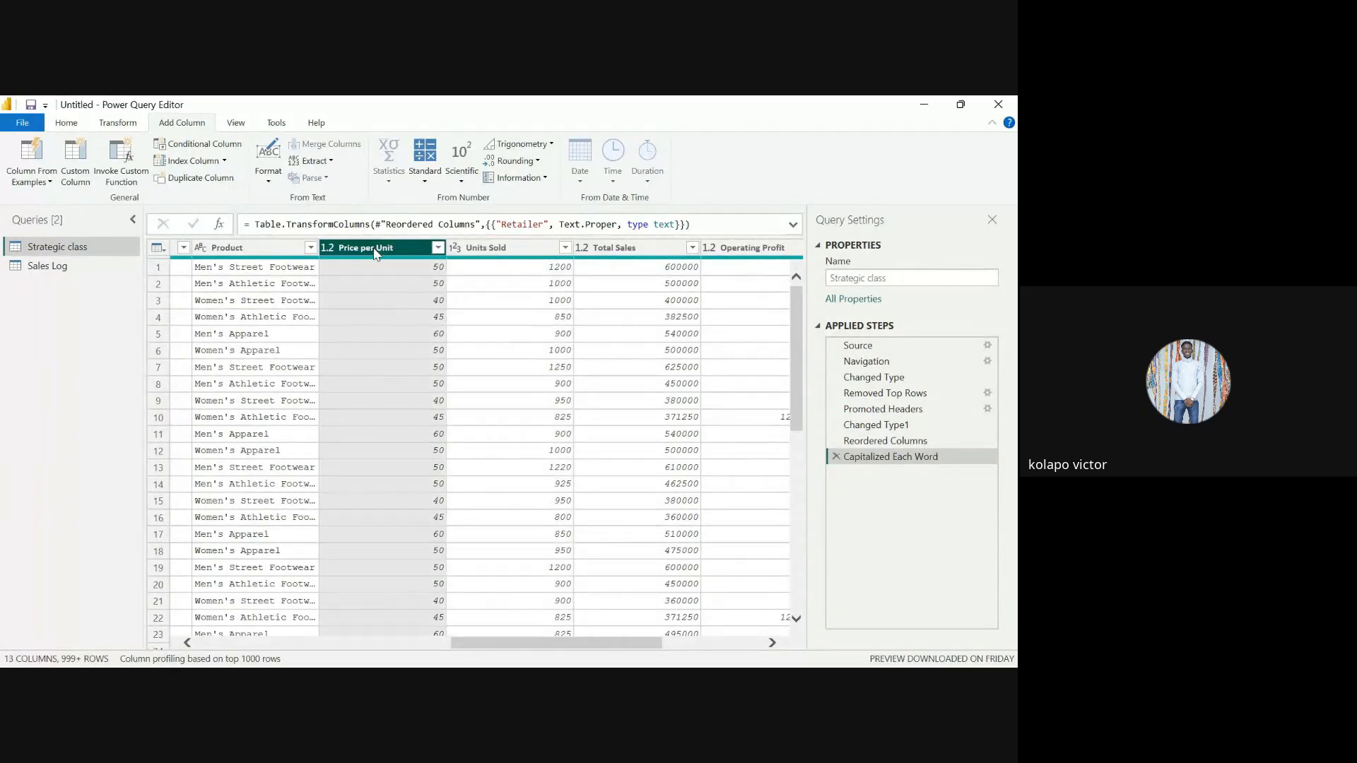
{"action": "left_click", "coordinate": [482, 253]}
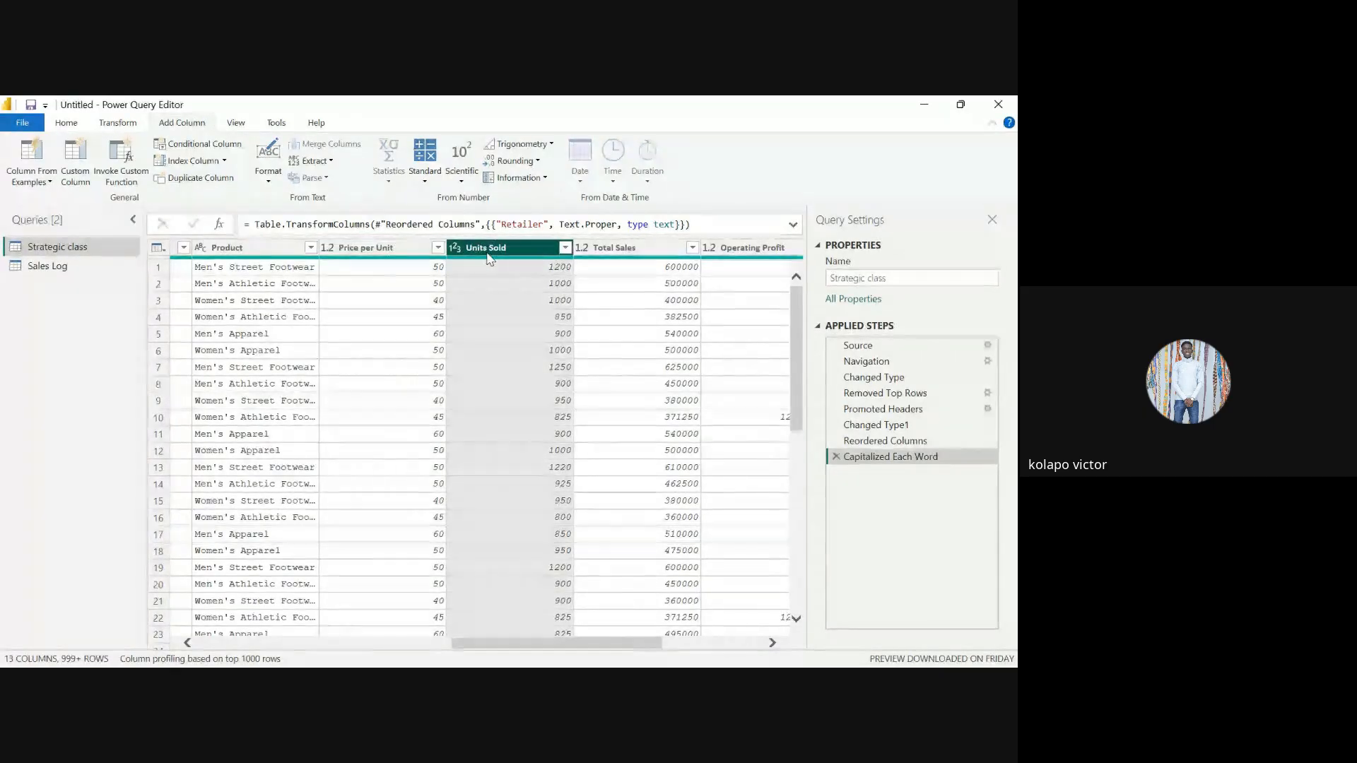
{"action": "left_click", "coordinate": [619, 249]}
{"action": "left_click", "coordinate": [541, 246]}
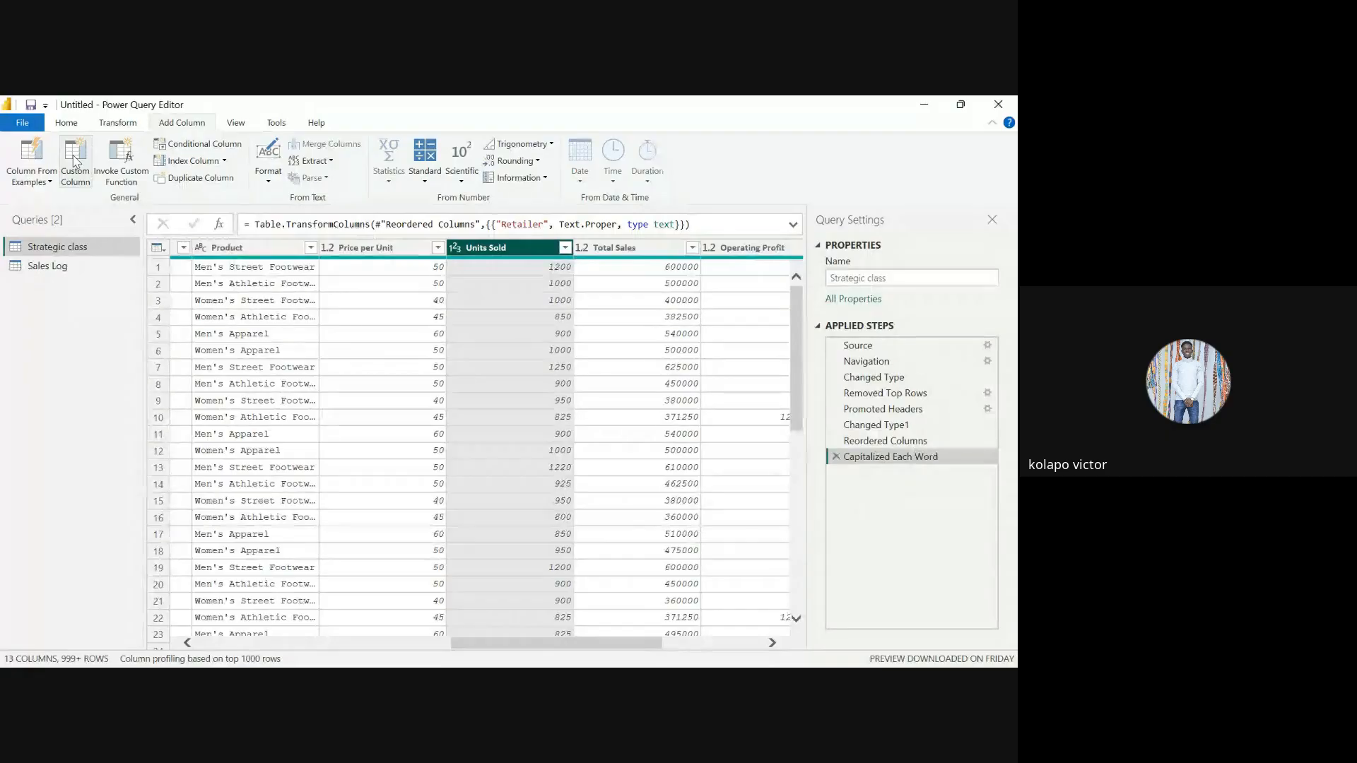
Start a new custom column in the Strategic class query and name it Total Revenue
{"action": "left_click", "coordinate": [48, 182]}
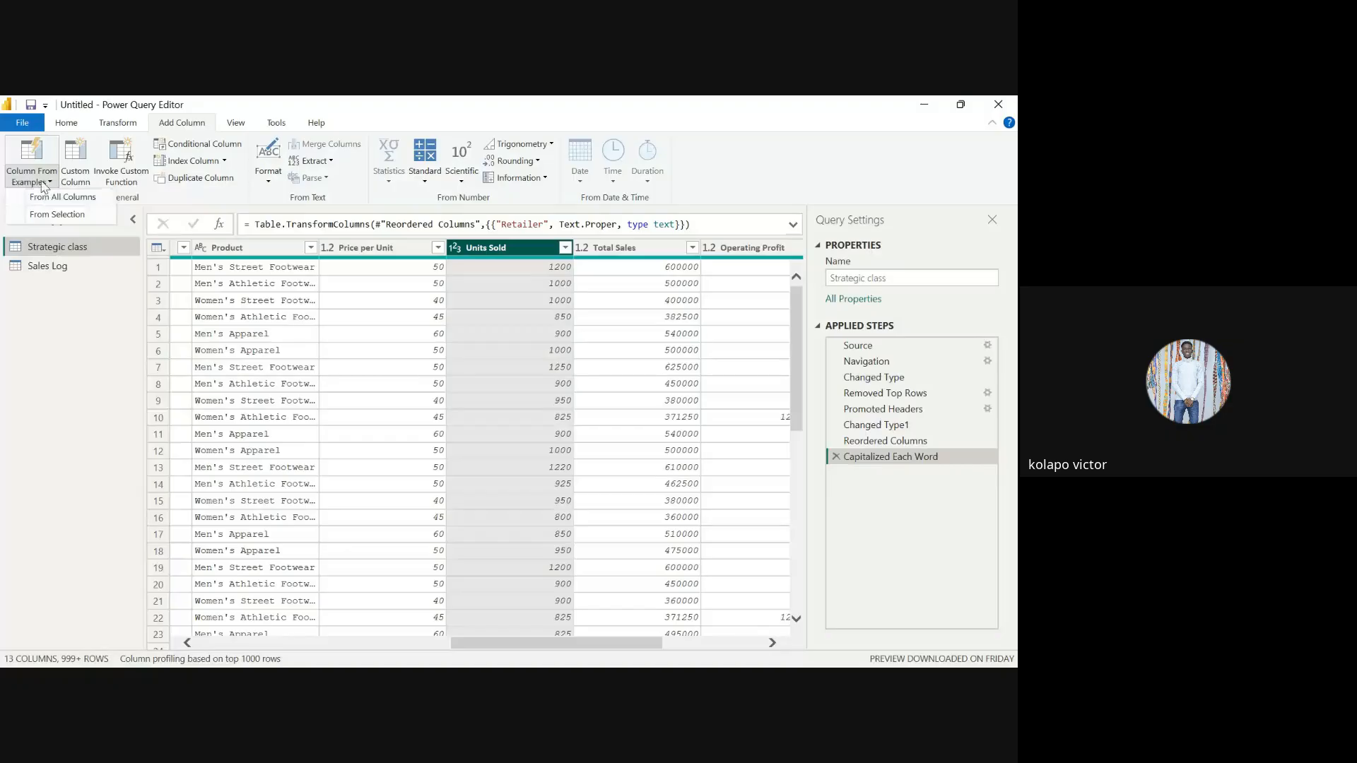
{"action": "left_click", "coordinate": [88, 149]}
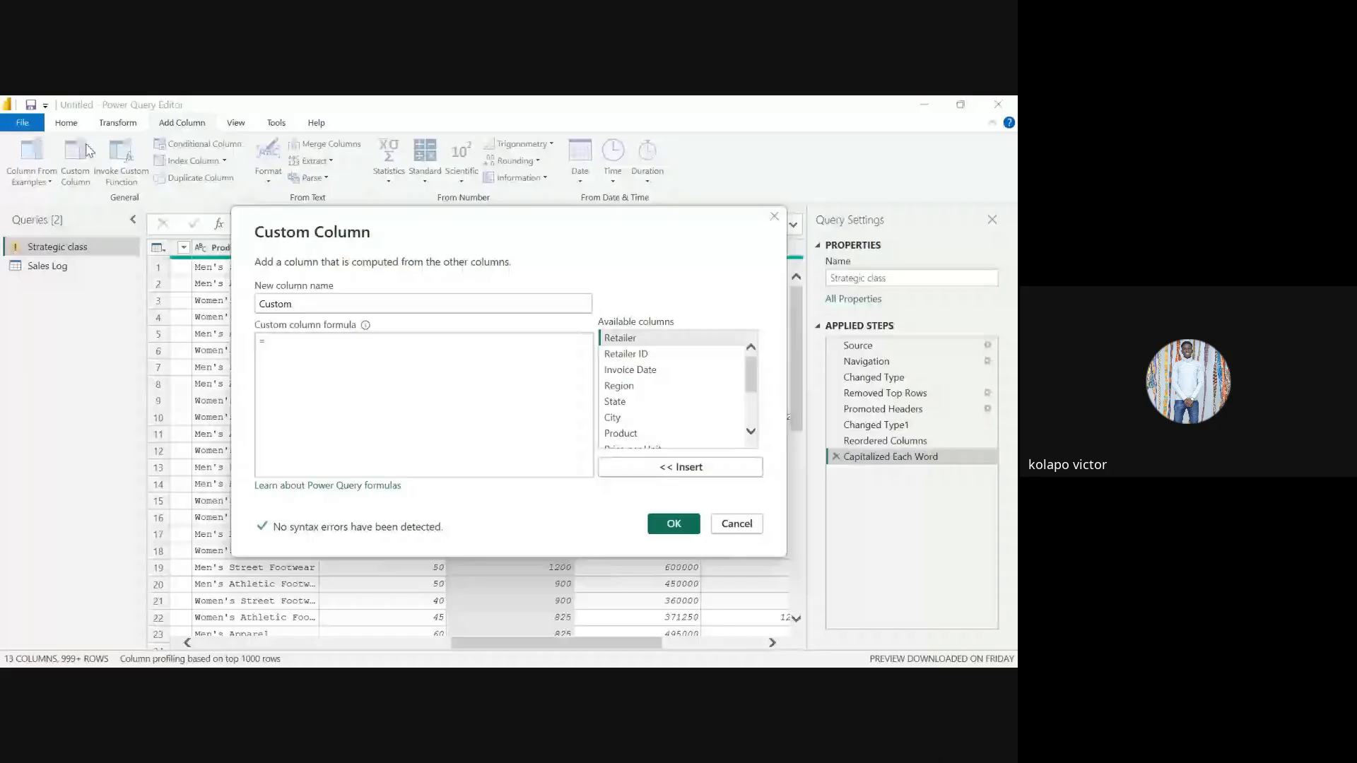
{"action": "double_click", "coordinate": [309, 309]}
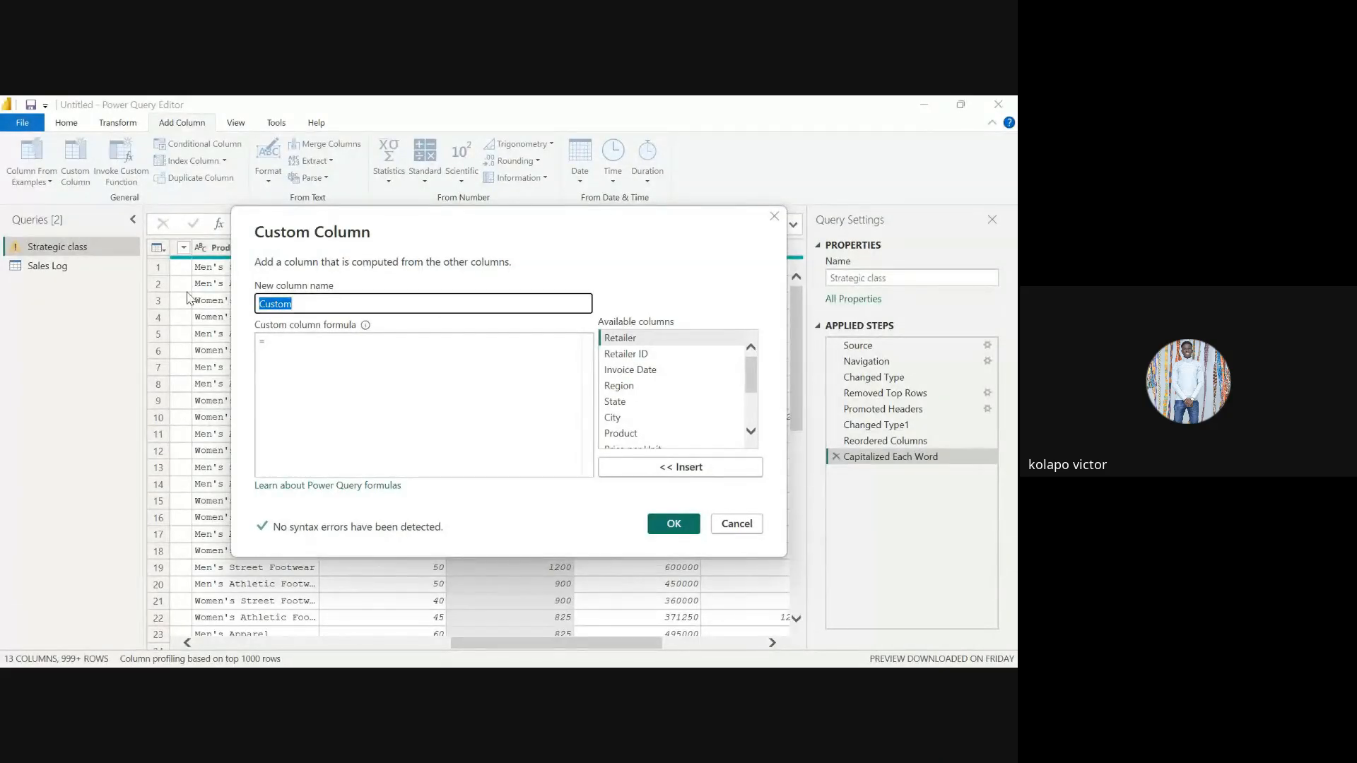
{"action": "type", "text": "Total Revenue"}
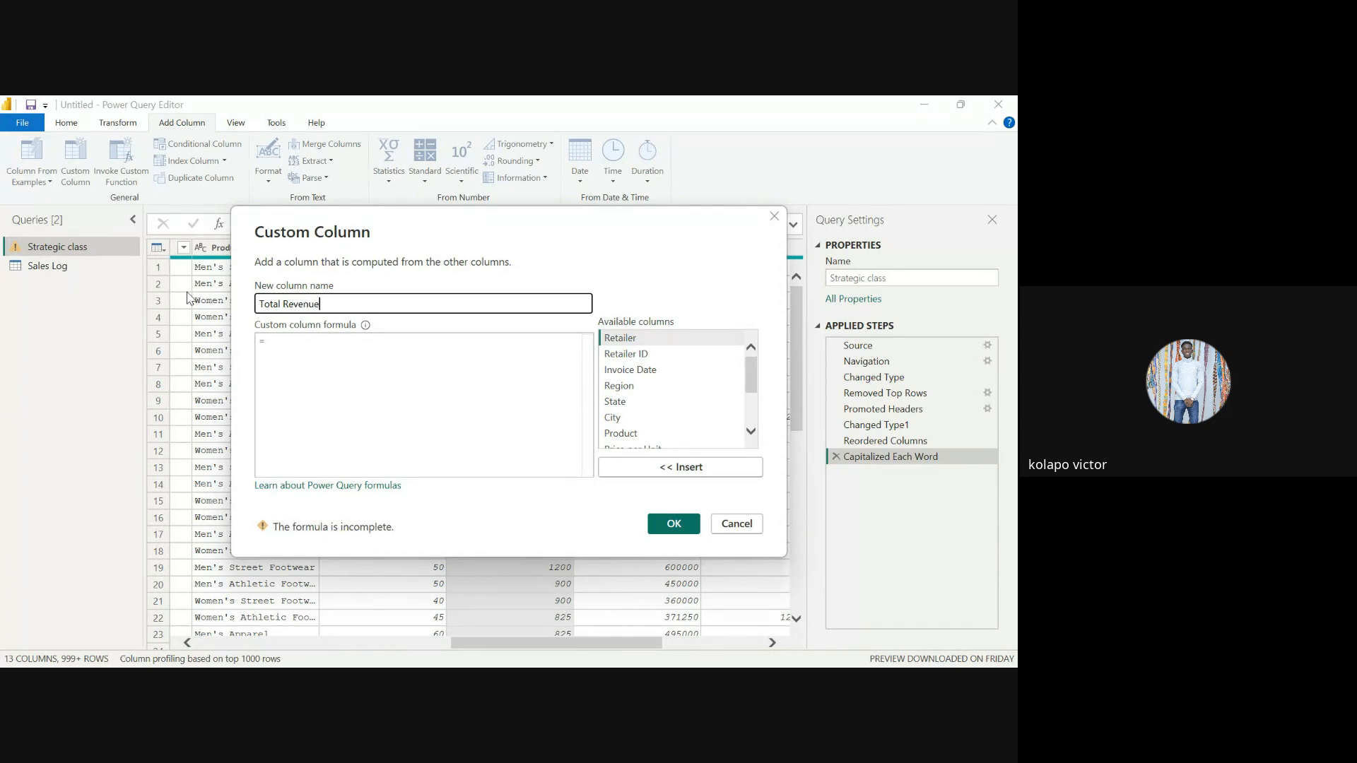
Define Total Revenue as [Price per Unit]*[Units Sold], create the column and move it directly after Total Sales
{"action": "left_click", "coordinate": [282, 352]}
{"action": "scroll", "coordinate": [700, 393], "scroll_direction": "down", "scroll_amount": 1}
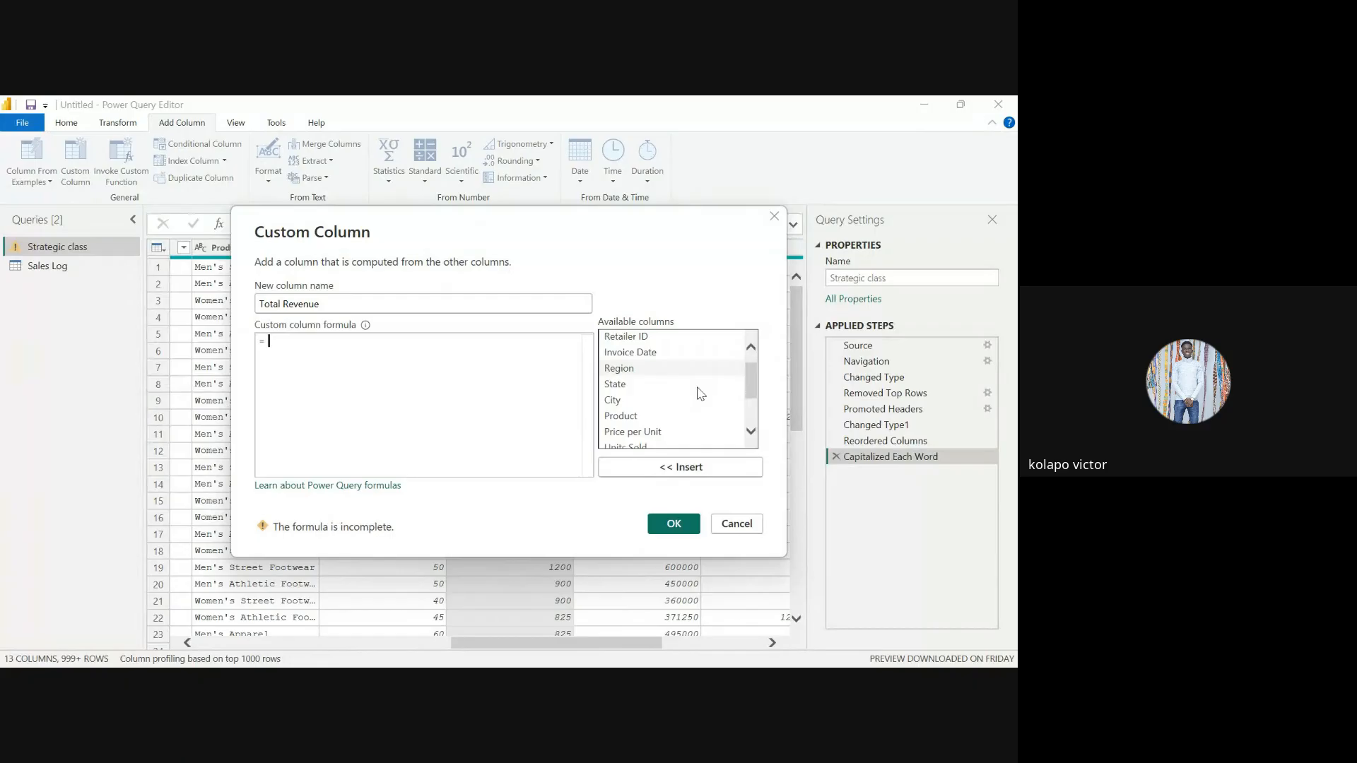
{"action": "left_click", "coordinate": [665, 429]}
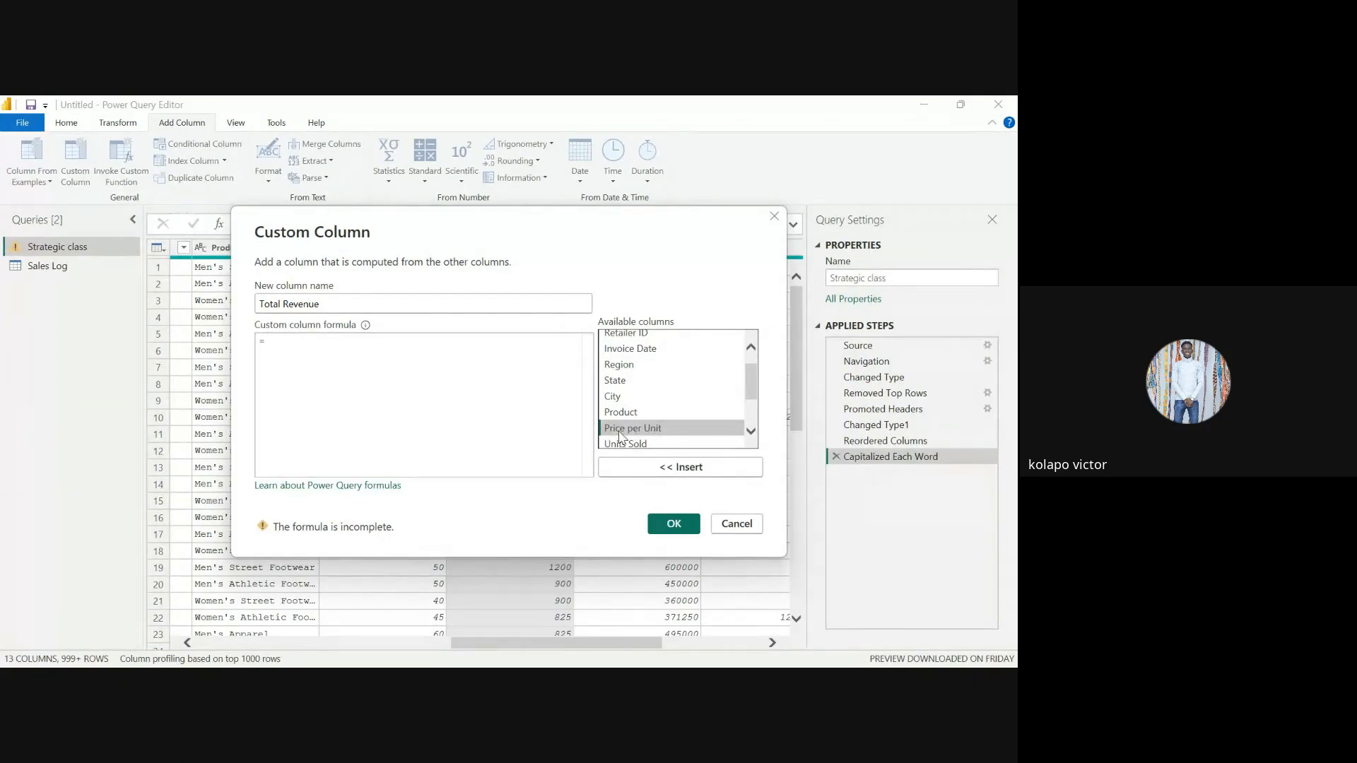
{"action": "left_click", "coordinate": [720, 469]}
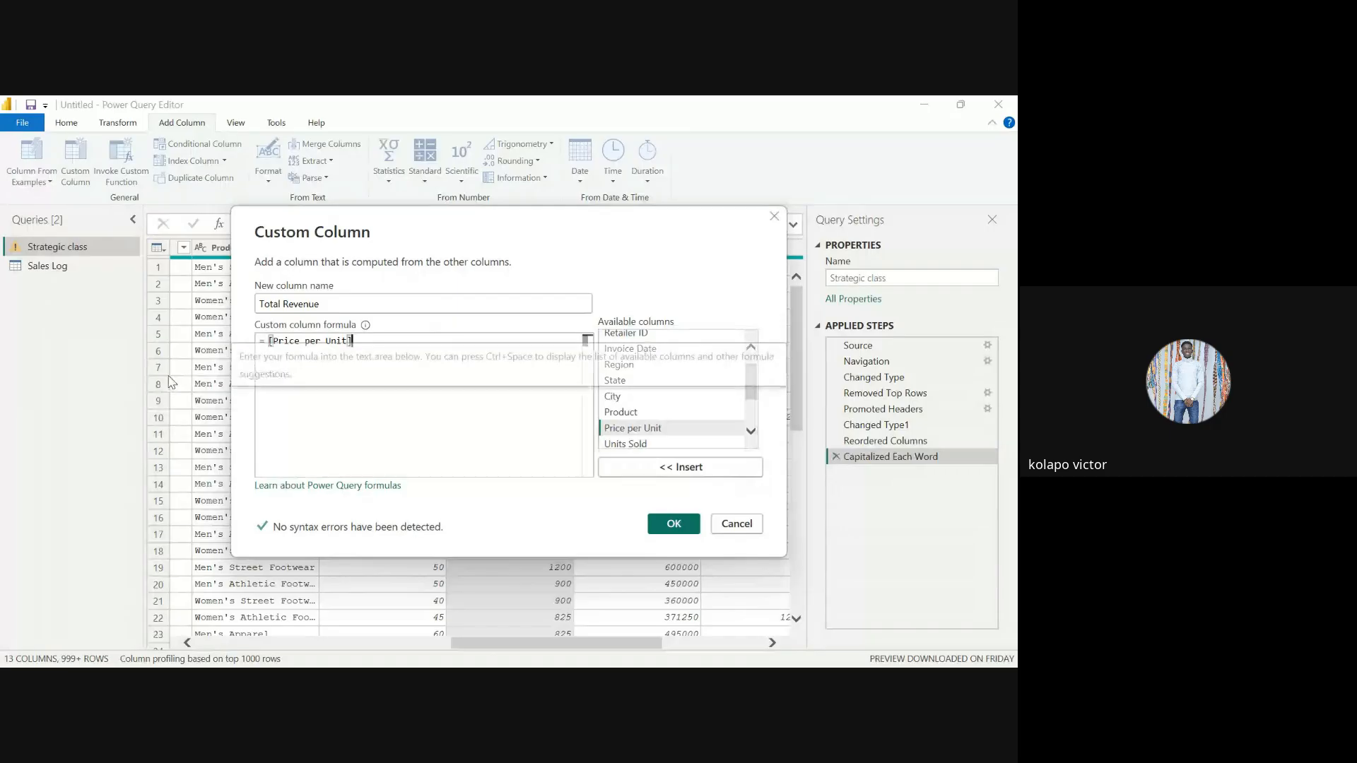
{"action": "type", "text": "*"}
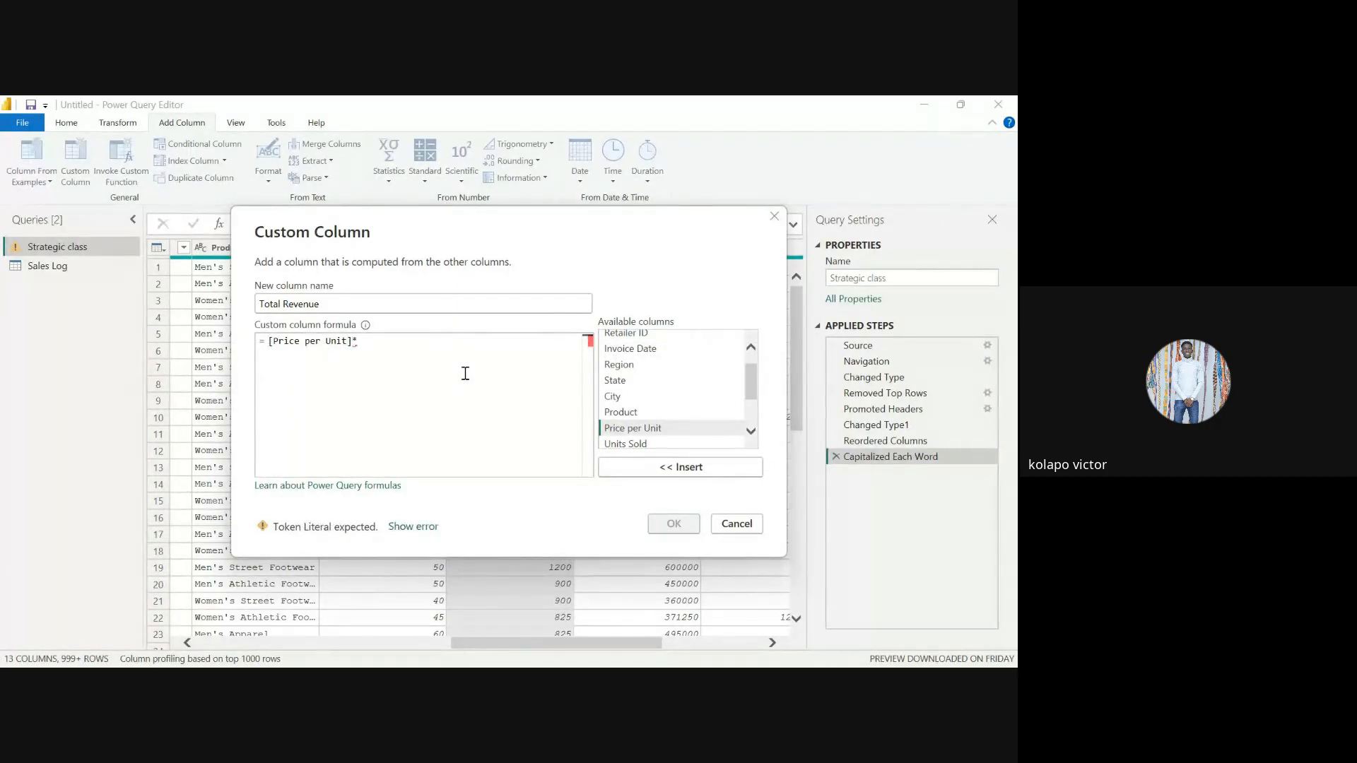
{"action": "left_click", "coordinate": [636, 444]}
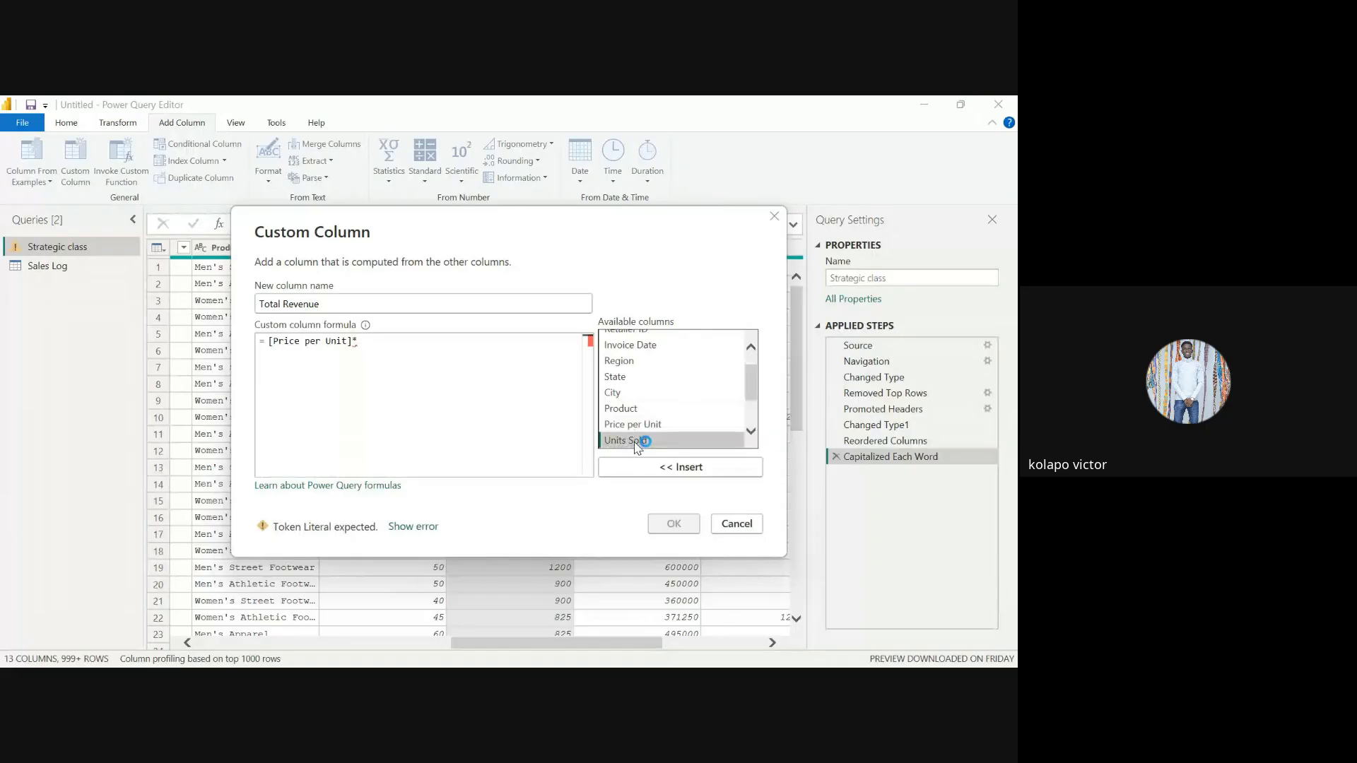
{"action": "left_click", "coordinate": [721, 469]}
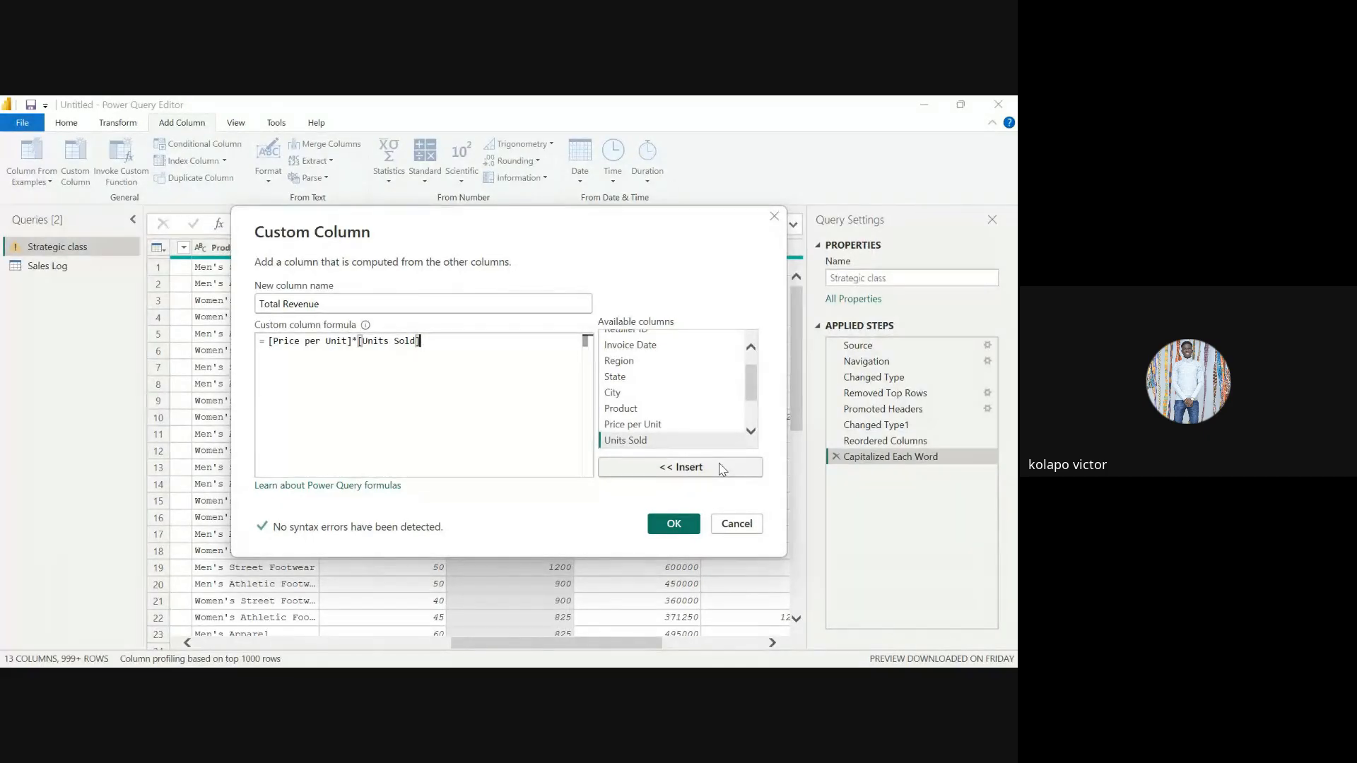
{"action": "left_click", "coordinate": [677, 524]}
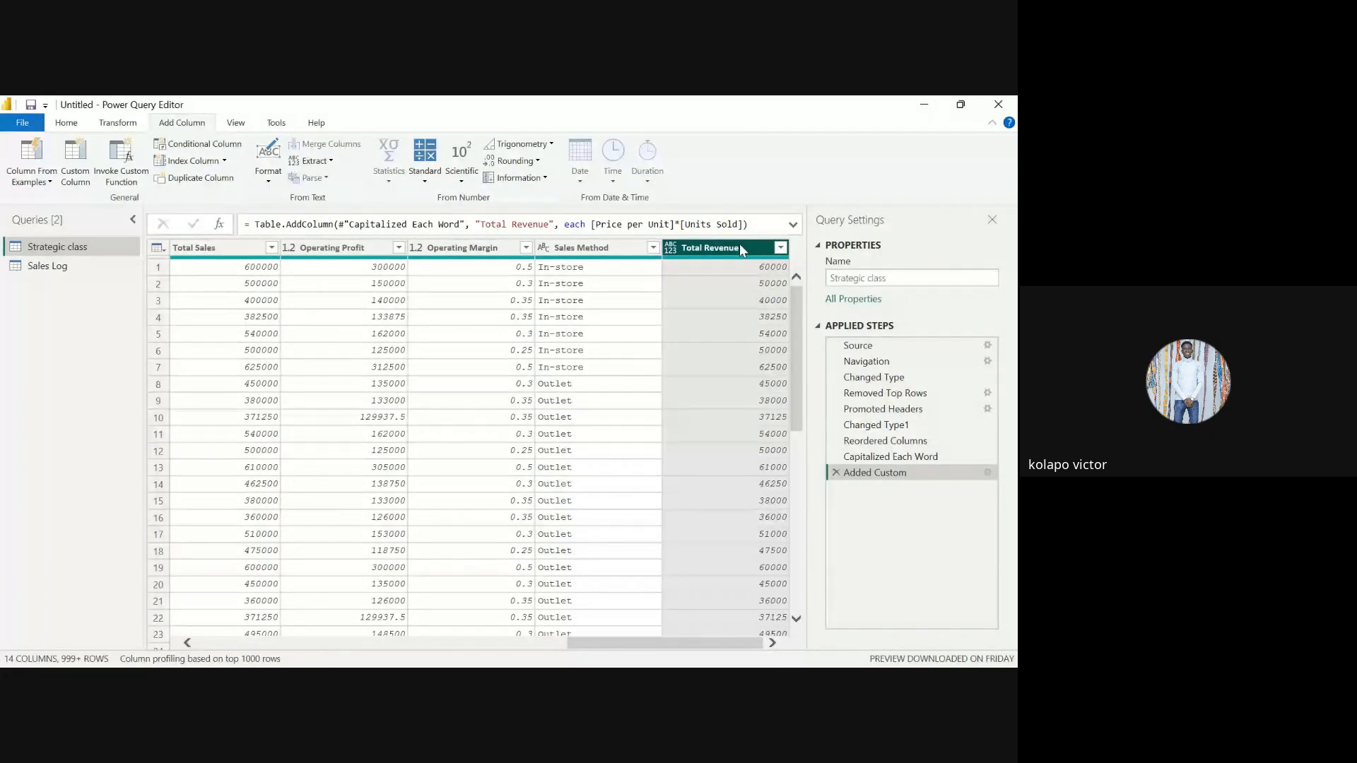
{"action": "left_click_drag", "start_coordinate": [740, 247], "coordinate": [396, 253]}
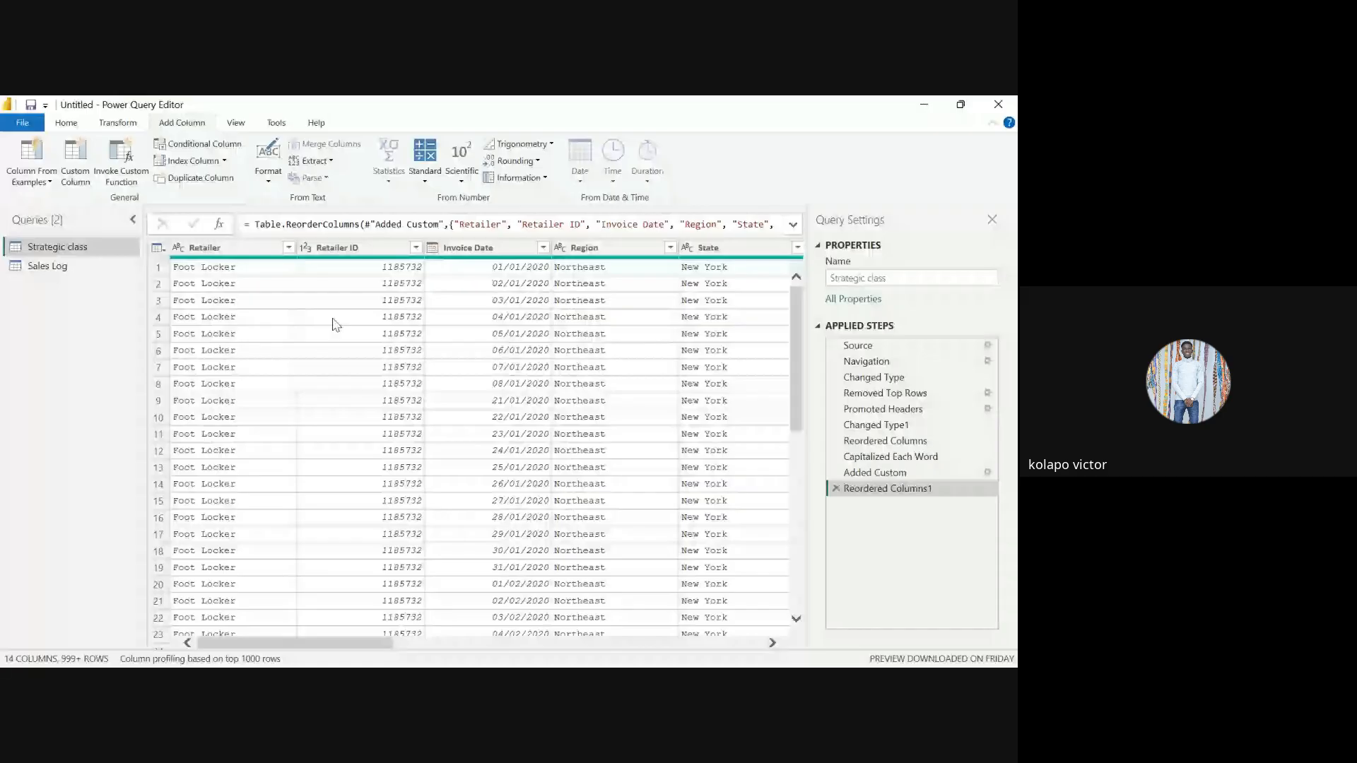
Set the data type of the Retailer and Retailer ID columns to Text
{"action": "left_click", "coordinate": [201, 247]}
{"action": "left_click", "coordinate": [177, 247]}
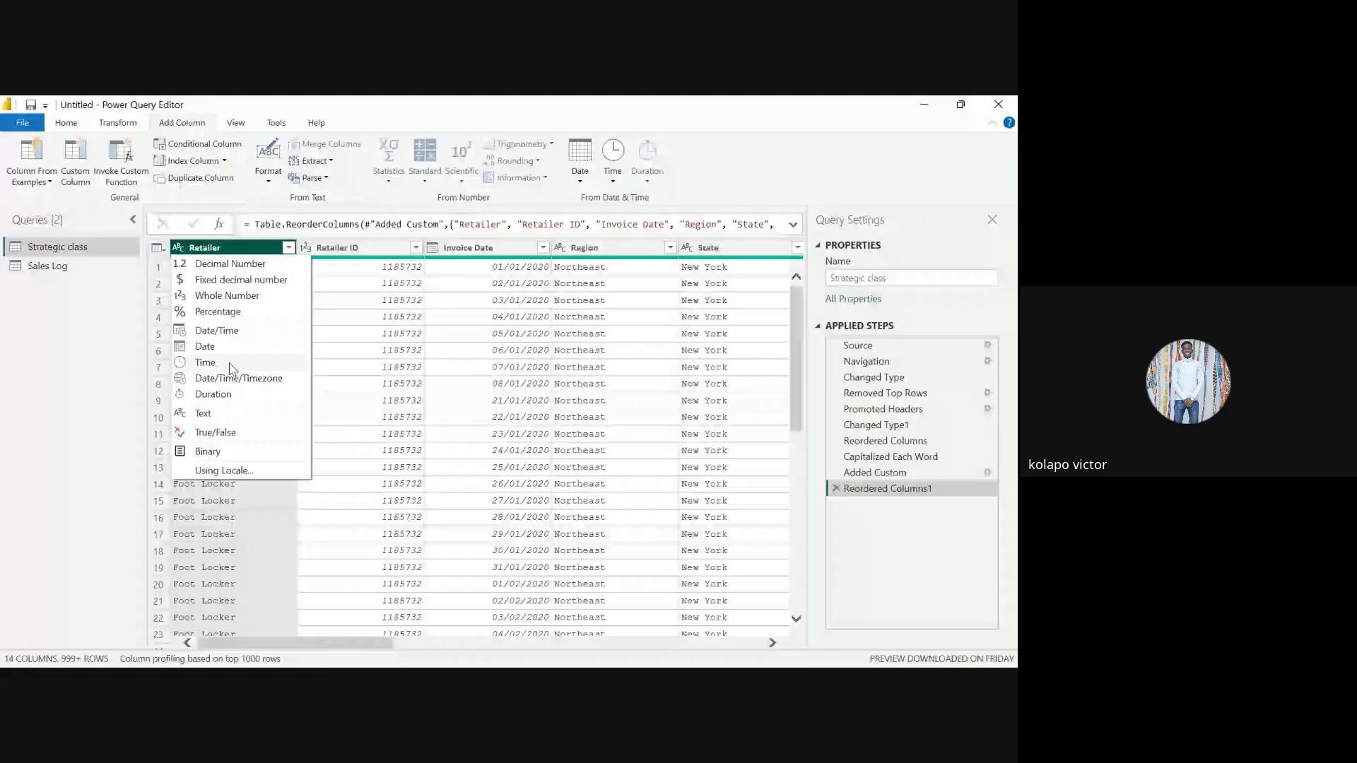
{"action": "left_click", "coordinate": [203, 413]}
{"action": "left_click", "coordinate": [369, 249]}
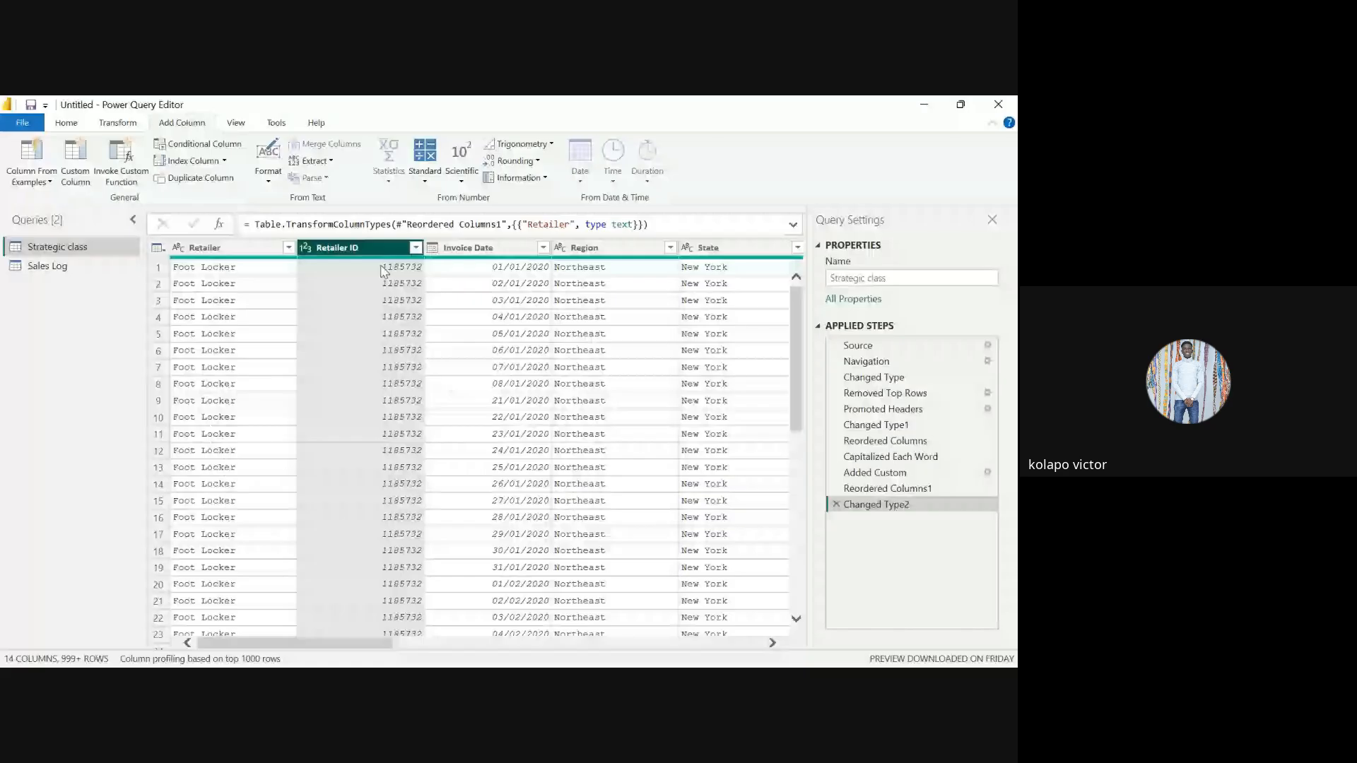
{"action": "left_click", "coordinate": [381, 271]}
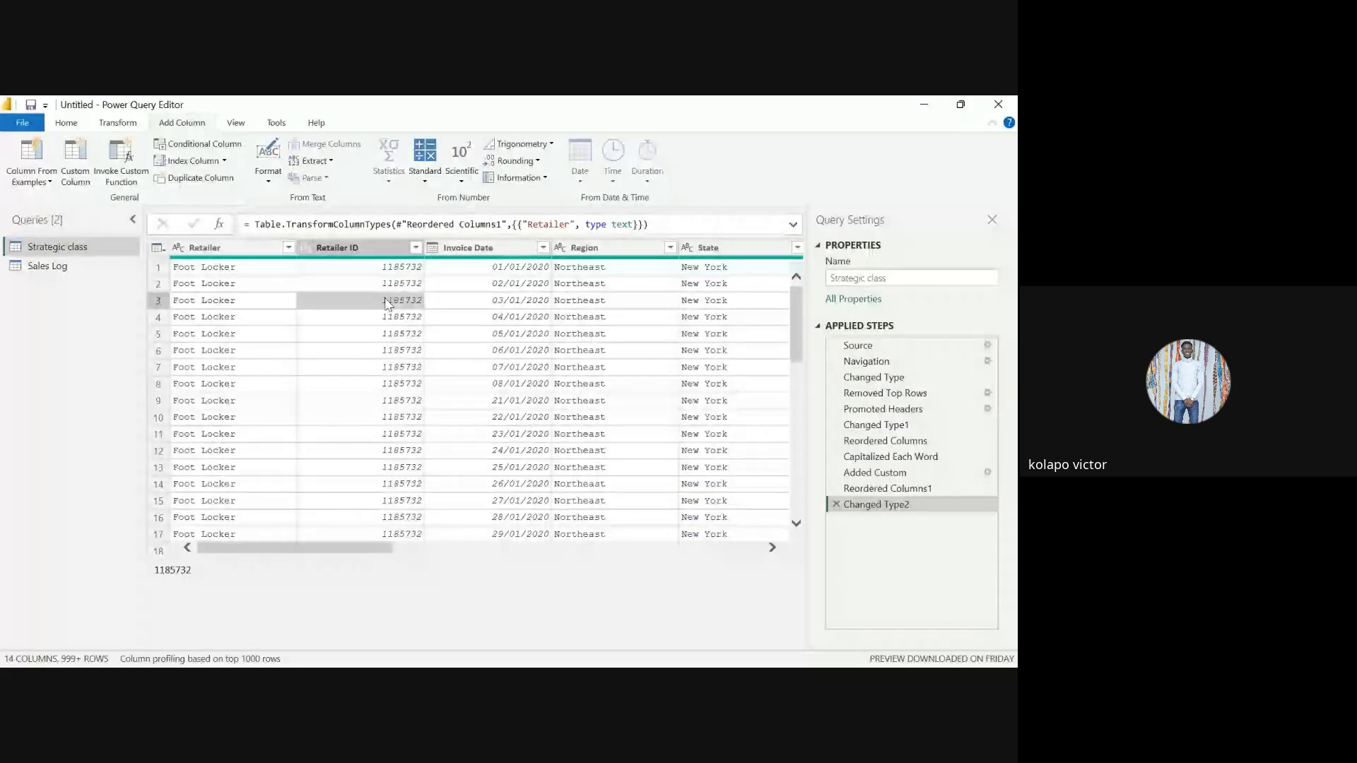
{"action": "left_click", "coordinate": [305, 247]}
{"action": "left_click", "coordinate": [344, 415]}
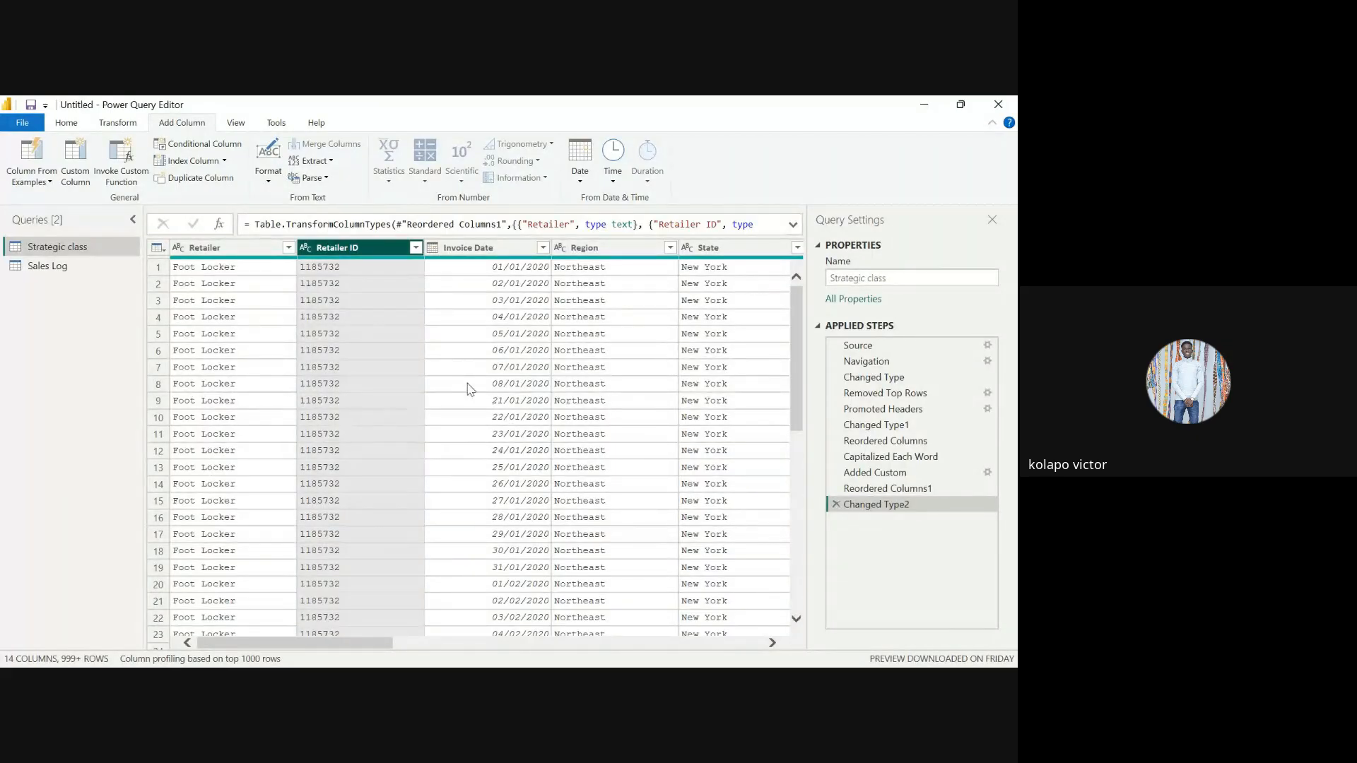
Set the Price per Unit column's data type to Decimal Number
{"action": "scroll", "coordinate": [456, 271], "scroll_direction": "right", "scroll_amount": 2}
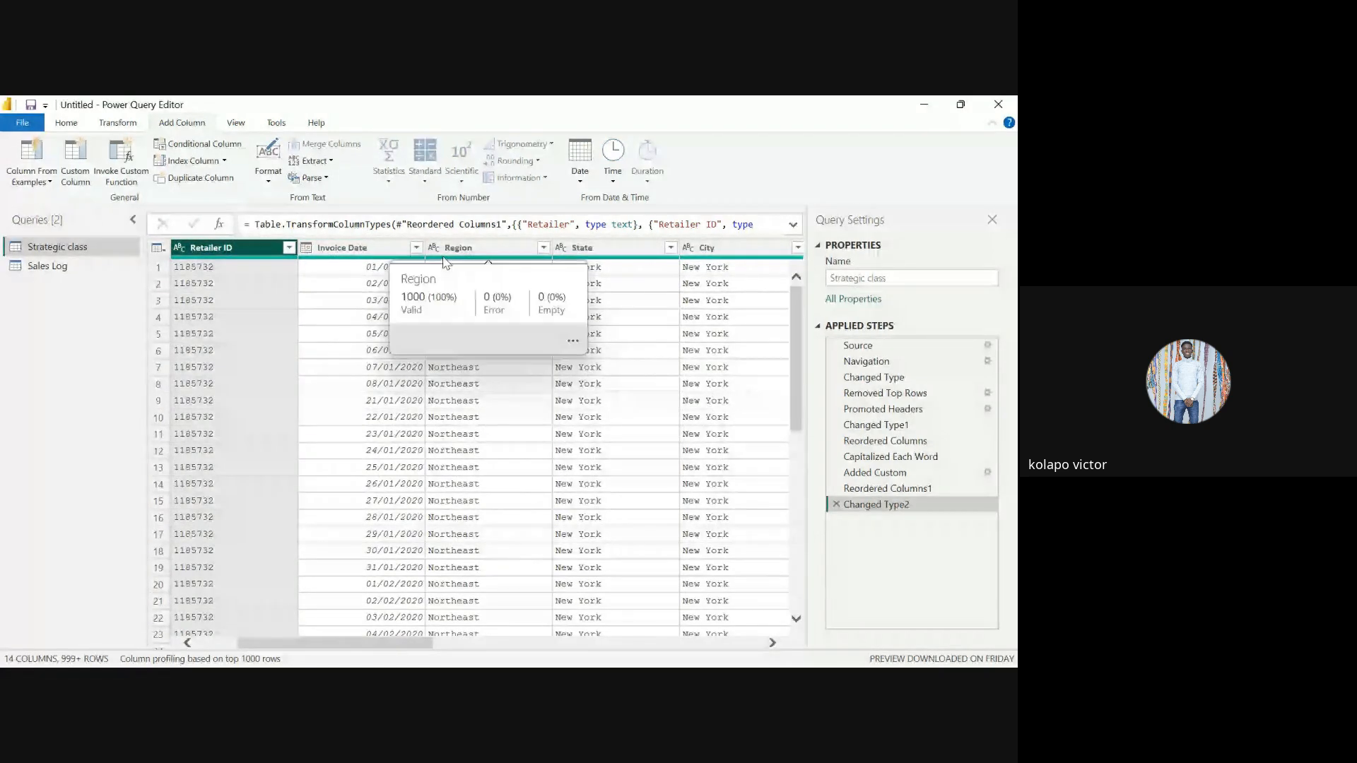
{"action": "scroll", "coordinate": [407, 352], "scroll_direction": "right", "scroll_amount": 3}
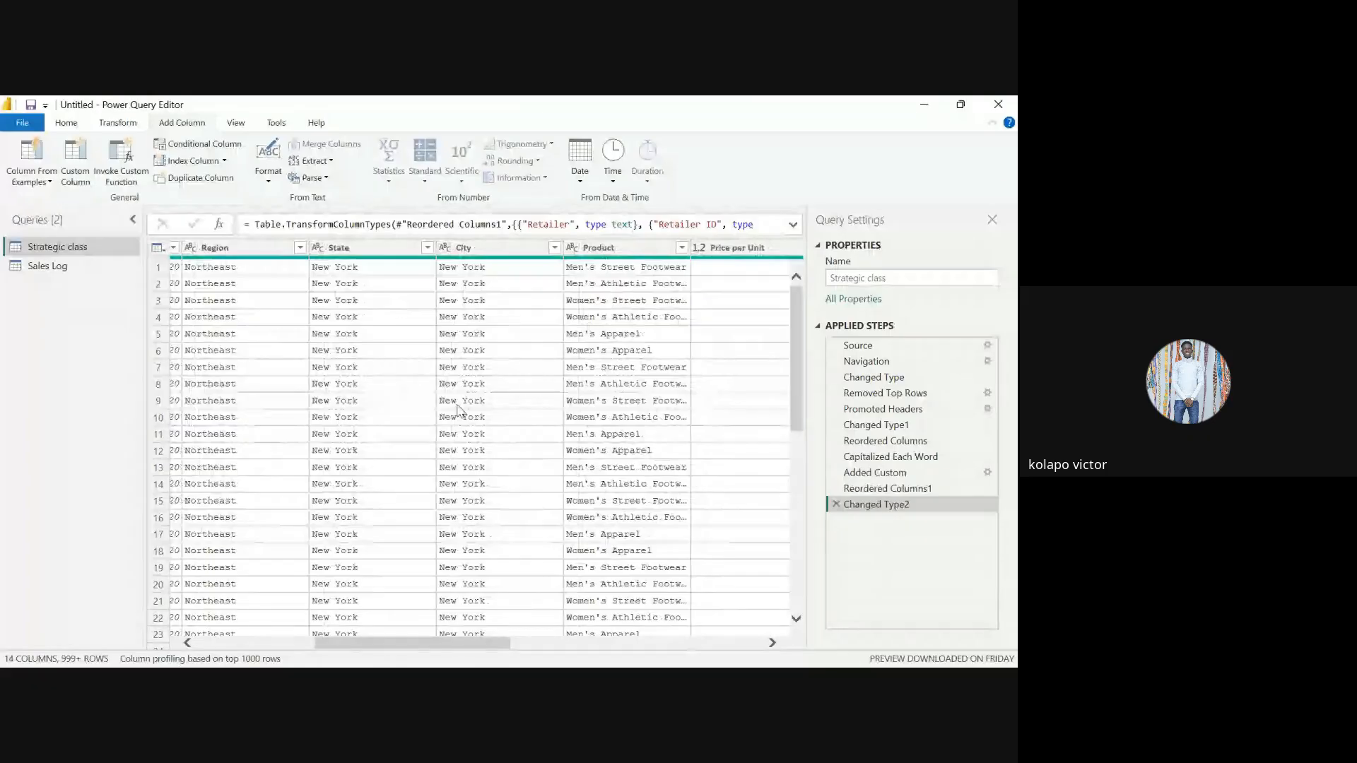
{"action": "scroll", "coordinate": [523, 370], "scroll_direction": "right", "scroll_amount": 2}
{"action": "scroll", "coordinate": [455, 393], "scroll_direction": "down", "scroll_amount": 2}
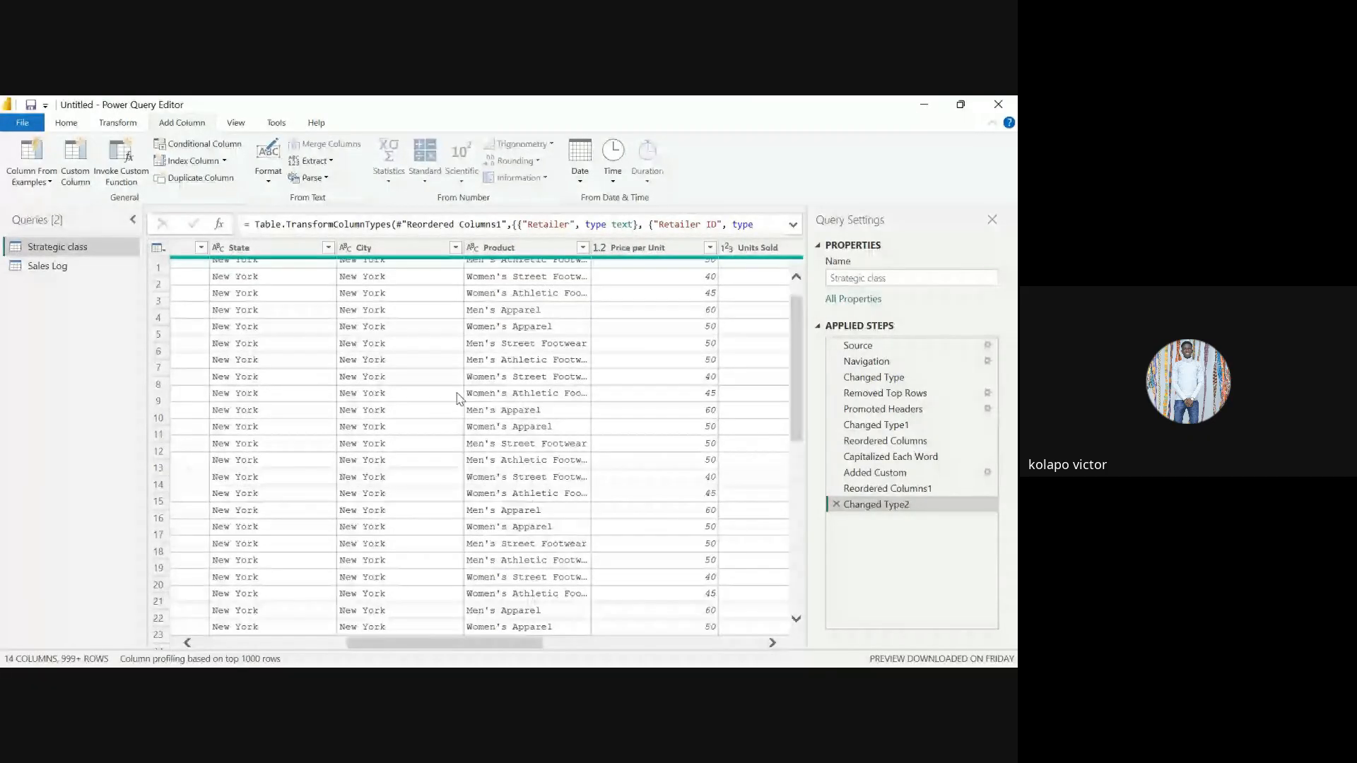
{"action": "scroll", "coordinate": [460, 397], "scroll_direction": "right", "scroll_amount": 2}
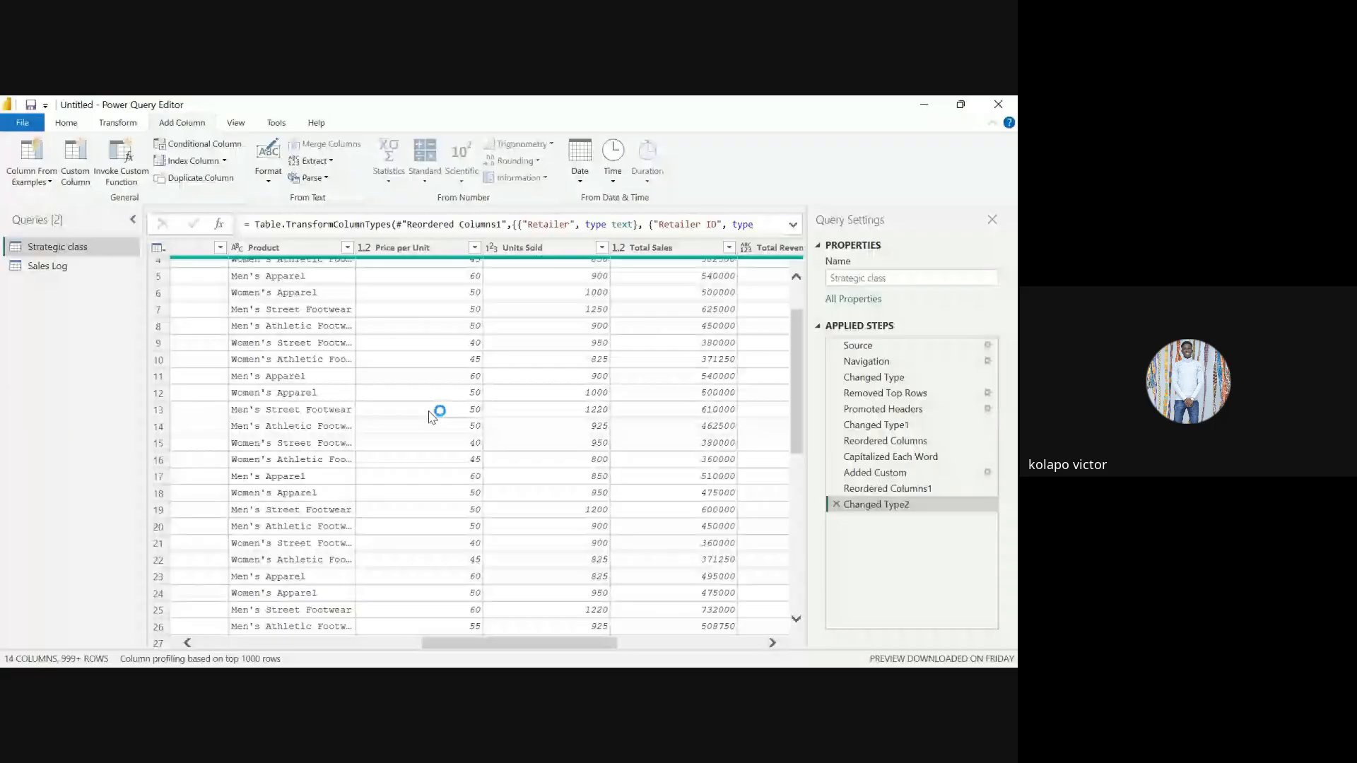
{"action": "left_click", "coordinate": [364, 247]}
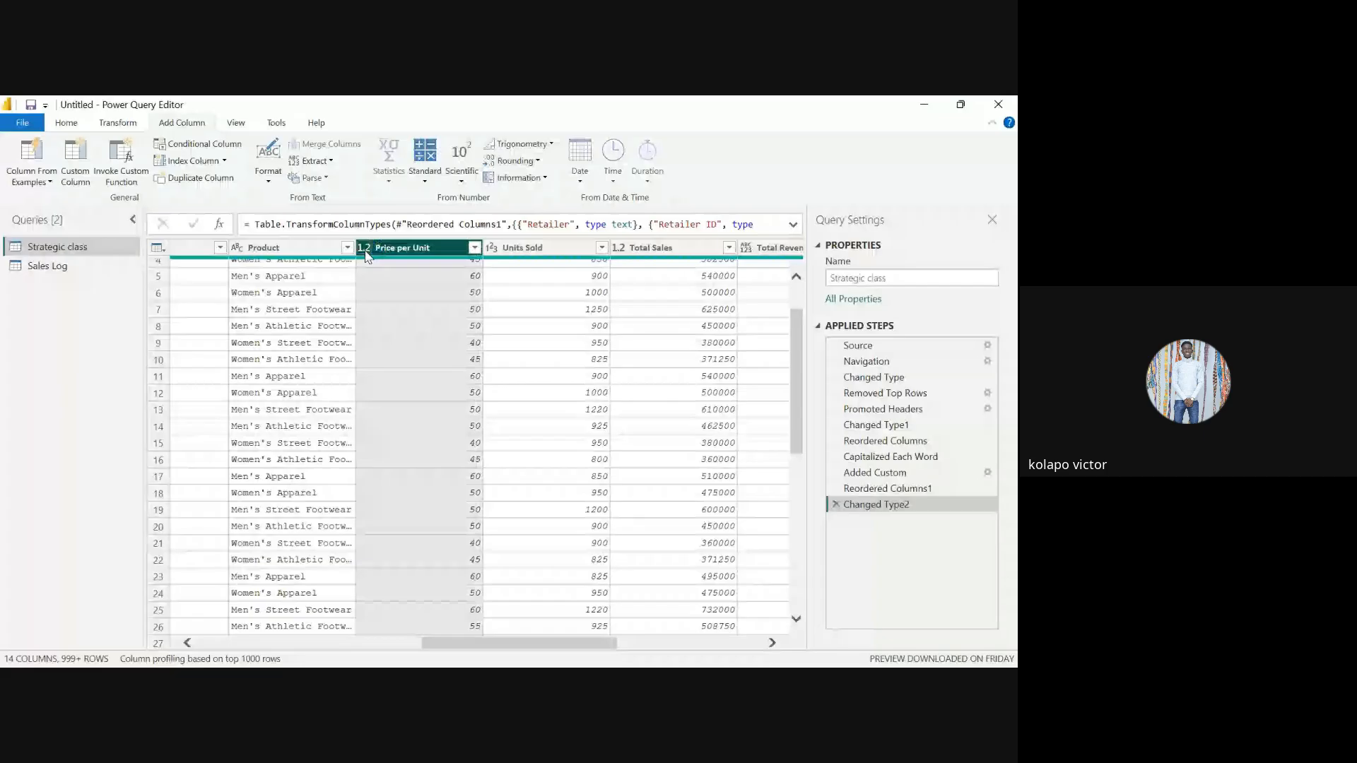
{"action": "left_click", "coordinate": [417, 577]}
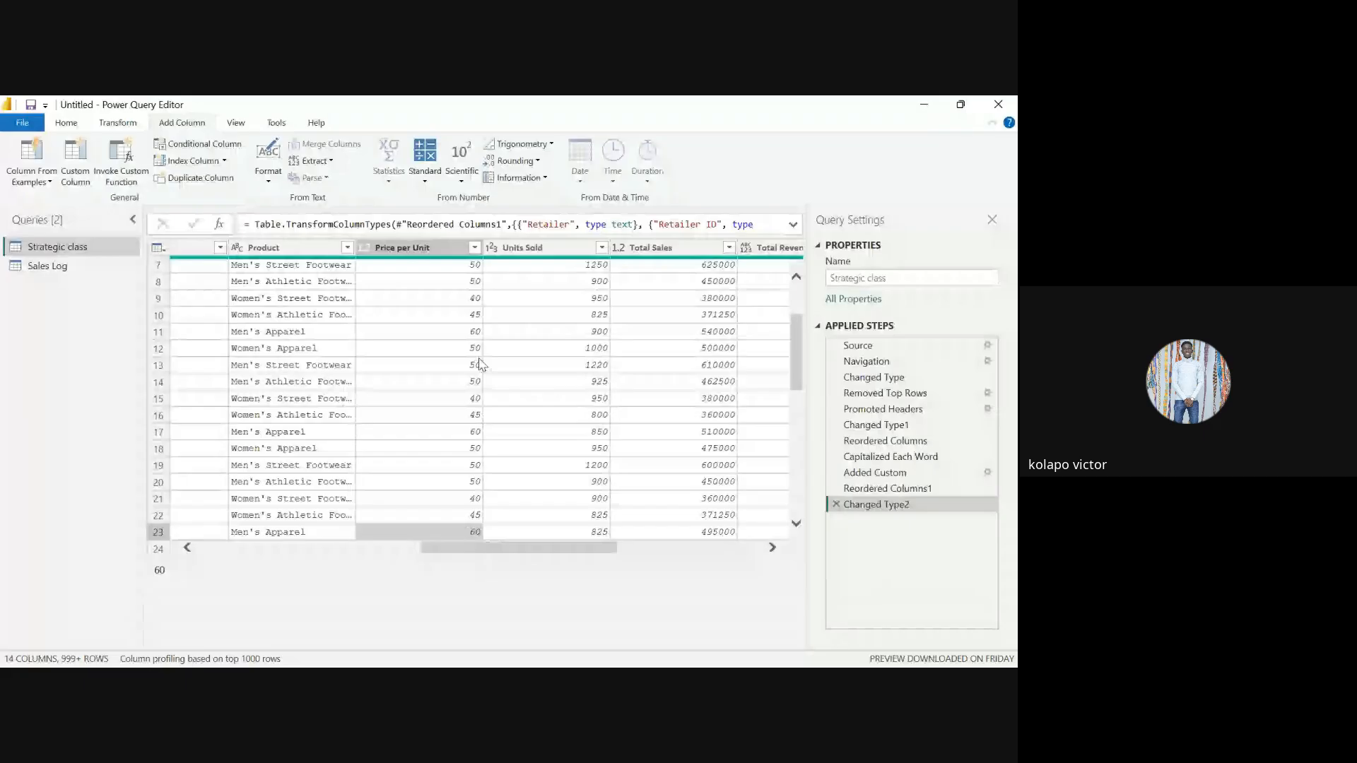
{"action": "left_click", "coordinate": [363, 249]}
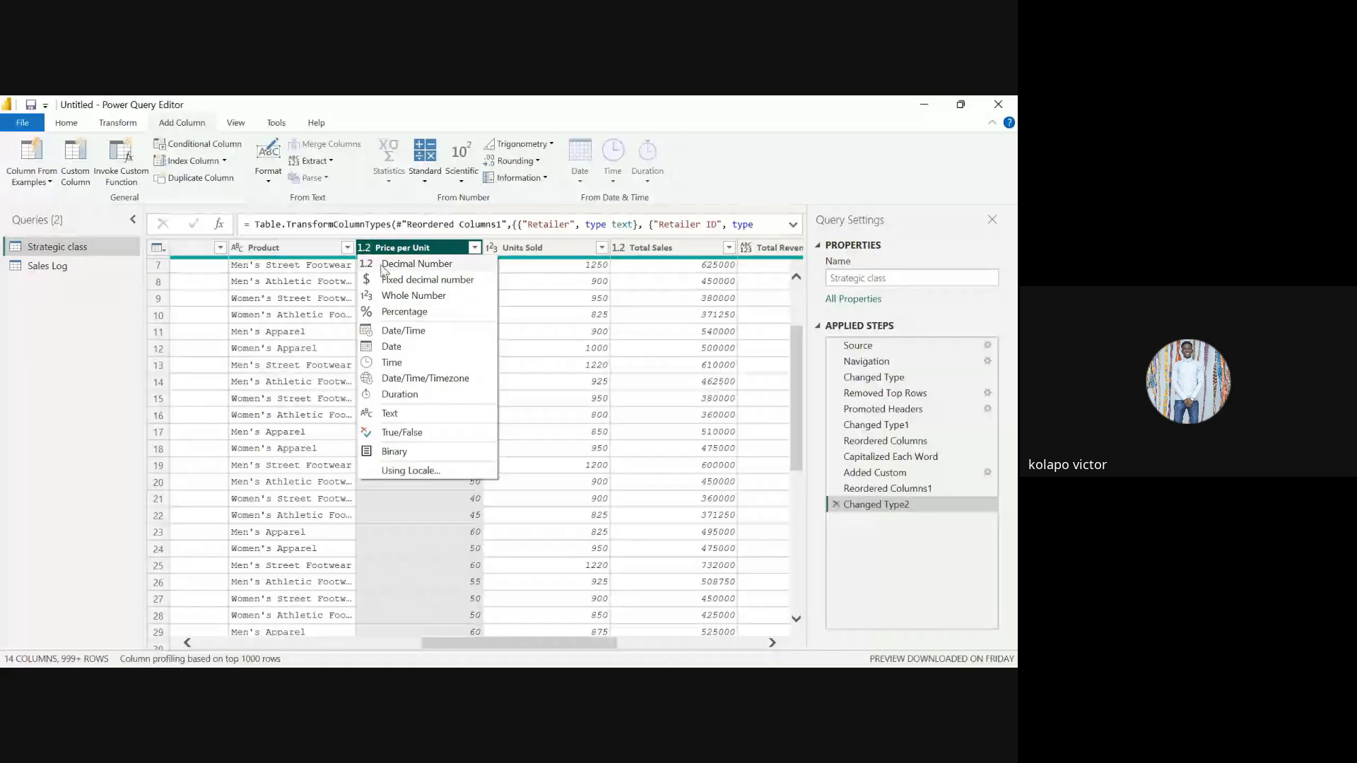
{"action": "left_click", "coordinate": [380, 265]}
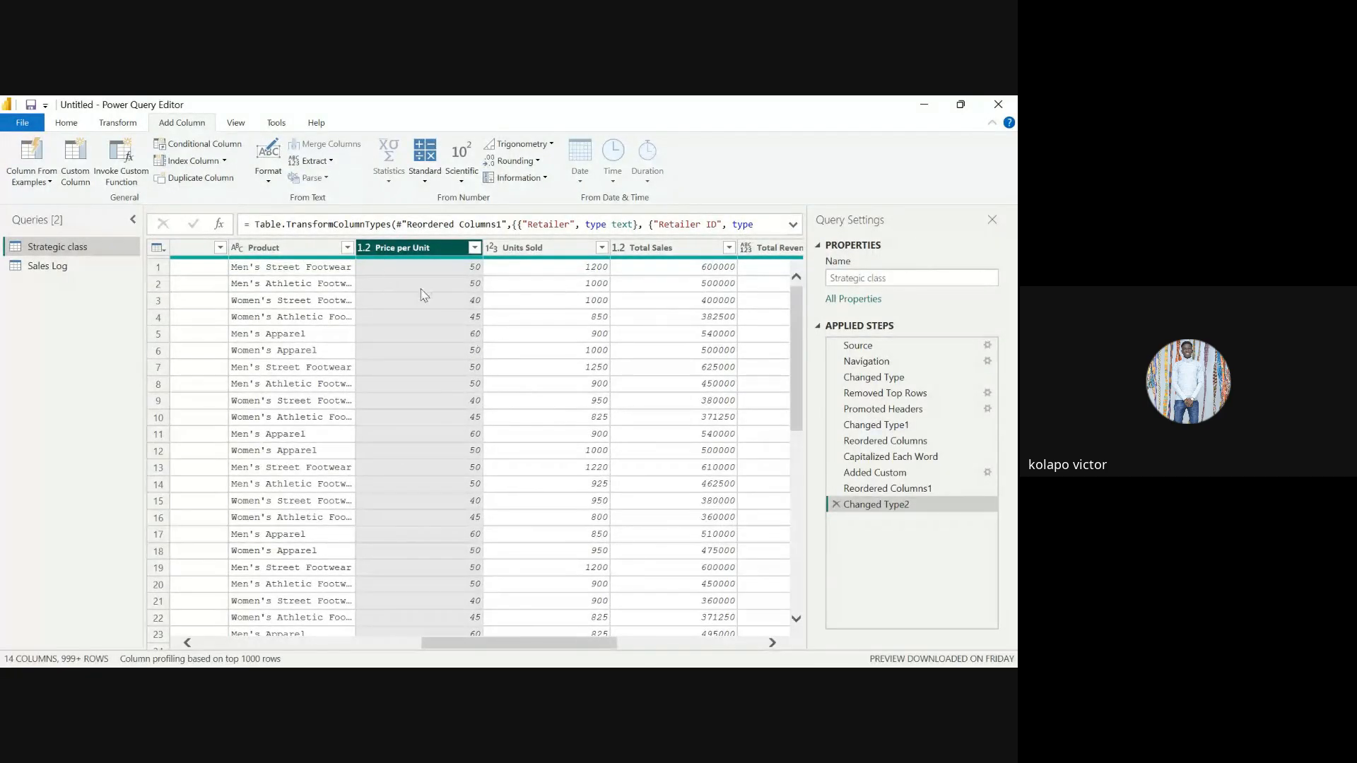
Convert the Price per Unit column to Fixed decimal number, adding the conversion as a new step
{"action": "left_click", "coordinate": [364, 251]}
{"action": "left_click", "coordinate": [395, 277]}
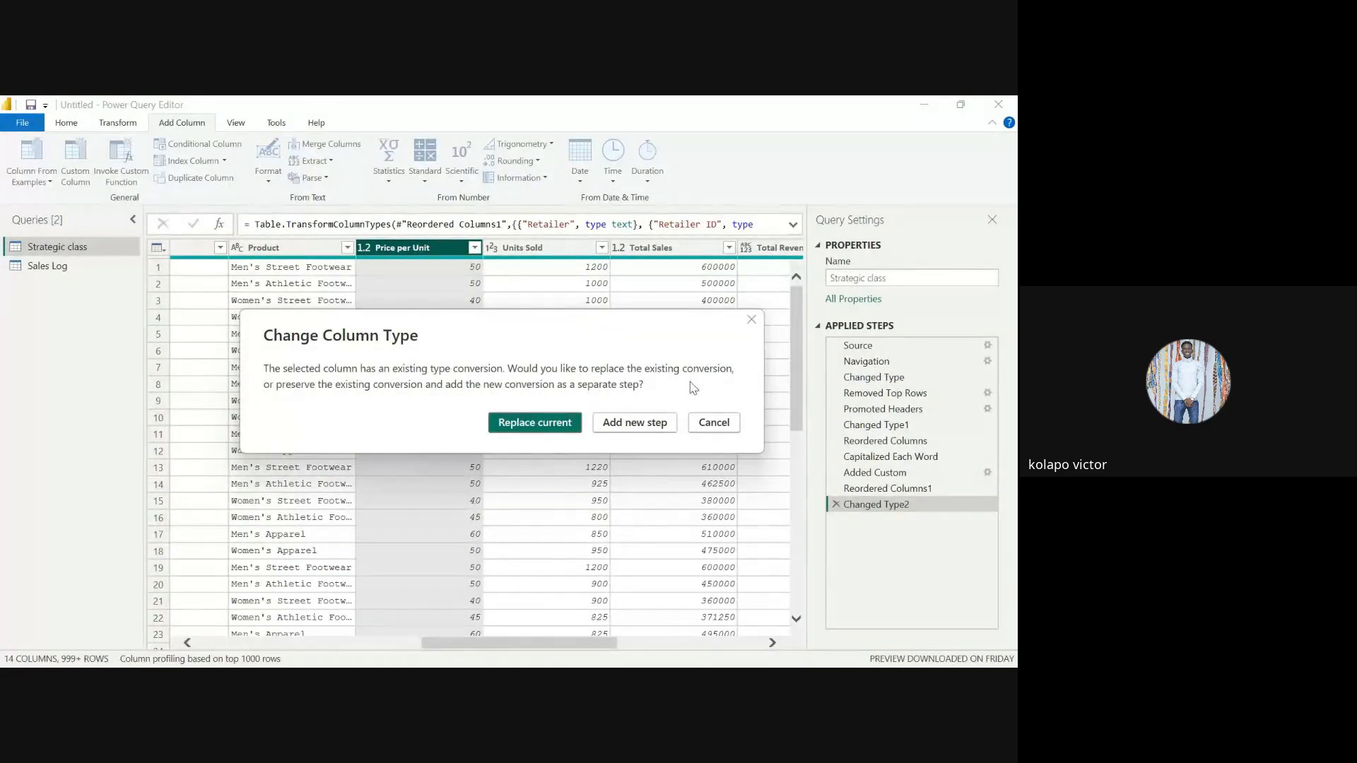
{"action": "left_click", "coordinate": [650, 424]}
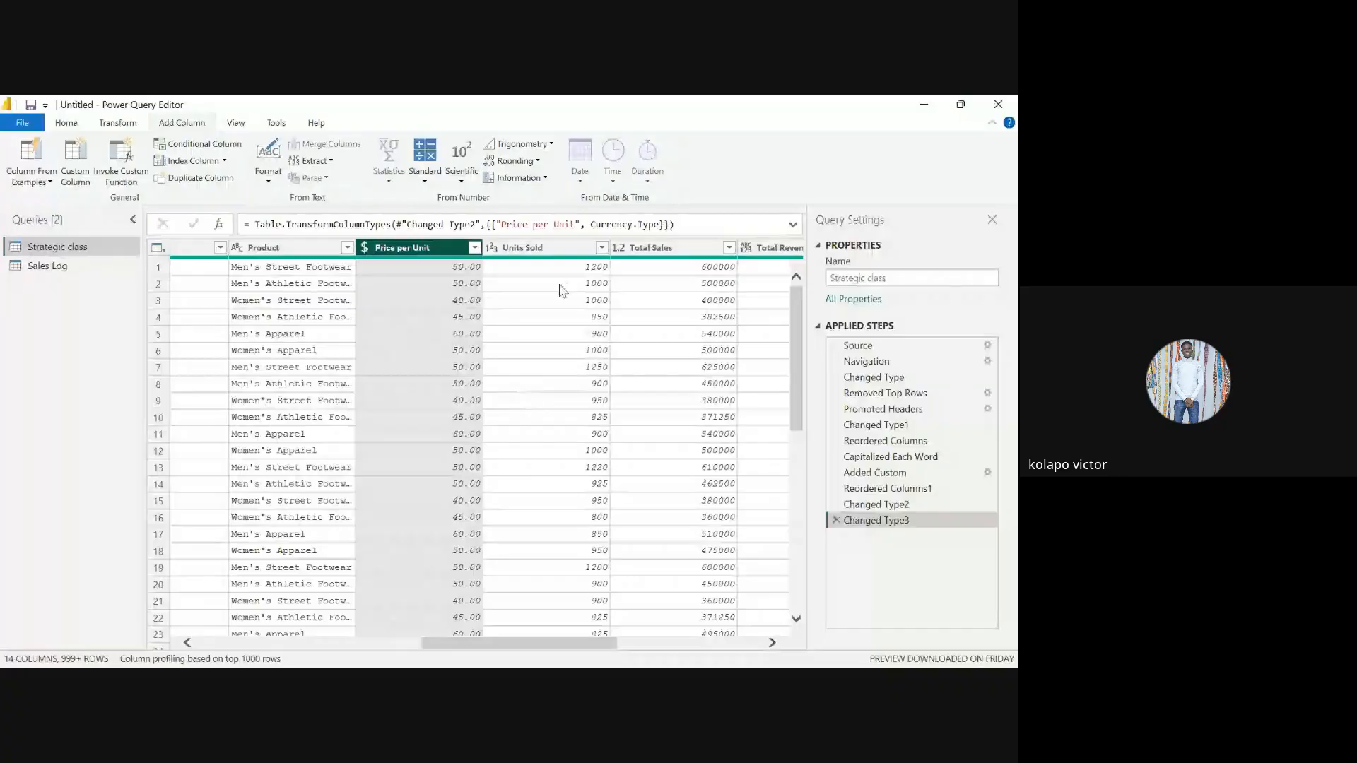
Set the Total Sales and Total Revenue columns to the Fixed decimal number type
{"action": "left_click", "coordinate": [521, 246]}
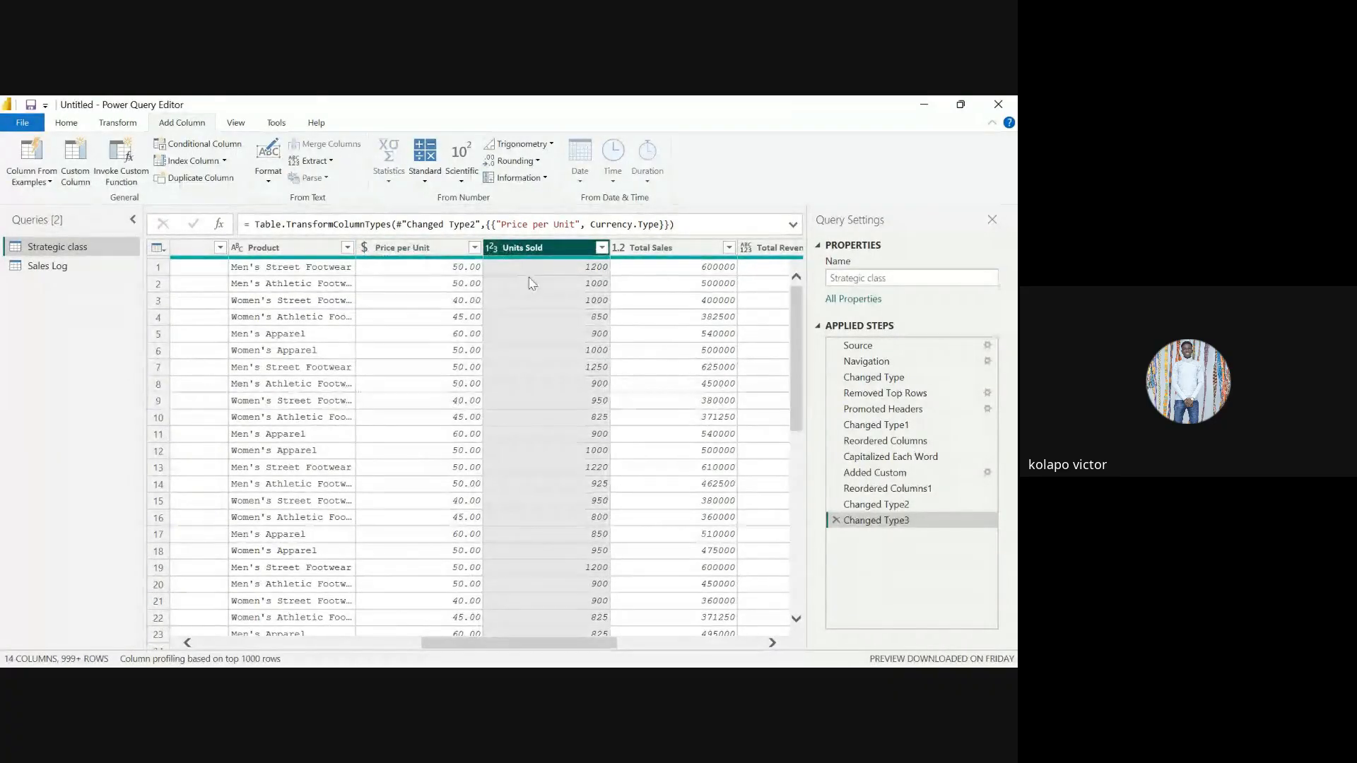
{"action": "left_click", "coordinate": [388, 247]}
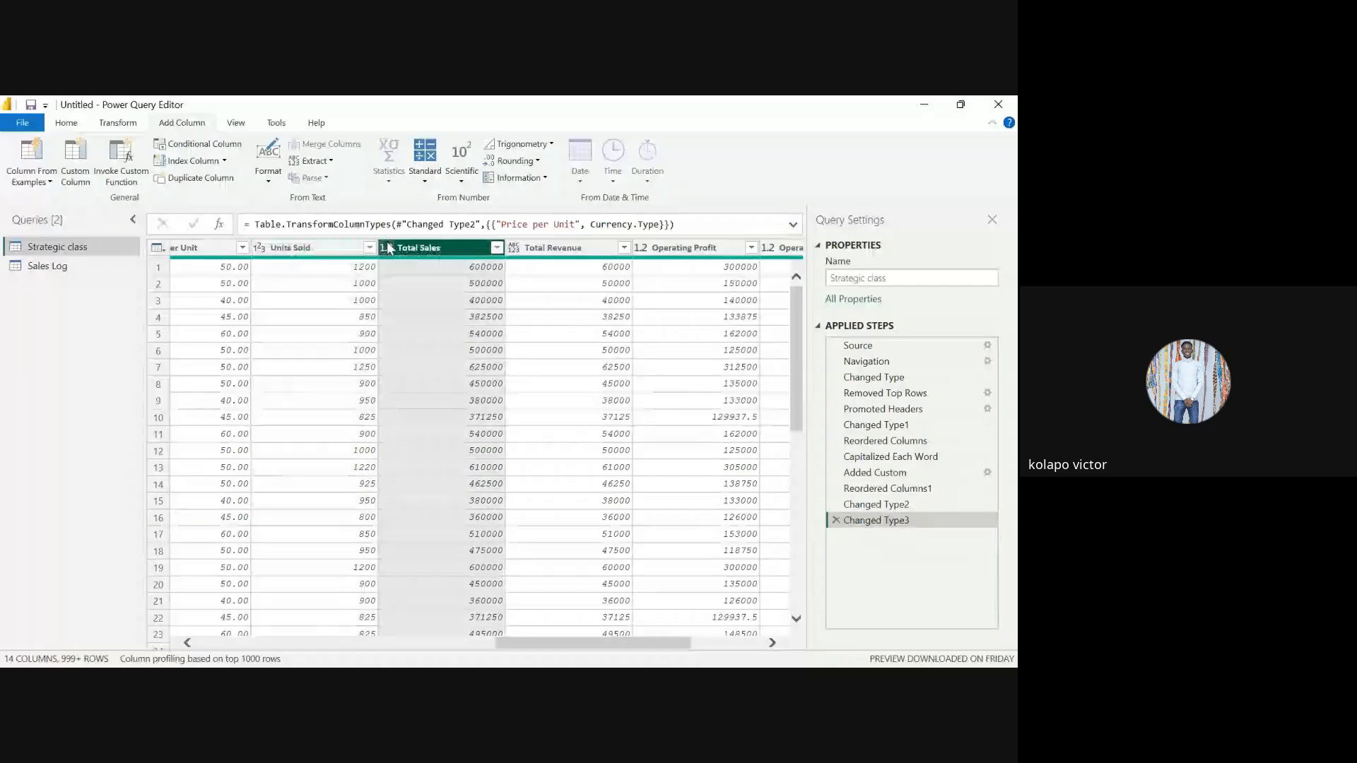
{"action": "left_click", "coordinate": [507, 280]}
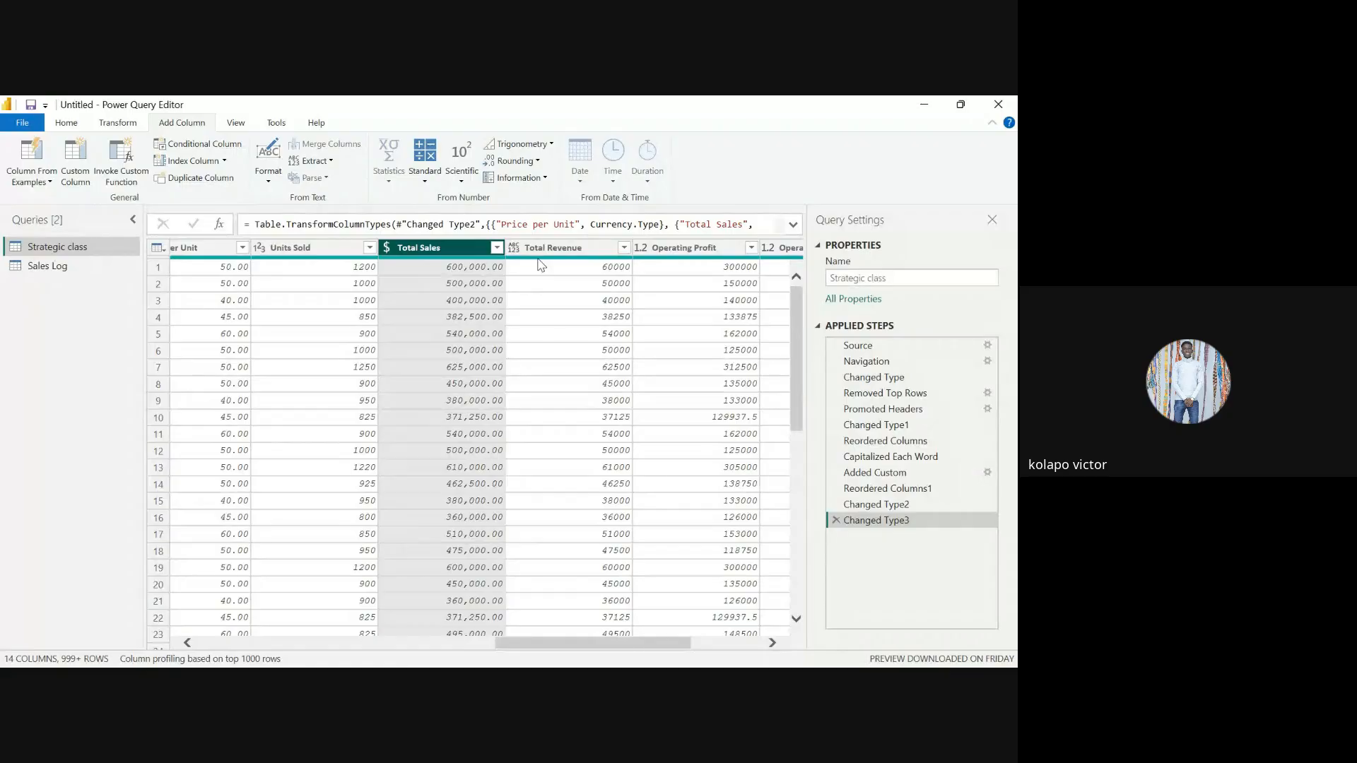
{"action": "left_click", "coordinate": [513, 249]}
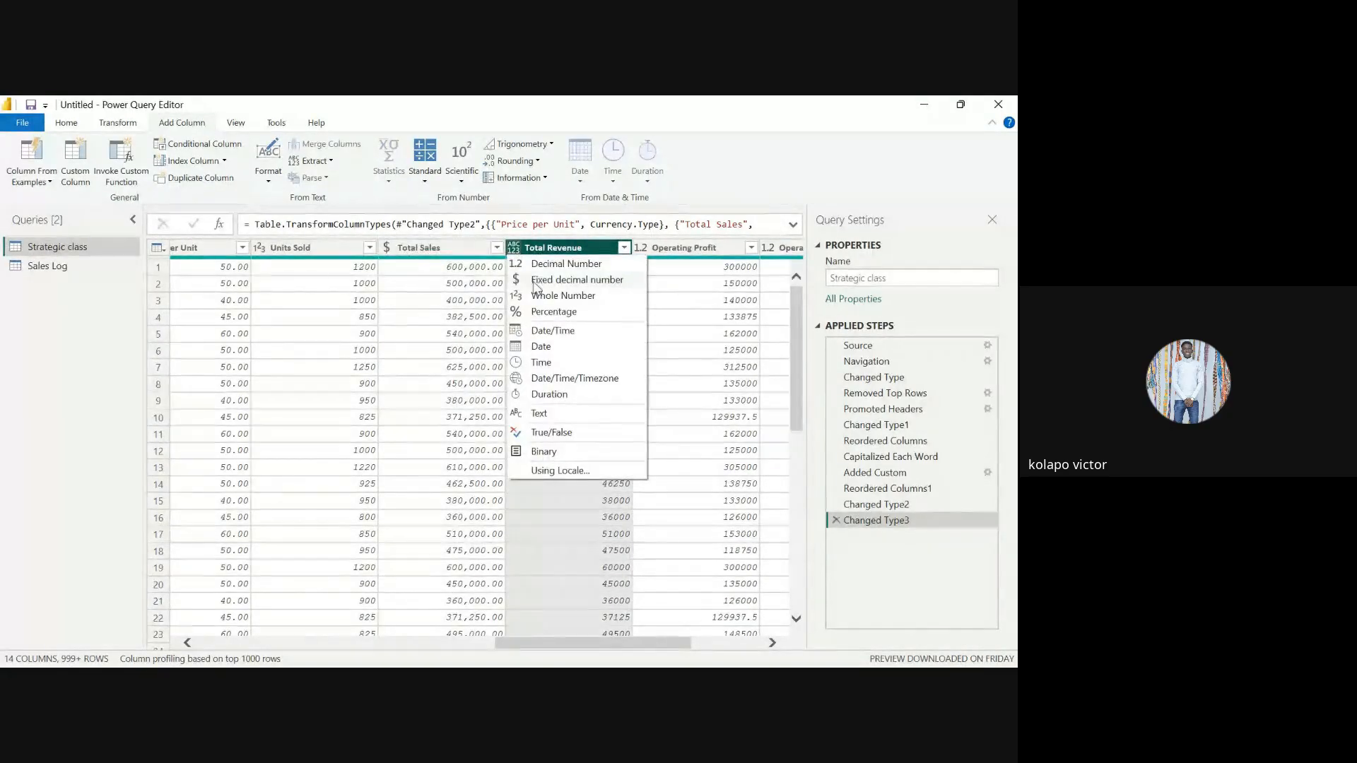
{"action": "left_click", "coordinate": [536, 283]}
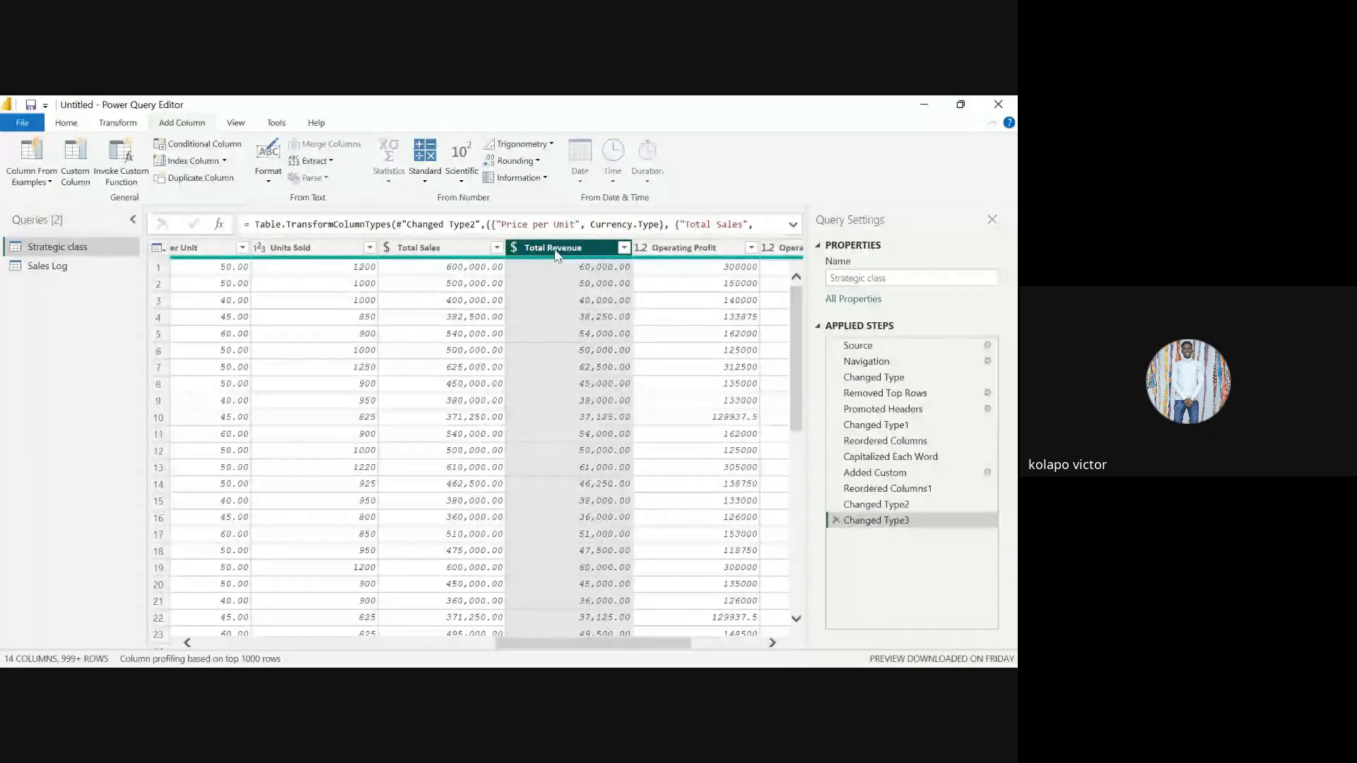
Compare the Total Sales and Total Revenue values row by row, including rows 2, 3 and 10
{"action": "left_click", "coordinate": [468, 250]}
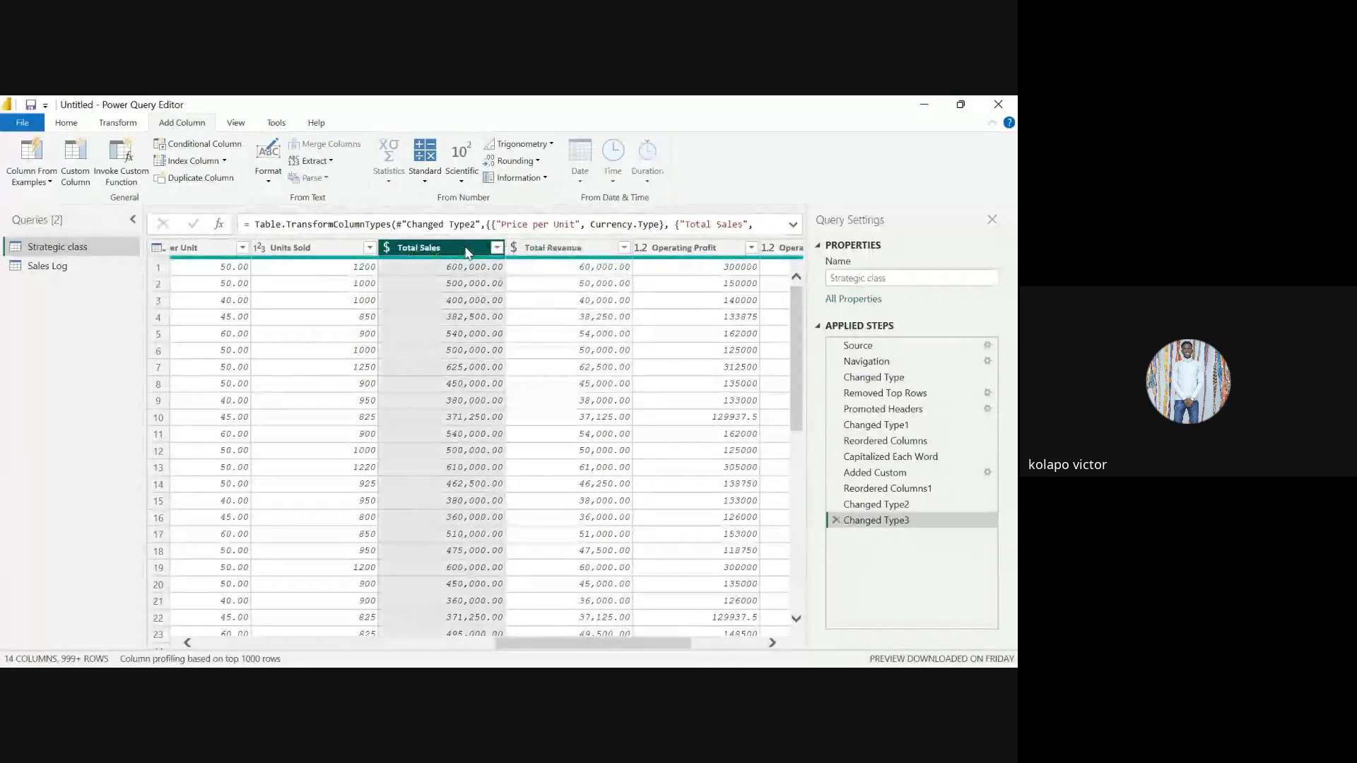
{"action": "left_click", "coordinate": [562, 254]}
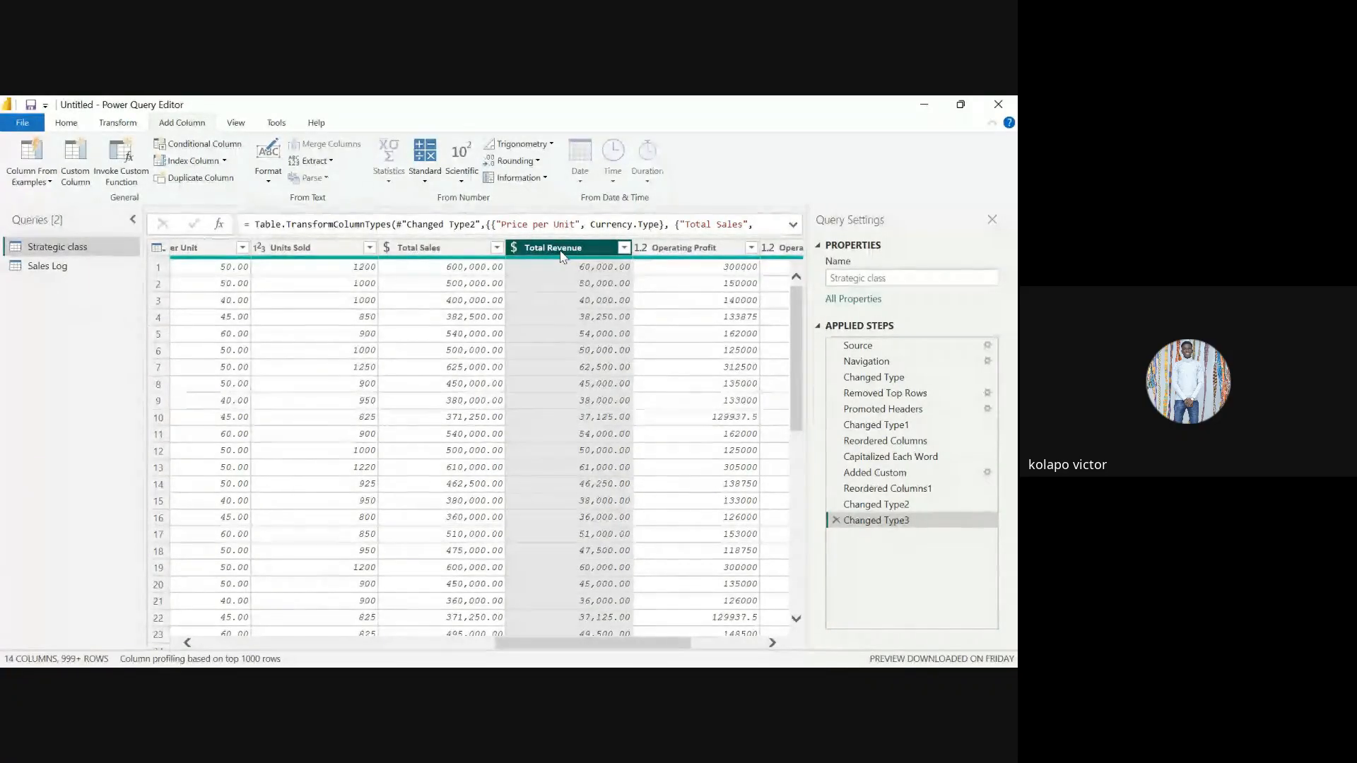
{"action": "left_click", "coordinate": [403, 282]}
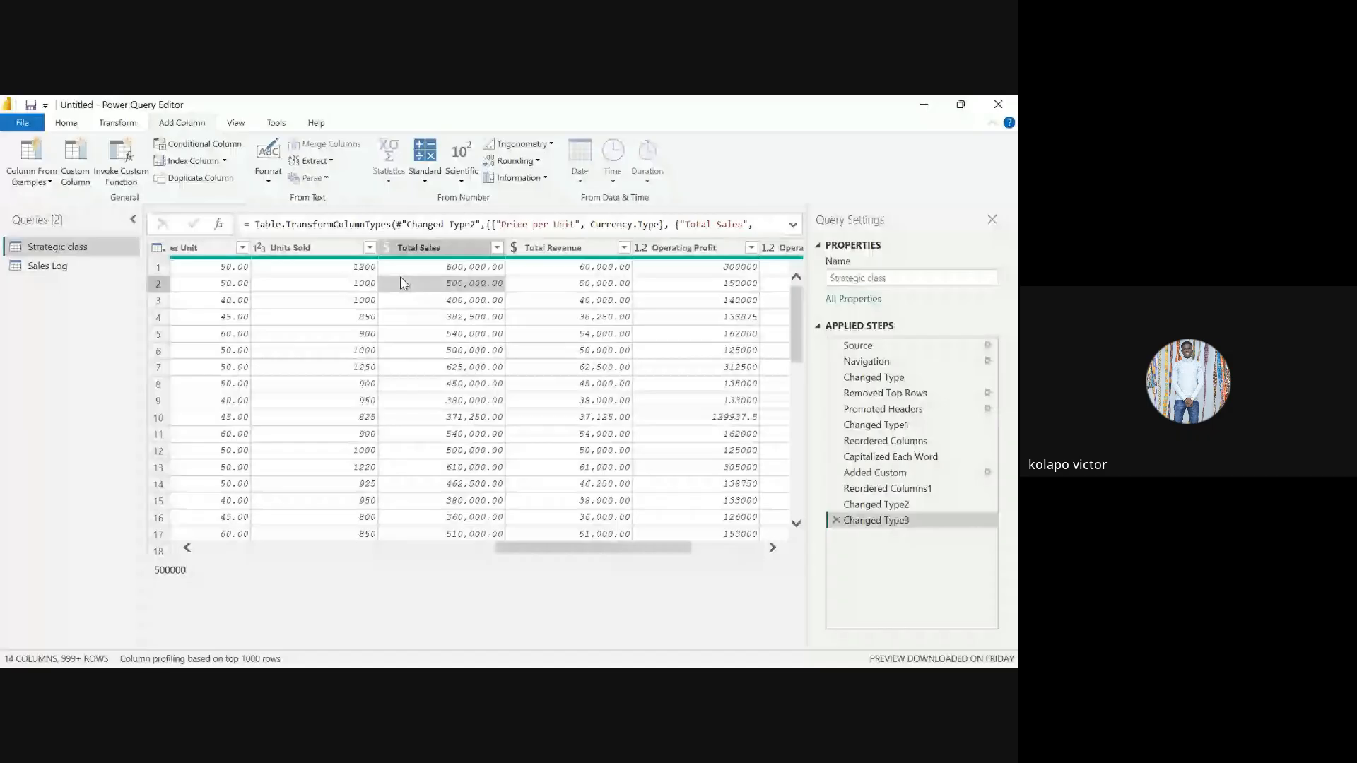
{"action": "left_click", "coordinate": [585, 269]}
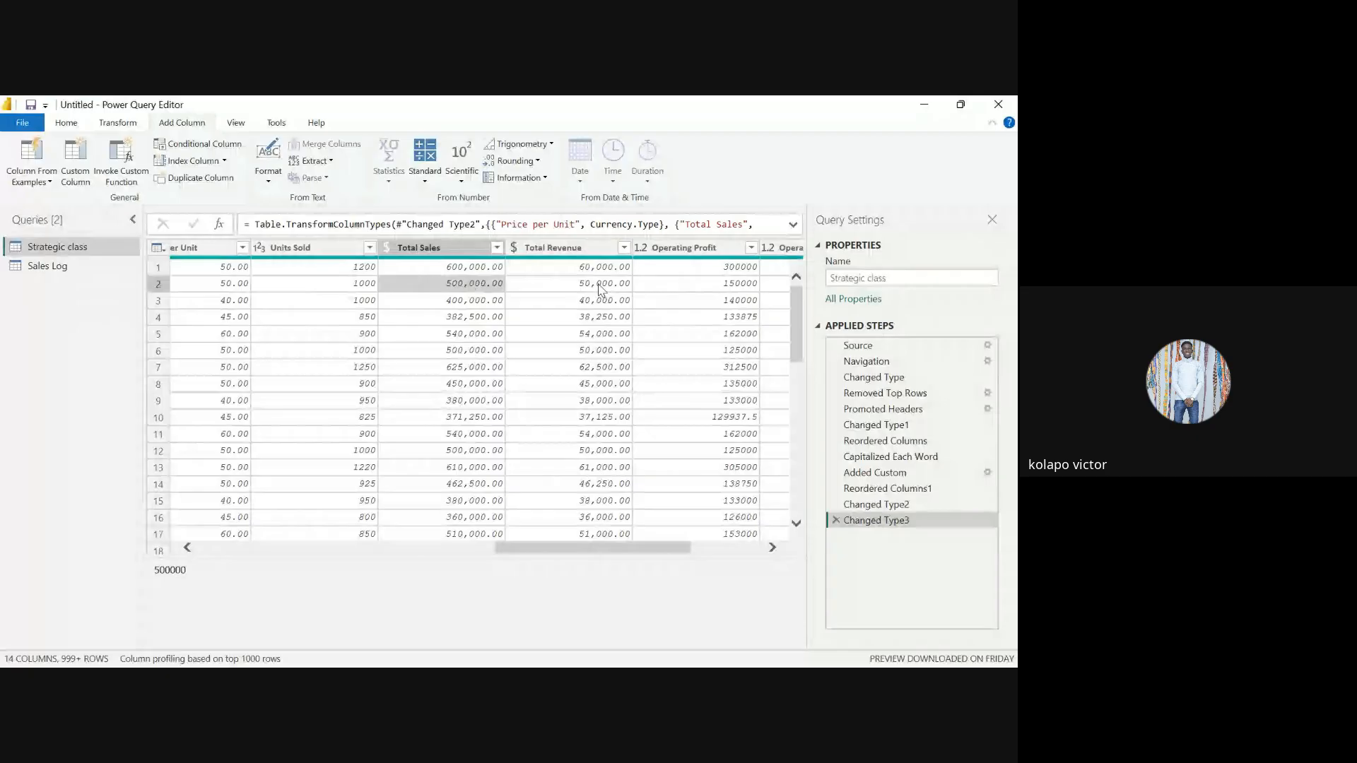
{"action": "left_click", "coordinate": [458, 302]}
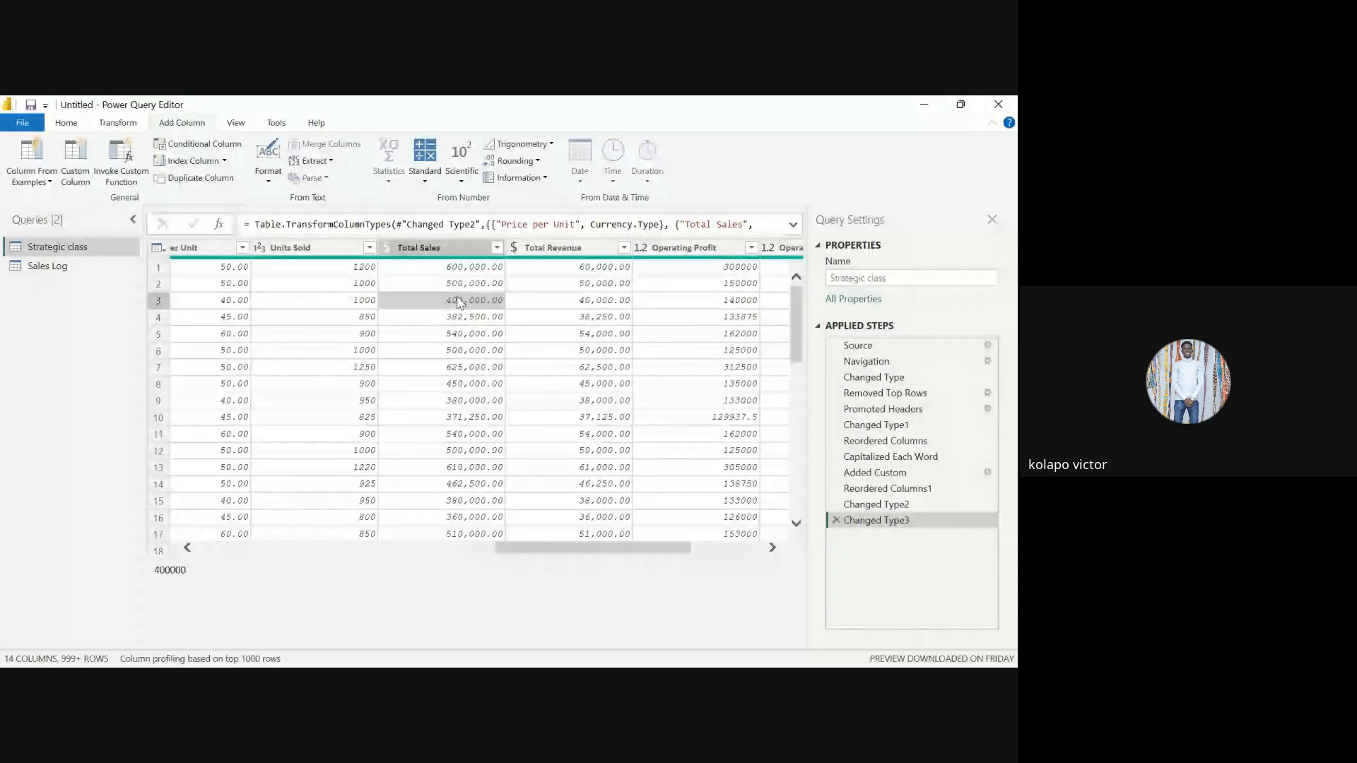
{"action": "left_click", "coordinate": [579, 303]}
{"action": "left_click", "coordinate": [459, 419]}
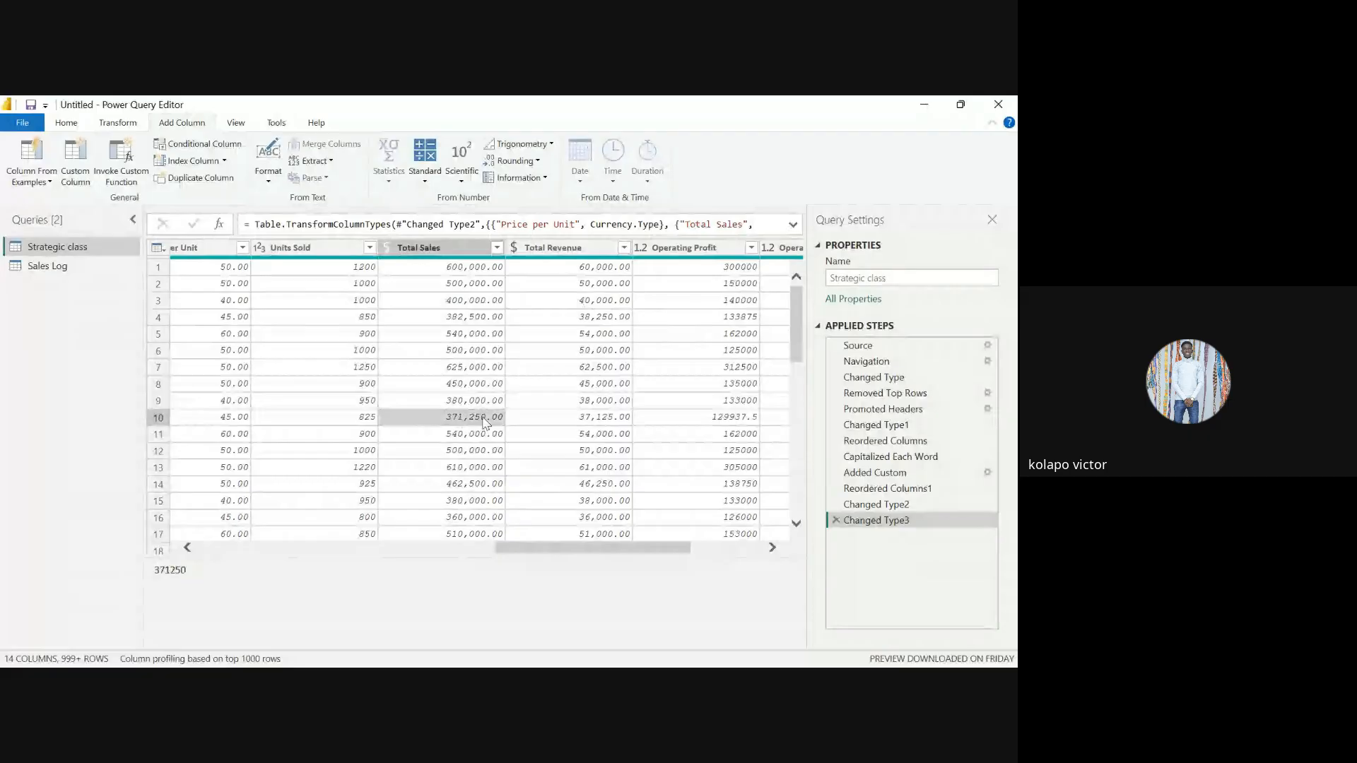
{"action": "left_click", "coordinate": [590, 424]}
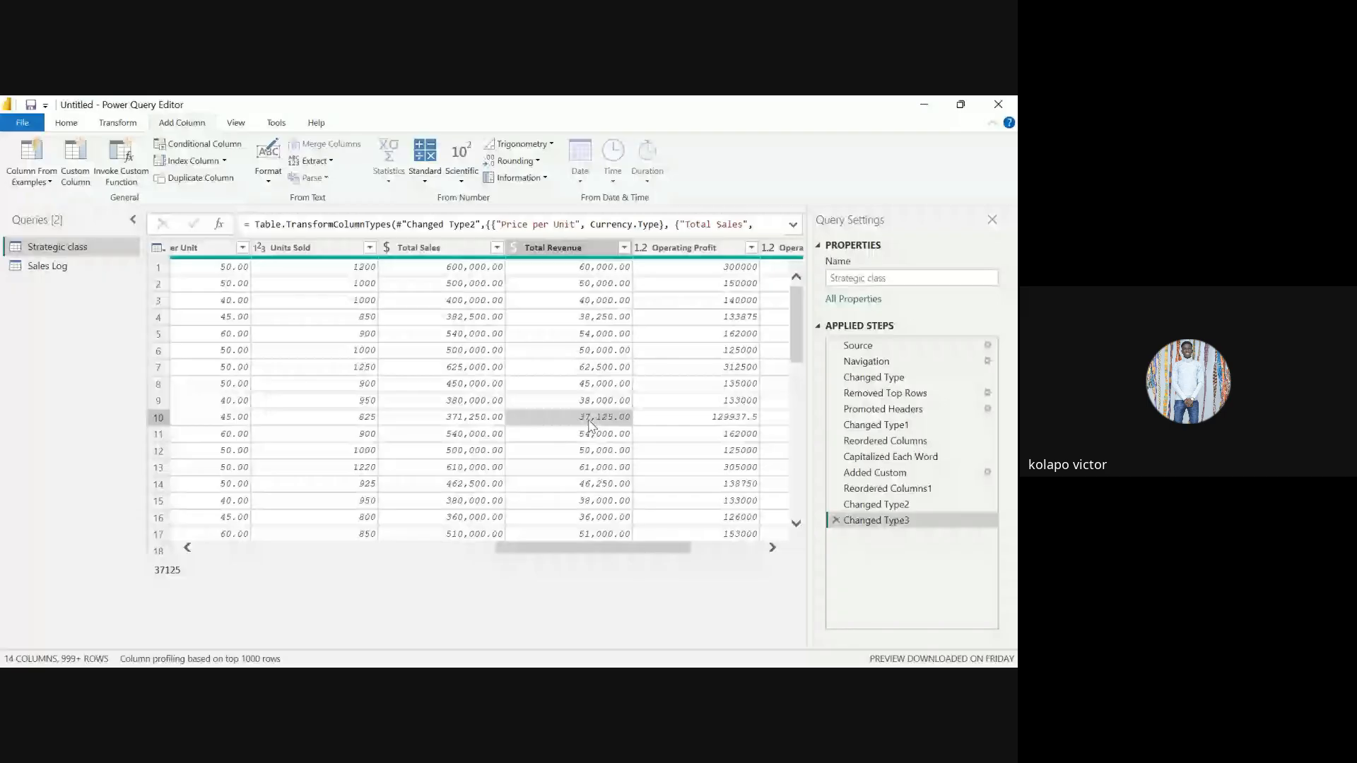
{"action": "left_click", "coordinate": [438, 249]}
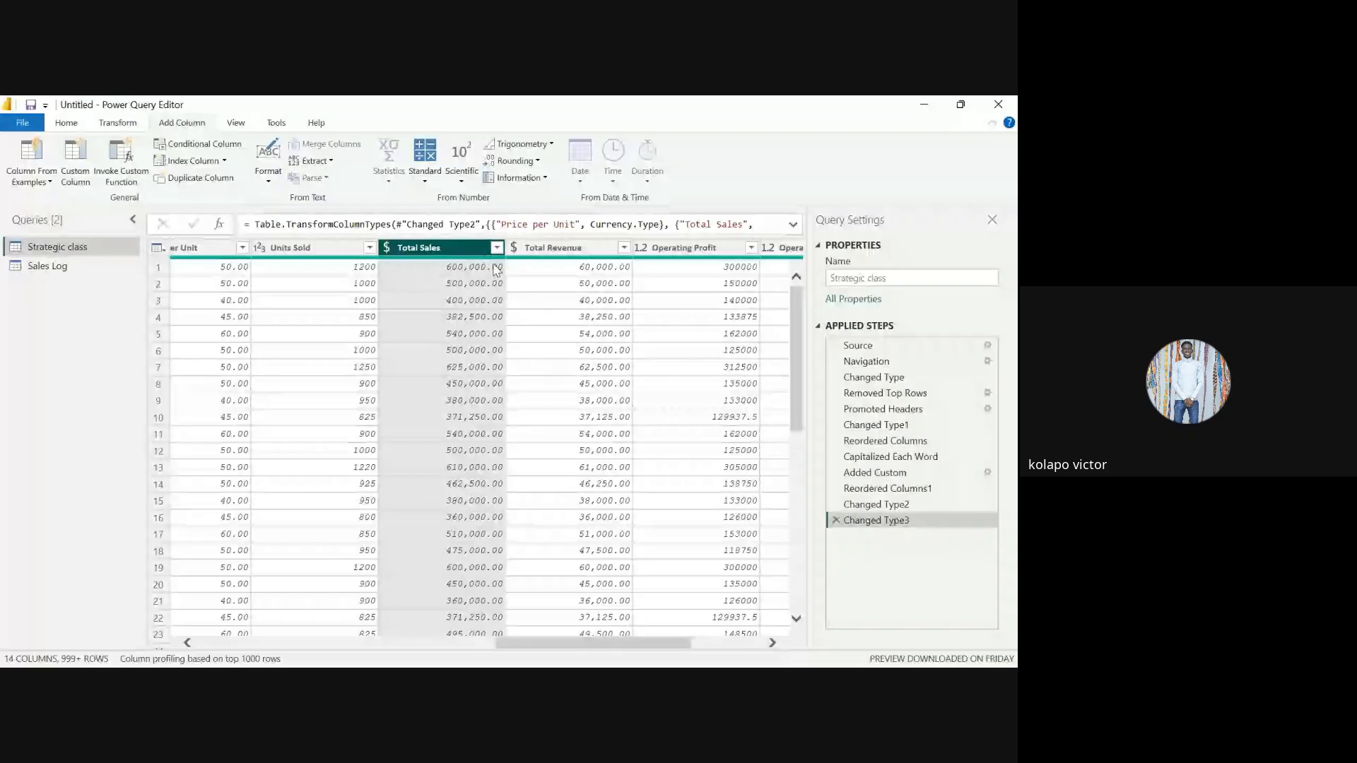
Set the Operating Profit column's data type to Text
{"action": "scroll", "coordinate": [505, 281], "scroll_direction": "right", "scroll_amount": 3}
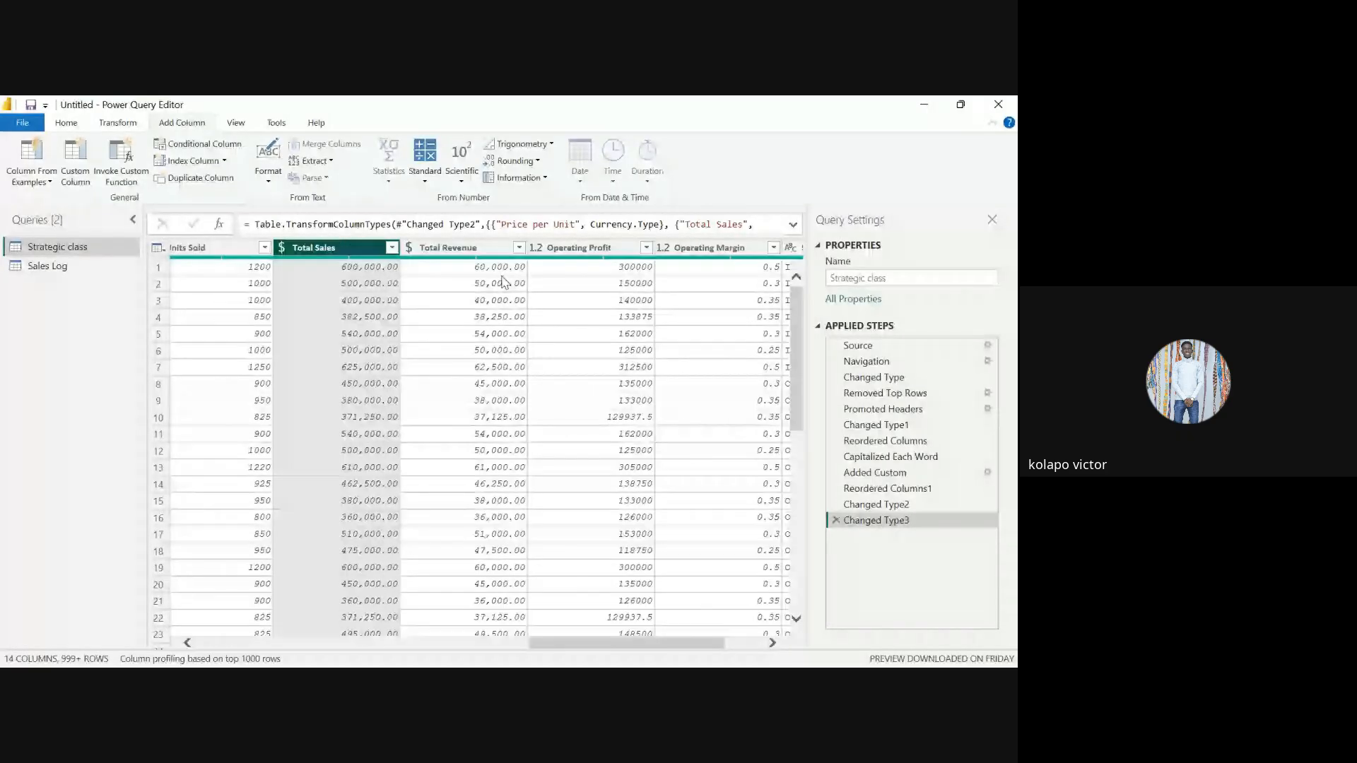
{"action": "scroll", "coordinate": [570, 276], "scroll_direction": "right", "scroll_amount": 1}
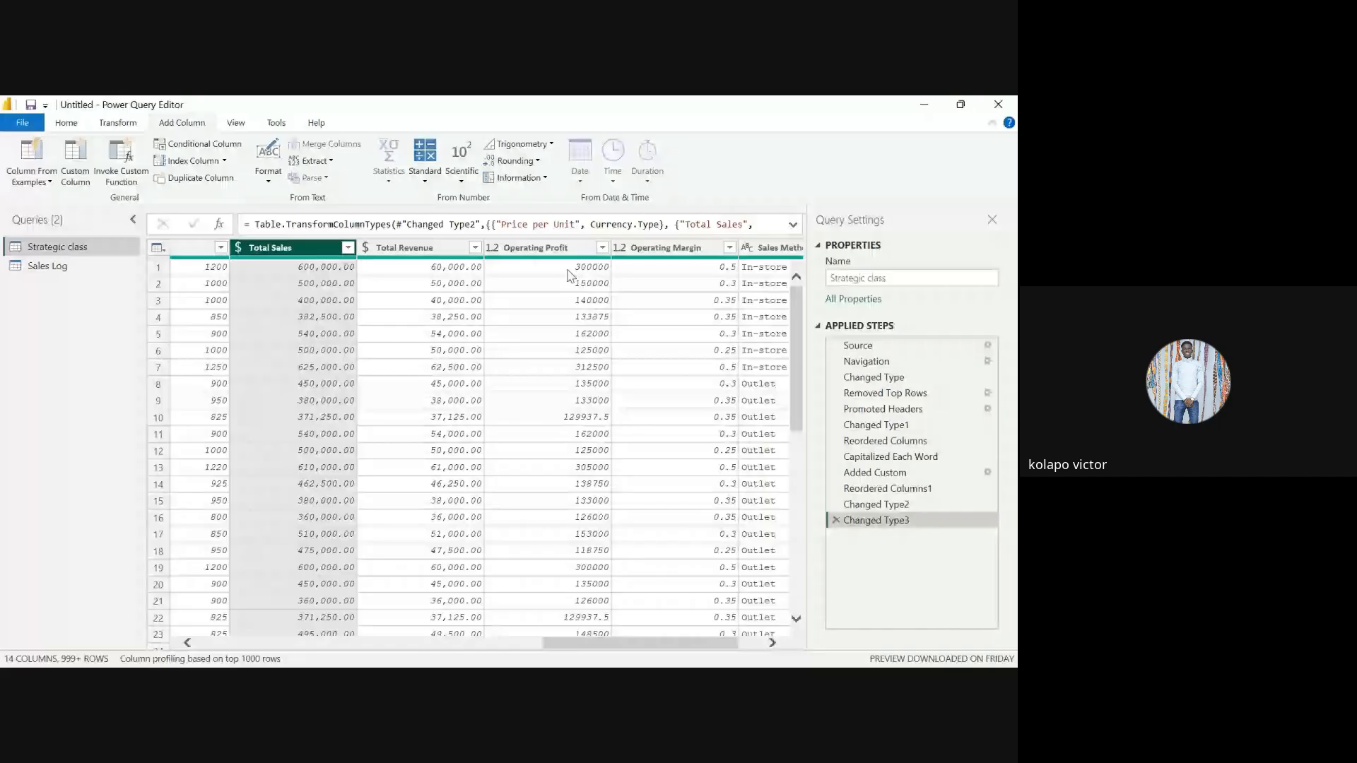
{"action": "left_click", "coordinate": [492, 248]}
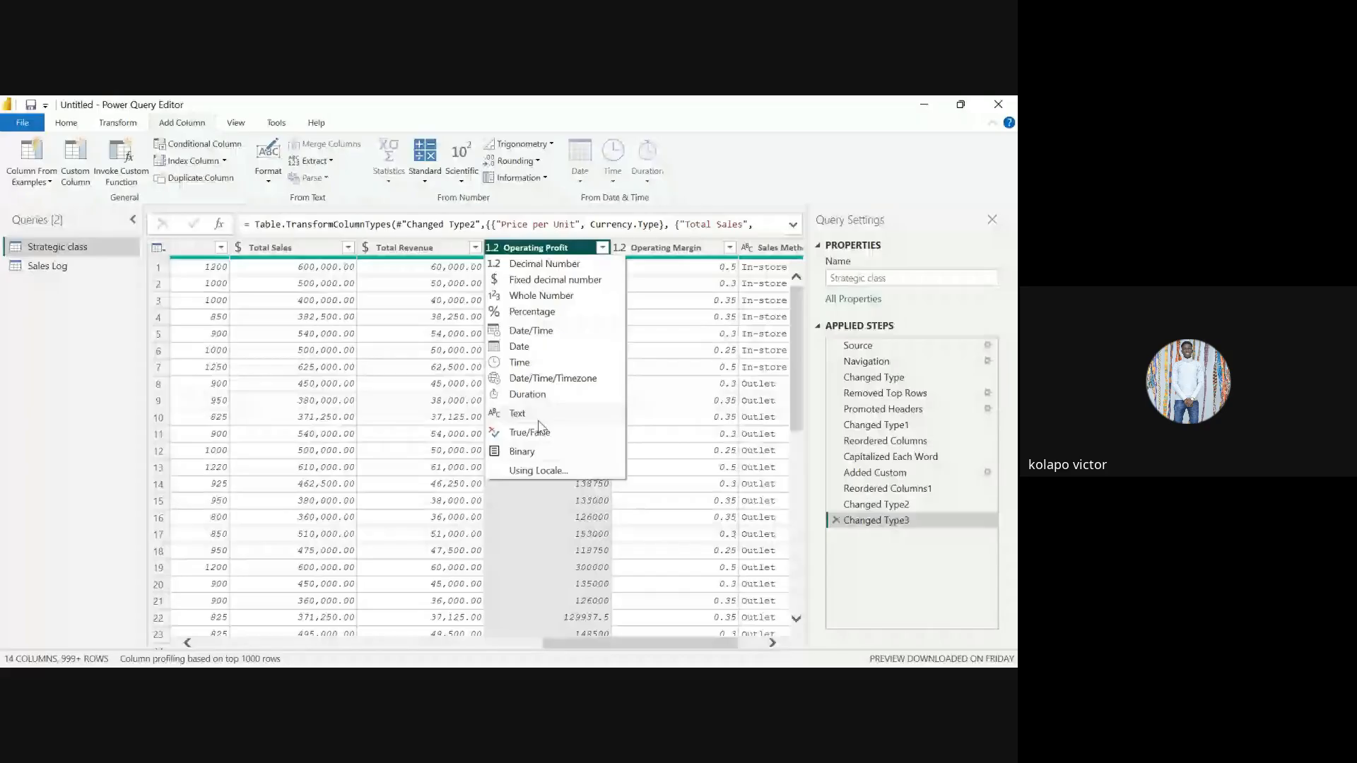
{"action": "left_click", "coordinate": [539, 419]}
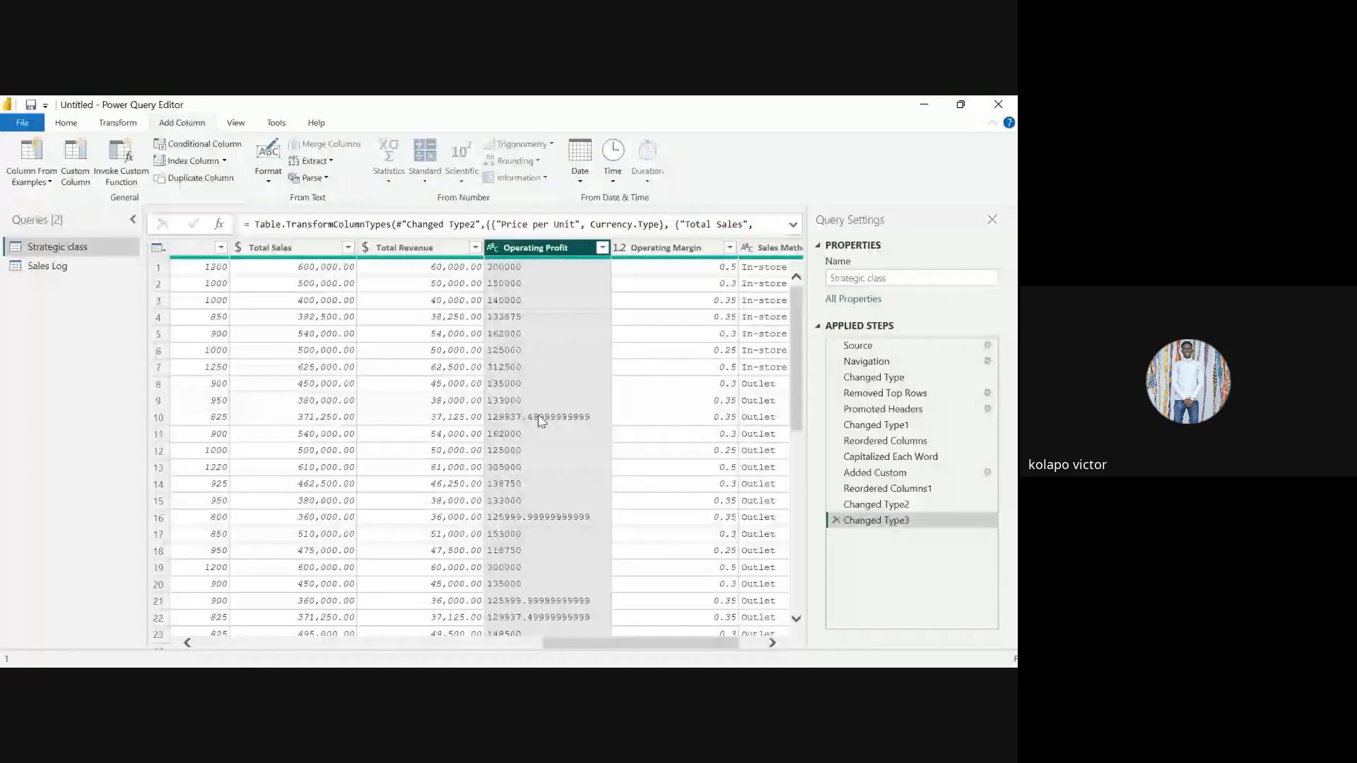
Convert the Operating Profit column to Fixed decimal number, adding the conversion as a new step
{"action": "left_click", "coordinate": [493, 249]}
{"action": "left_click", "coordinate": [515, 283]}
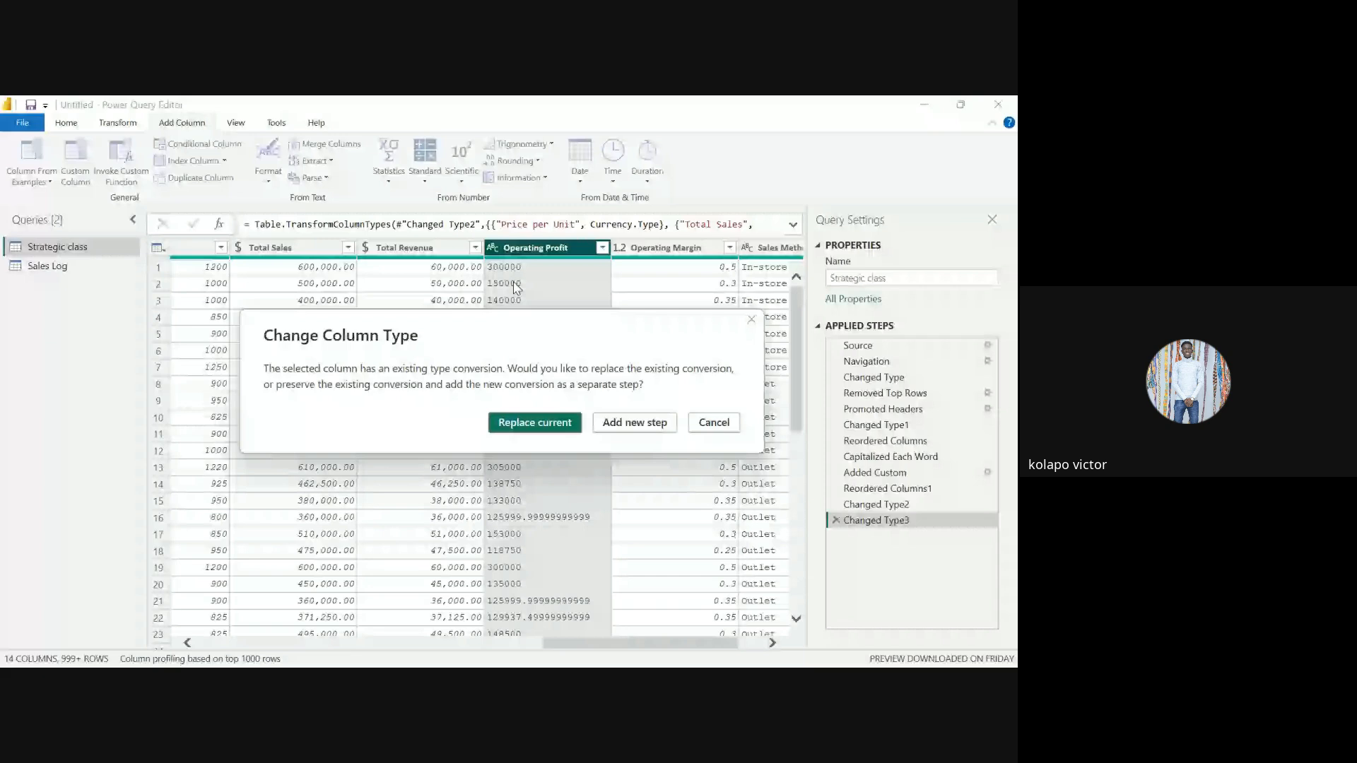
{"action": "left_click", "coordinate": [630, 422]}
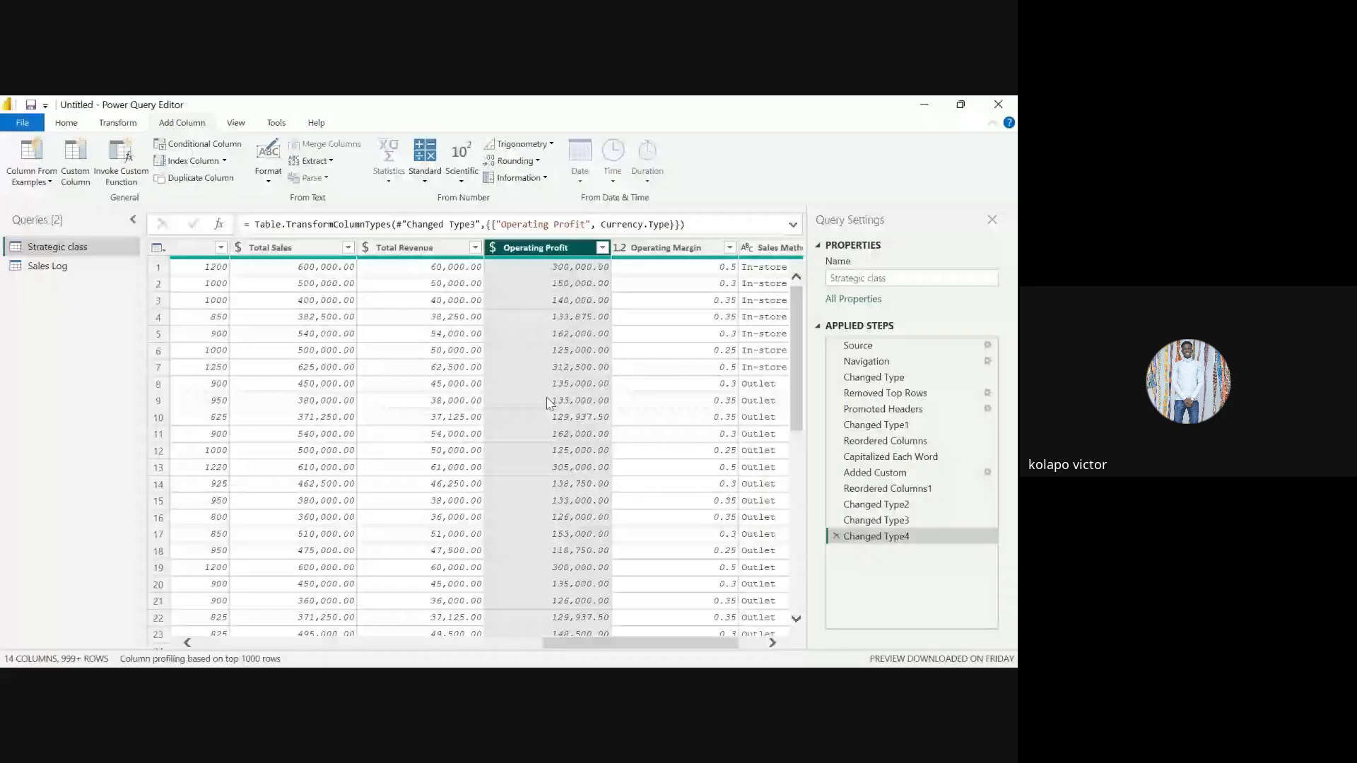
Set the Operating Margin column's data type to Percentage
{"action": "scroll", "coordinate": [548, 403], "scroll_direction": "right", "scroll_amount": 1}
{"action": "left_click", "coordinate": [225, 244]}
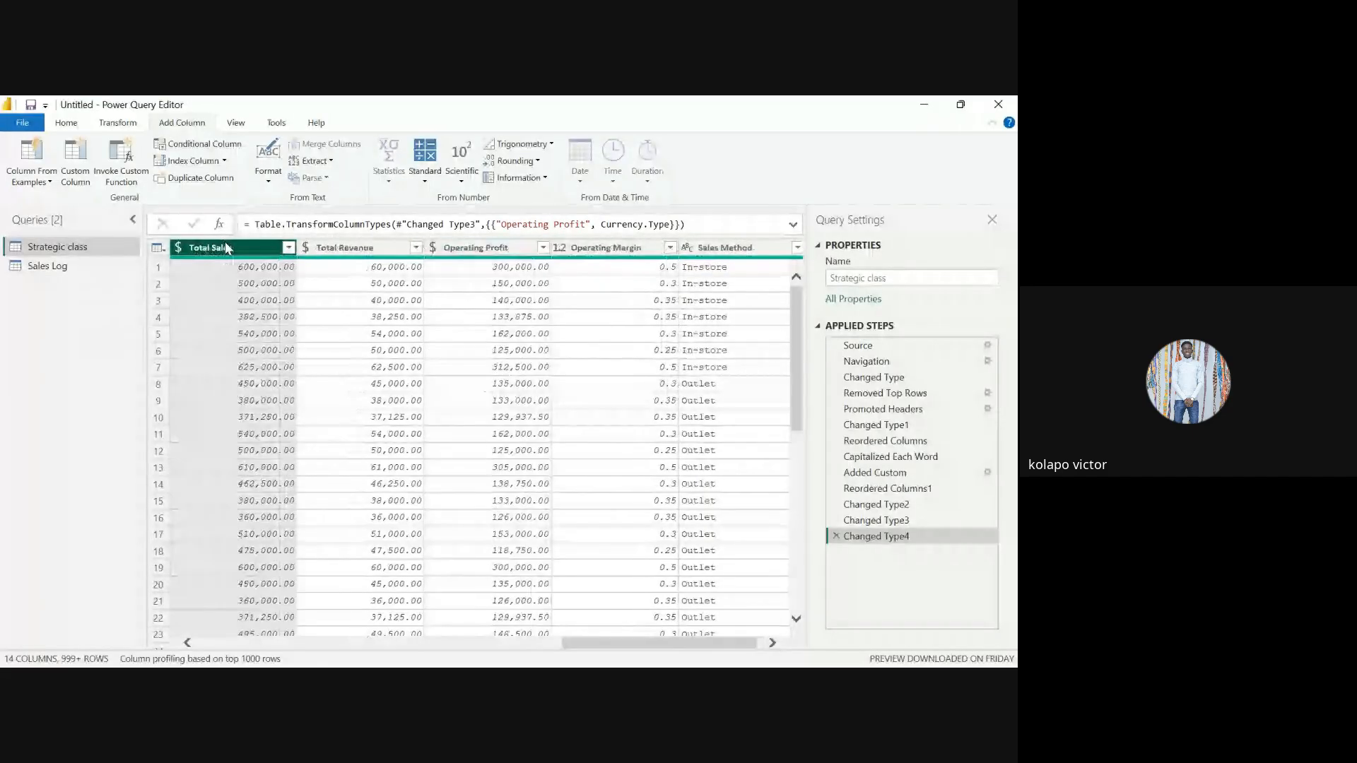
{"action": "left_click", "coordinate": [495, 249]}
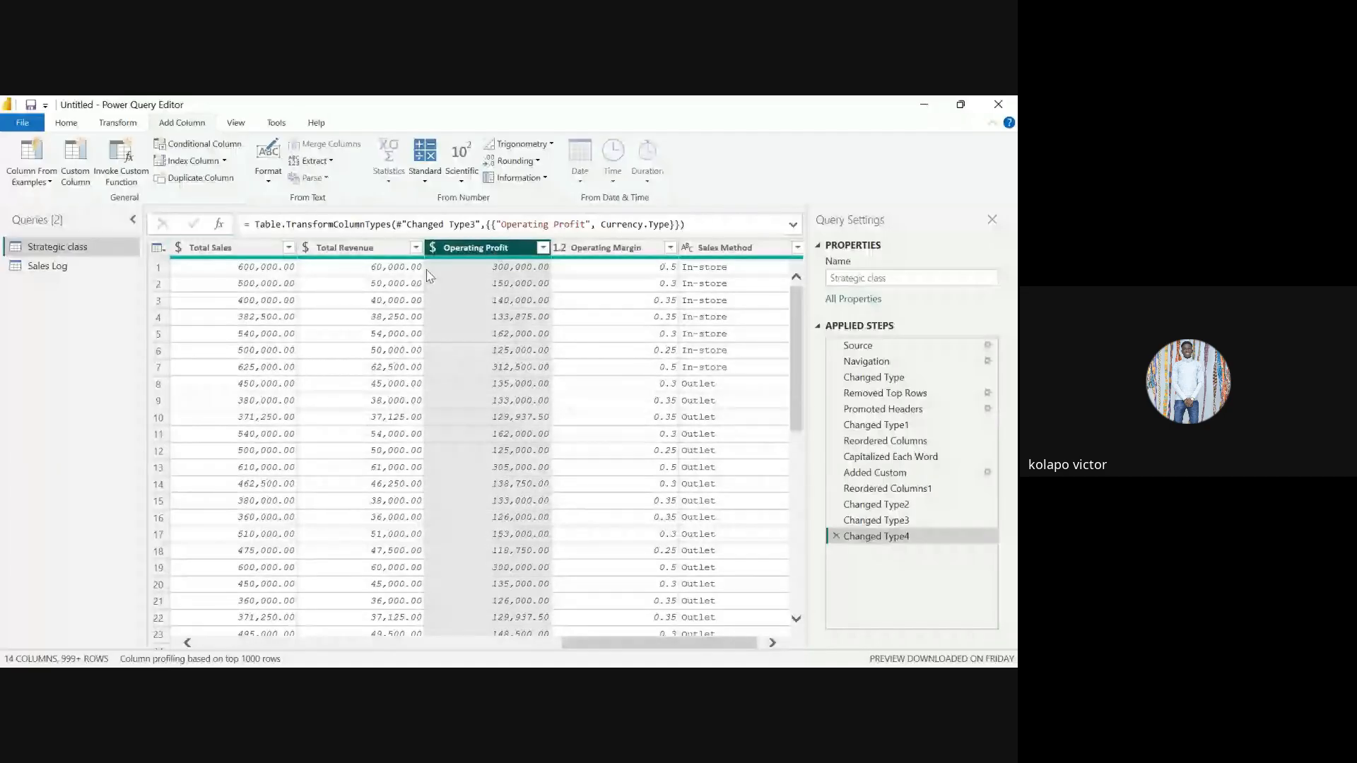
{"action": "scroll", "coordinate": [595, 274], "scroll_direction": "right", "scroll_amount": 1}
{"action": "left_click", "coordinate": [614, 249]}
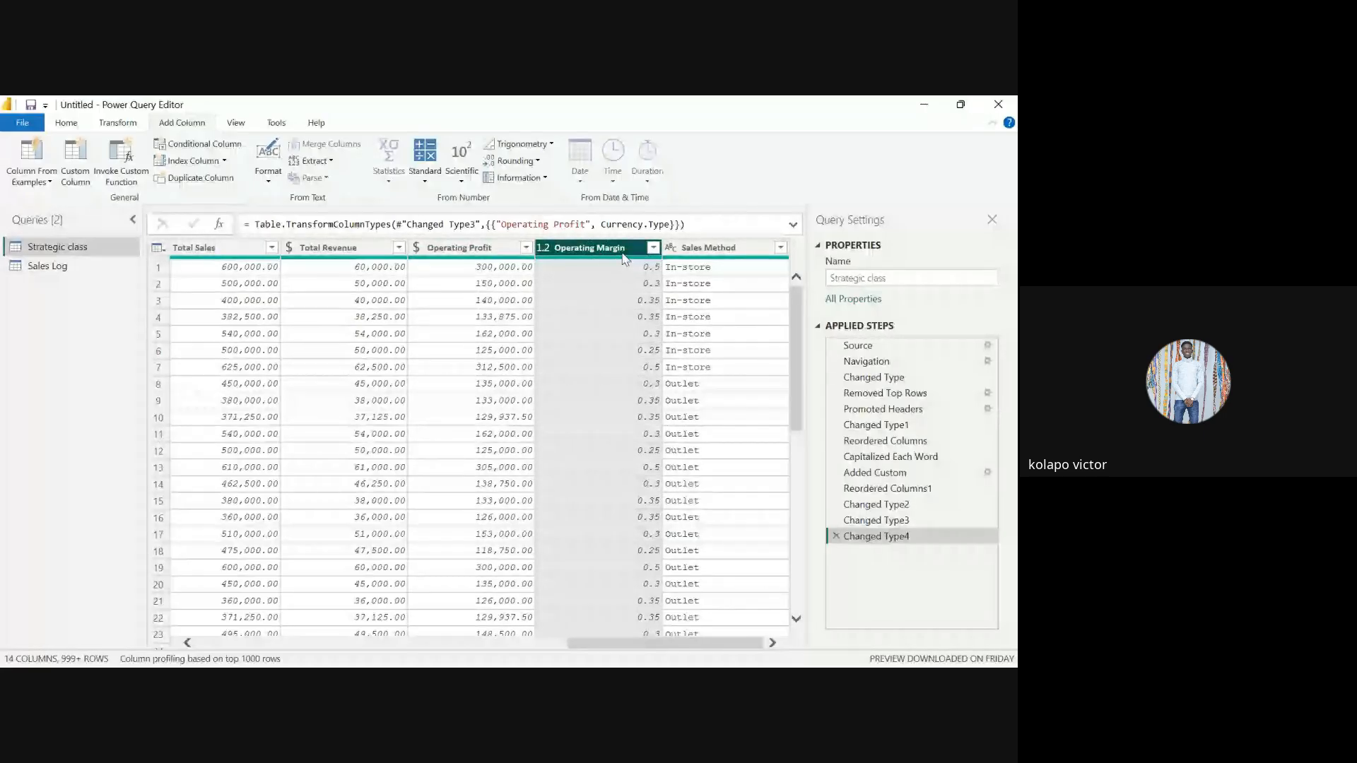
{"action": "left_click", "coordinate": [543, 247]}
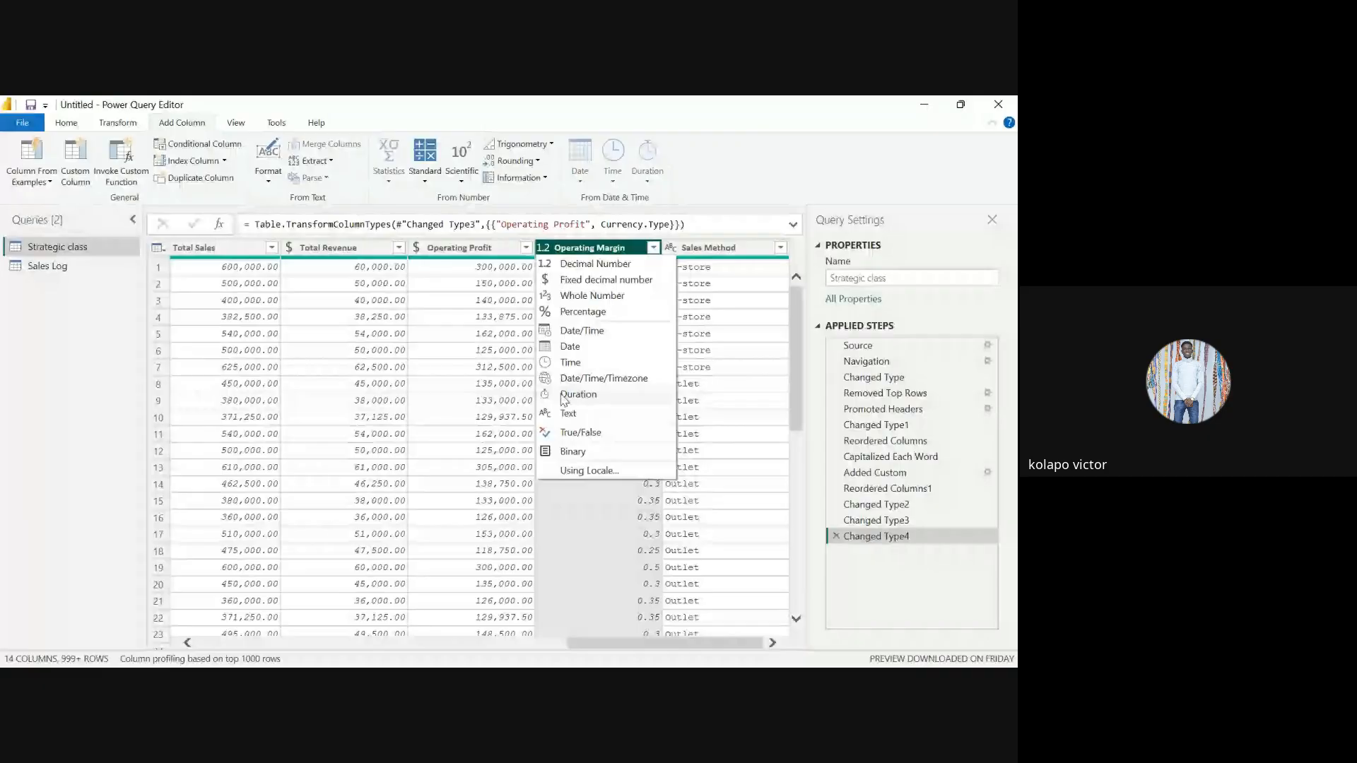
{"action": "left_click", "coordinate": [567, 313]}
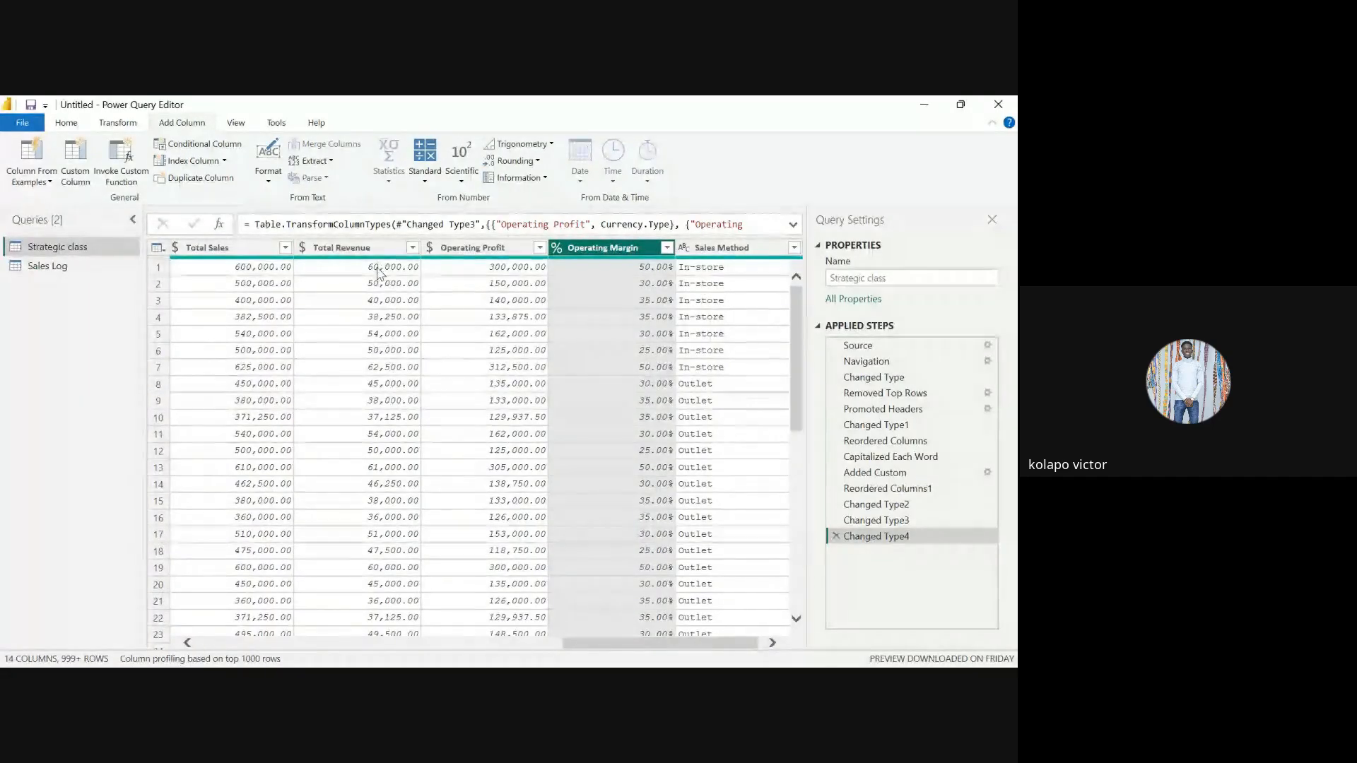
Add a new column that divides the Total Sales values by 10
{"action": "left_click", "coordinate": [403, 267]}
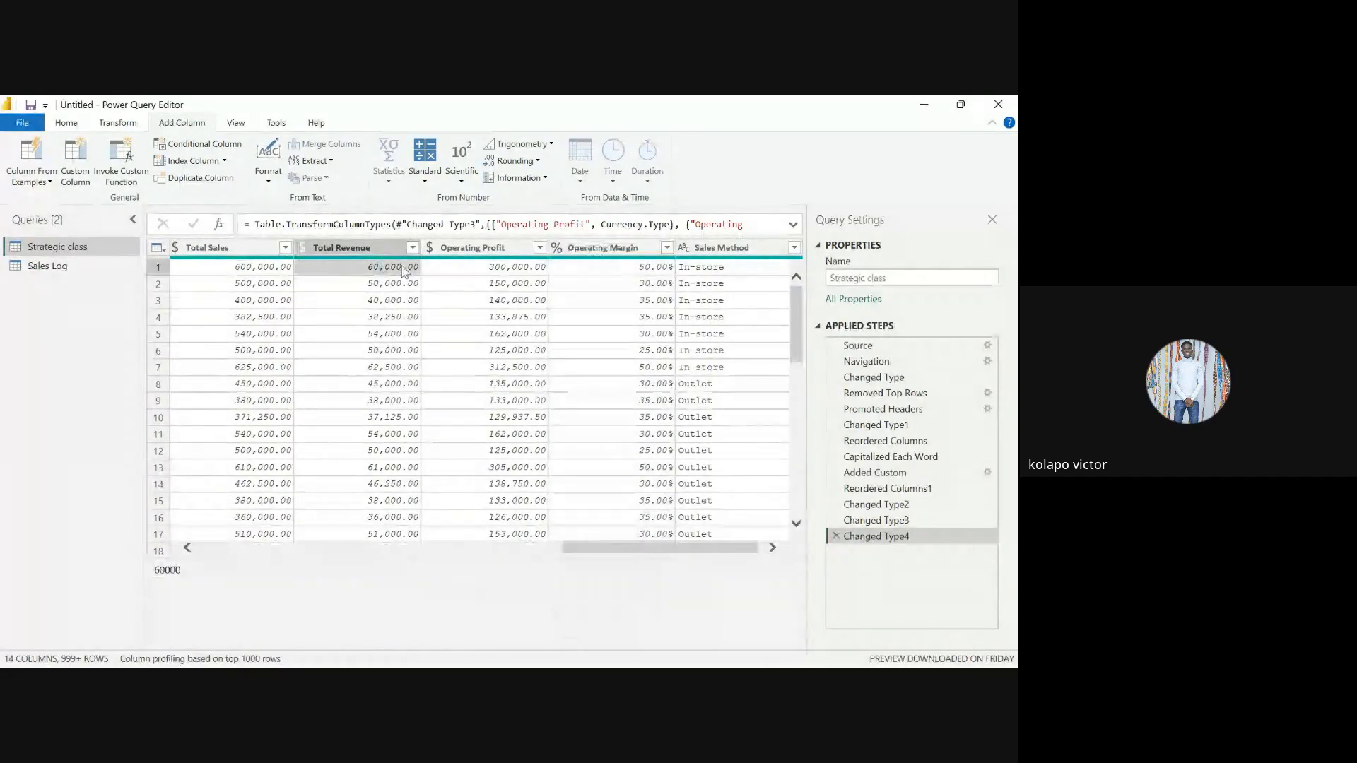
{"action": "left_click", "coordinate": [260, 247]}
{"action": "left_click", "coordinate": [506, 248]}
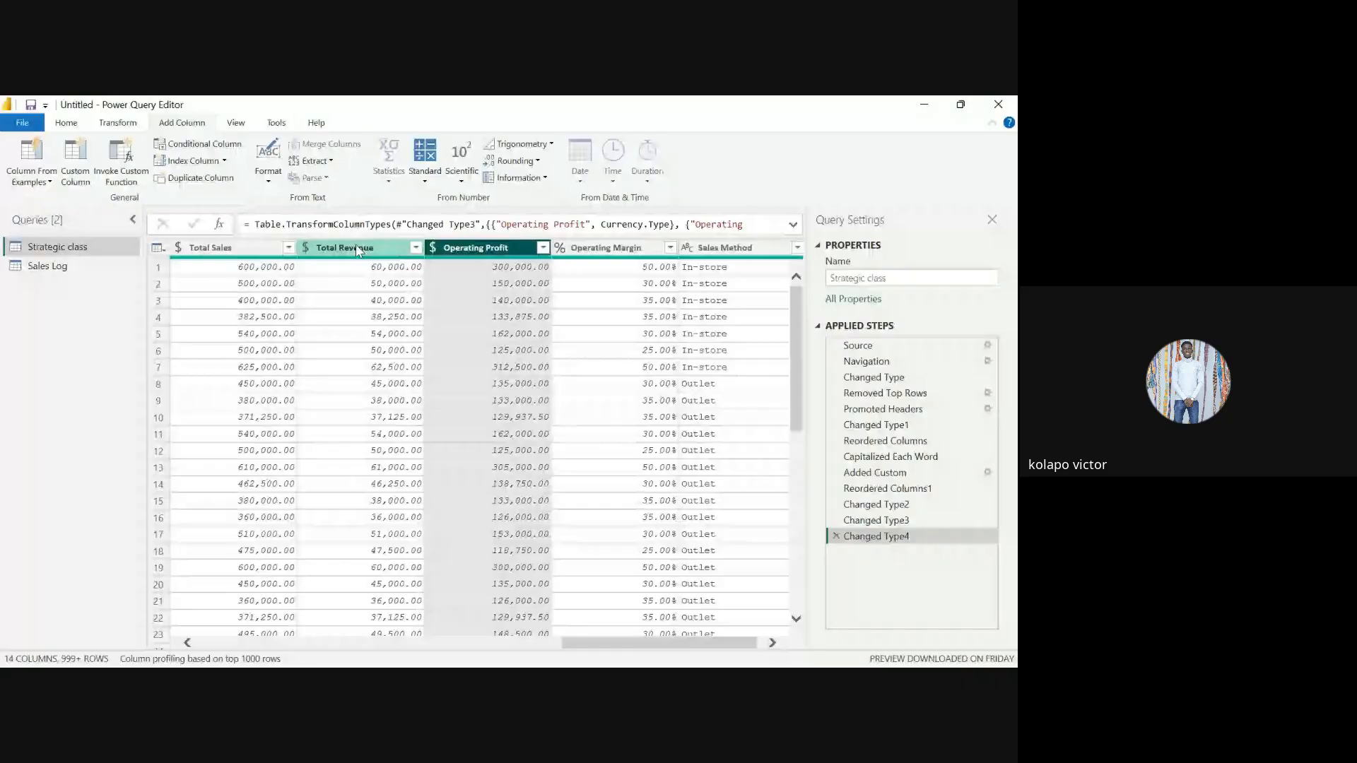
{"action": "left_click", "coordinate": [215, 248]}
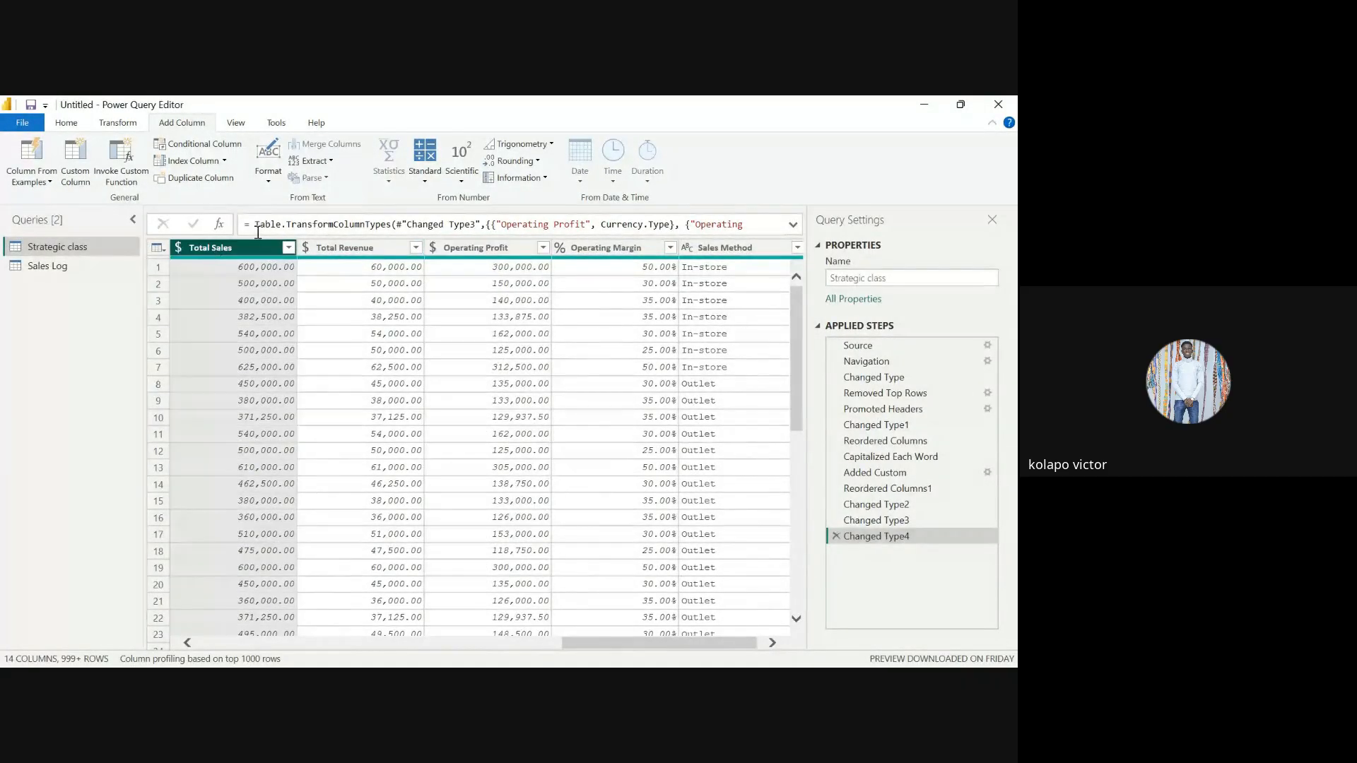
{"action": "left_click", "coordinate": [425, 161]}
{"action": "left_click", "coordinate": [461, 253]}
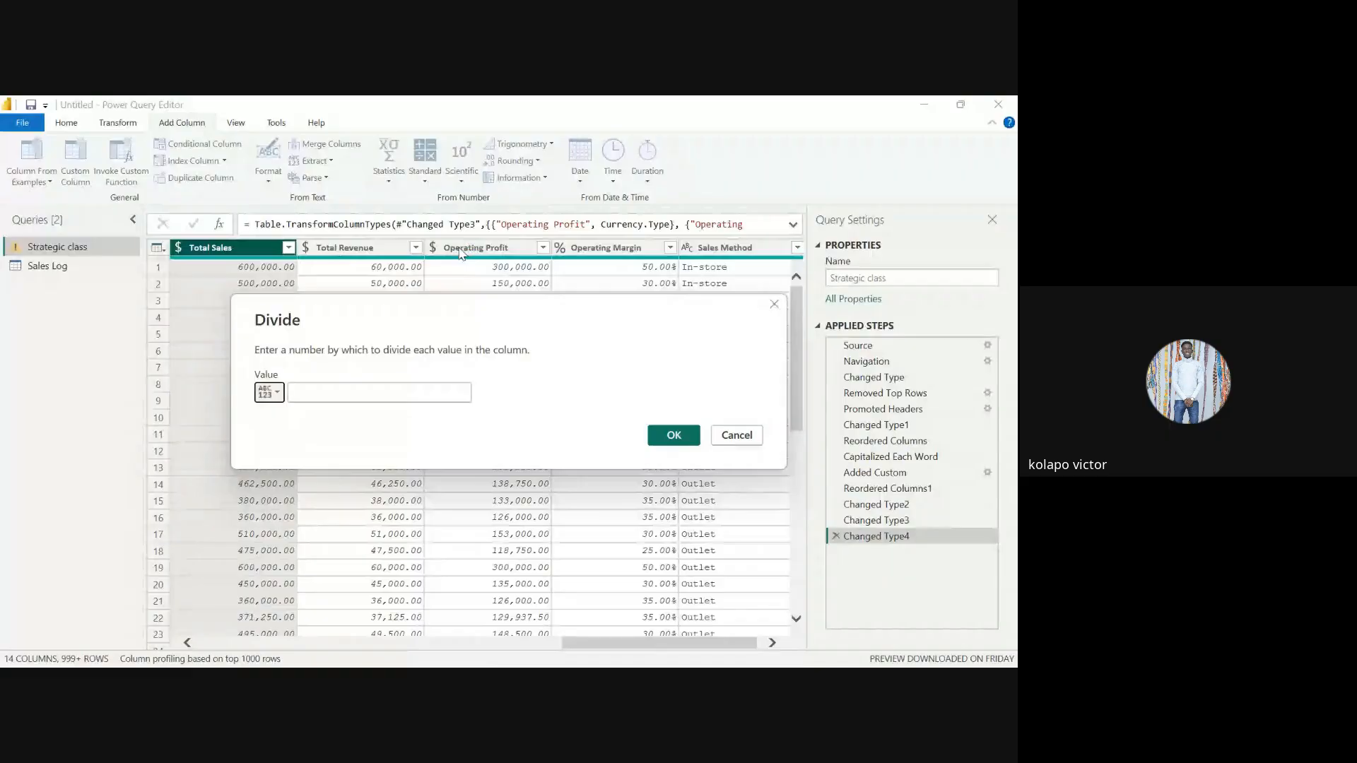
{"action": "left_click", "coordinate": [345, 387]}
{"action": "type", "text": "10"}
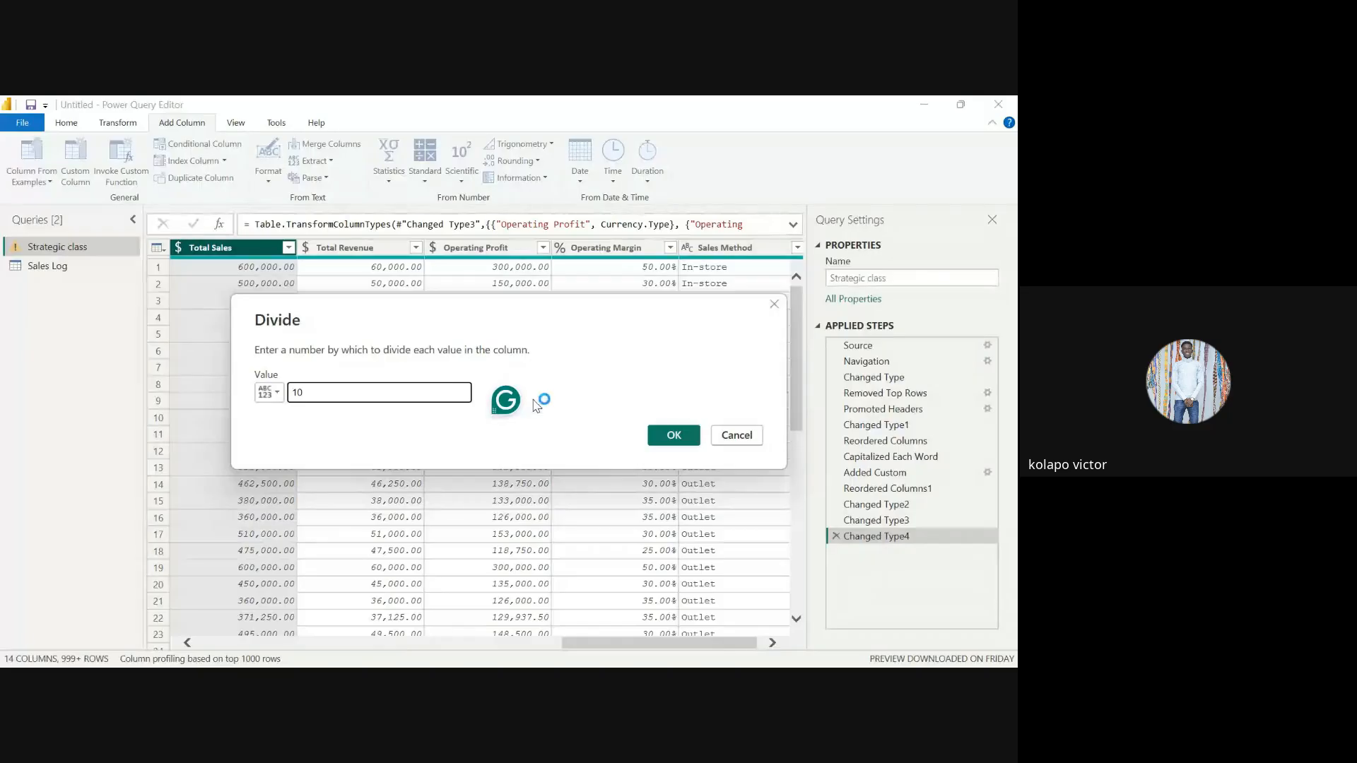
{"action": "left_click", "coordinate": [679, 436]}
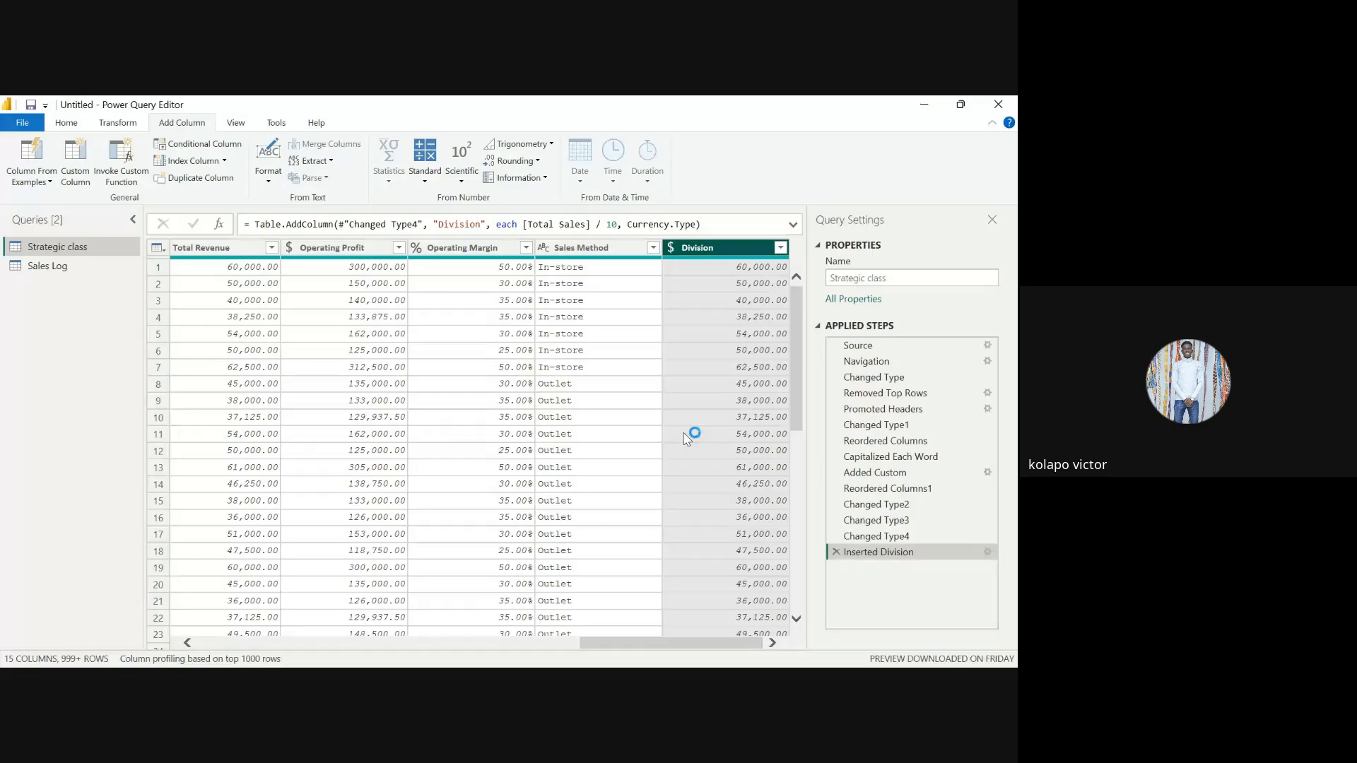
Add a new column that divides the Operating Profit values by 10
{"action": "scroll", "coordinate": [222, 369], "scroll_direction": "left", "scroll_amount": 5}
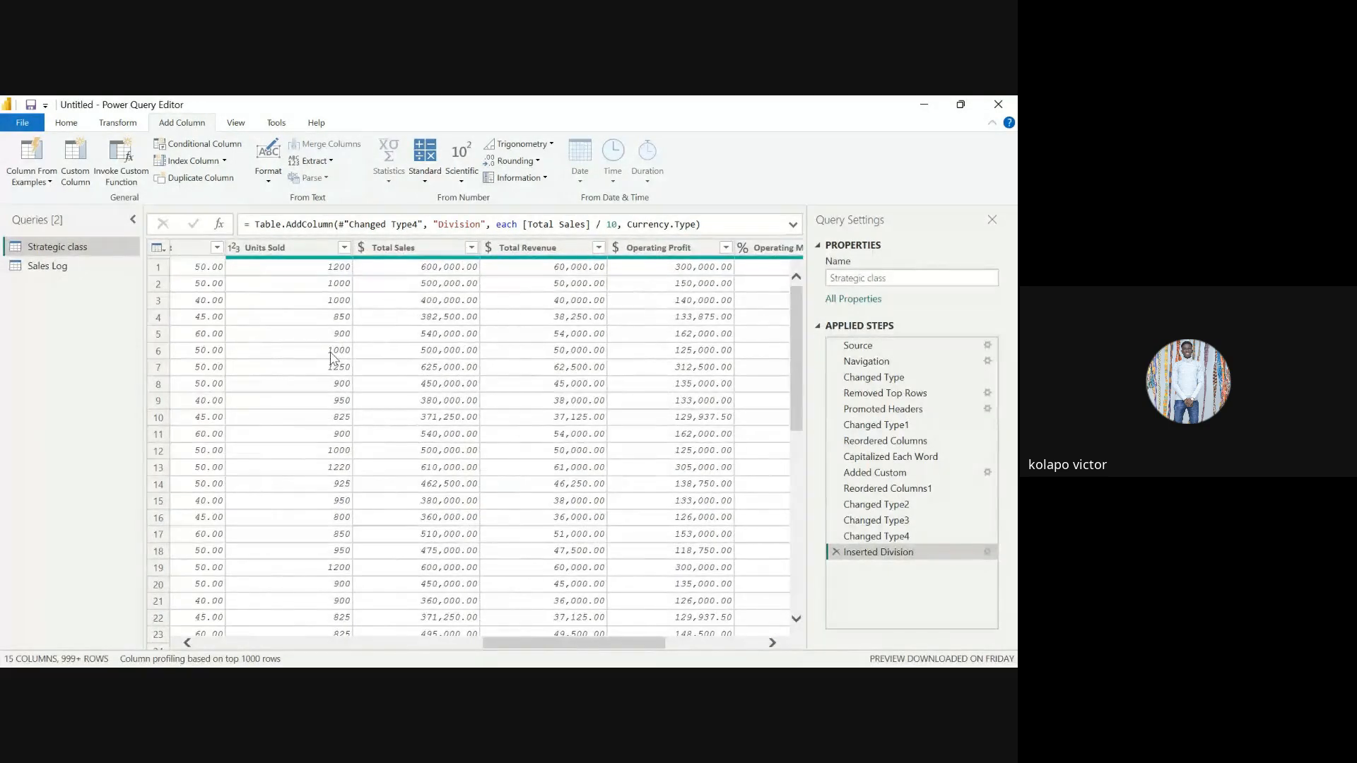
{"action": "scroll", "coordinate": [418, 307], "scroll_direction": "right", "scroll_amount": 5}
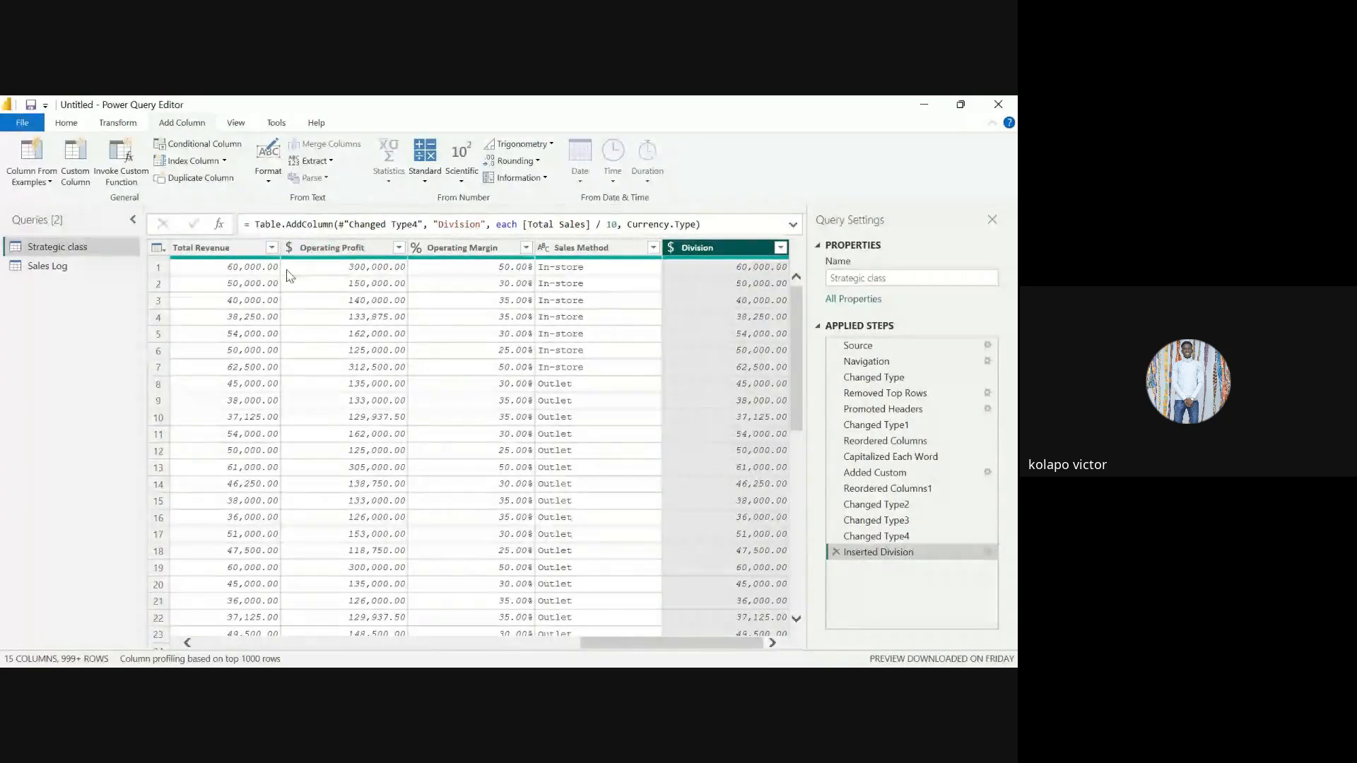
{"action": "left_click", "coordinate": [329, 249]}
{"action": "left_click", "coordinate": [425, 175]}
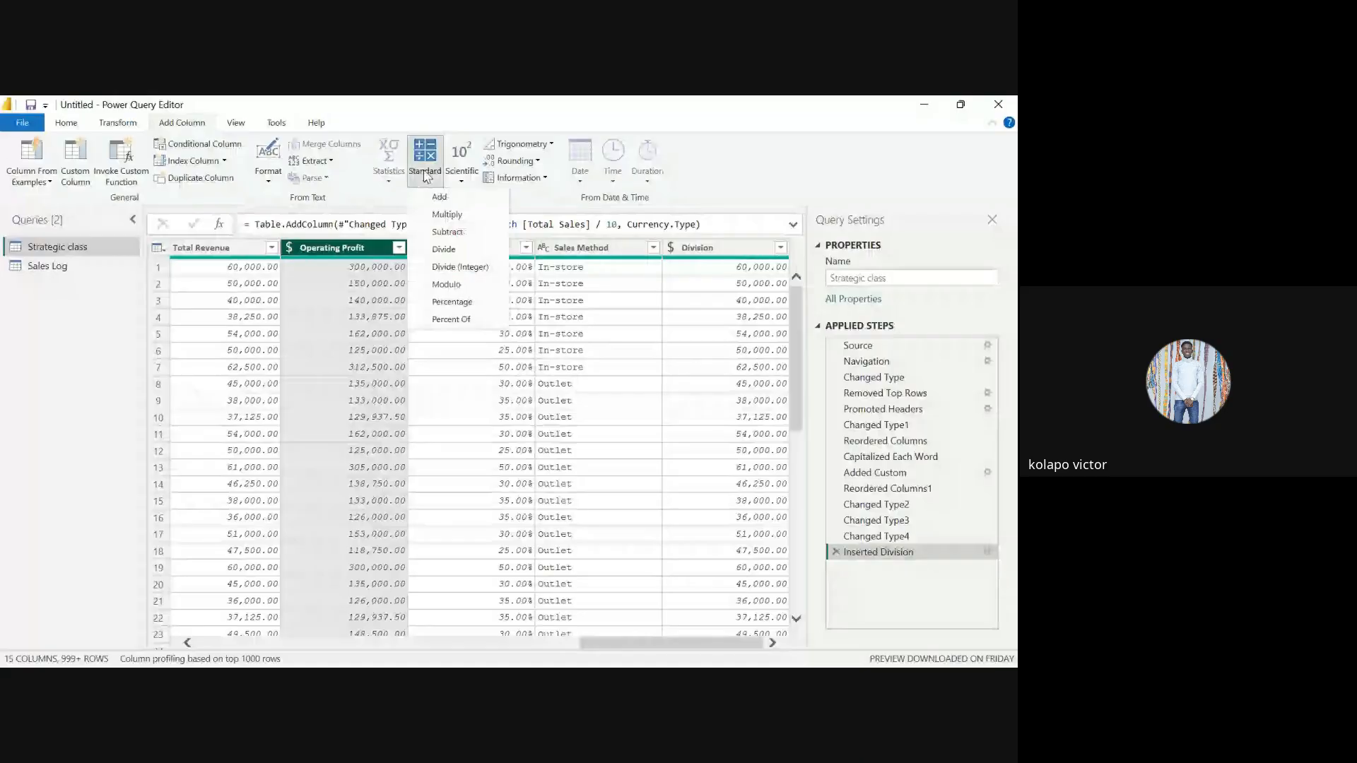
{"action": "left_click", "coordinate": [444, 249]}
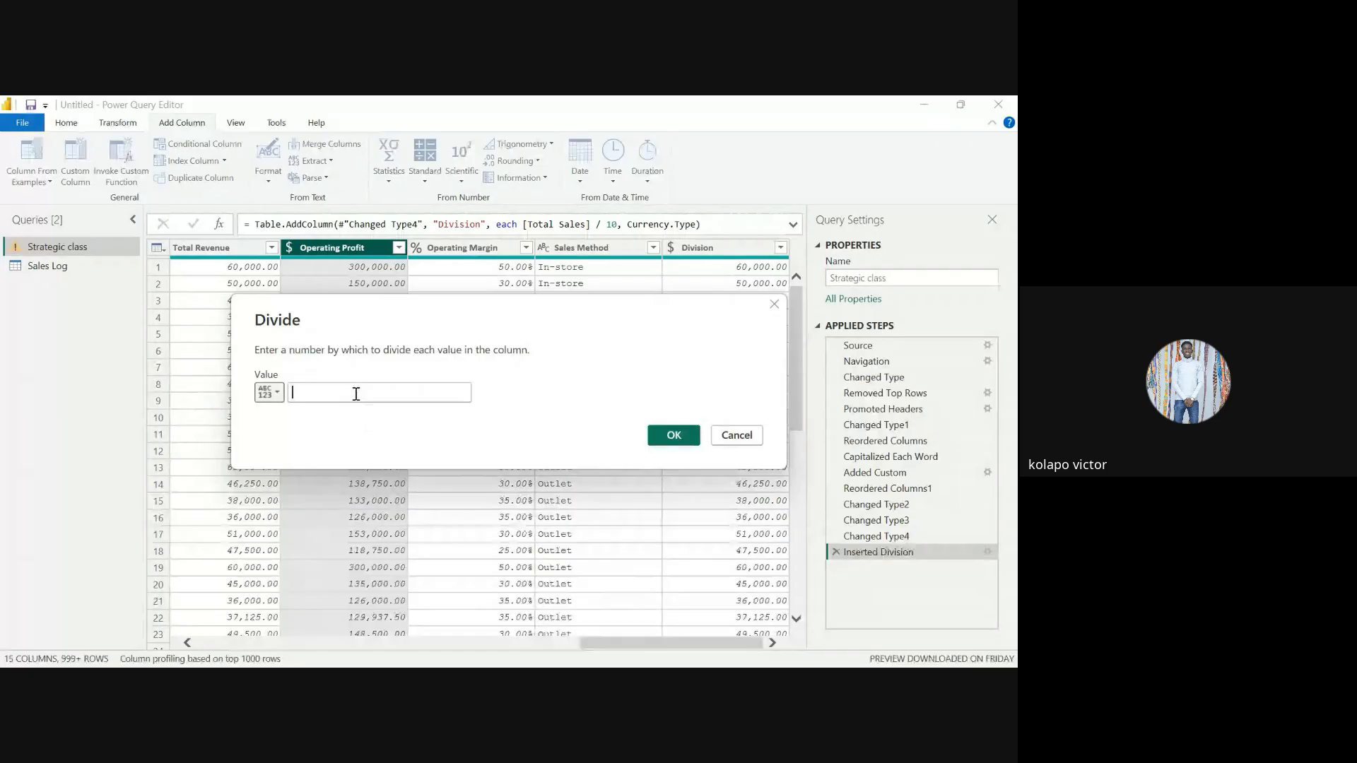
{"action": "type", "text": "10"}
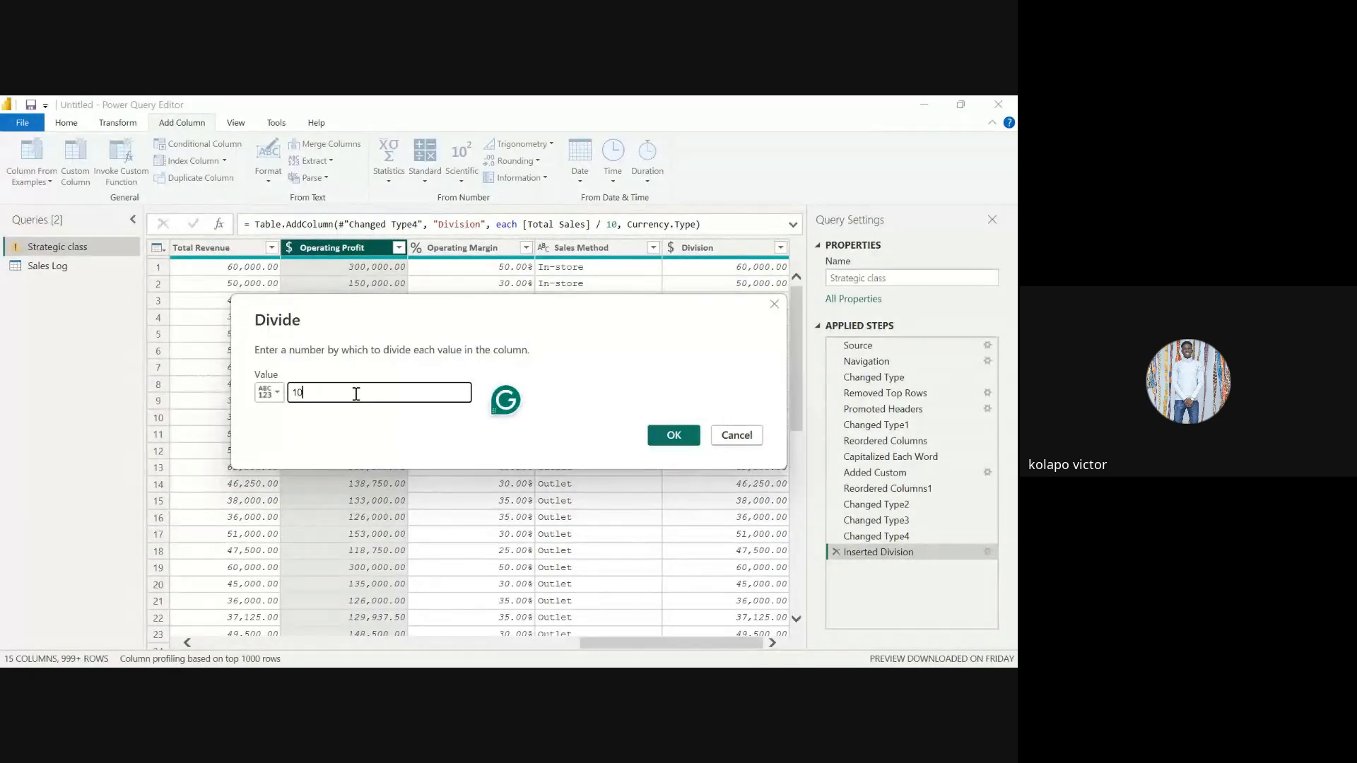
{"action": "key", "text": "Return"}
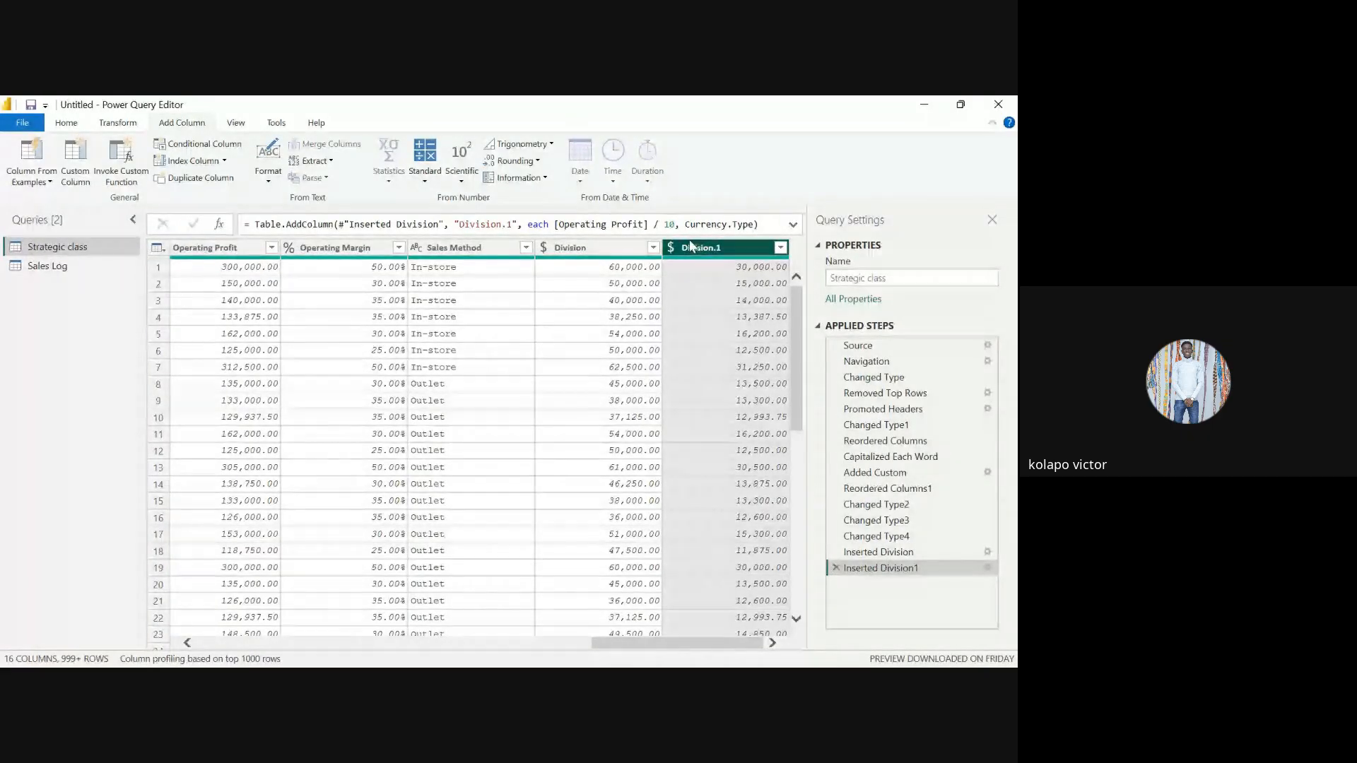
Remove the original Total Sales and Operating Profit columns from the Strategic class query
{"action": "left_click", "coordinate": [587, 244]}
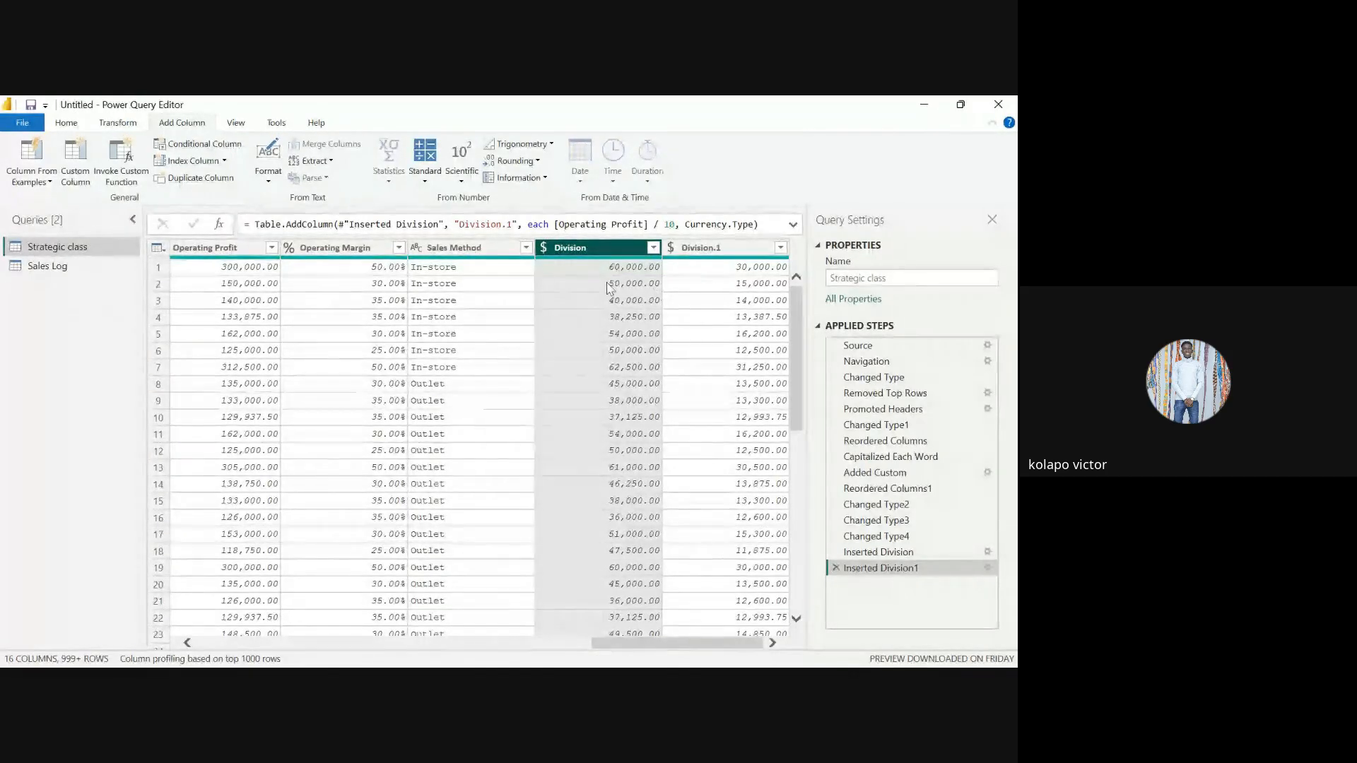
{"action": "scroll", "coordinate": [656, 293], "scroll_direction": "left", "scroll_amount": 10}
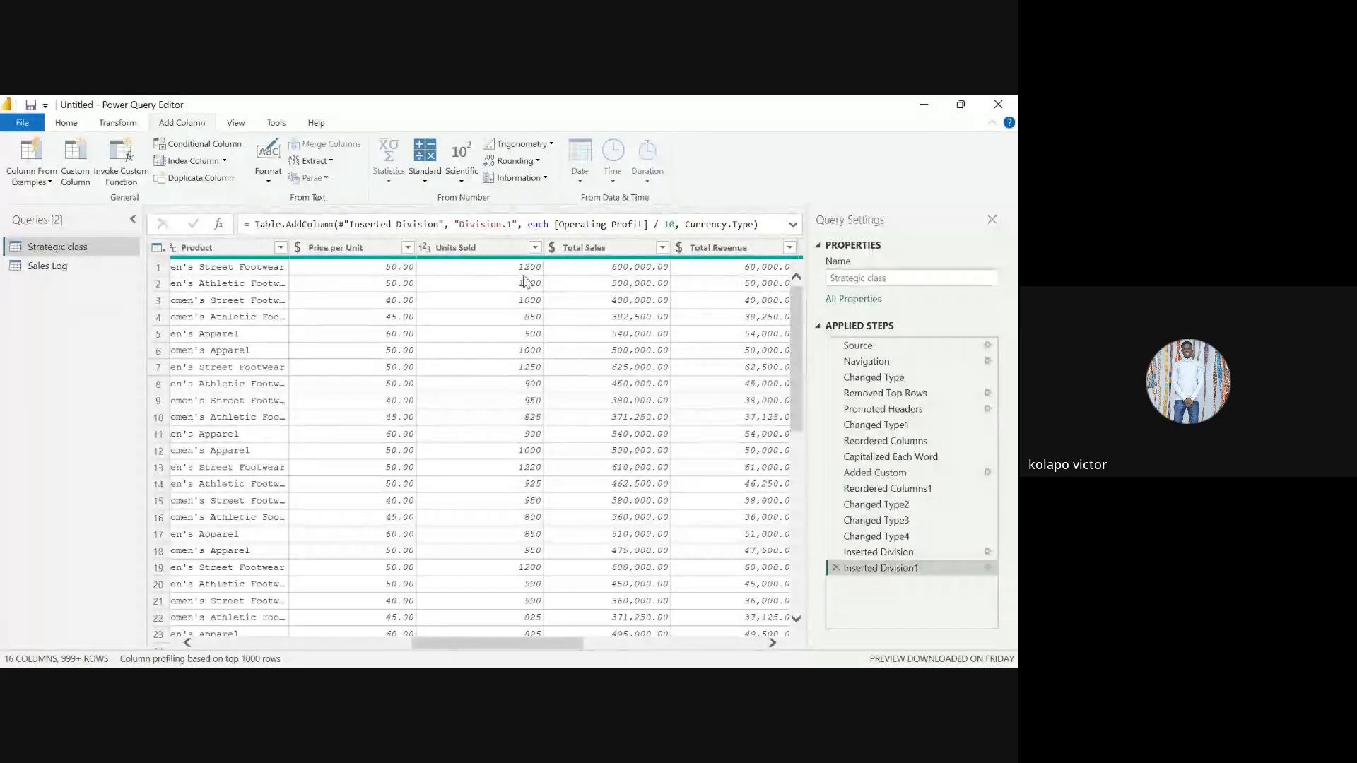
{"action": "scroll", "coordinate": [582, 283], "scroll_direction": "right", "scroll_amount": 1}
{"action": "scroll", "coordinate": [583, 284], "scroll_direction": "right", "scroll_amount": 3}
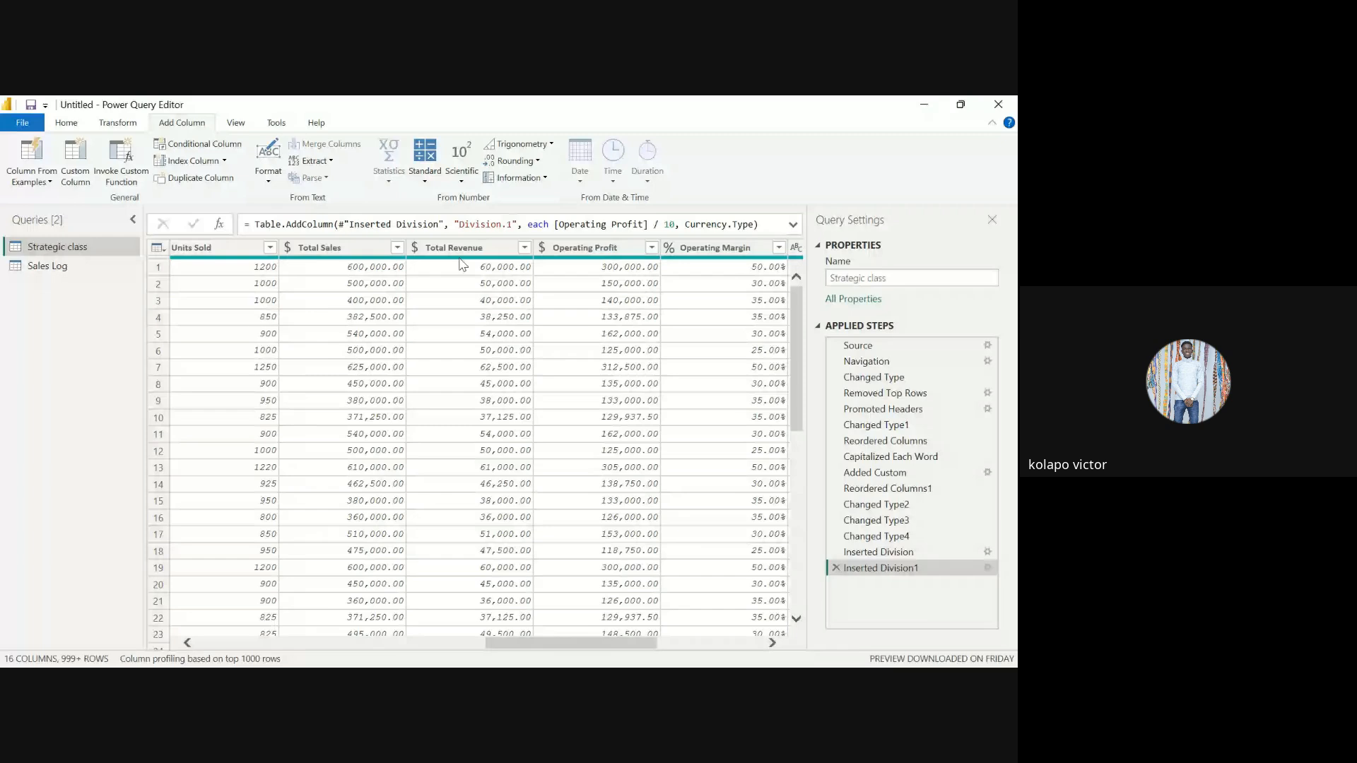
{"action": "left_click", "coordinate": [351, 245]}
{"action": "key", "text": "Delete"}
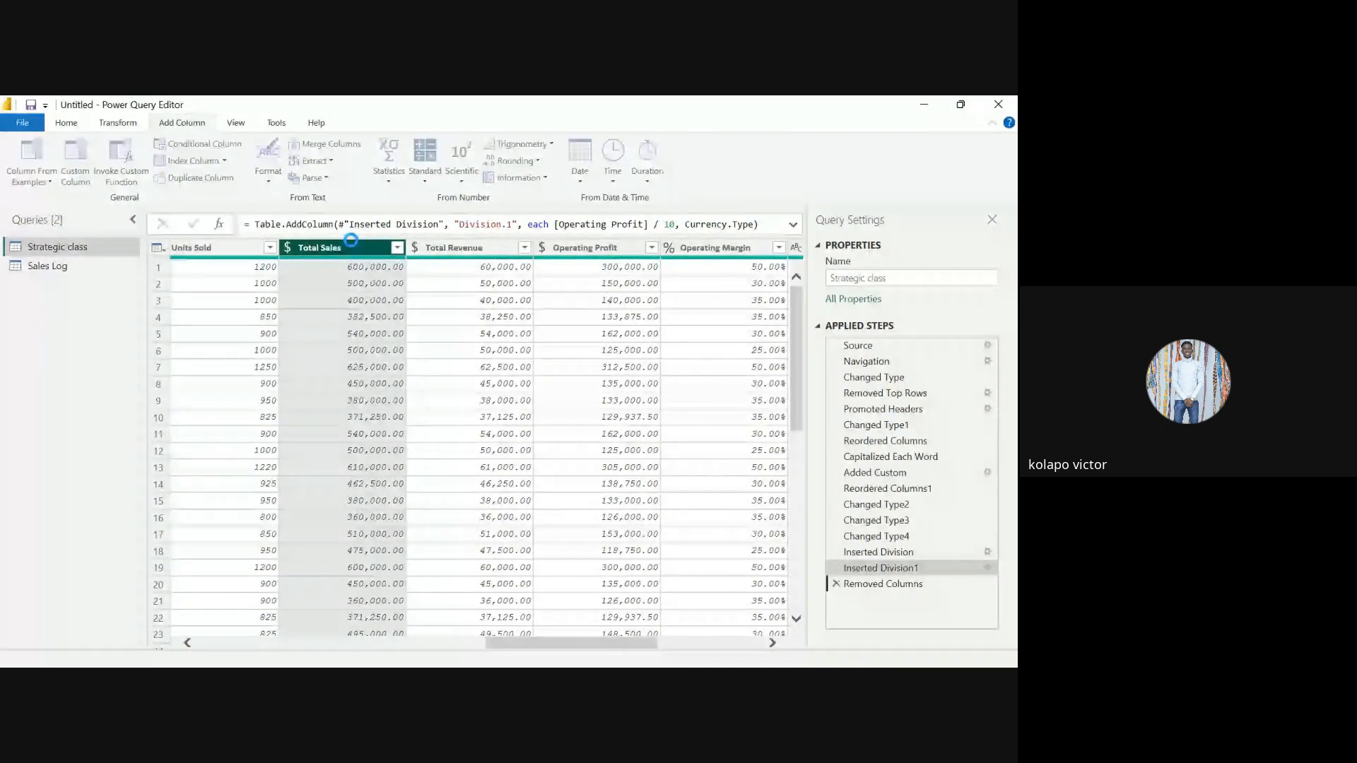
{"action": "left_click", "coordinate": [474, 249]}
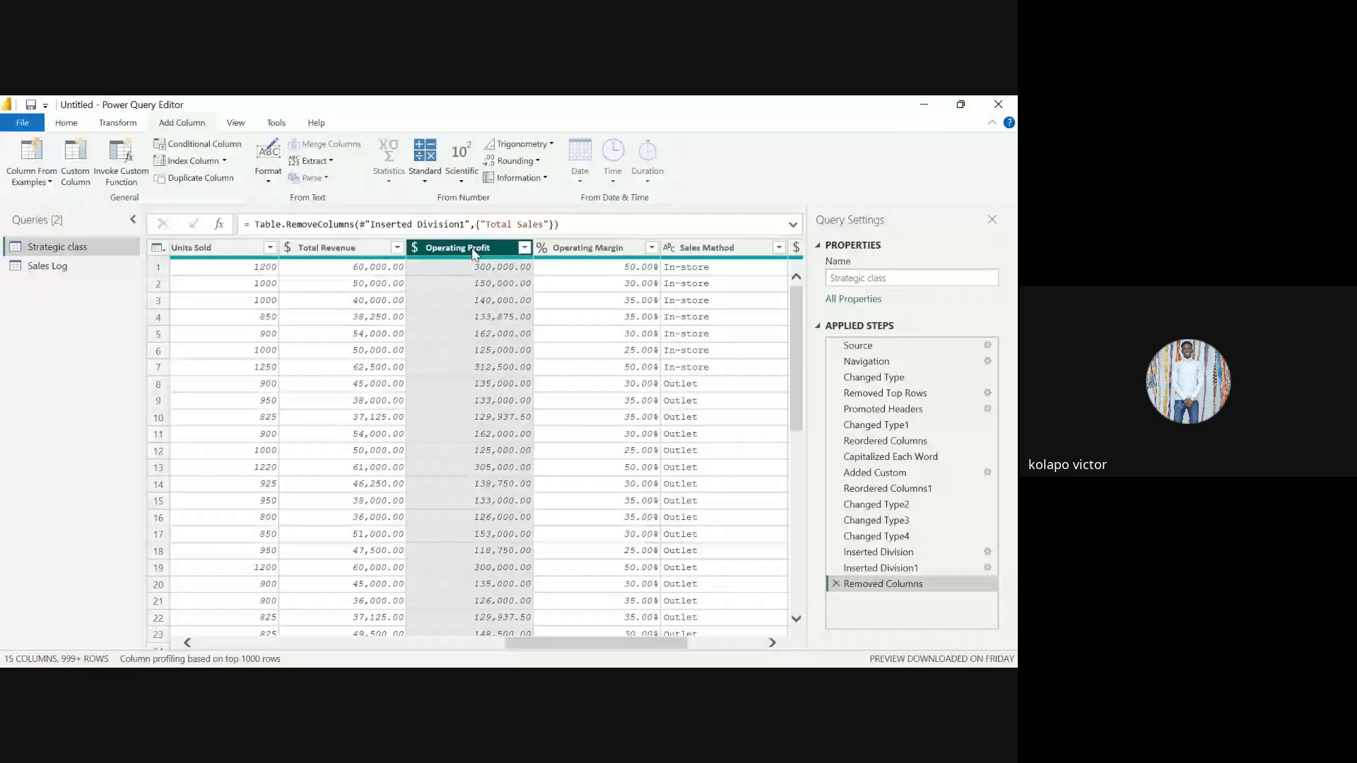
{"action": "key", "text": "Delete"}
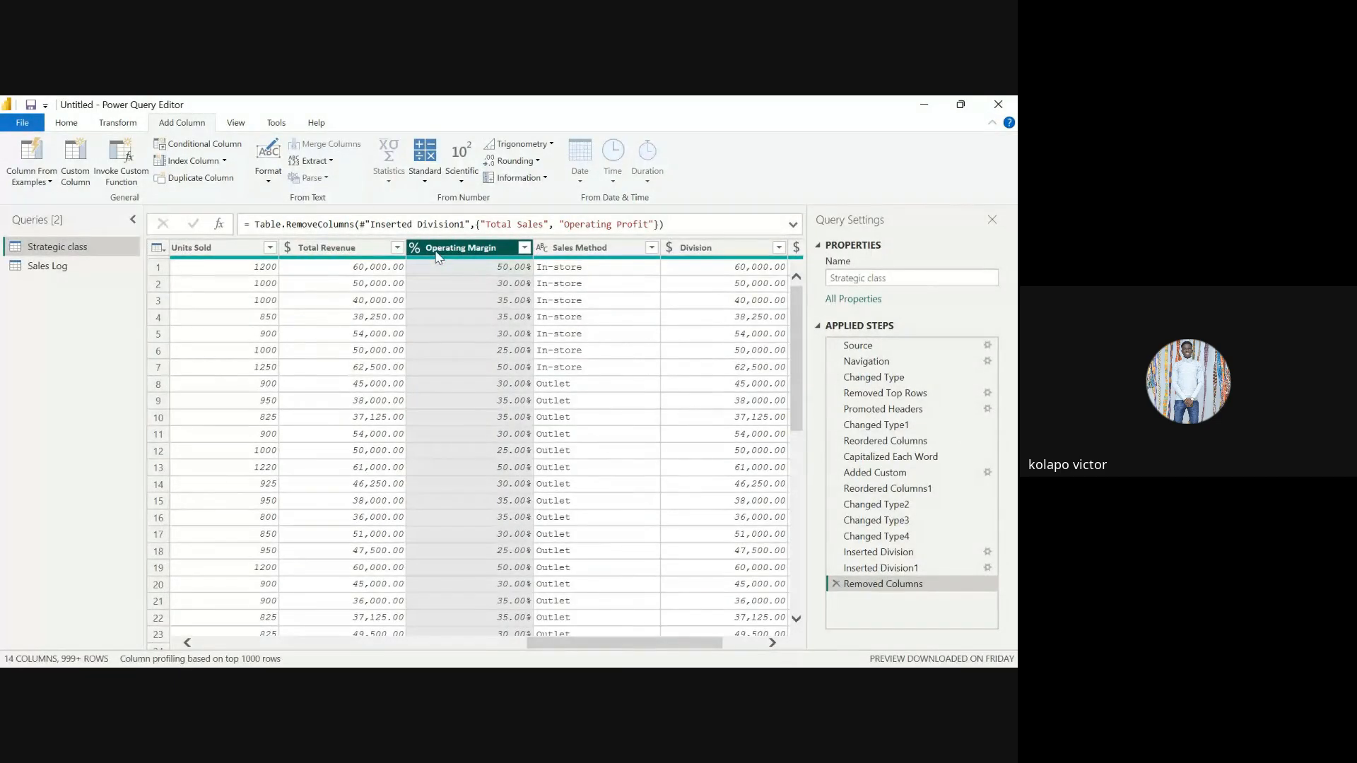
Remove the Division column that holds Total Sales divided by 10
{"action": "scroll", "coordinate": [583, 317], "scroll_direction": "right", "scroll_amount": 2}
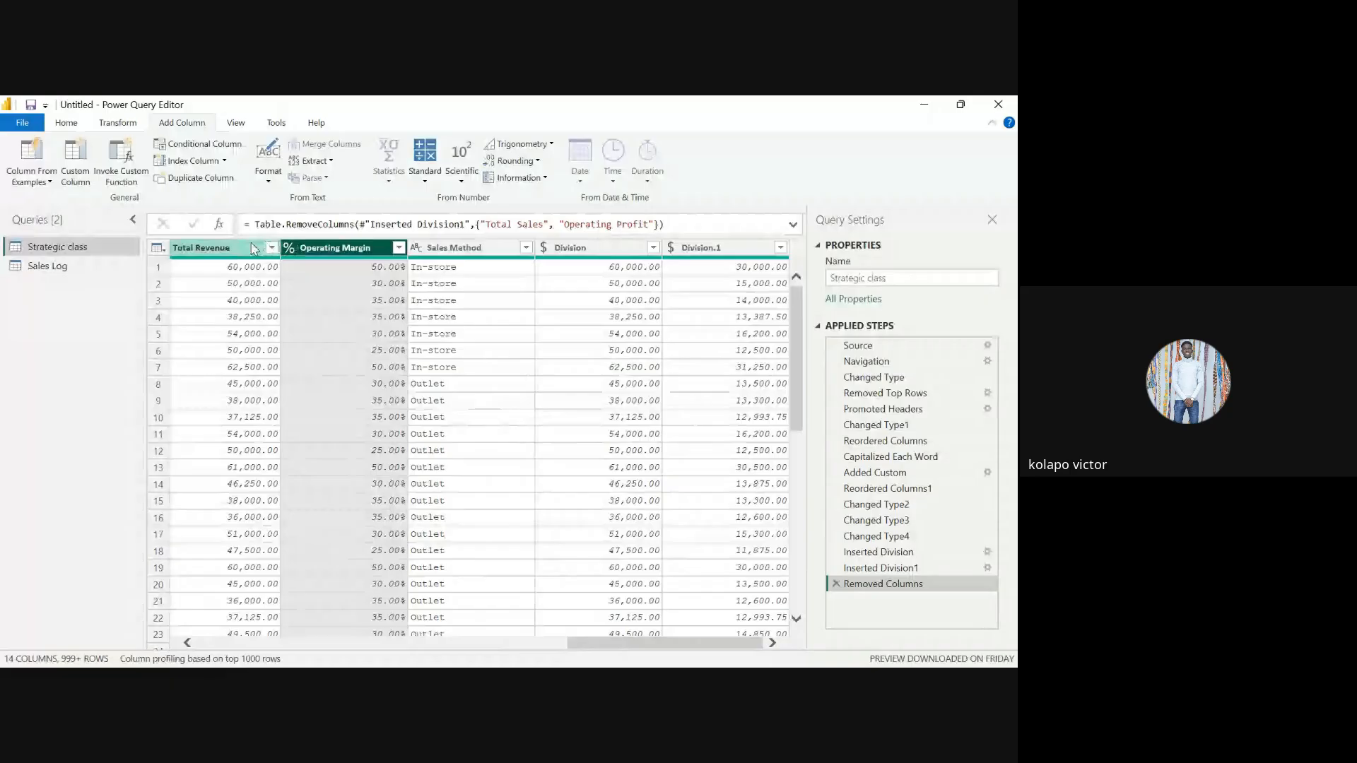
{"action": "left_click", "coordinate": [584, 249]}
{"action": "key", "text": "Delete"}
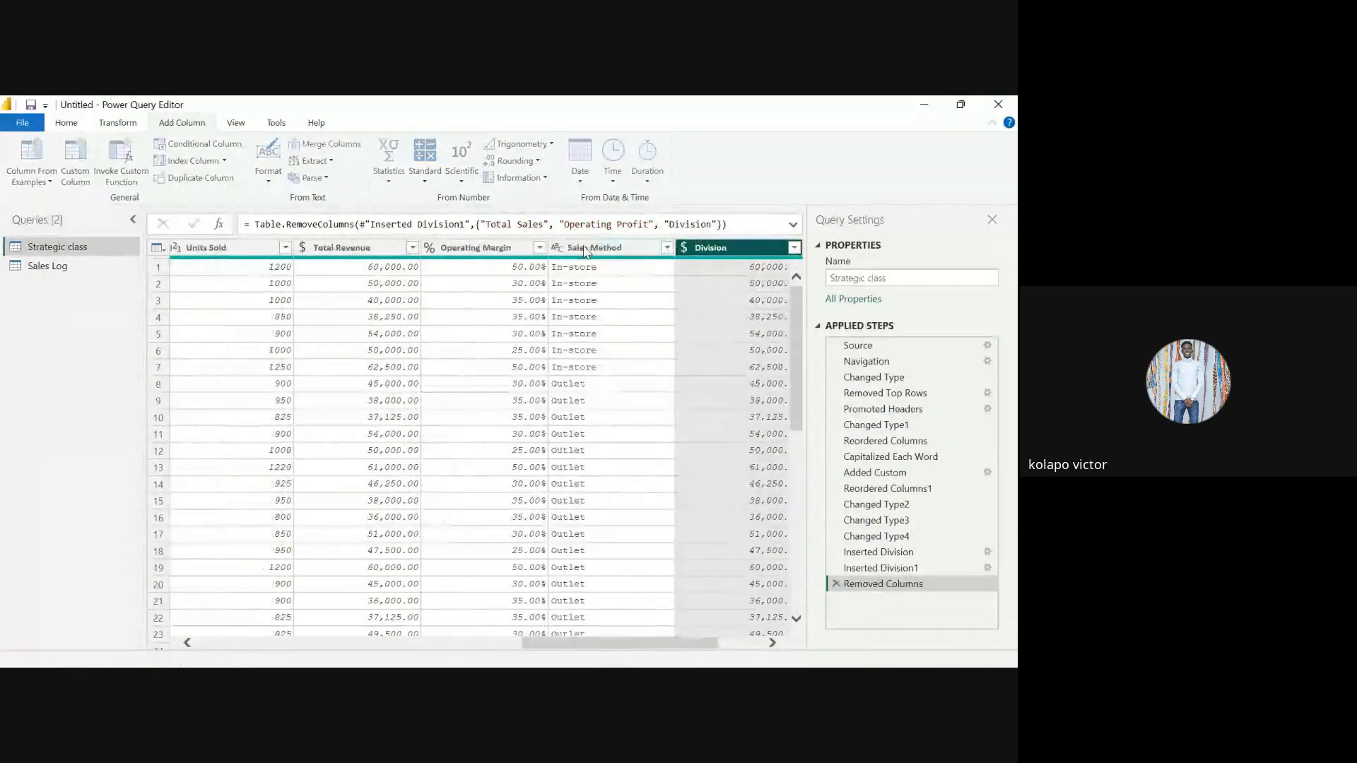
Rename the Division.1 column as Operating Profit and place it between Total Revenue and Operating Margin
{"action": "left_click", "coordinate": [680, 253]}
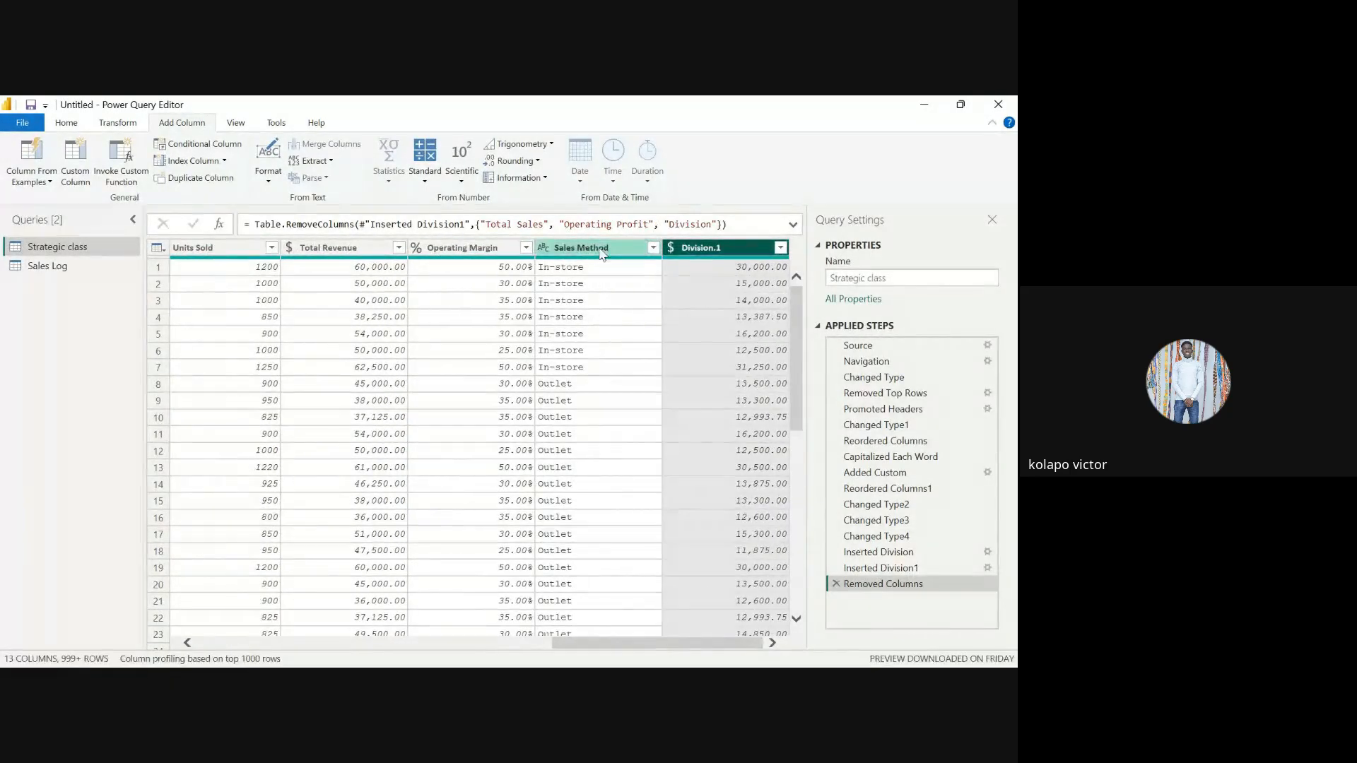
{"action": "double_click", "coordinate": [693, 251]}
{"action": "type", "text": "Oper"}
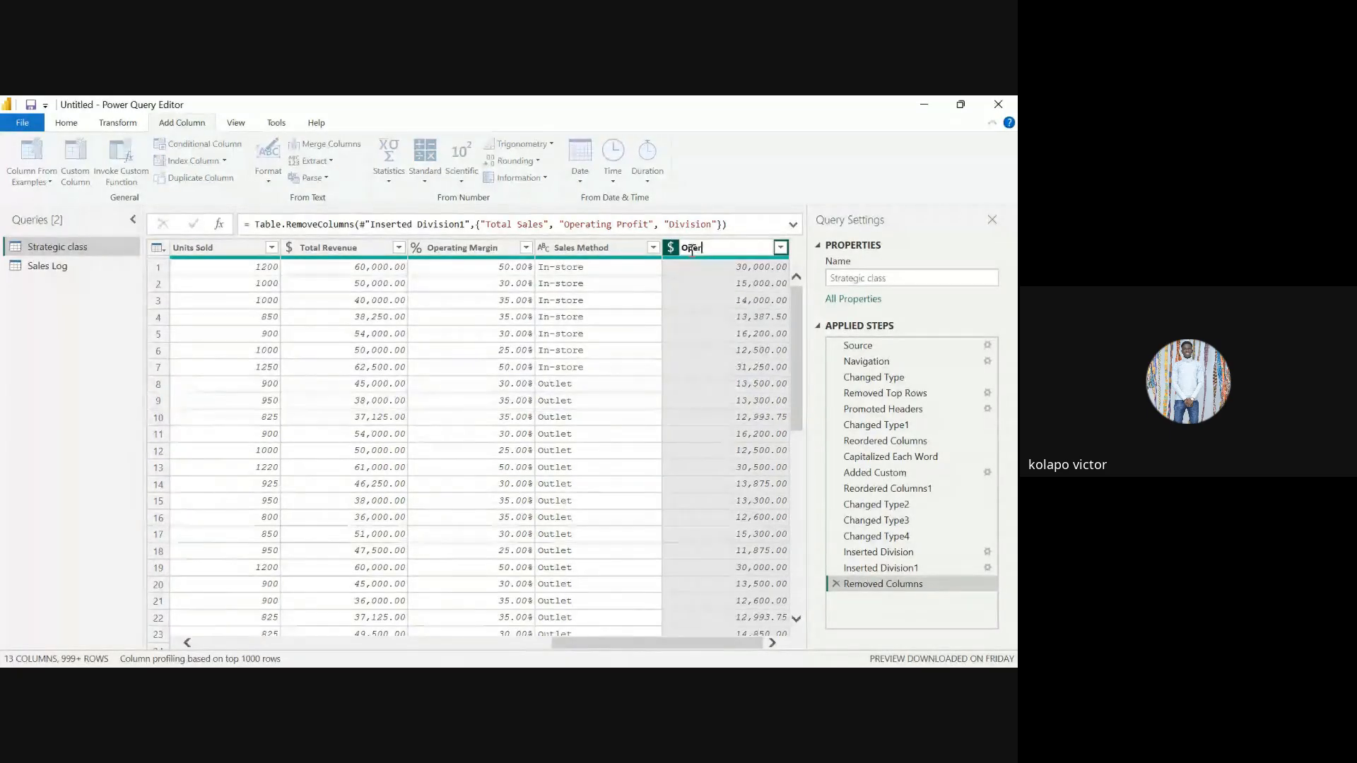
{"action": "type", "text": "ating P"}
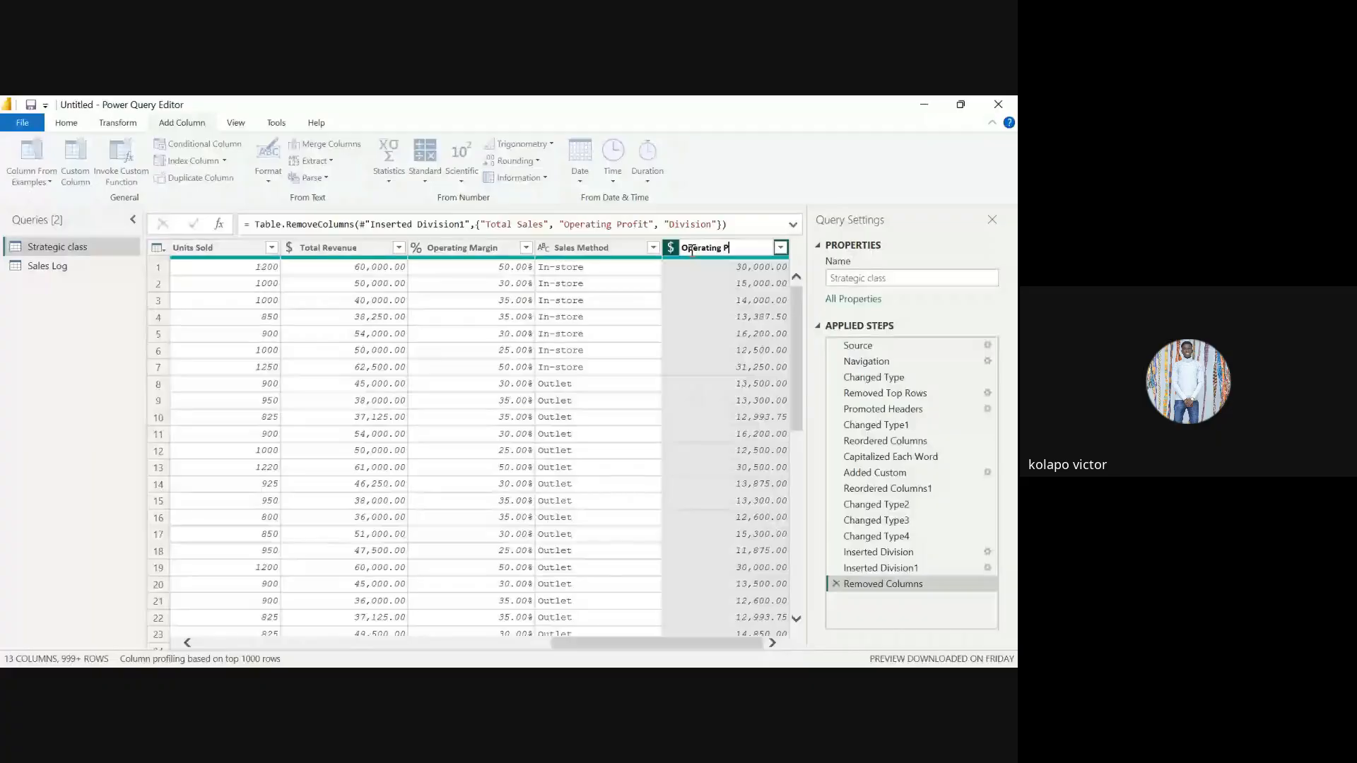
{"action": "type", "text": "rofit"}
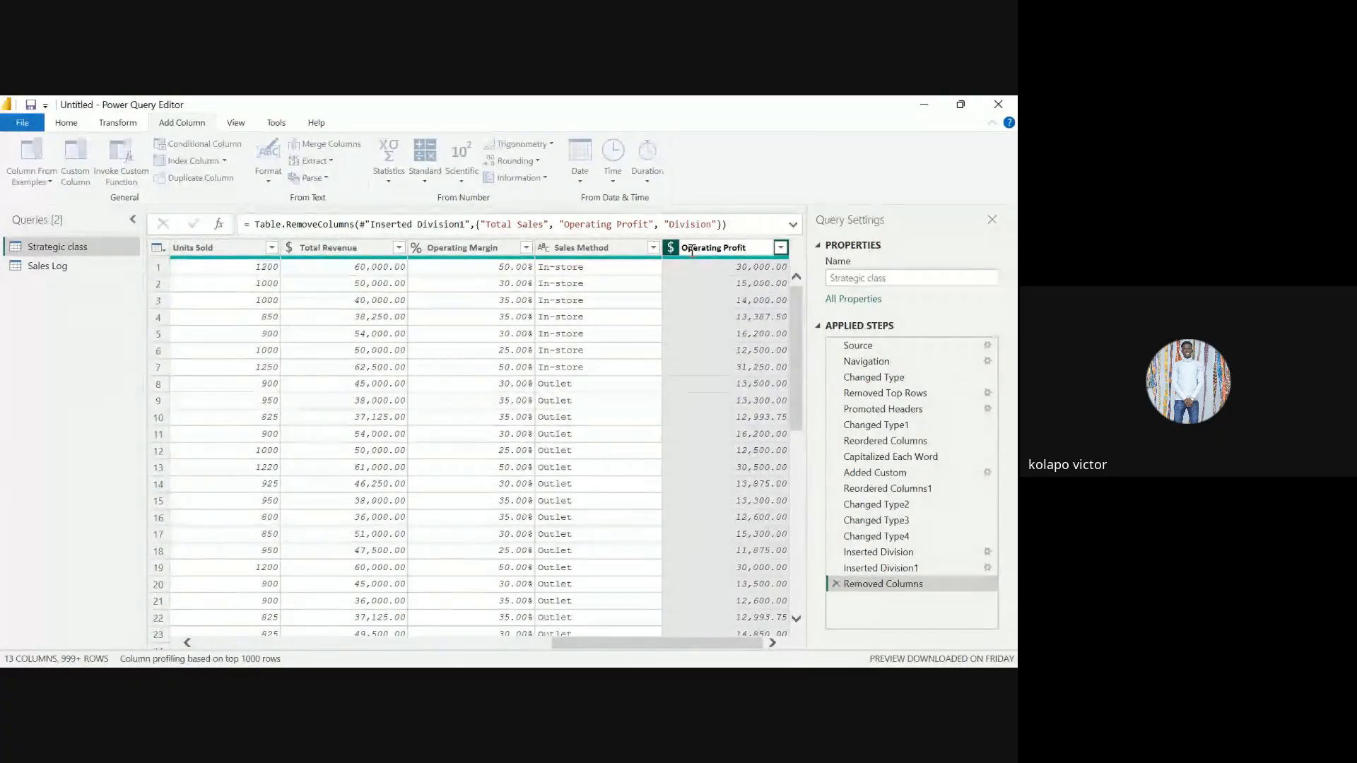
{"action": "key", "text": "Return"}
{"action": "left_click_drag", "start_coordinate": [735, 257], "coordinate": [413, 248]}
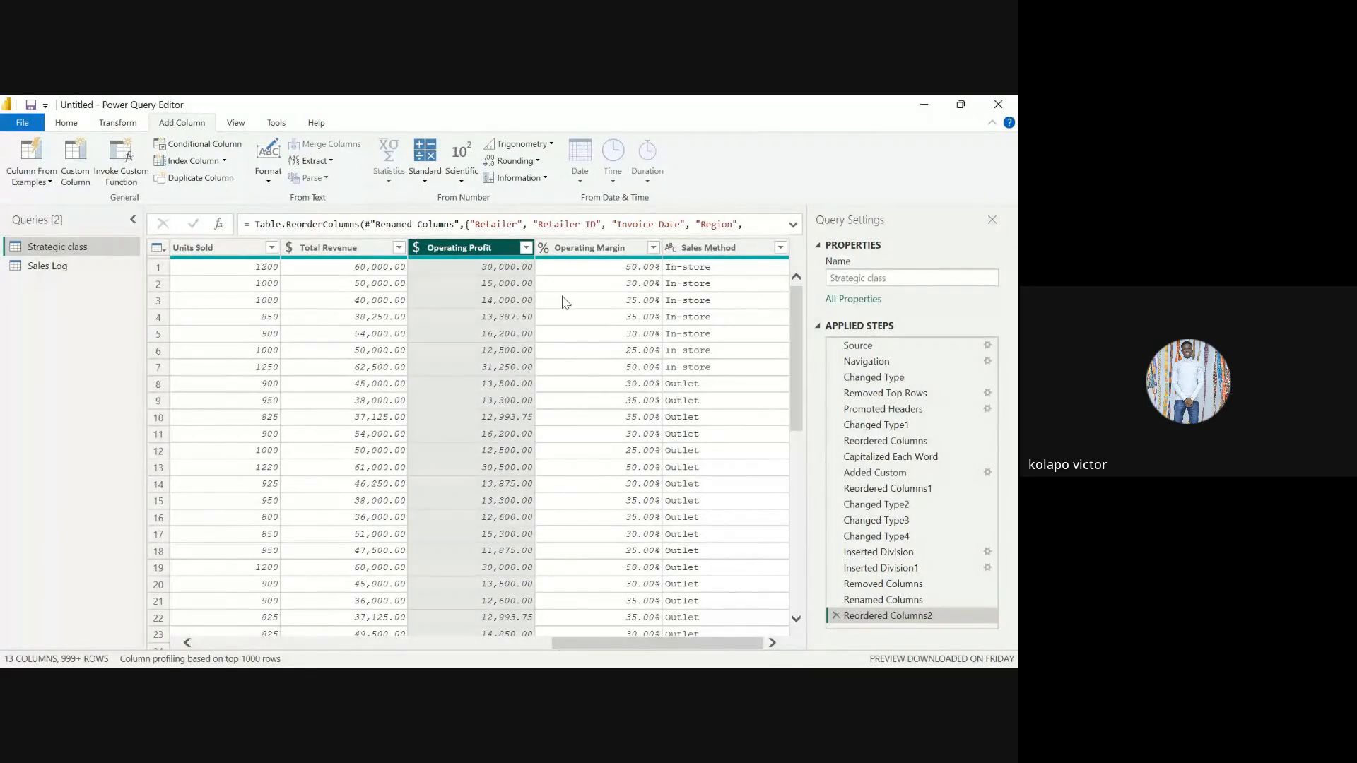
{"action": "left_click", "coordinate": [590, 285]}
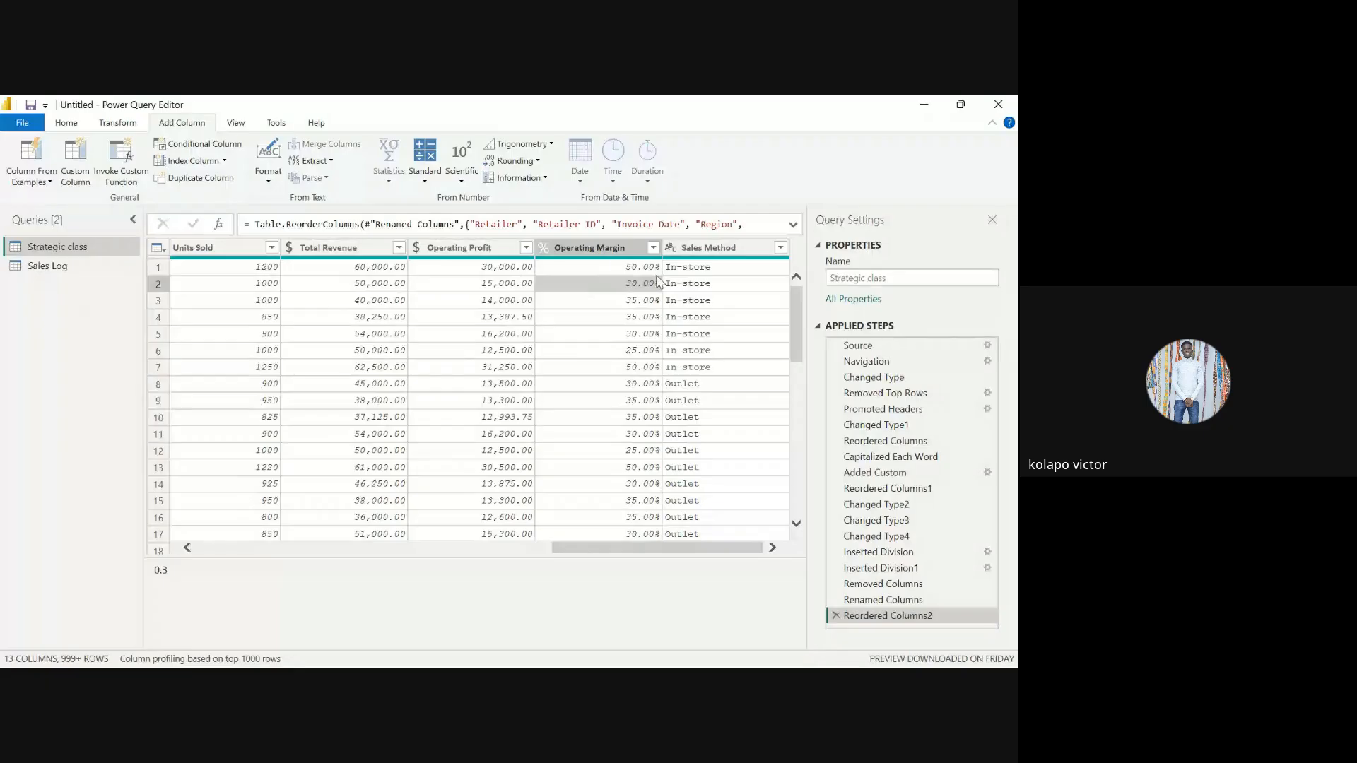
{"action": "left_click", "coordinate": [692, 284]}
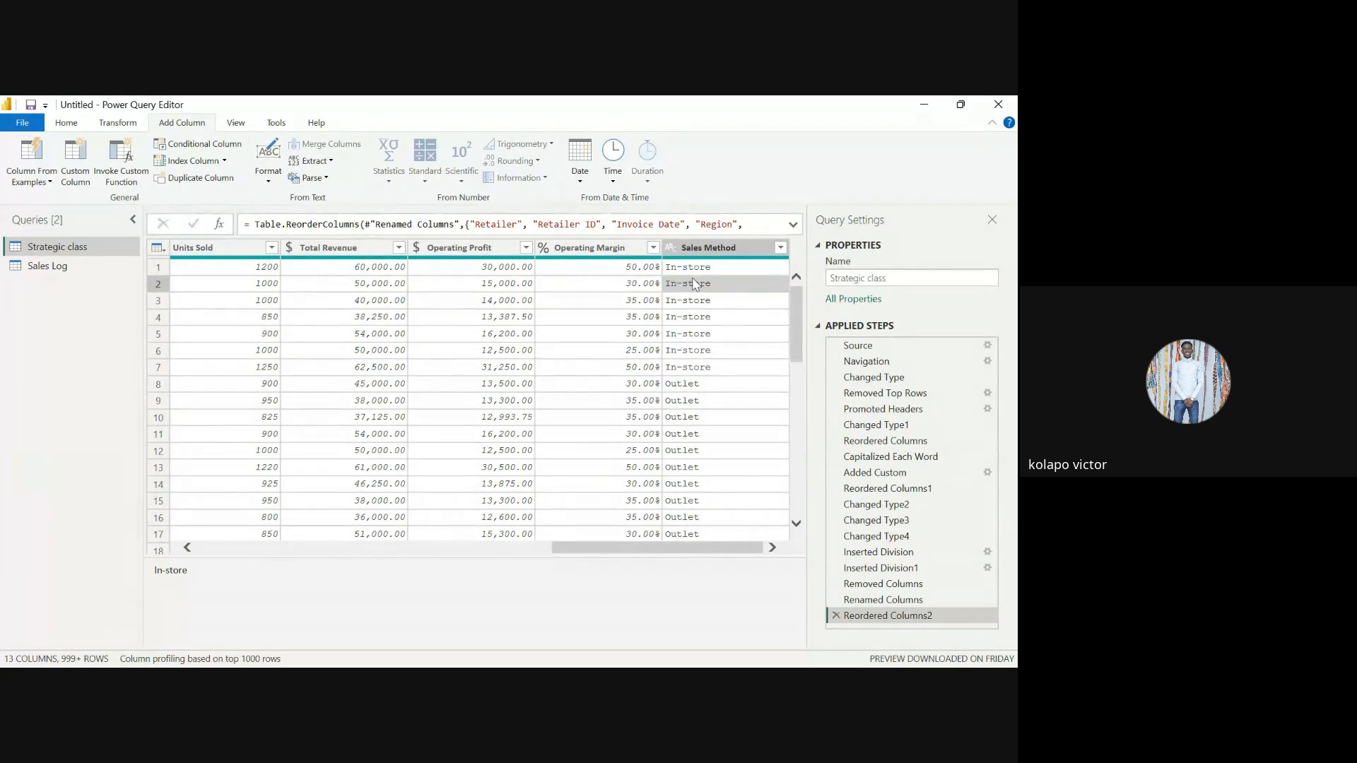
{"action": "scroll", "coordinate": [362, 282], "scroll_direction": "left", "scroll_amount": 10}
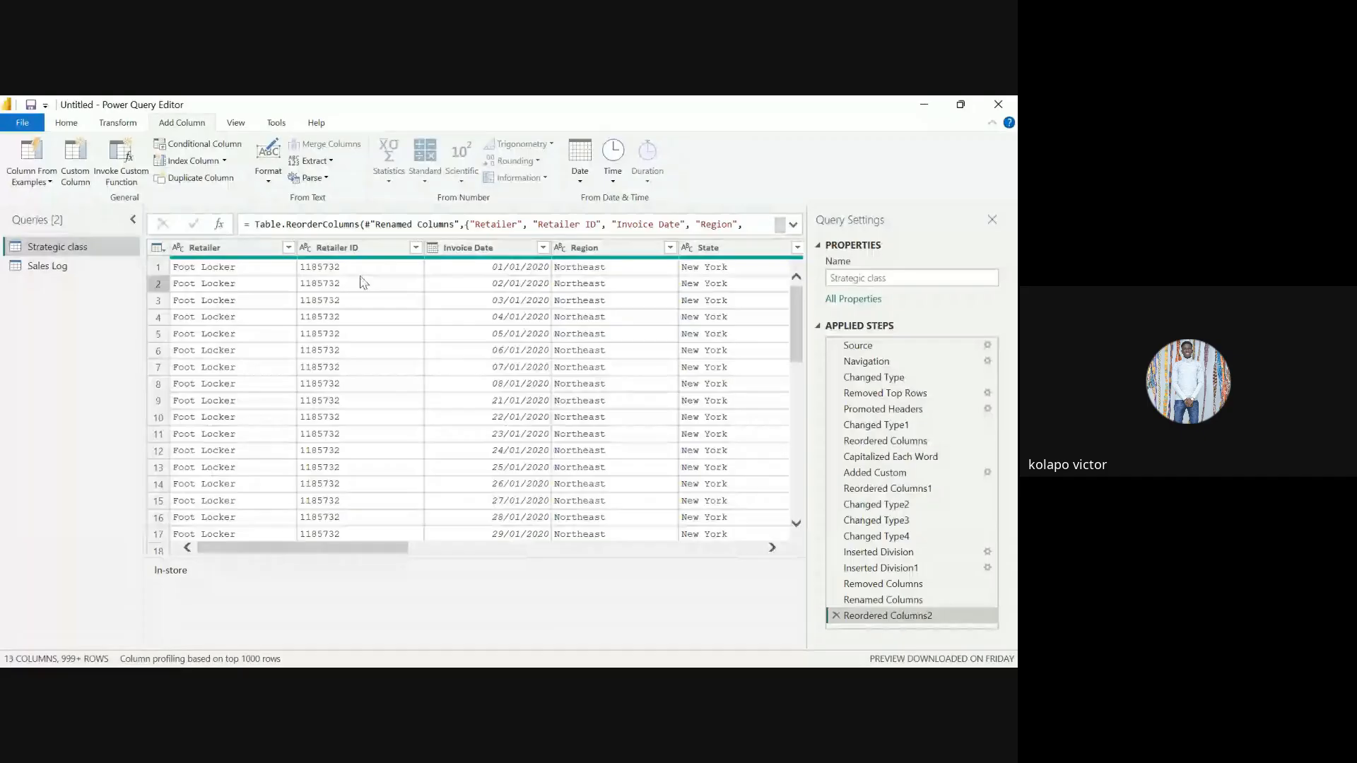
{"action": "scroll", "coordinate": [363, 283], "scroll_direction": "right", "scroll_amount": 10}
{"action": "scroll", "coordinate": [363, 283], "scroll_direction": "left", "scroll_amount": 10}
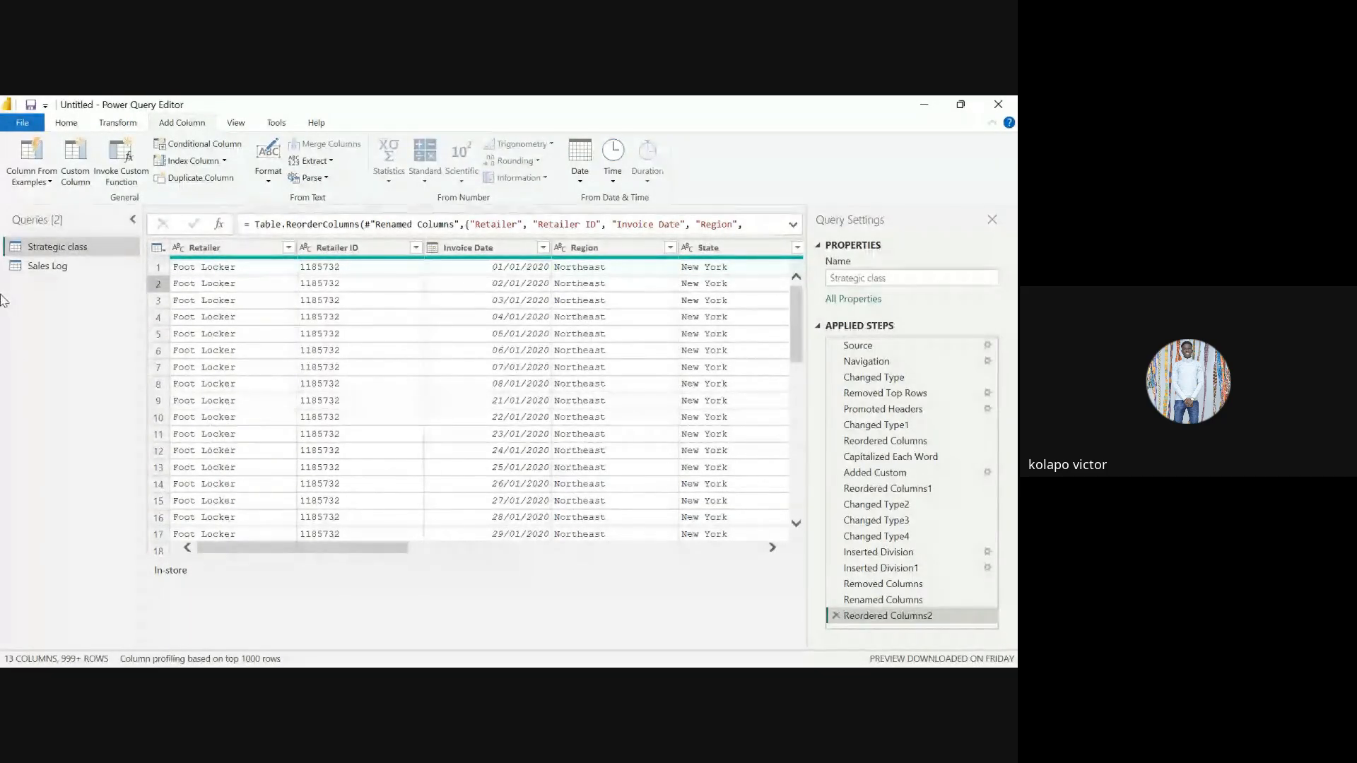
{"action": "left_click", "coordinate": [128, 152]}
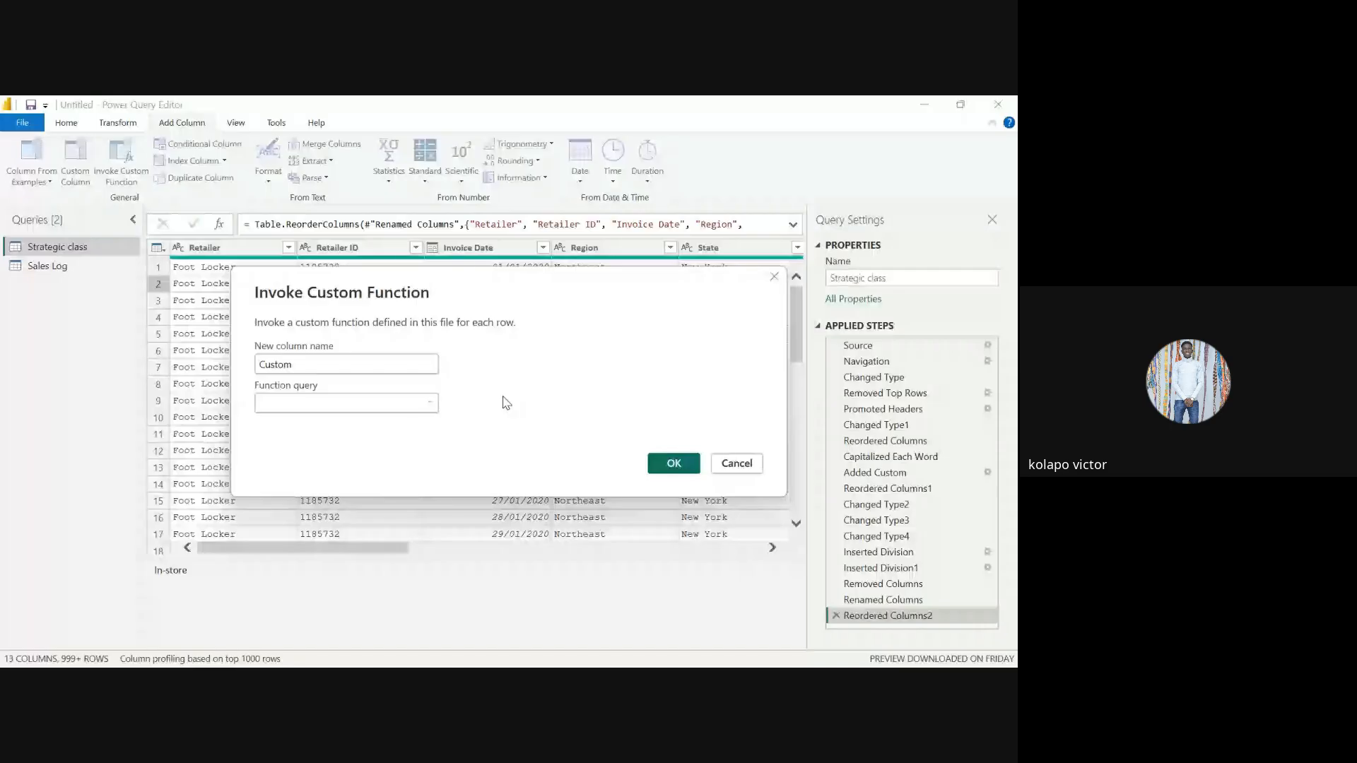
{"action": "left_click", "coordinate": [736, 466]}
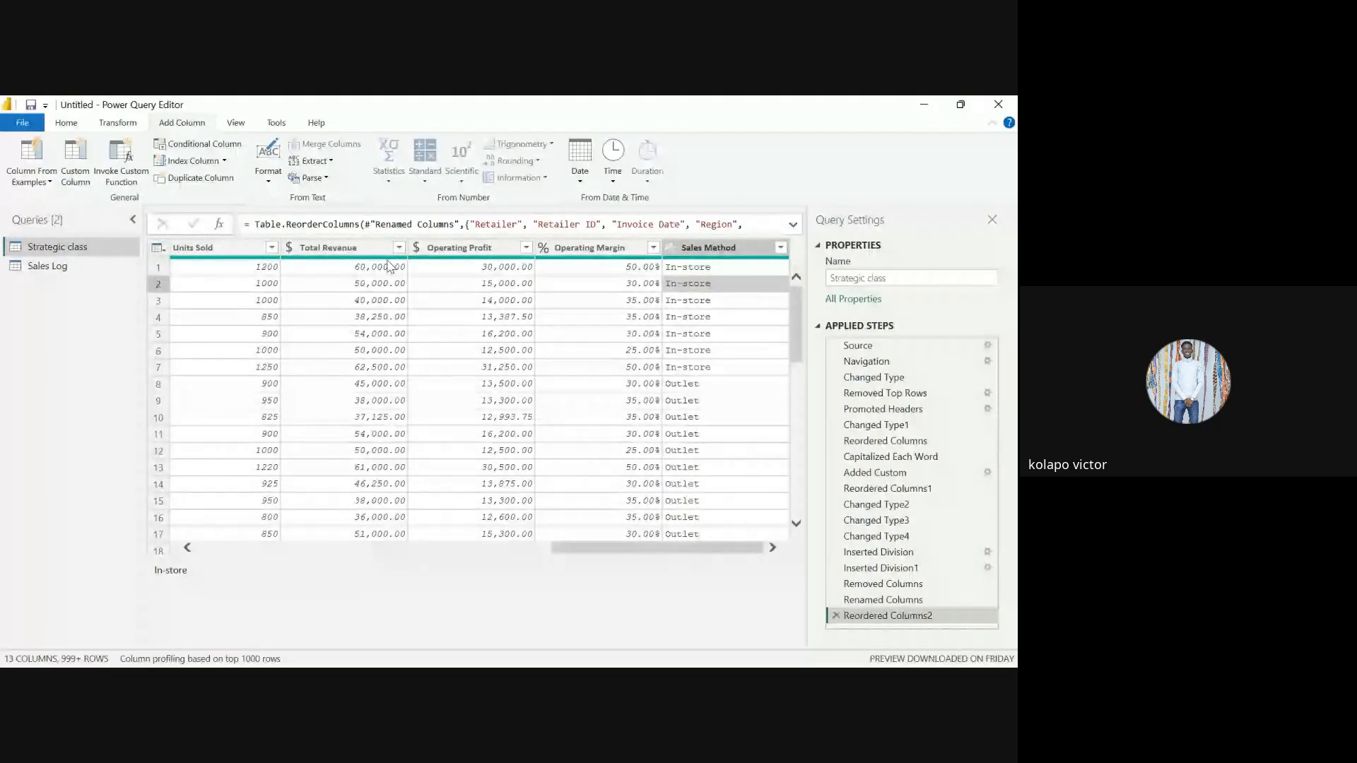
Load more values in the Total Revenue column's filter list and apply the filter with all values selected
{"action": "scroll", "coordinate": [388, 373], "scroll_direction": "down", "scroll_amount": 1}
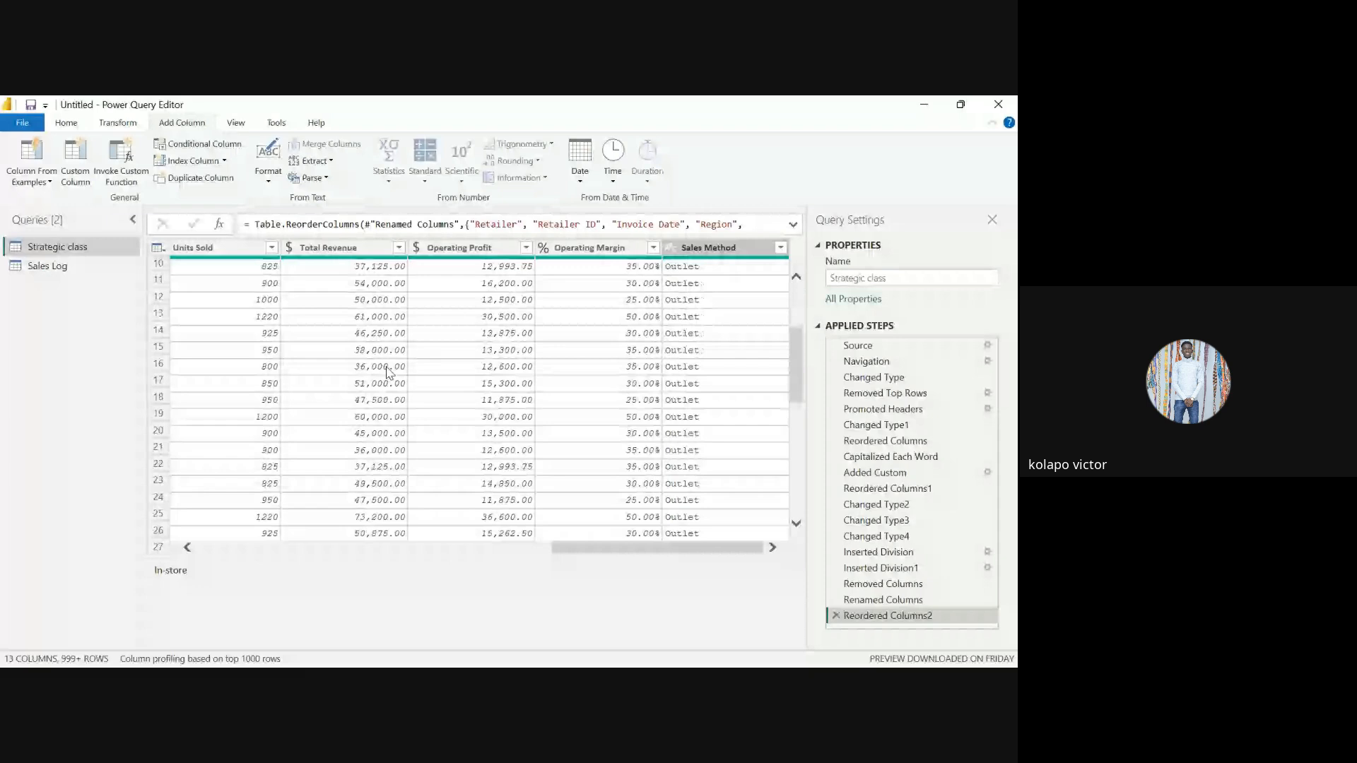
{"action": "scroll", "coordinate": [388, 372], "scroll_direction": "down", "scroll_amount": 3}
{"action": "left_click", "coordinate": [398, 247]}
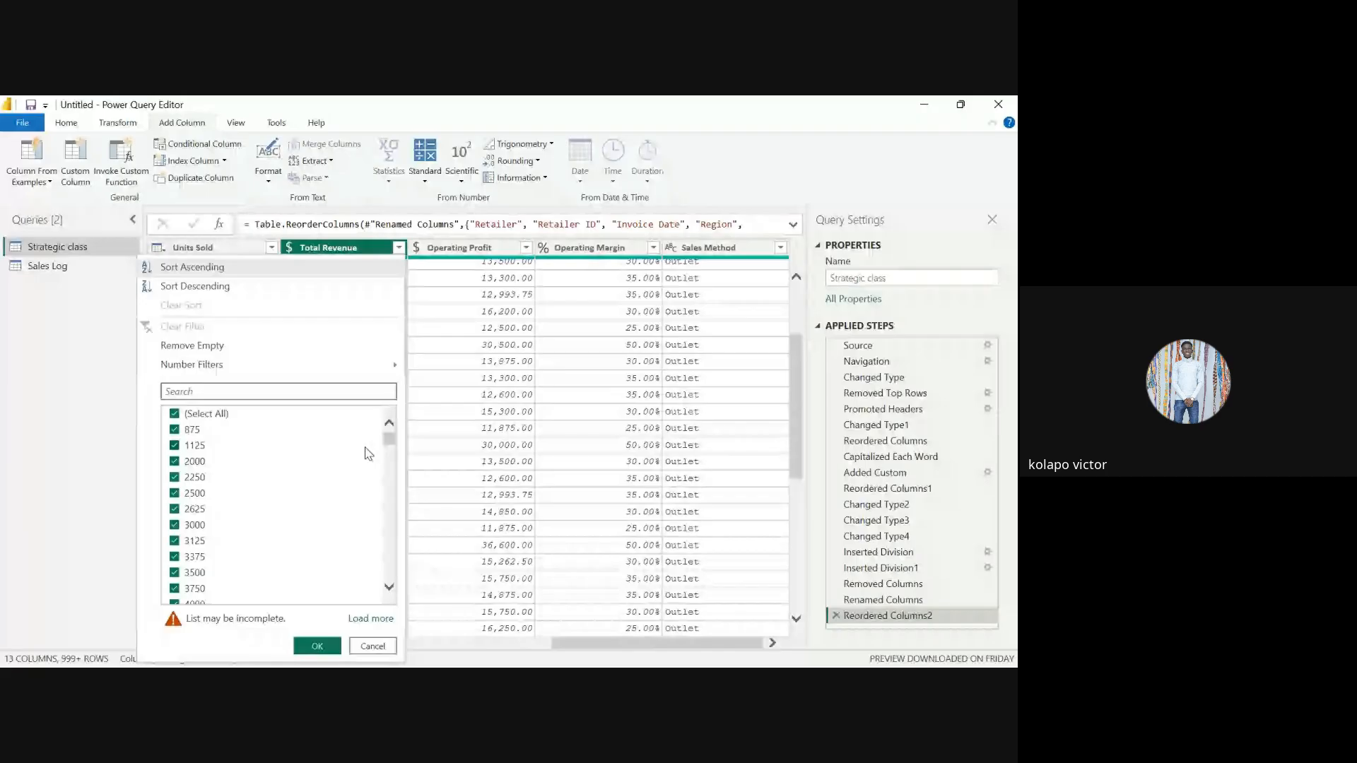
{"action": "left_click_drag", "start_coordinate": [388, 439], "coordinate": [385, 591]}
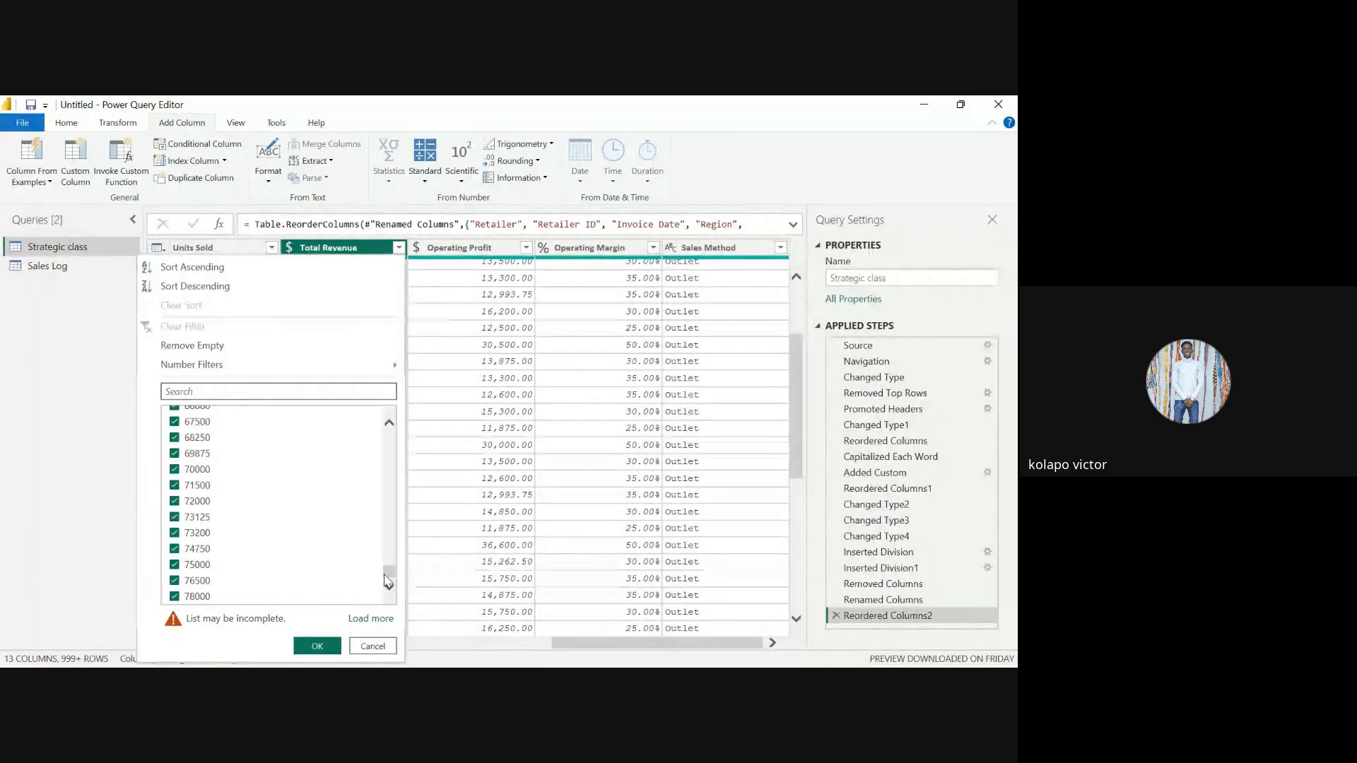
{"action": "left_click_drag", "start_coordinate": [387, 581], "coordinate": [387, 510]}
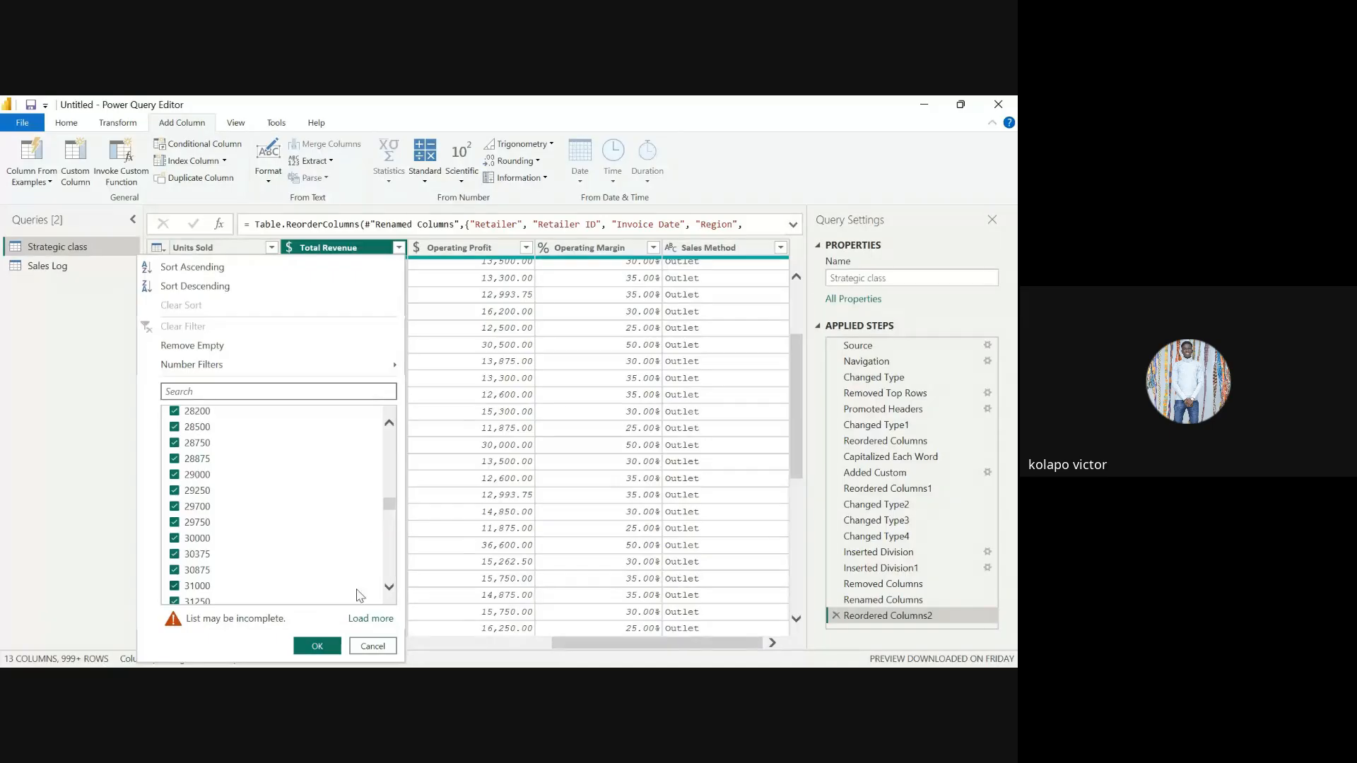
{"action": "left_click", "coordinate": [363, 619]}
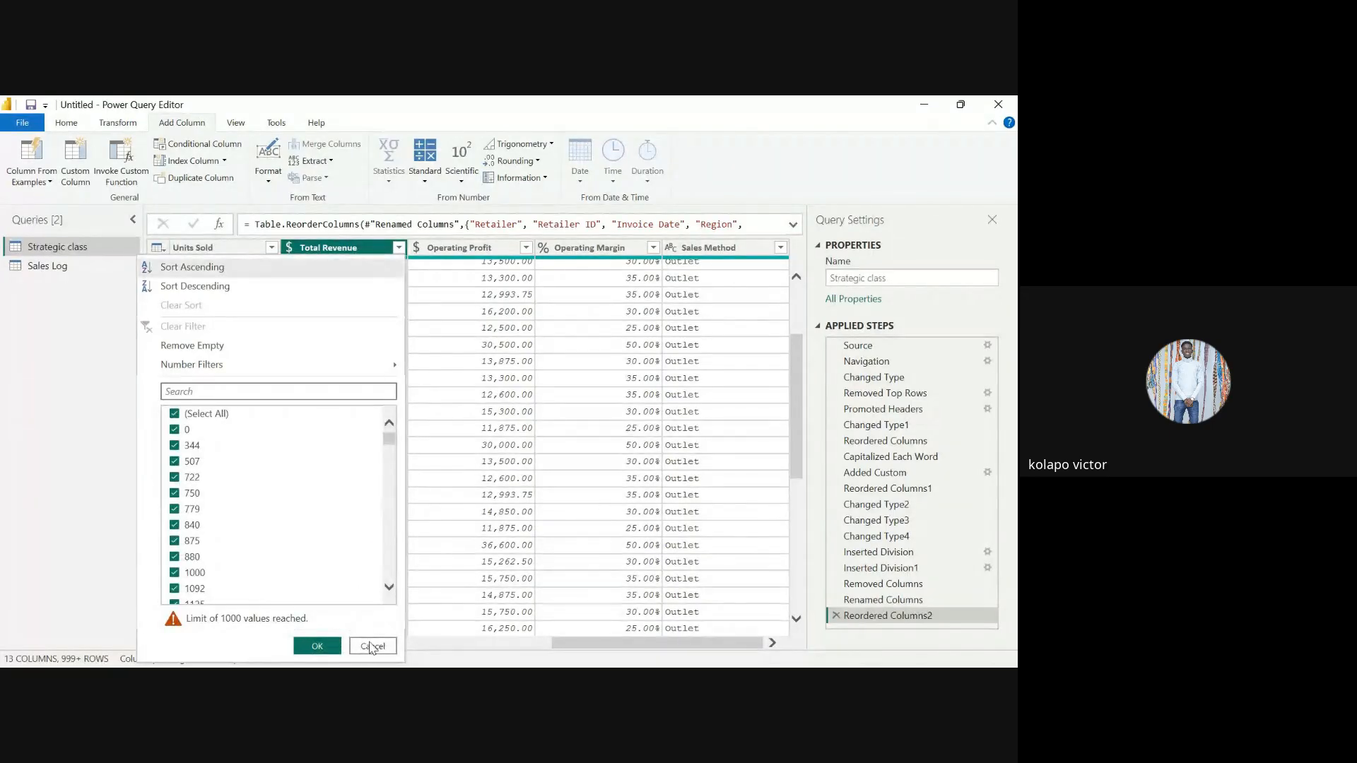
{"action": "left_click", "coordinate": [316, 646]}
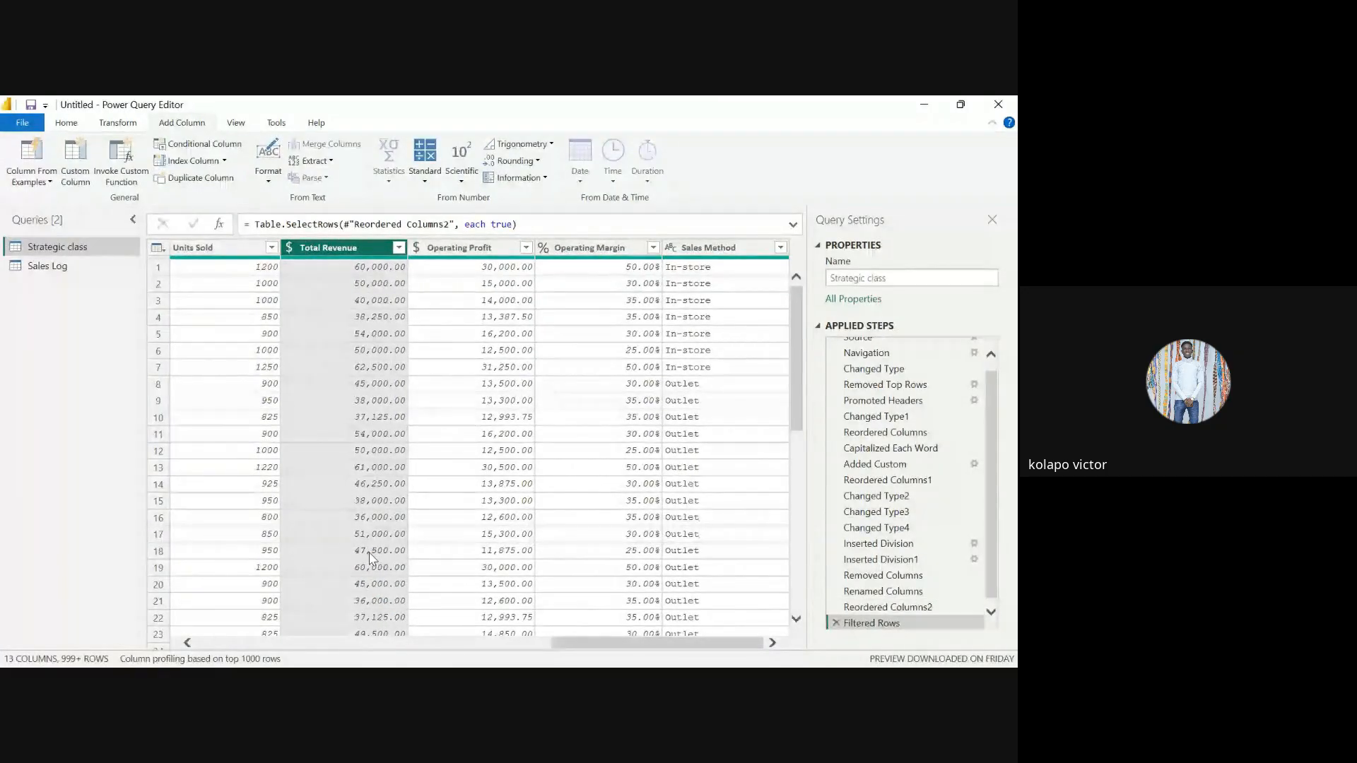
Start a new conditional column named Sales Level
{"action": "left_click", "coordinate": [188, 146]}
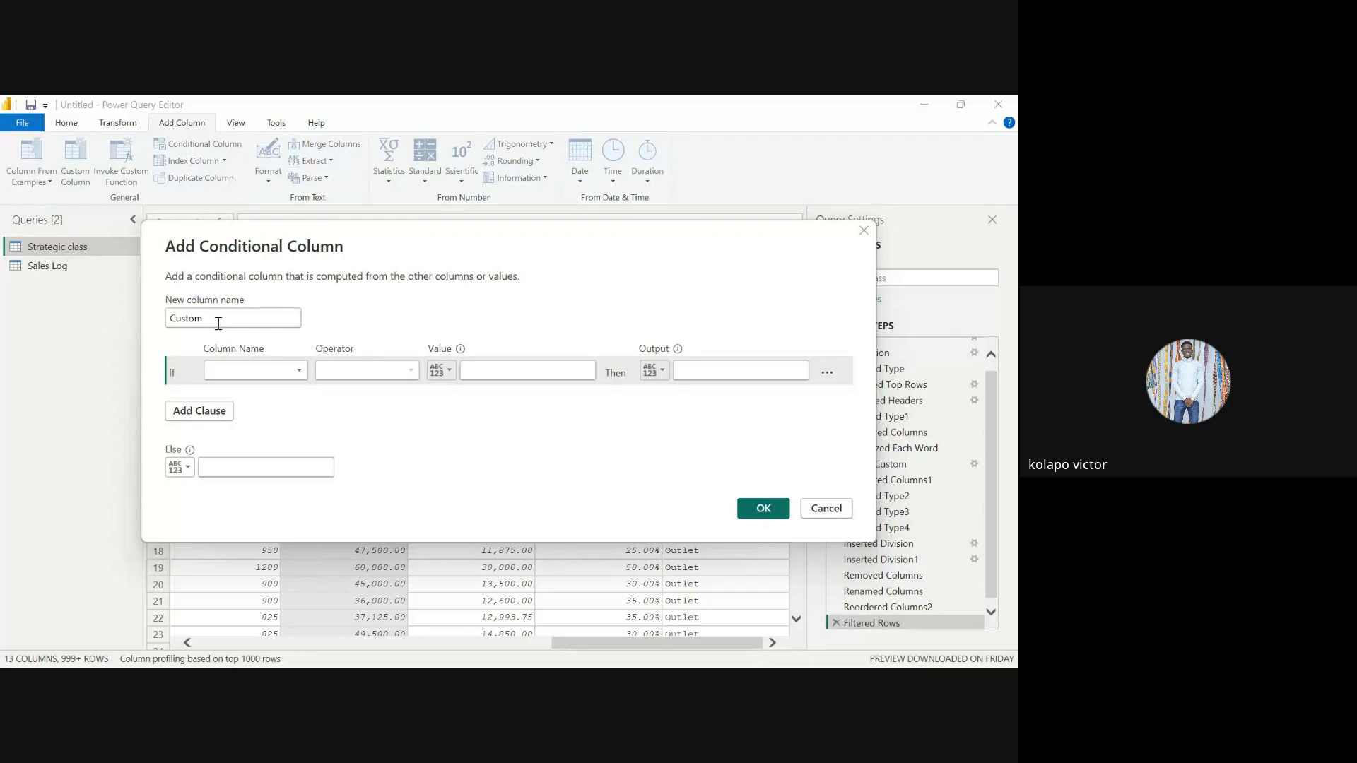
{"action": "left_click_drag", "start_coordinate": [218, 323], "coordinate": [111, 325]}
{"action": "type", "text": "Sales Level"}
{"action": "key", "text": "Tab"}
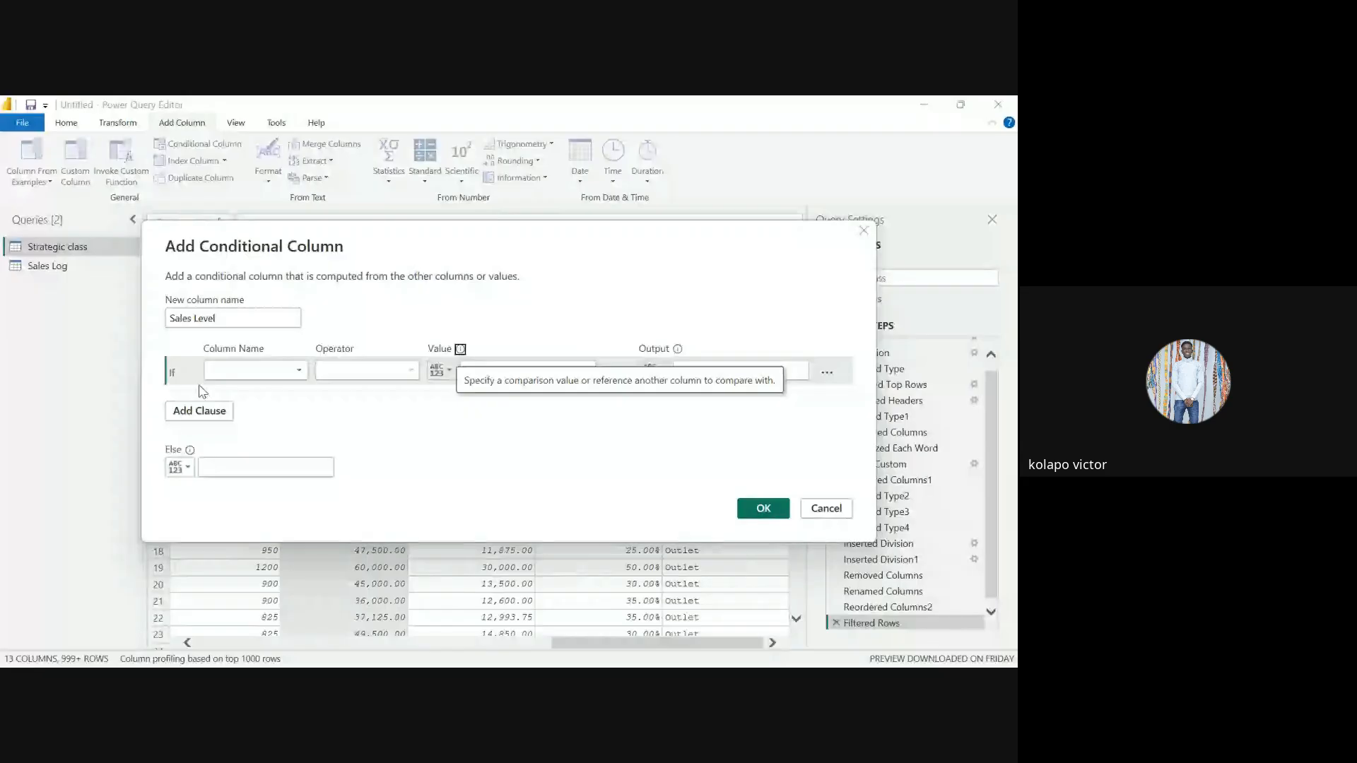
Define the first condition so Total Revenue less than or equal to 15000 outputs Low Sales
{"action": "left_click", "coordinate": [244, 371]}
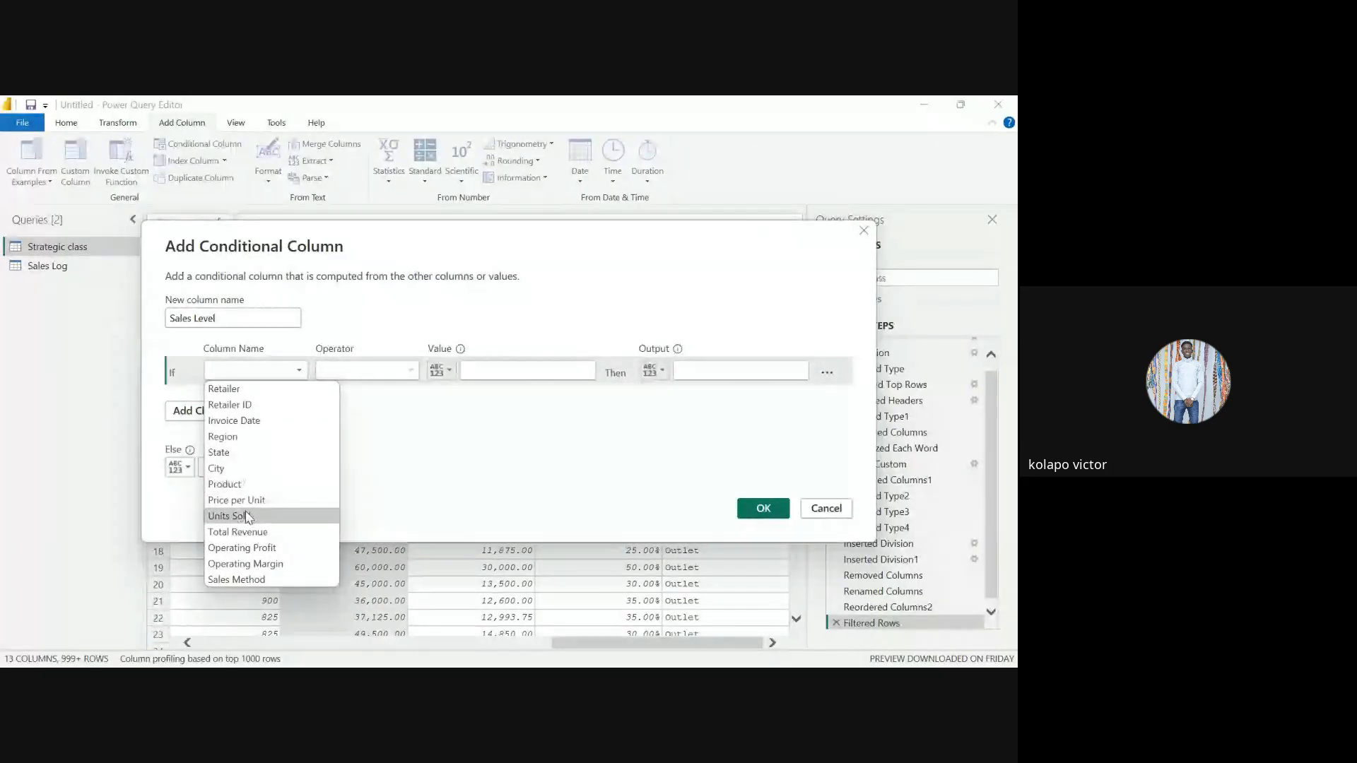
{"action": "left_click", "coordinate": [238, 532]}
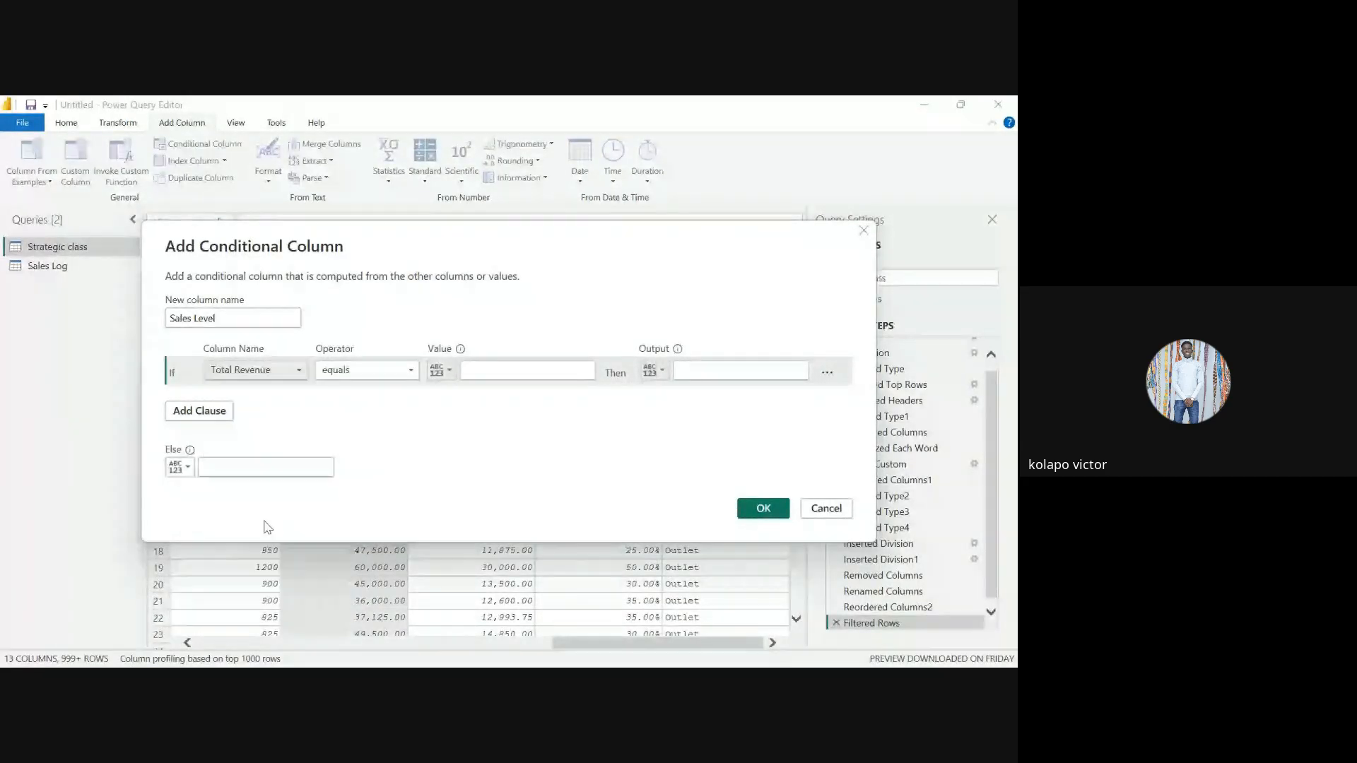
{"action": "left_click", "coordinate": [358, 372]}
{"action": "left_click", "coordinate": [367, 468]}
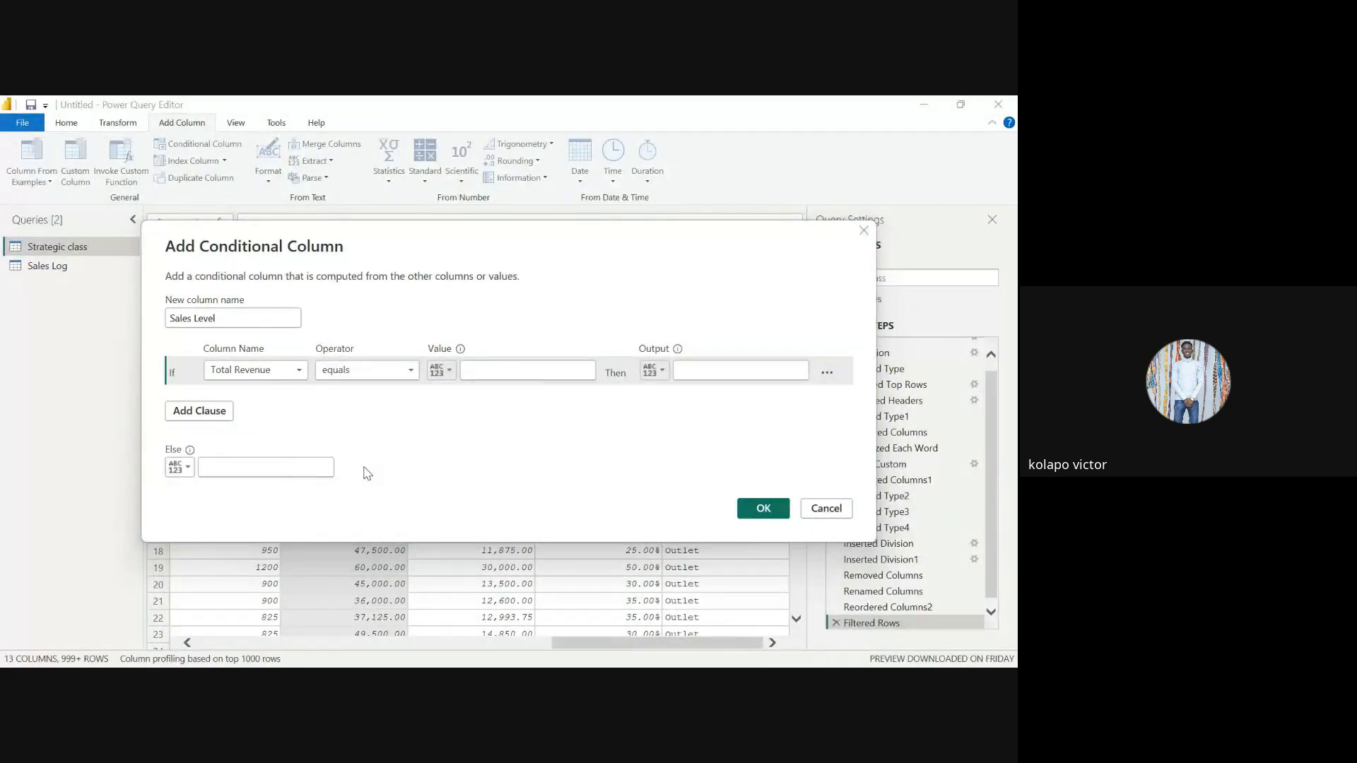
{"action": "left_click", "coordinate": [502, 371]}
{"action": "type", "text": "1"}
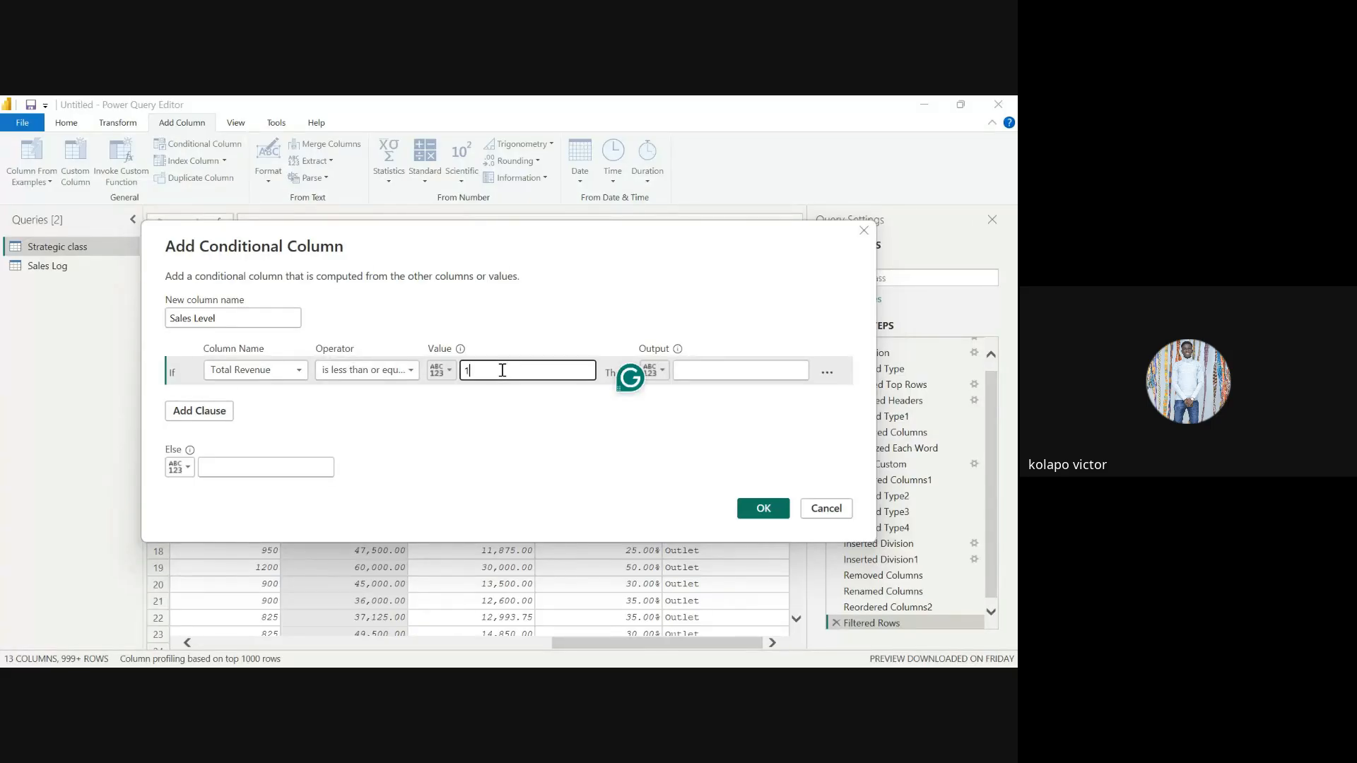
{"action": "type", "text": "5000"}
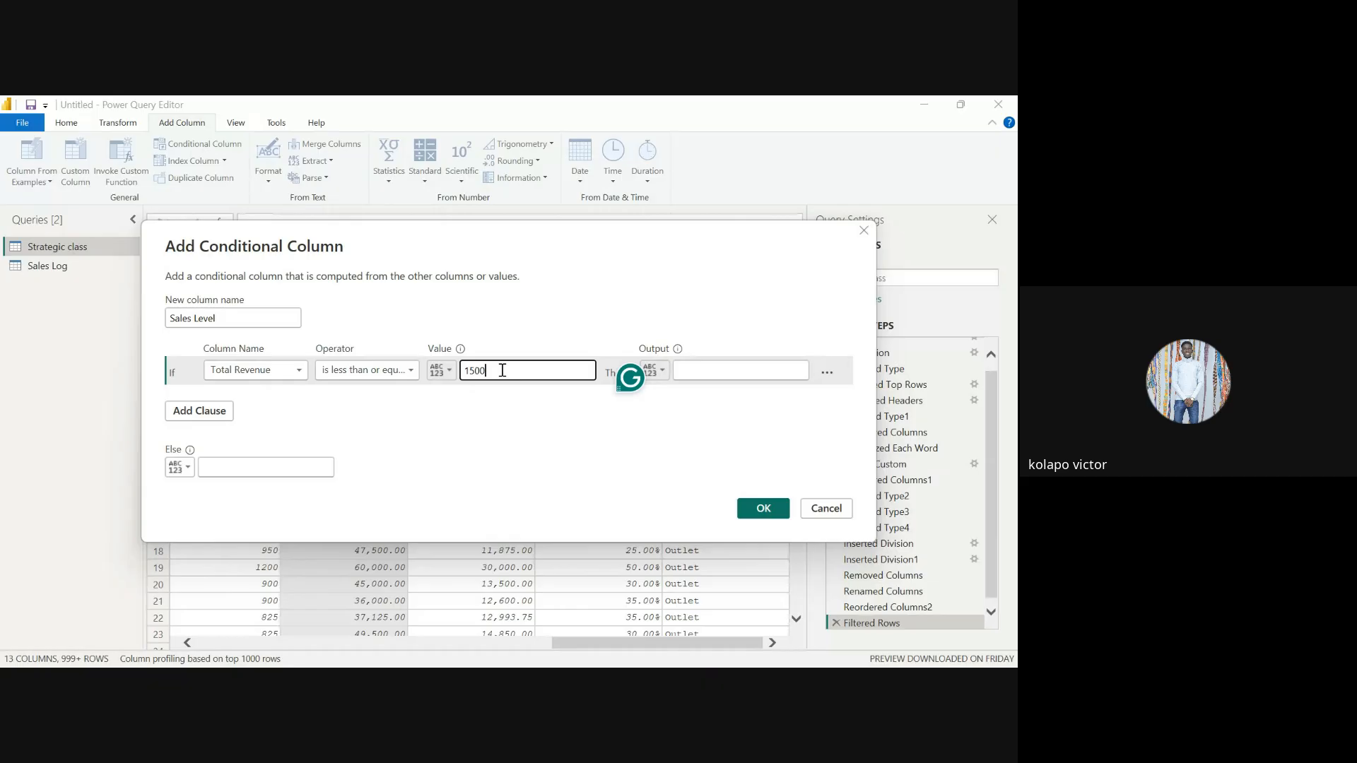
{"action": "left_click", "coordinate": [711, 370]}
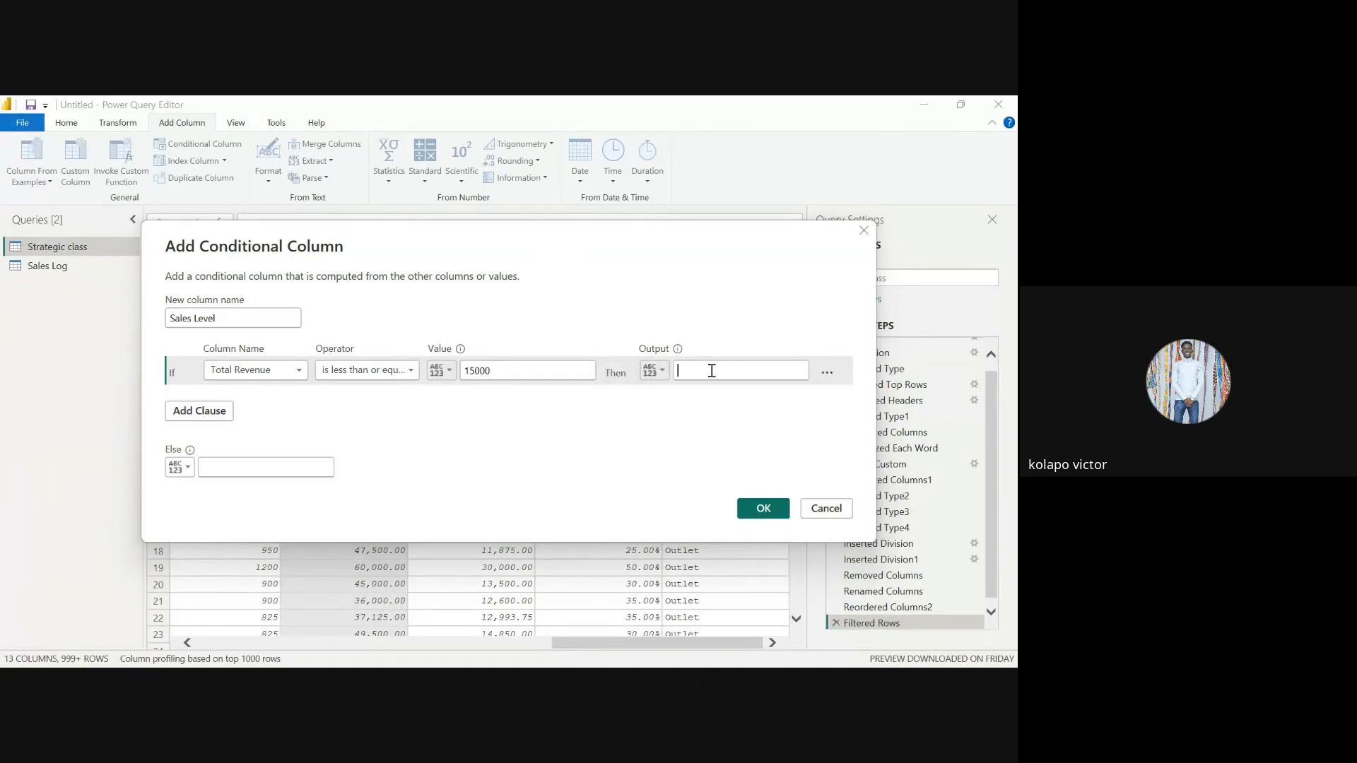
{"action": "type", "text": "Low Sales"}
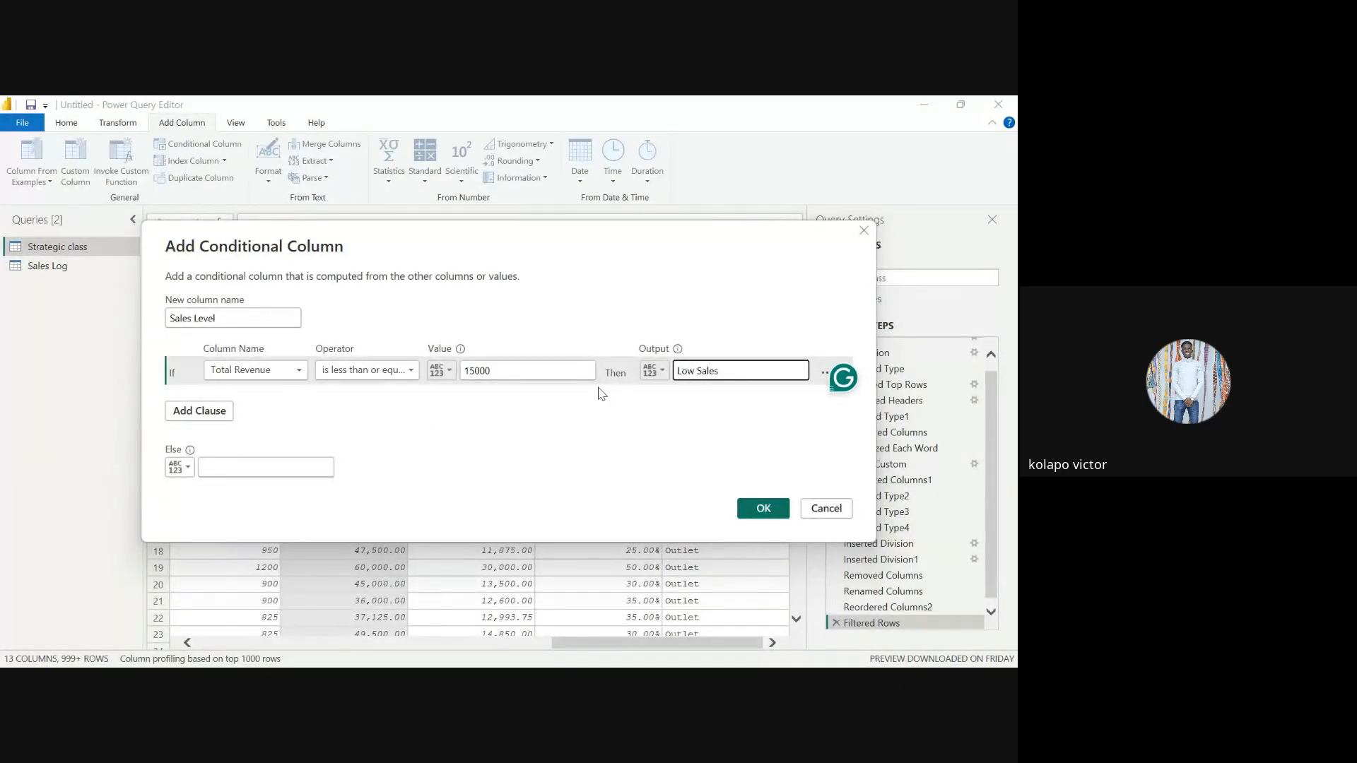
Add an else-if clause that outputs Mid Sales for Total Revenue less than or equal to 60000, and create the column
{"action": "left_click", "coordinate": [200, 408]}
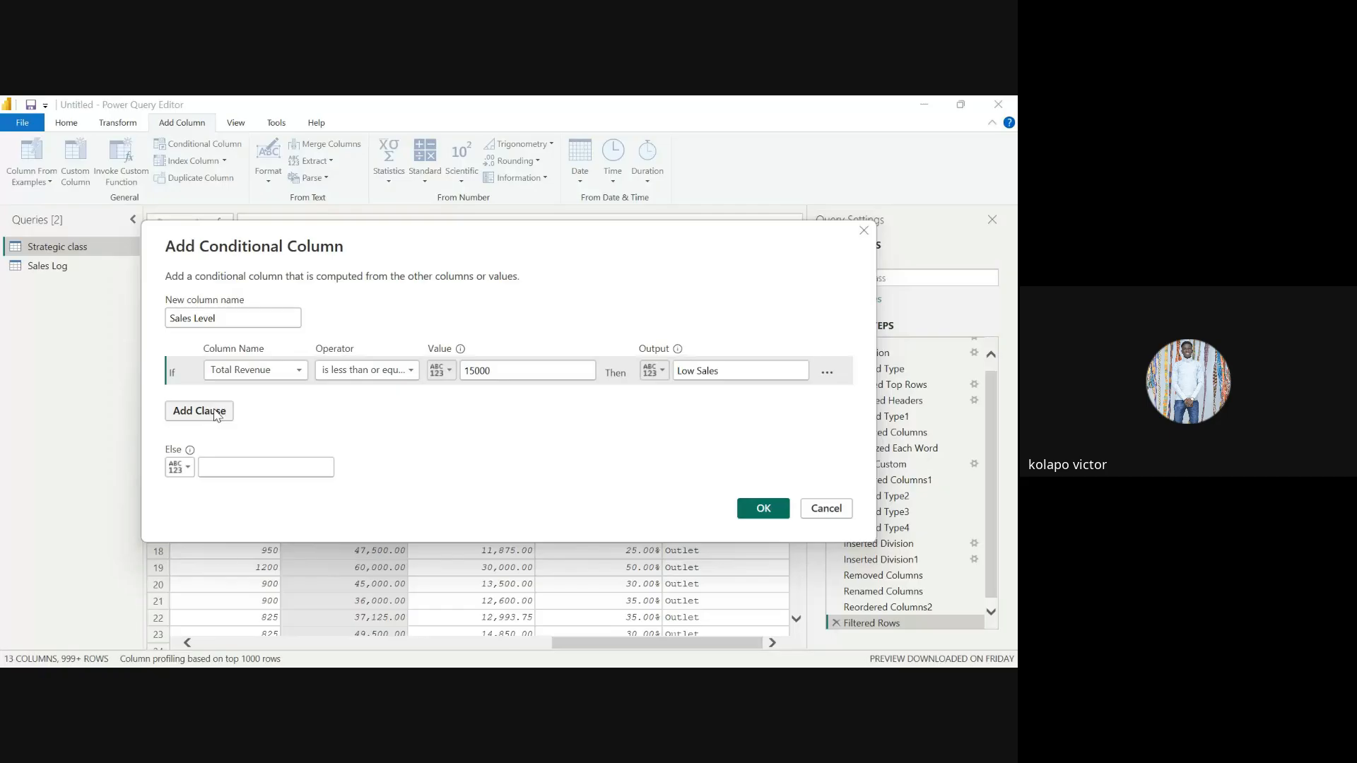
{"action": "left_click", "coordinate": [251, 400]}
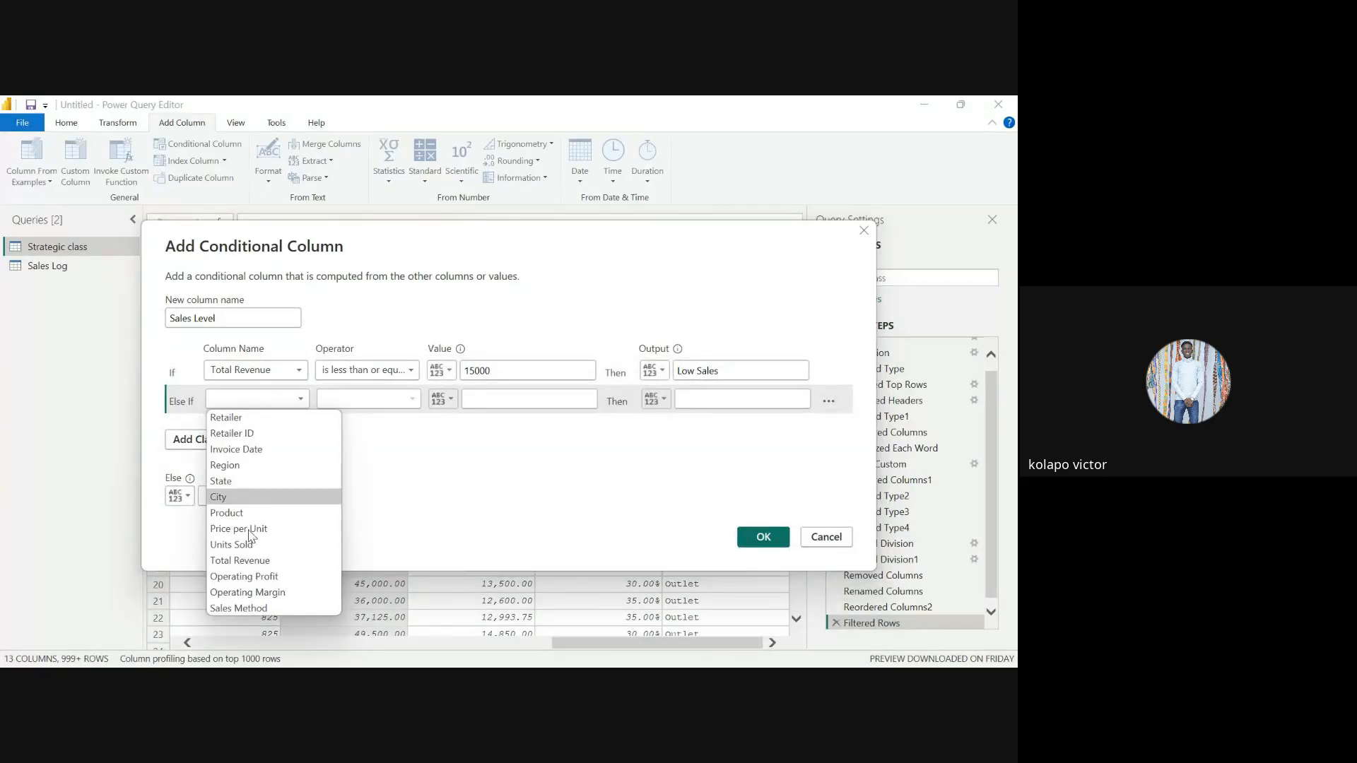
{"action": "left_click", "coordinate": [265, 560]}
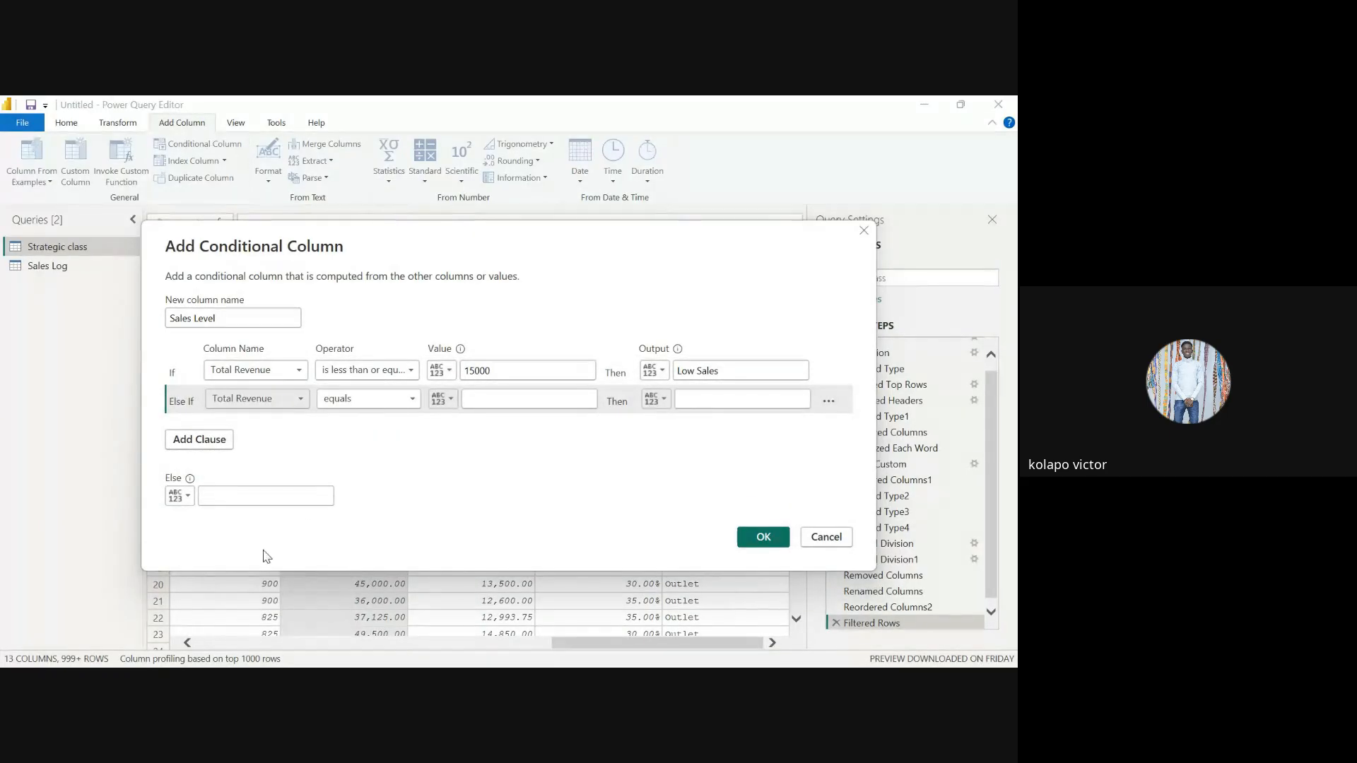
{"action": "left_click", "coordinate": [380, 410]}
{"action": "left_click", "coordinate": [388, 497]}
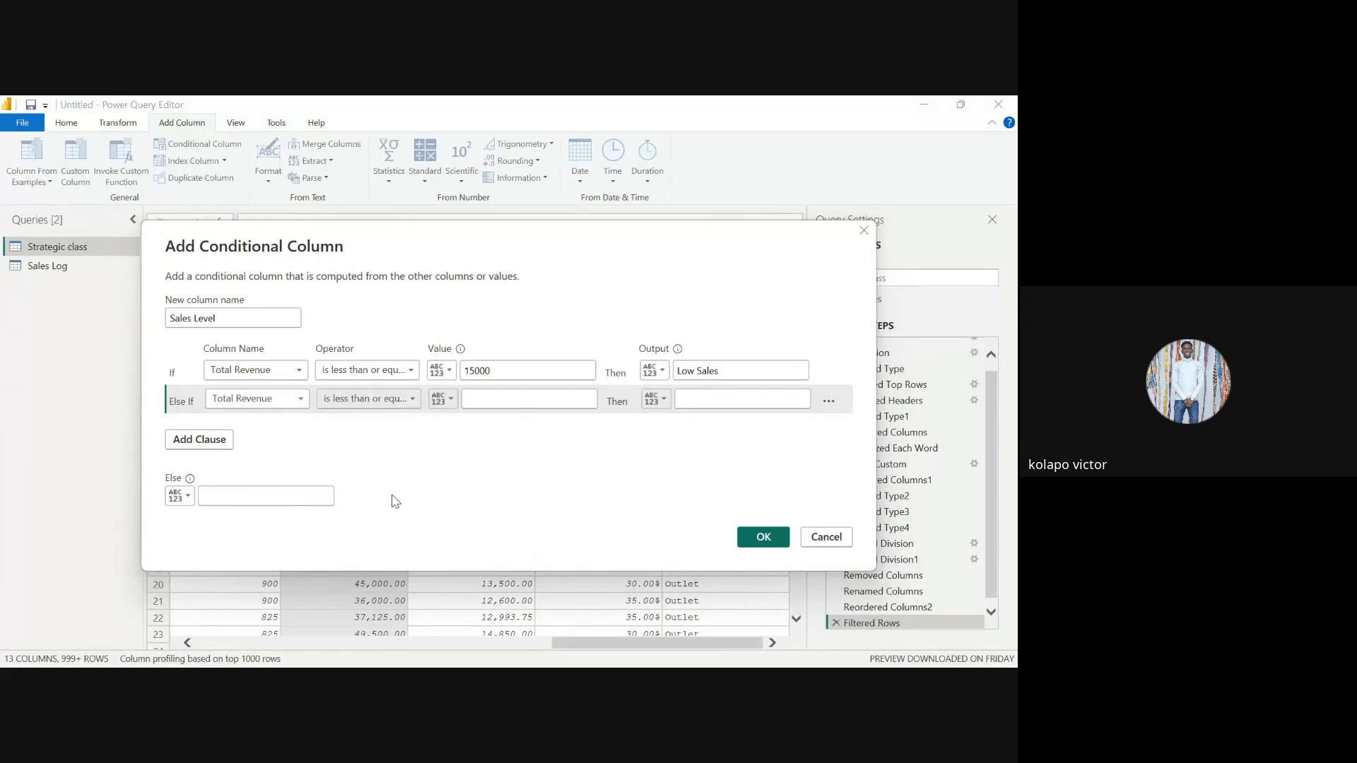
{"action": "left_click", "coordinate": [478, 396]}
{"action": "type", "text": "60000"}
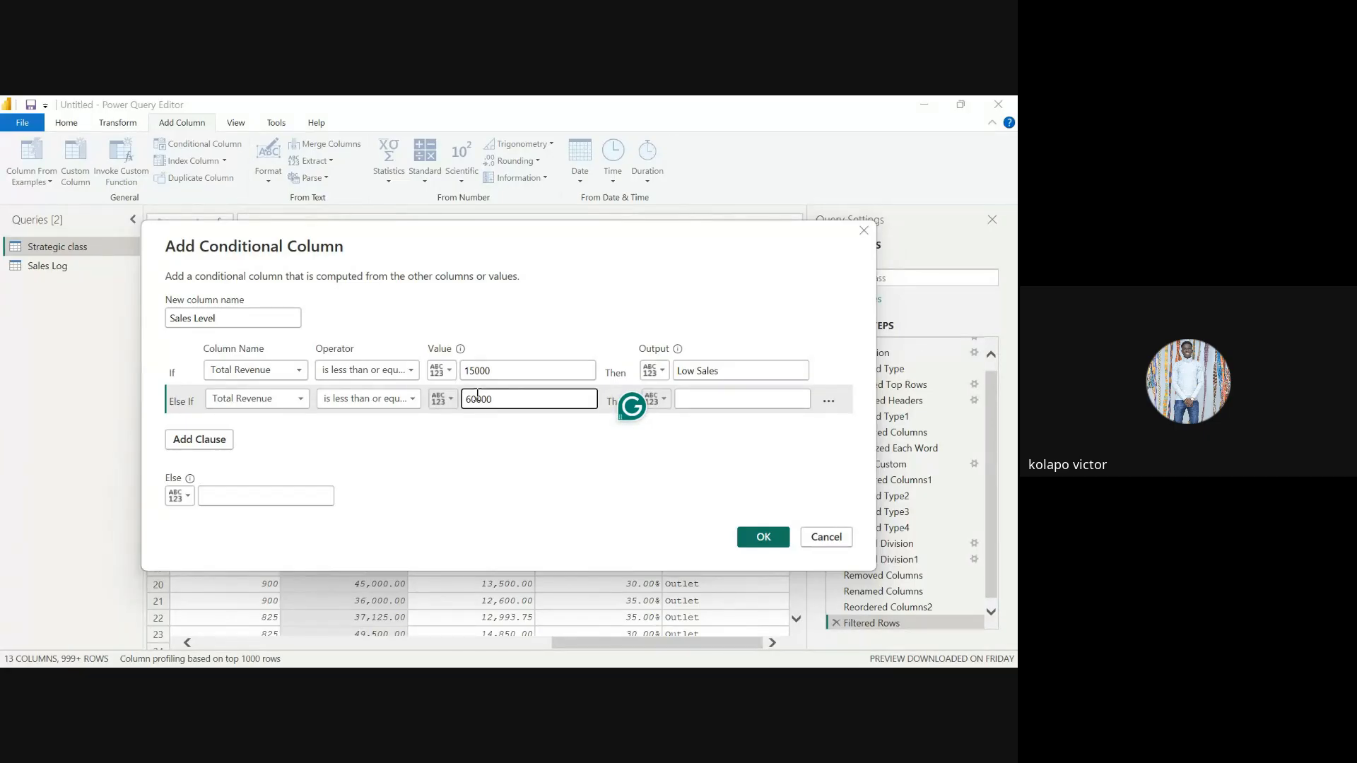
{"action": "key", "text": "Tab"}
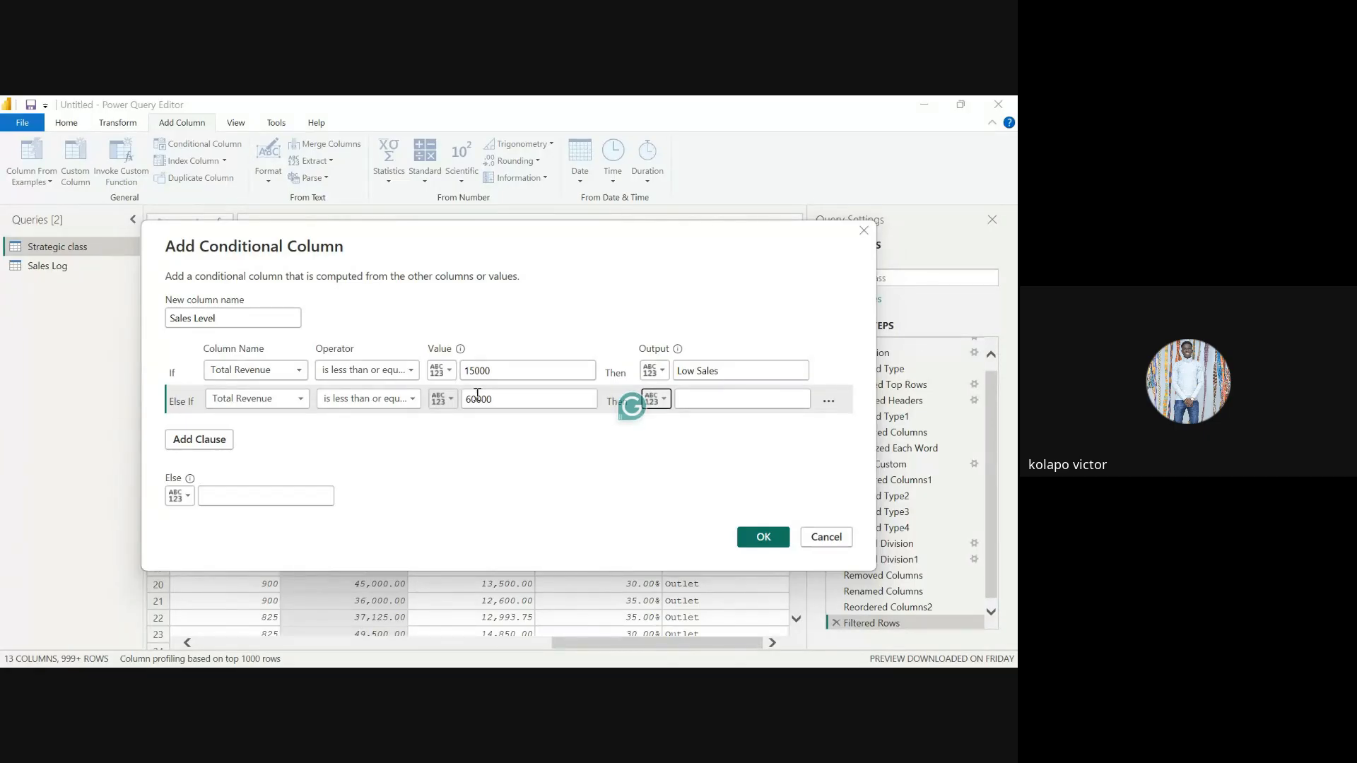
{"action": "key", "text": "Tab"}
{"action": "type", "text": "Mid "}
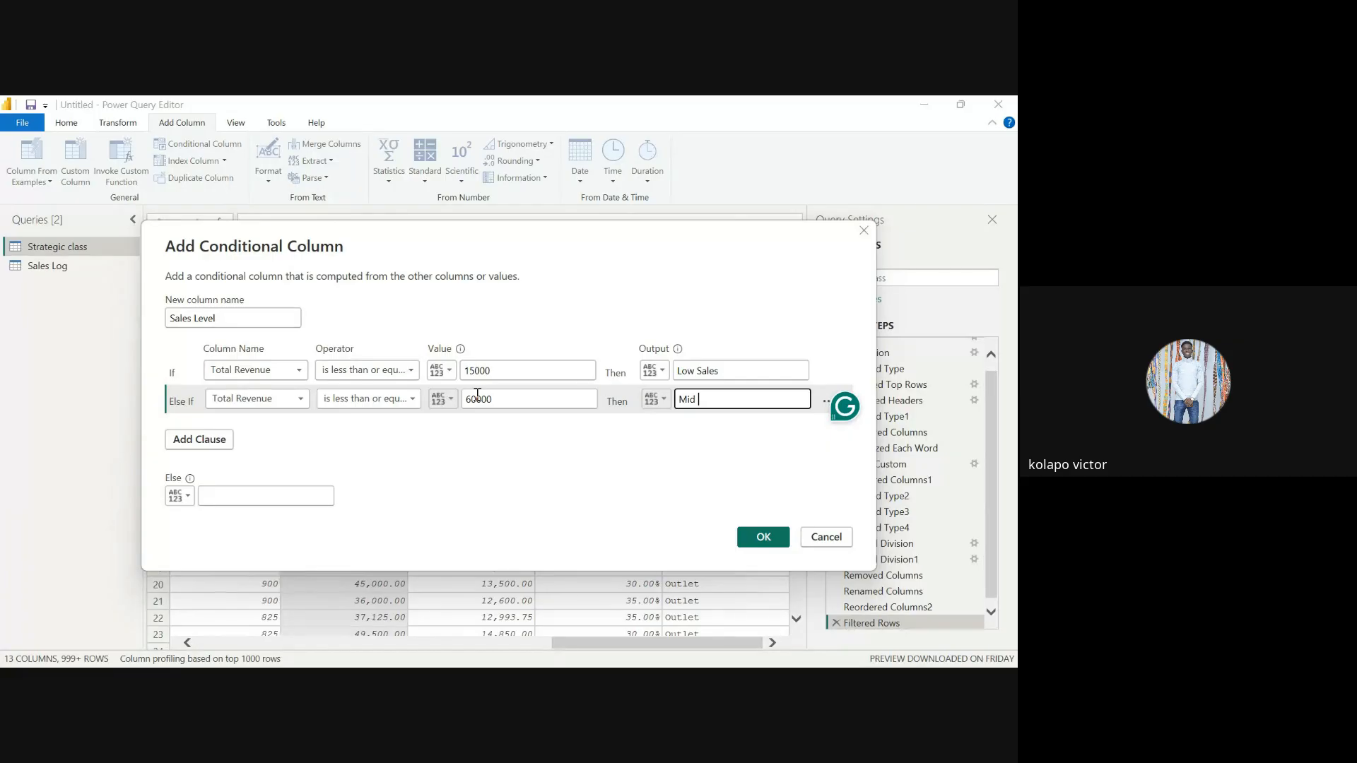
{"action": "type", "text": "Sales"}
{"action": "key", "text": "Return"}
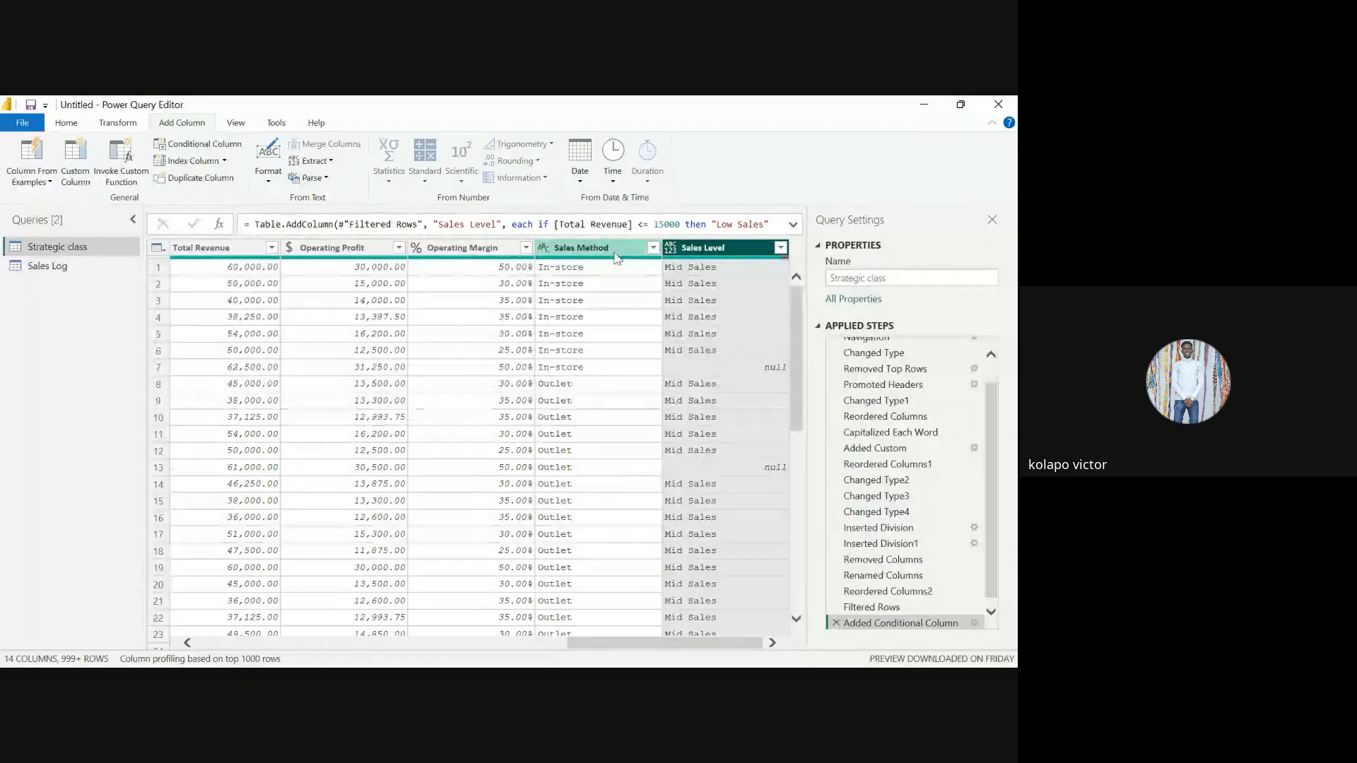
Edit the Sales Level column formula so its final else outputs "High Sales" instead of null
{"action": "left_click", "coordinate": [793, 225]}
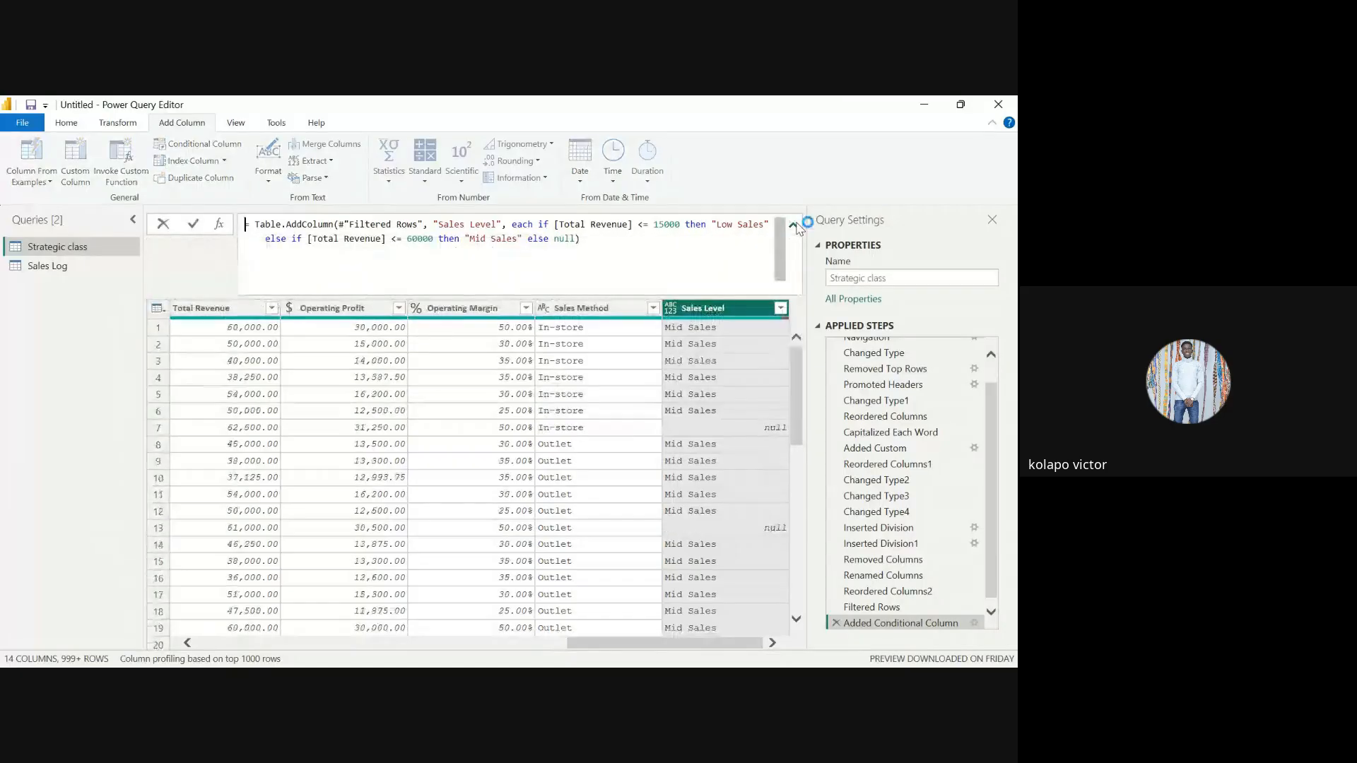
{"action": "double_click", "coordinate": [563, 239]}
{"action": "type", "text": "\""}
{"action": "key", "text": "BackSpace"}
{"action": "type", "text": "High"}
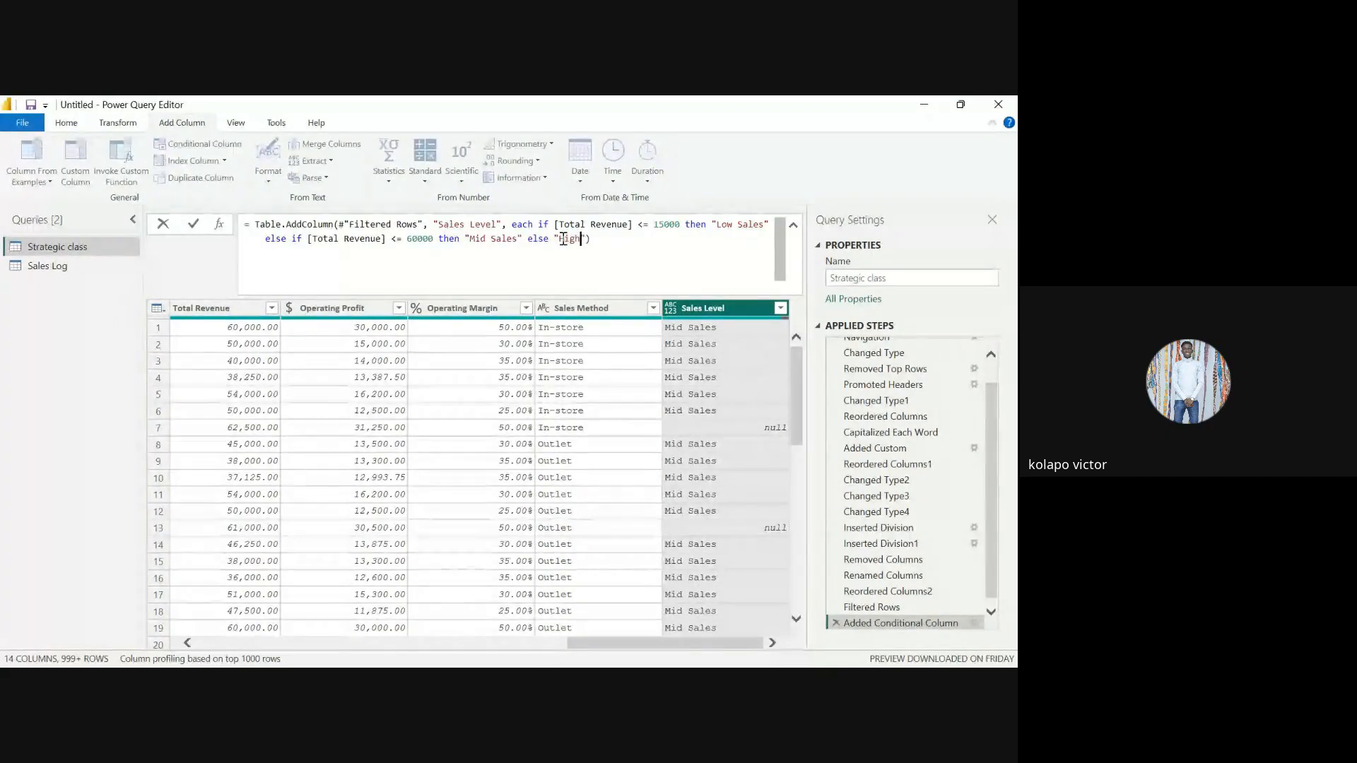
{"action": "type", "text": " Sales"}
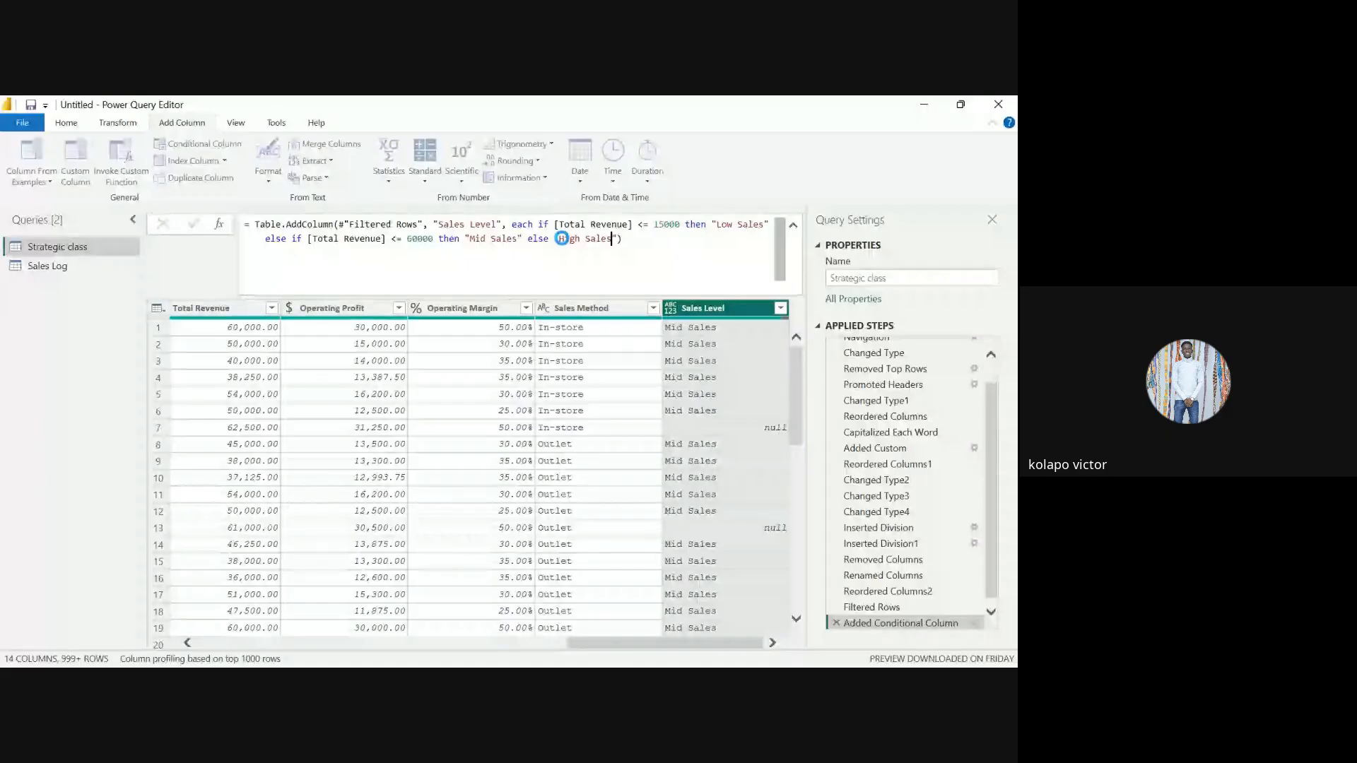
{"action": "key", "text": "Return"}
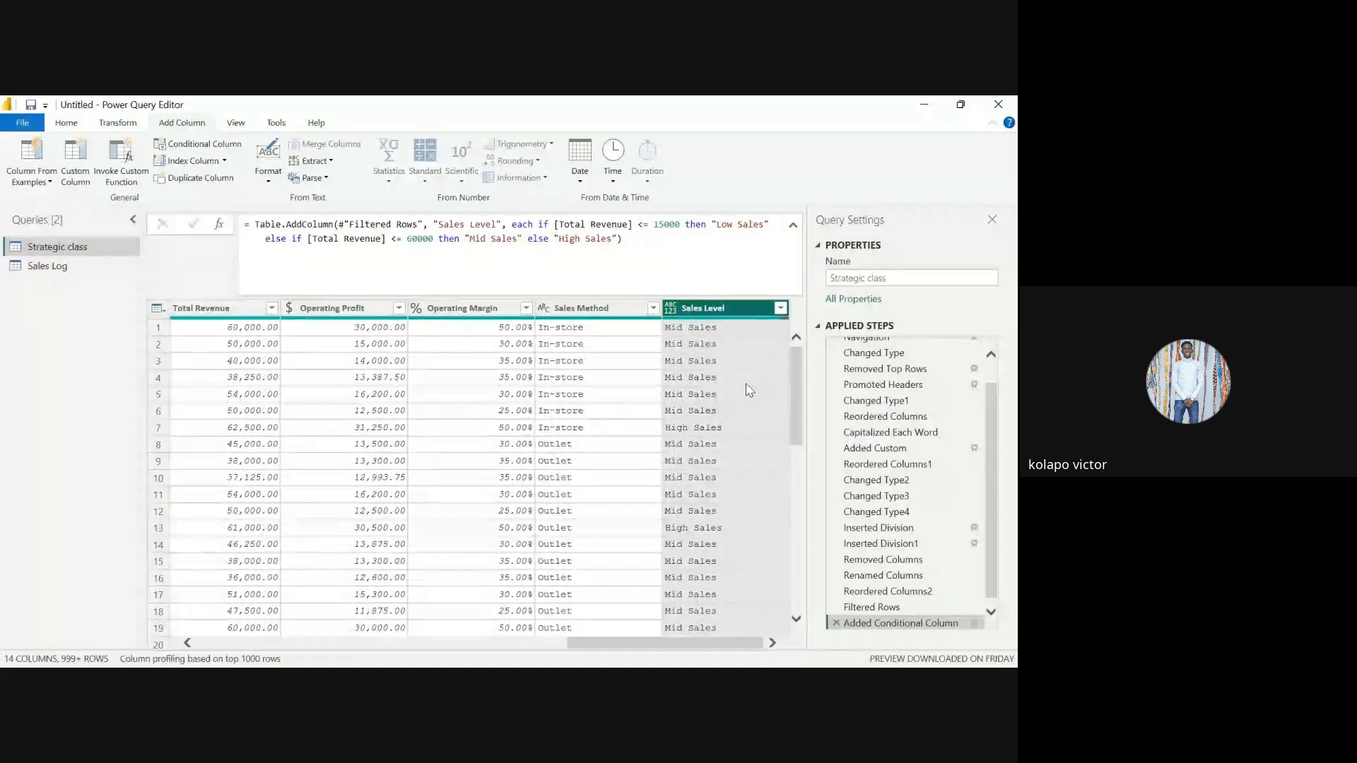
{"action": "left_click", "coordinate": [672, 315]}
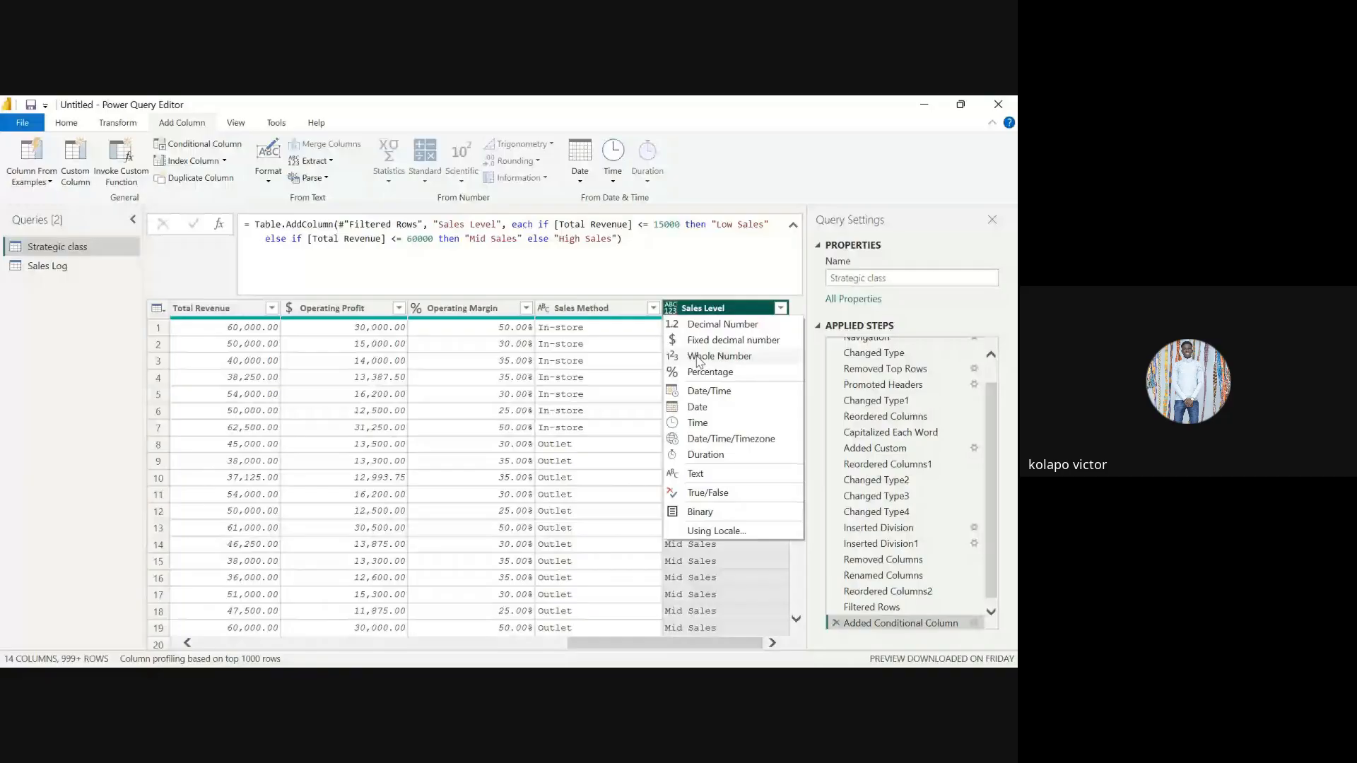
{"action": "key", "text": "Escape"}
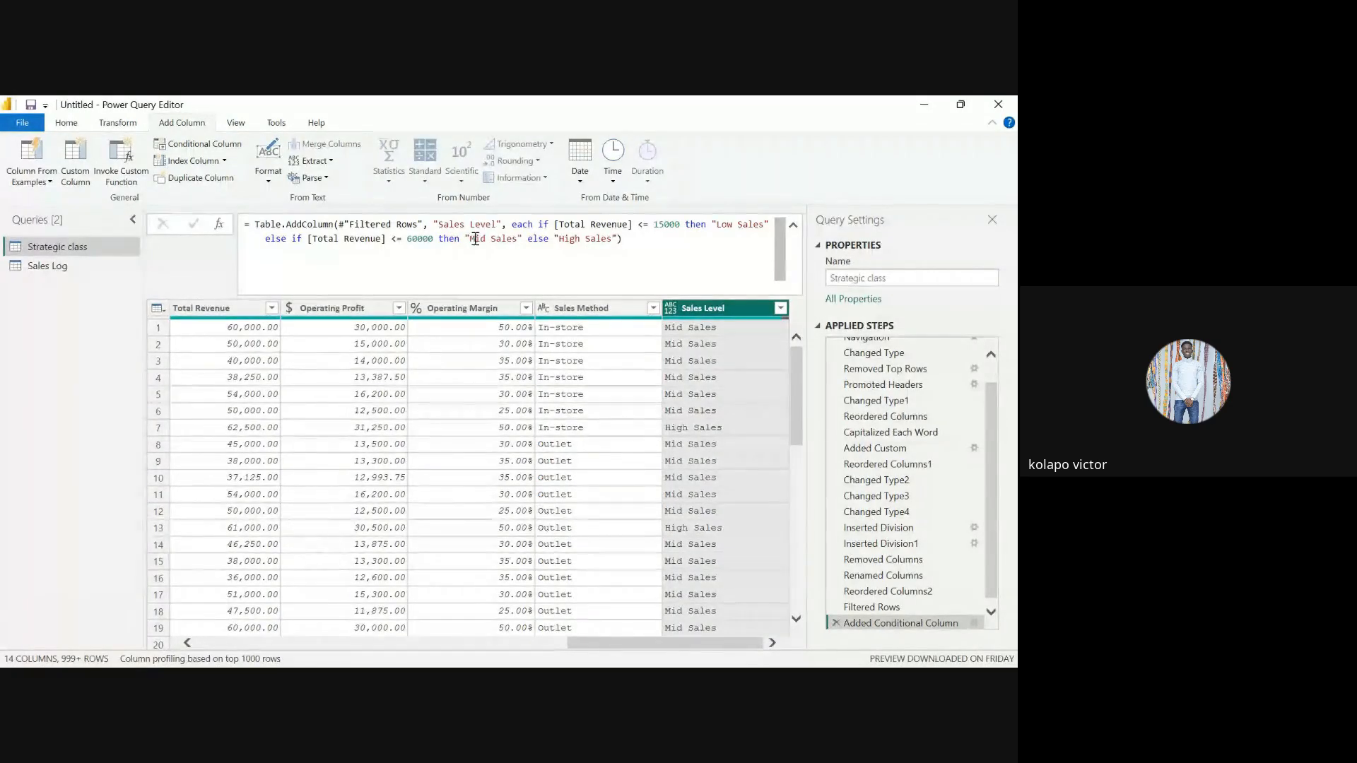
{"action": "left_click", "coordinate": [453, 238]}
{"action": "left_click", "coordinate": [653, 378]}
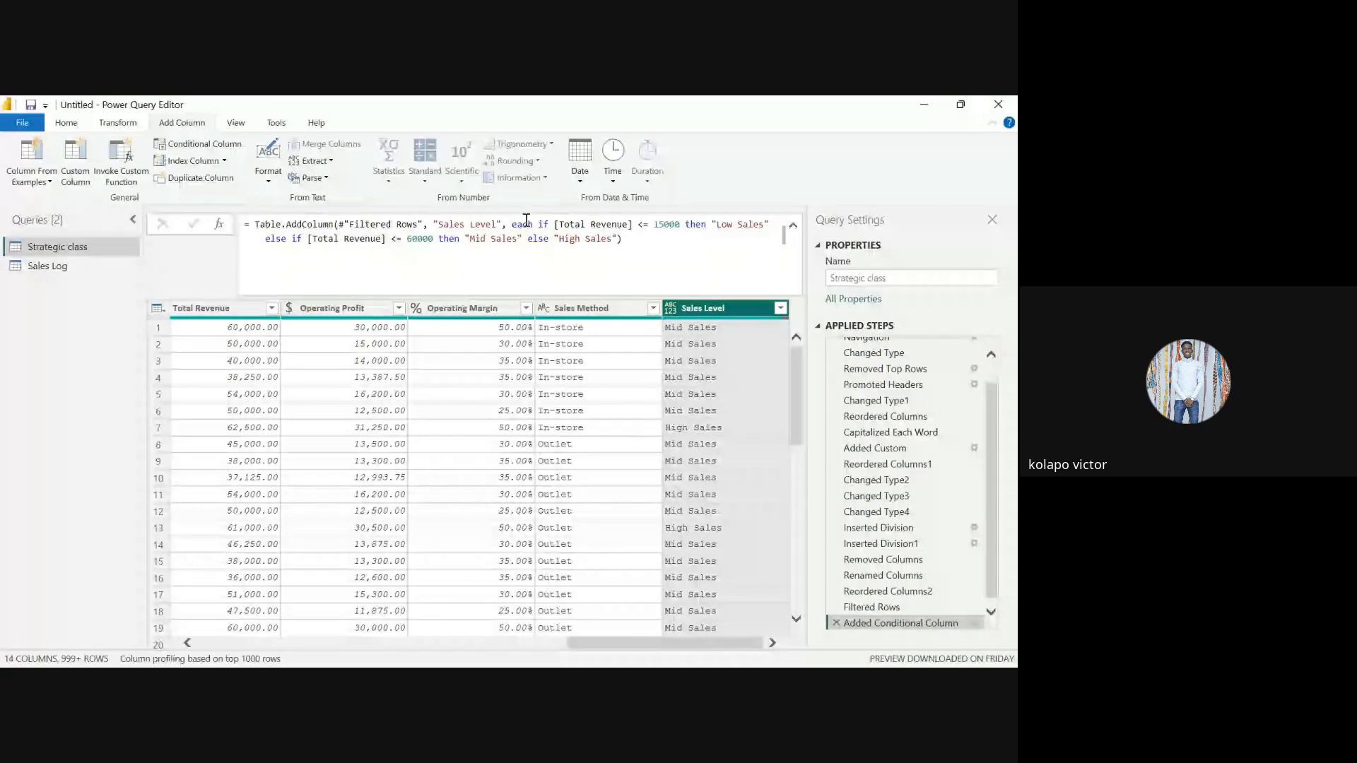
Start another conditional column in the Strategic class query and name it Sales Grade
{"action": "left_click", "coordinate": [116, 123]}
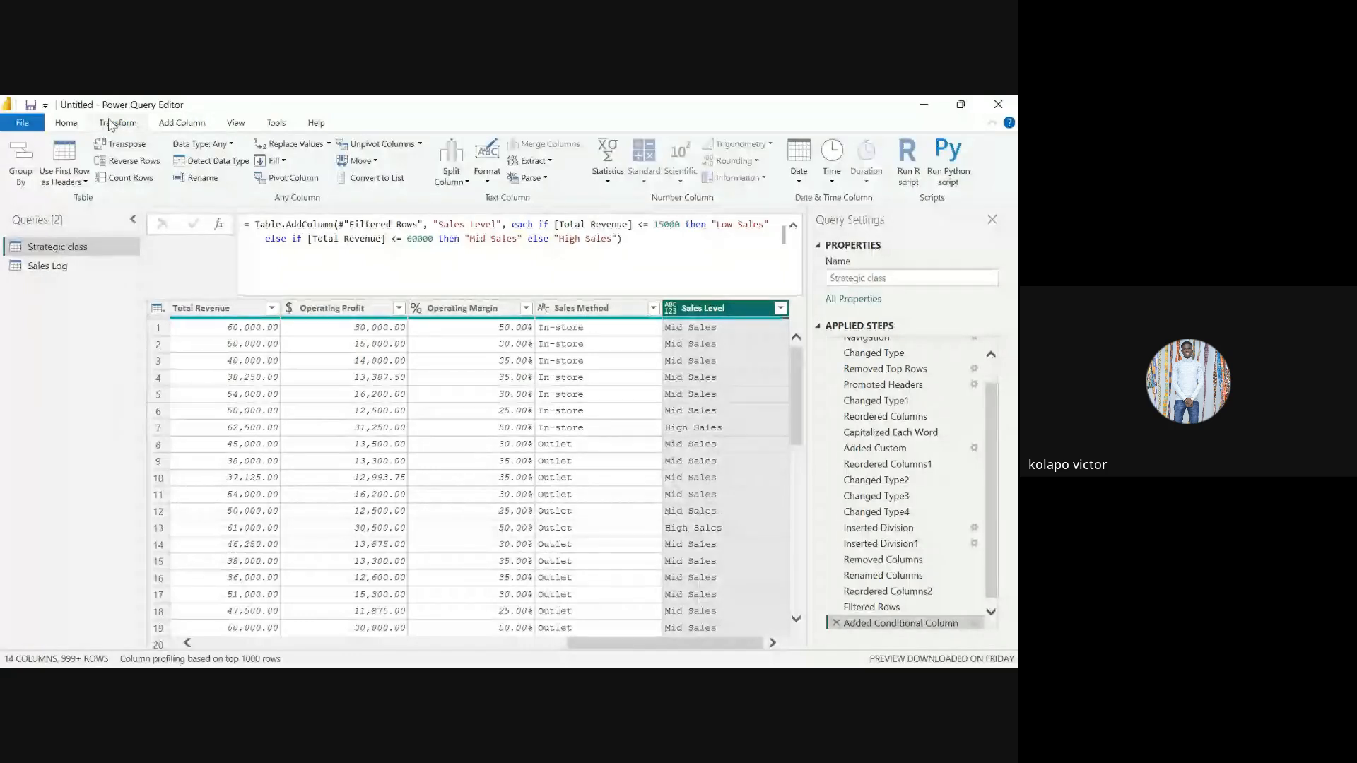
{"action": "left_click", "coordinate": [71, 124]}
{"action": "left_click", "coordinate": [117, 124]}
{"action": "left_click", "coordinate": [170, 125]}
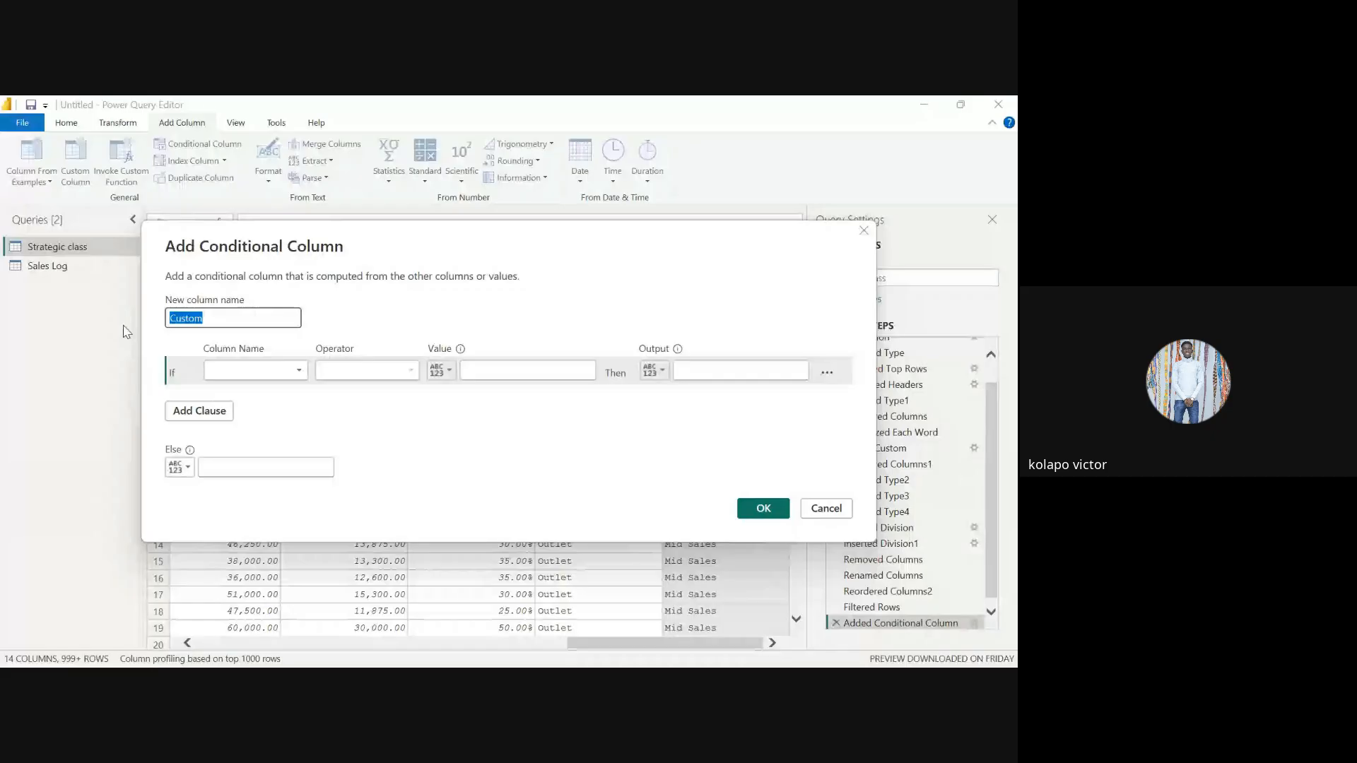
{"action": "type", "text": "Sales"}
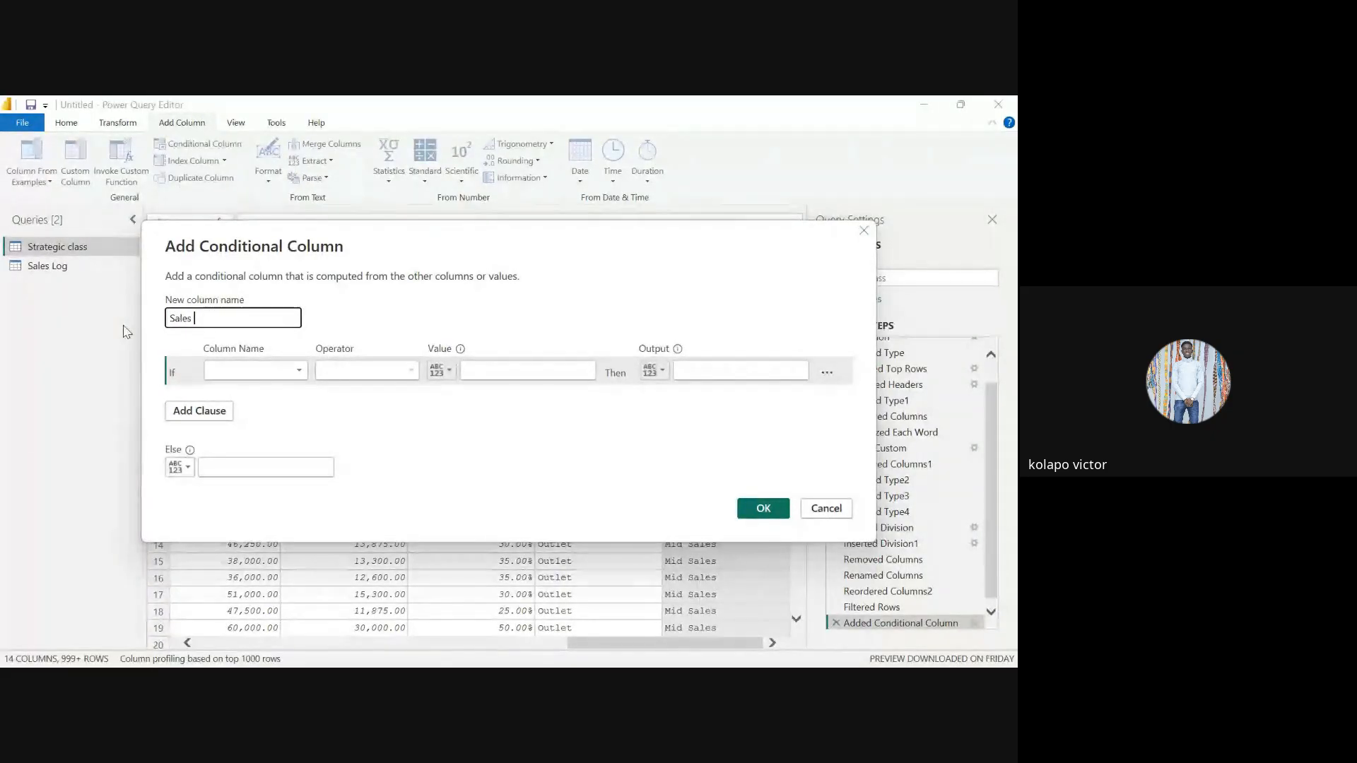
{"action": "type", "text": " Grade"}
{"action": "key", "text": "Tab"}
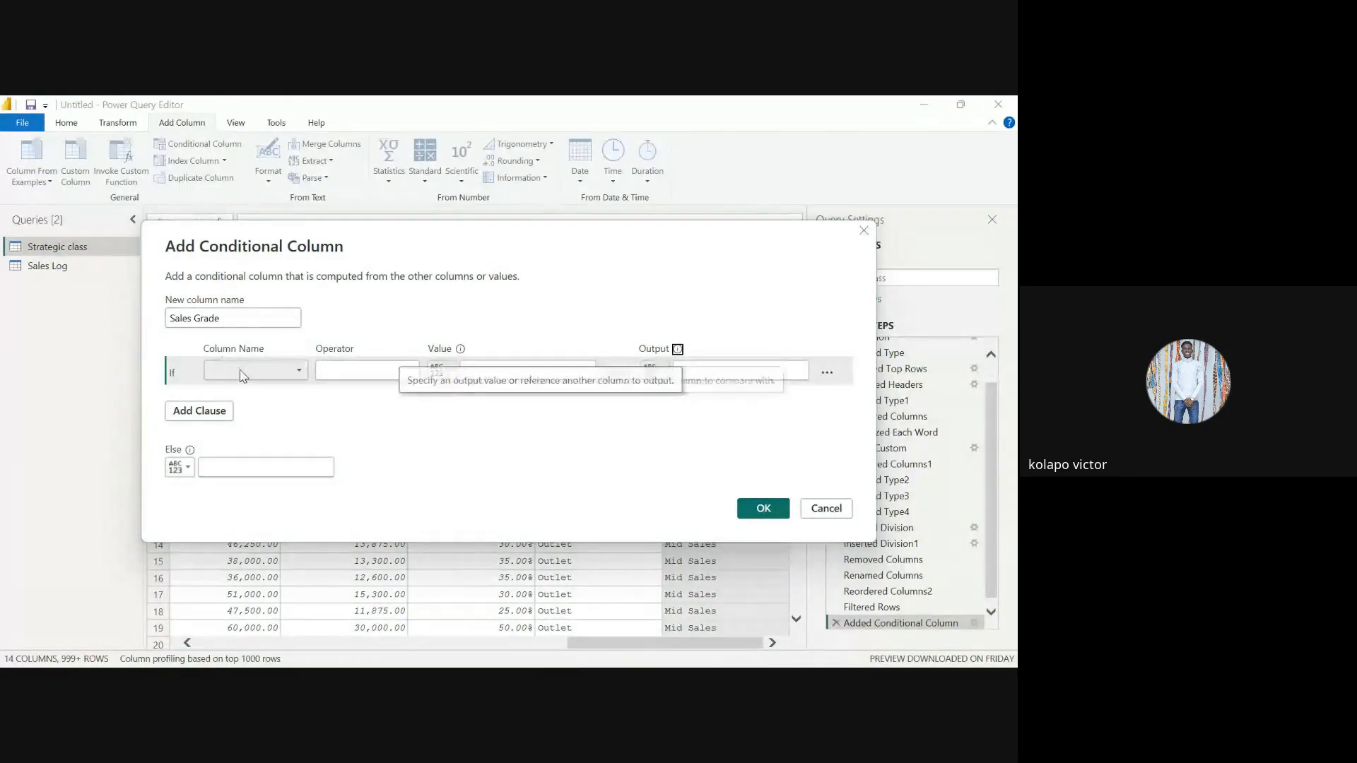
Define the first Sales Grade condition so Total Revenue less than or equal to 15000 outputs Low Sales
{"action": "left_click", "coordinate": [243, 372]}
{"action": "left_click", "coordinate": [233, 531]}
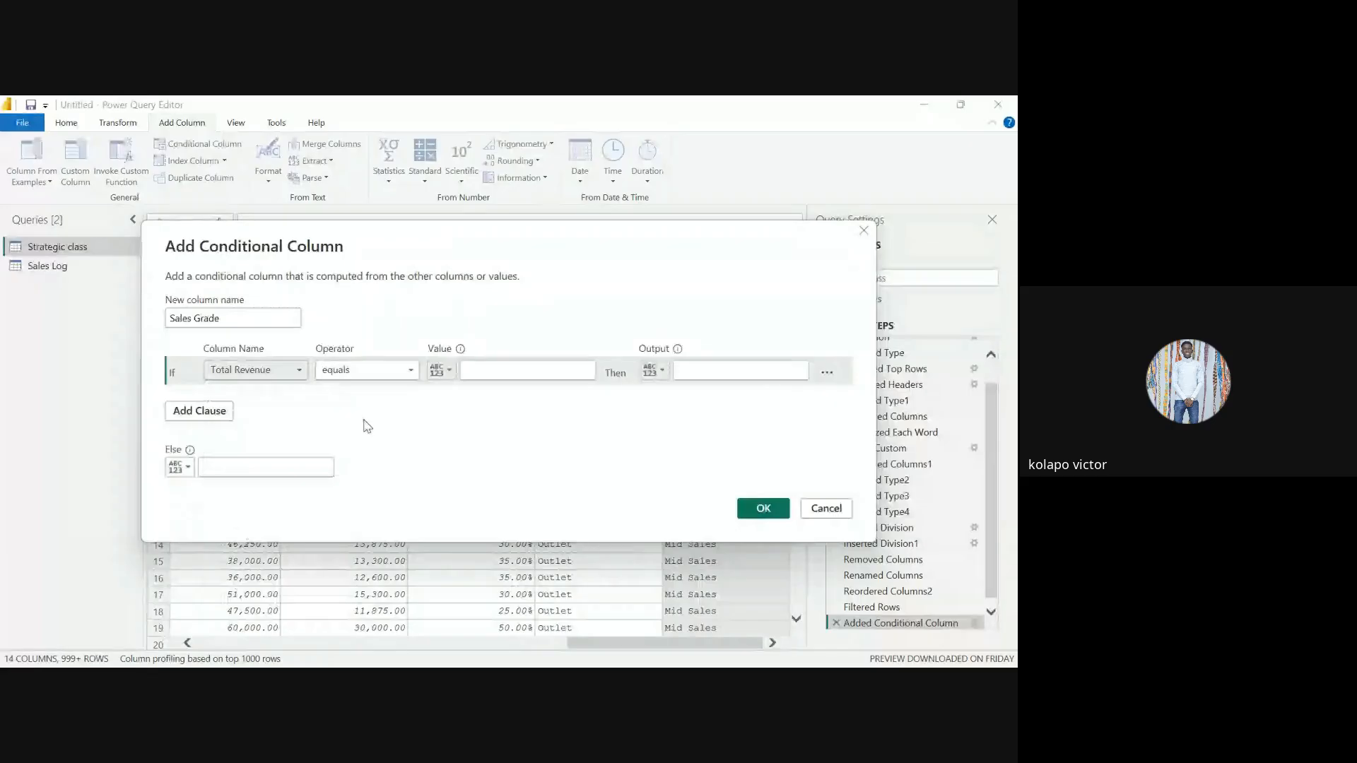
{"action": "left_click", "coordinate": [385, 370]}
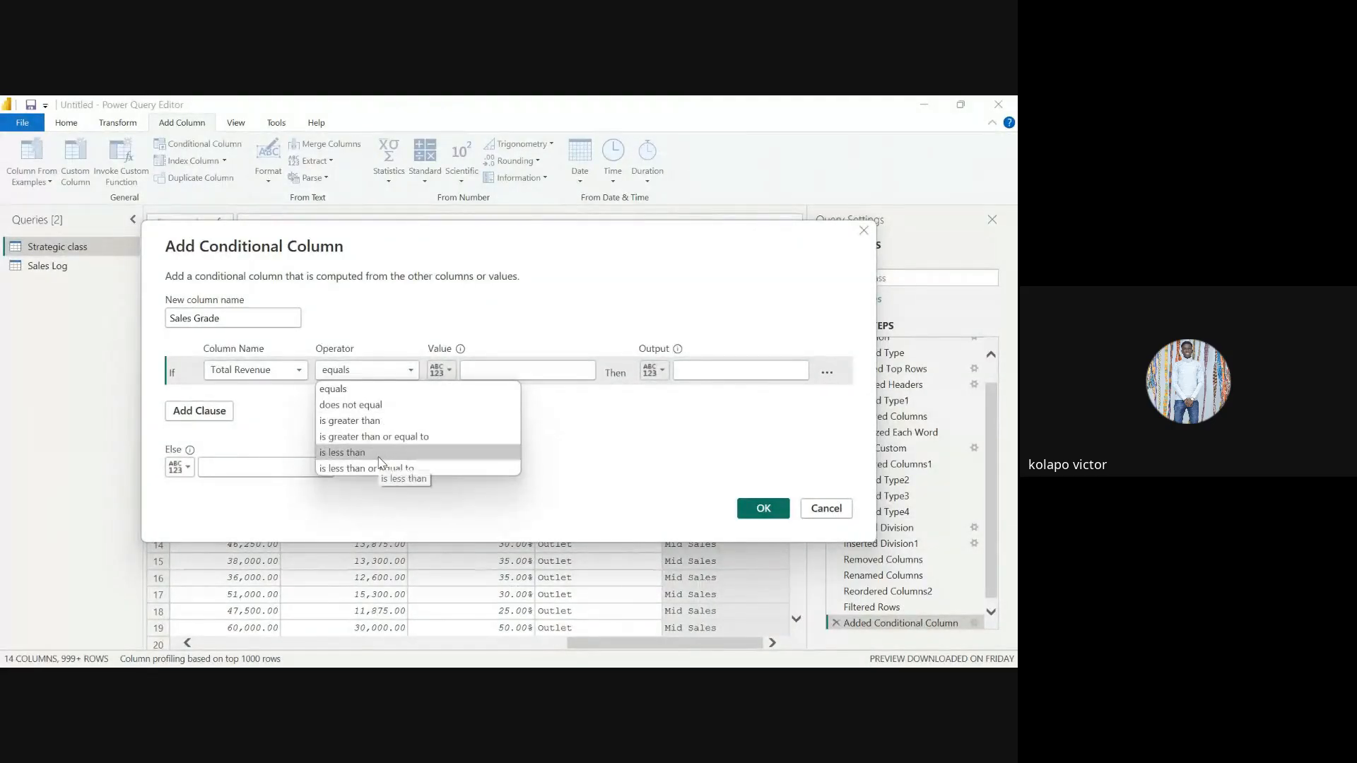
{"action": "left_click", "coordinate": [382, 468]}
{"action": "left_click", "coordinate": [483, 368]}
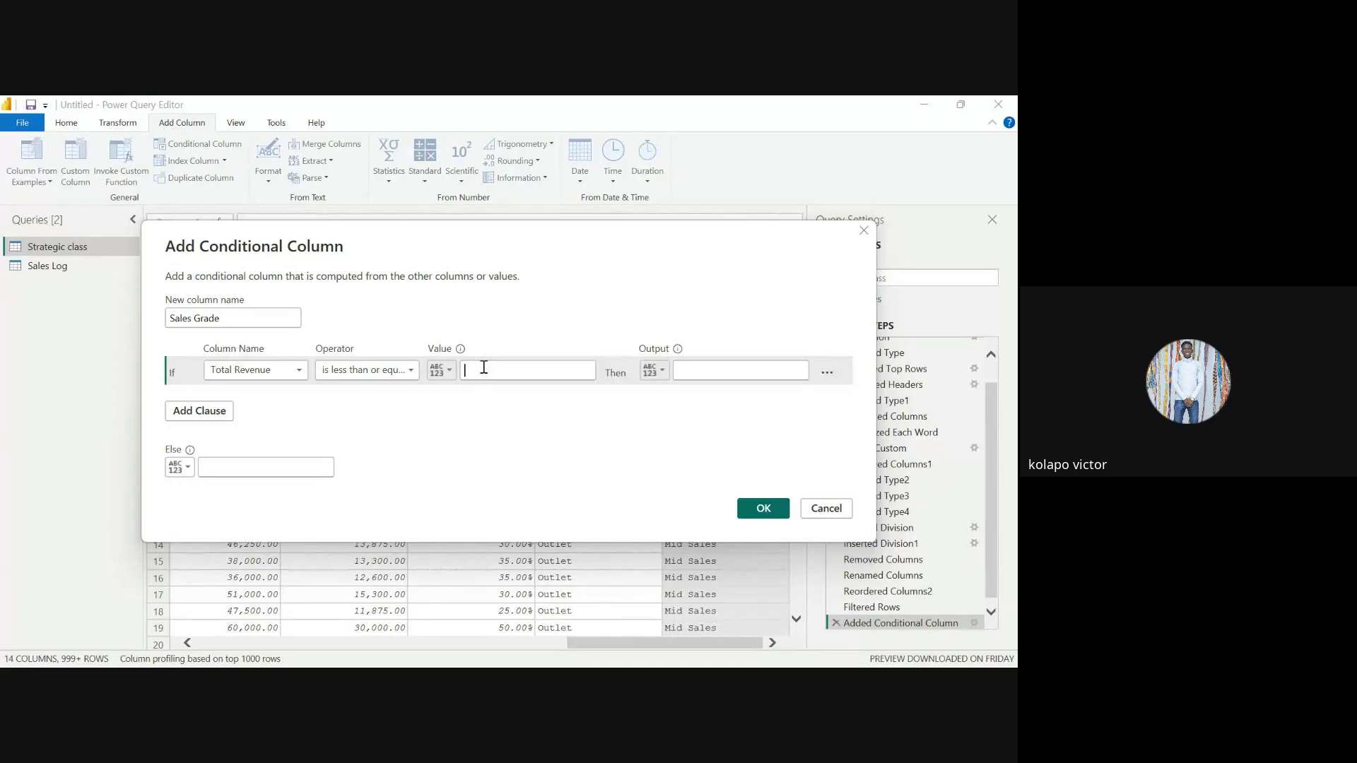
{"action": "type", "text": "15000"}
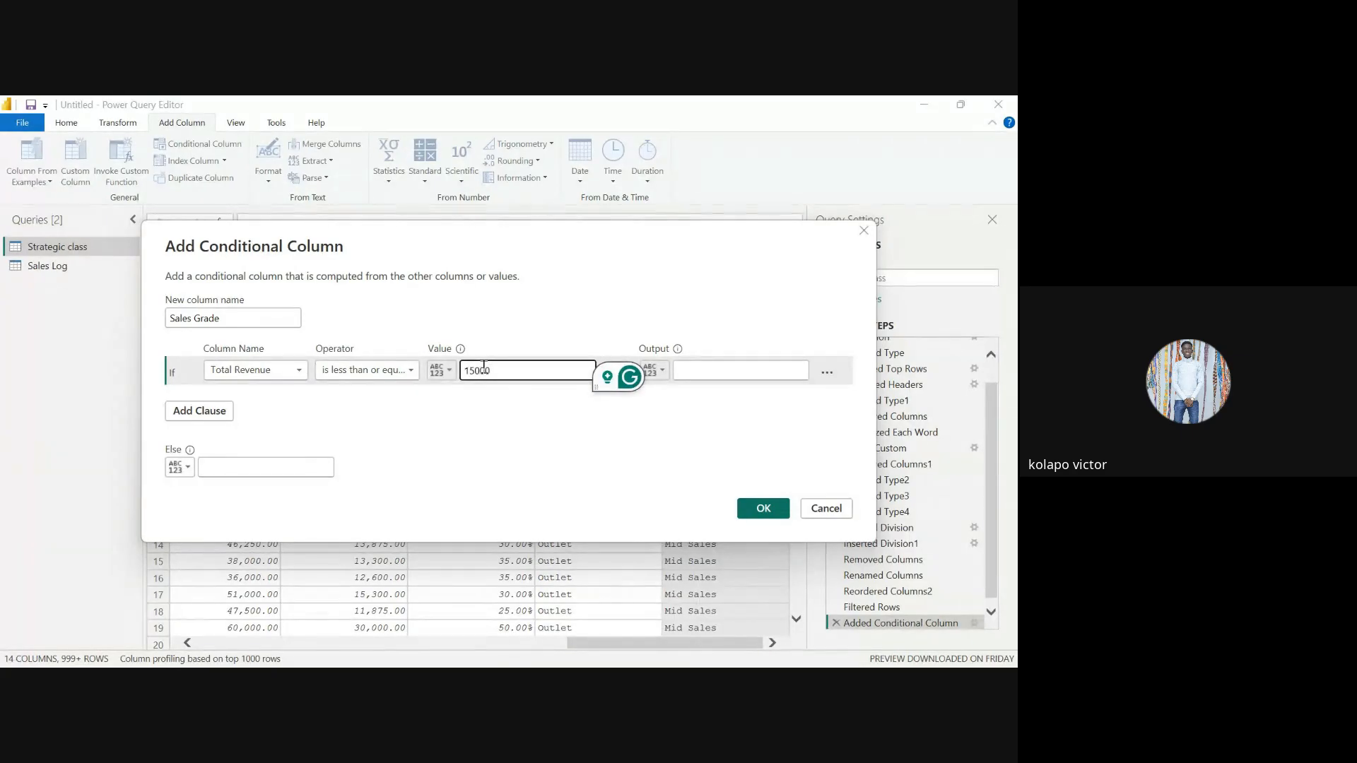
{"action": "key", "text": "Tab"}
{"action": "type", "text": "IO"}
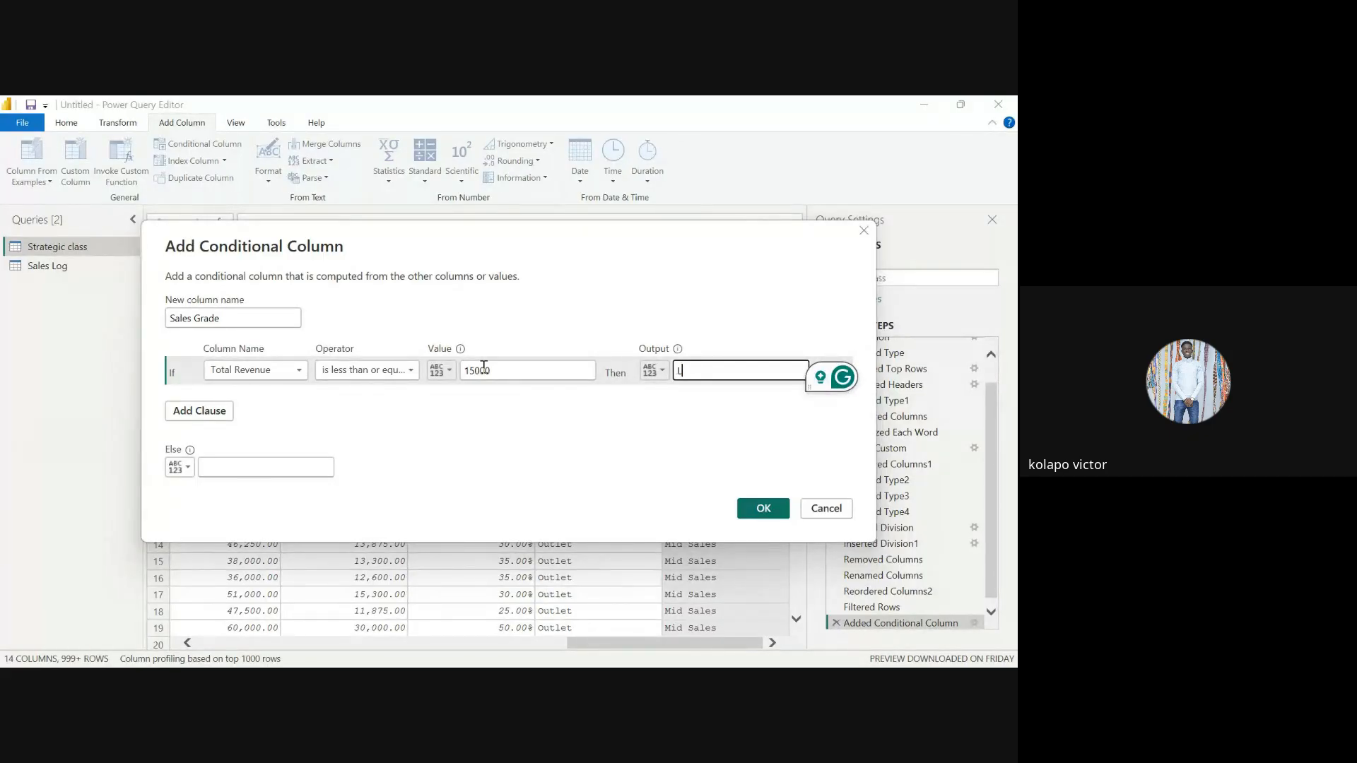
{"action": "type", "text": "Low Sales"}
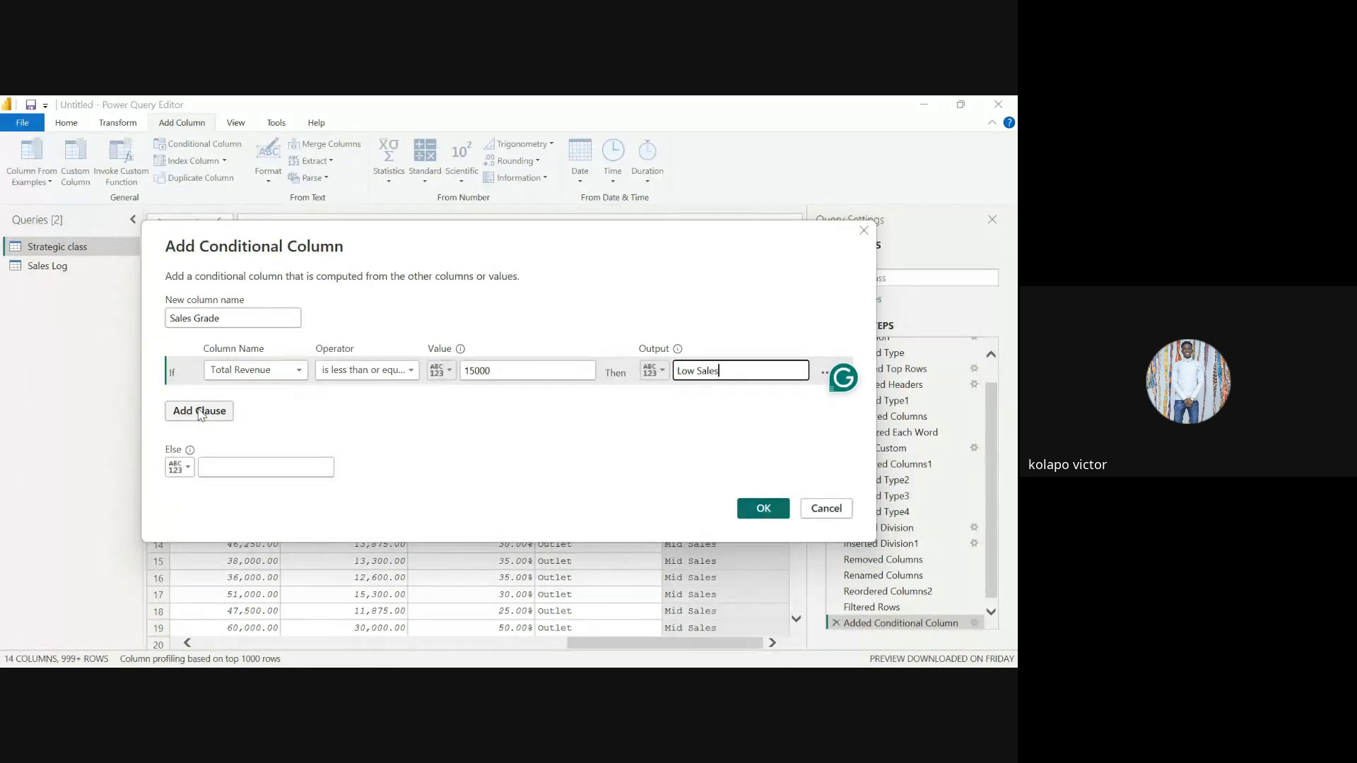
Add an else-if clause to Sales Grade that outputs Mid Sales for Total Revenue less than or equal to 60000
{"action": "left_click", "coordinate": [200, 411]}
{"action": "left_click", "coordinate": [257, 399]}
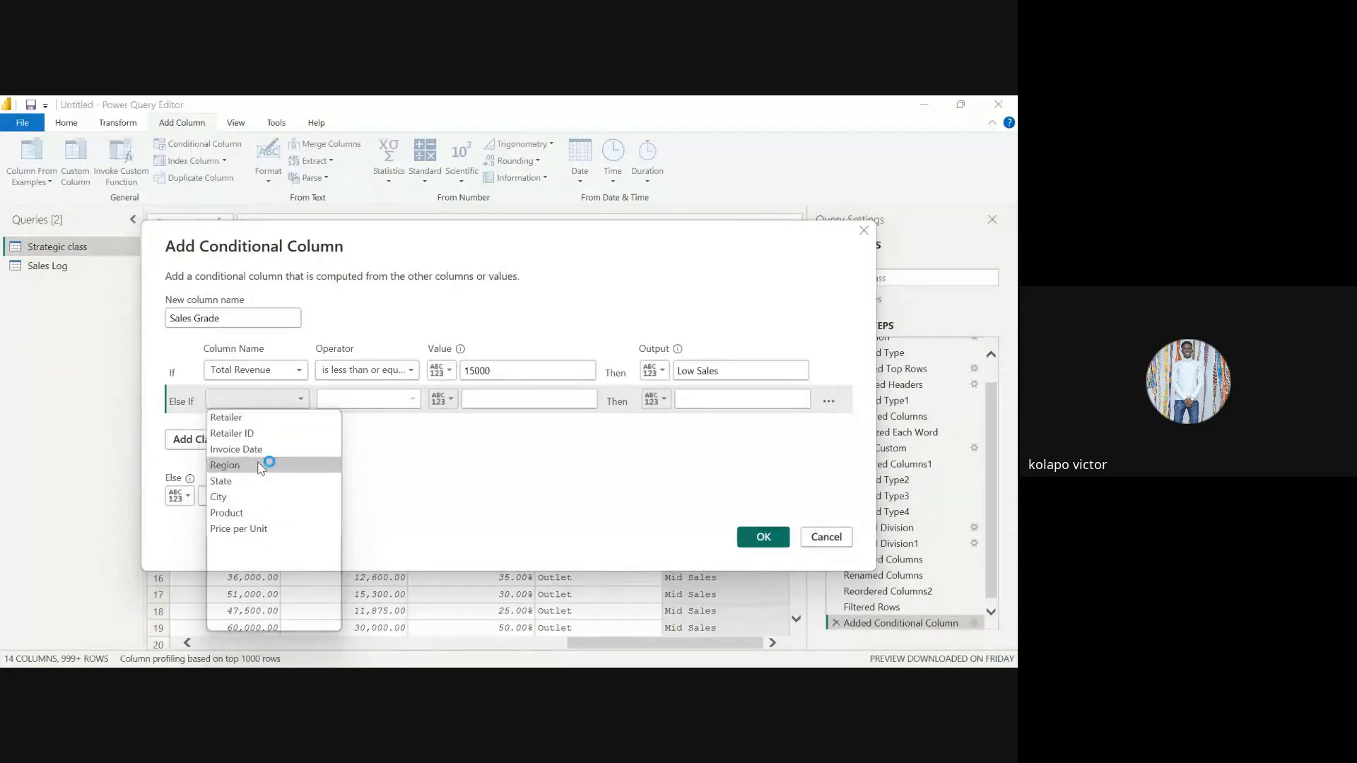
{"action": "left_click", "coordinate": [256, 498]}
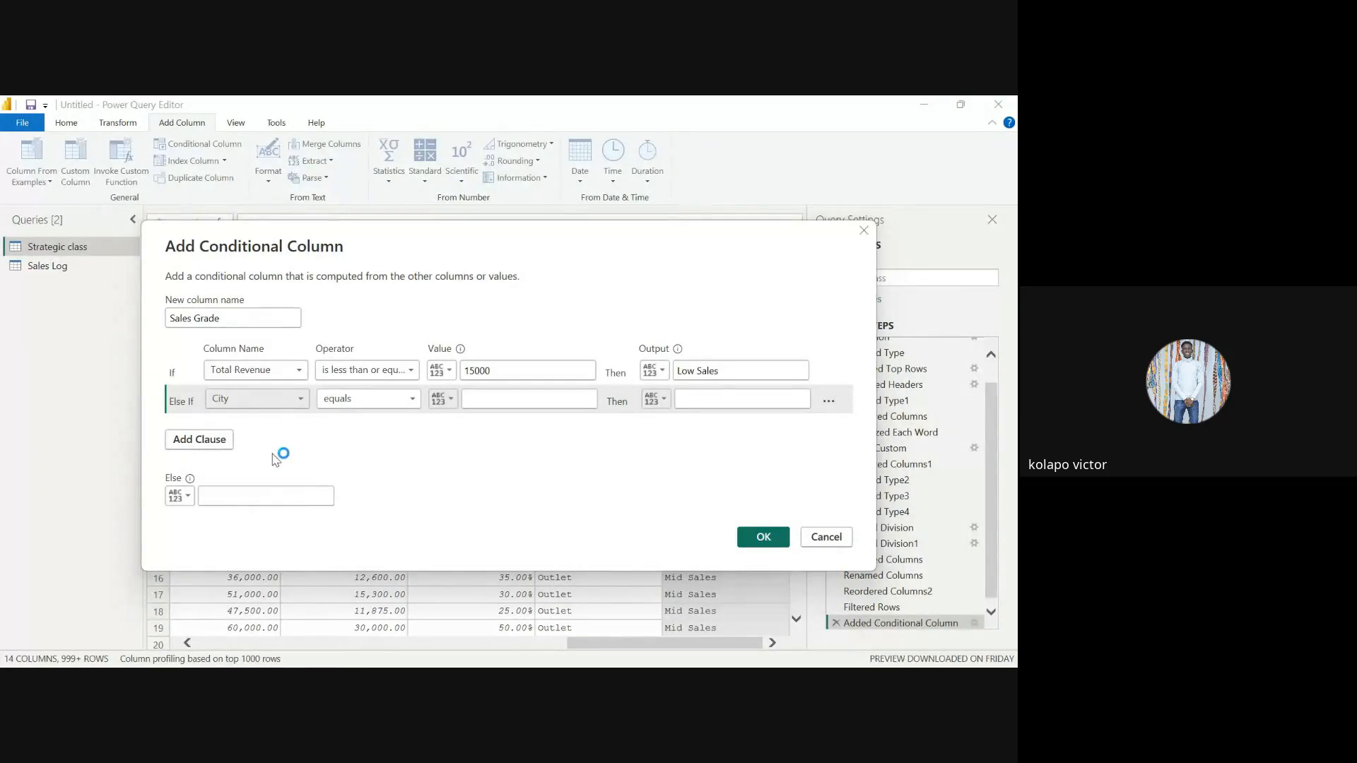
{"action": "left_click", "coordinate": [279, 400]}
{"action": "left_click", "coordinate": [269, 561]}
{"action": "left_click", "coordinate": [351, 405]}
{"action": "left_click", "coordinate": [357, 494]}
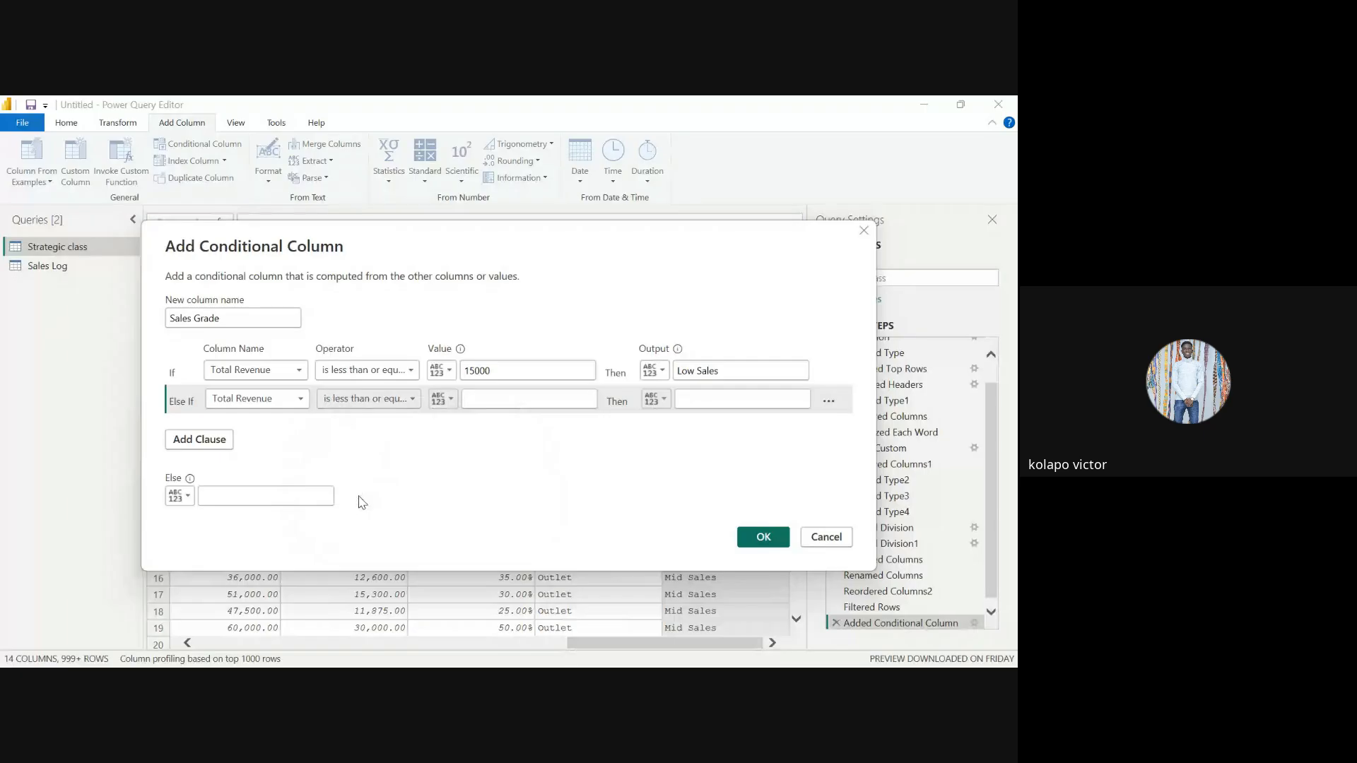
{"action": "left_click", "coordinate": [508, 400]}
{"action": "type", "text": "60000"}
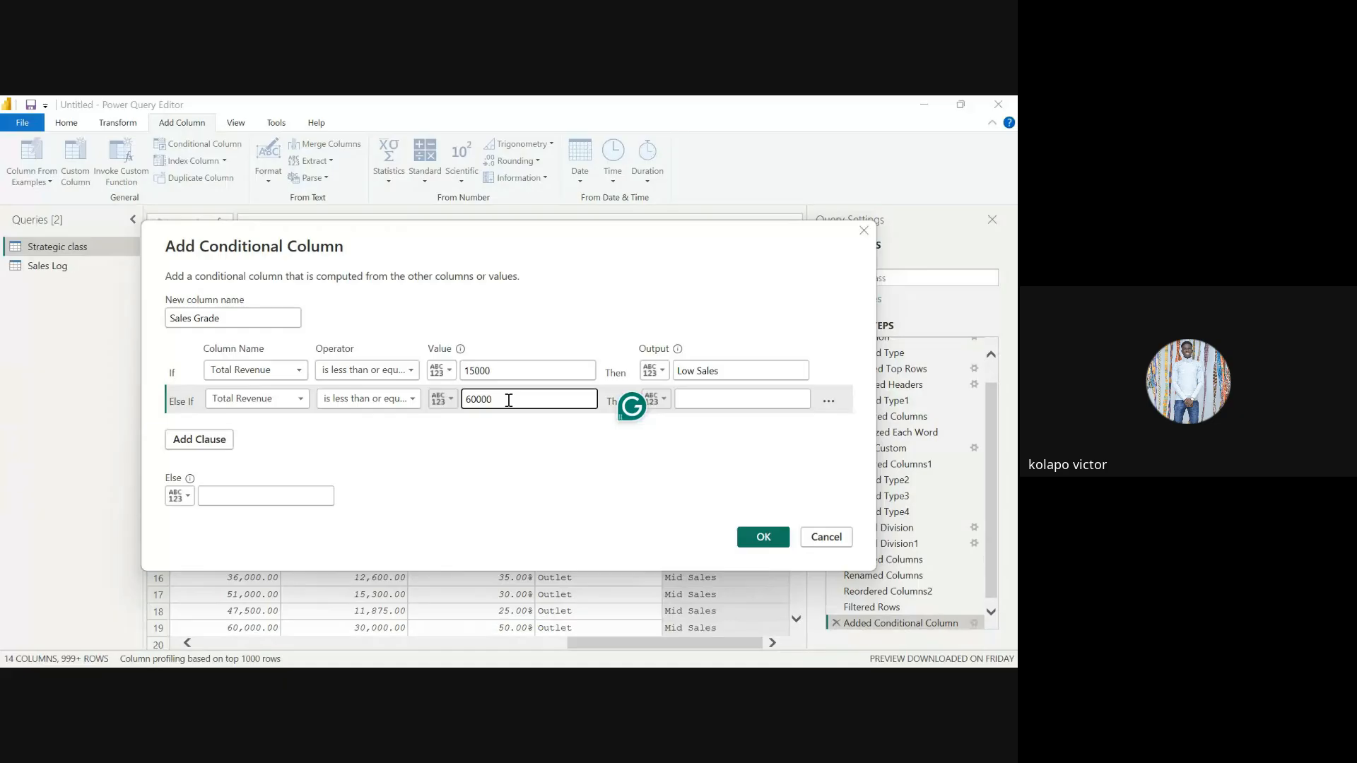
{"action": "key", "text": "Tab"}
{"action": "type", "text": "Mid"}
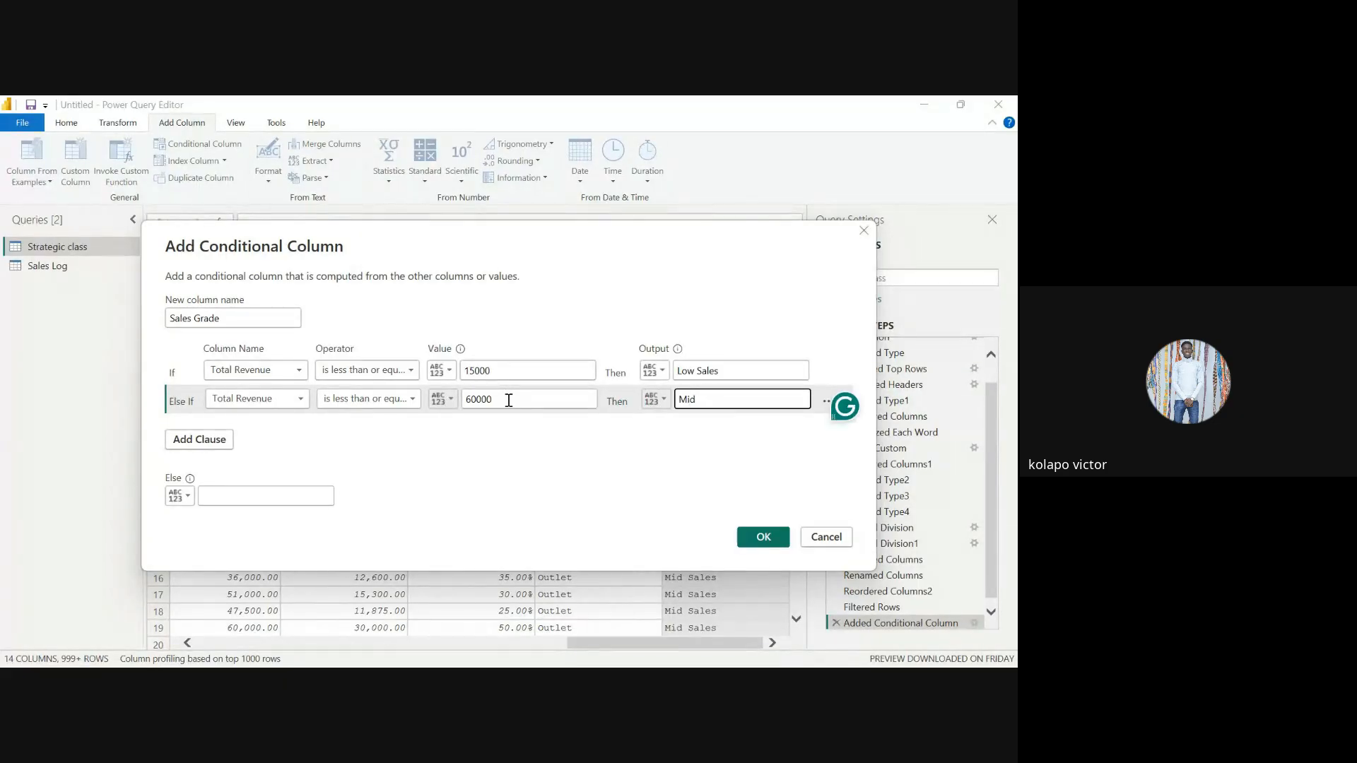
{"action": "type", "text": " Sales"}
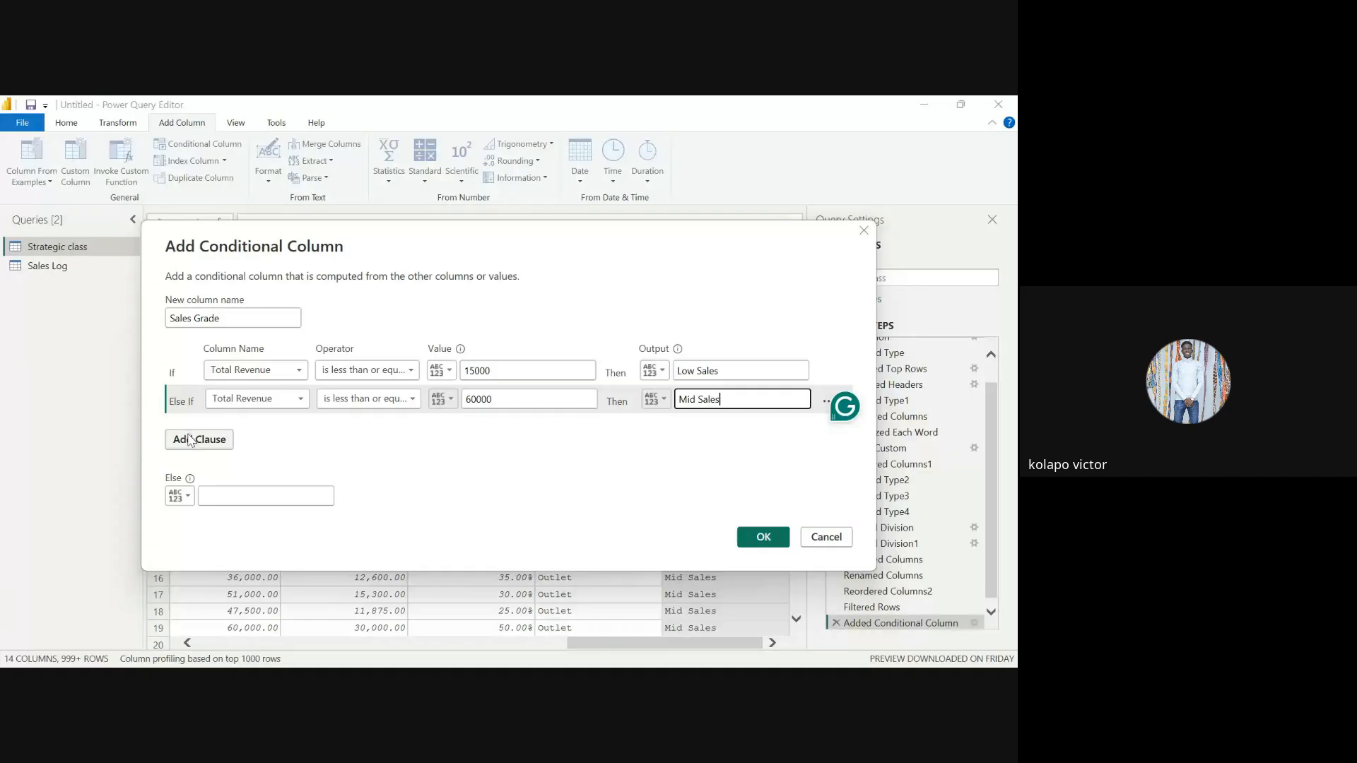
{"action": "left_click", "coordinate": [191, 440]}
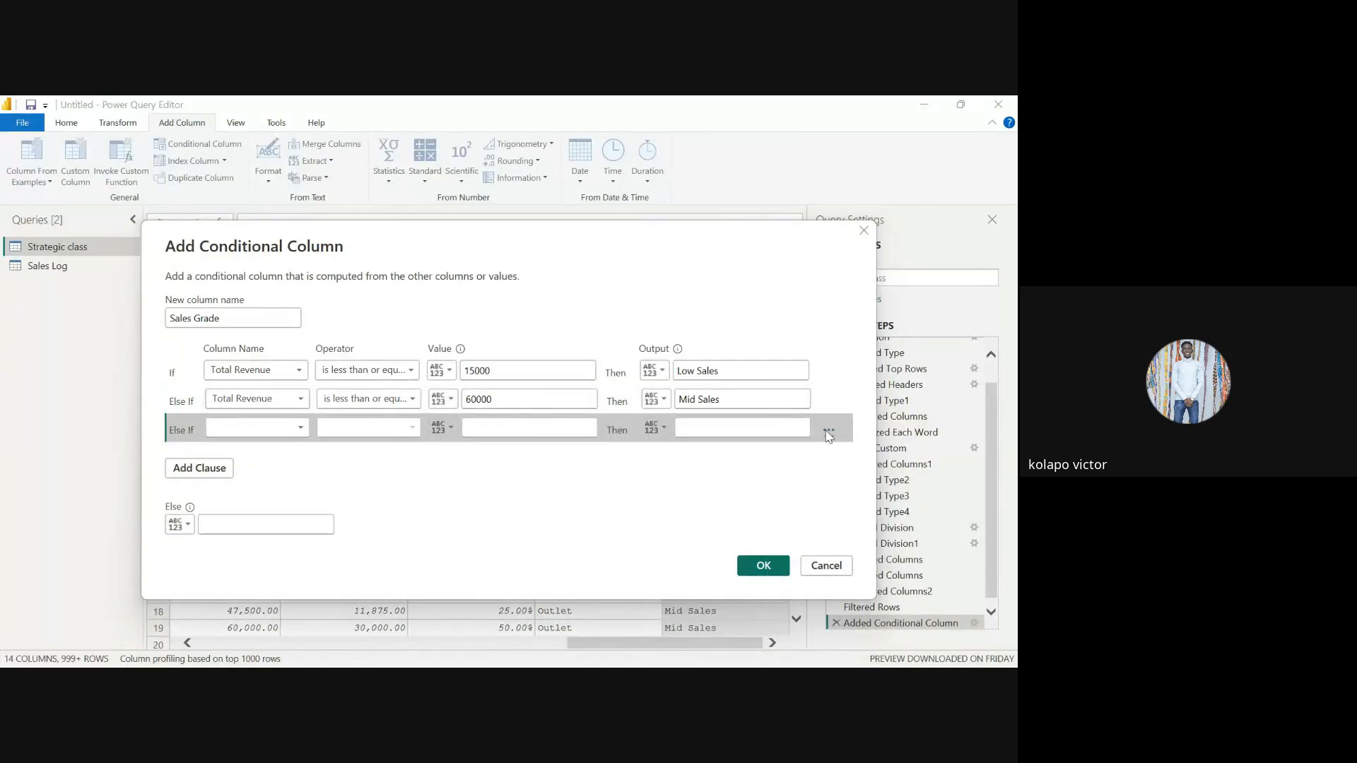
{"action": "left_click", "coordinate": [829, 433]}
{"action": "left_click", "coordinate": [853, 447]}
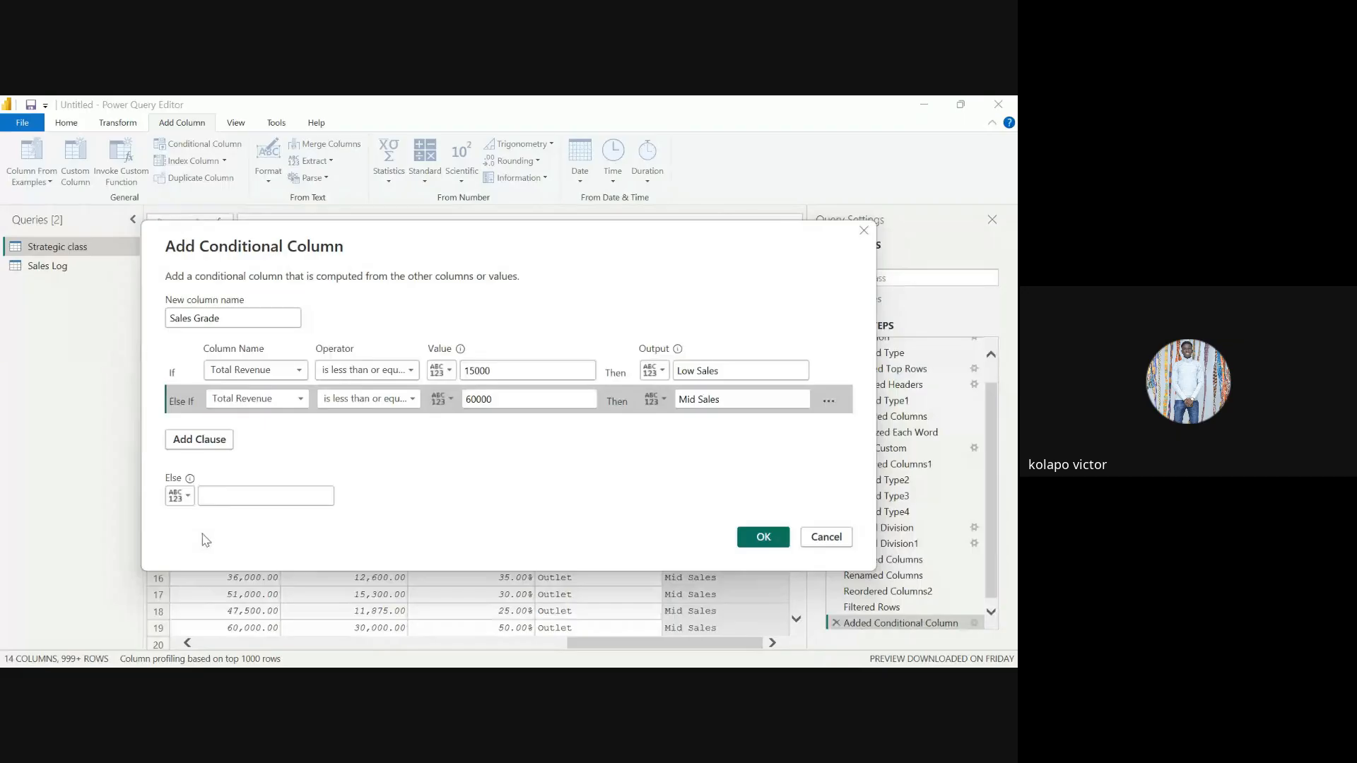
Set the else output of Sales Grade to High Sales and create the conditional column
{"action": "left_click", "coordinate": [225, 490]}
{"action": "type", "text": "H"}
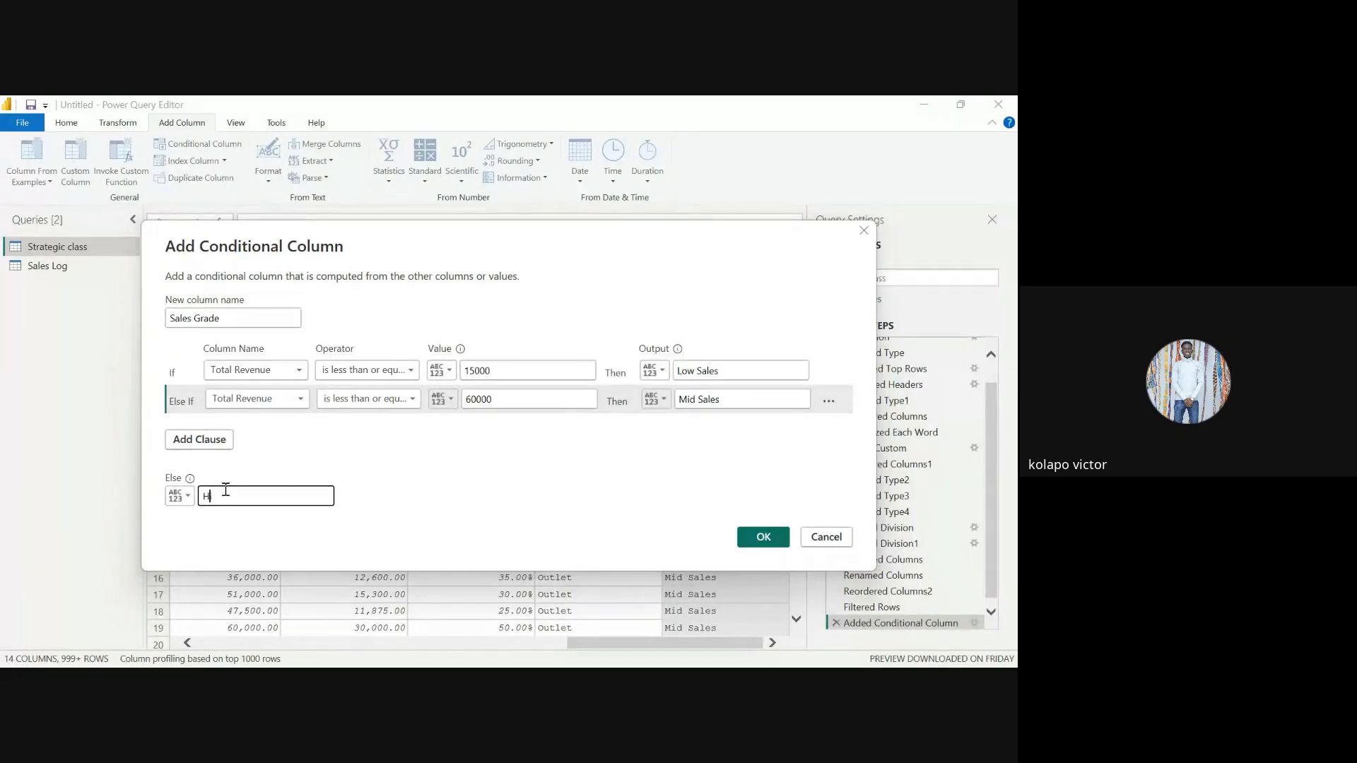
{"action": "type", "text": "igh Sales"}
{"action": "left_click", "coordinate": [763, 538]}
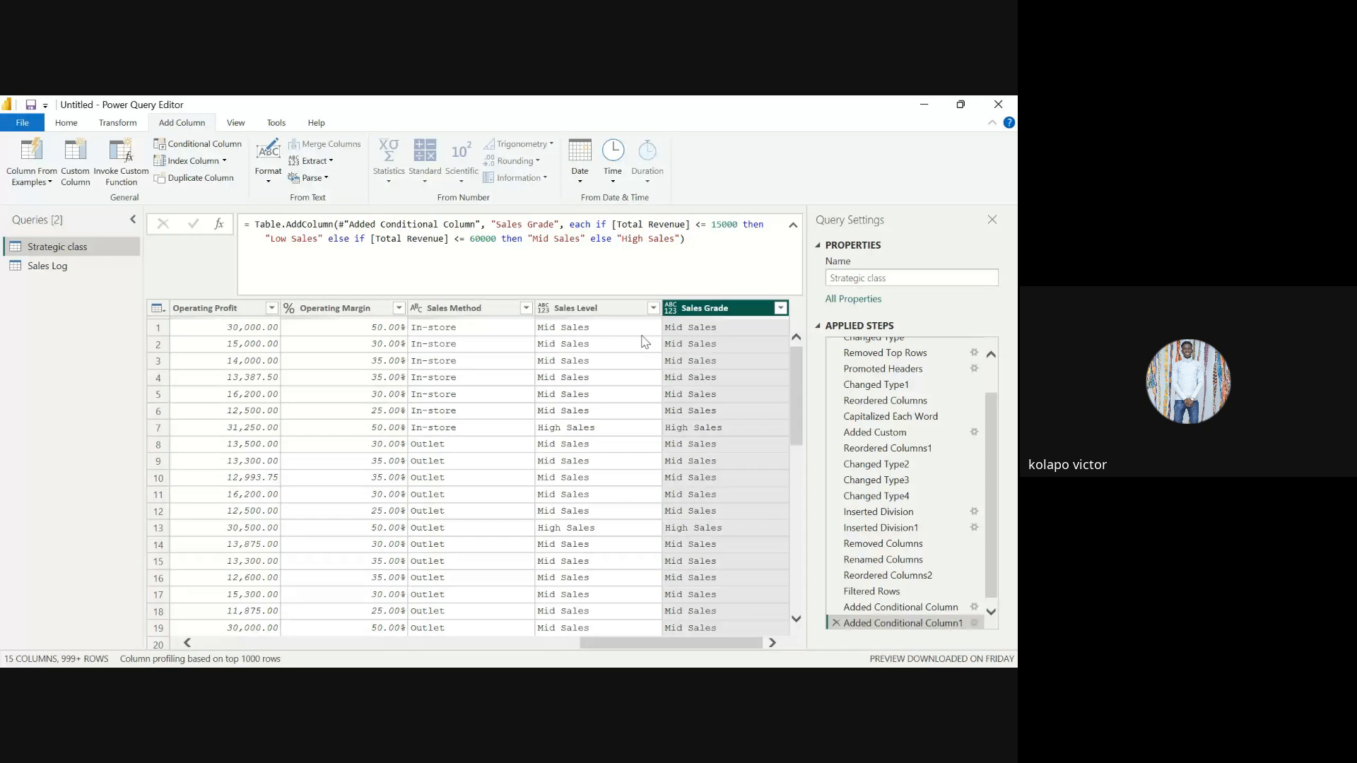
Remove the redundant Sales Level column from the Strategic class query
{"action": "left_click", "coordinate": [698, 332]}
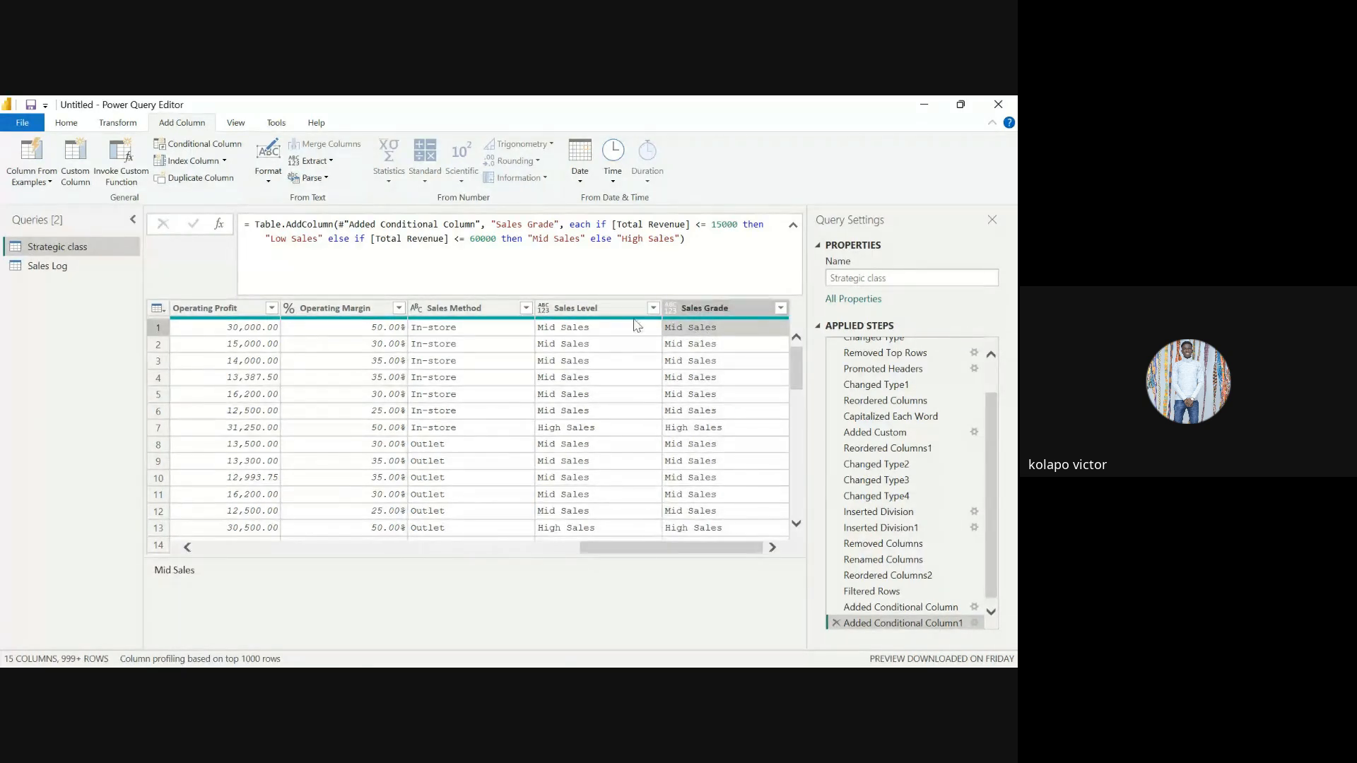
{"action": "left_click", "coordinate": [607, 308]}
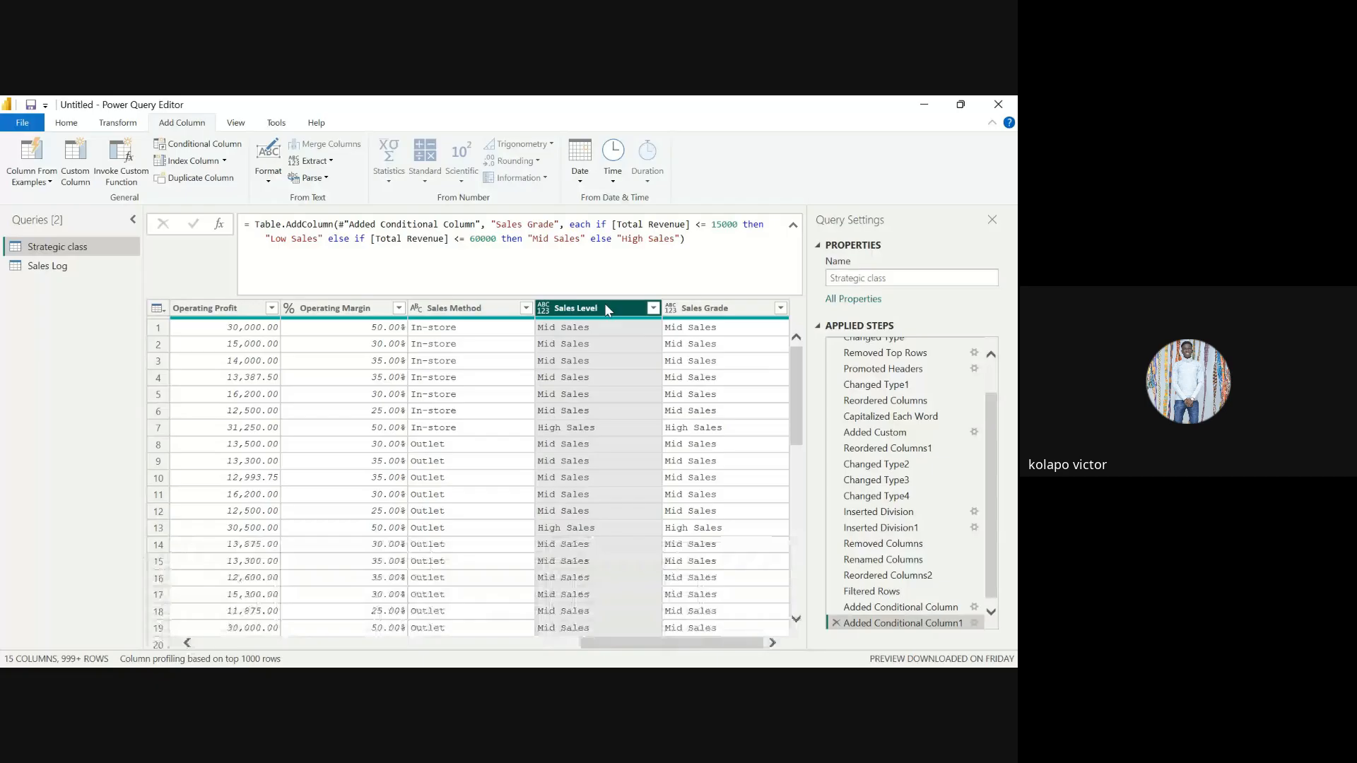
{"action": "key", "text": "Delete"}
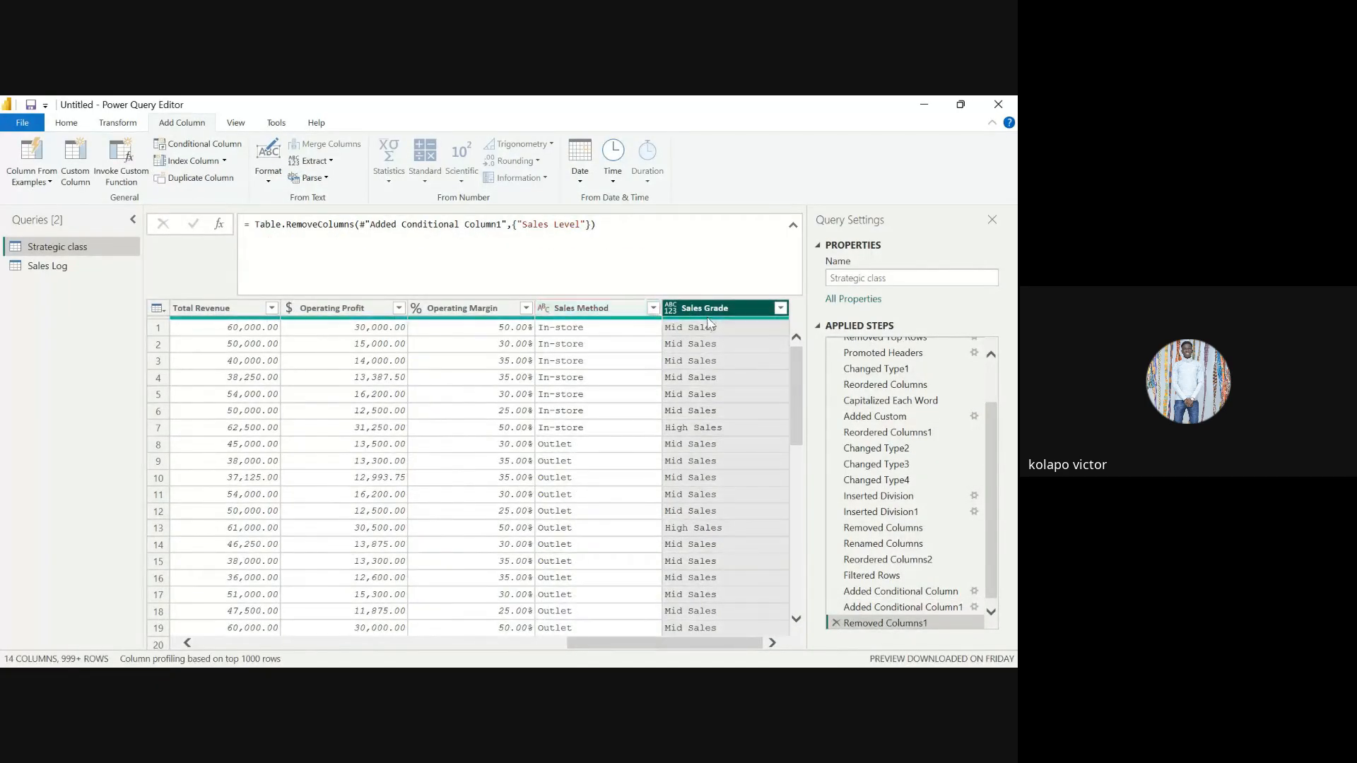
Change the data type of the Sales Grade column to Text
{"action": "left_click", "coordinate": [708, 328]}
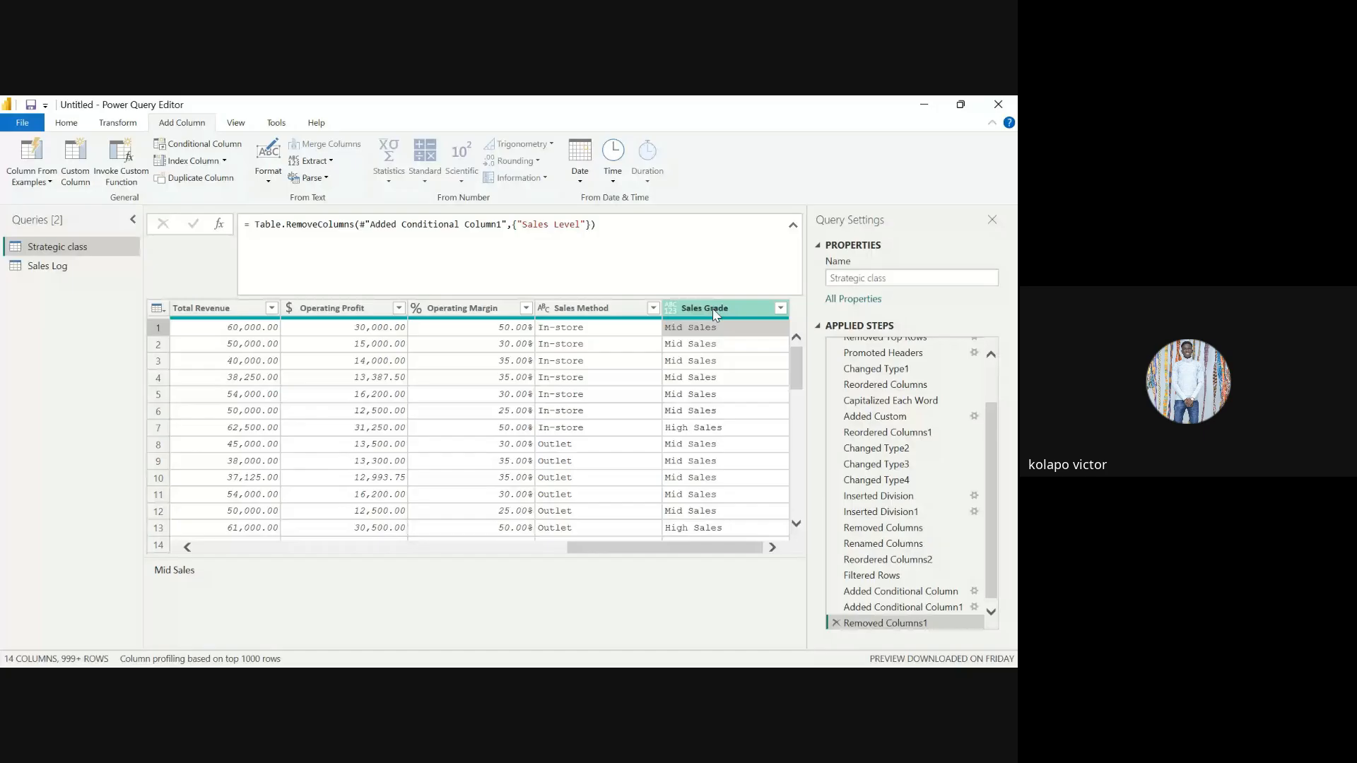
{"action": "left_click", "coordinate": [714, 311]}
{"action": "left_click", "coordinate": [670, 309]}
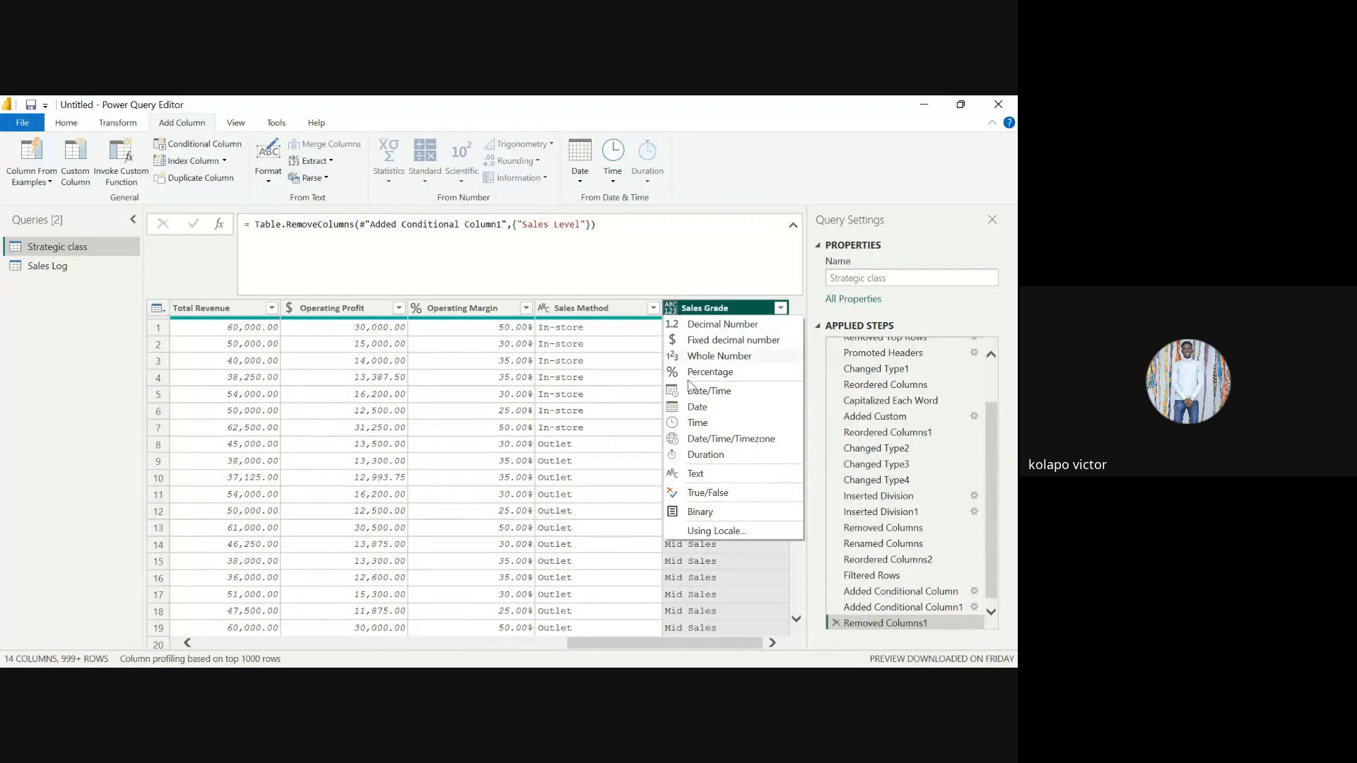
{"action": "left_click", "coordinate": [695, 473]}
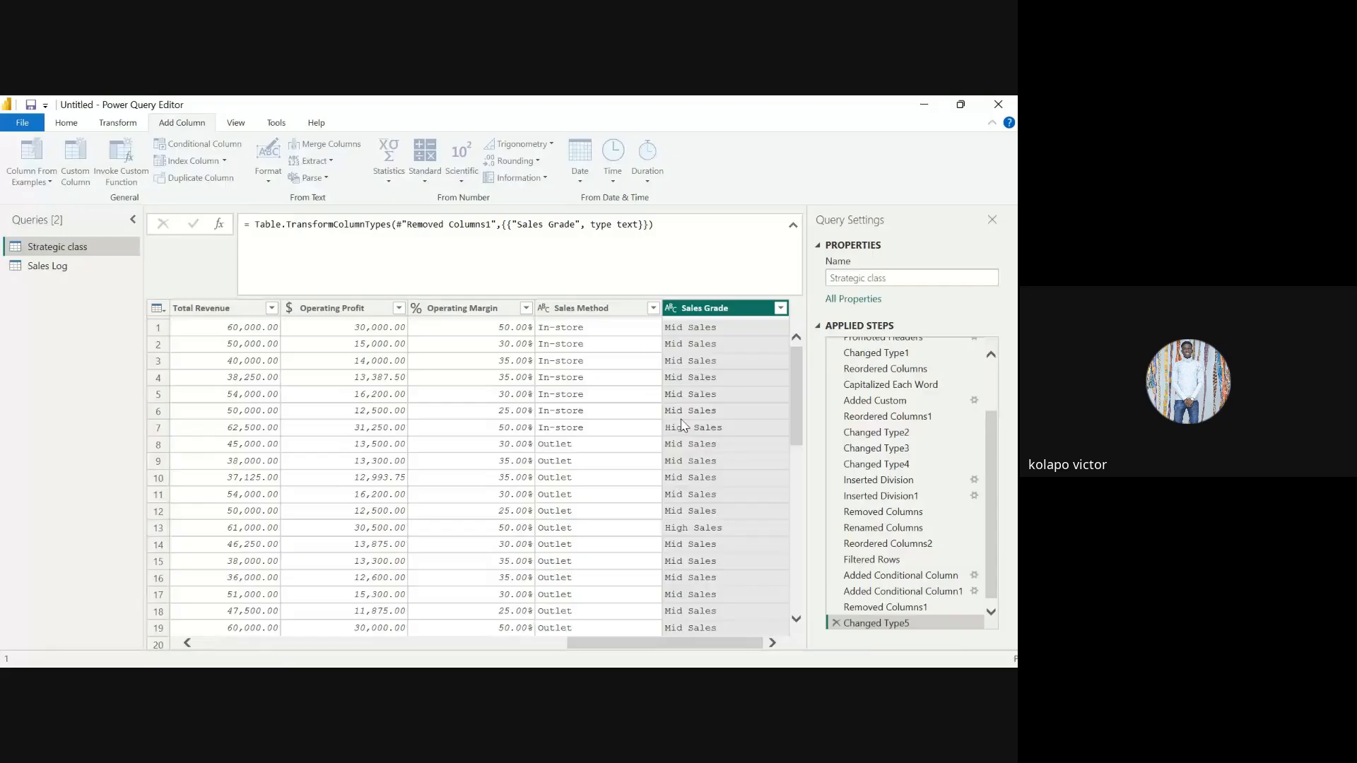
{"action": "left_click", "coordinate": [684, 344]}
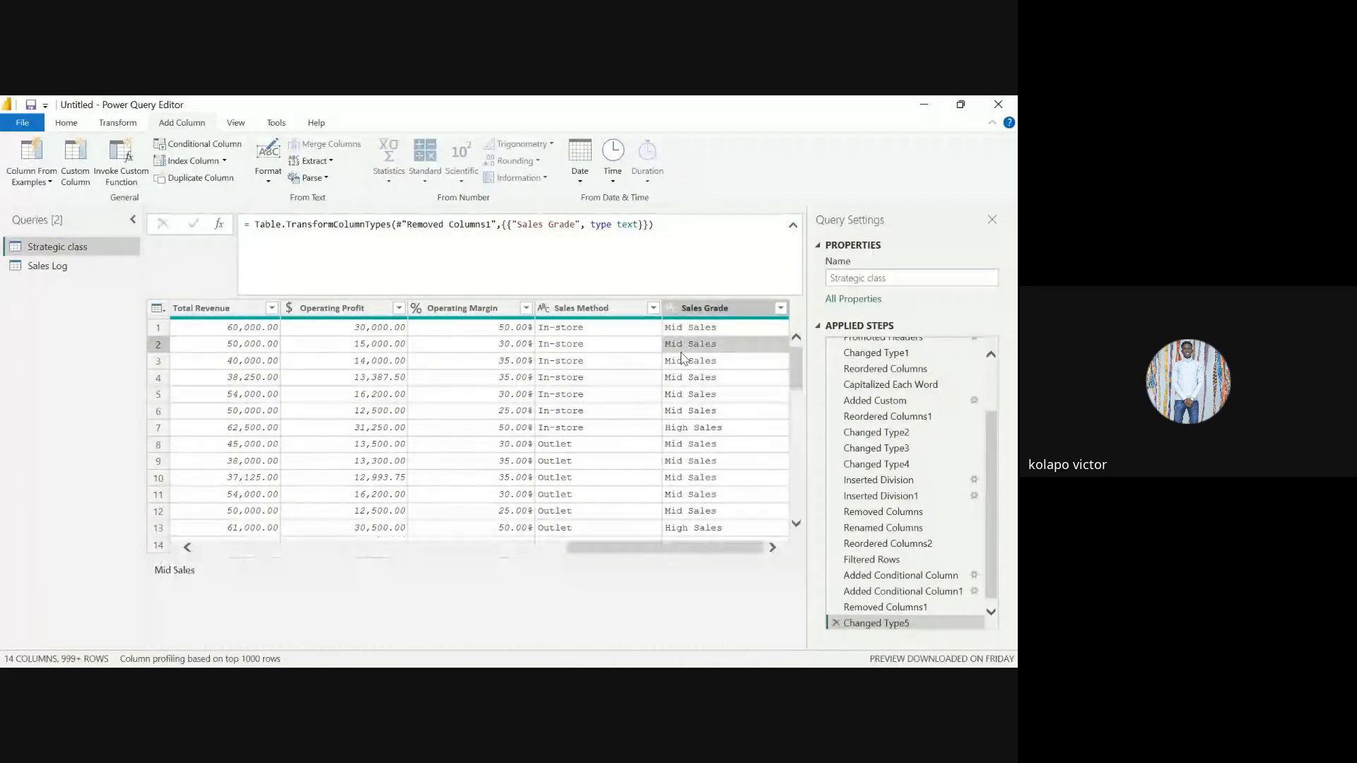
{"action": "left_click", "coordinate": [505, 362]}
{"action": "left_click", "coordinate": [587, 377]}
{"action": "scroll", "coordinate": [591, 377], "scroll_direction": "left", "scroll_amount": 2}
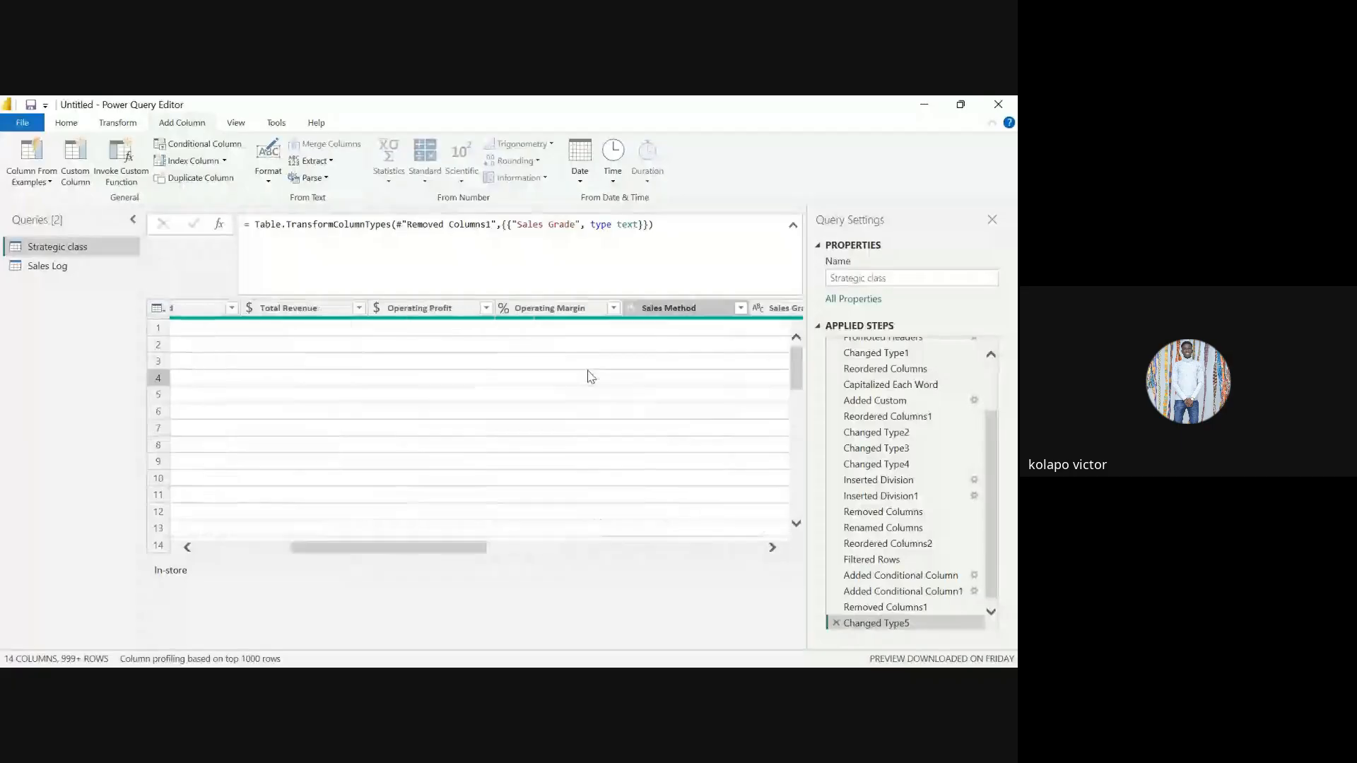
Select the entire Strategic class table and collapse the expanded formula bar to a single line
{"action": "scroll", "coordinate": [206, 342], "scroll_direction": "left", "scroll_amount": 5}
{"action": "left_click", "coordinate": [198, 345]}
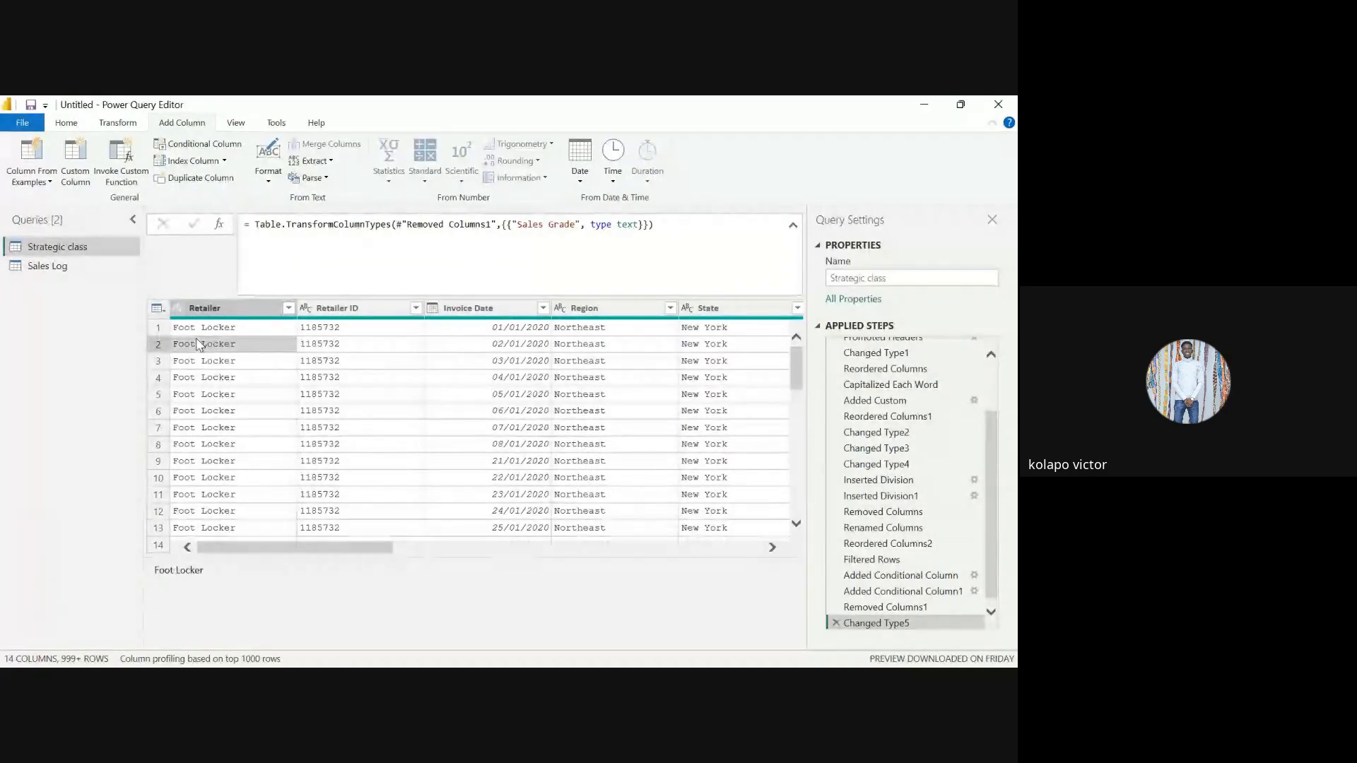
{"action": "key", "text": "ctrl+a"}
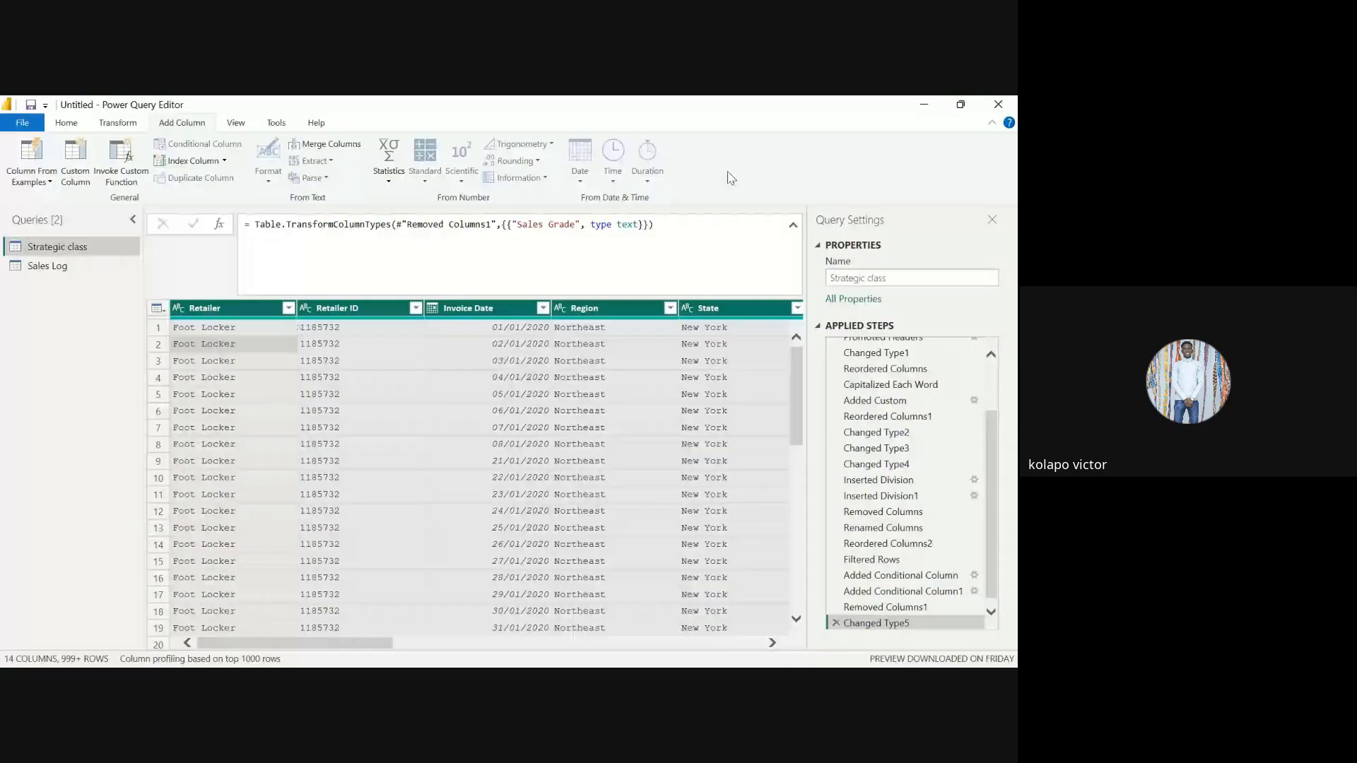
{"action": "left_click", "coordinate": [794, 227]}
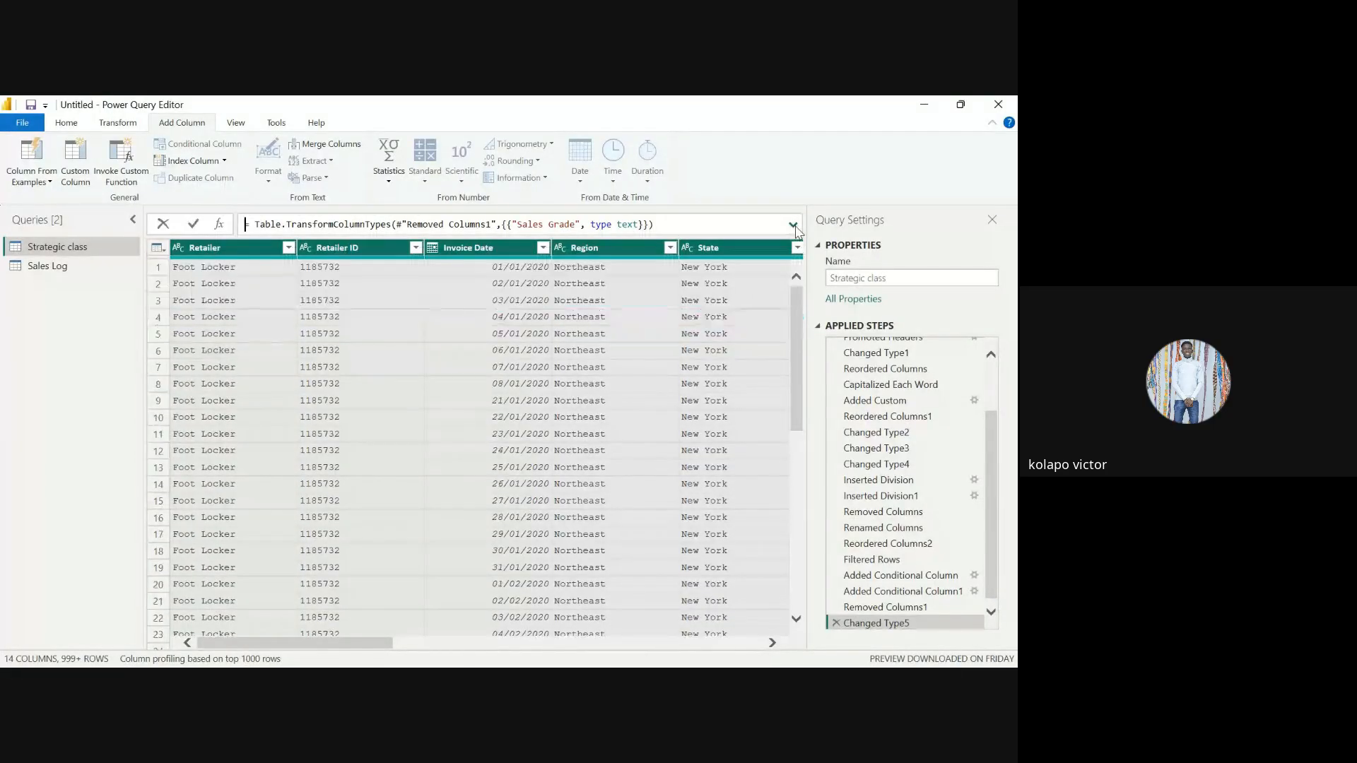
{"action": "left_click", "coordinate": [331, 351]}
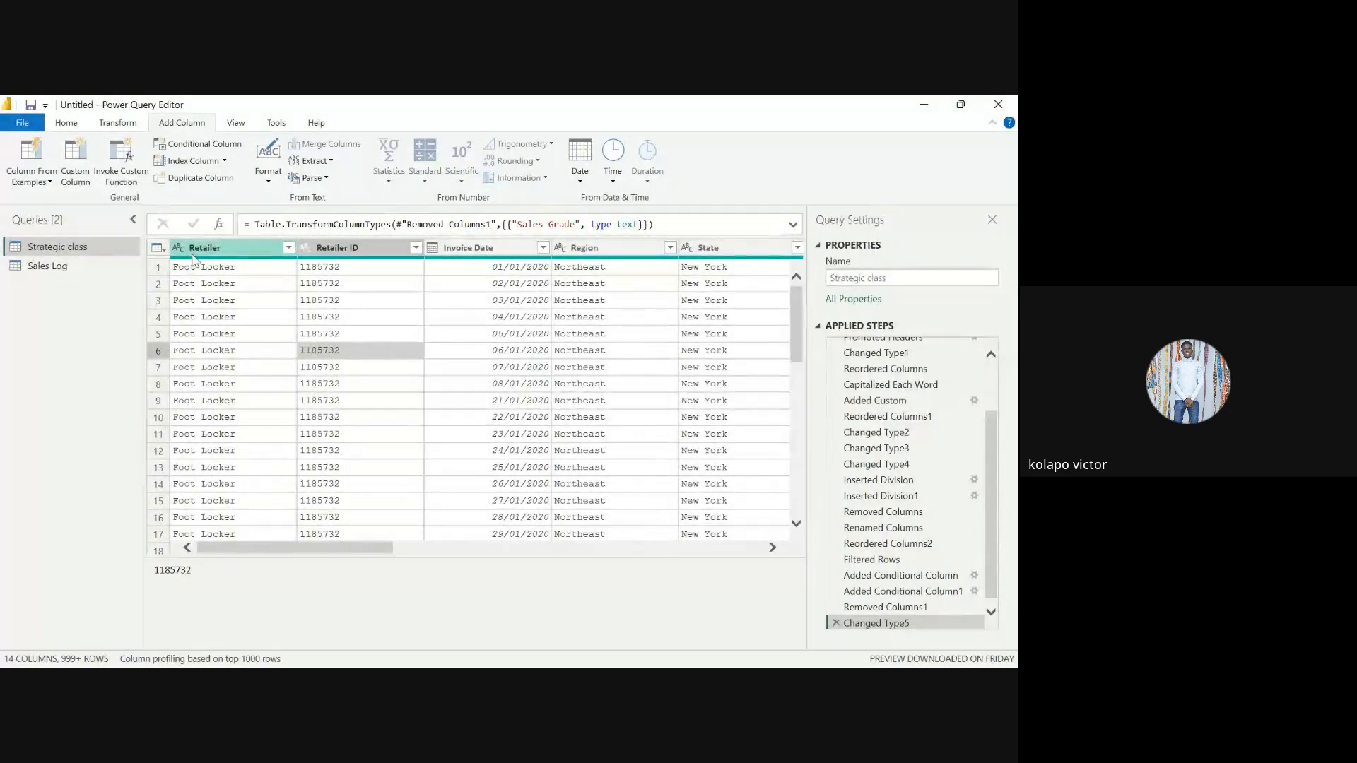
{"action": "left_click", "coordinate": [157, 249]}
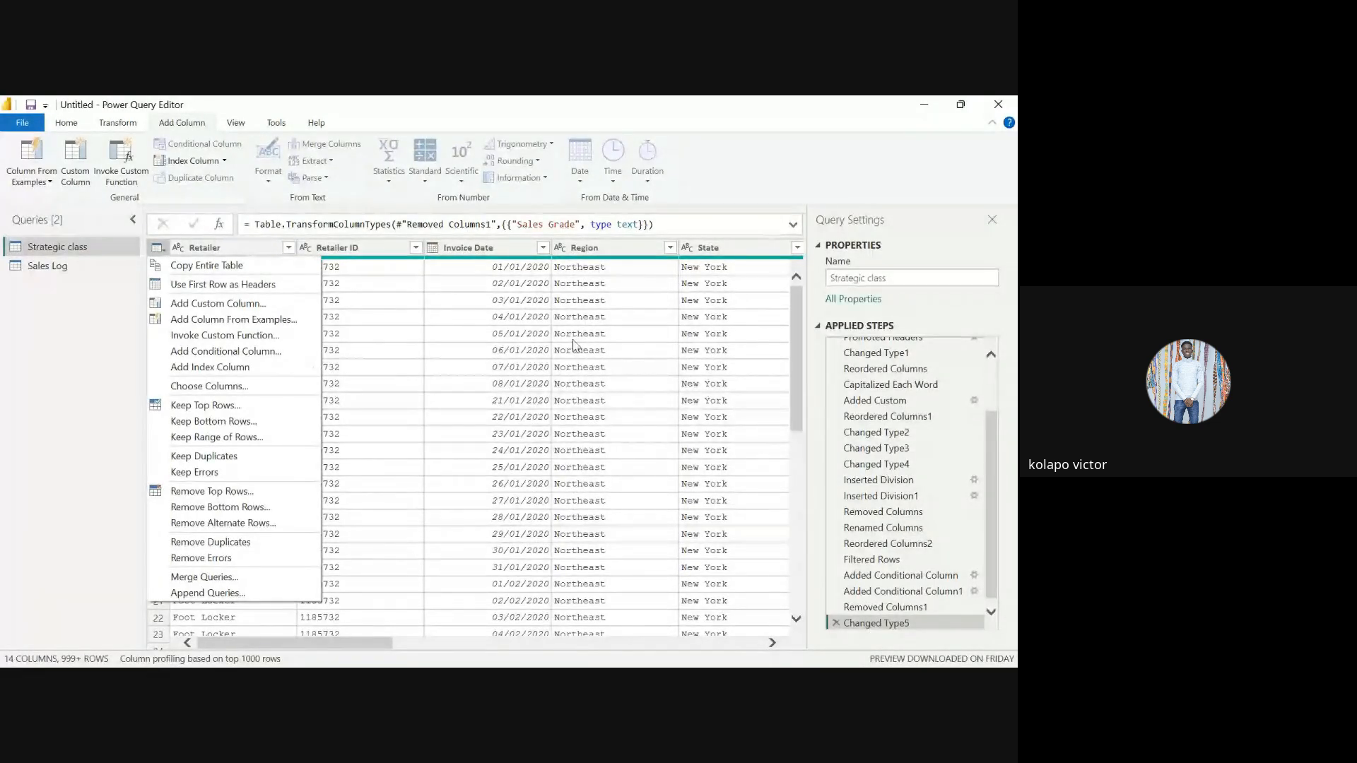
{"action": "left_click", "coordinate": [530, 385]}
{"action": "left_click", "coordinate": [530, 384]}
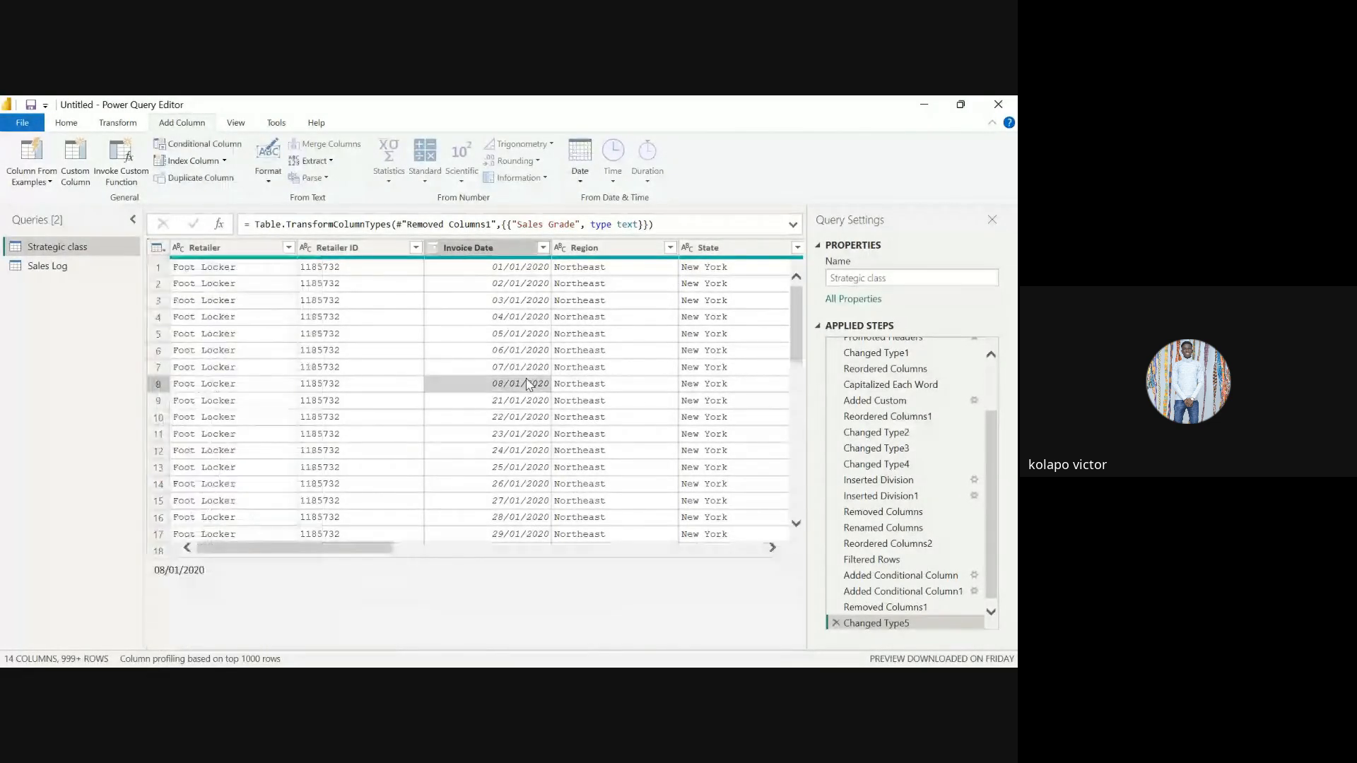
{"action": "left_click", "coordinate": [794, 225]}
{"action": "left_click", "coordinate": [793, 224]}
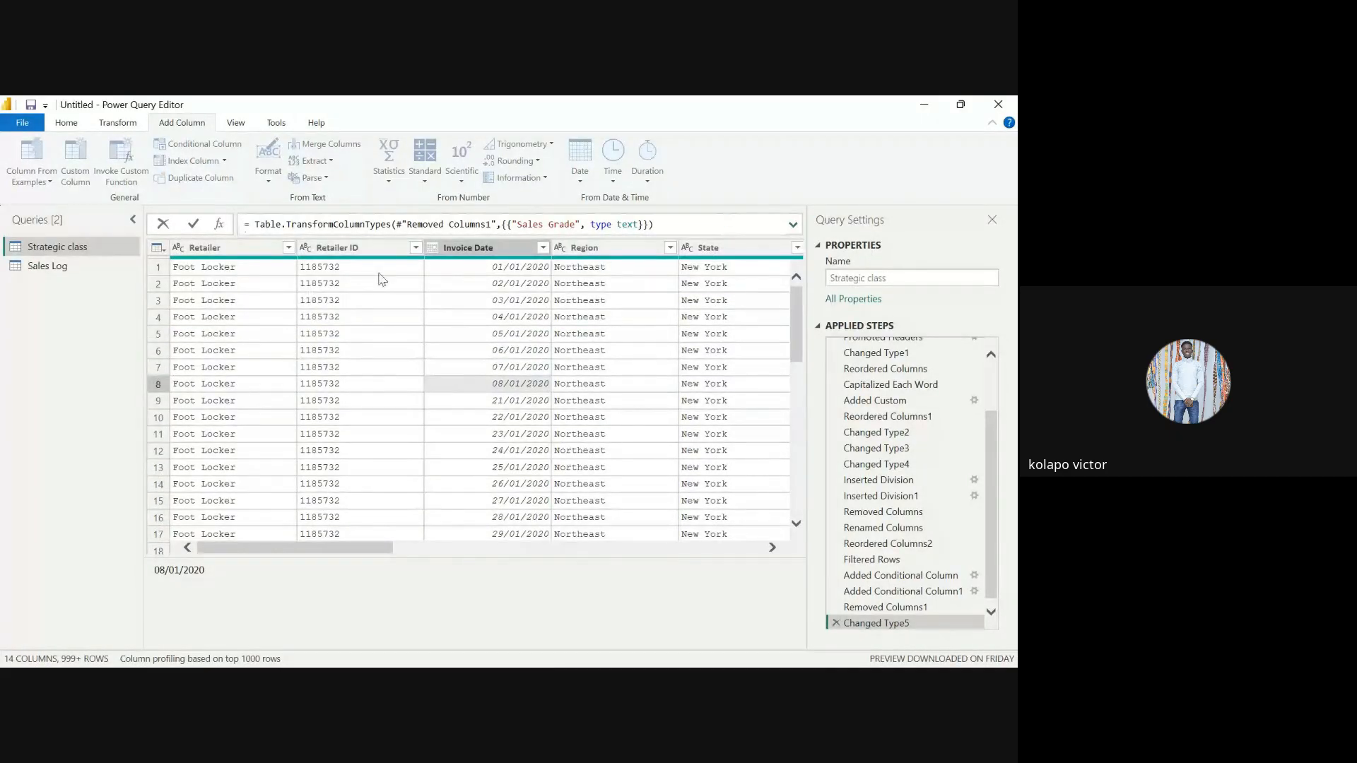
{"action": "left_click", "coordinate": [256, 289]}
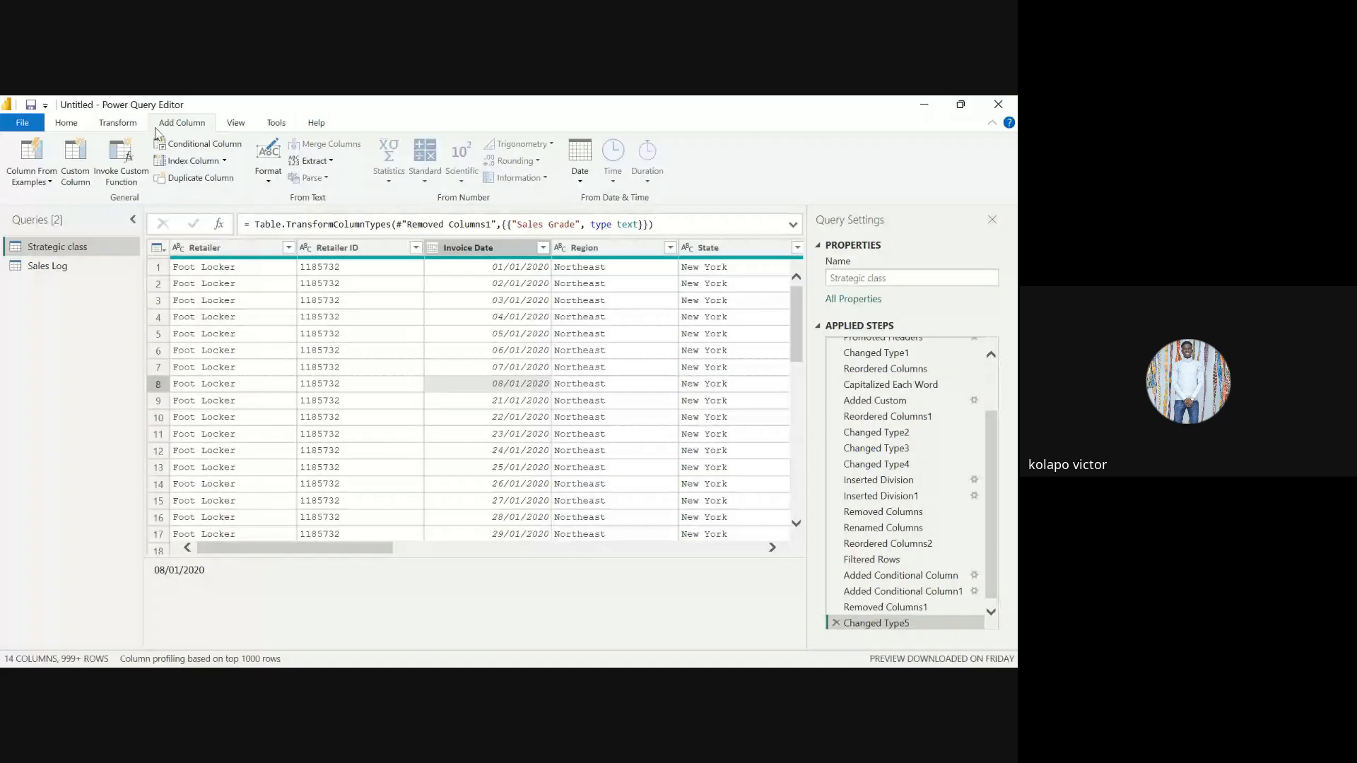
Add an index column starting from 0 to the Strategic class query and delete it again
{"action": "left_click", "coordinate": [190, 162]}
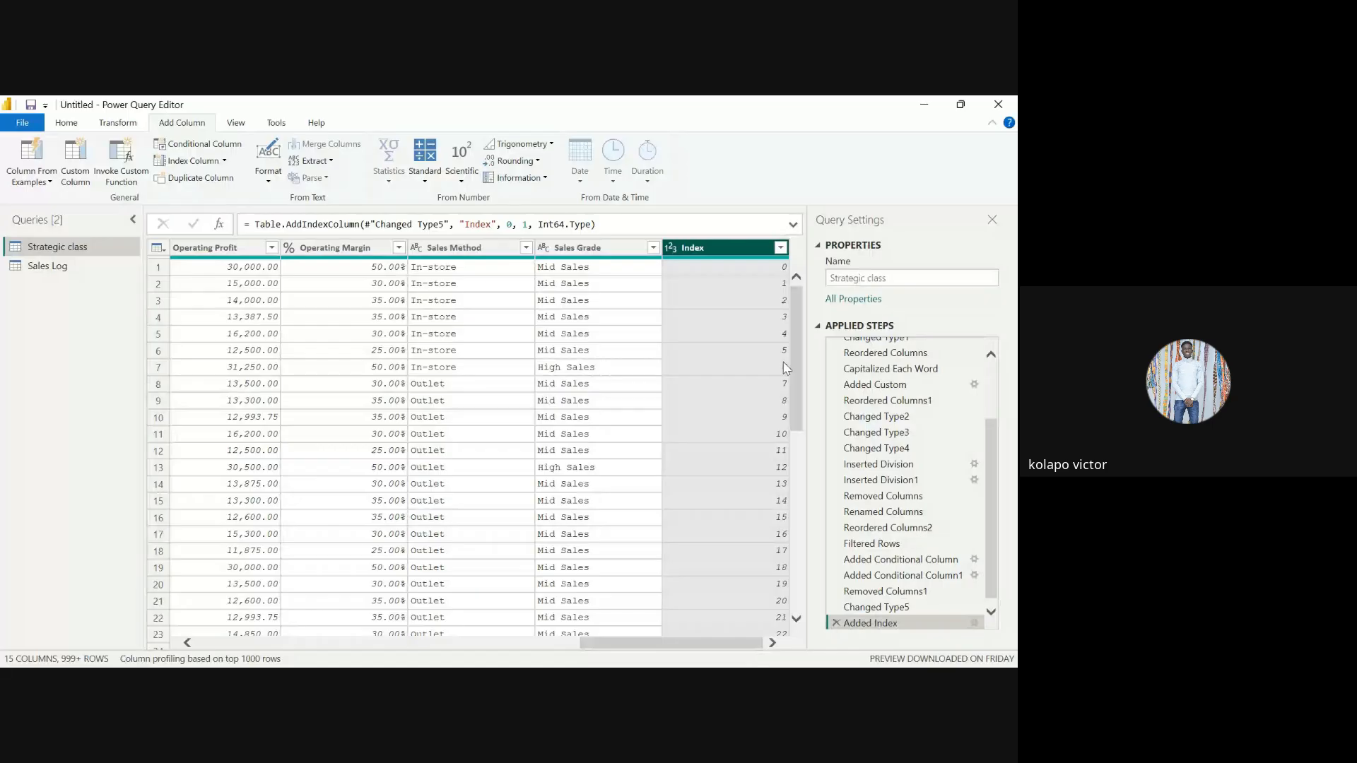
{"action": "key", "text": "Delete"}
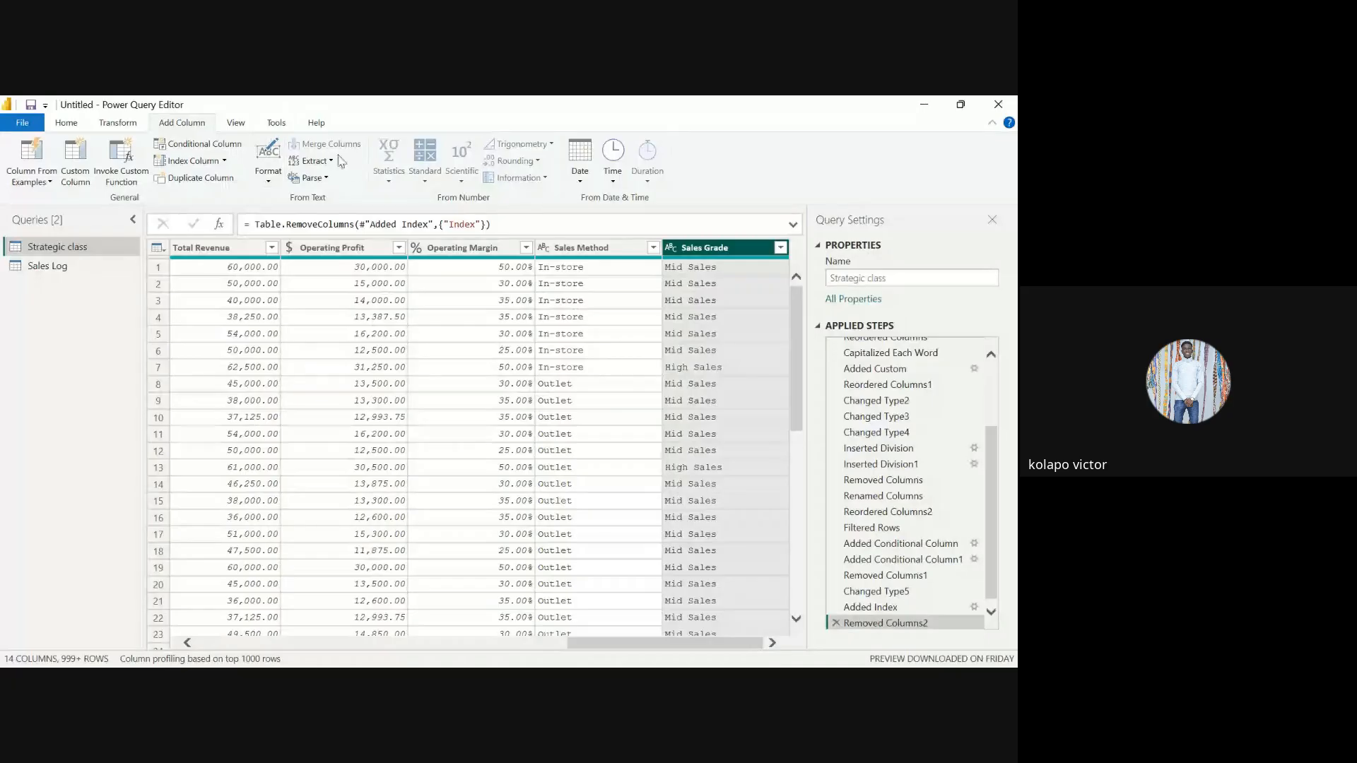
Switch the data preview's monospaced font off and back on
{"action": "left_click", "coordinate": [236, 123]}
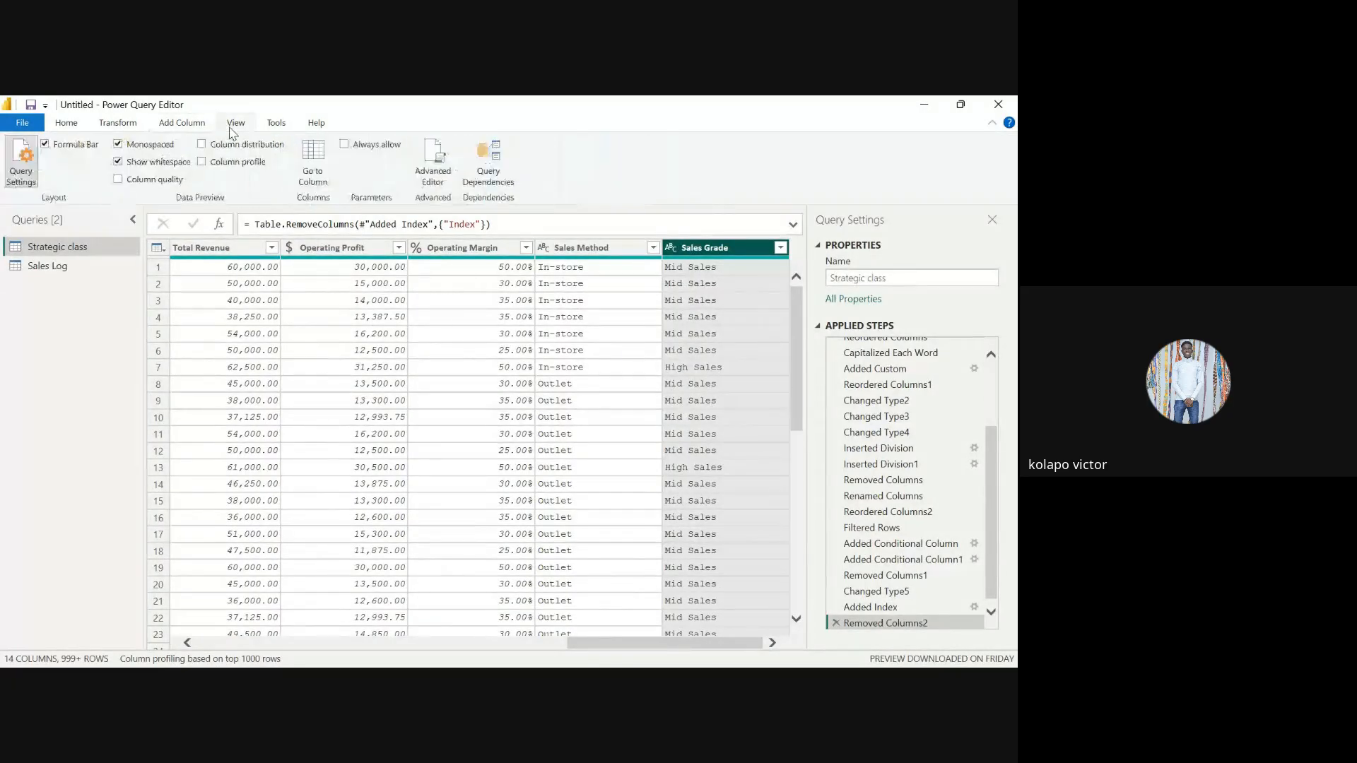
{"action": "left_click", "coordinate": [328, 317]}
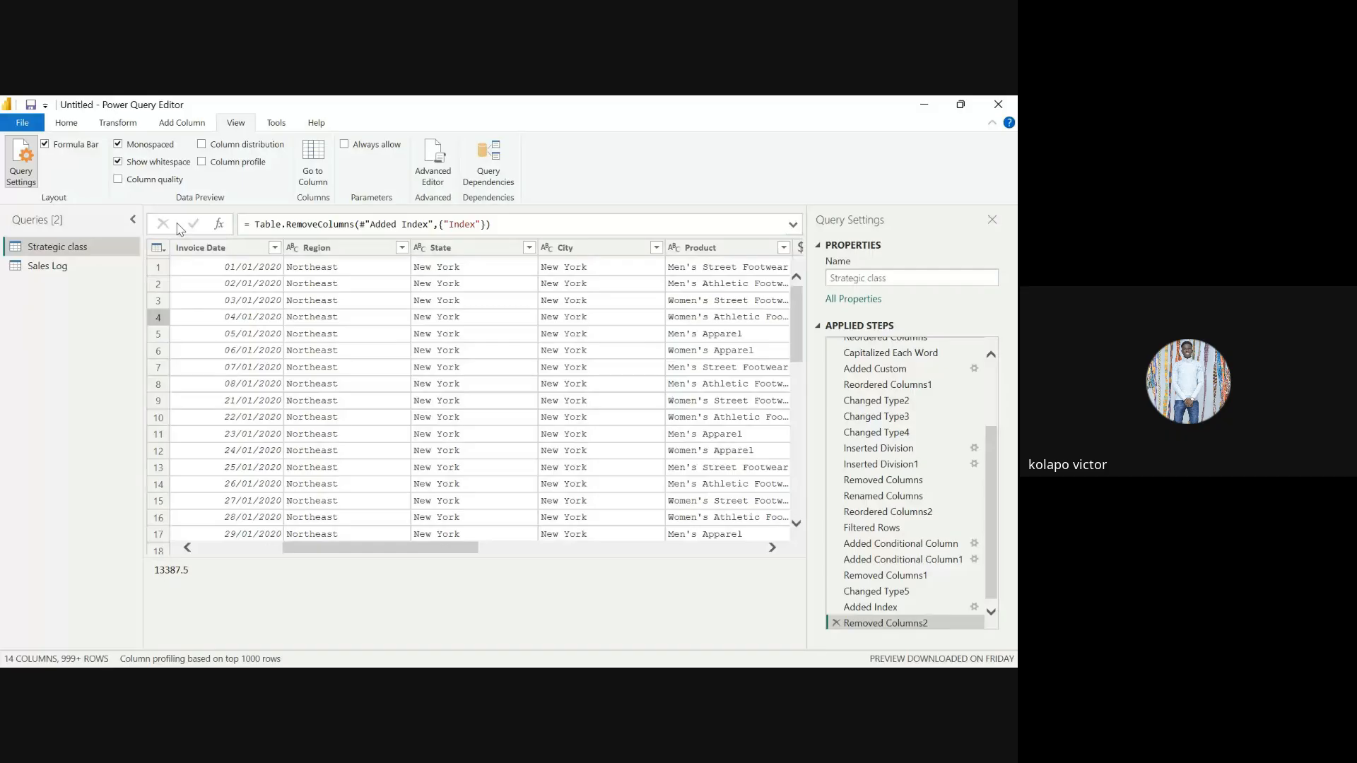
{"action": "left_click", "coordinate": [117, 144]}
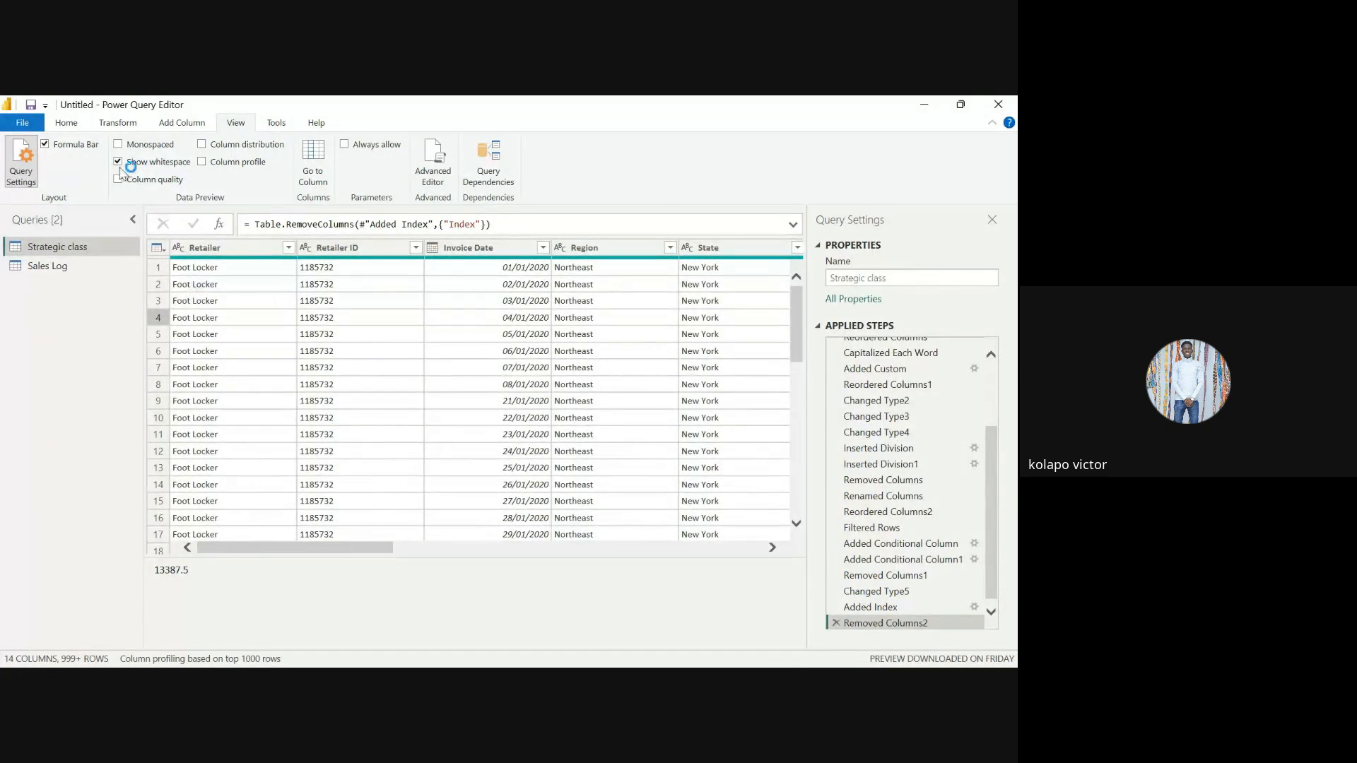
{"action": "left_click", "coordinate": [118, 145]}
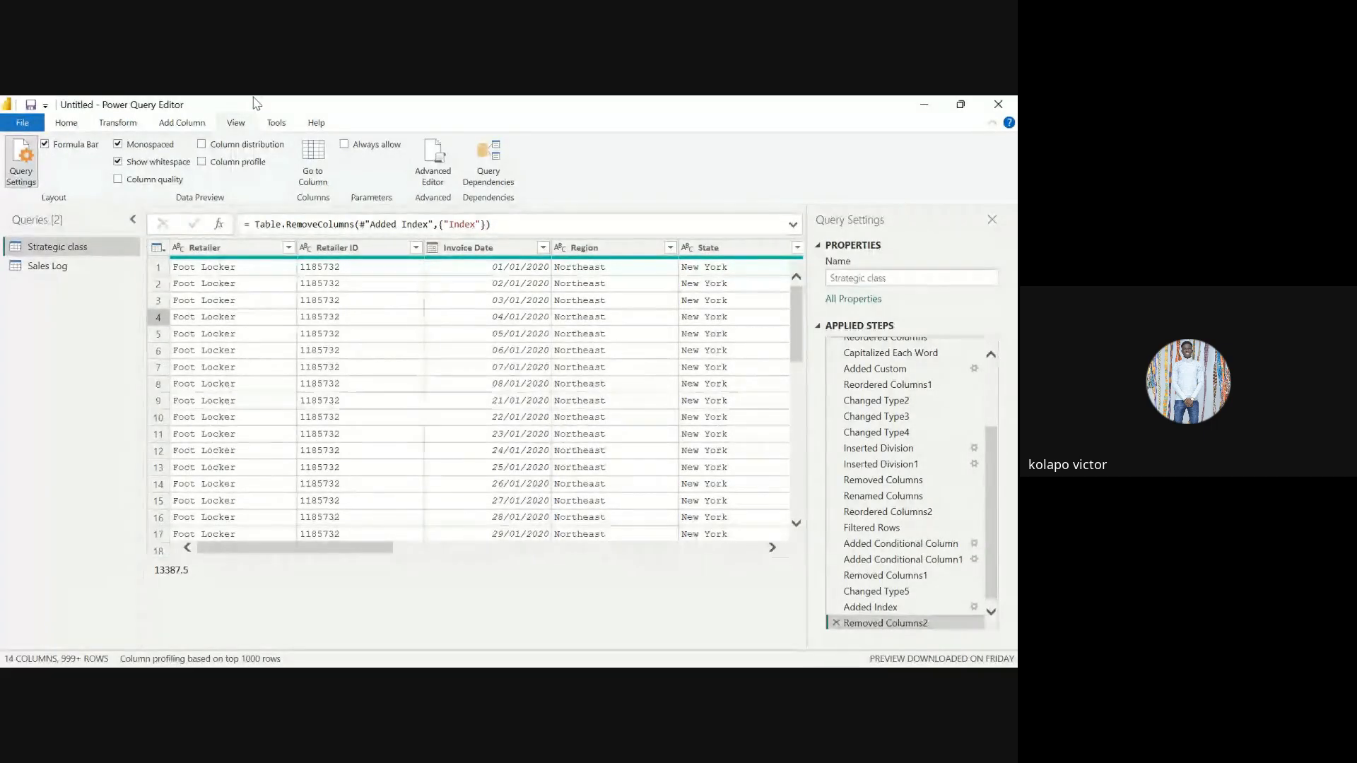
{"action": "left_click", "coordinate": [278, 125]}
{"action": "left_click", "coordinate": [313, 123]}
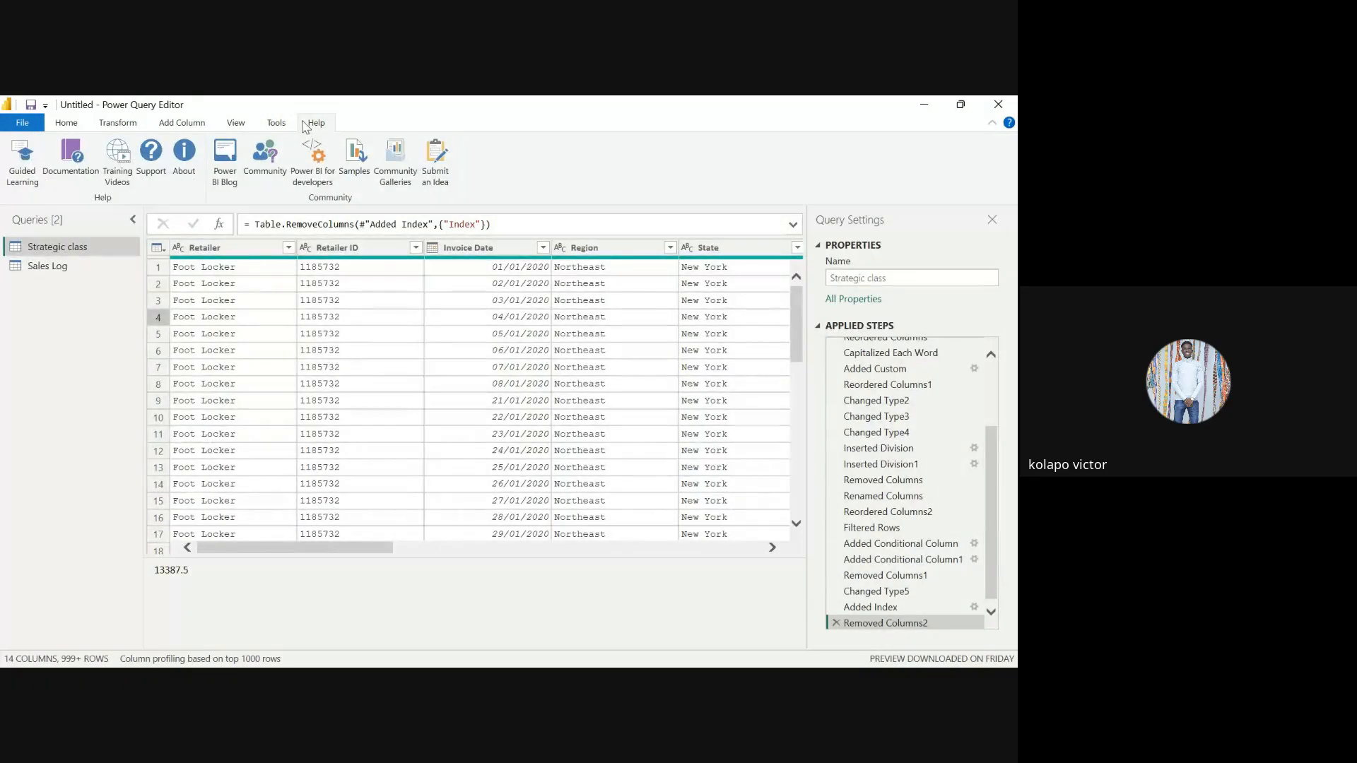
{"action": "left_click", "coordinate": [277, 123]}
{"action": "left_click", "coordinate": [230, 124]}
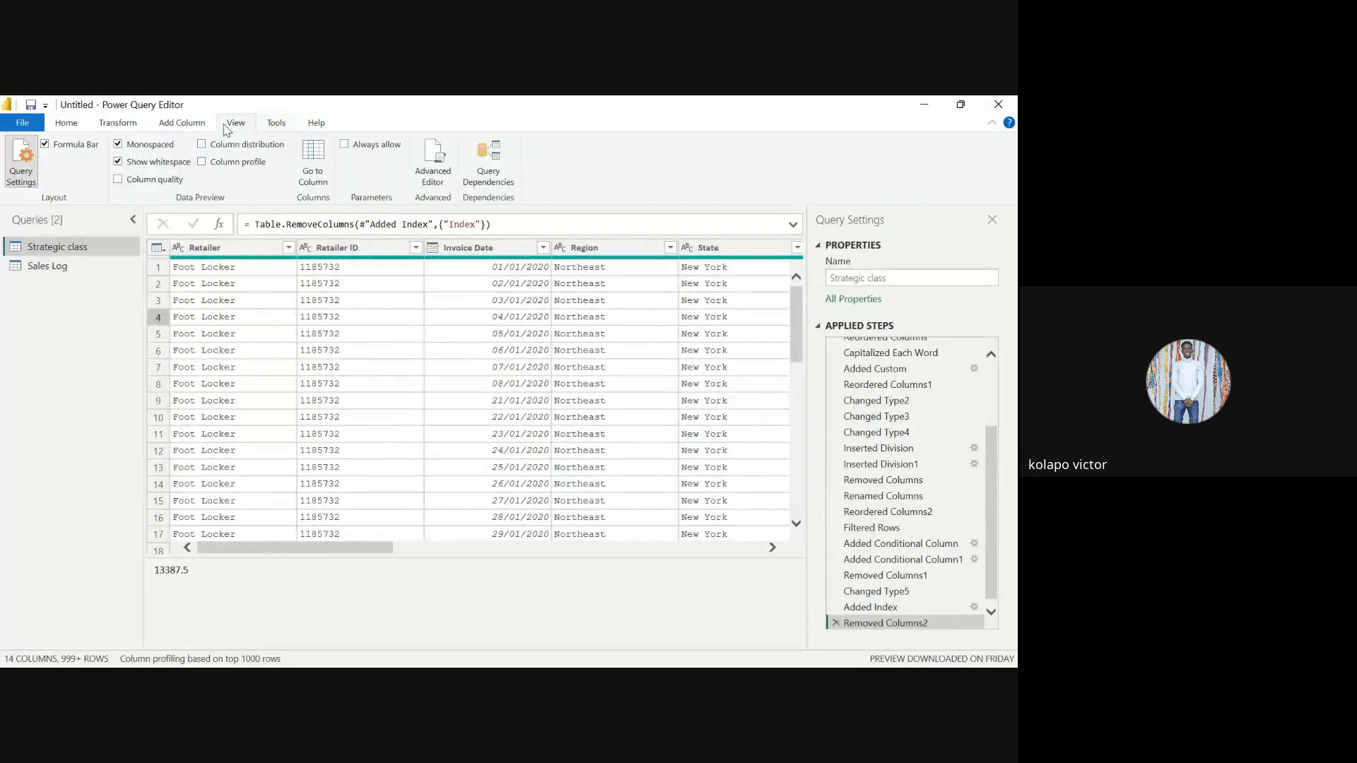
{"action": "left_click", "coordinate": [185, 125]}
{"action": "left_click", "coordinate": [117, 124]}
{"action": "left_click", "coordinate": [64, 124]}
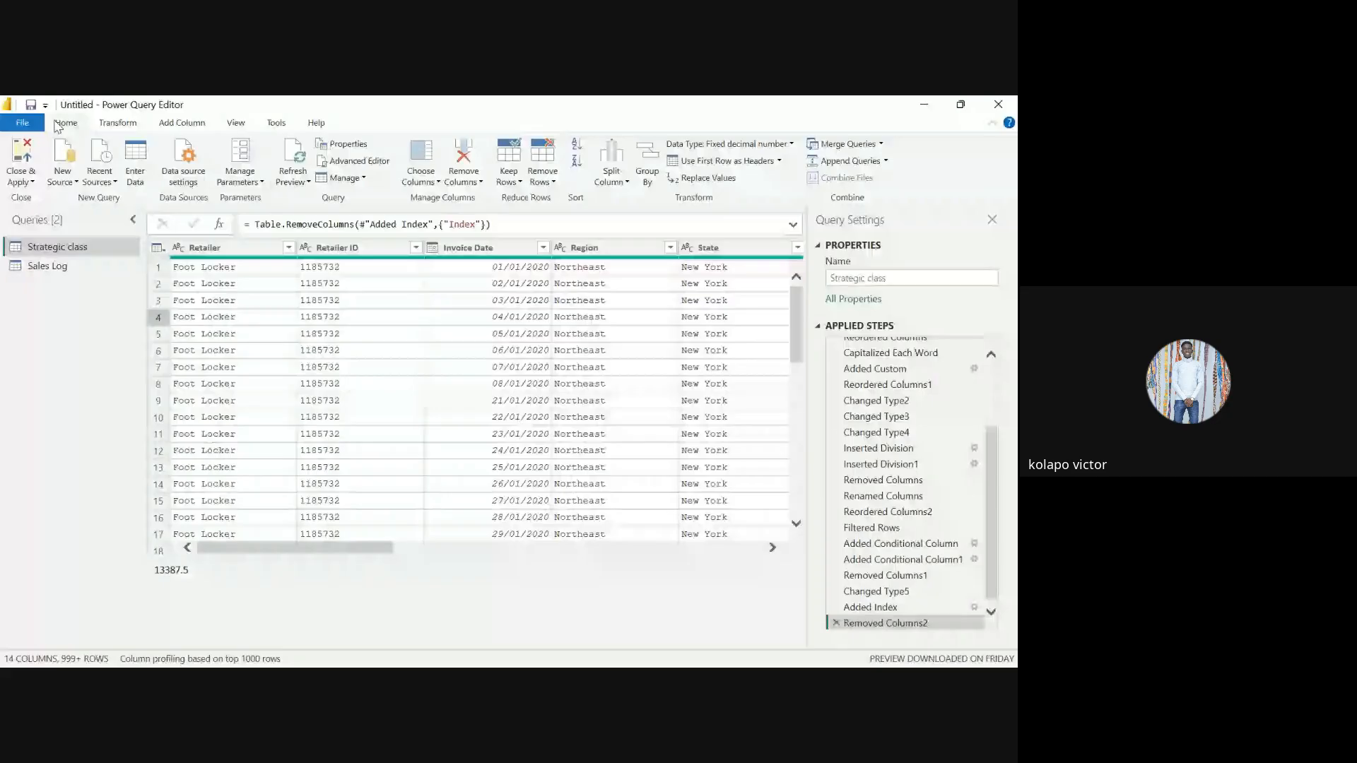
Review the Strategic class columns, then close the query editor and apply the changes
{"action": "scroll", "coordinate": [382, 339], "scroll_direction": "right", "scroll_amount": 10}
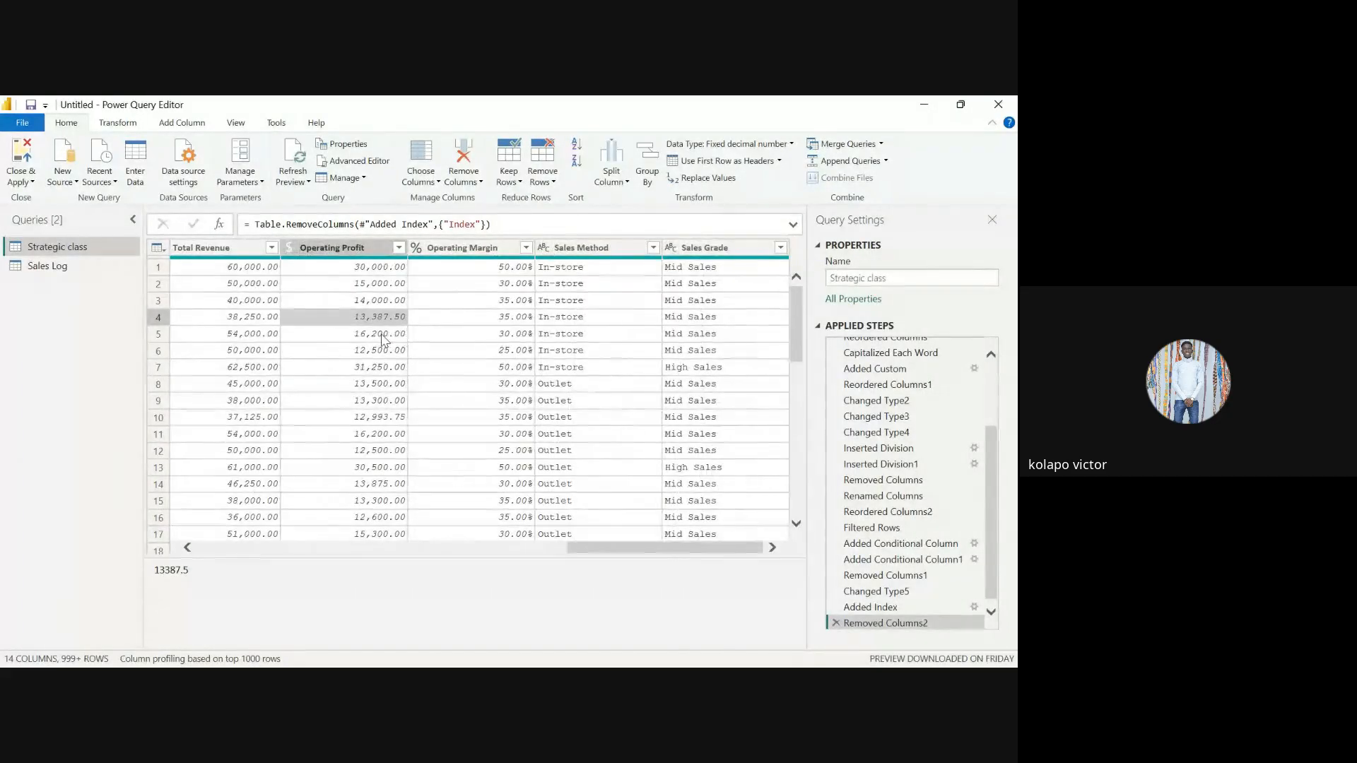
{"action": "scroll", "coordinate": [381, 341], "scroll_direction": "left", "scroll_amount": 3}
{"action": "scroll", "coordinate": [382, 341], "scroll_direction": "right", "scroll_amount": 3}
{"action": "scroll", "coordinate": [381, 341], "scroll_direction": "left", "scroll_amount": 3}
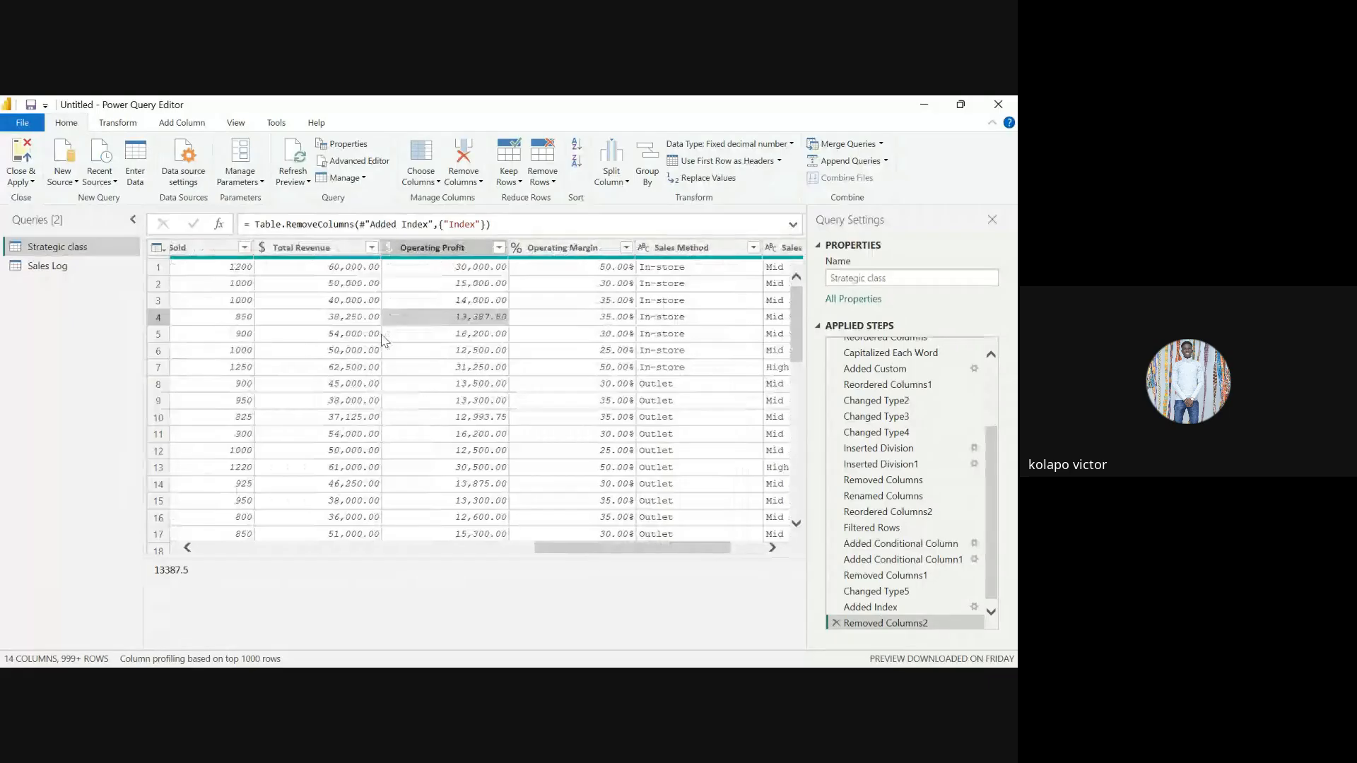
{"action": "scroll", "coordinate": [382, 339], "scroll_direction": "left", "scroll_amount": 5}
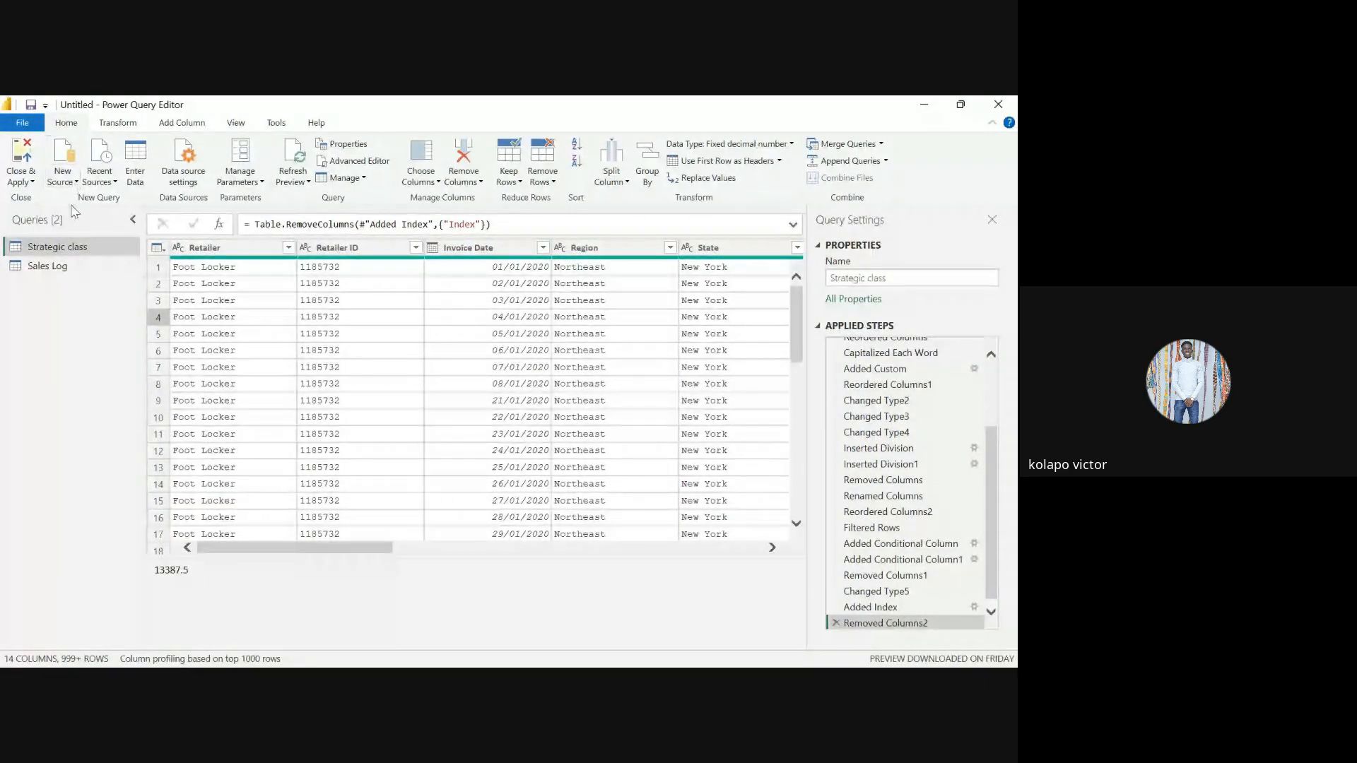
{"action": "left_click", "coordinate": [30, 159]}
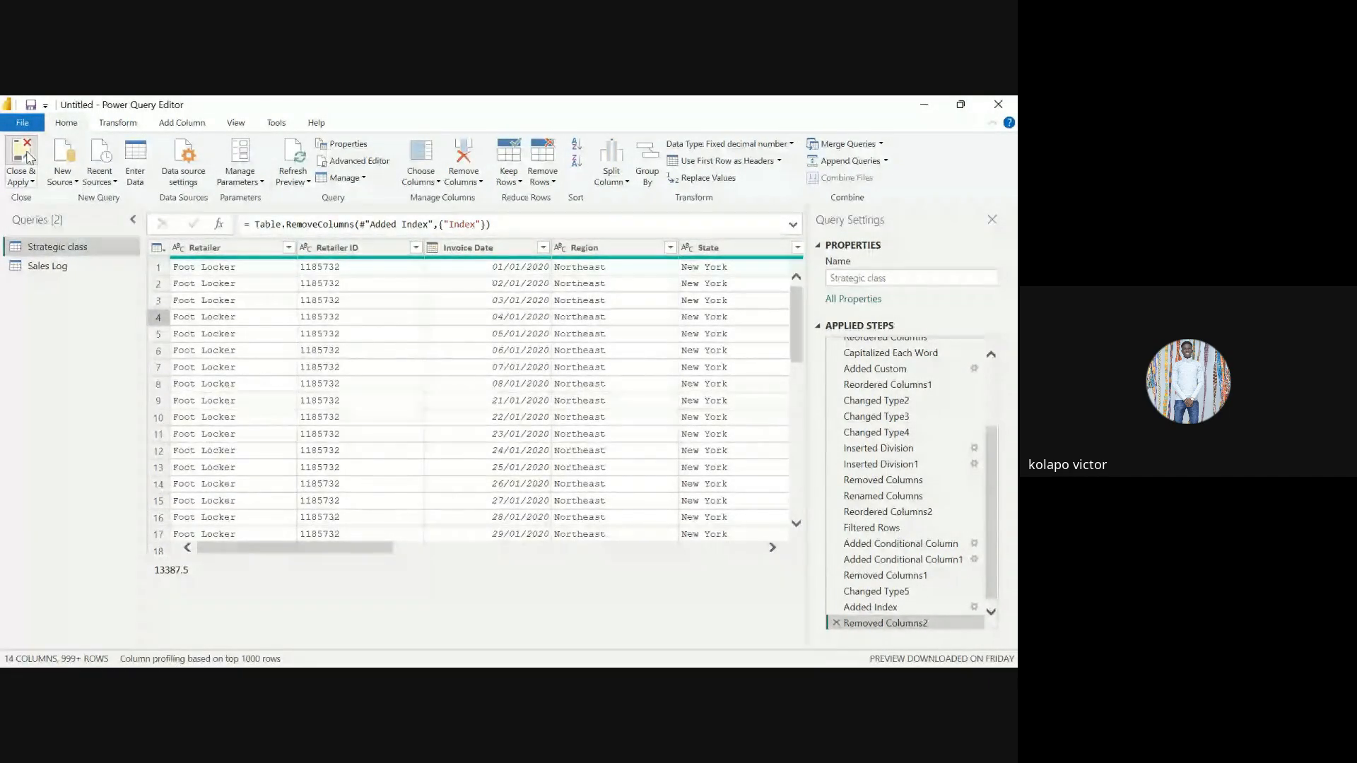
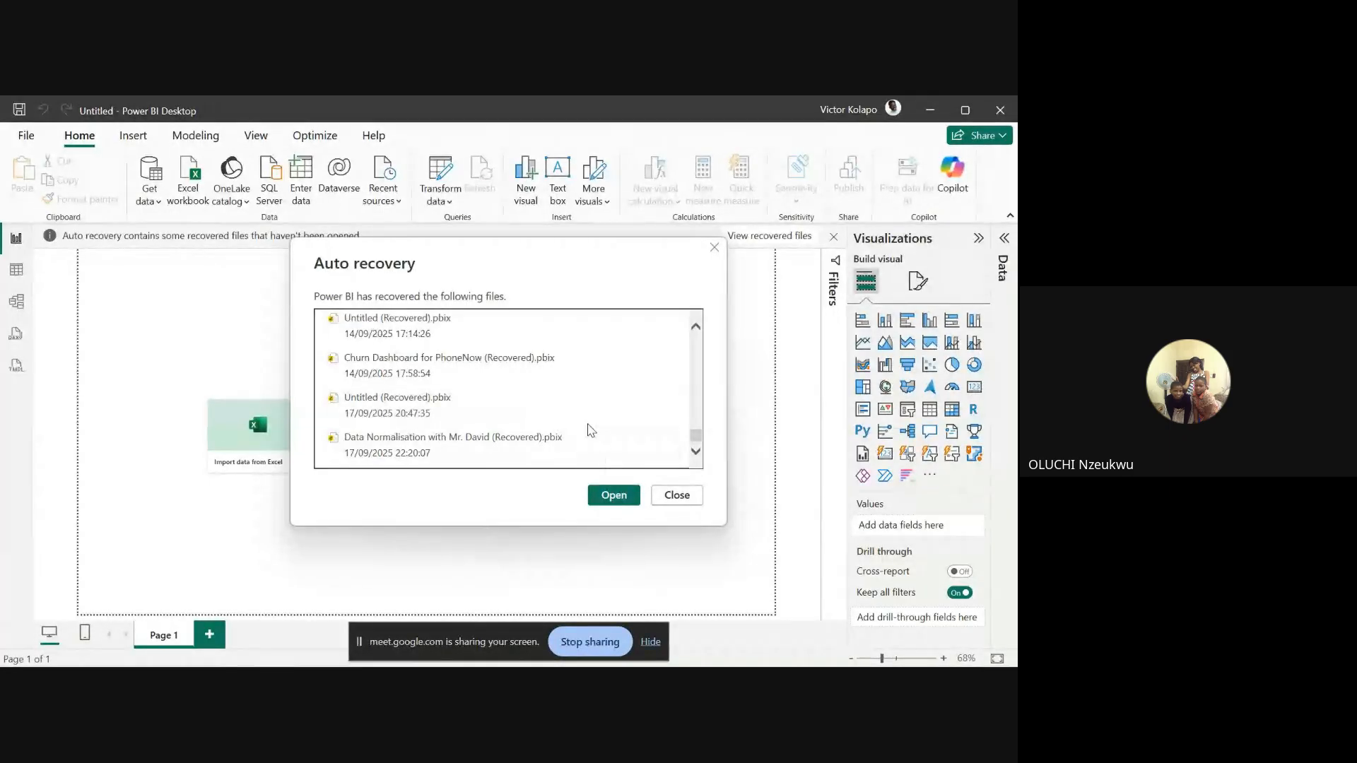
Close the list of recovered files, choosing to stay notified about them, and hide the screen-sharing notice
{"action": "left_click", "coordinate": [677, 497]}
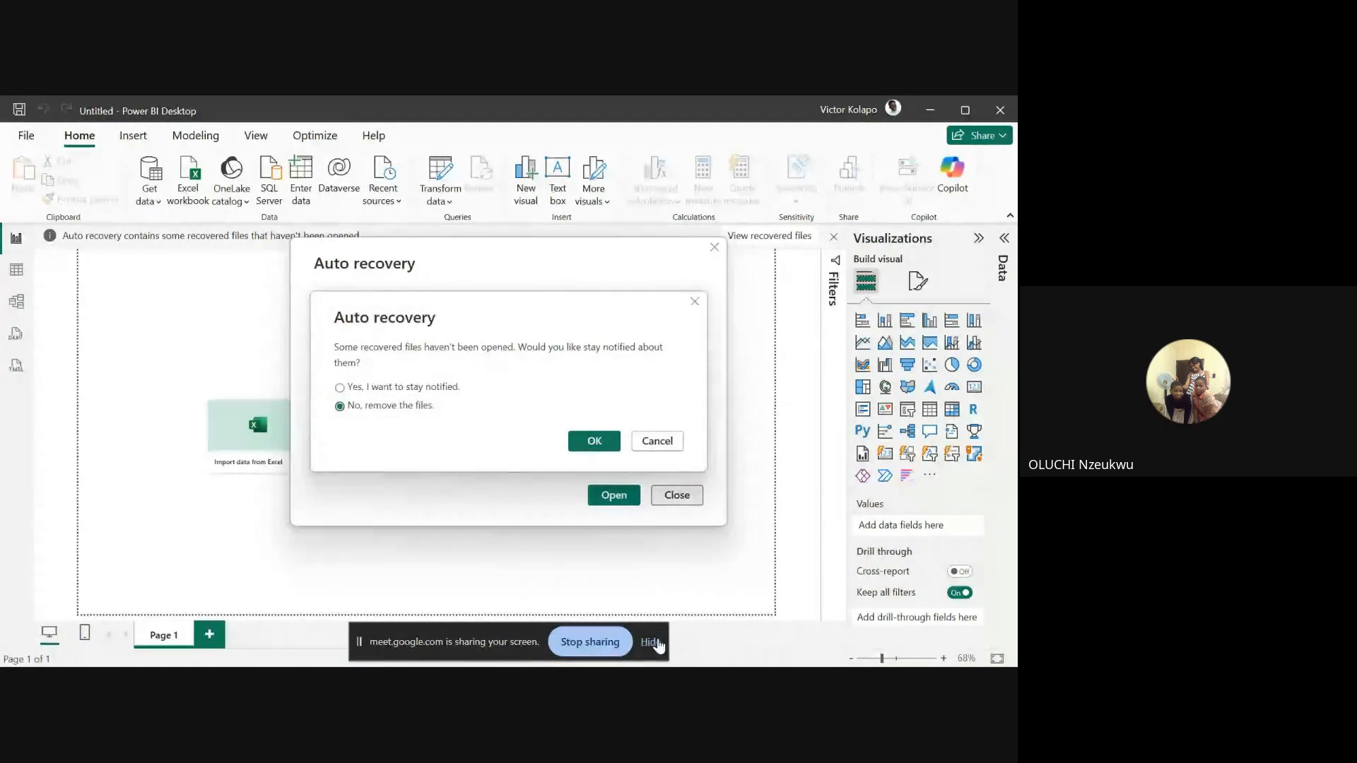
{"action": "left_click", "coordinate": [363, 387]}
{"action": "left_click", "coordinate": [594, 441]}
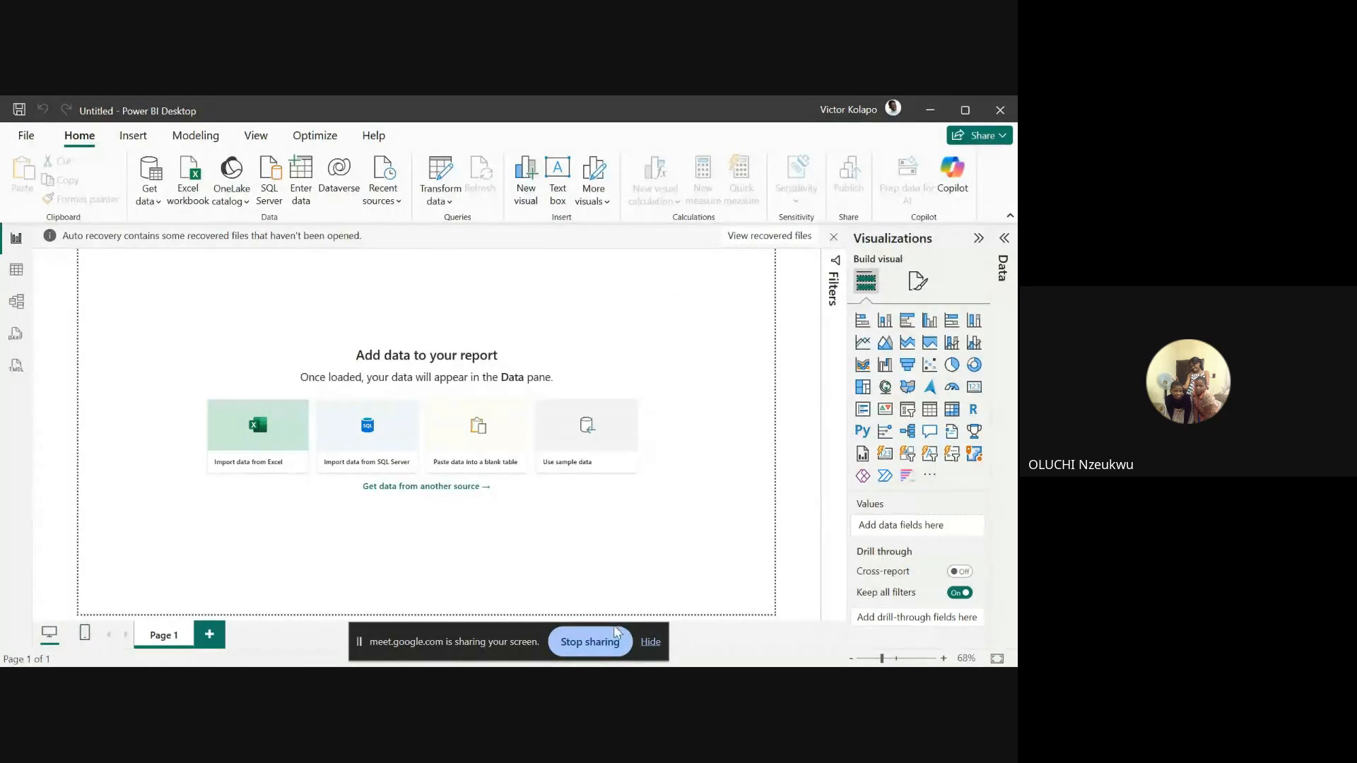
{"action": "left_click", "coordinate": [648, 642]}
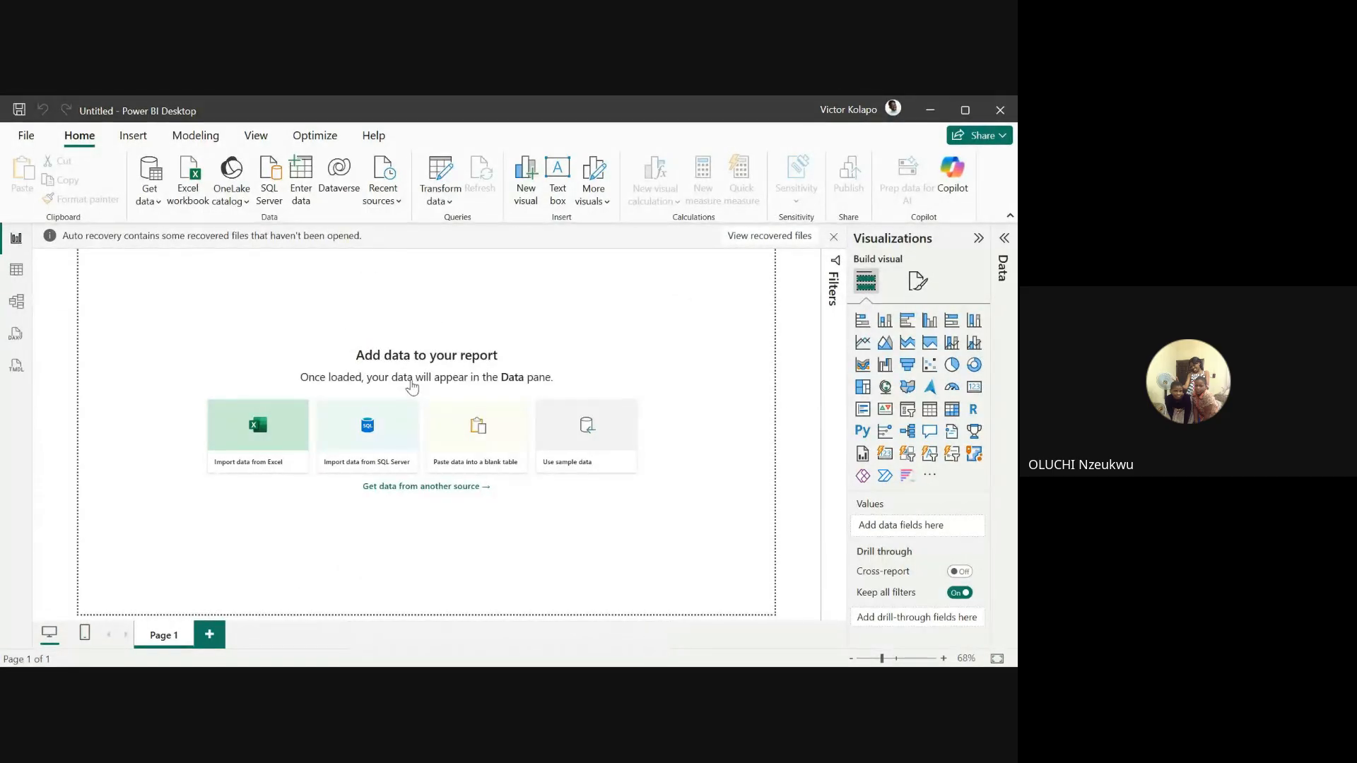
Import the Excel workbook Only Data - Sales Analysis Dashboard (1) from the Downloads folder
{"action": "left_click", "coordinate": [255, 428]}
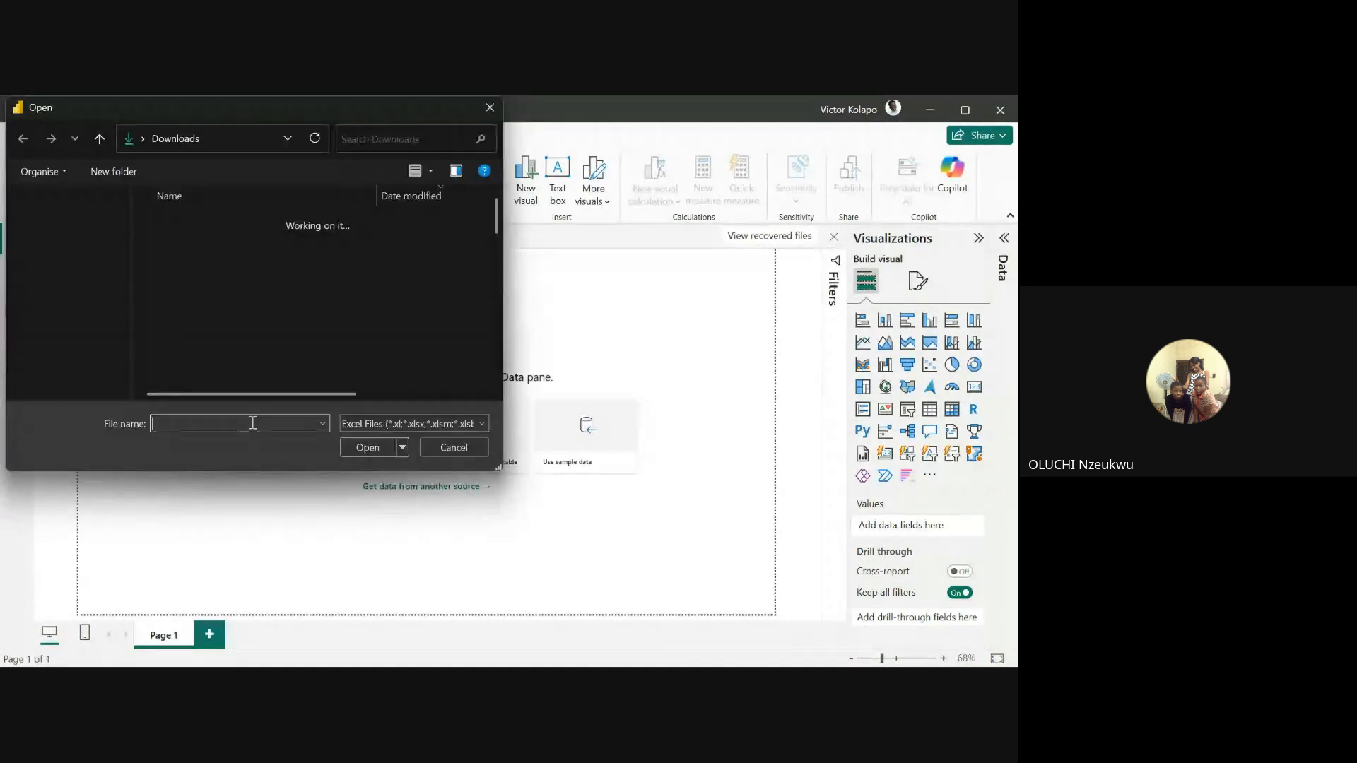
{"action": "left_click", "coordinate": [225, 309]}
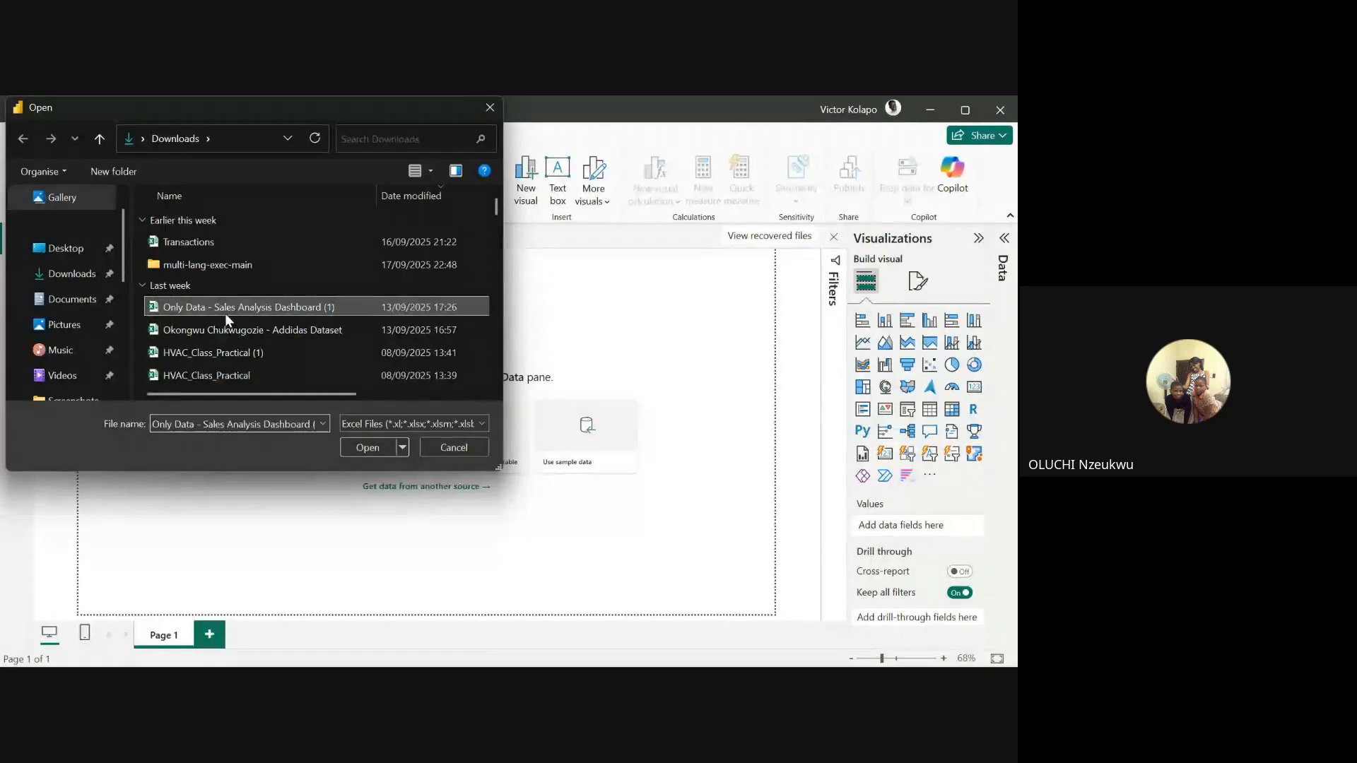
{"action": "left_click", "coordinate": [361, 445]}
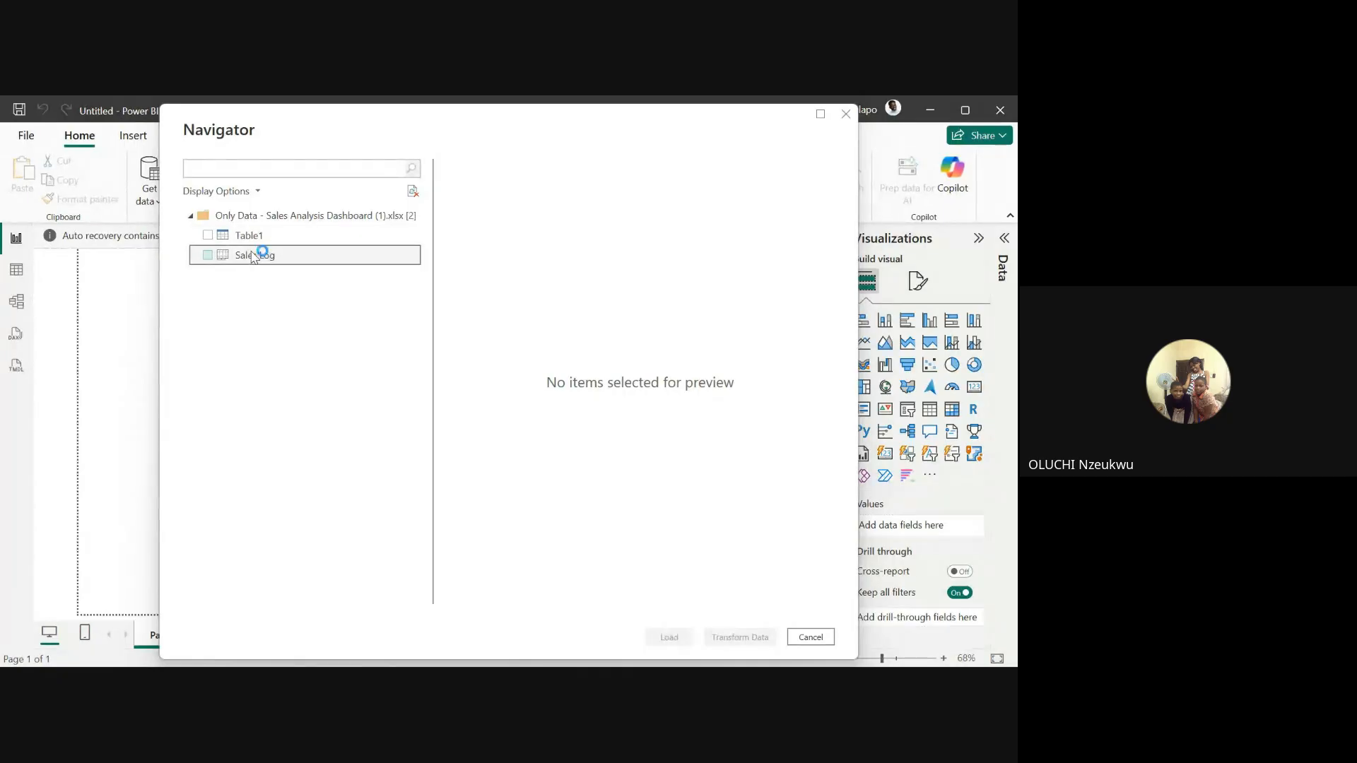
Select the Sales Log sheet of the workbook and load it into the report
{"action": "left_click", "coordinate": [260, 255]}
{"action": "left_click", "coordinate": [209, 255]}
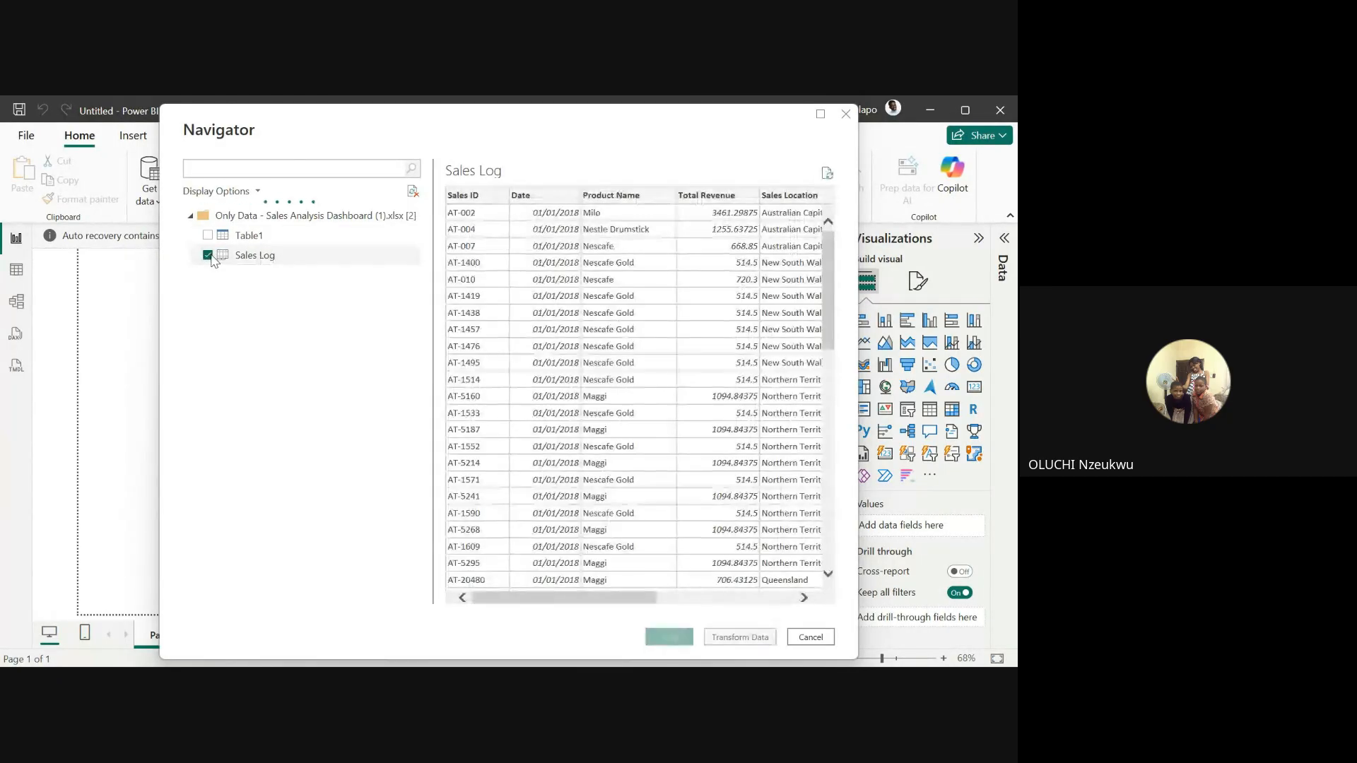
{"action": "left_click", "coordinate": [669, 638]}
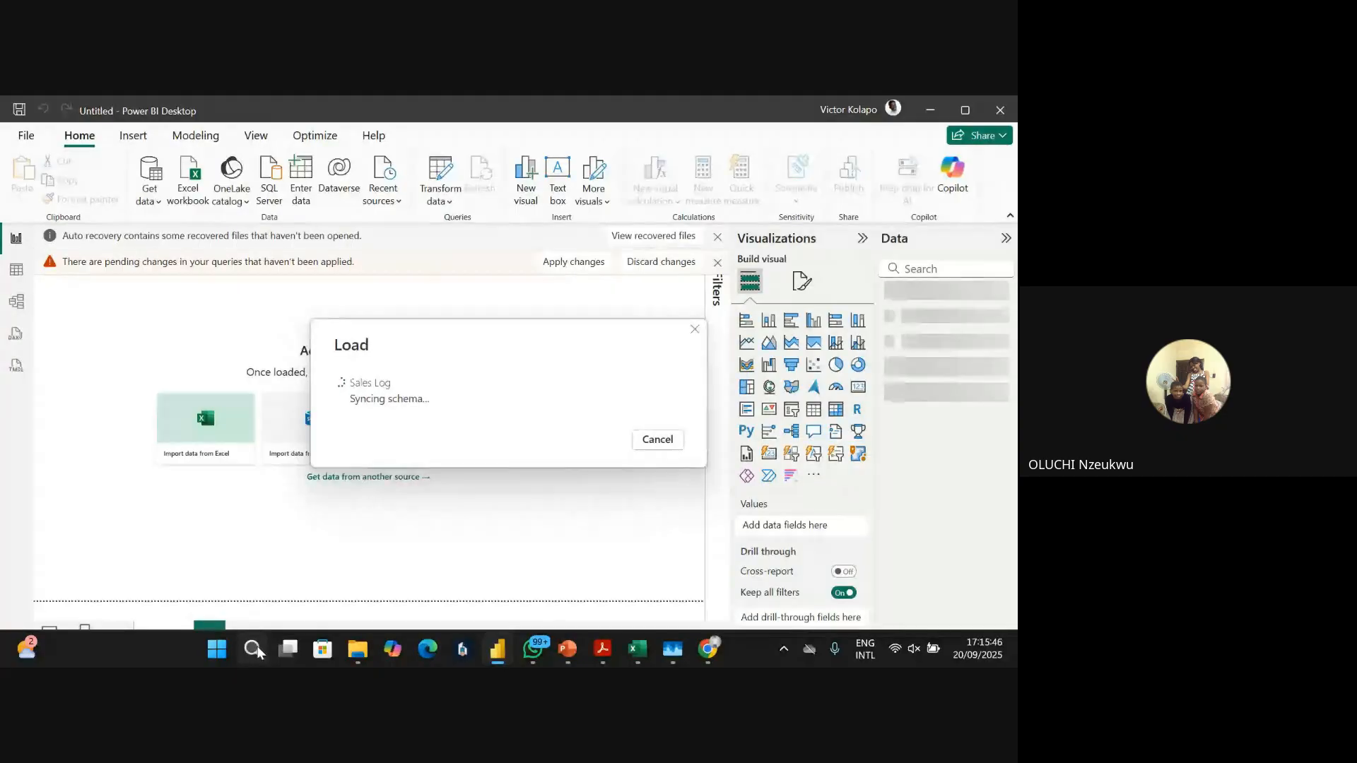
Search Windows for Notepad and switch to it, showing the Power BI notes
{"action": "left_click", "coordinate": [254, 650]}
{"action": "type", "text": "note"}
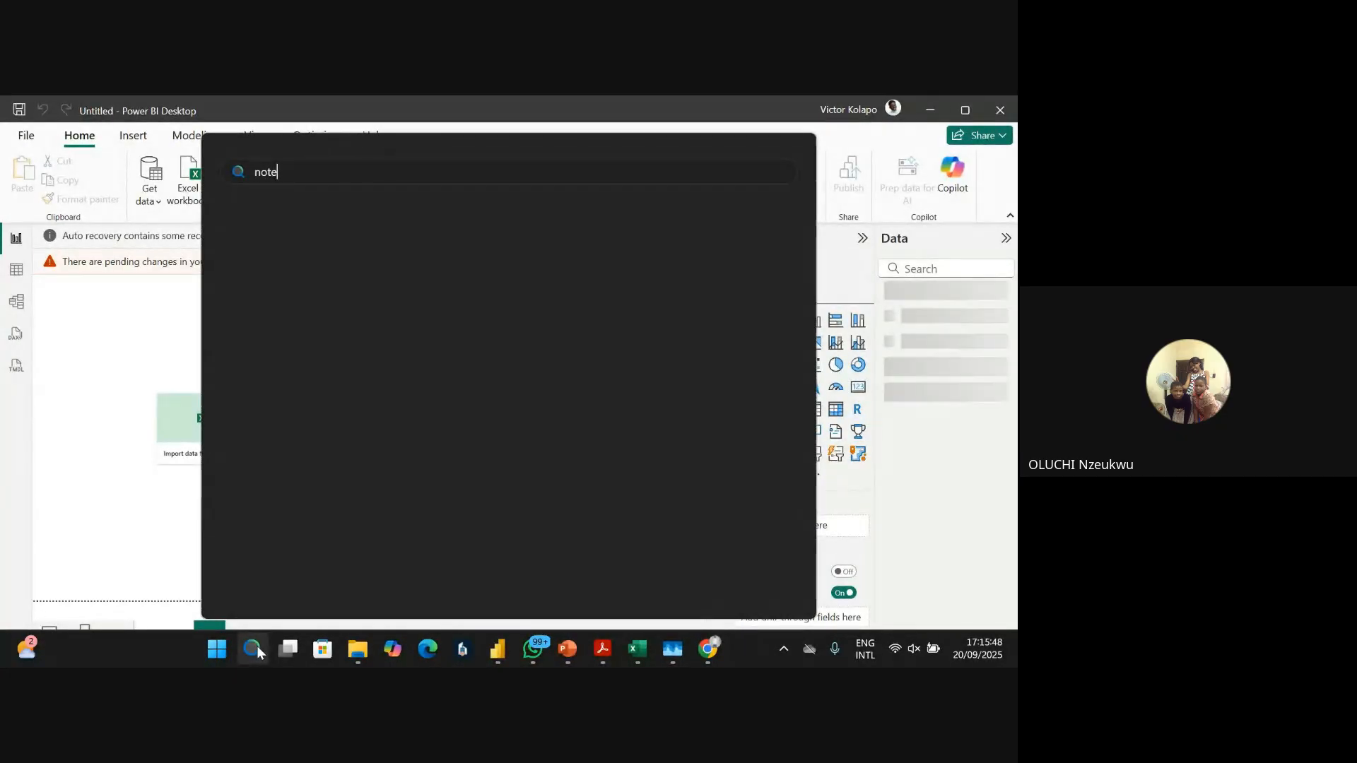
{"action": "left_click", "coordinate": [255, 649]}
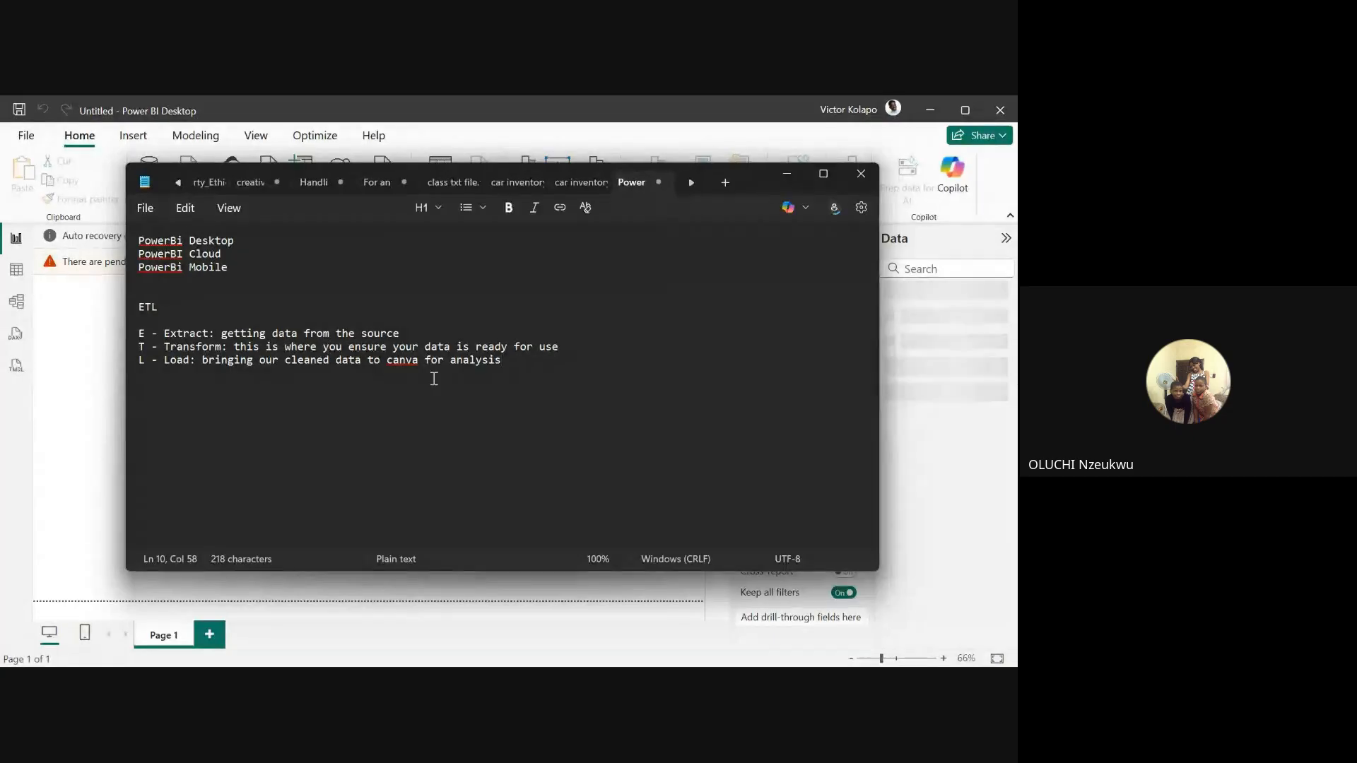
Start a new section headed DAX a few lines below the ETL notes
{"action": "key", "text": "Return"}
{"action": "key", "text": "Return"}
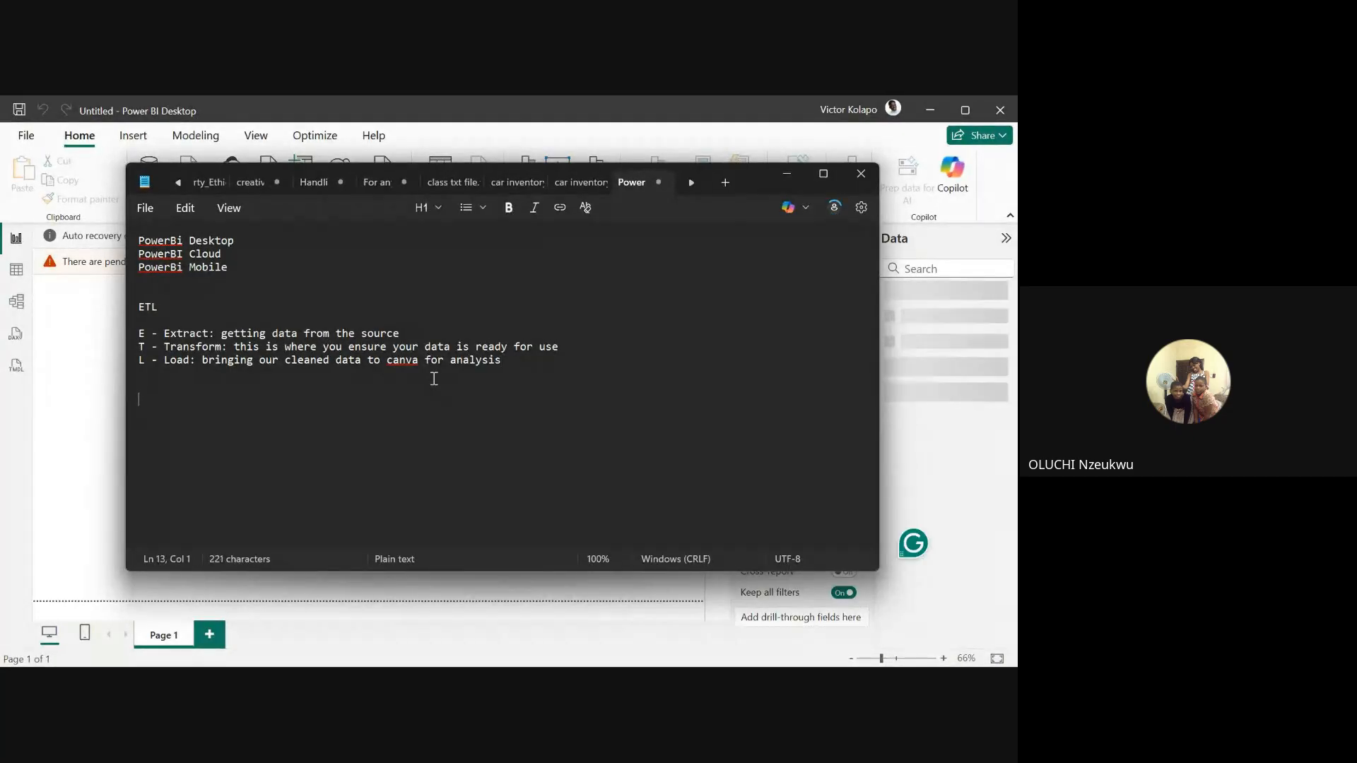
{"action": "key", "text": "Return"}
{"action": "type", "text": "DAX"}
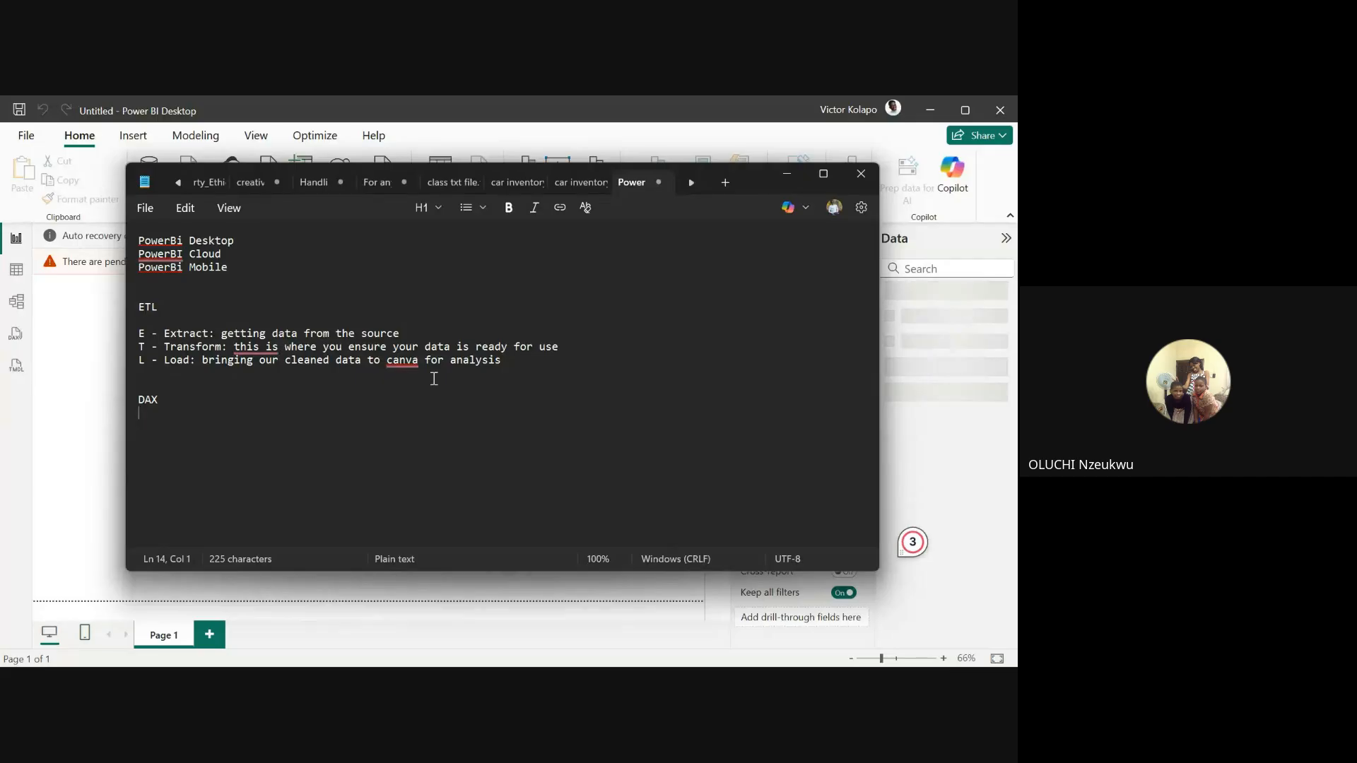
Spell out the acronym under the DAX heading as "D - Data", "A - Analytics" and "X - eXpression" on separate lines
{"action": "key", "text": "Return"}
{"action": "type", "text": "D - Data"}
{"action": "key", "text": "Return"}
{"action": "type", "text": "A"}
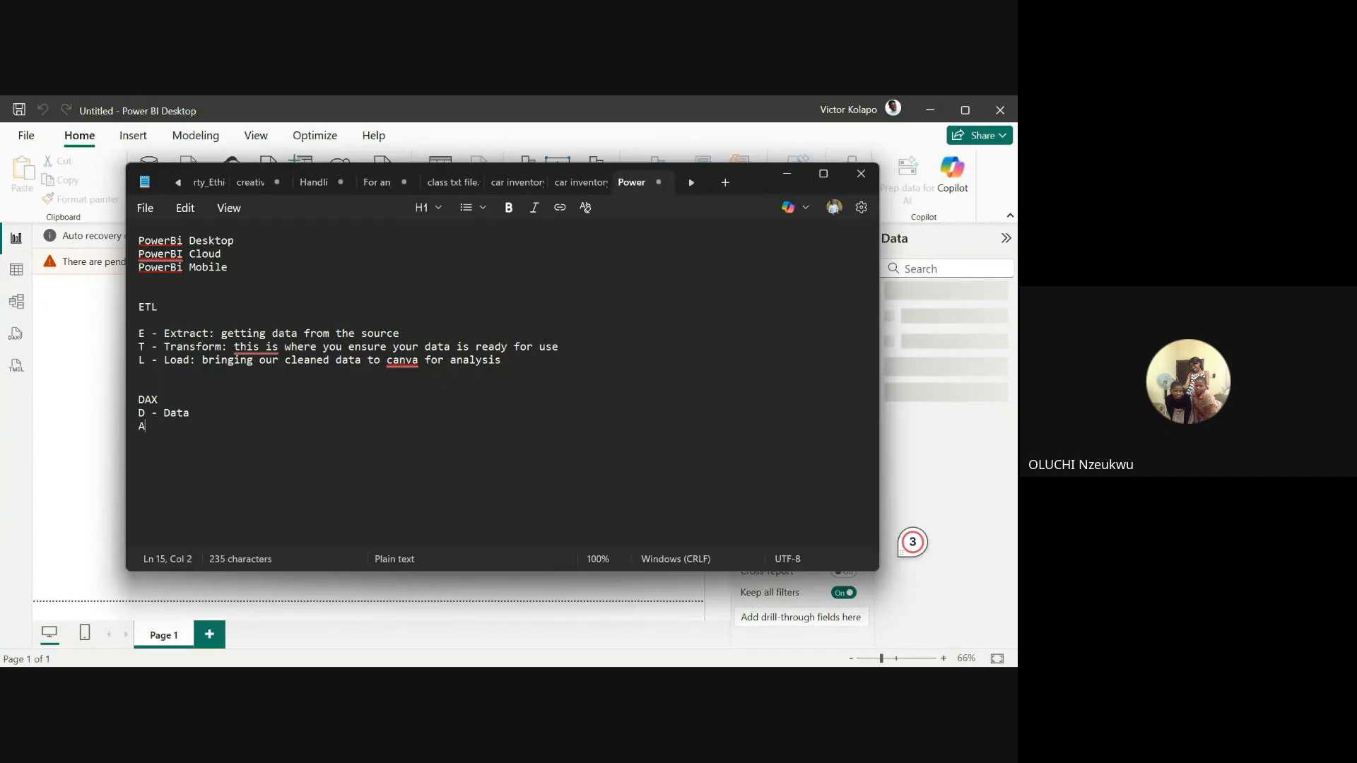
{"action": "type", "text": " - Analytics"}
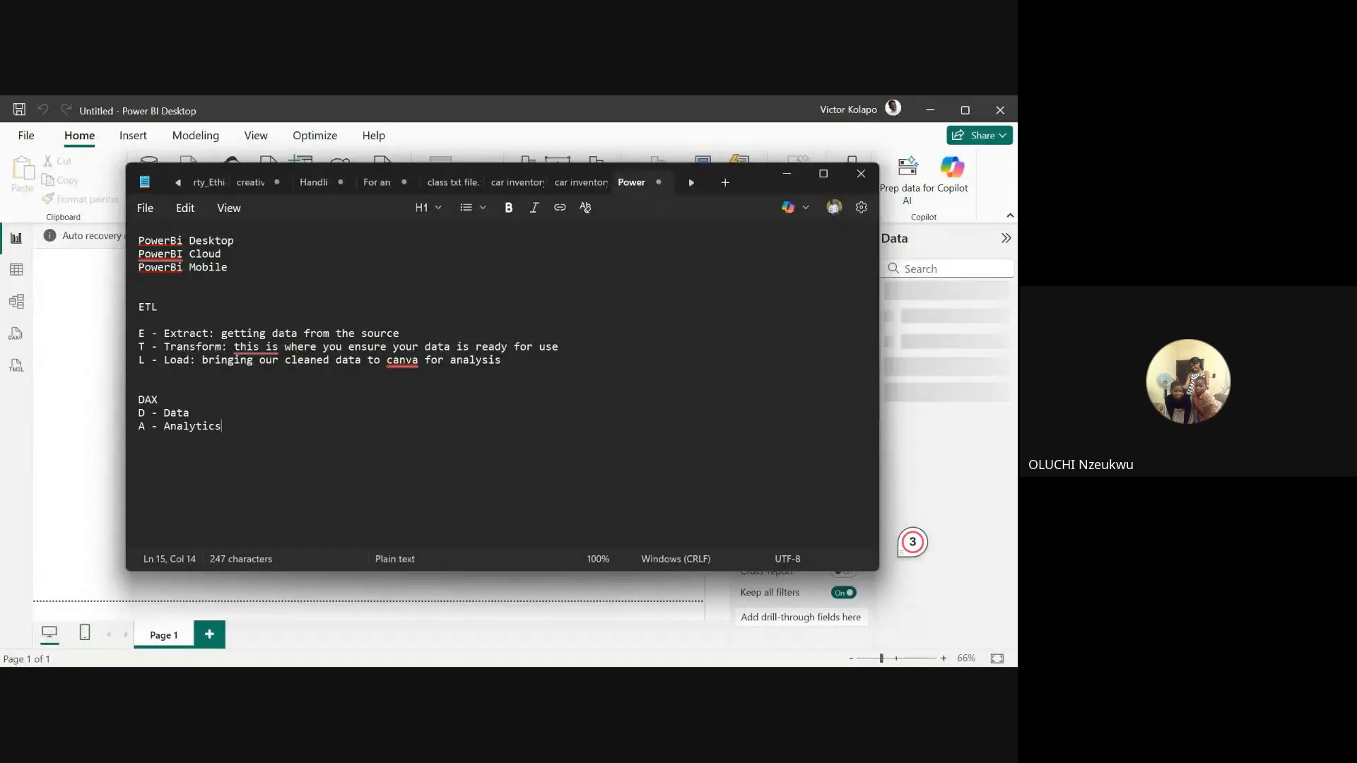
{"action": "key", "text": "Return"}
{"action": "type", "text": "X "}
{"action": "type", "text": "- eX"}
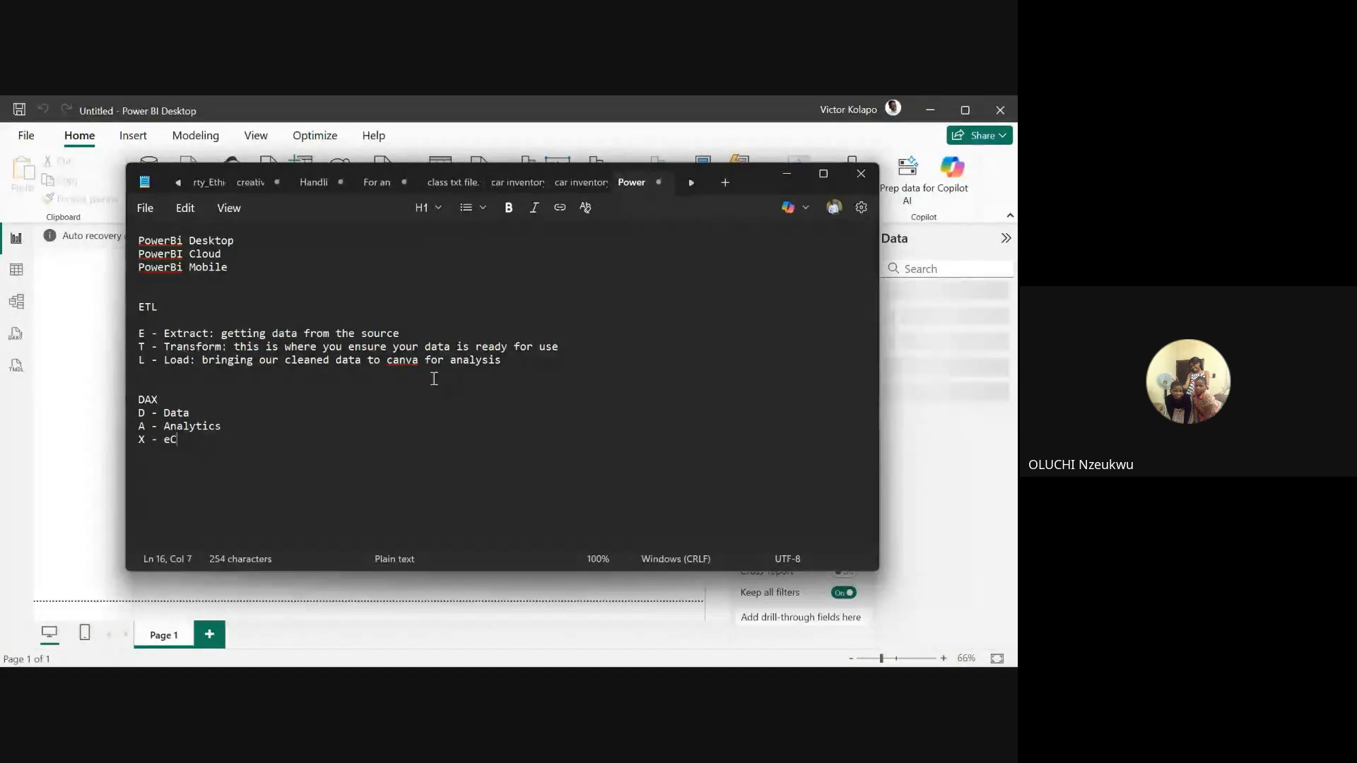
{"action": "type", "text": "pression"}
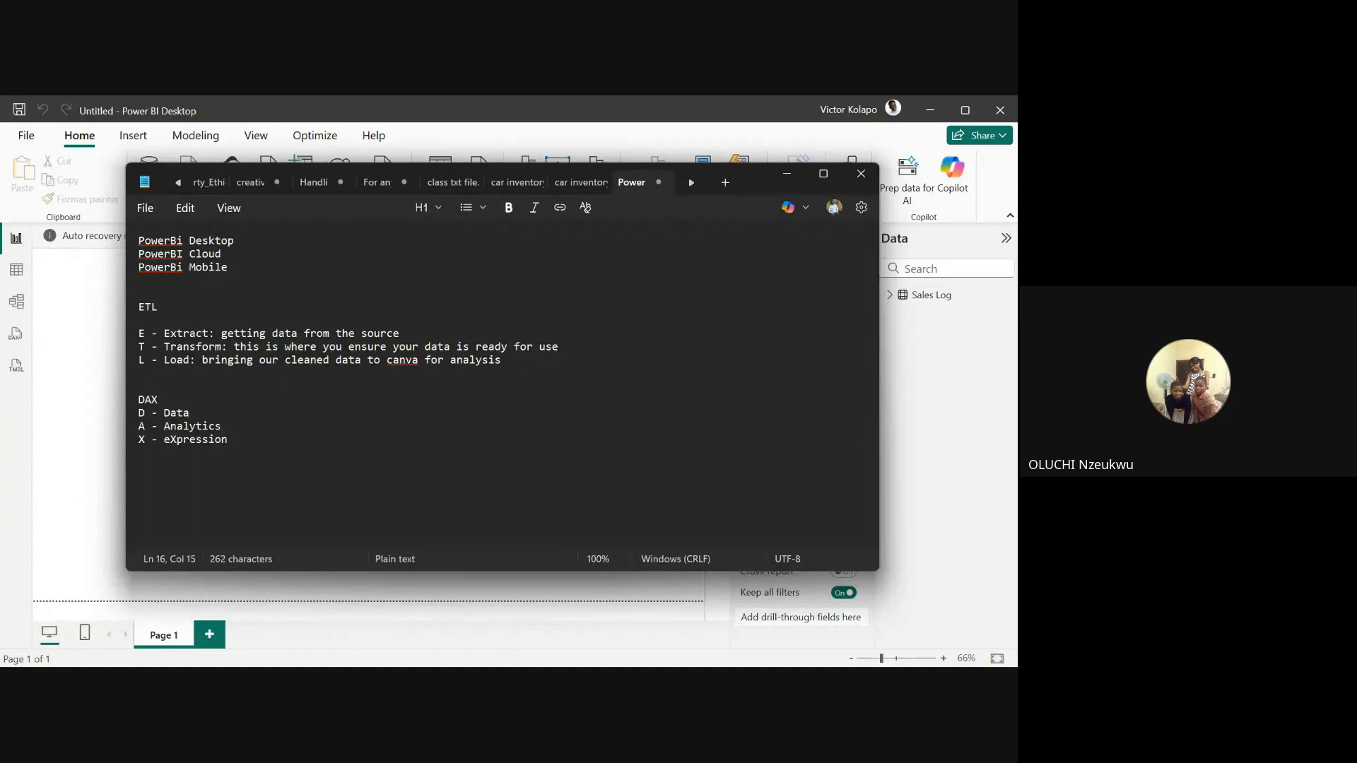
Add a second heading "DAx" below the acronym lines, with the entry "Measures" beneath it
{"action": "key", "text": "Return"}
{"action": "key", "text": "Return"}
{"action": "type", "text": "DAX"}
{"action": "key", "text": "Return"}
{"action": "type", "text": "Meas"}
{"action": "type", "text": "ure"}
{"action": "type", "text": ":"}
{"action": "key", "text": "BackSpace"}
{"action": "type", "text": "s"}
{"action": "key", "text": "Return"}
{"action": "key", "text": "Return"}
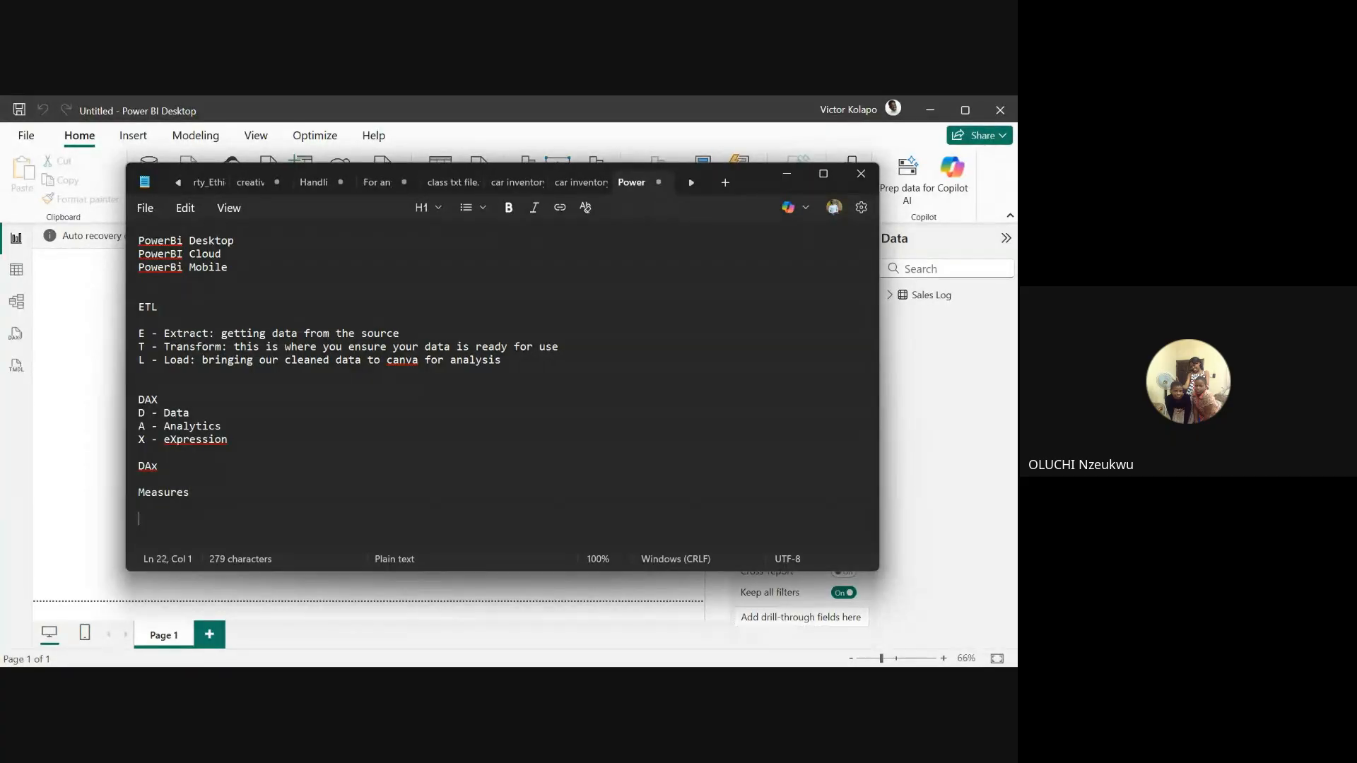
Add the entry "Calculated column:" below Measures, and shorten Measures to "Measure"
{"action": "type", "text": "Calculate"}
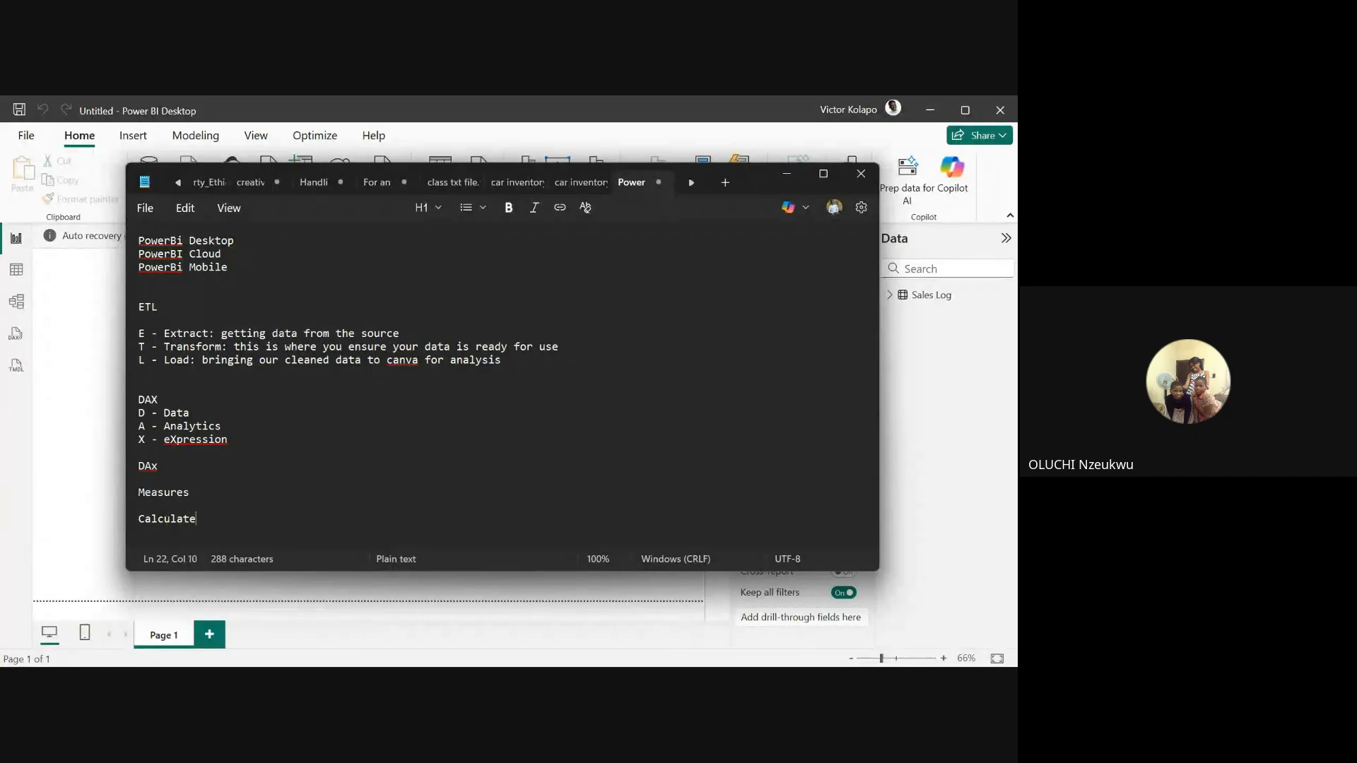
{"action": "type", "text": "d column"}
{"action": "left_click", "coordinate": [139, 506]}
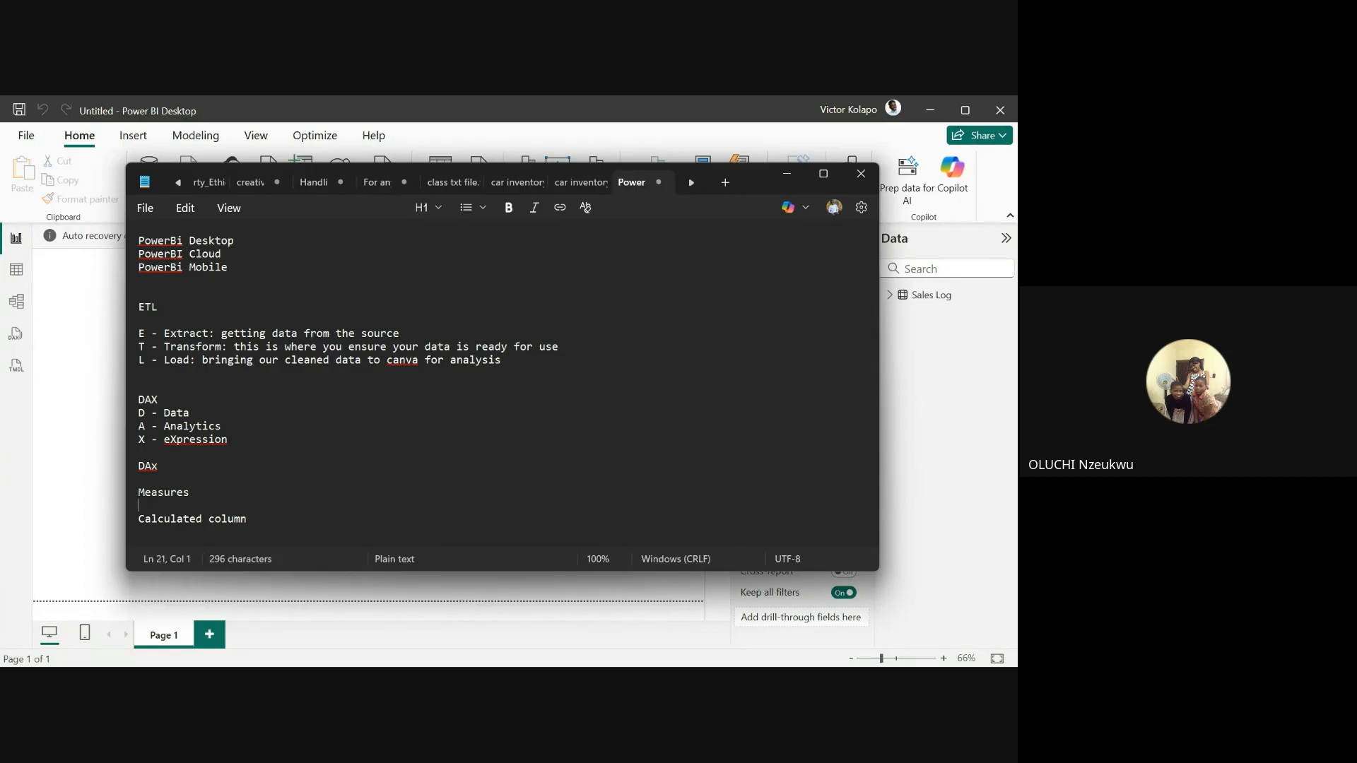
{"action": "key", "text": "Left"}
{"action": "key", "text": "BackSpace"}
{"action": "left_click", "coordinate": [259, 531]}
{"action": "type", "text": ":"}
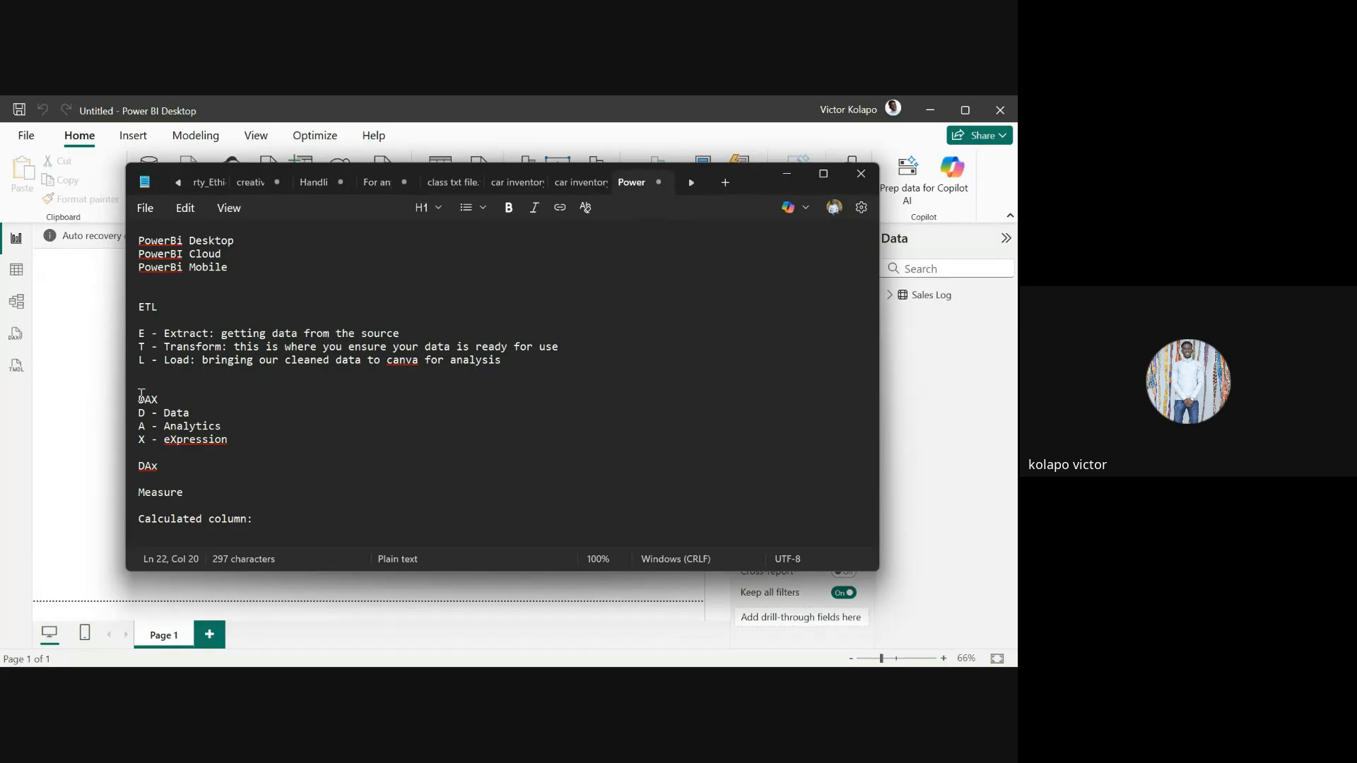
{"action": "left_click", "coordinate": [167, 410]}
{"action": "left_click", "coordinate": [146, 412]}
{"action": "left_click", "coordinate": [139, 426]}
{"action": "left_click_drag", "start_coordinate": [140, 440], "coordinate": [148, 442]}
{"action": "left_click", "coordinate": [178, 441]}
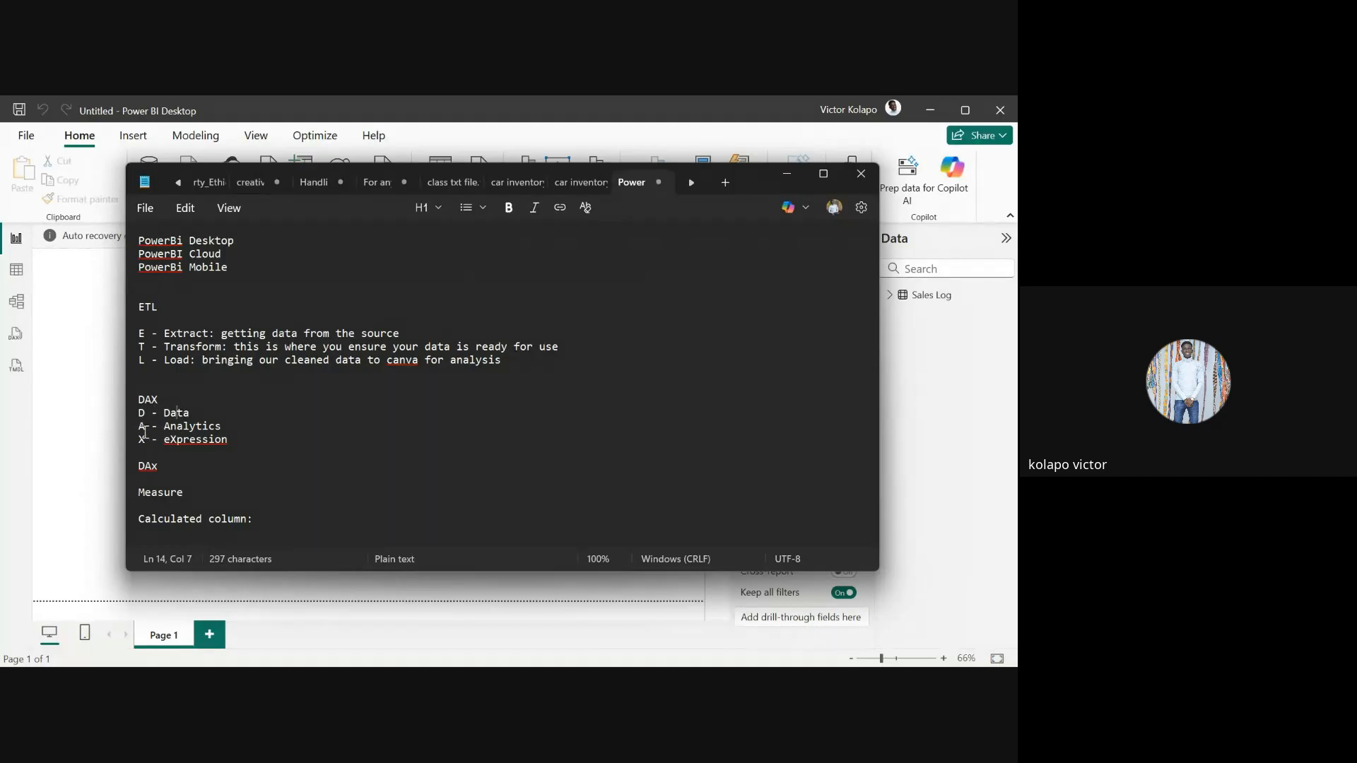
{"action": "left_click", "coordinate": [145, 440]}
{"action": "left_click_drag", "start_coordinate": [144, 439], "coordinate": [131, 409]}
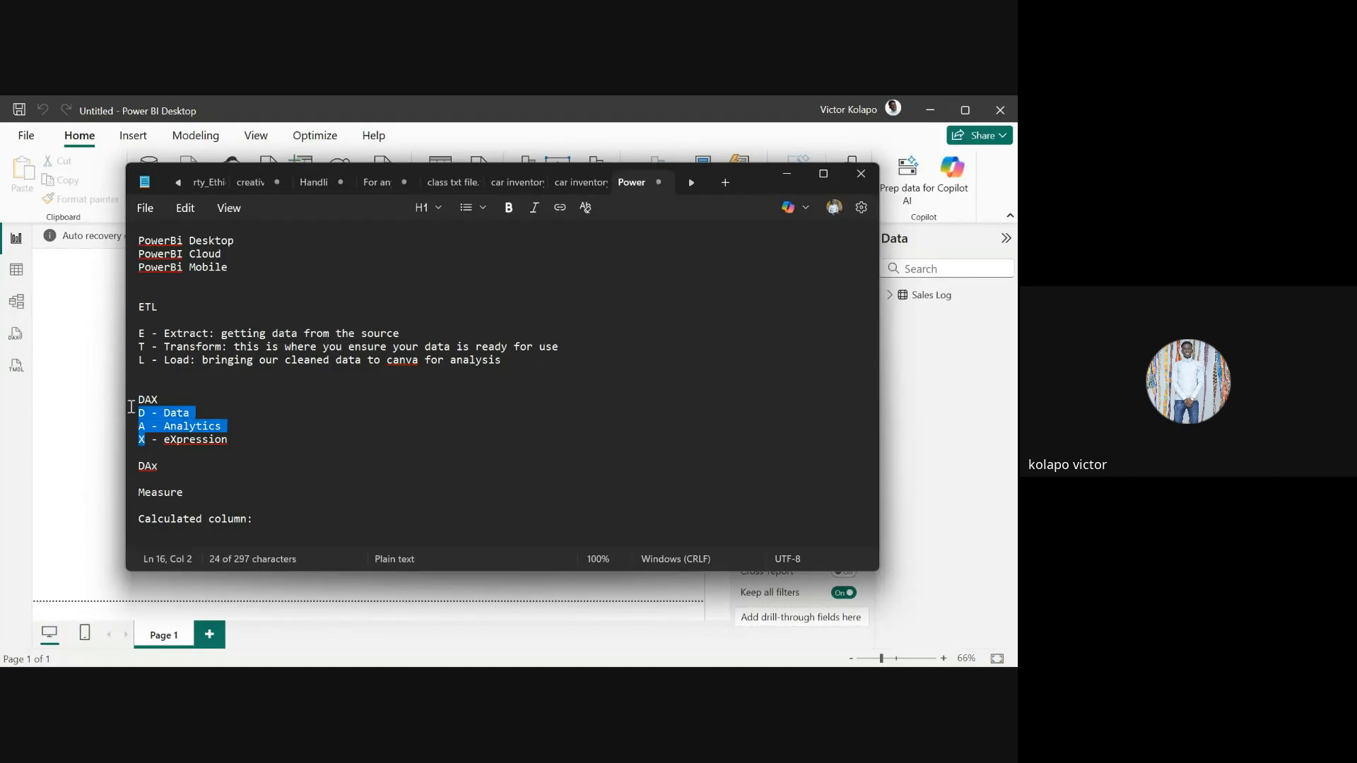
{"action": "left_click", "coordinate": [237, 436]}
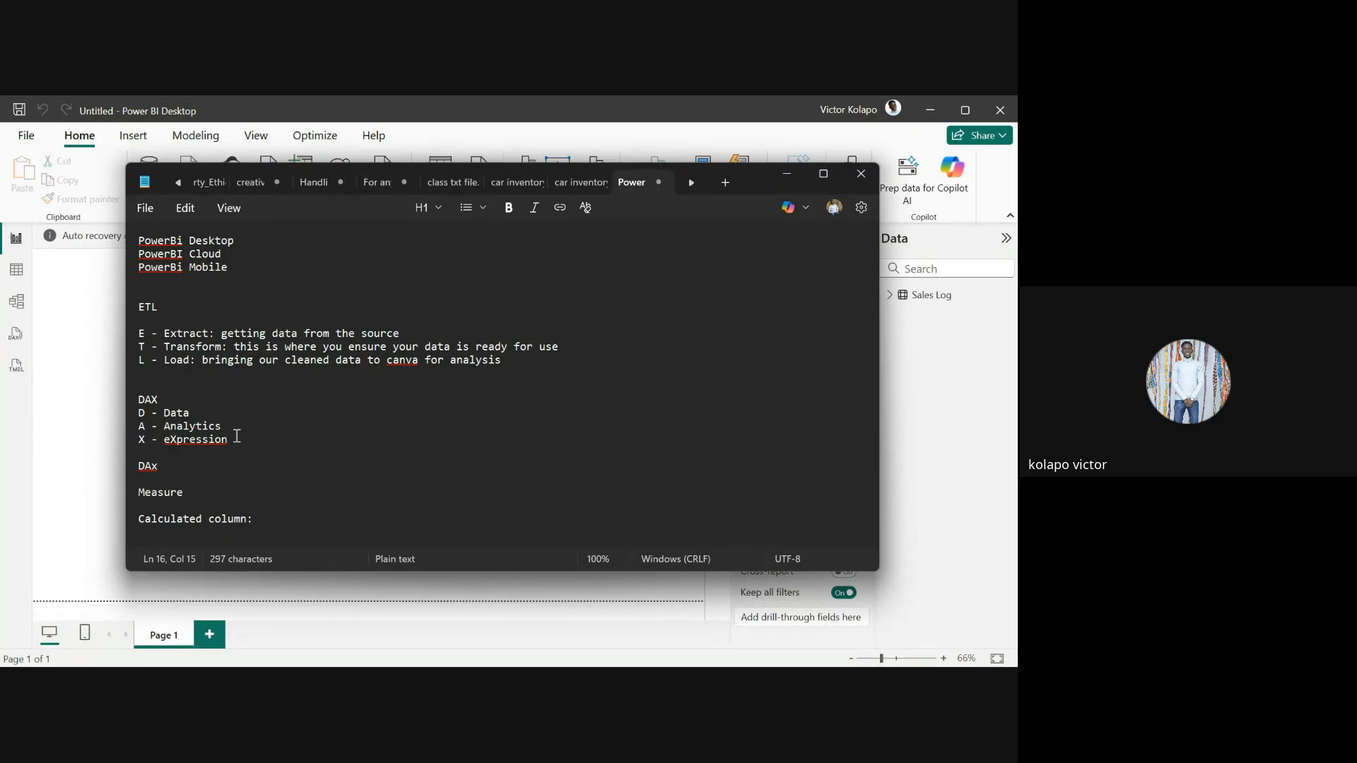
Correct the second heading to "DAX" and replace the colon after "Calculated column" with a hyphen
{"action": "left_click", "coordinate": [180, 466]}
{"action": "key", "text": "BackSpace"}
{"action": "type", "text": "X"}
{"action": "left_click", "coordinate": [205, 495]}
{"action": "left_click", "coordinate": [253, 518]}
{"action": "key", "text": "BackSpace"}
{"action": "type", "text": "-"}
Switch to Power BI Desktop, show the Sales Log data in table view and dismiss the auto-recovery notice
{"action": "left_click", "coordinate": [52, 339]}
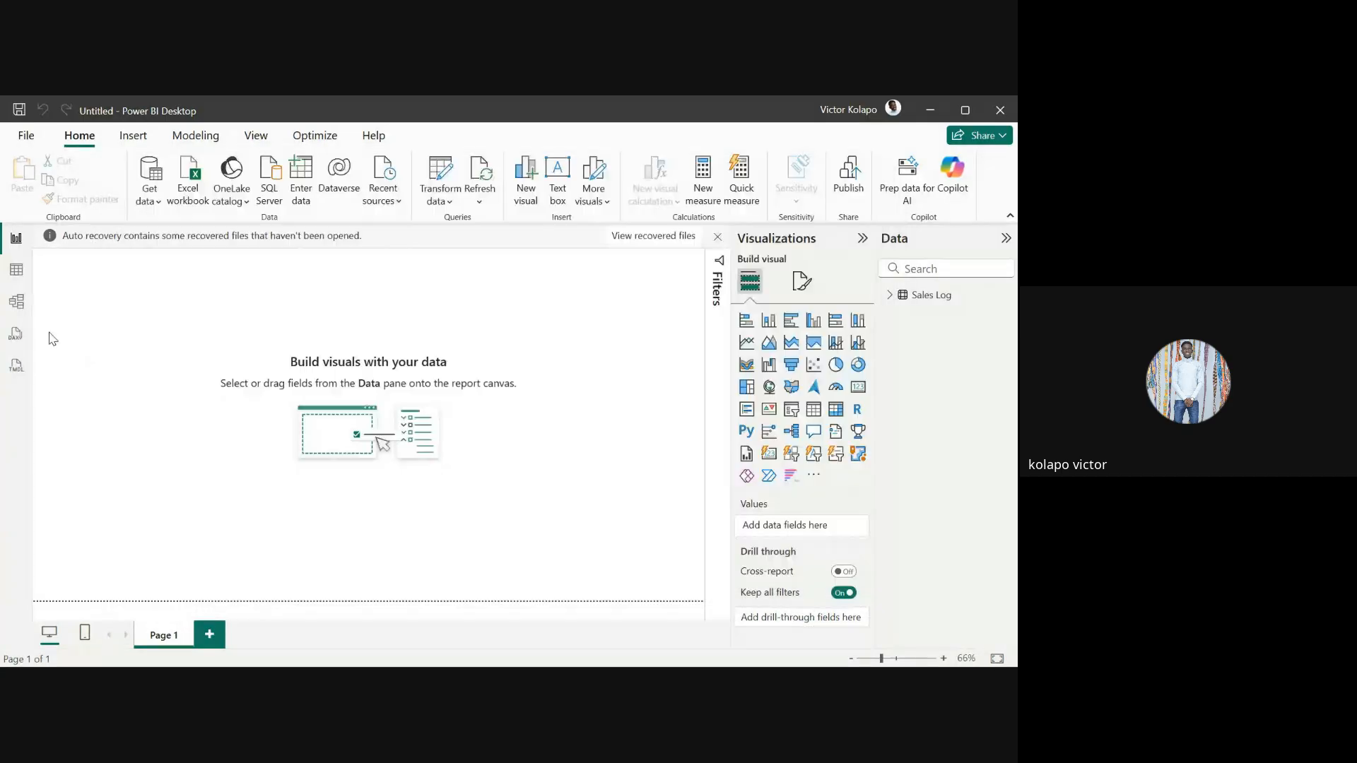
{"action": "left_click", "coordinate": [17, 270]}
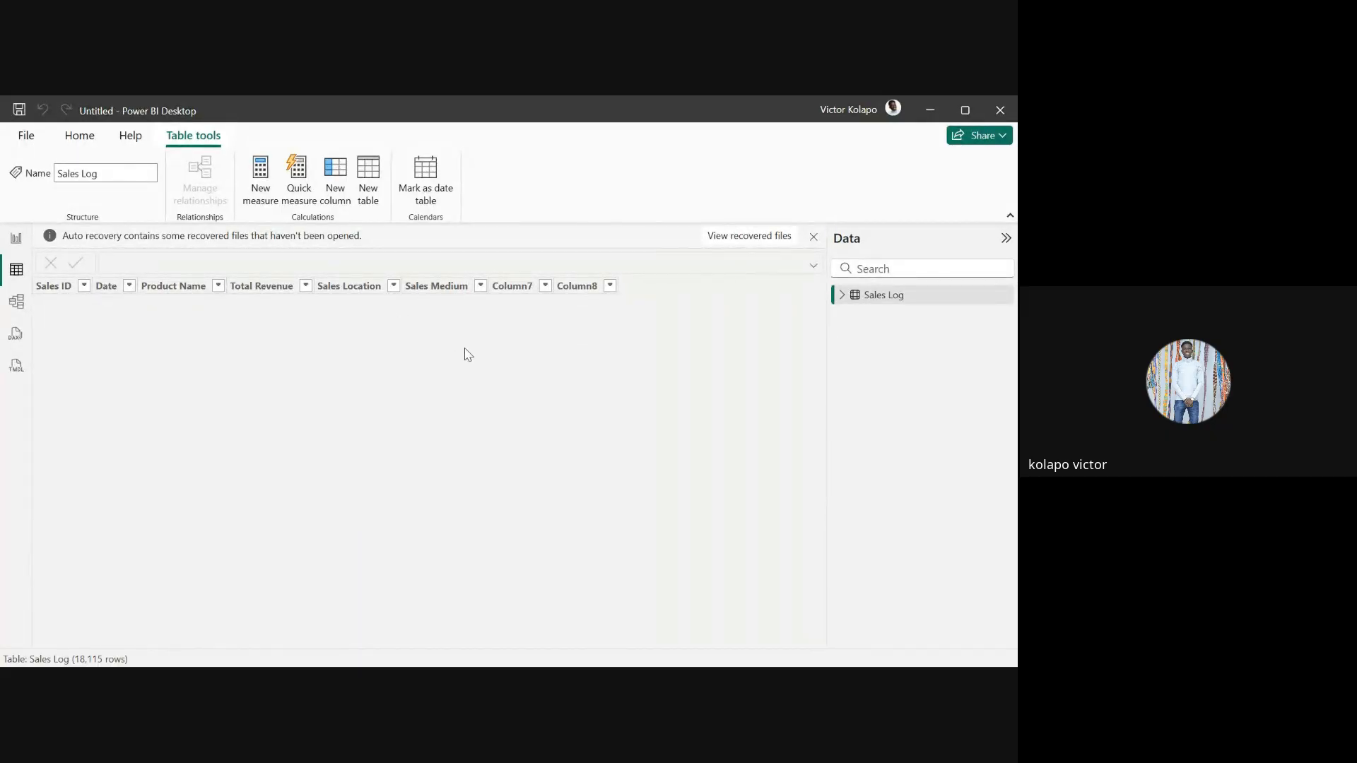
{"action": "left_click", "coordinate": [497, 352]}
{"action": "left_click", "coordinate": [814, 237]}
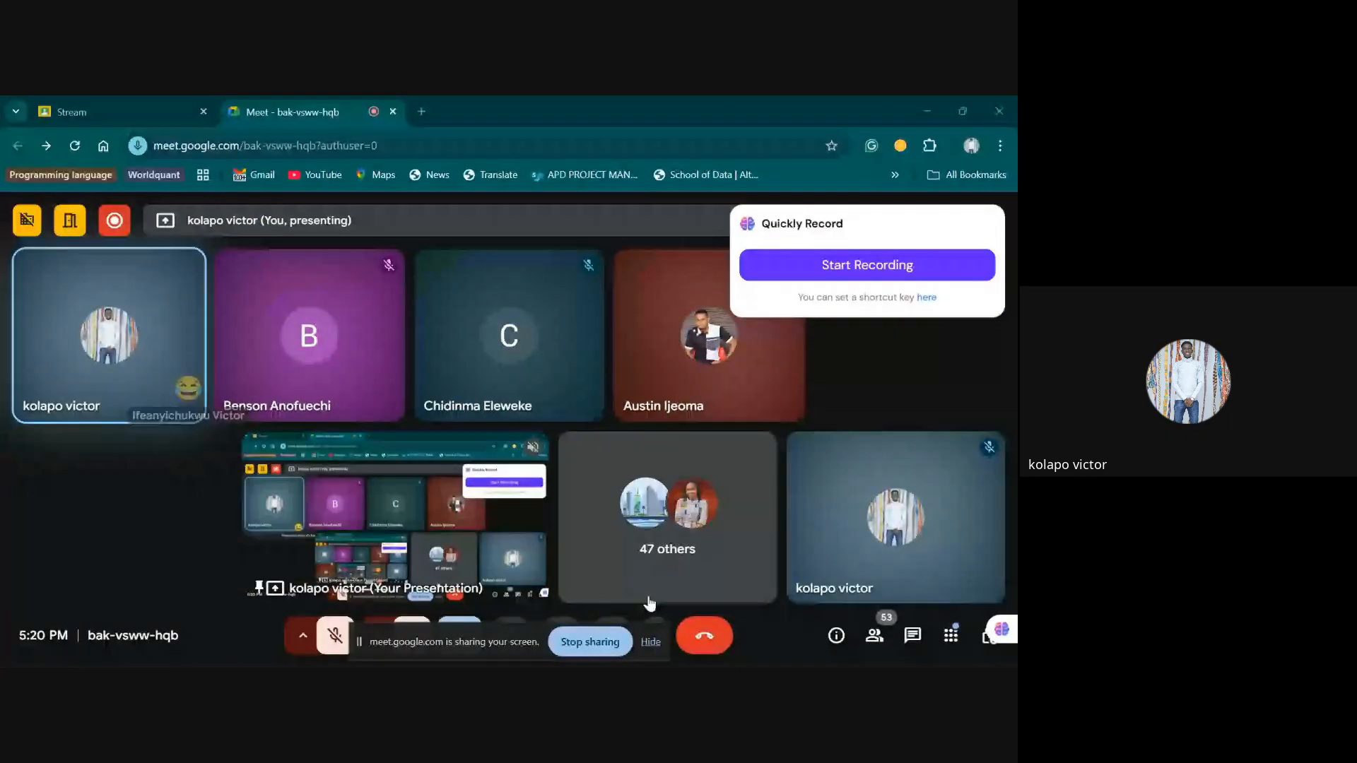
Switch from the meeting window to Power BI Desktop and start a blank report
{"action": "left_click", "coordinate": [304, 458]}
{"action": "mouse_move", "coordinate": [574, 663]}
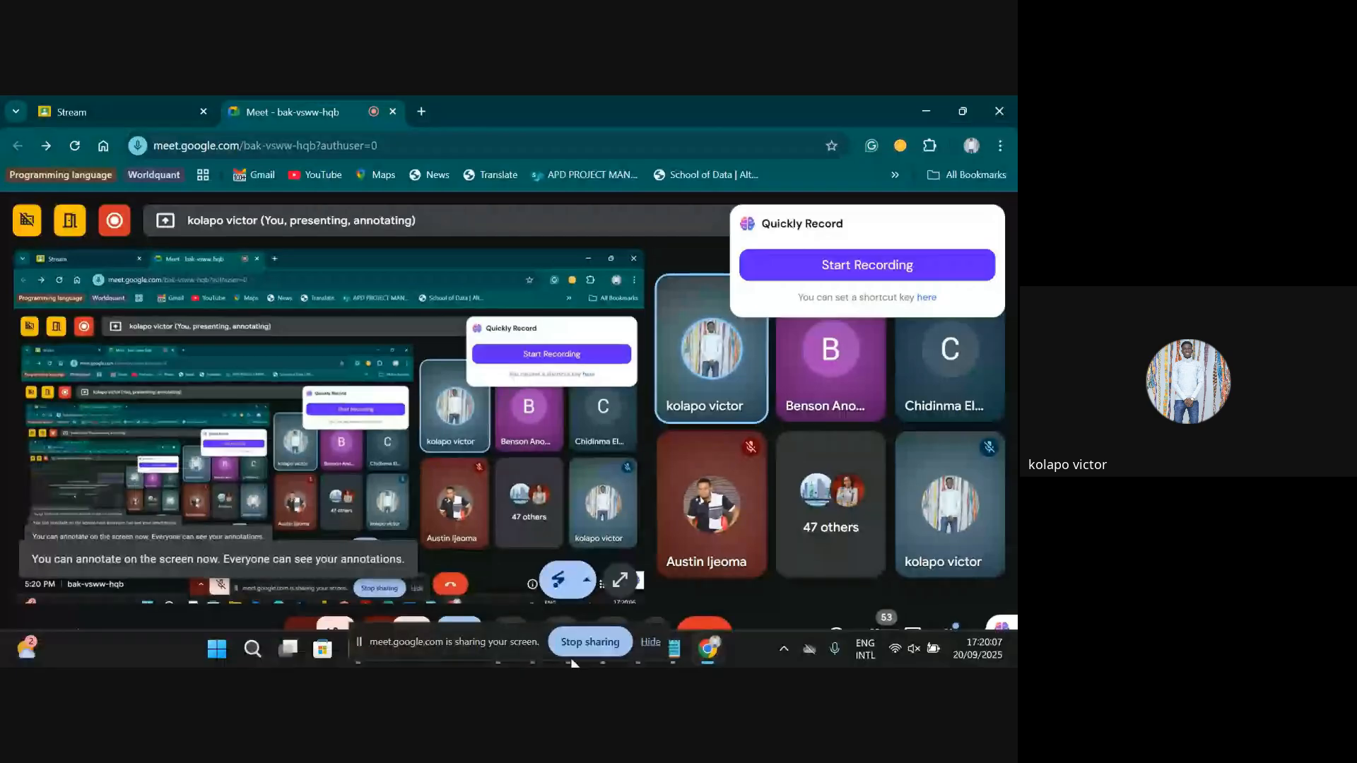
{"action": "left_click", "coordinate": [573, 656]}
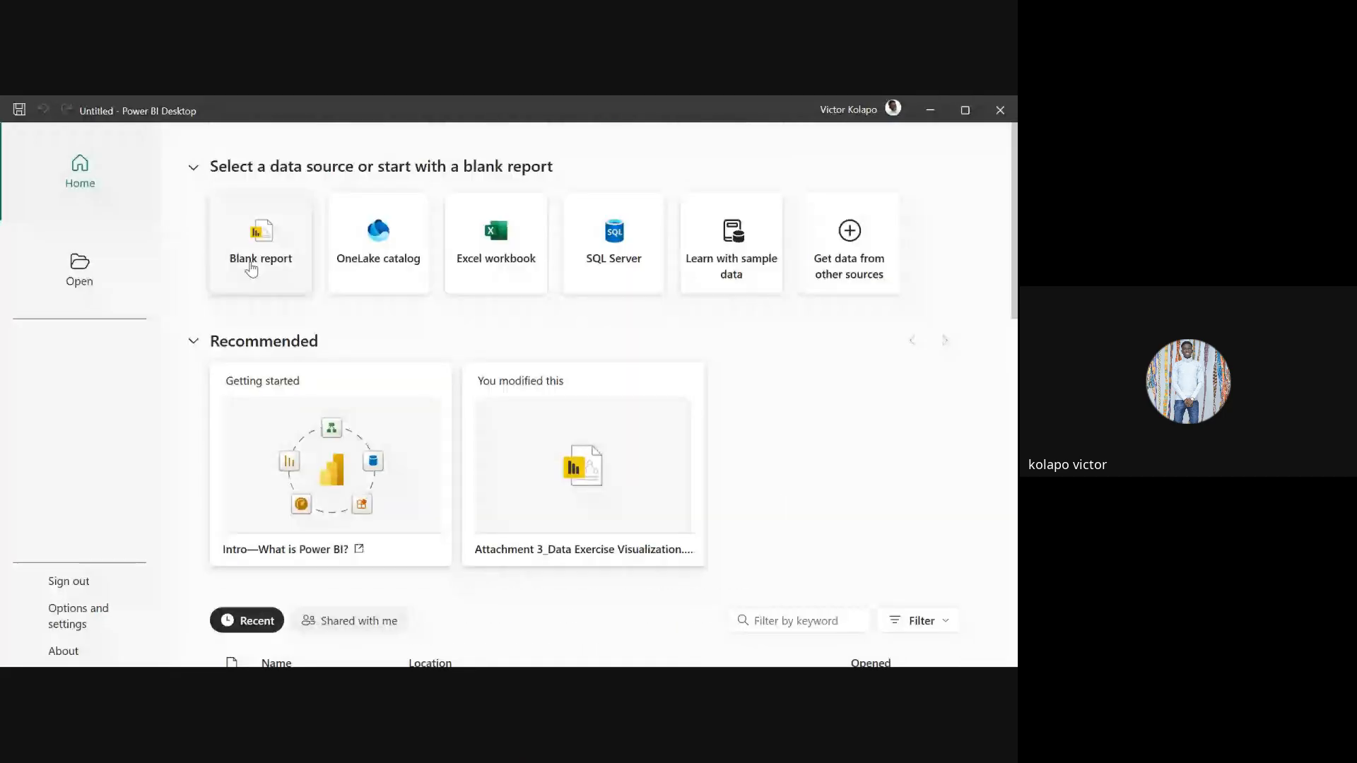
{"action": "left_click", "coordinate": [252, 267]}
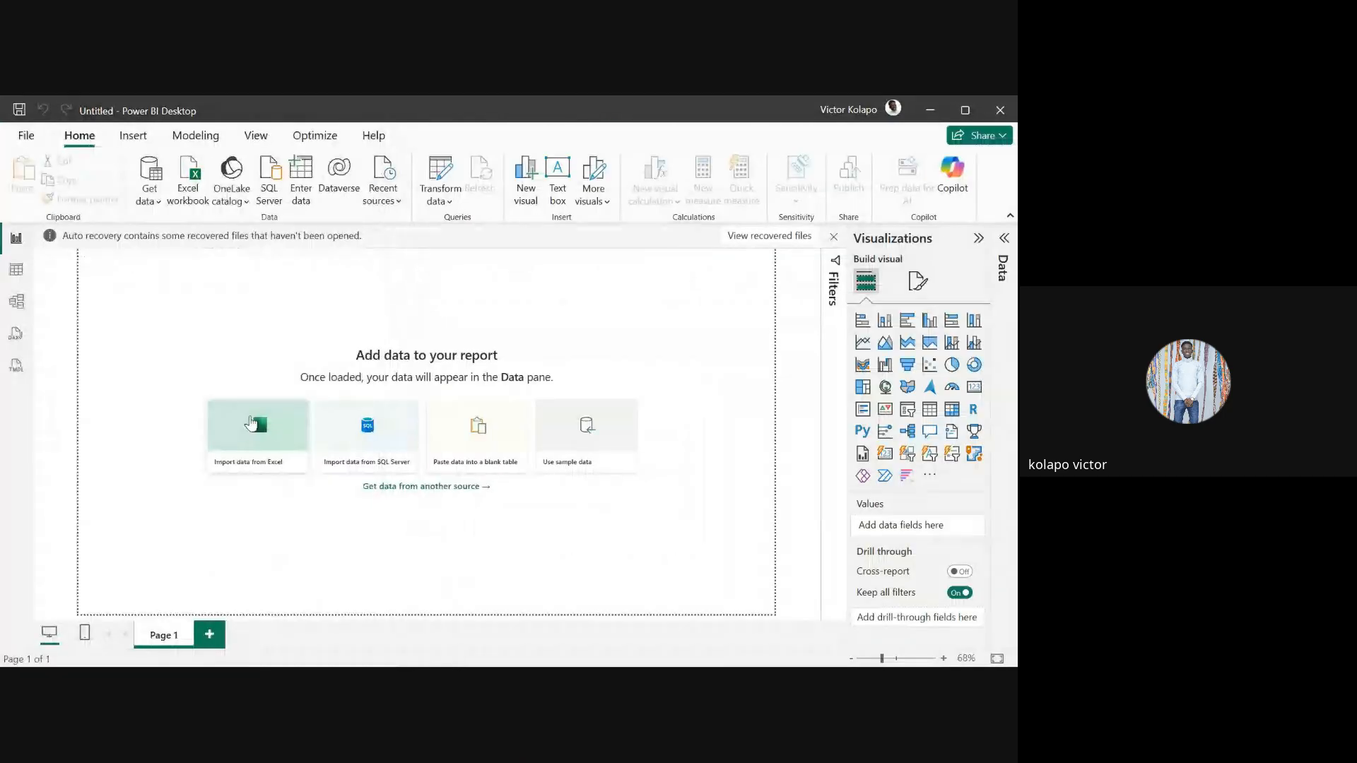
Import the Excel workbook Only Data - Sales Analysis Dashboard (1) and load its Sales Log sheet into the report
{"action": "left_click", "coordinate": [250, 416]}
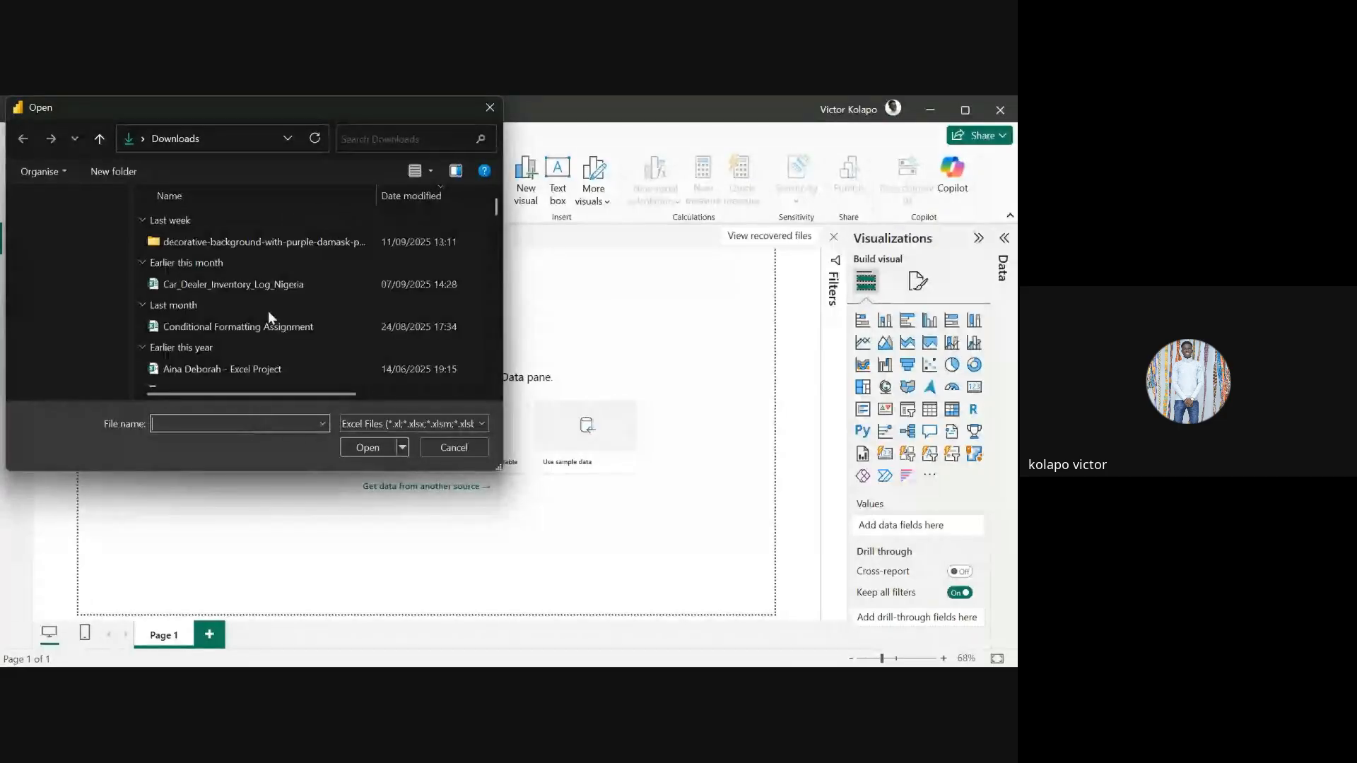
{"action": "left_click", "coordinate": [229, 311]}
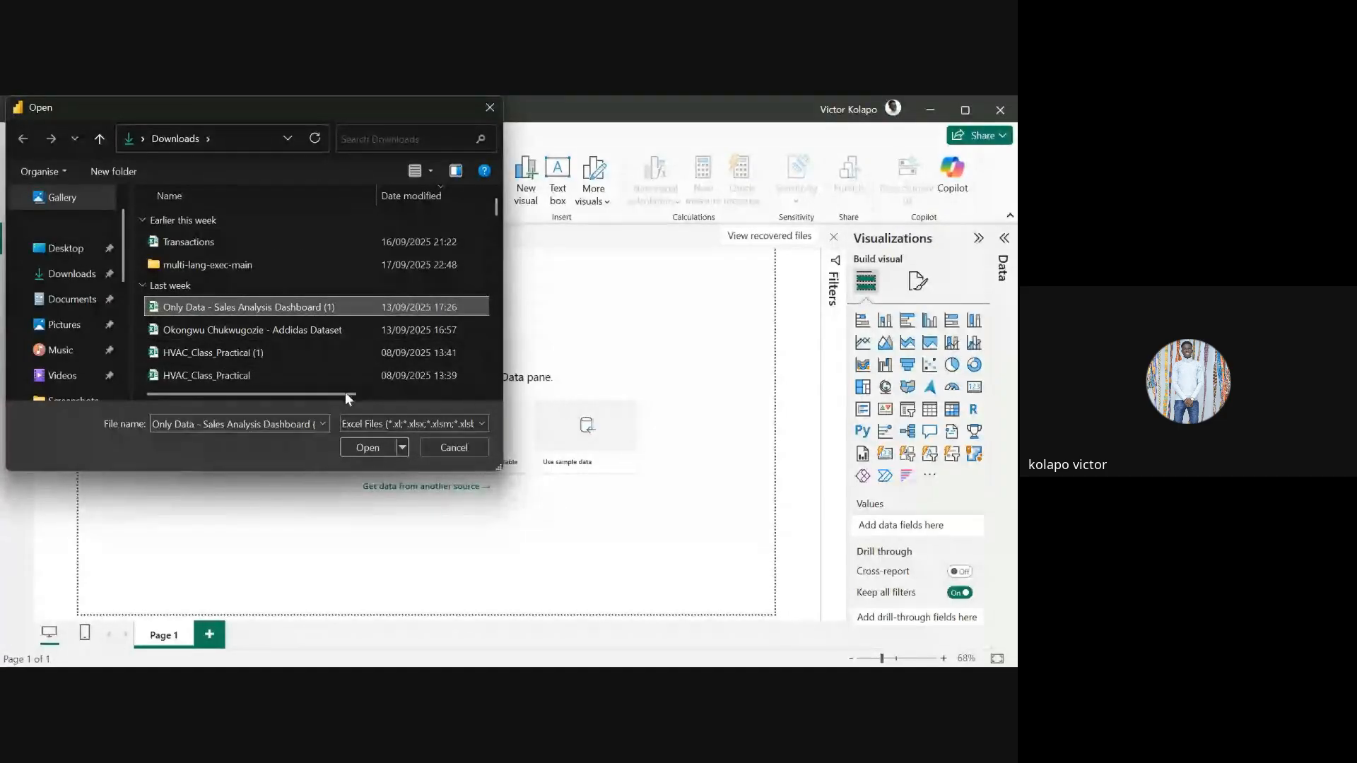
{"action": "left_click", "coordinate": [366, 447]}
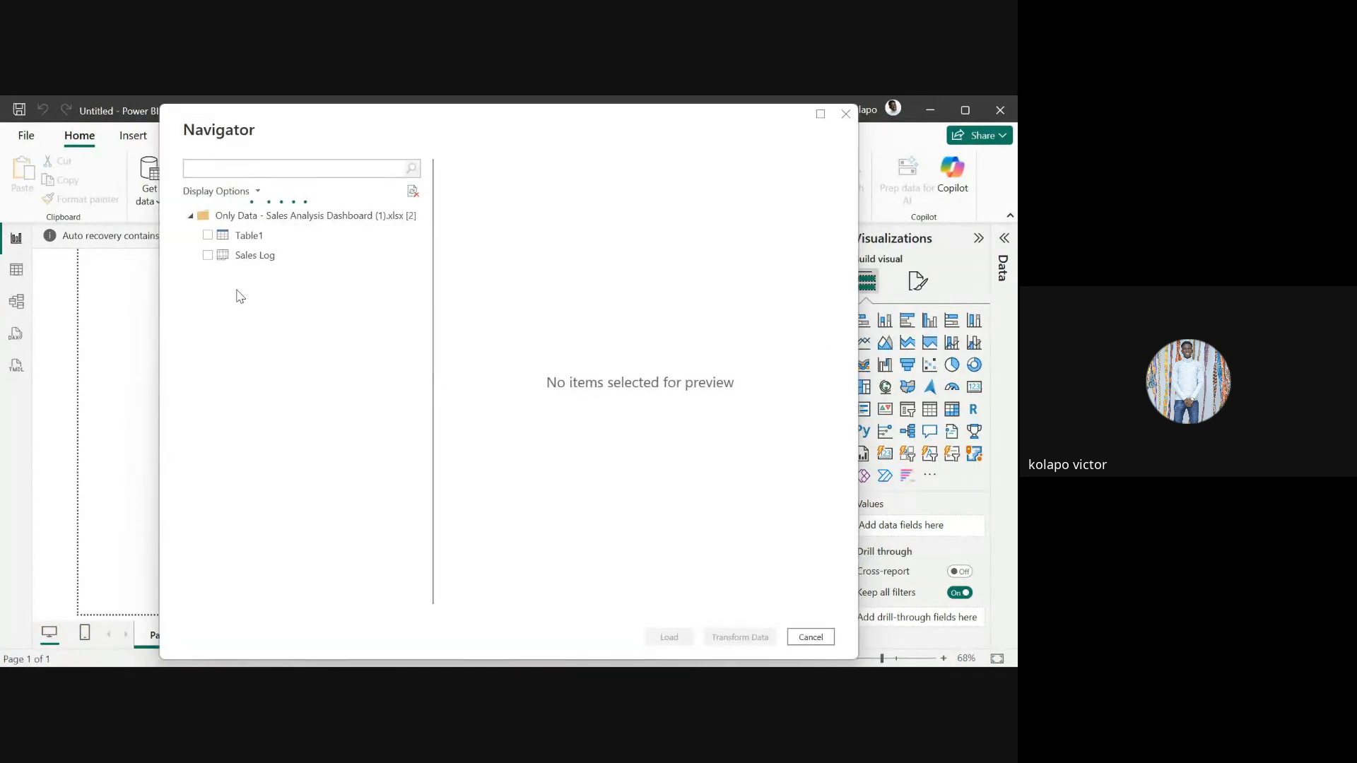
{"action": "left_click", "coordinate": [207, 256]}
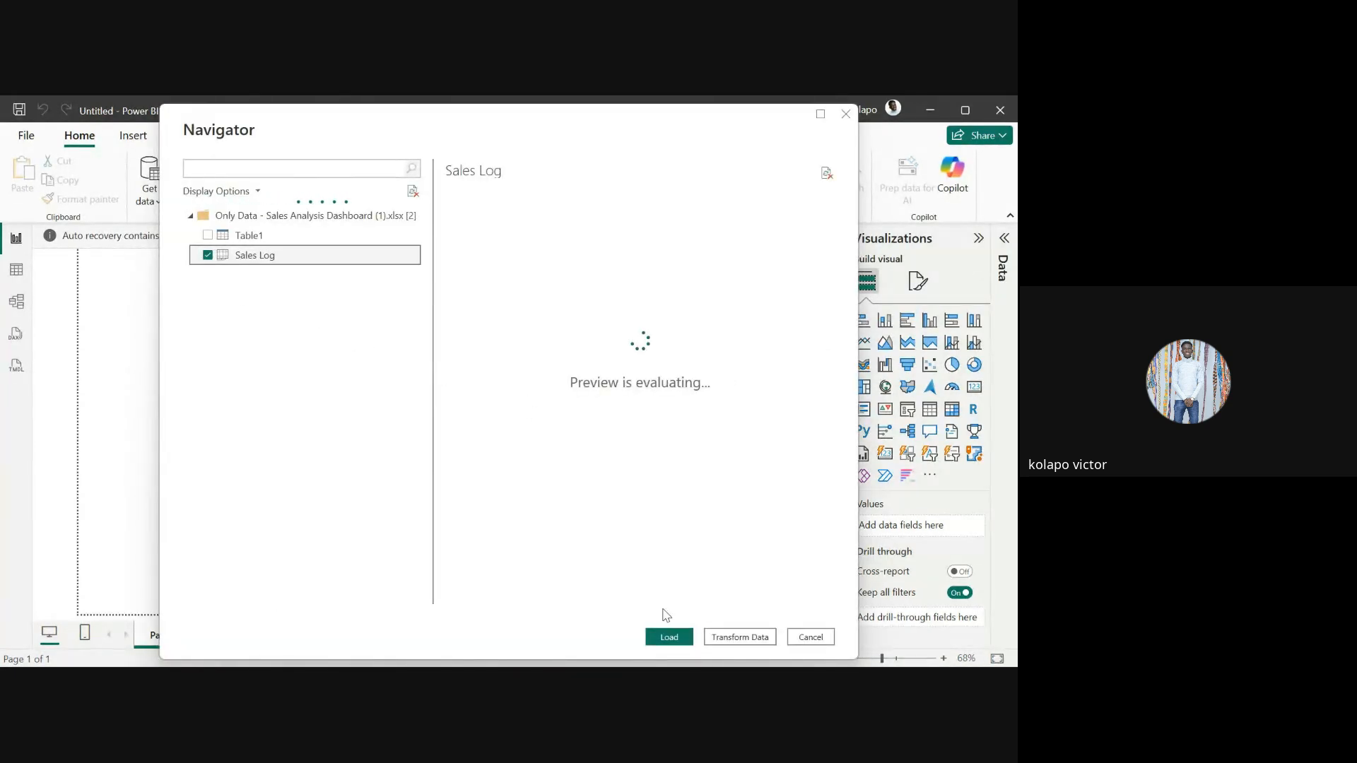
{"action": "left_click", "coordinate": [691, 639]}
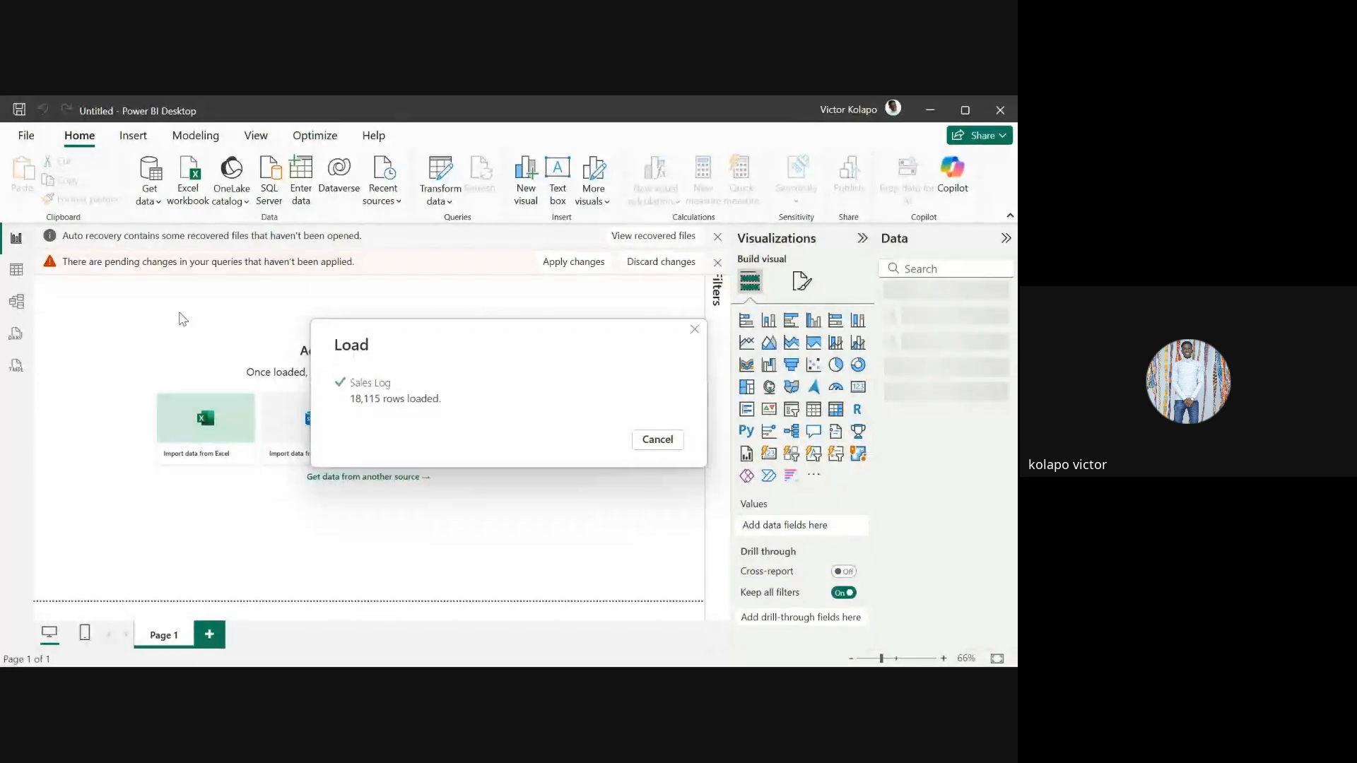
Show the Sales Log data in table view and examine Column7 and Column8
{"action": "left_click", "coordinate": [17, 272]}
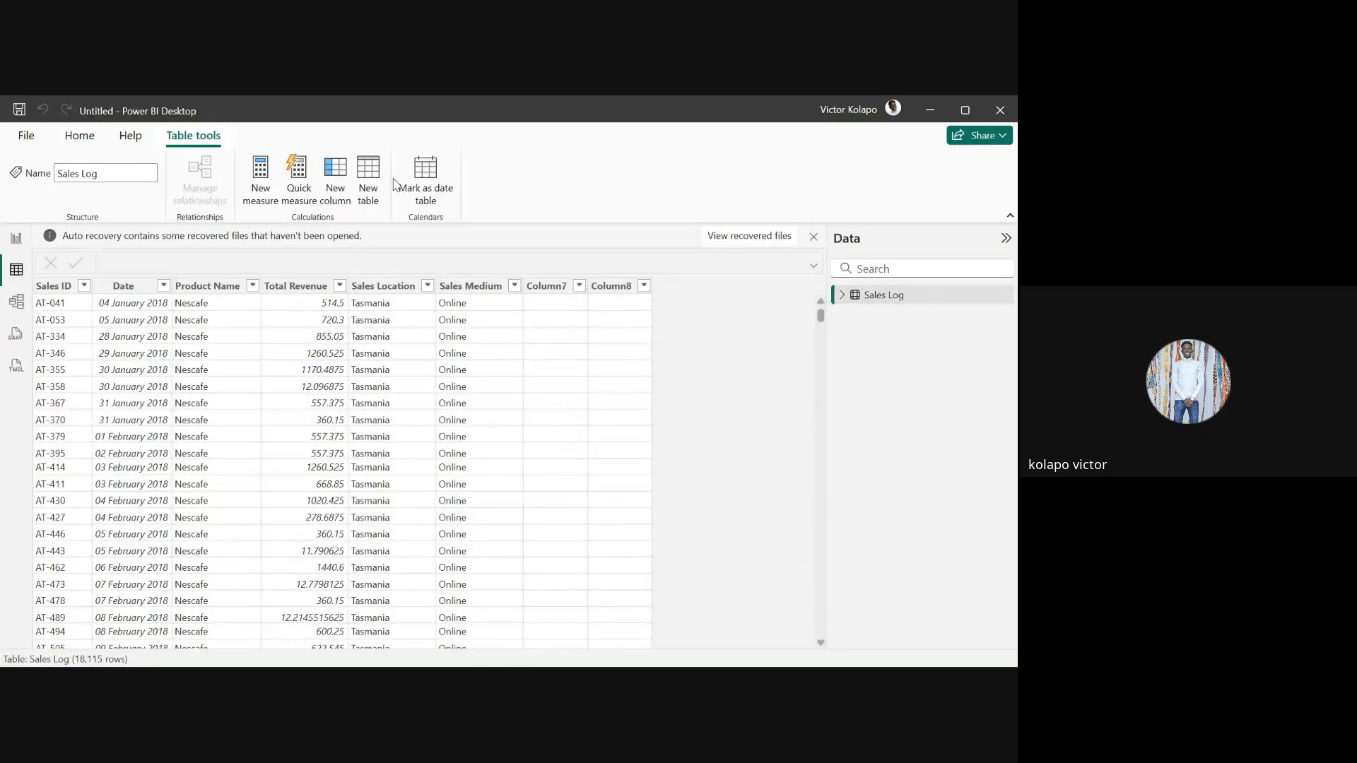
{"action": "left_click", "coordinate": [259, 173]}
{"action": "left_click", "coordinate": [551, 287]}
{"action": "left_click", "coordinate": [604, 292]}
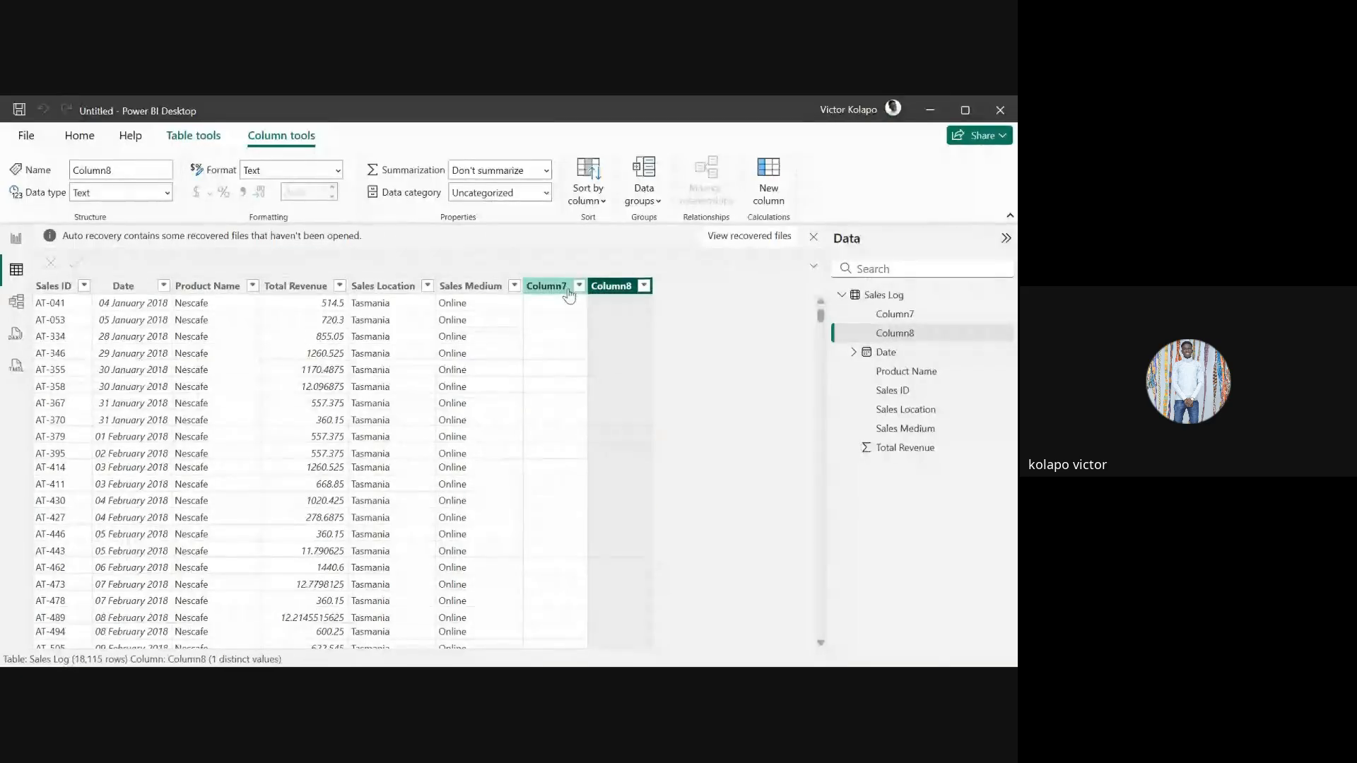
{"action": "left_click", "coordinate": [567, 290]}
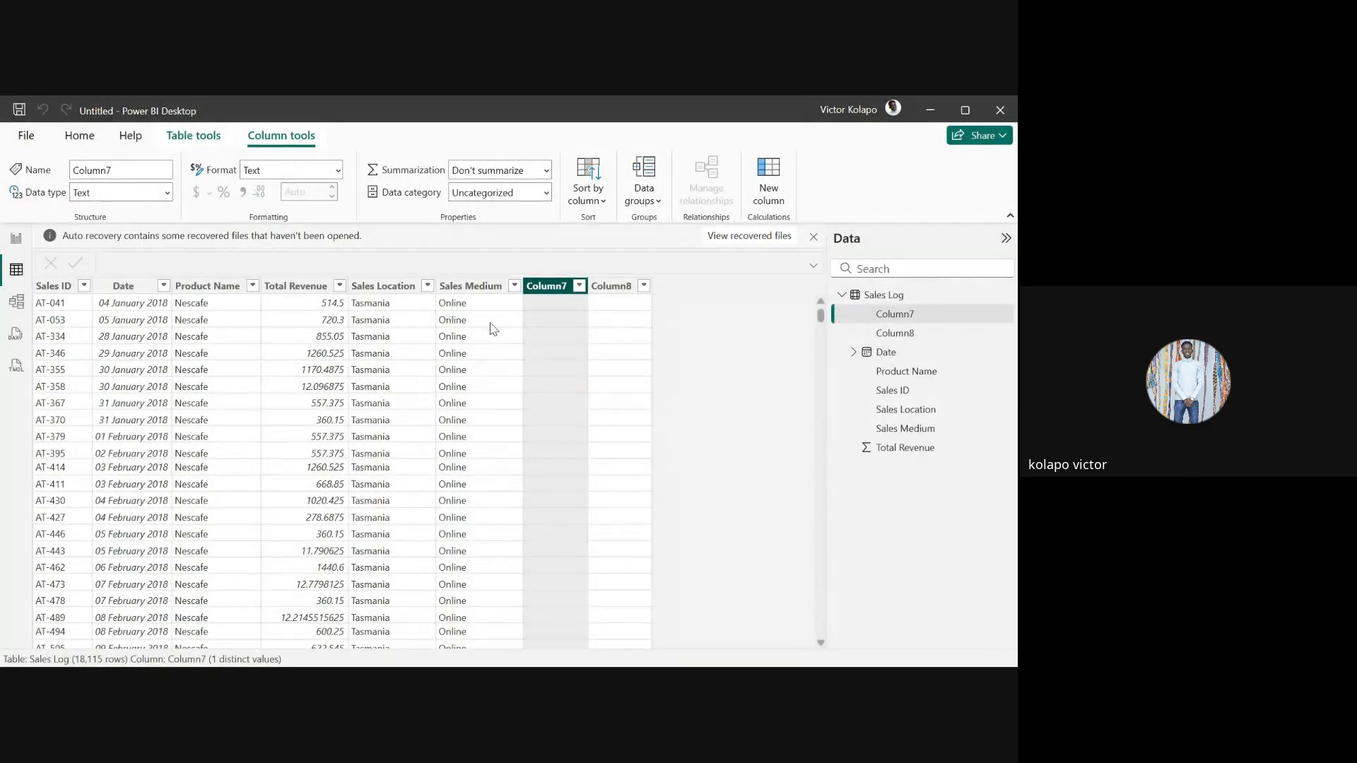
Dismiss the auto-recovery notice, choosing to remove the recovered files, and select the Total Revenue column
{"action": "left_click", "coordinate": [814, 236]}
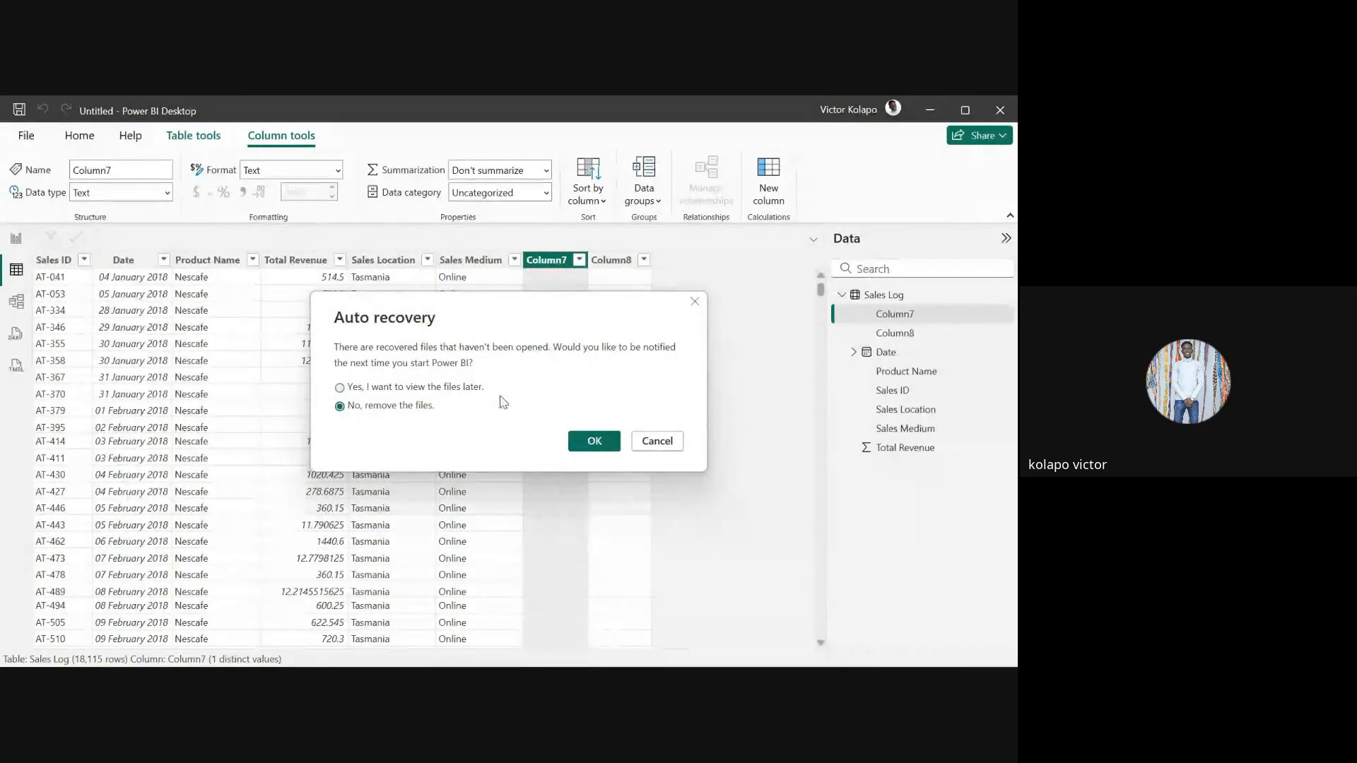
{"action": "left_click", "coordinate": [594, 442]}
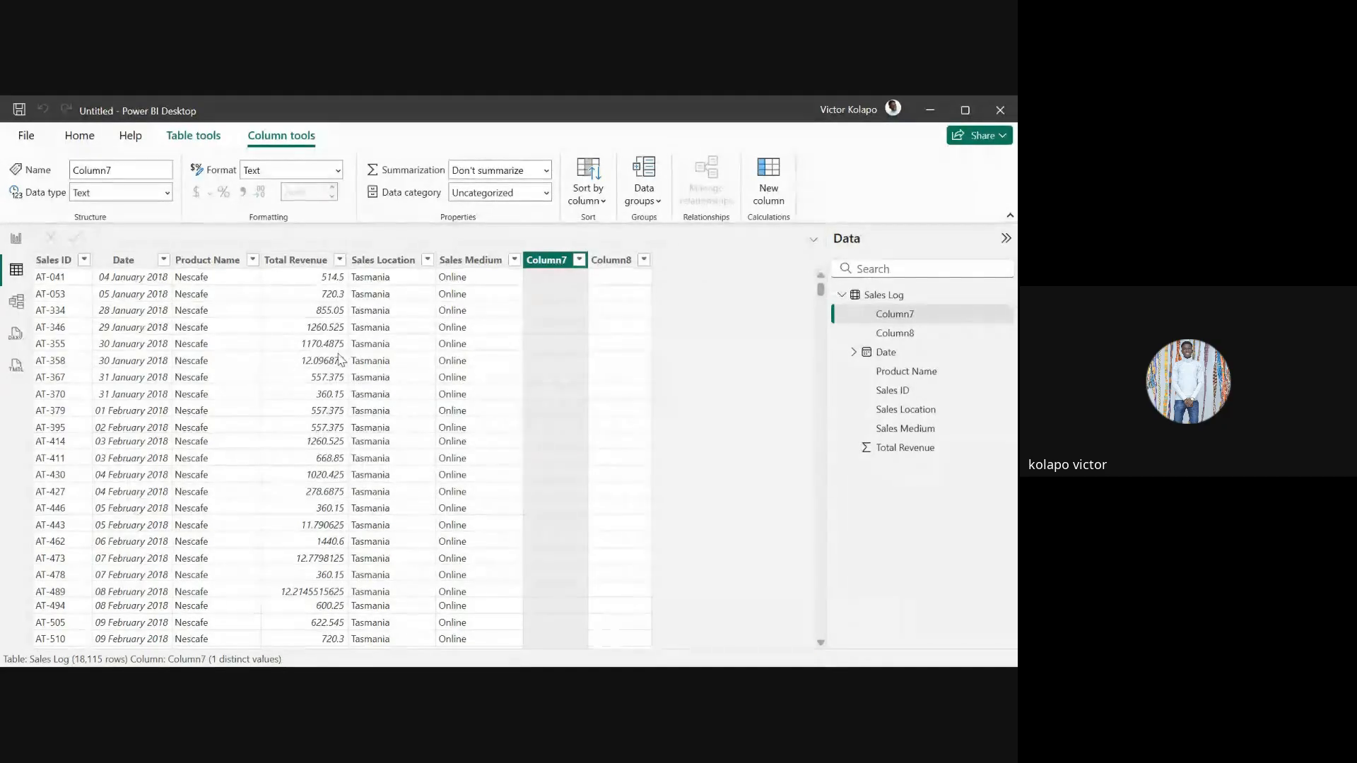
{"action": "left_click", "coordinate": [300, 261]}
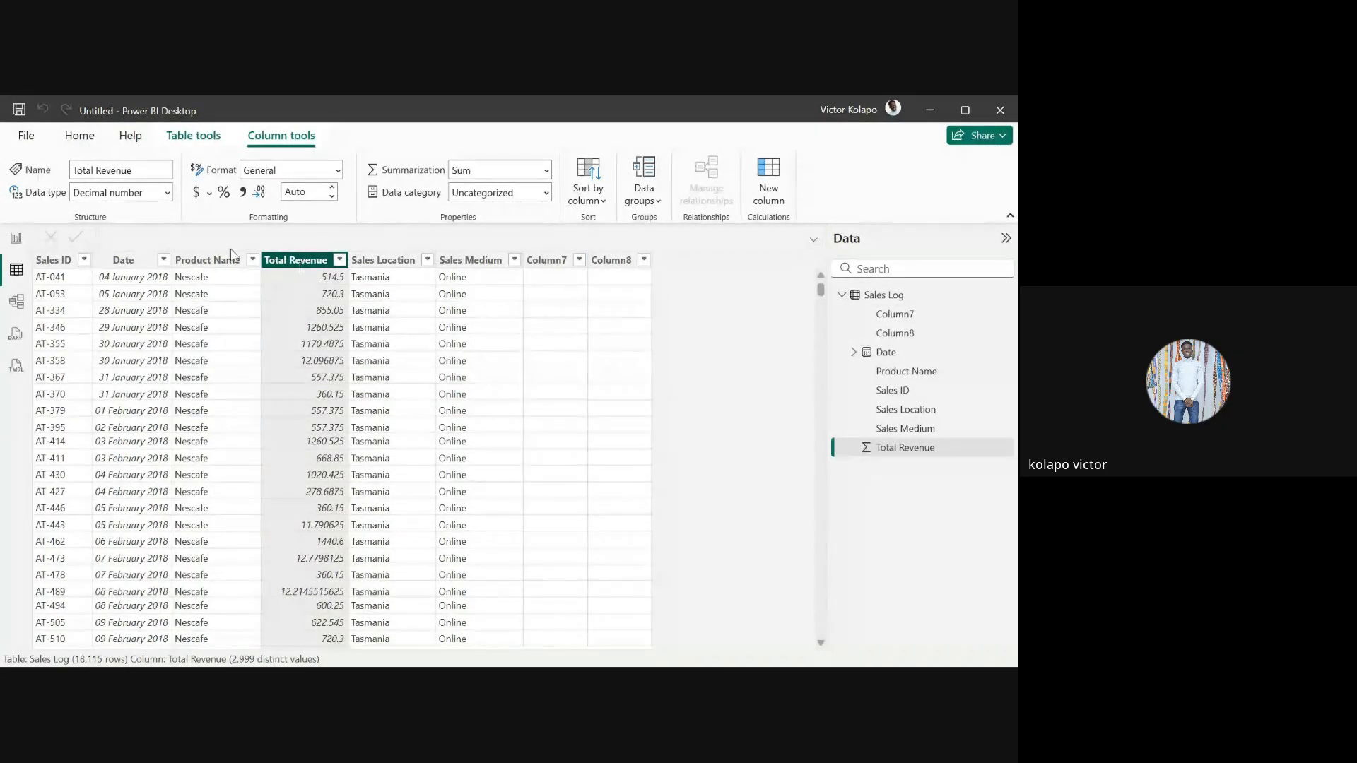
Open the Sales Log query in Power Query and convert Total Revenue to Fixed decimal number, adding the conversion as a new step
{"action": "left_click", "coordinate": [12, 240]}
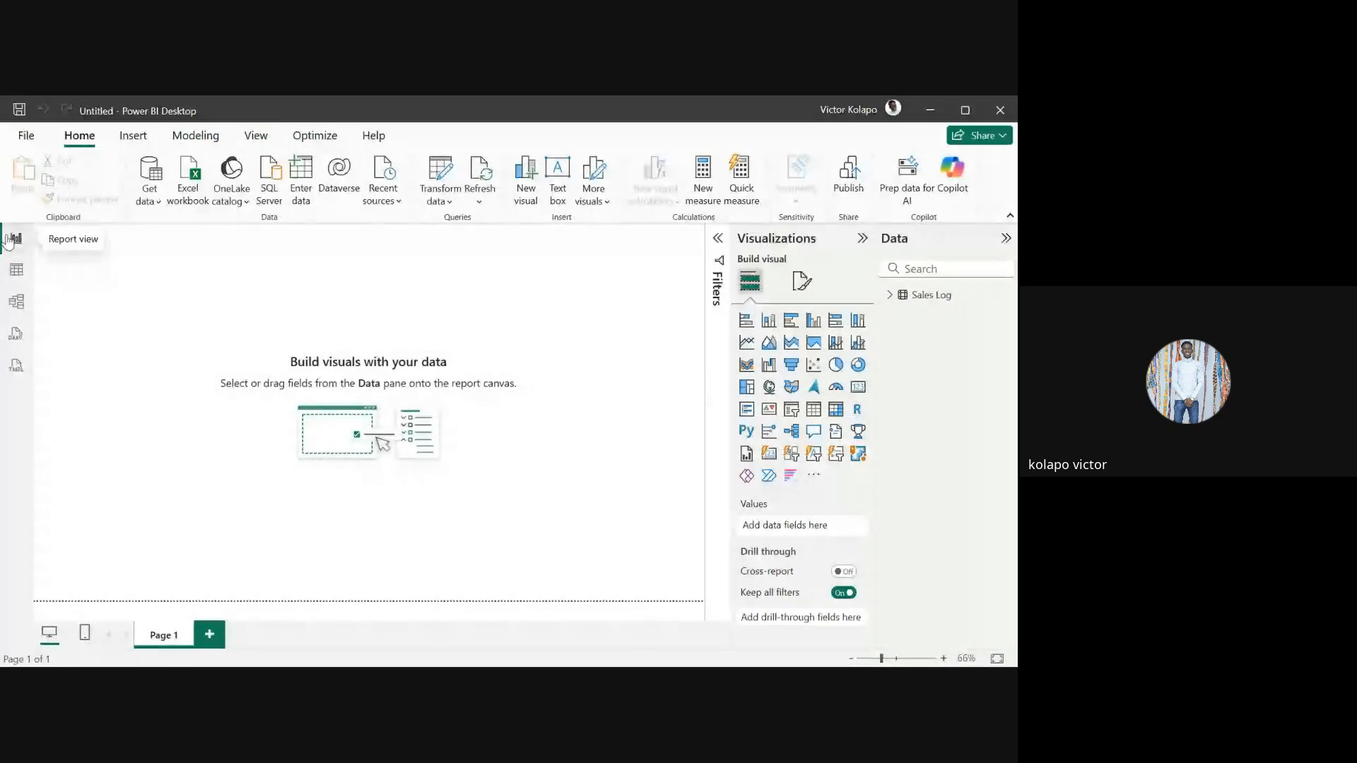
{"action": "left_click", "coordinate": [431, 172]}
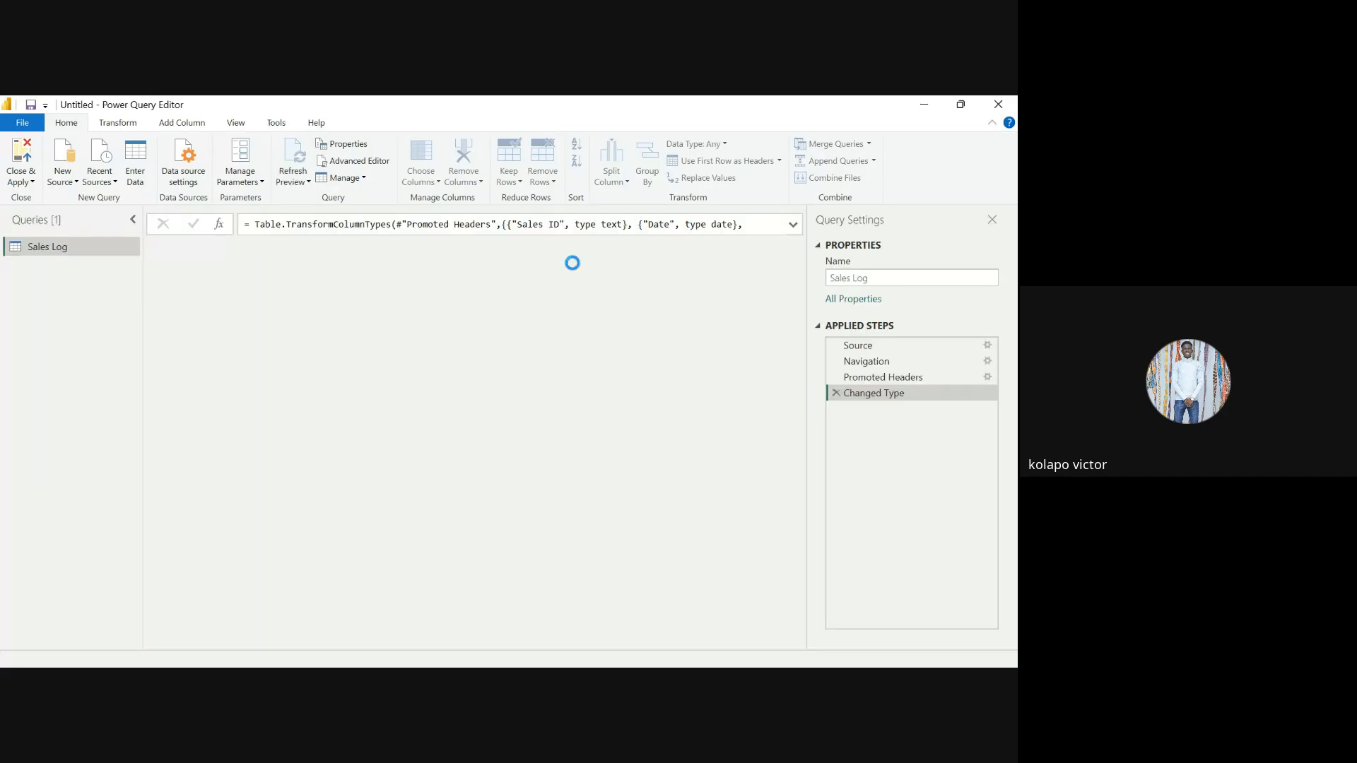
{"action": "scroll", "coordinate": [573, 264], "scroll_direction": "right", "scroll_amount": 4}
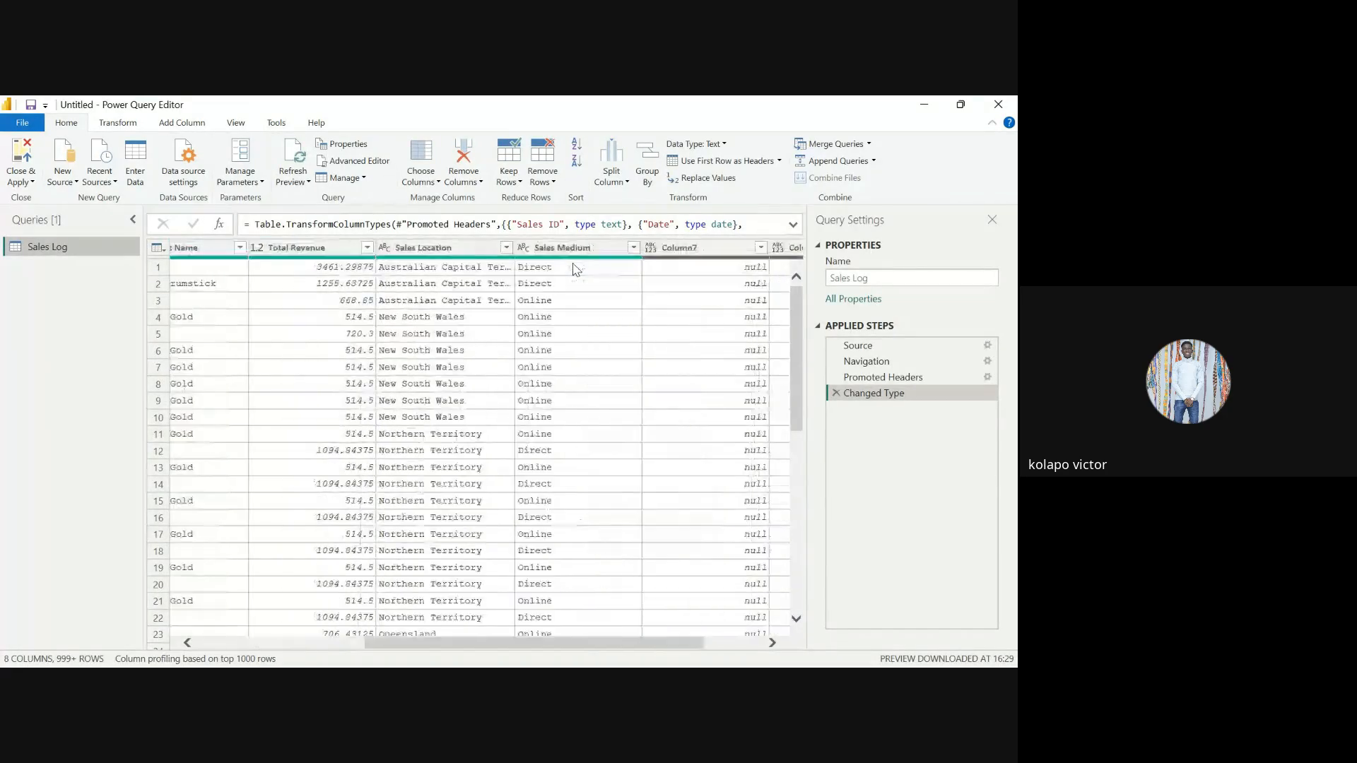
{"action": "scroll", "coordinate": [573, 268], "scroll_direction": "left", "scroll_amount": 4}
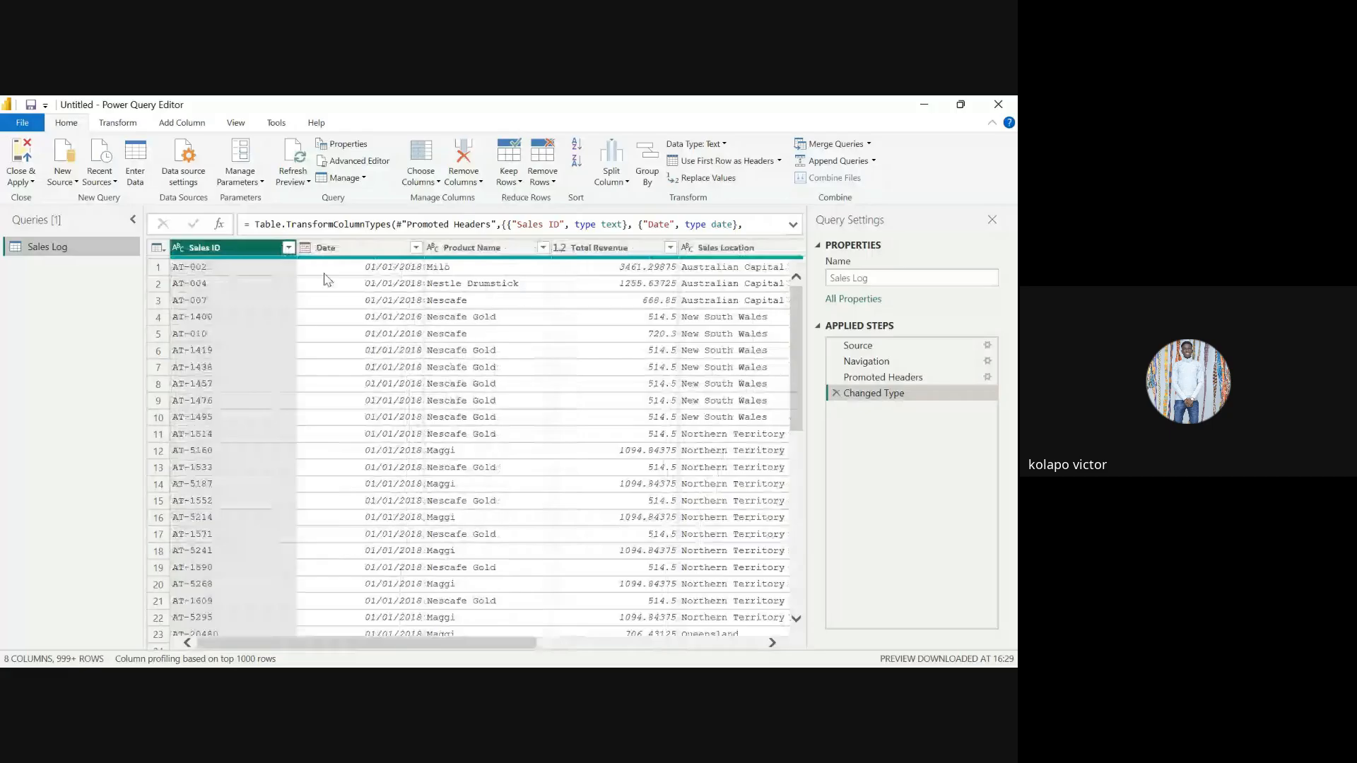
{"action": "scroll", "coordinate": [489, 277], "scroll_direction": "right", "scroll_amount": 4}
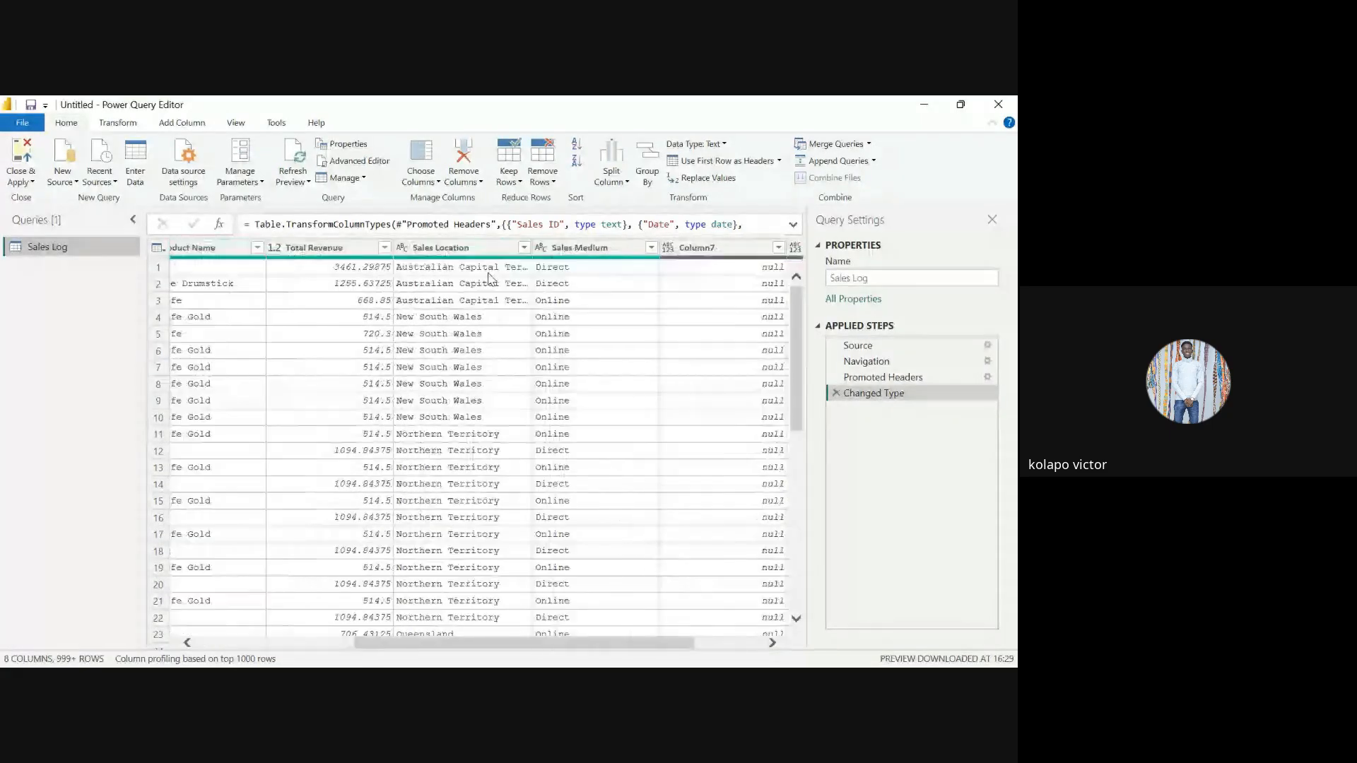
{"action": "scroll", "coordinate": [489, 278], "scroll_direction": "right", "scroll_amount": 2}
{"action": "left_click", "coordinate": [269, 247]}
{"action": "left_click", "coordinate": [224, 247]}
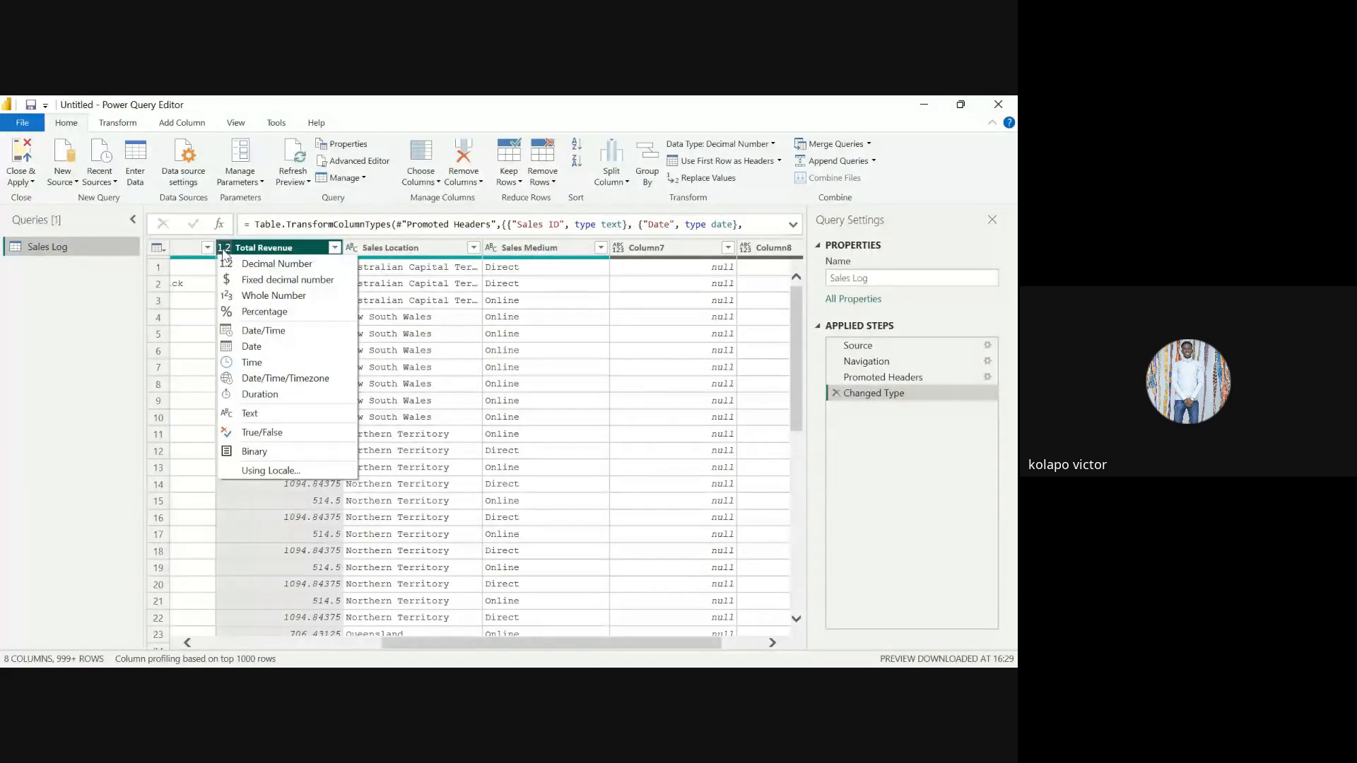
{"action": "left_click", "coordinate": [256, 281]}
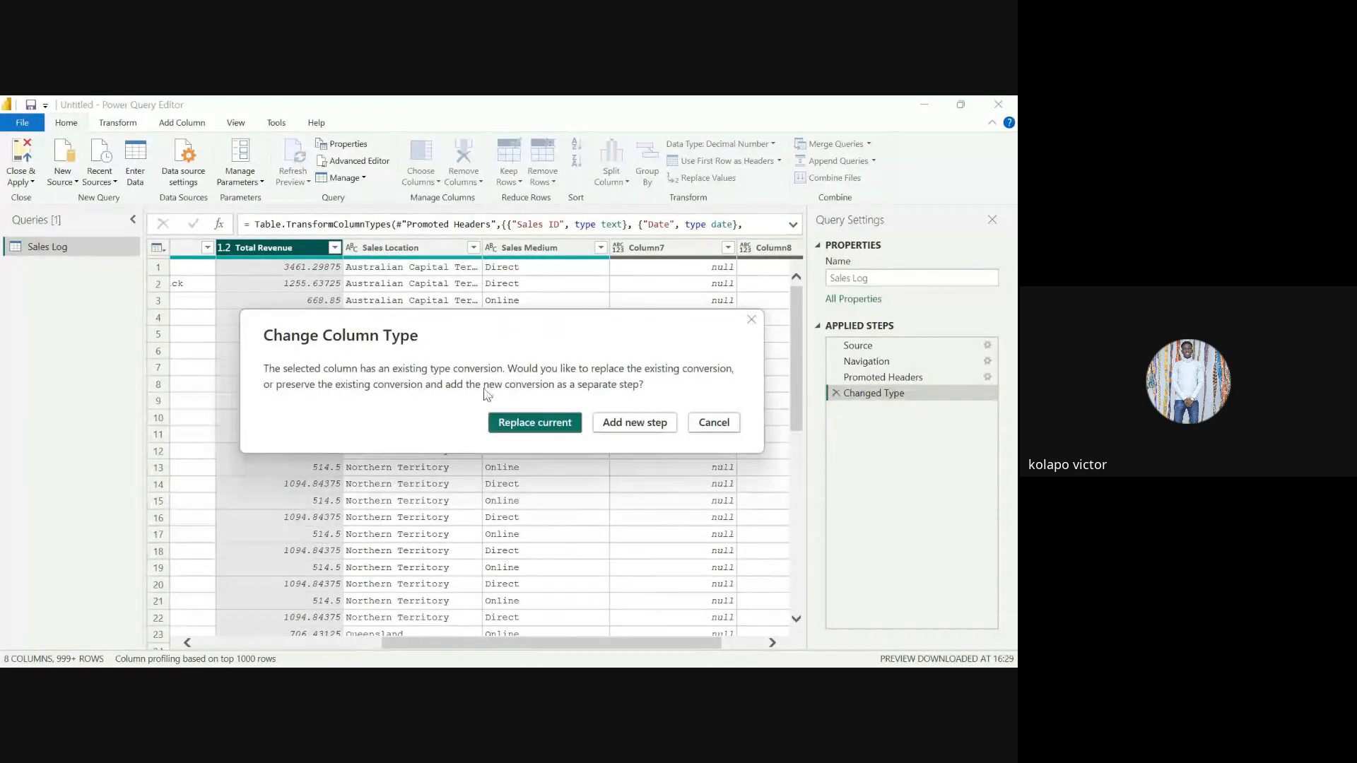
{"action": "left_click", "coordinate": [616, 423]}
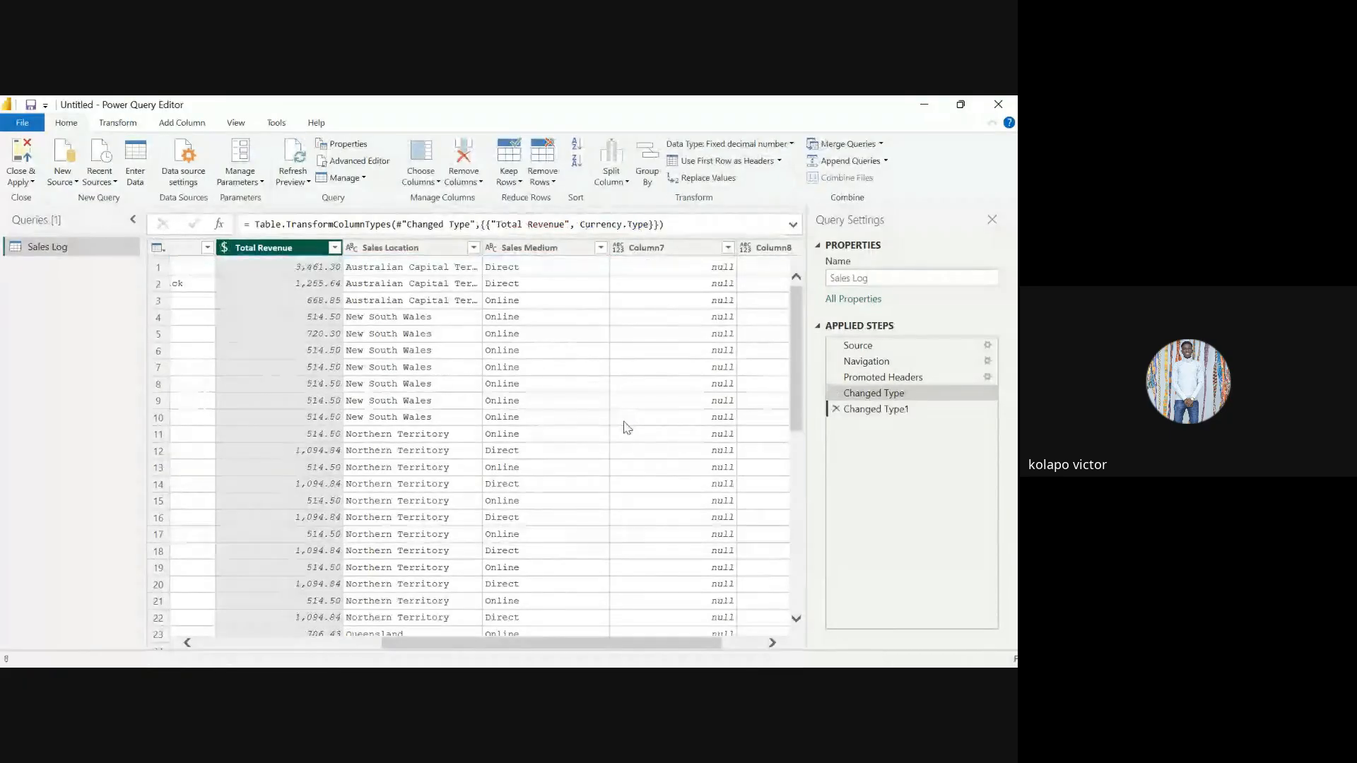
Remove Column7 and Column8 from the Sales Log query, and close and apply the changes
{"action": "left_click", "coordinate": [640, 248]}
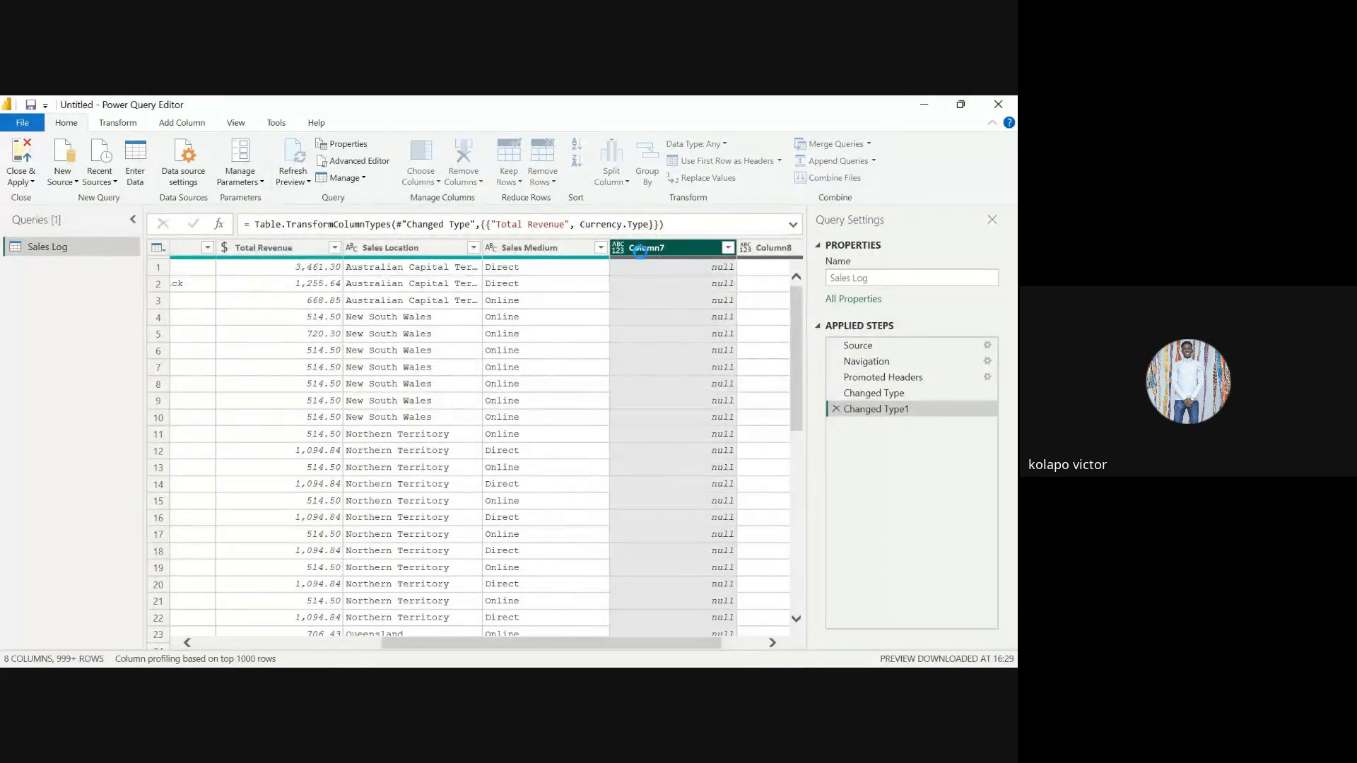
{"action": "key", "text": "Delete"}
{"action": "key", "text": "Delete"}
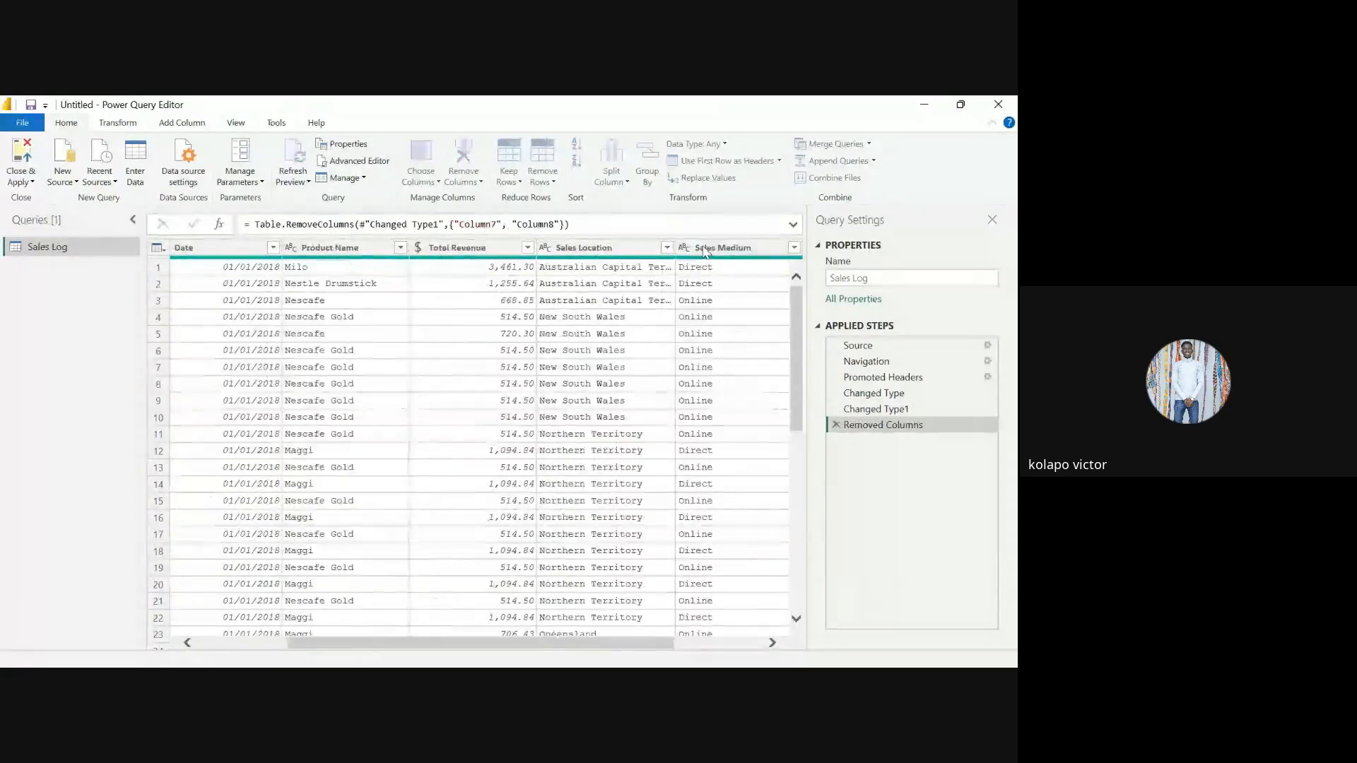
{"action": "left_click", "coordinate": [704, 249]}
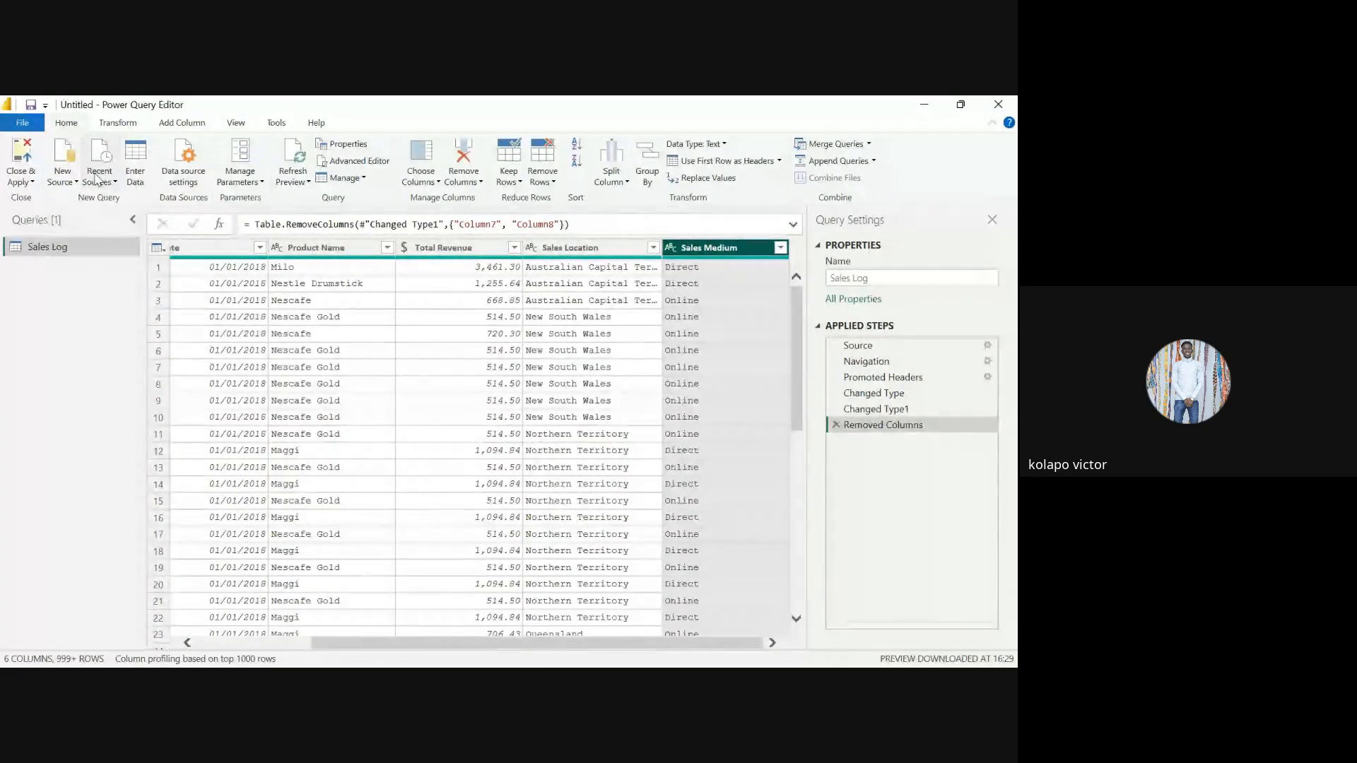
{"action": "left_click", "coordinate": [20, 159]}
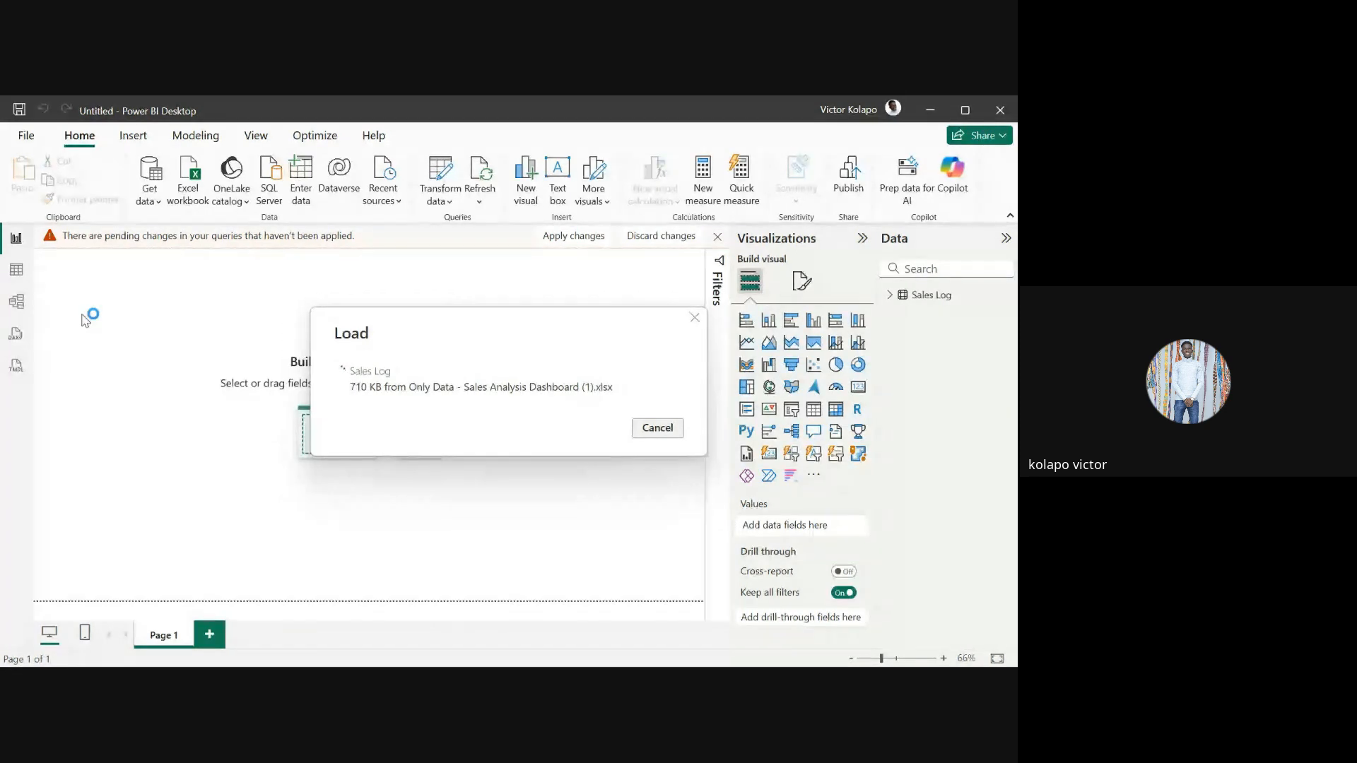
Show the Sales Log data in table view and add a new calculated column to the table
{"action": "left_click", "coordinate": [17, 272]}
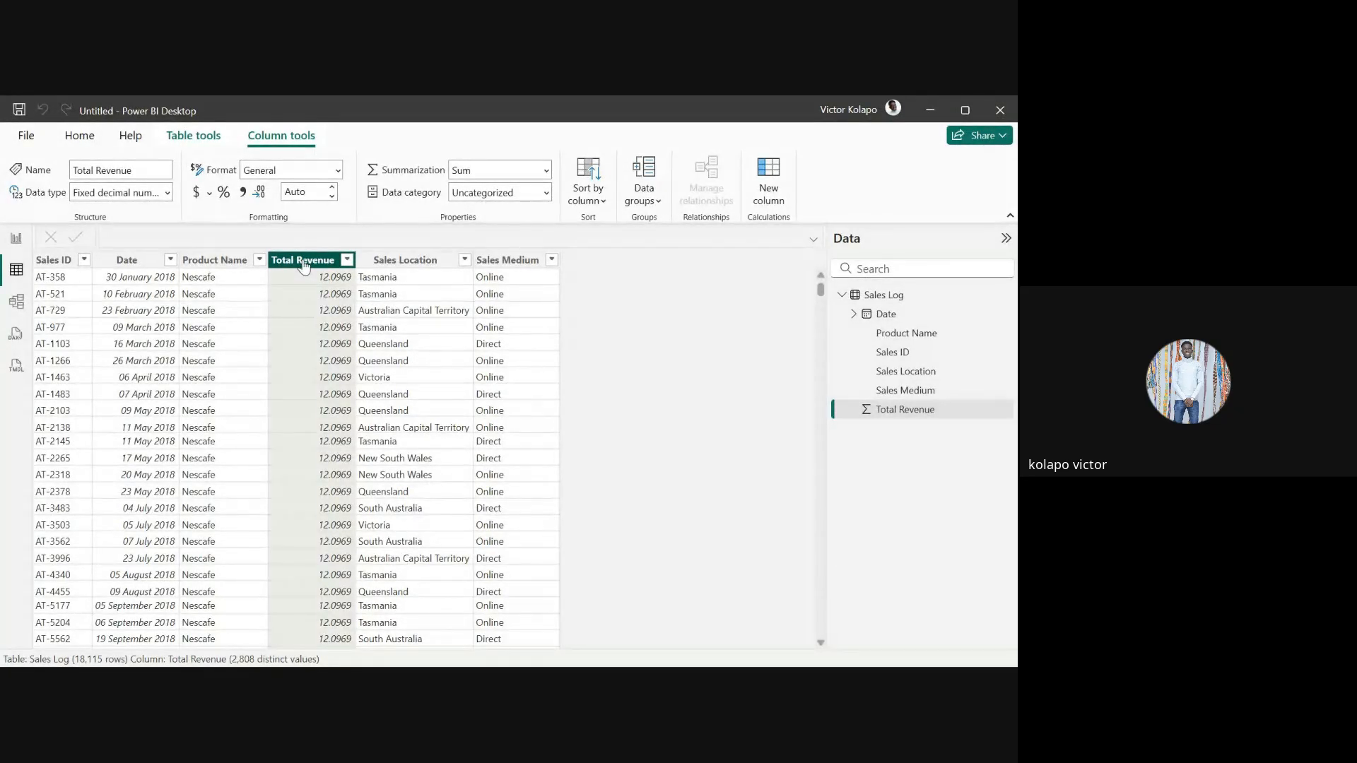
{"action": "left_click", "coordinate": [499, 260]}
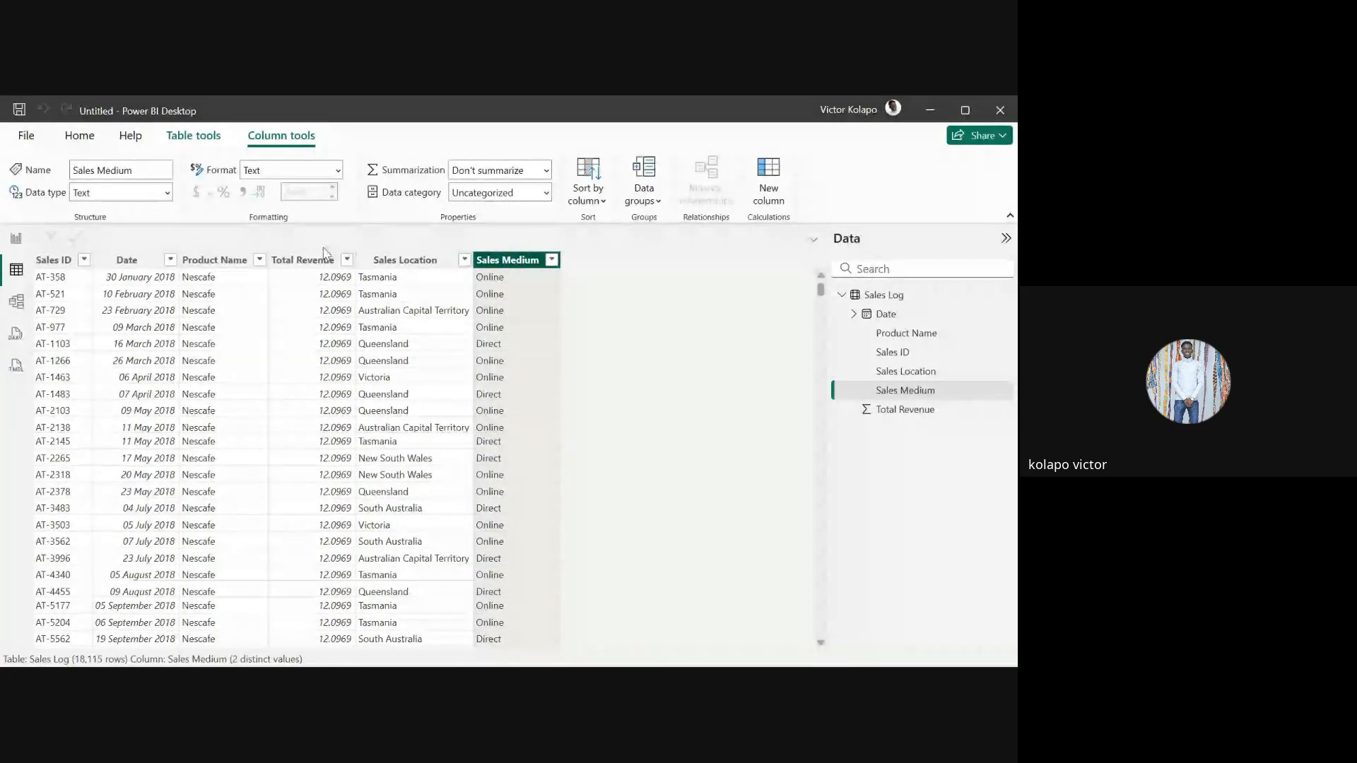
{"action": "left_click", "coordinate": [79, 136]}
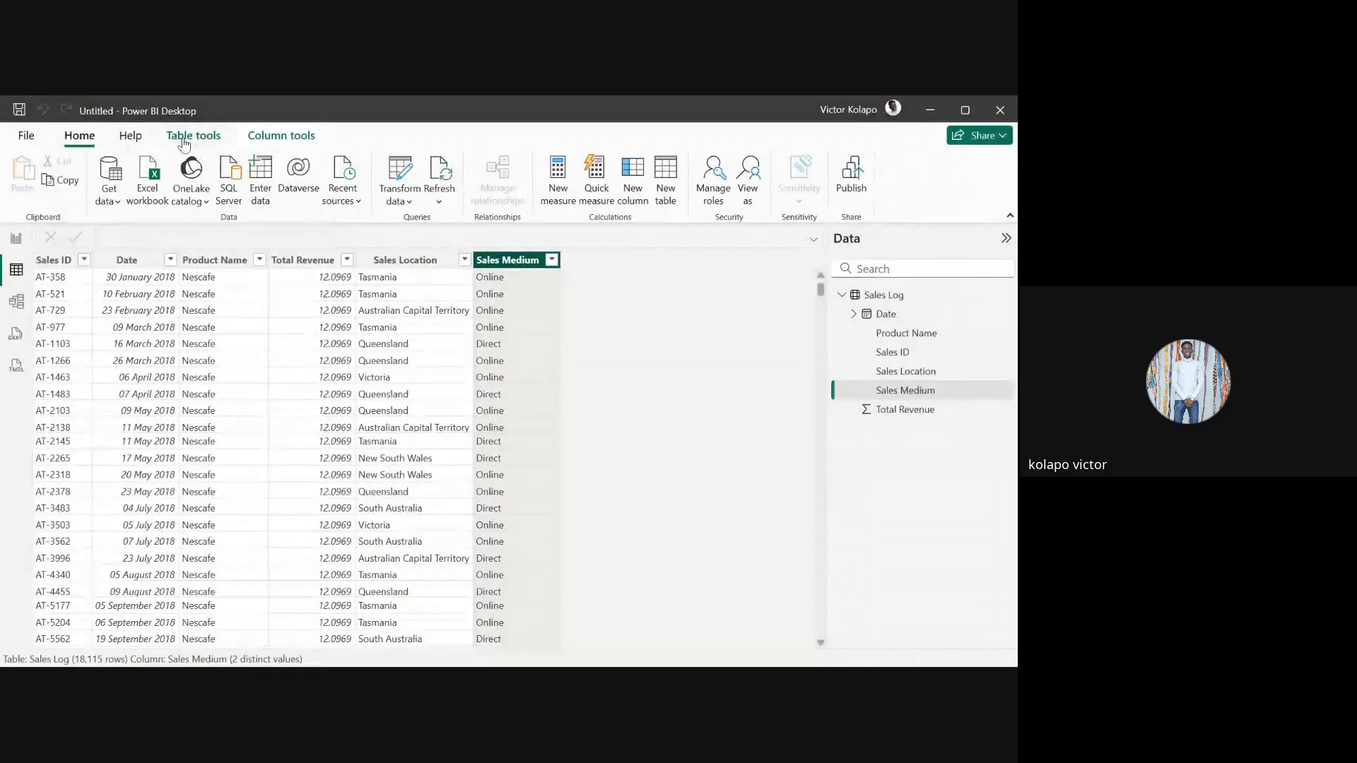
{"action": "left_click", "coordinate": [184, 139]}
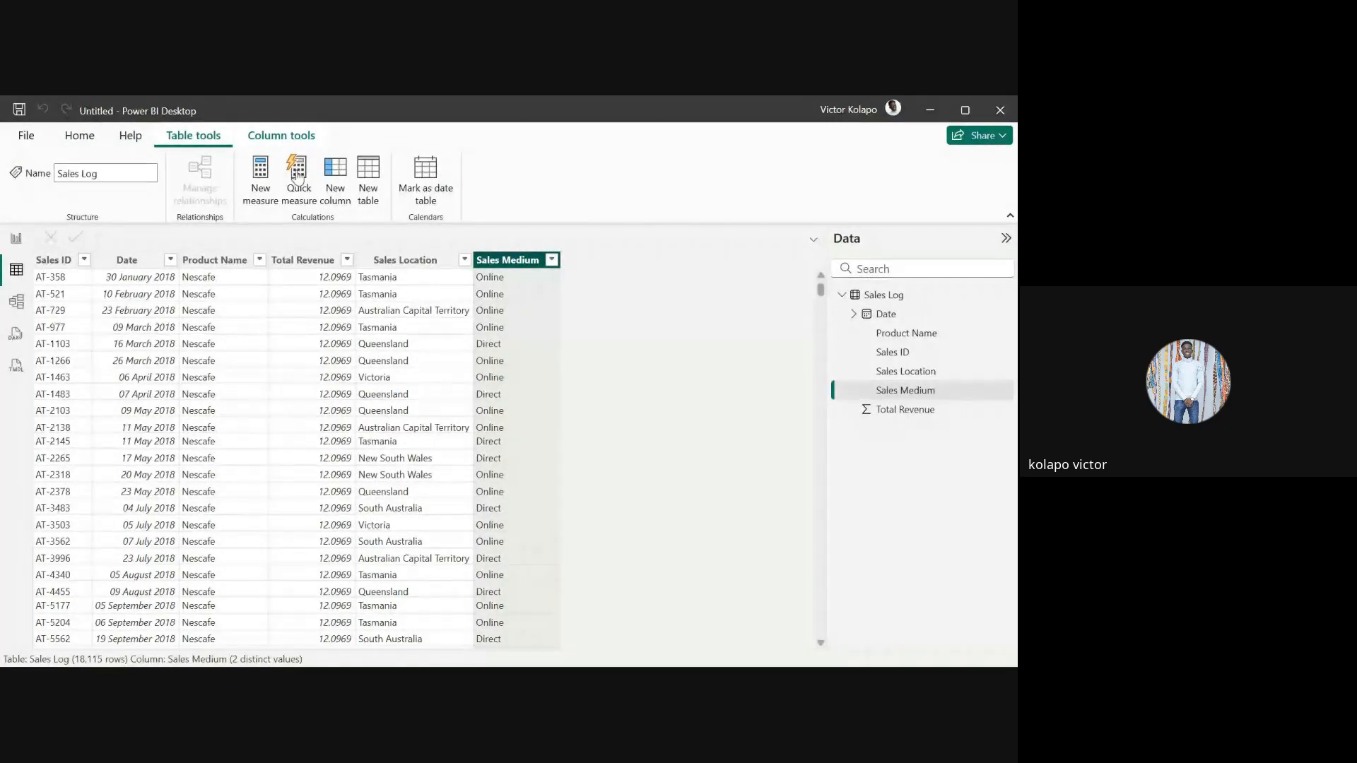
{"action": "left_click", "coordinate": [334, 176]}
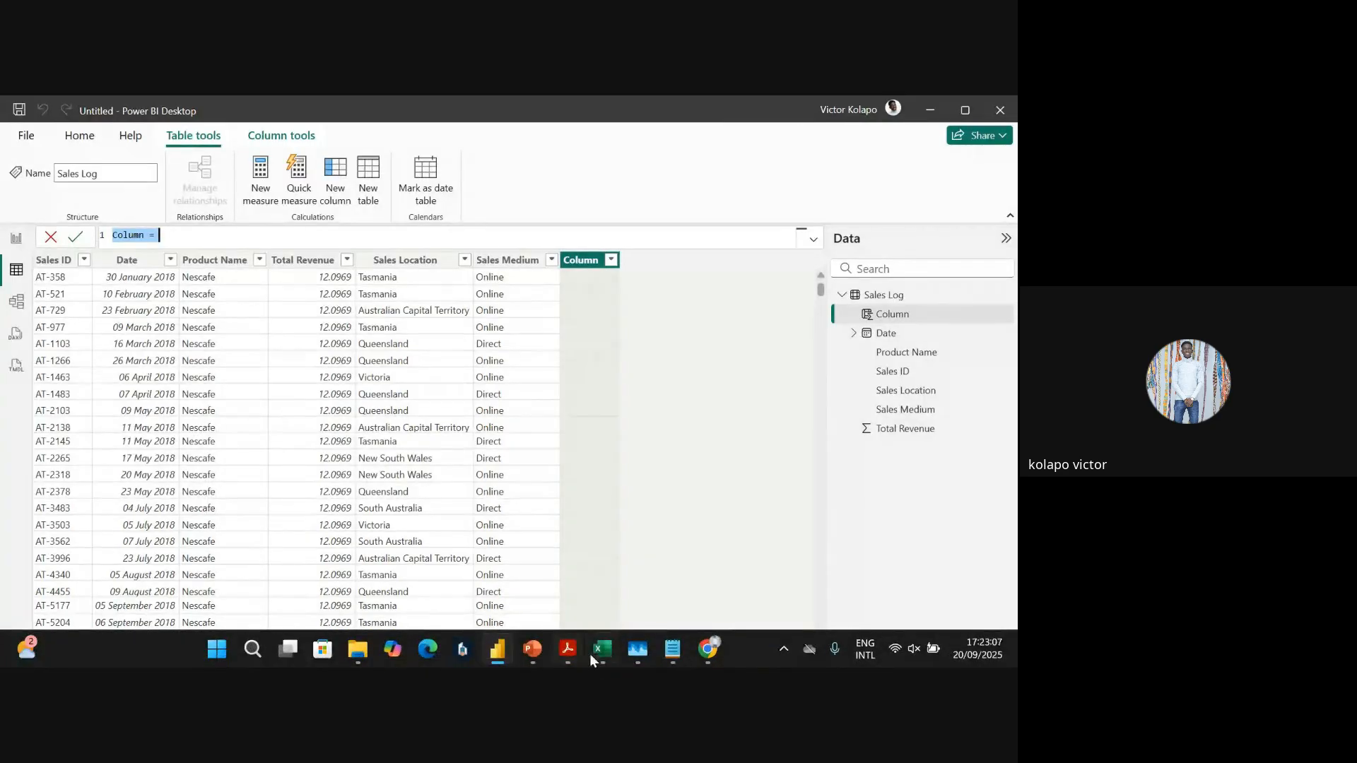
Switch to Excel, begin a SUM formula in cell E19 of Sheet2, clear it and return to Power BI Desktop
{"action": "left_click", "coordinate": [597, 650]}
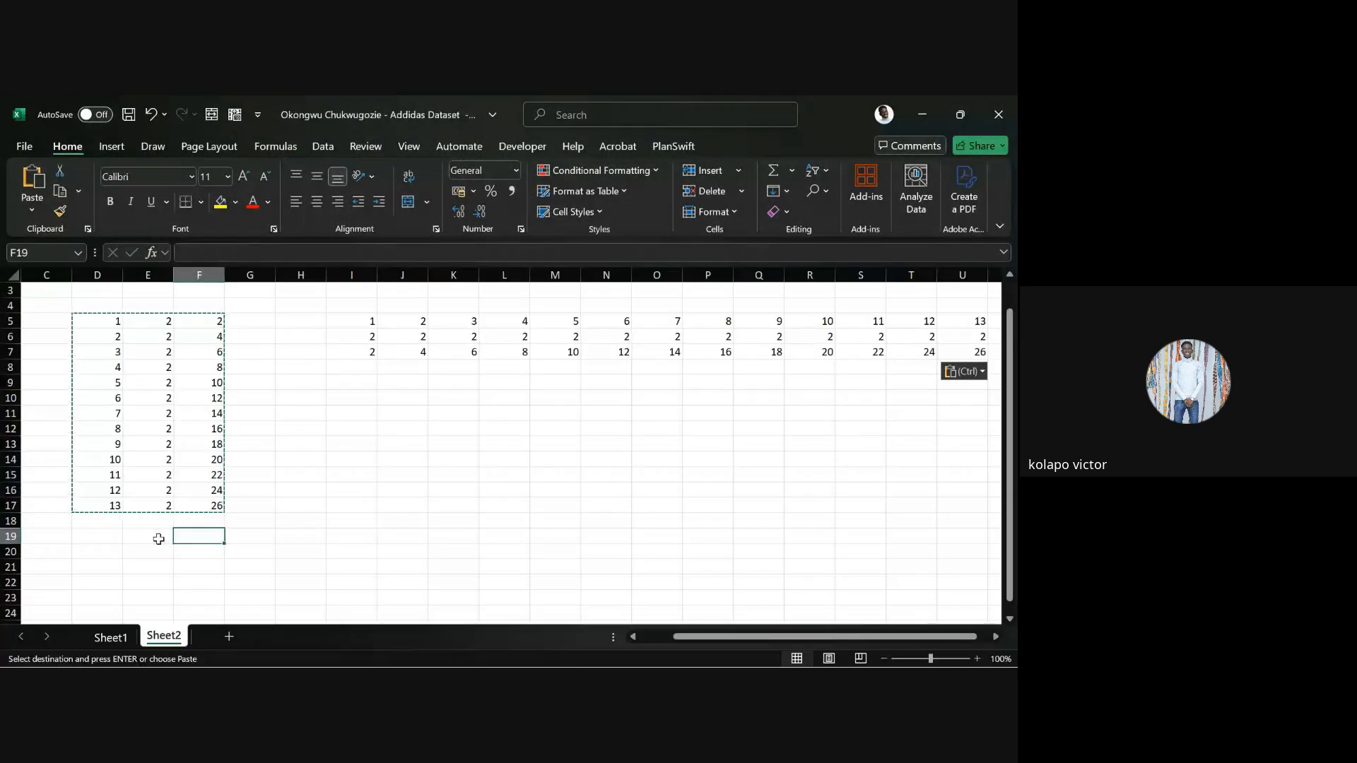
{"action": "left_click", "coordinate": [148, 536]}
{"action": "left_click", "coordinate": [199, 252]}
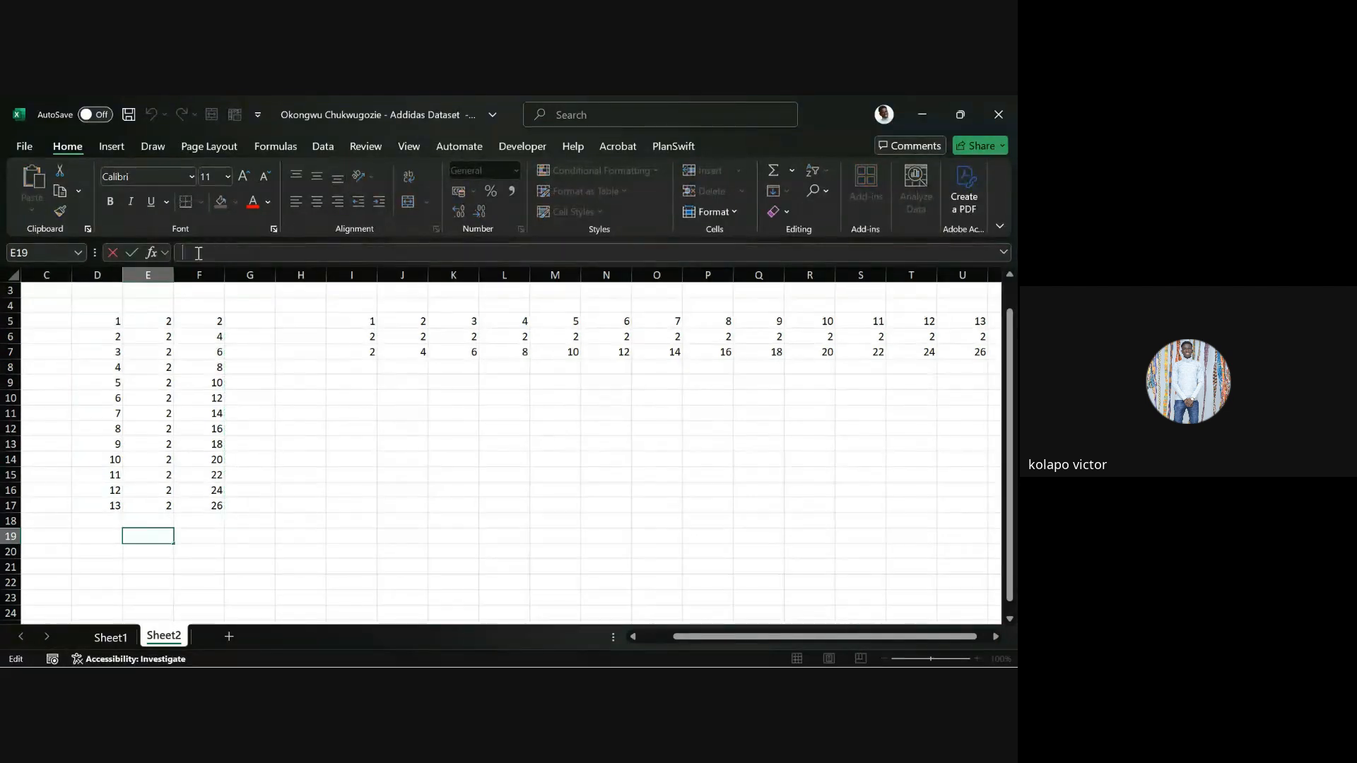
{"action": "type", "text": "="}
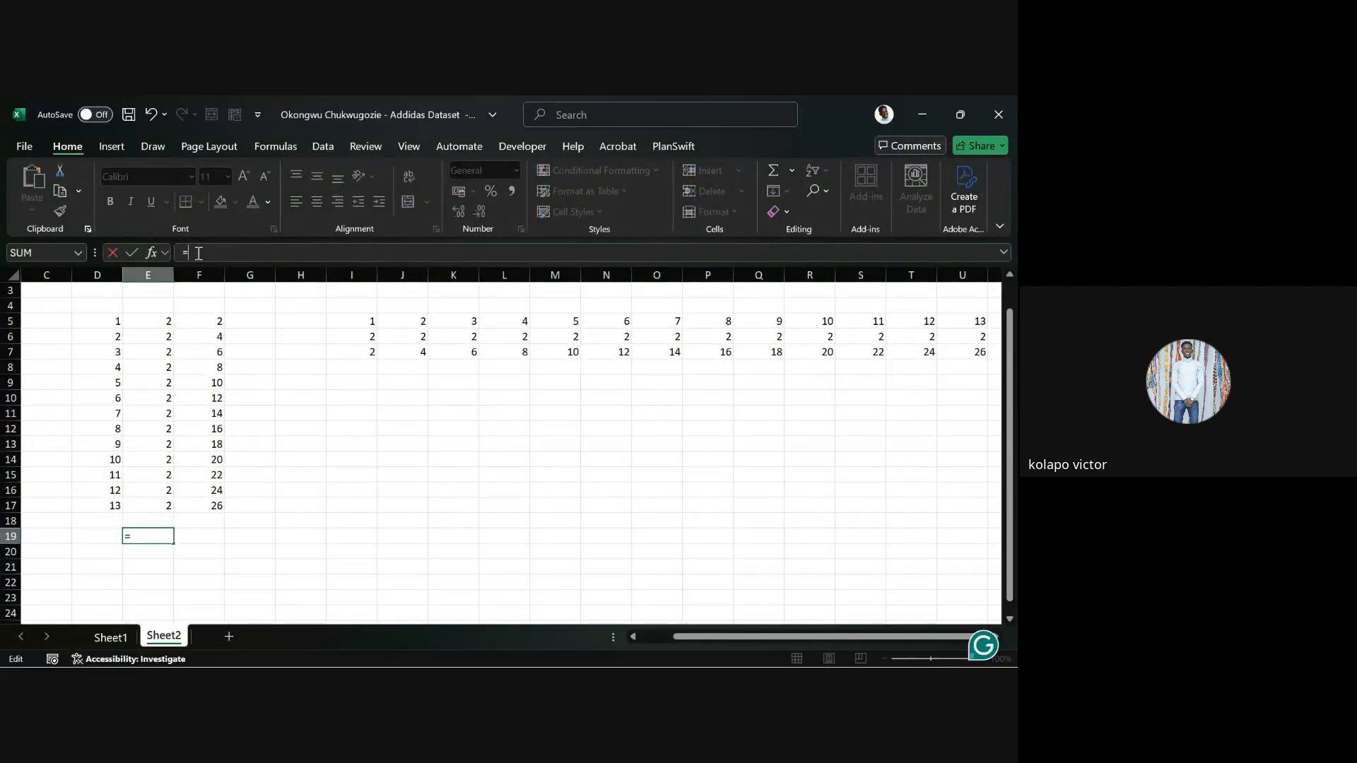
{"action": "type", "text": "SUM"}
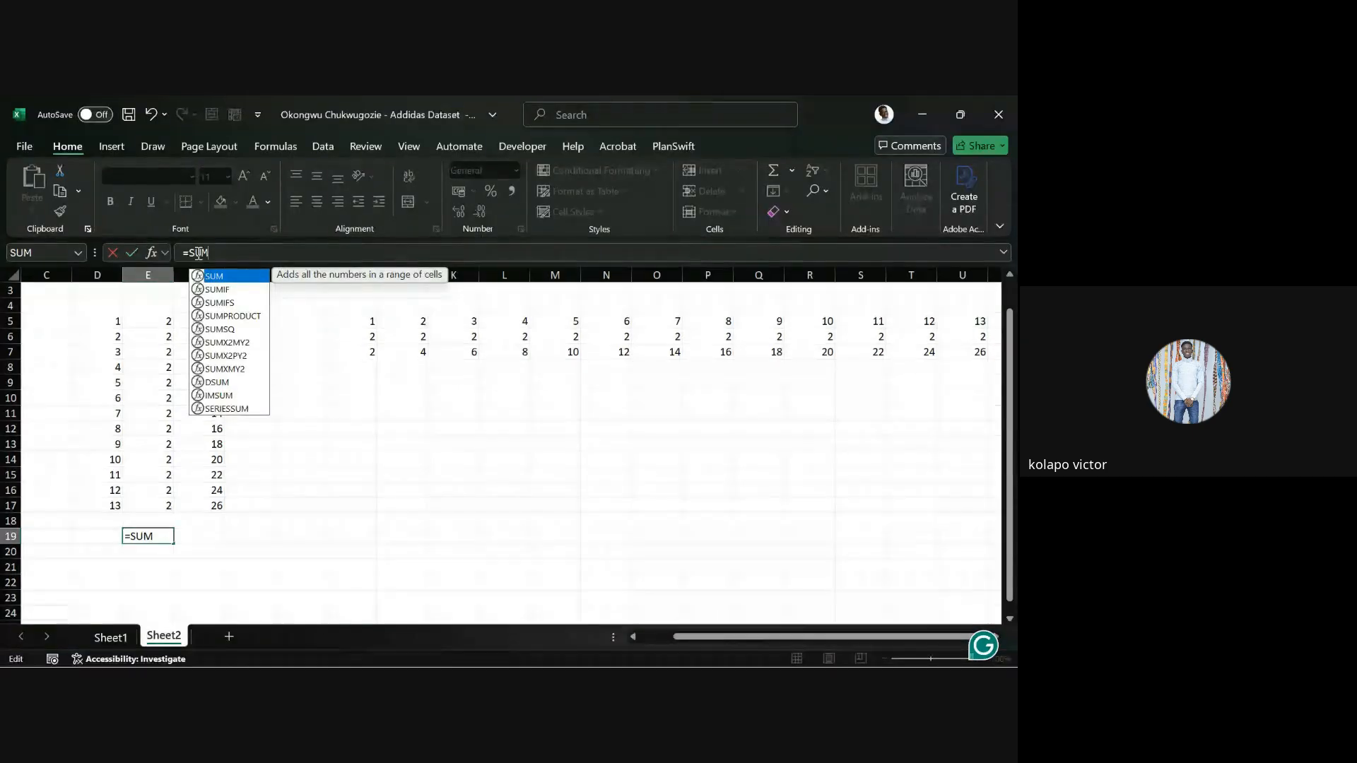
{"action": "key", "text": "BackSpace"}
{"action": "key", "text": "BackSpace"}
{"action": "key", "text": "BackSpace"}
{"action": "key", "text": "BackSpace"}
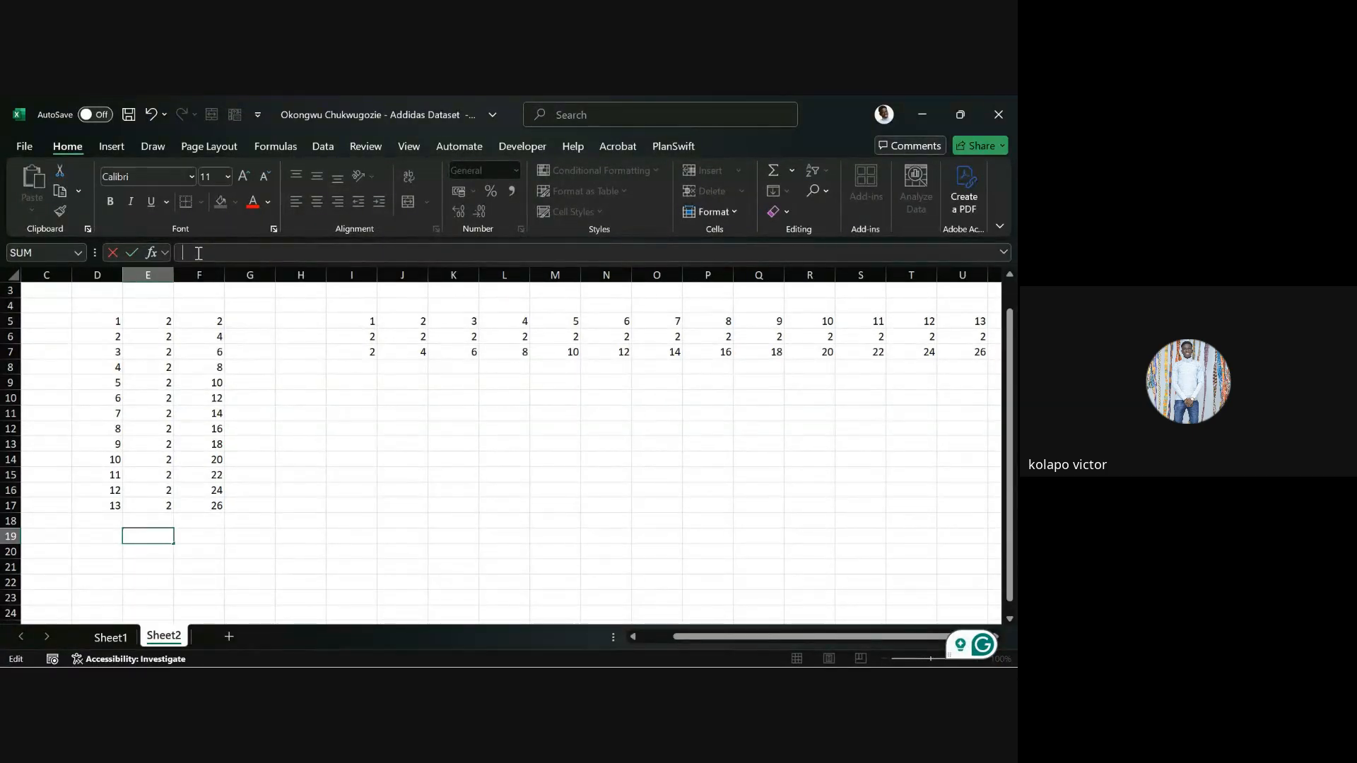
{"action": "key", "text": "Return"}
{"action": "key", "text": "alt+Tab"}
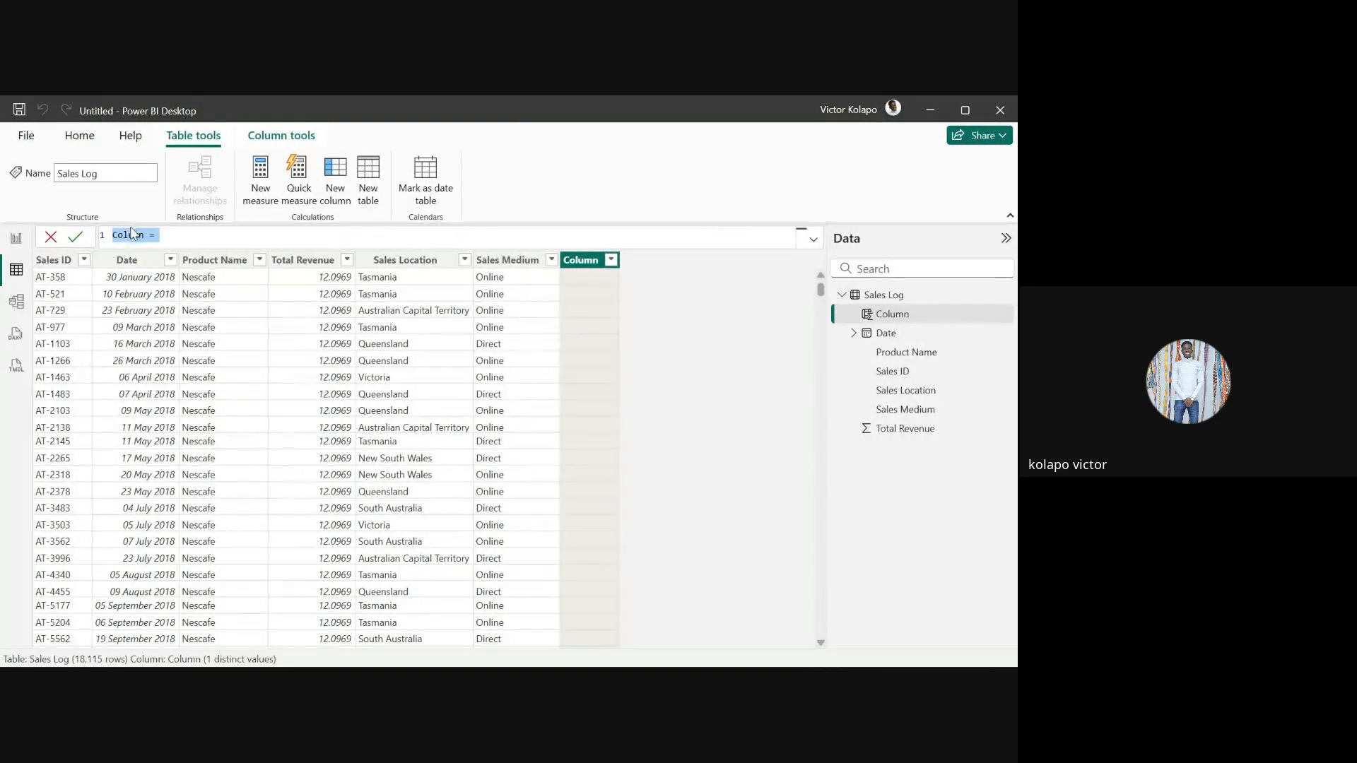
Try naming the new calculated column Revenue divided
{"action": "double_click", "coordinate": [130, 233]}
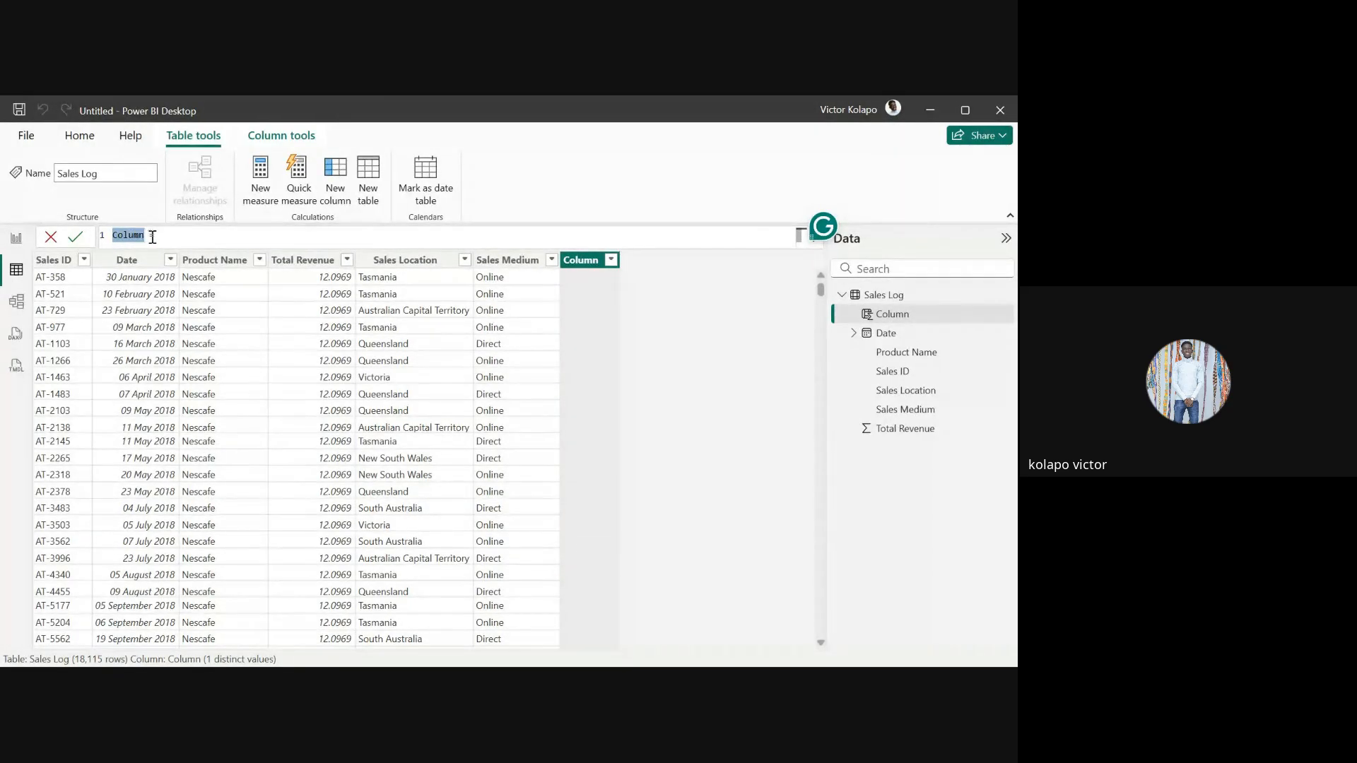
{"action": "key", "text": "BackSpace"}
{"action": "type", "text": "re"}
{"action": "type", "text": "e"}
{"action": "type", "text": "venue"}
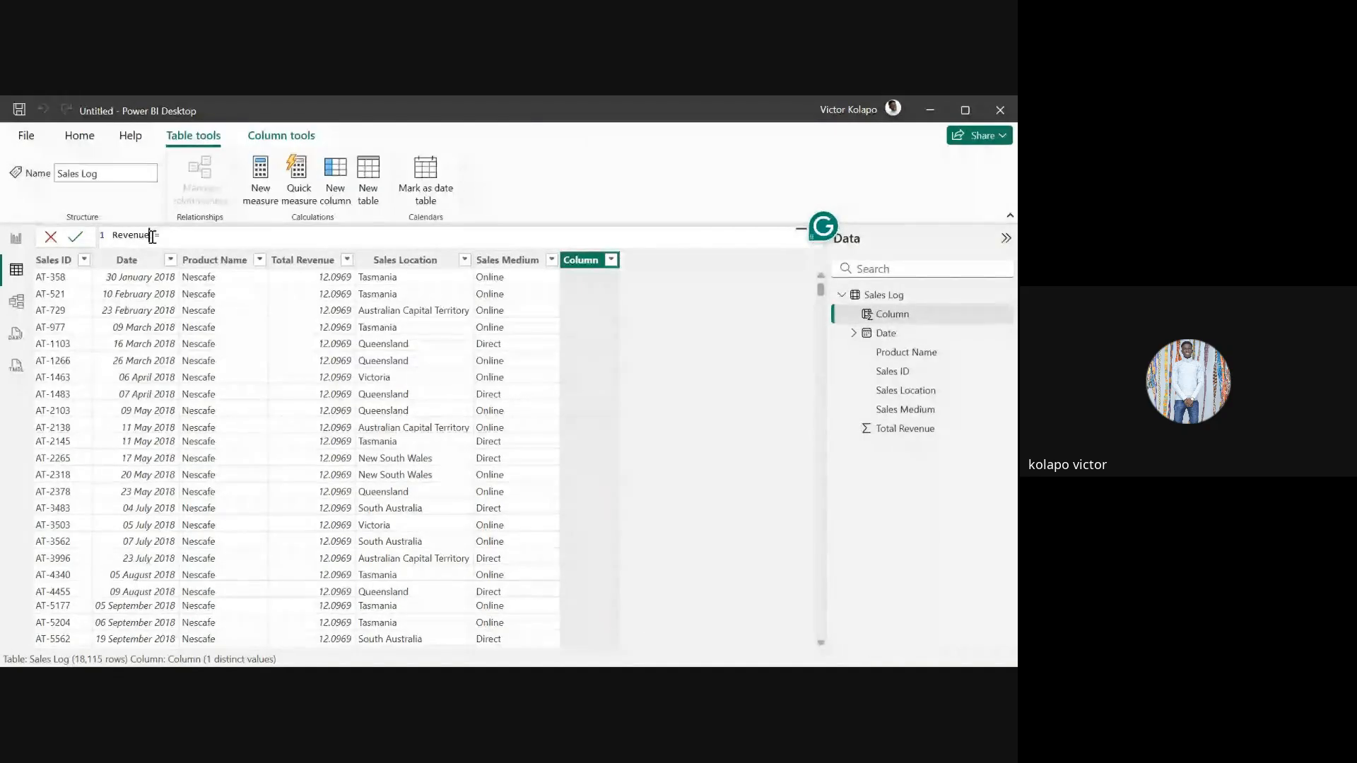
{"action": "type", "text": " divided"}
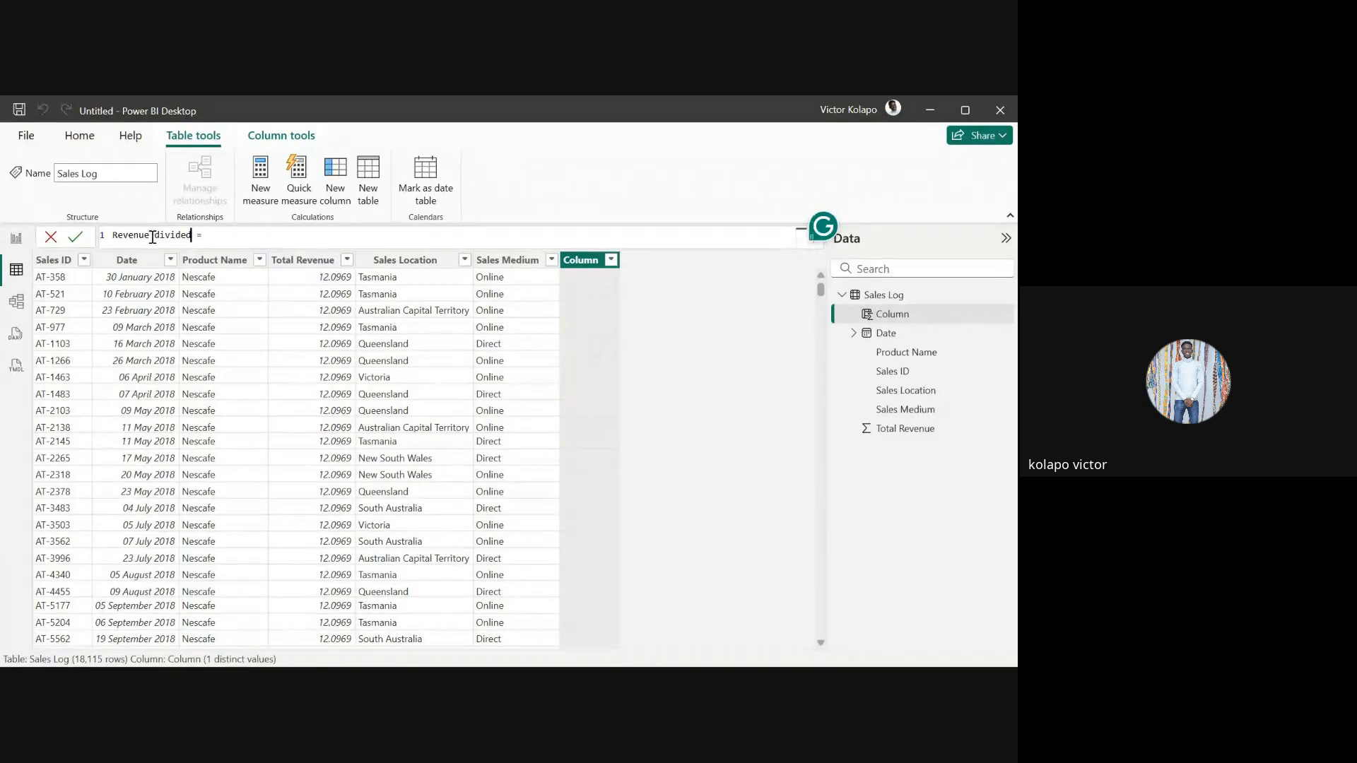
{"action": "left_click", "coordinate": [242, 239]}
{"action": "left_click", "coordinate": [217, 231]}
Replace the column formula with the name Name and Location and begin it with the CONCATENATE function
{"action": "left_click_drag", "start_coordinate": [219, 233], "coordinate": [114, 237]}
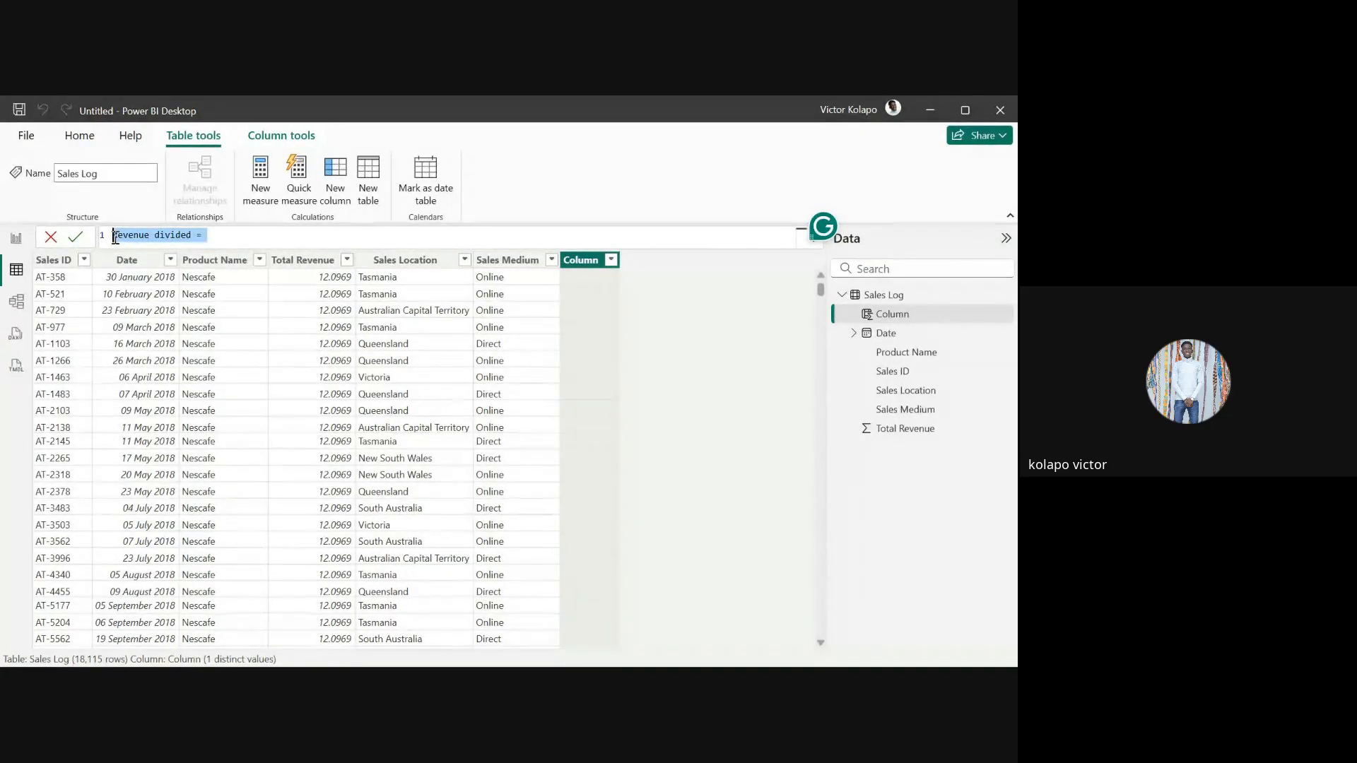
{"action": "type", "text": "Name a"}
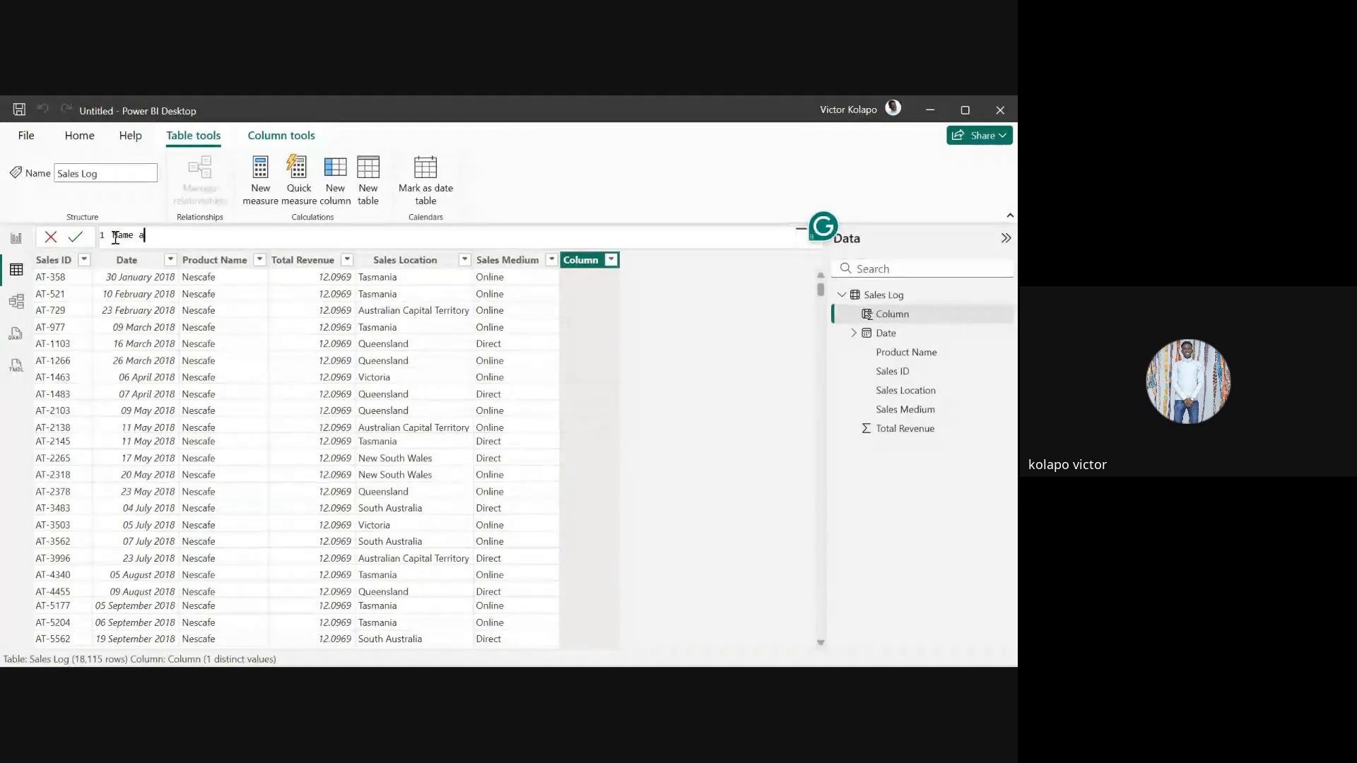
{"action": "type", "text": "nd Location"}
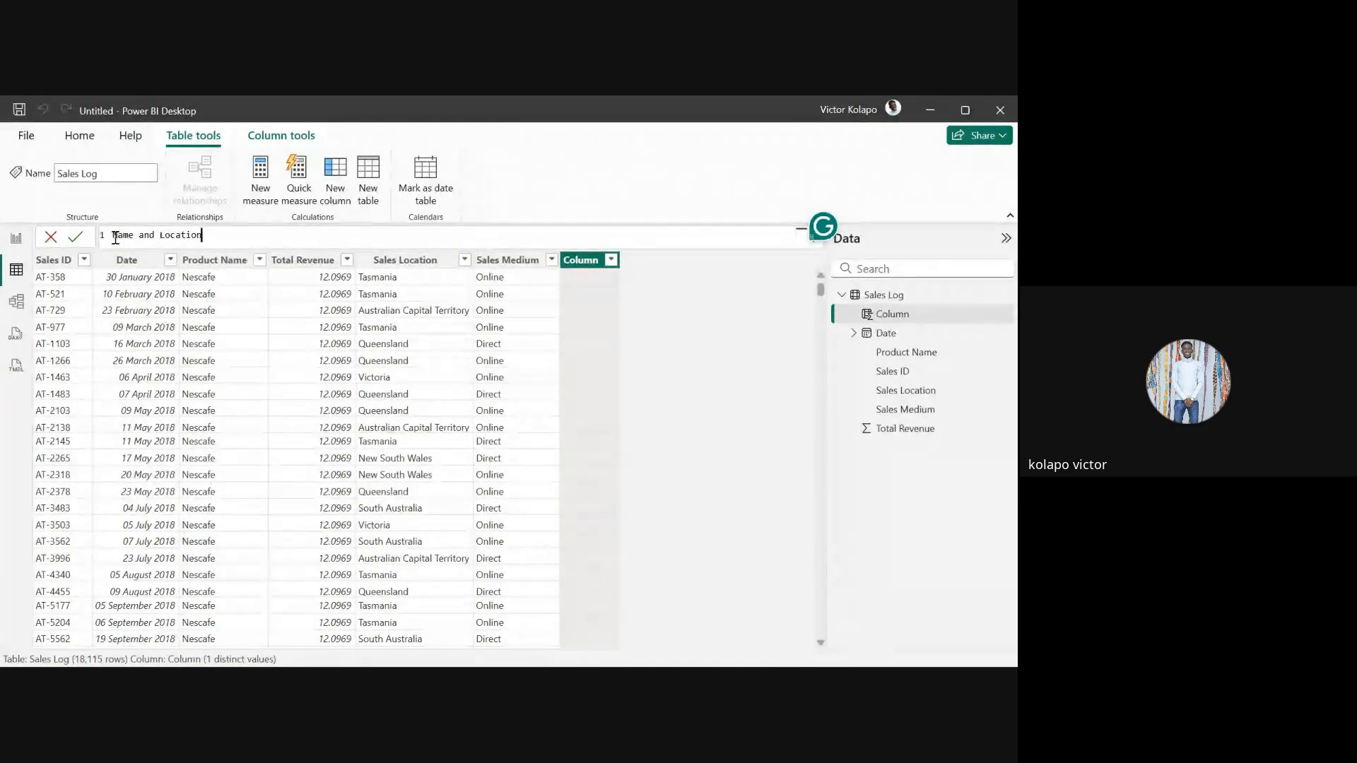
{"action": "type", "text": " = conc"}
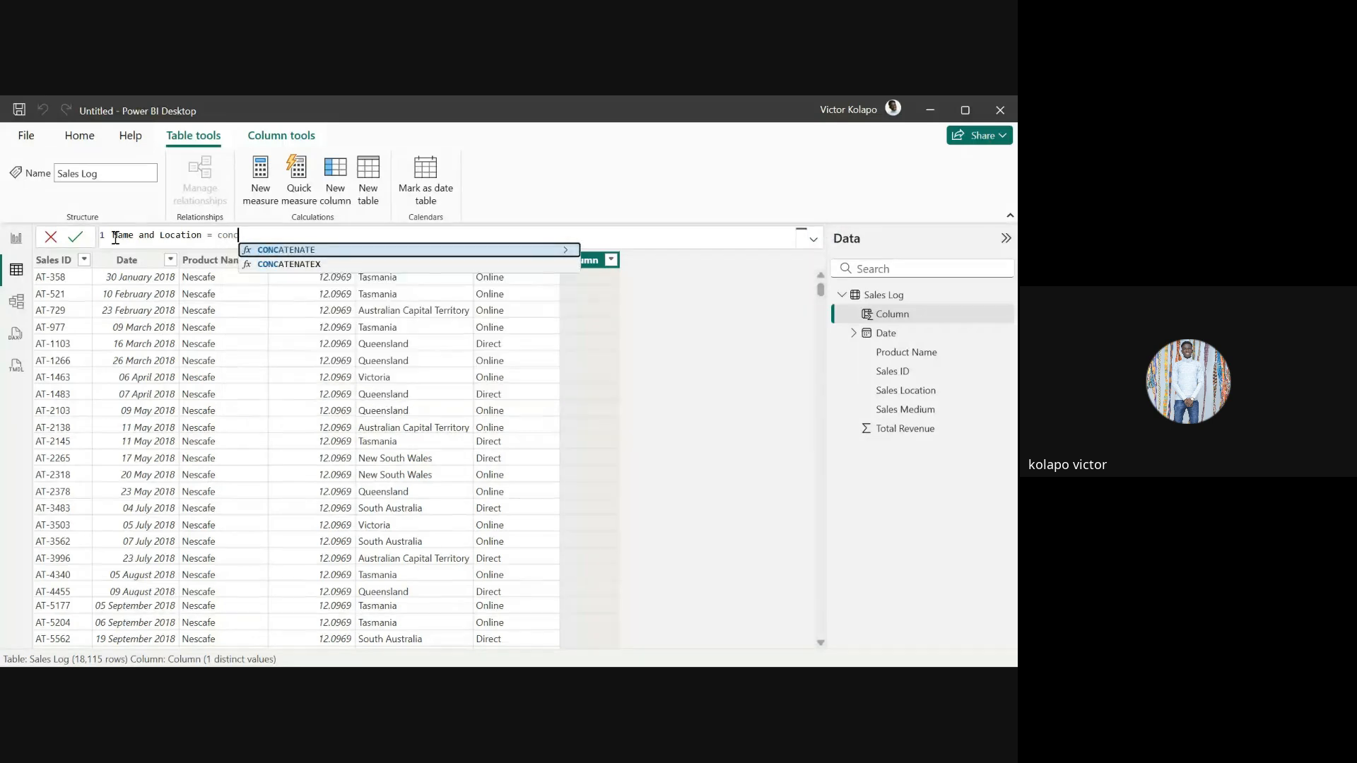
{"action": "left_click", "coordinate": [256, 252]}
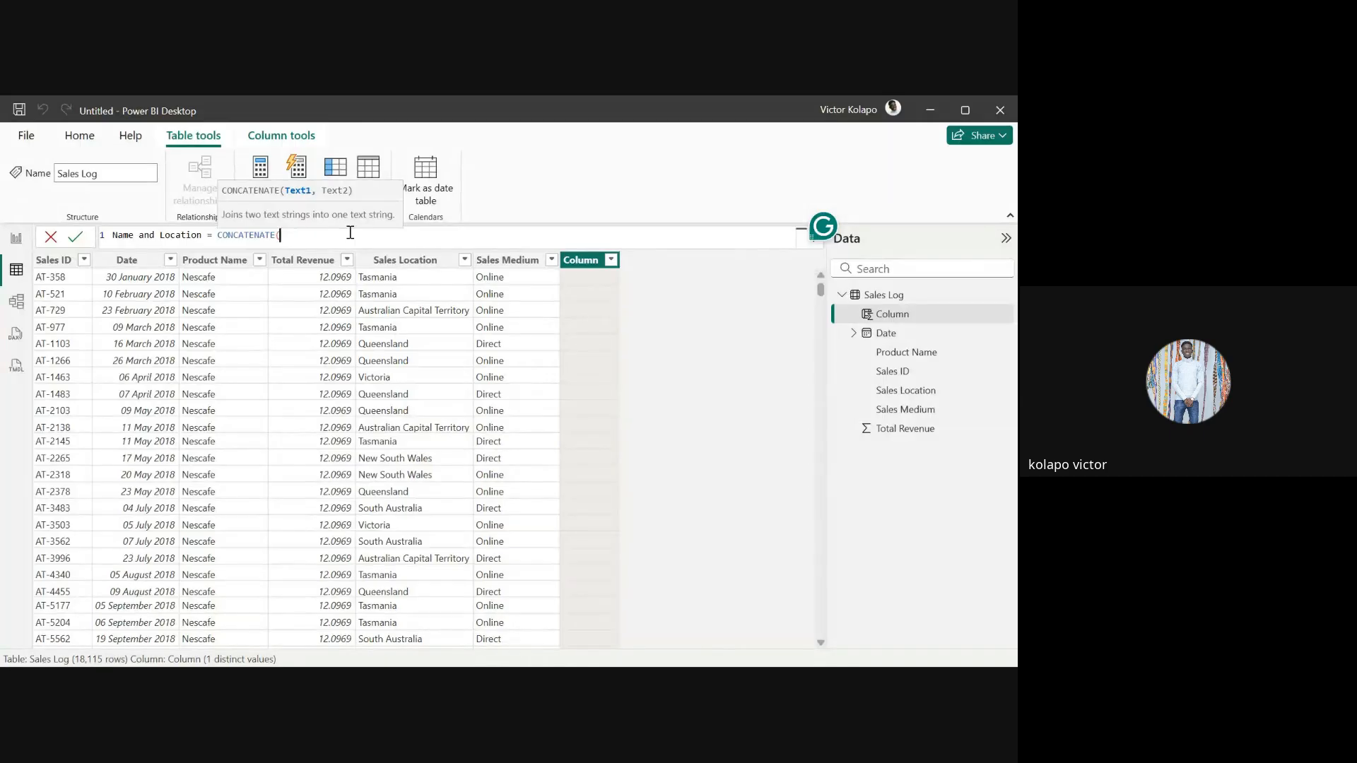
Enter 'Sales Log'[Product Name] as the first CONCATENATE argument, followed by a comma
{"action": "type", "text": "nes"}
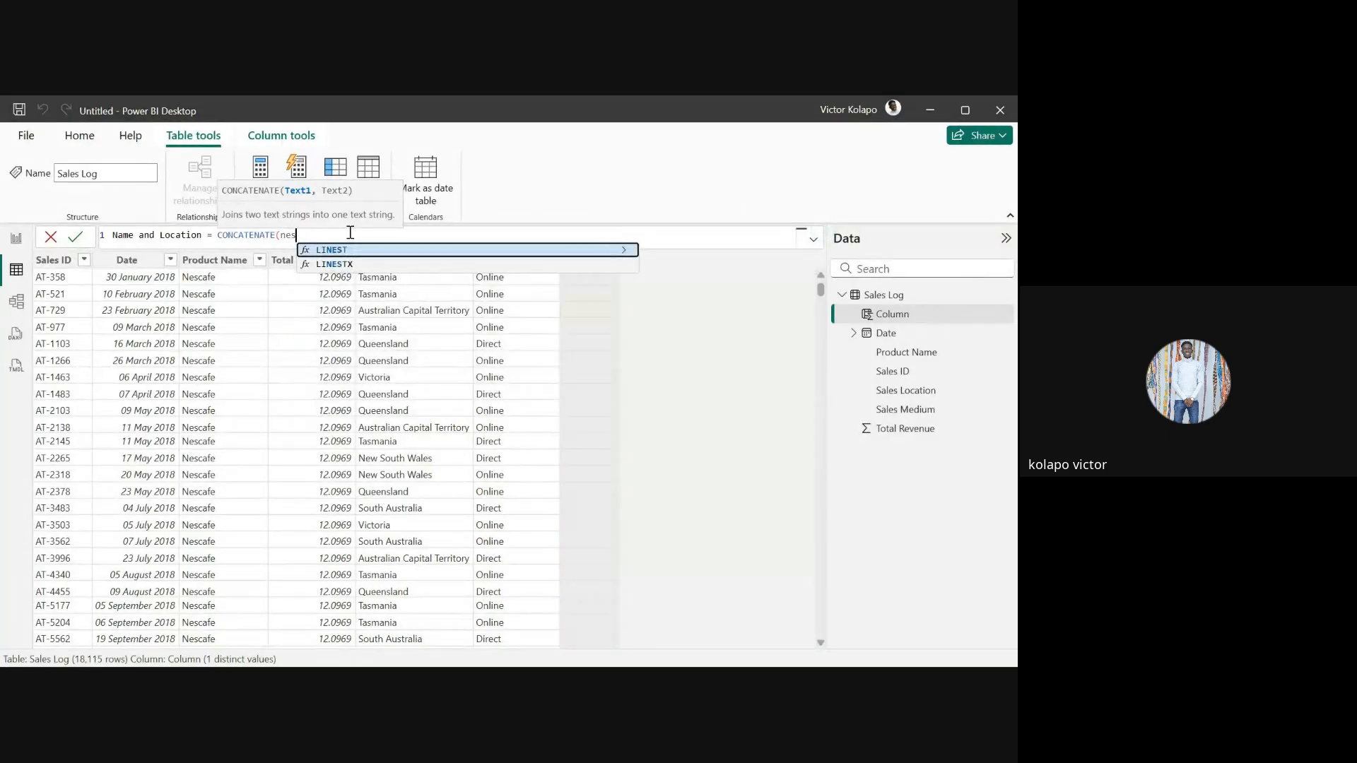
{"action": "key", "text": "BackSpace"}
{"action": "key", "text": "BackSpace"}
{"action": "key", "text": "BackSpace"}
{"action": "type", "text": "pro"}
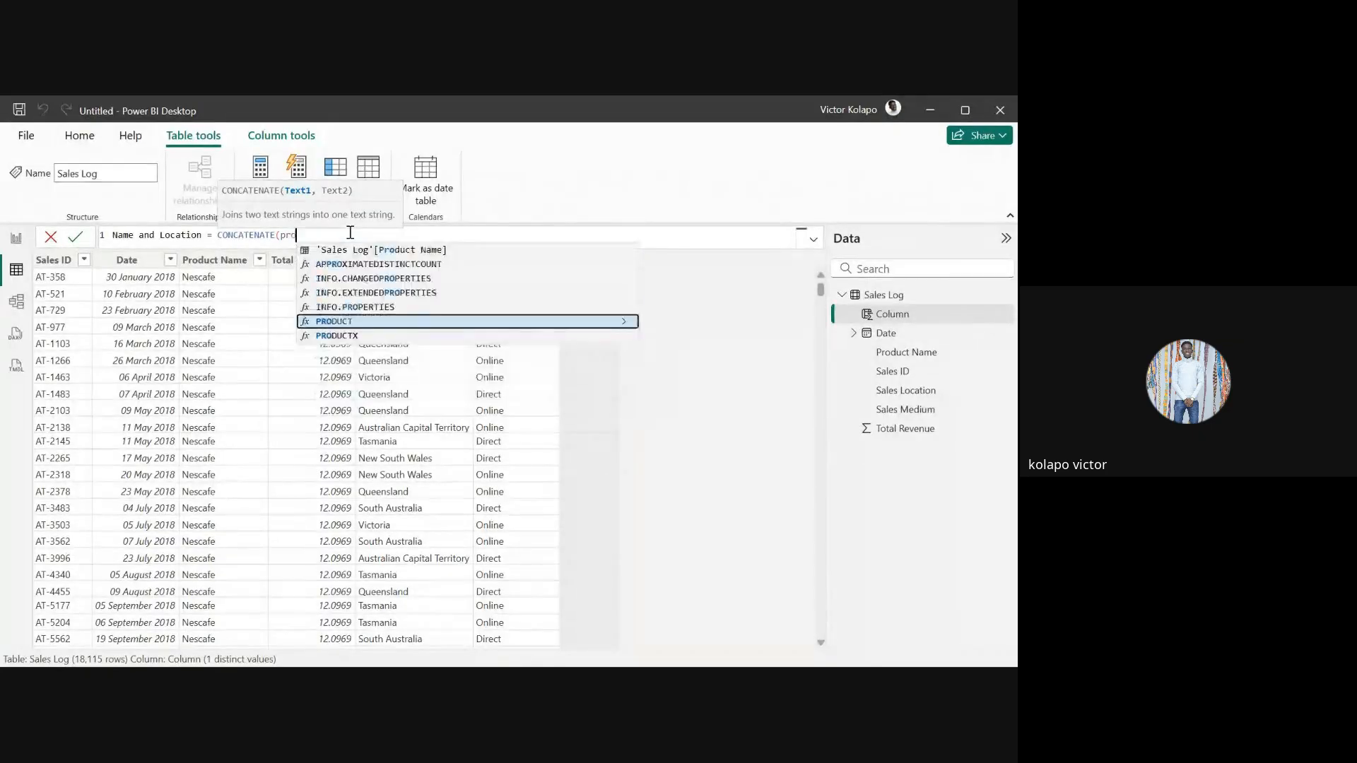
{"action": "type", "text": "d"}
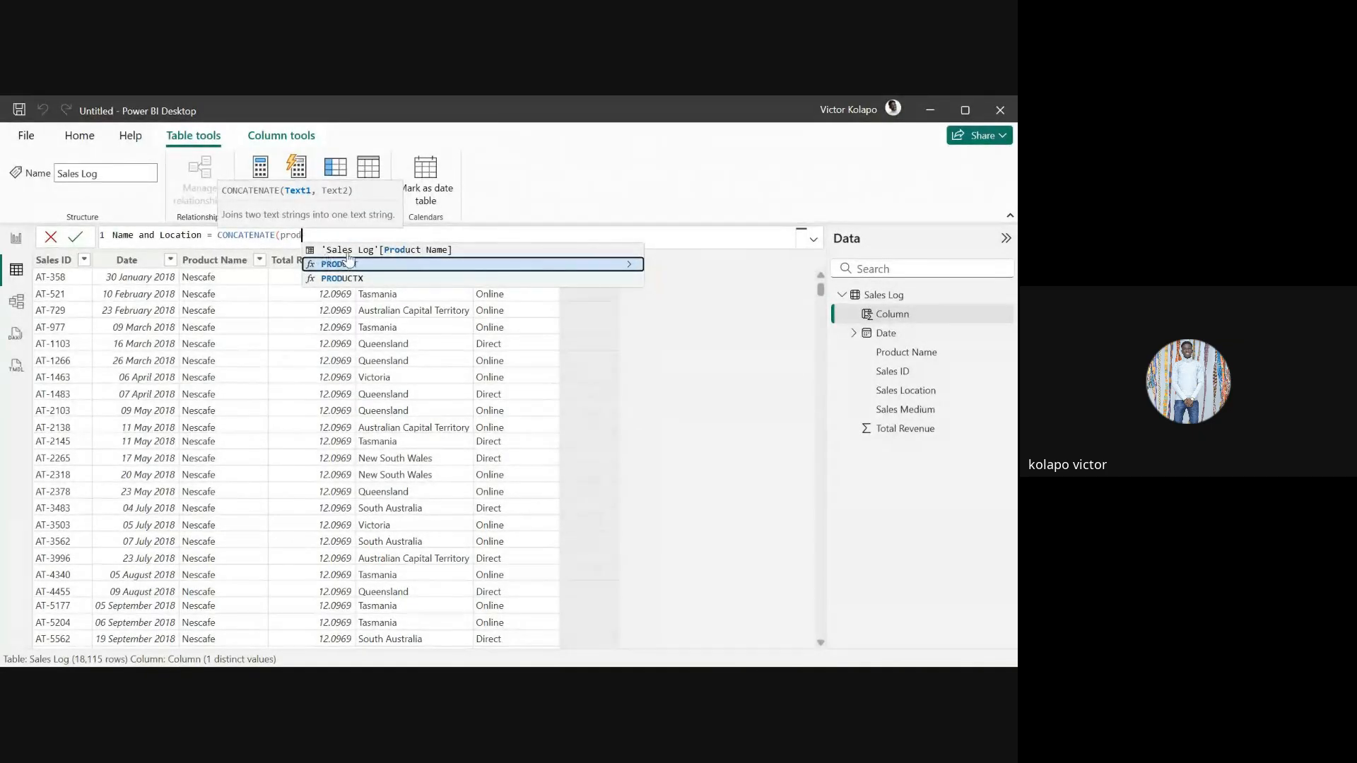
{"action": "left_click", "coordinate": [348, 251]}
{"action": "type", "text": ","}
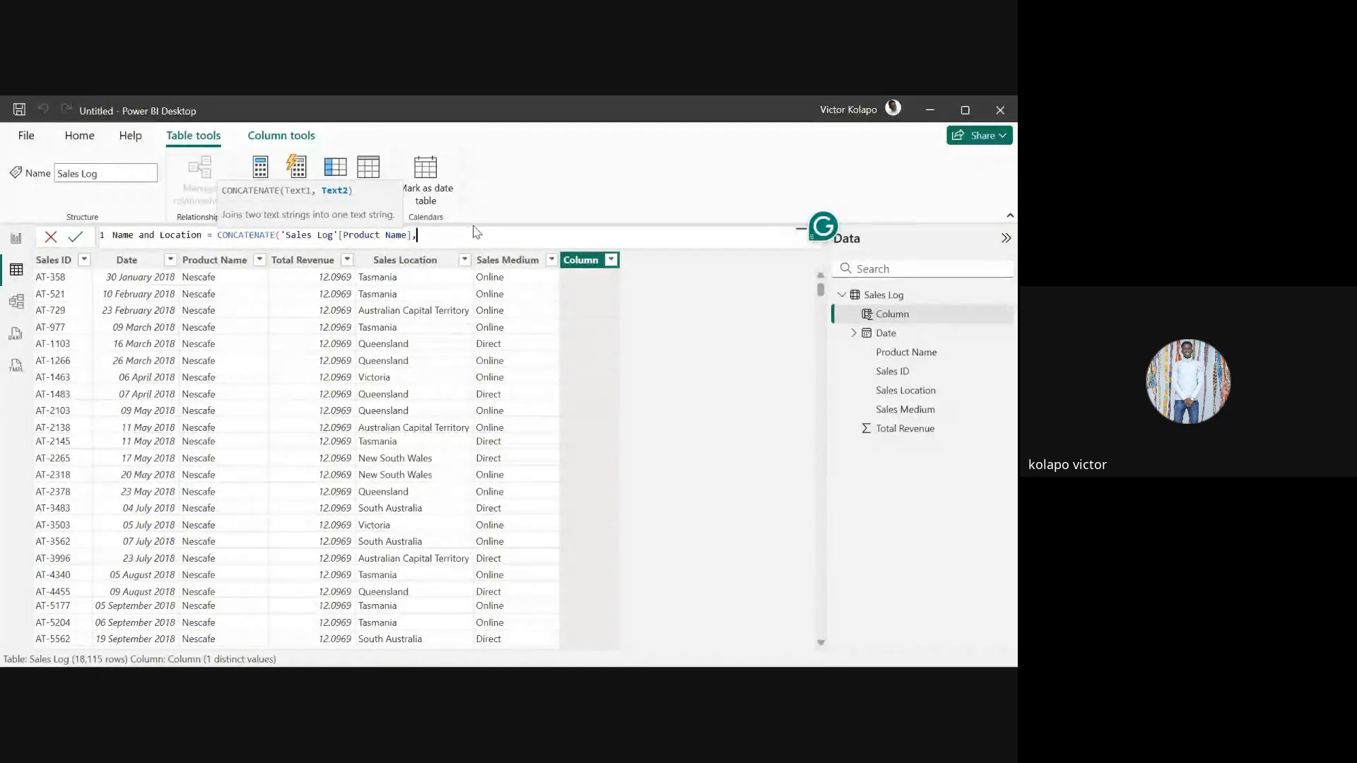
Add a double-quoted space and 'Sales Log'[Sales Medium] as further CONCATENATE arguments and close the formula's parenthesis
{"action": "type", "text": "\""}
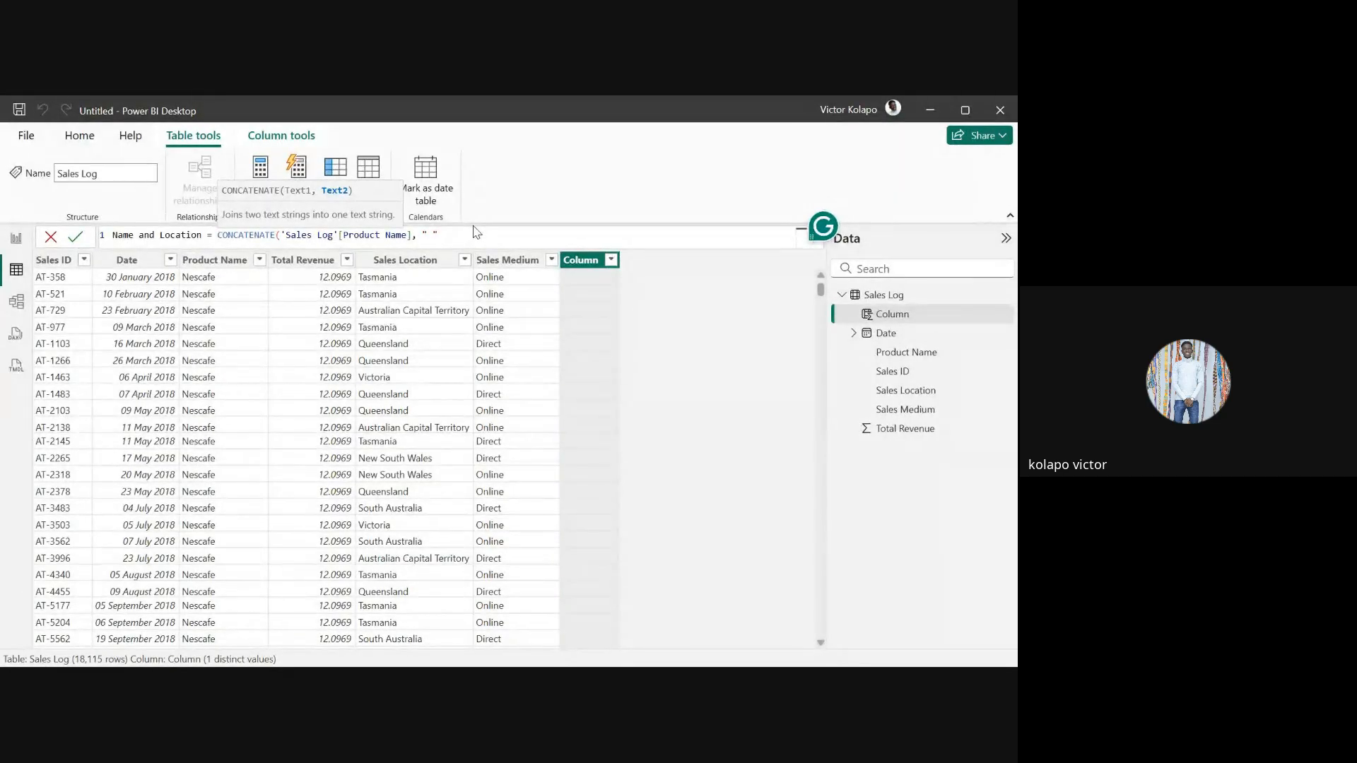
{"action": "type", "text": "\" ,"}
{"action": "type", "text": "Sa"}
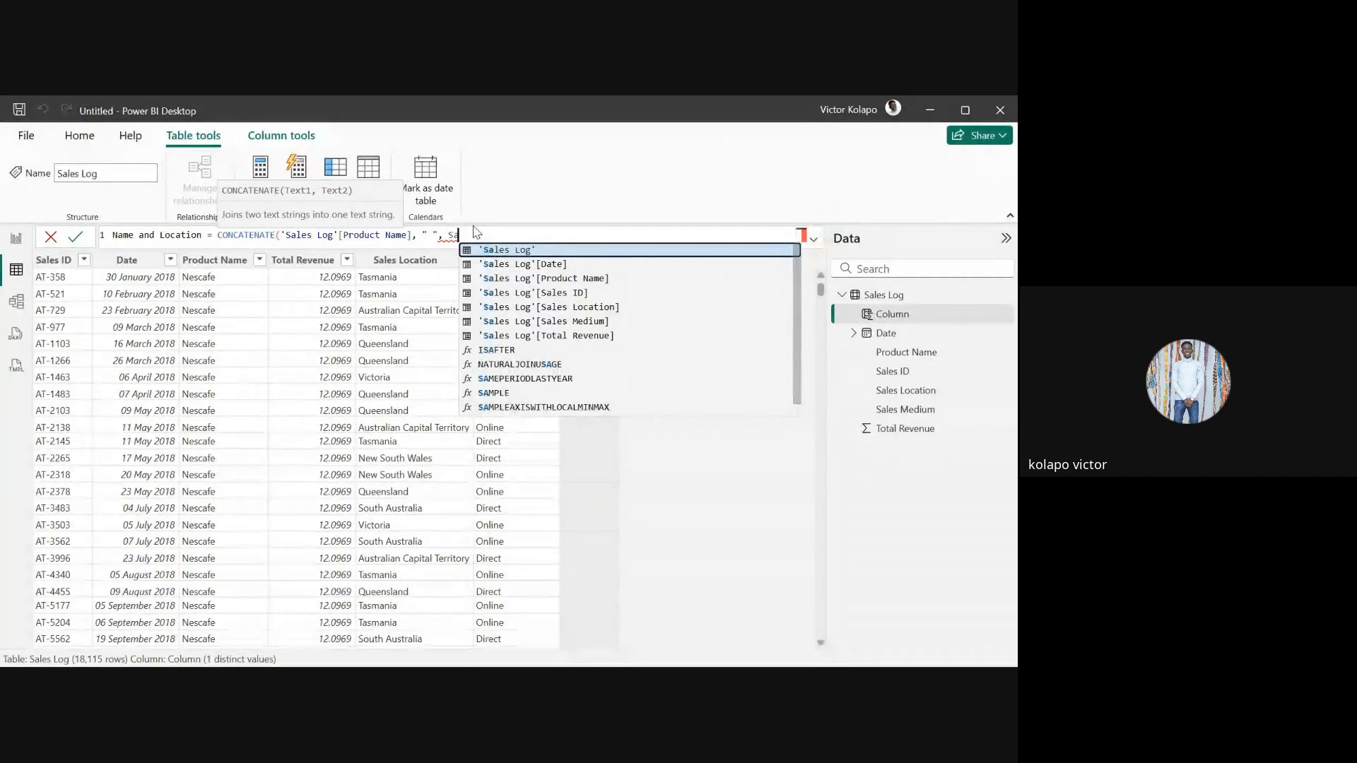
{"action": "left_click", "coordinate": [571, 322]}
{"action": "type", "text": ")"}
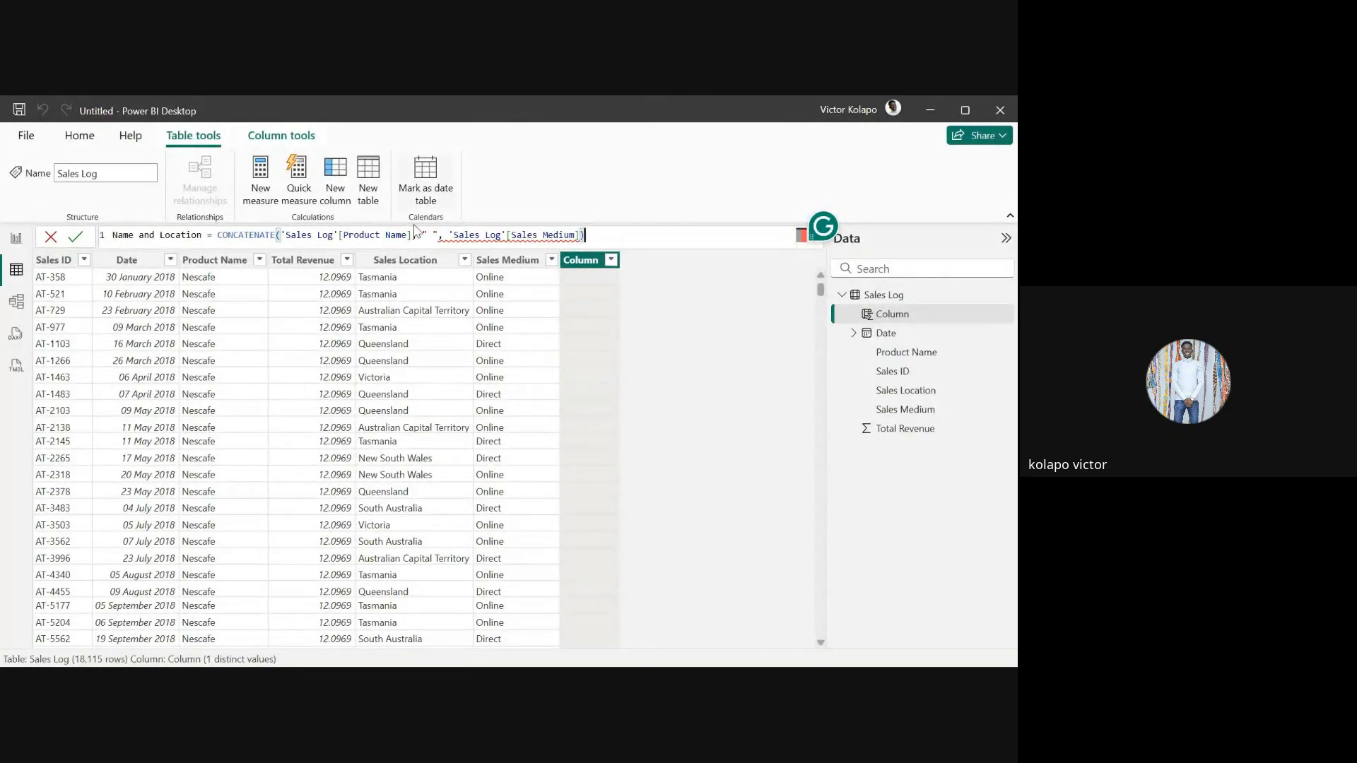
Try a single-quoted space as the separator argument instead of the double-quoted one and commit the column formula
{"action": "left_click", "coordinate": [438, 236]}
{"action": "key", "text": "BackSpace"}
{"action": "key", "text": "BackSpace"}
{"action": "key", "text": "BackSpace"}
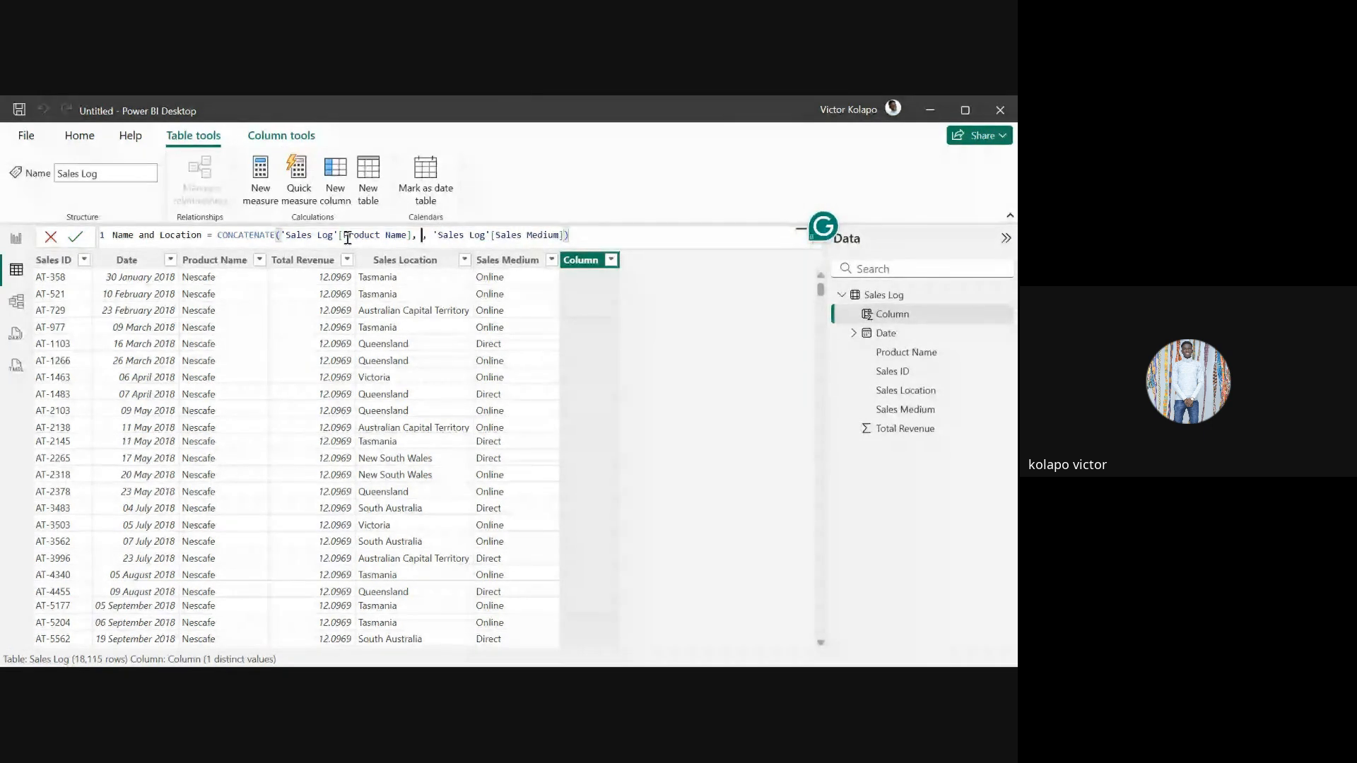
{"action": "type", "text": "' ',"}
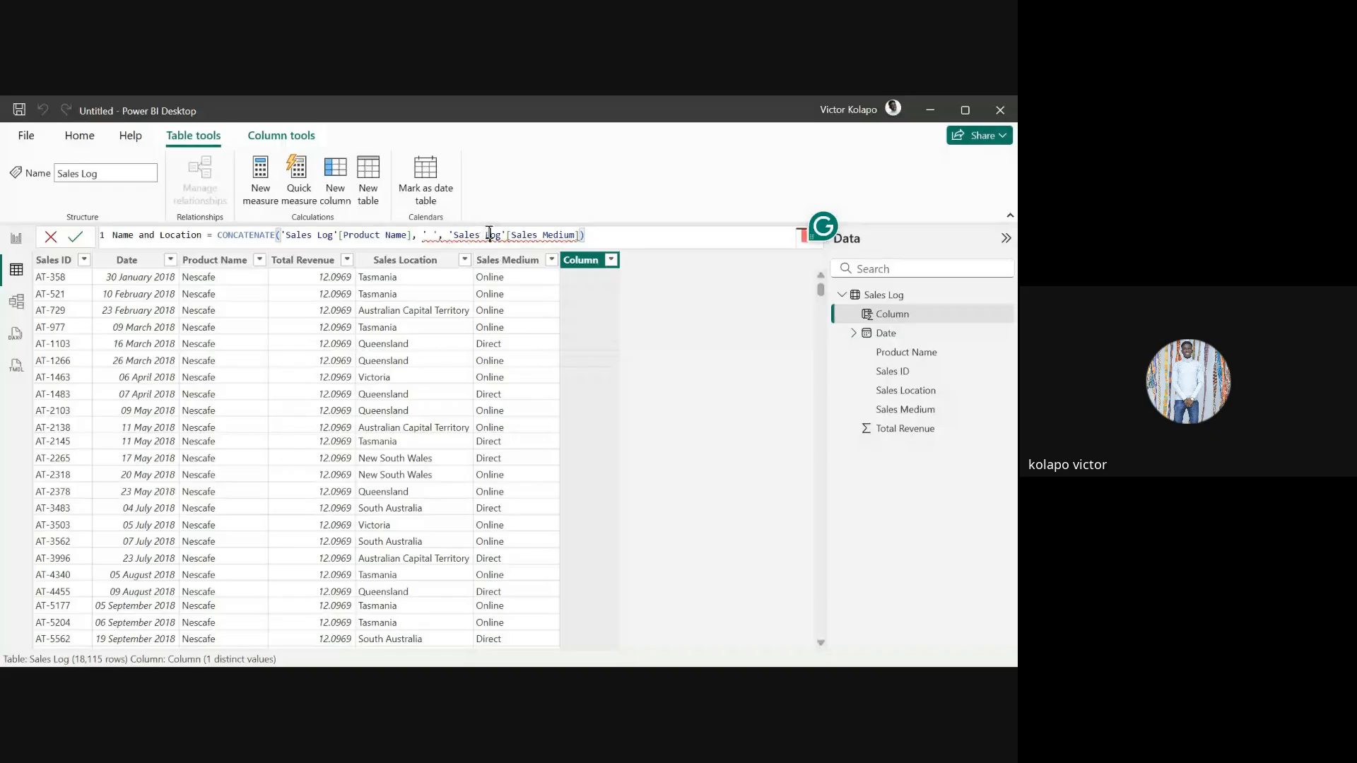
{"action": "left_click", "coordinate": [492, 234]}
{"action": "left_click", "coordinate": [609, 234]}
{"action": "key", "text": "Return"}
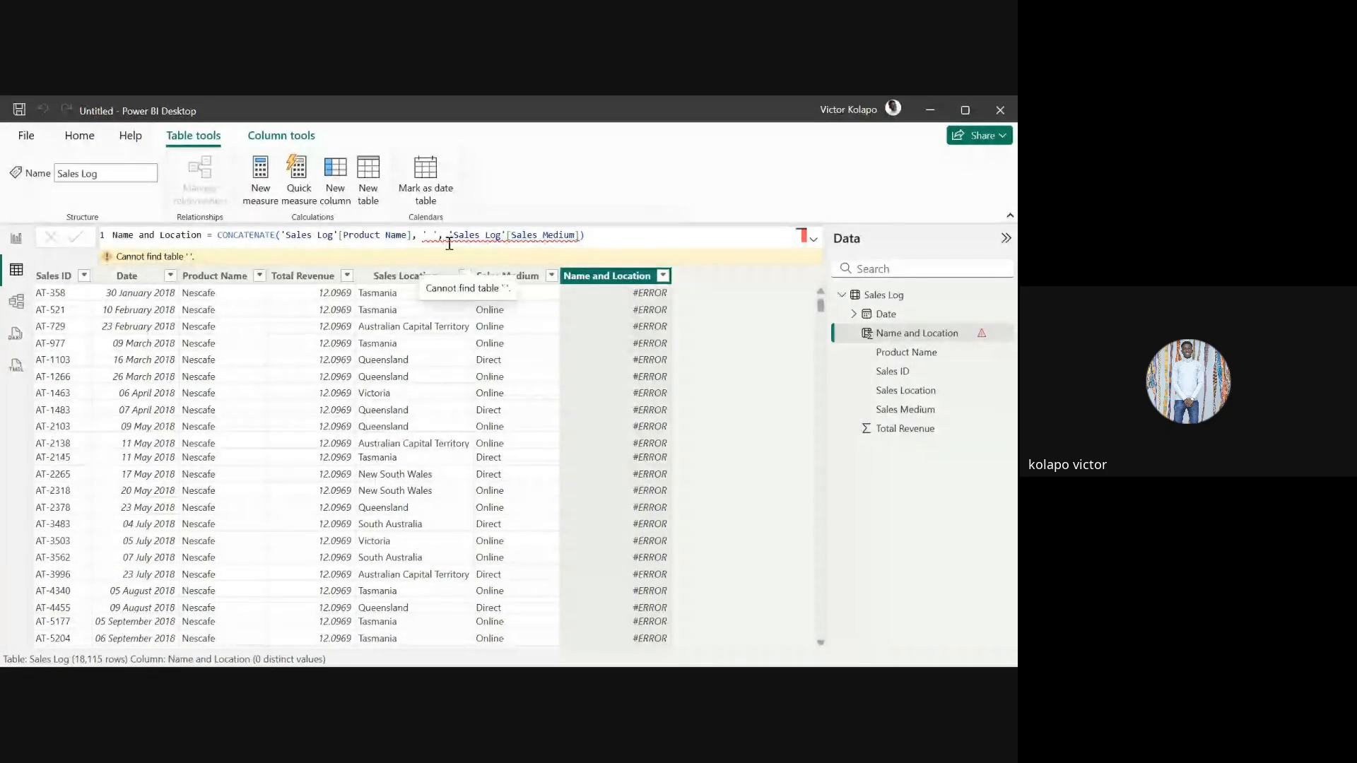
Remove the quoted space argument and commit the column as CONCATENATE('Sales Log'[Product Name], 'Sales Log'[Sales Medium])
{"action": "left_click", "coordinate": [439, 237]}
{"action": "key", "text": "BackSpace"}
{"action": "key", "text": "BackSpace"}
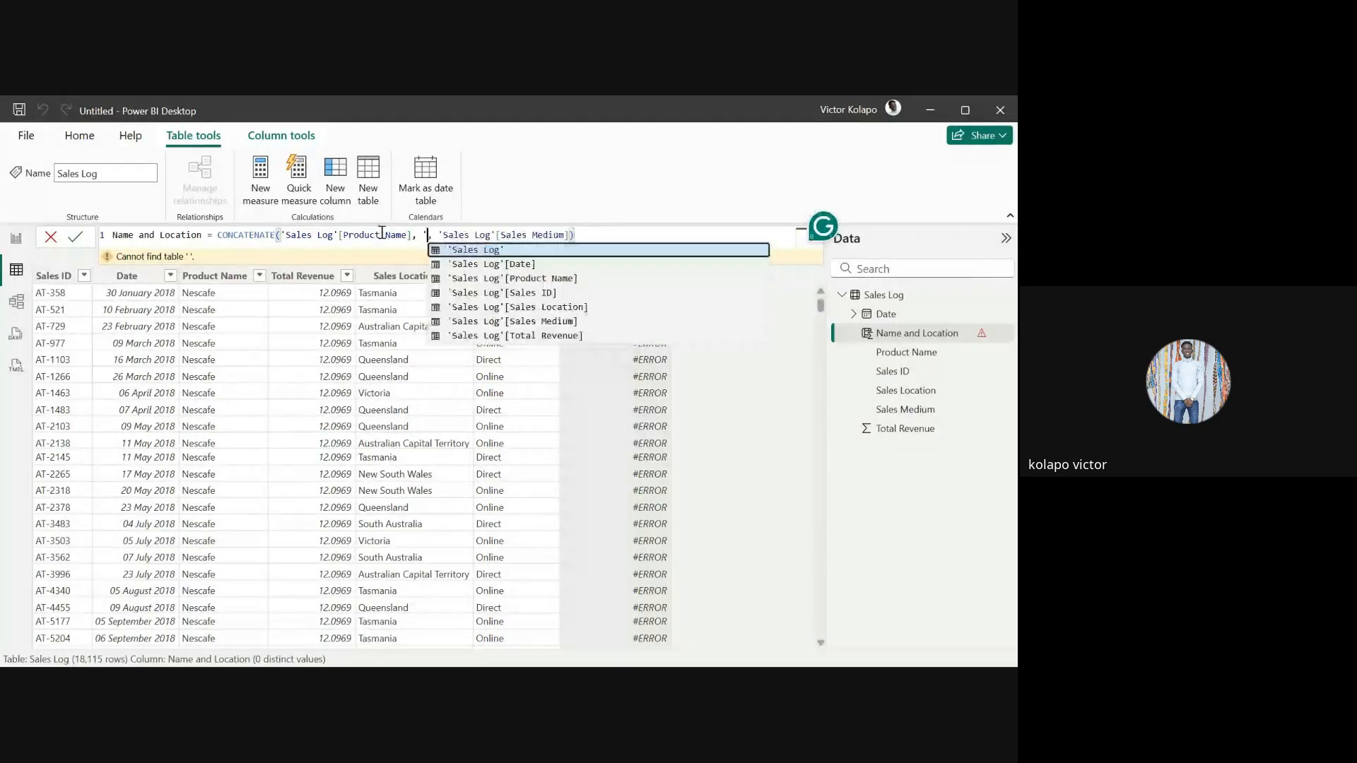
{"action": "key", "text": "BackSpace"}
{"action": "key", "text": "BackSpace"}
{"action": "key", "text": "BackSpace"}
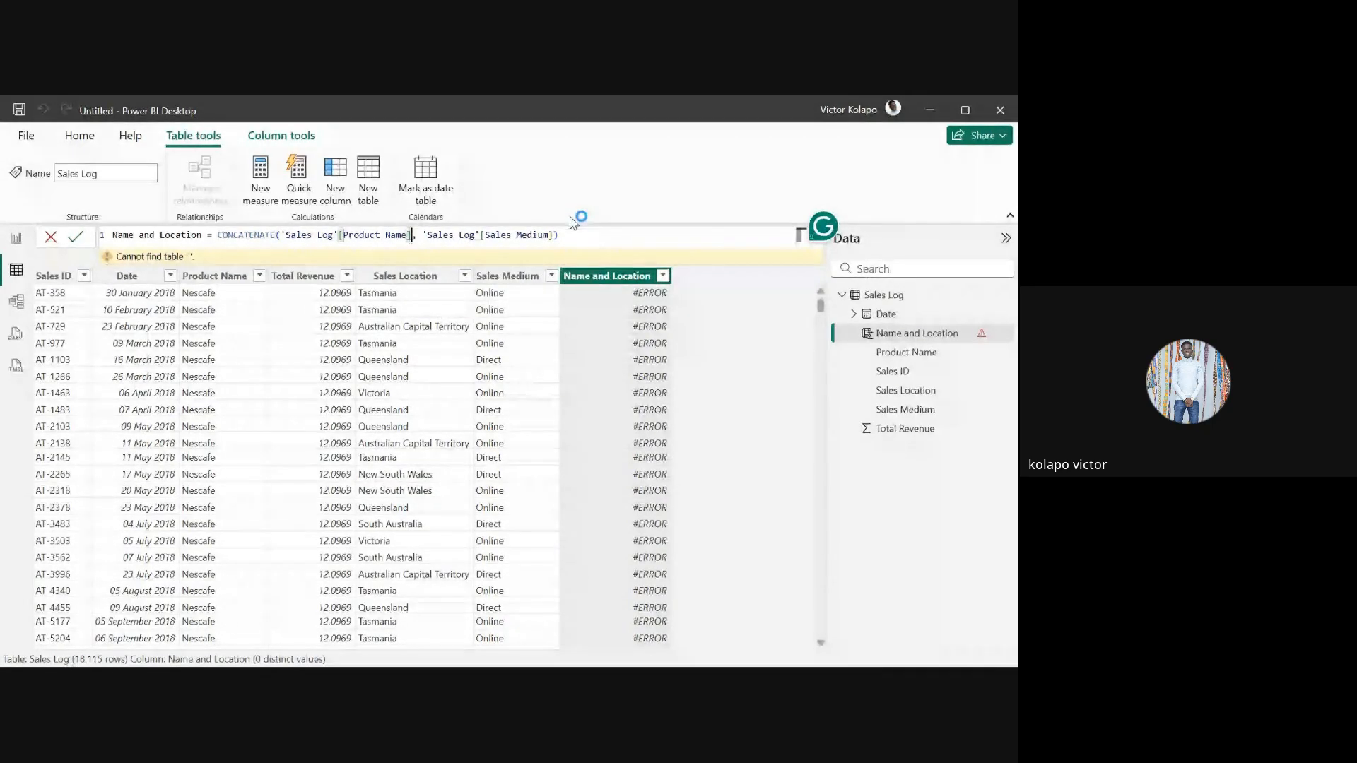
{"action": "key", "text": "Return"}
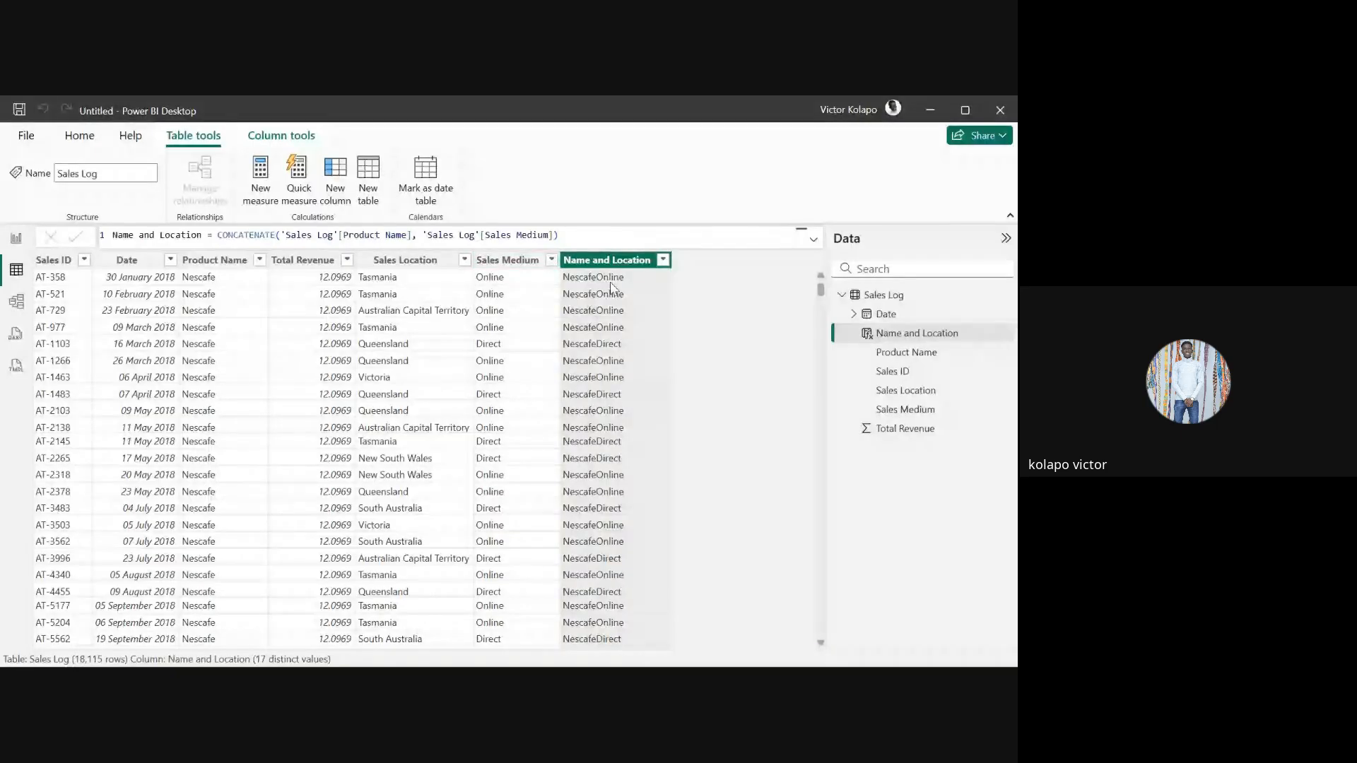
Examine the Product Name, Sales Medium, Name and Location, and Total Revenue columns of the Sales Log table
{"action": "left_click", "coordinate": [224, 262]}
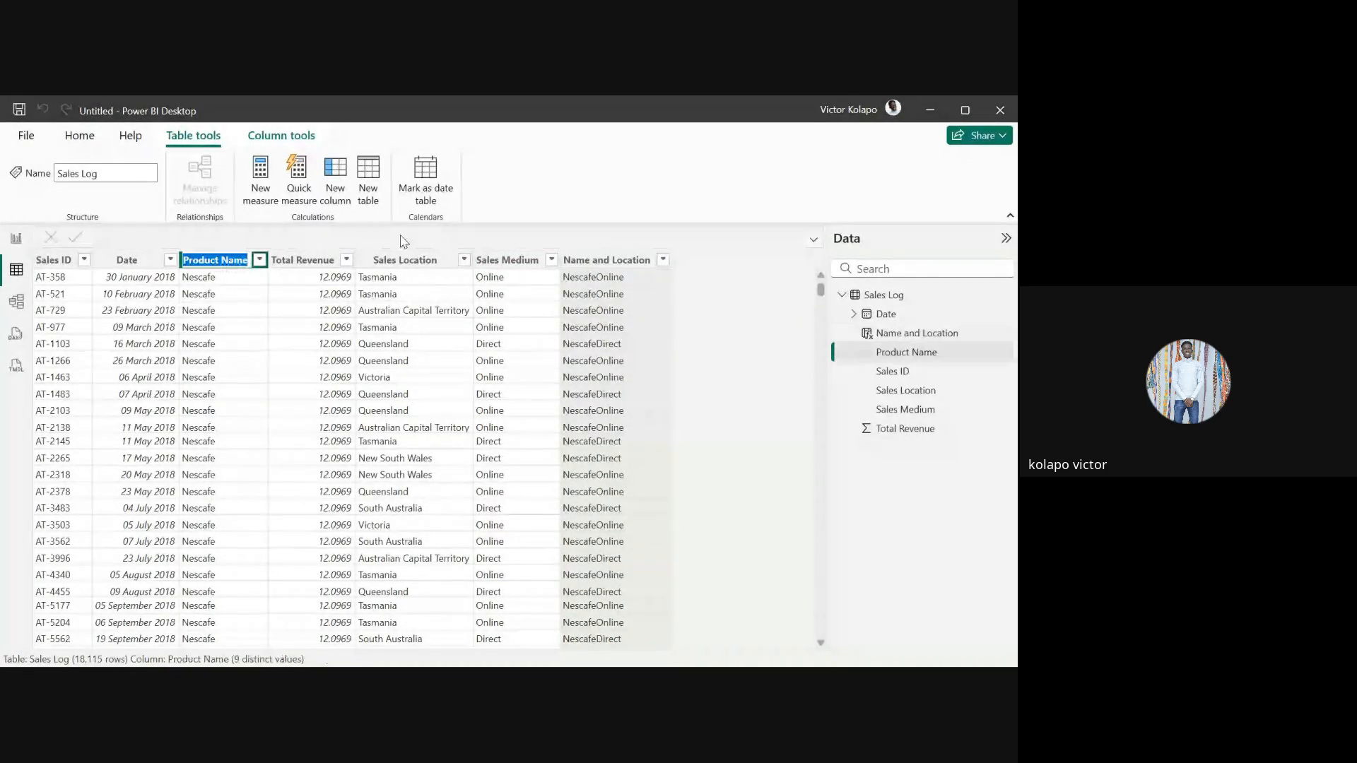
{"action": "left_click", "coordinate": [497, 261]}
{"action": "left_click", "coordinate": [603, 260]}
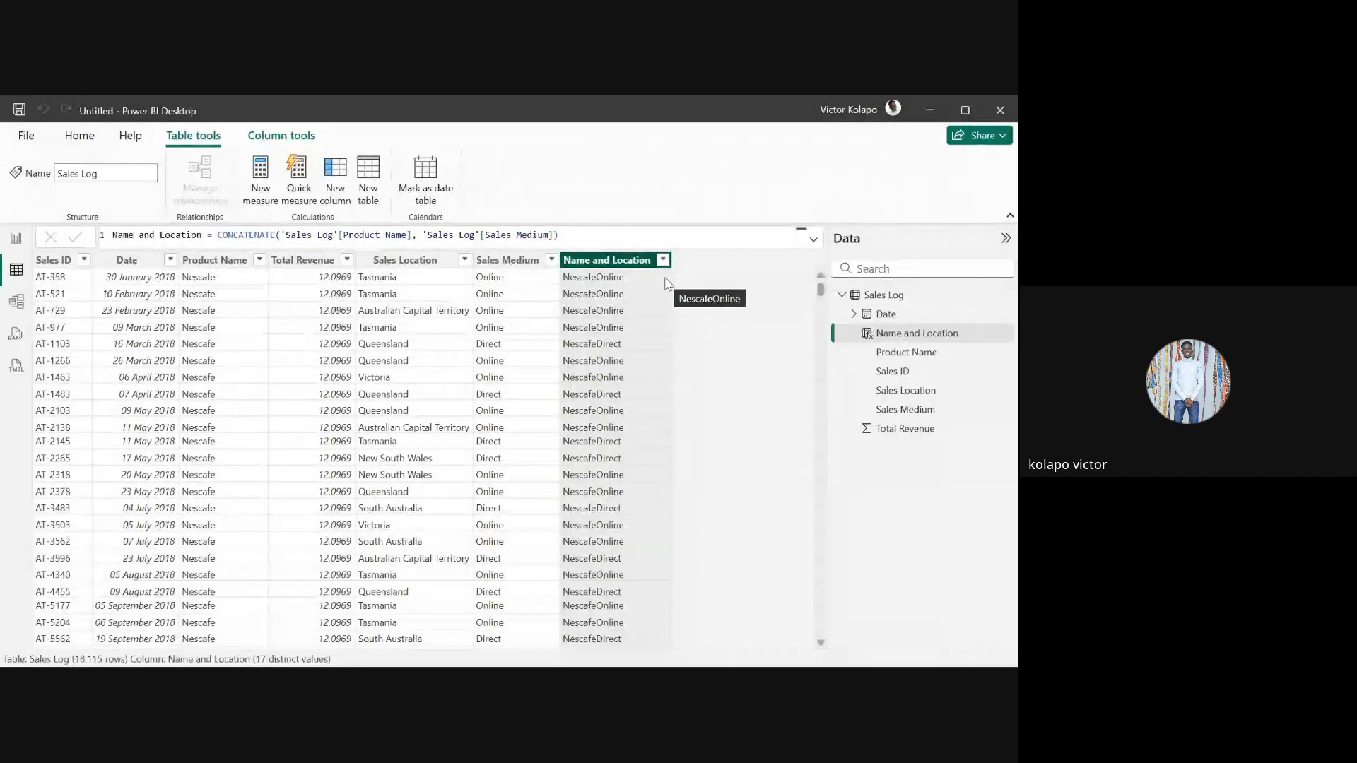
{"action": "left_click", "coordinate": [16, 239]}
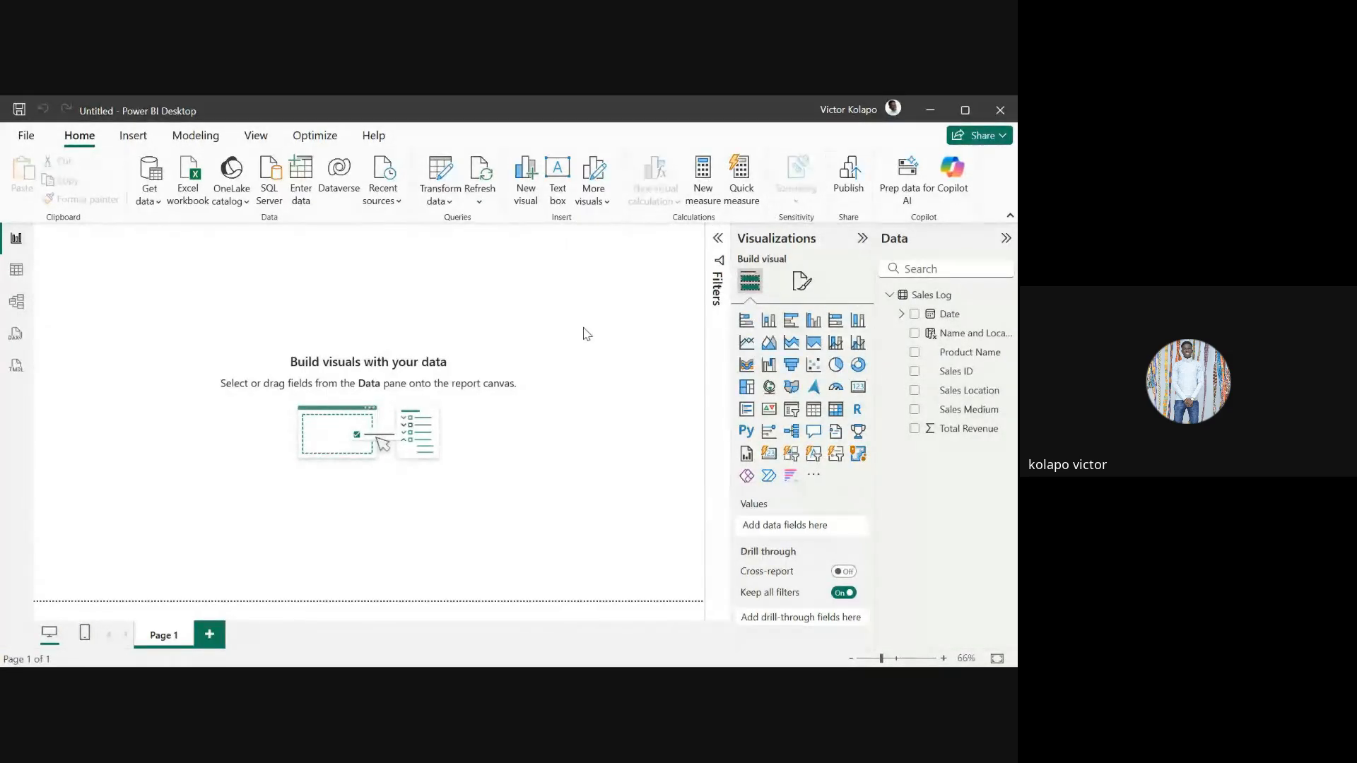
{"action": "left_click", "coordinate": [22, 278]}
{"action": "left_click", "coordinate": [299, 262]}
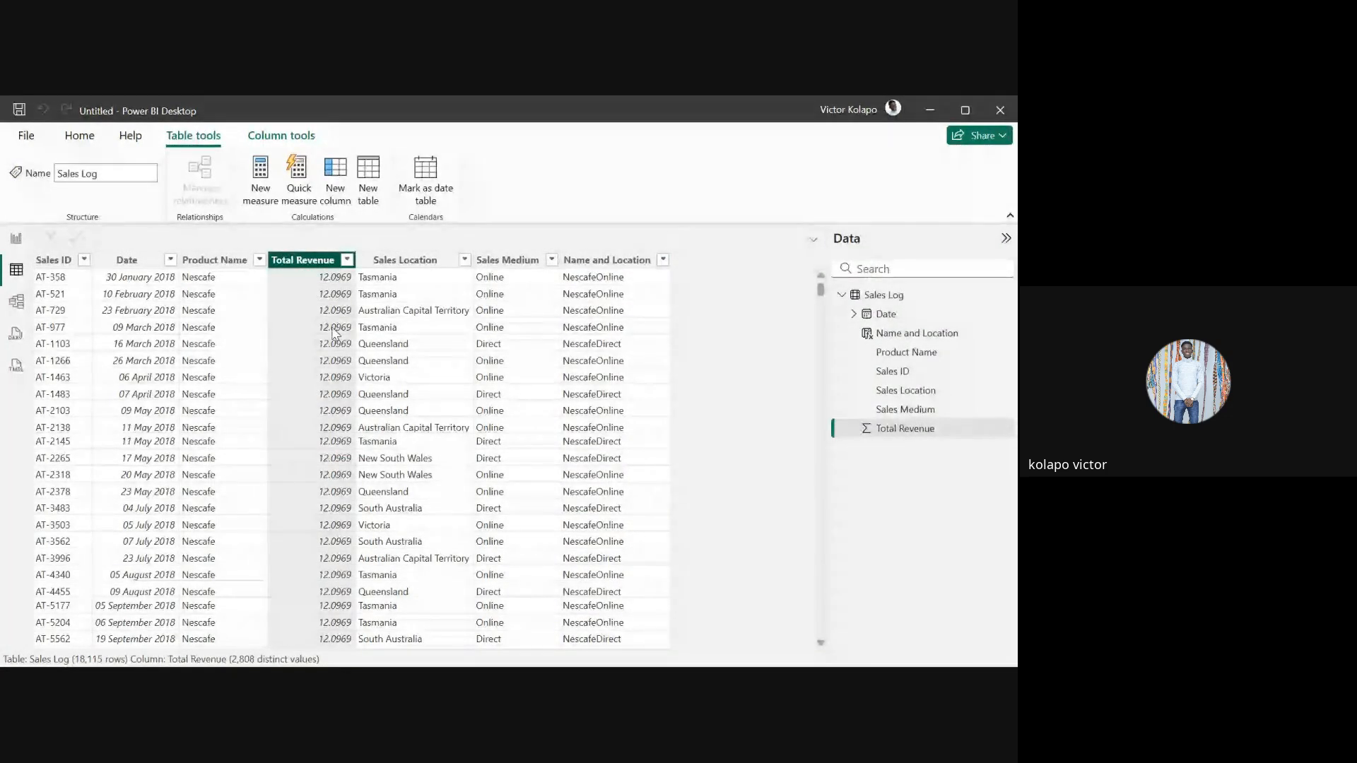
Create a new measure from the report view, name it Sum of Revenue and begin its formula with the SUM function
{"action": "left_click", "coordinate": [16, 239]}
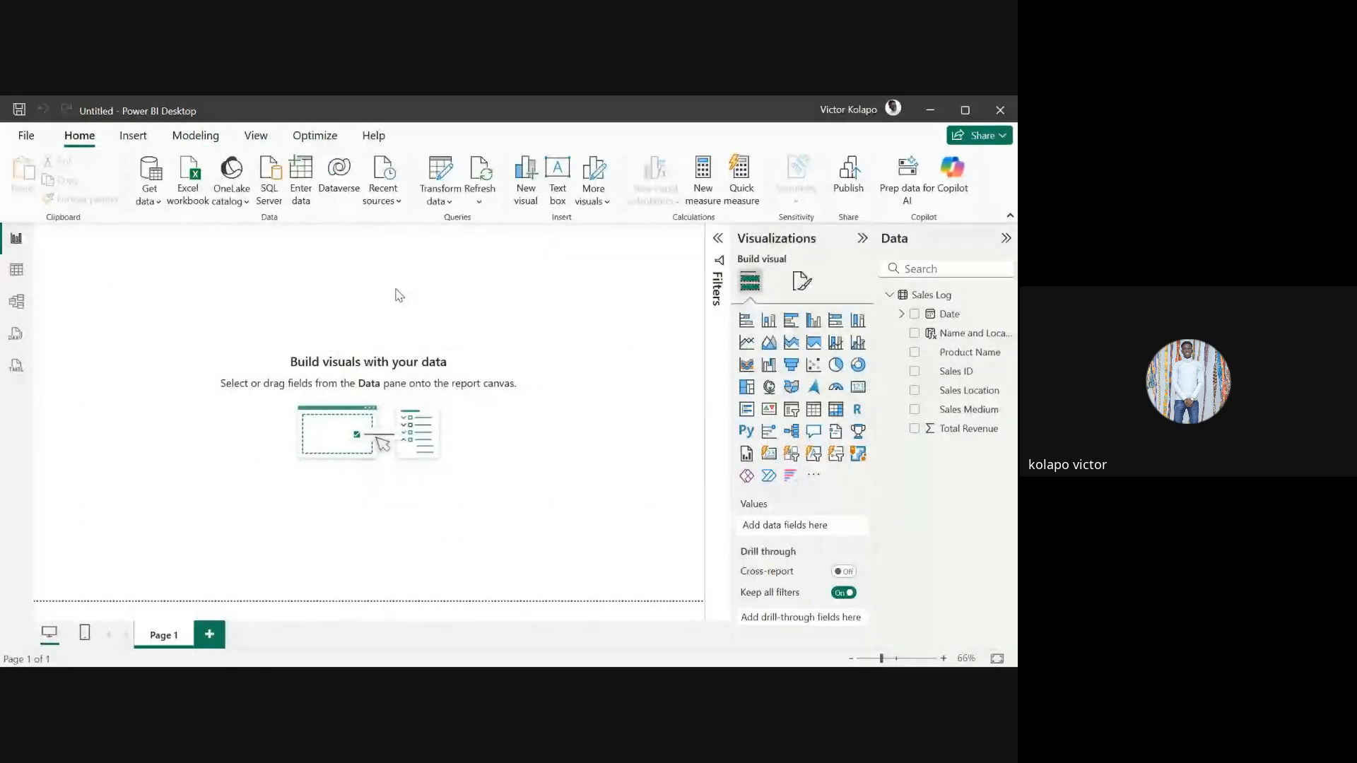
{"action": "left_click", "coordinate": [709, 186]}
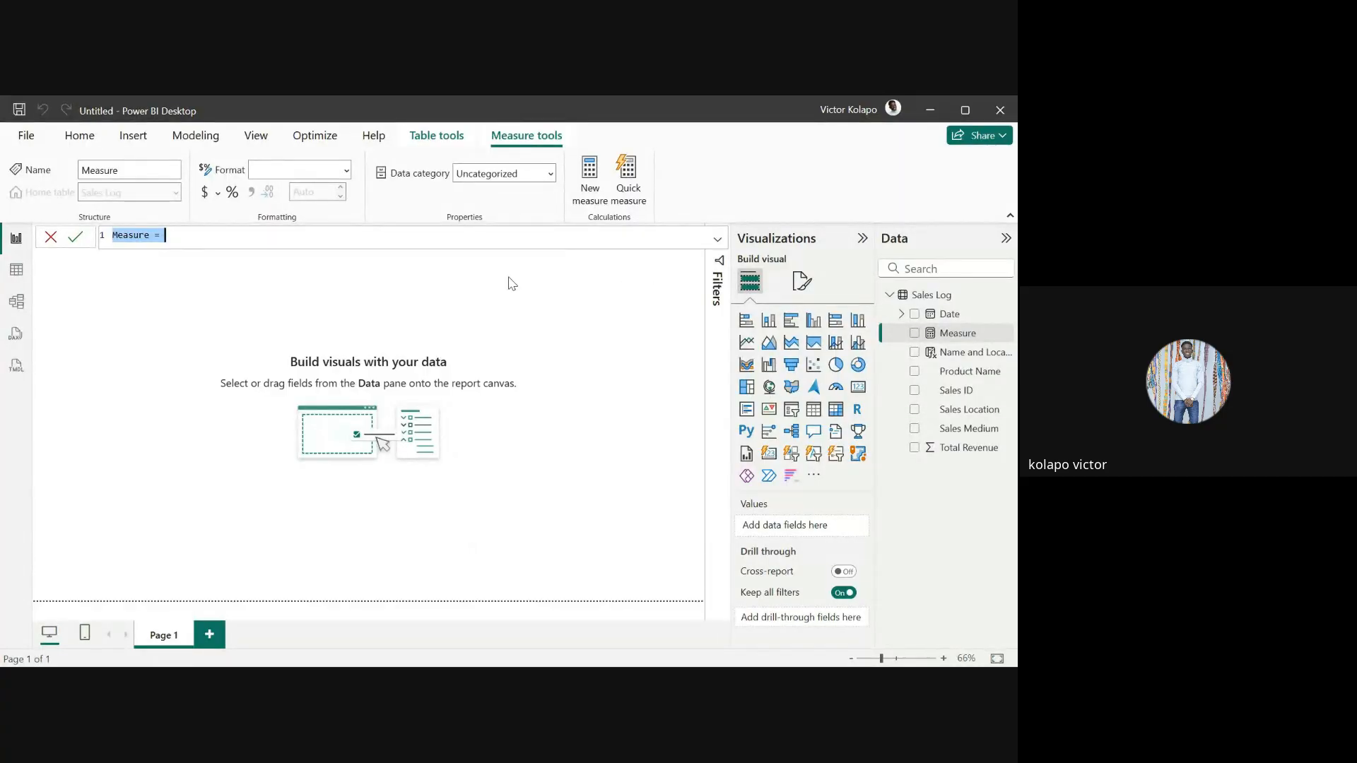
{"action": "type", "text": "Sum of Revenue"}
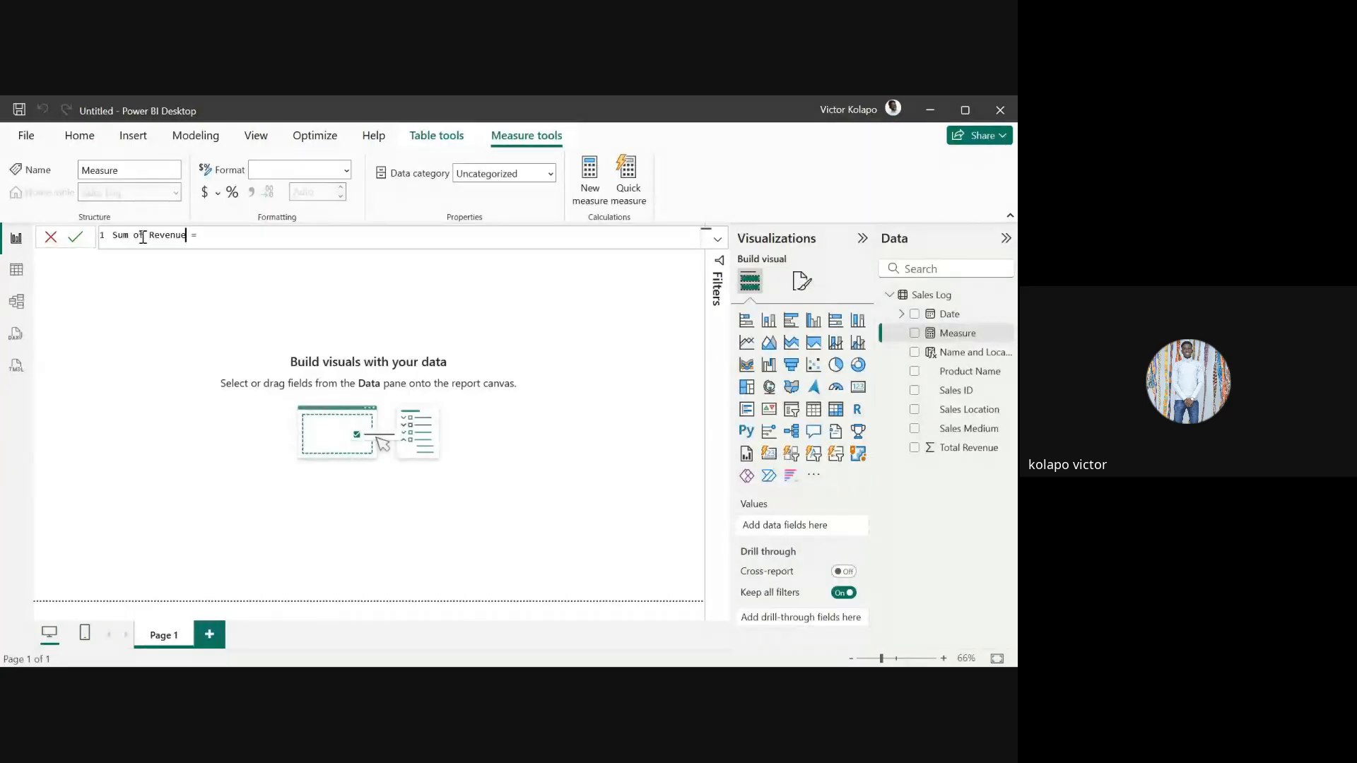
{"action": "left_click", "coordinate": [221, 232]}
{"action": "type", "text": "sum"}
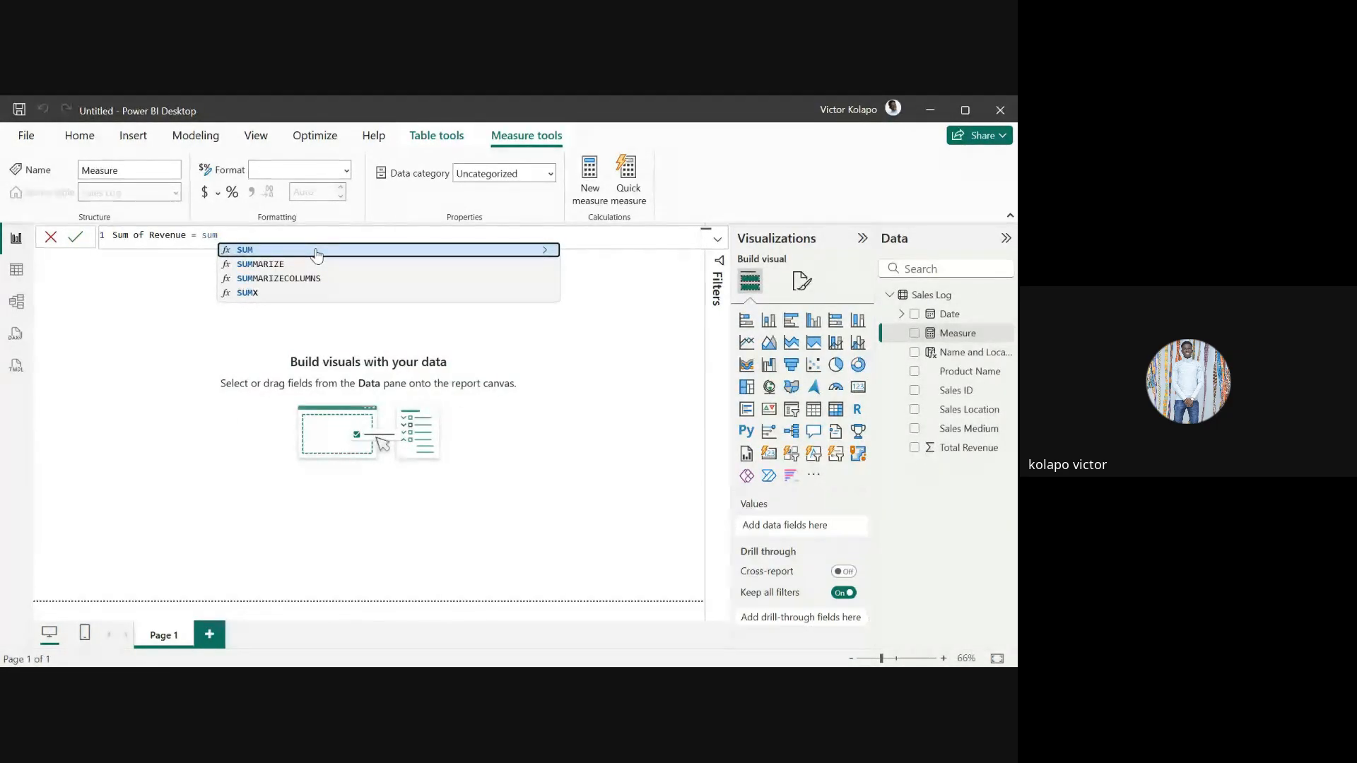
{"action": "type", "text": "("}
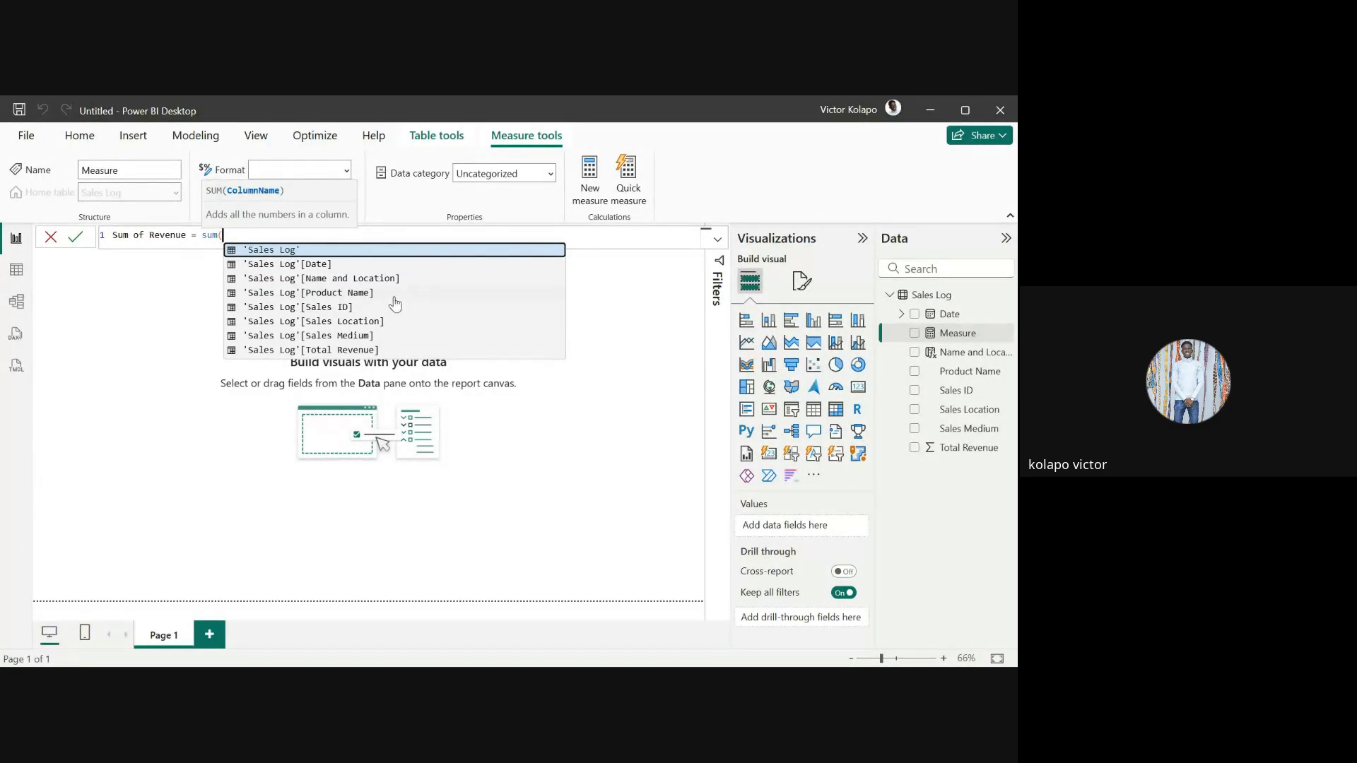
Complete the Sum of Revenue measure with 'Sales Log'[Total Revenue] as the SUM argument and commit it
{"action": "left_click", "coordinate": [329, 161]}
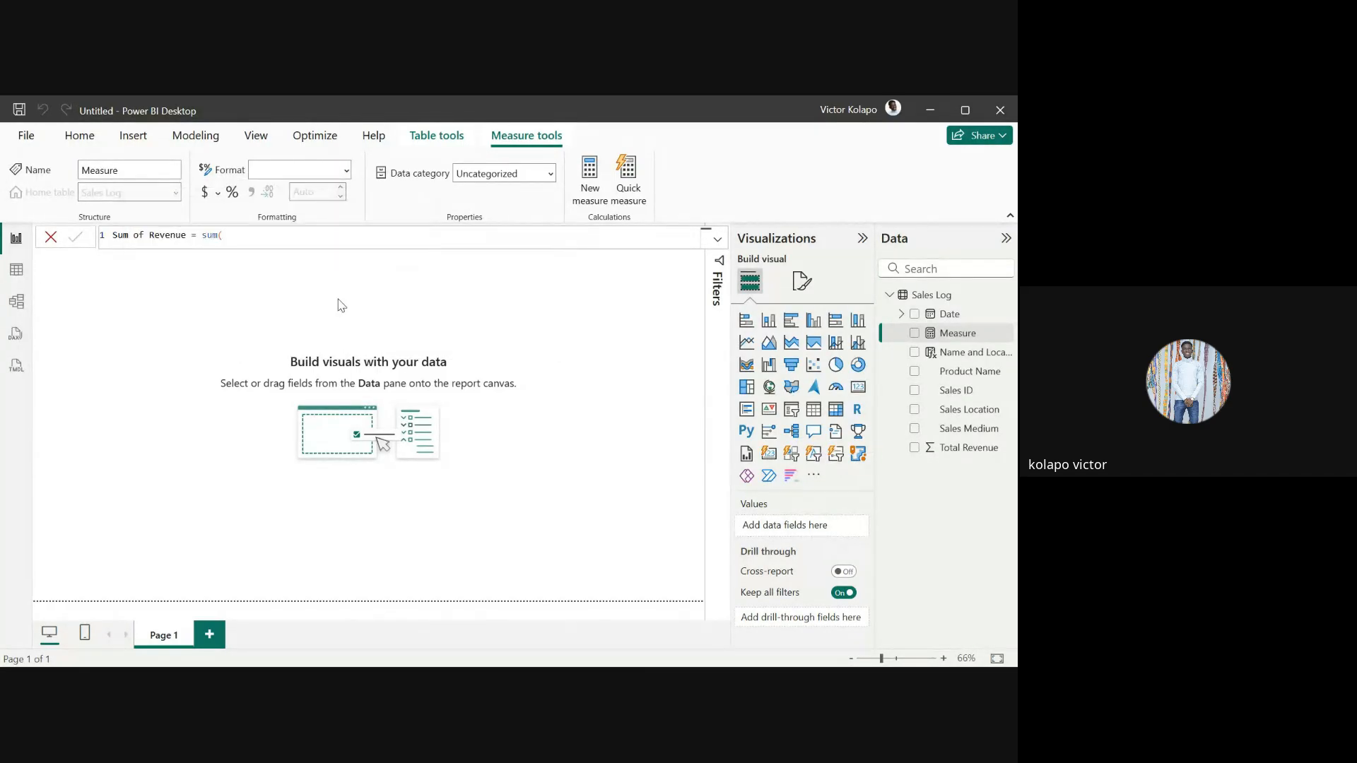
{"action": "left_click", "coordinate": [347, 378]}
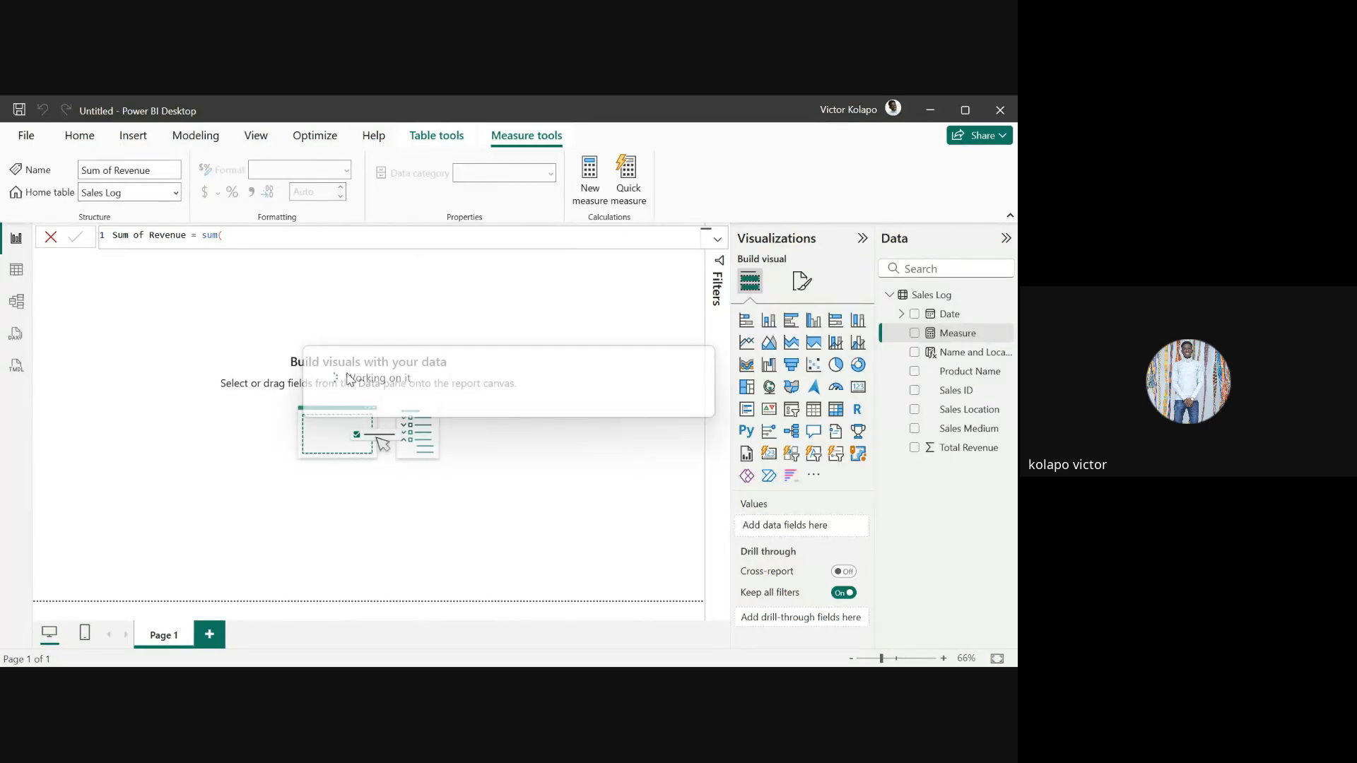
{"action": "left_click", "coordinate": [242, 236]}
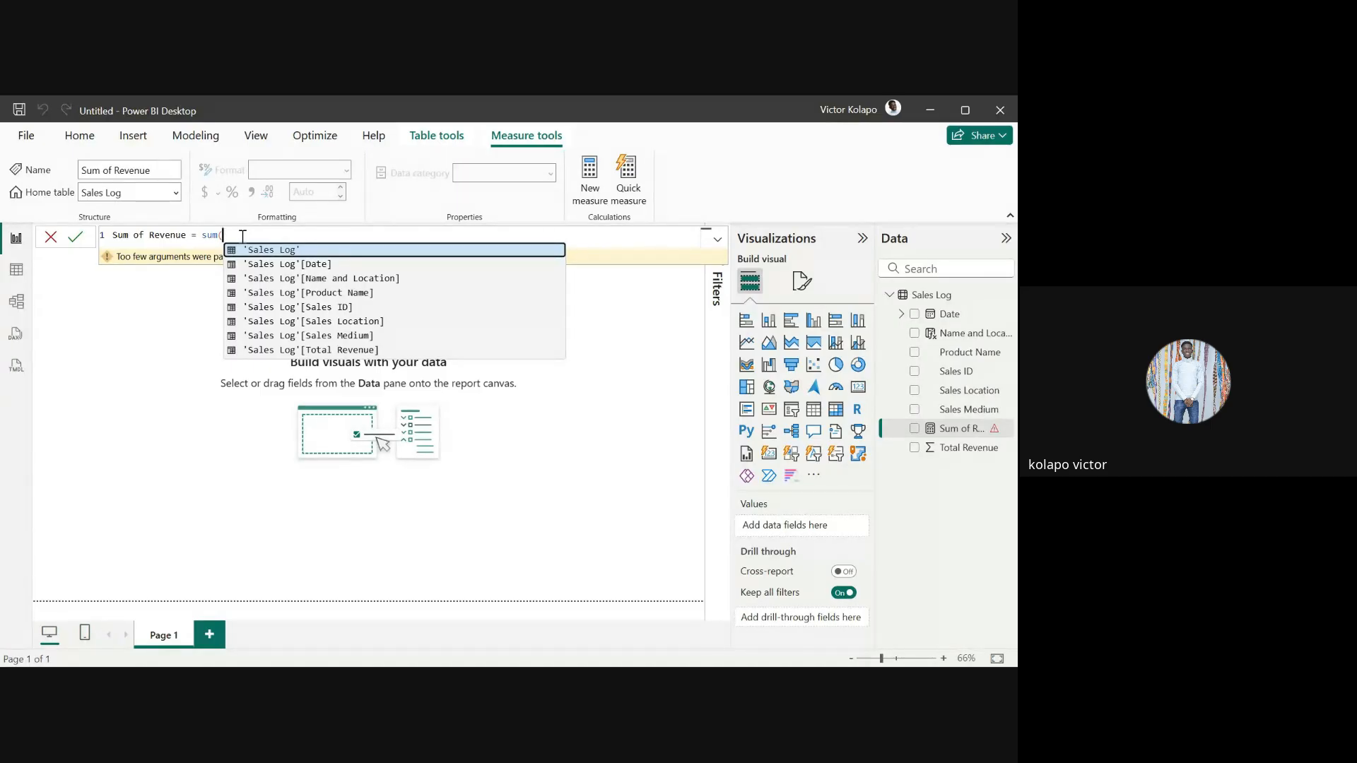
{"action": "left_click", "coordinate": [322, 350]}
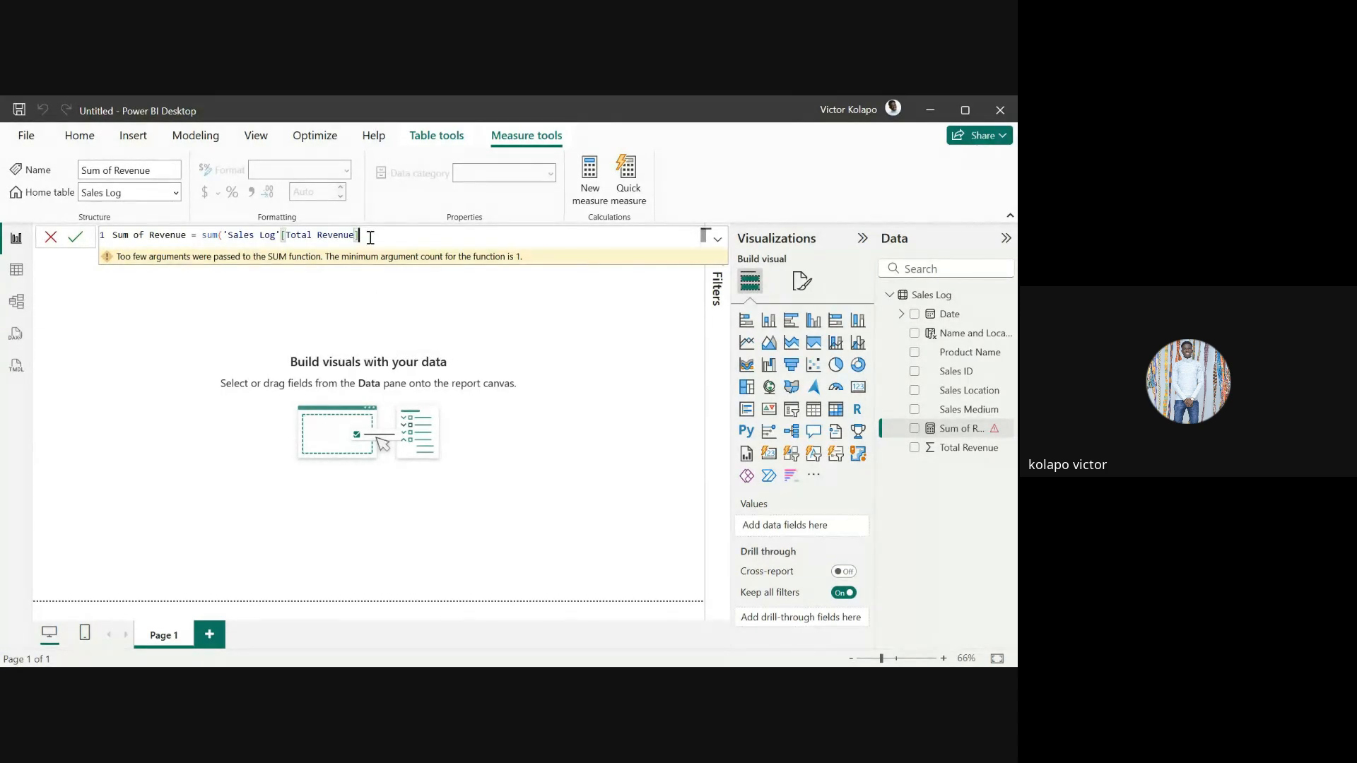
{"action": "type", "text": ")"}
{"action": "key", "text": "Return"}
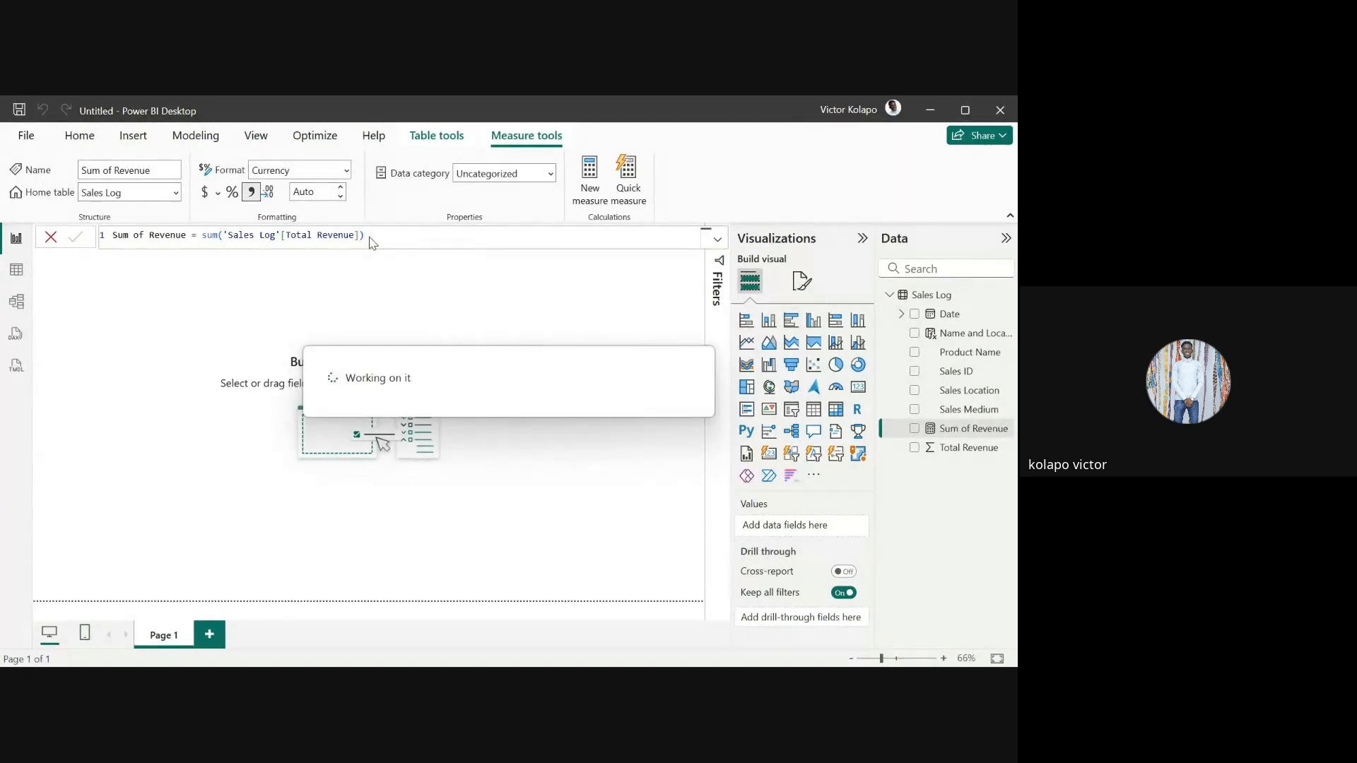
{"action": "left_click", "coordinate": [610, 339]}
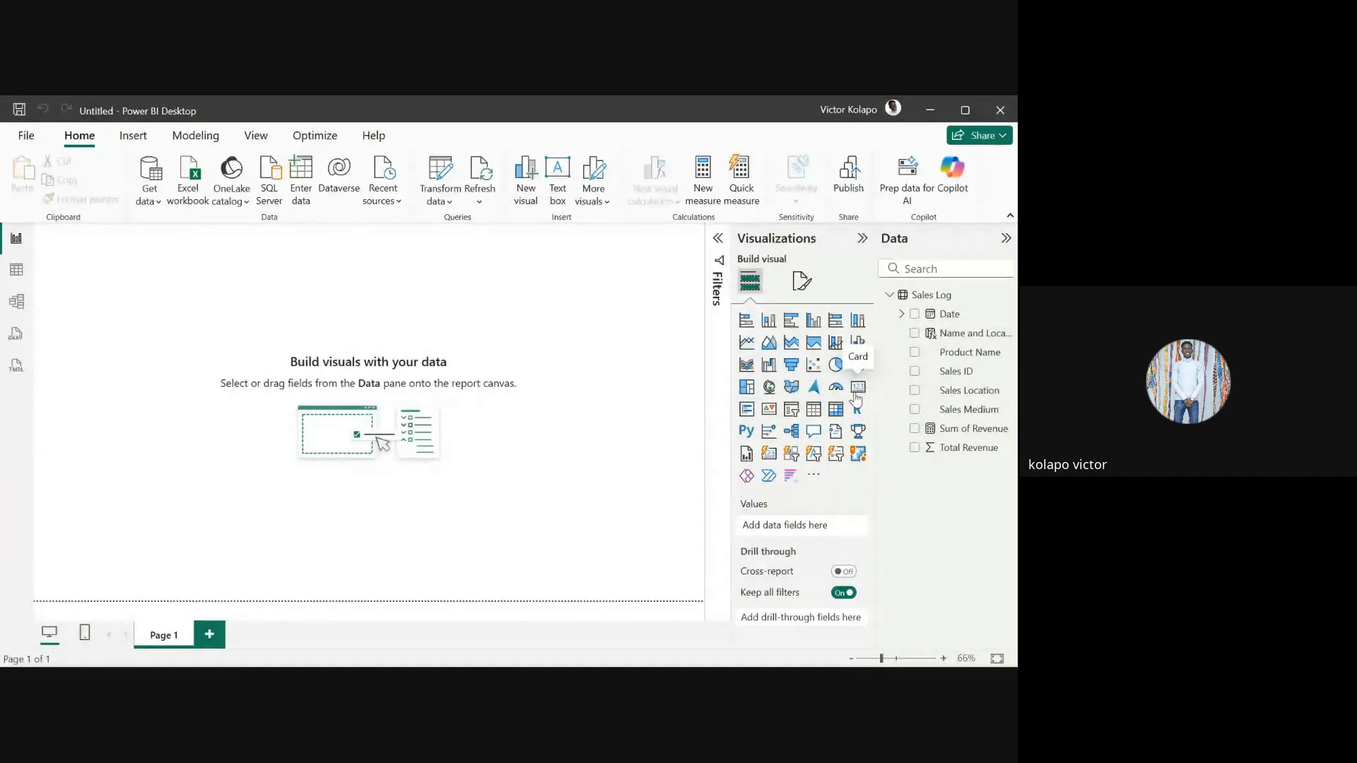
Add a card visual in the upper middle of the report page and populate it with the Sum of Revenue measure
{"action": "left_click", "coordinate": [856, 400]}
{"action": "left_click_drag", "start_coordinate": [114, 263], "coordinate": [306, 315]}
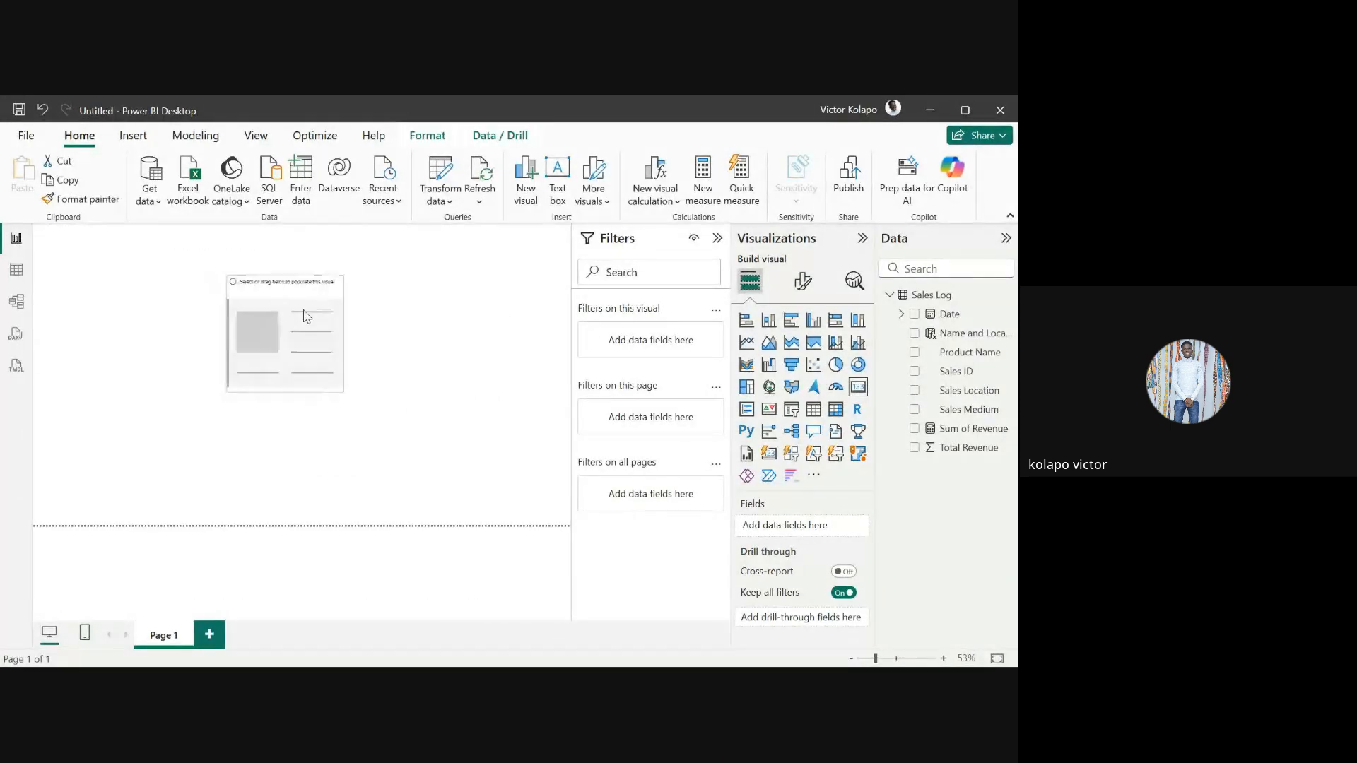
{"action": "left_click_drag", "start_coordinate": [968, 429], "coordinate": [298, 337]}
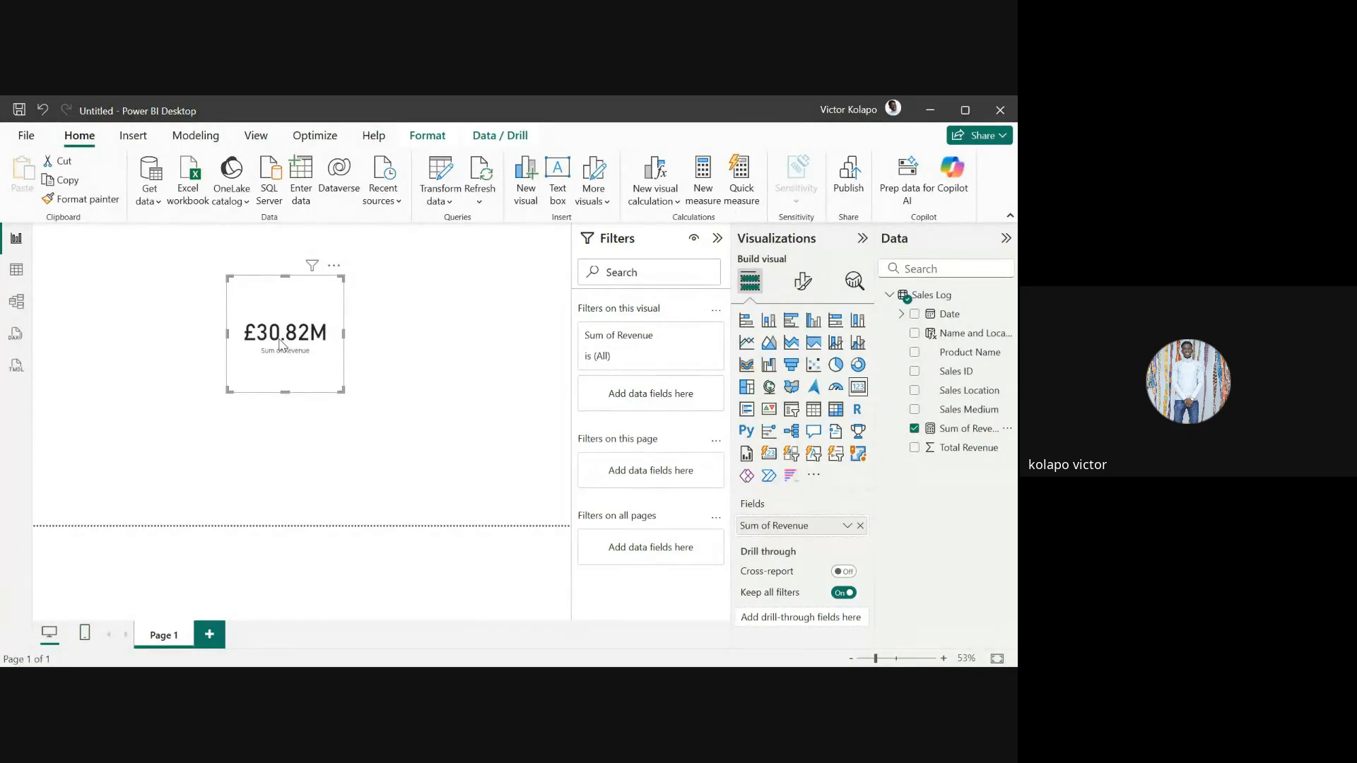
{"action": "left_click", "coordinate": [522, 325]}
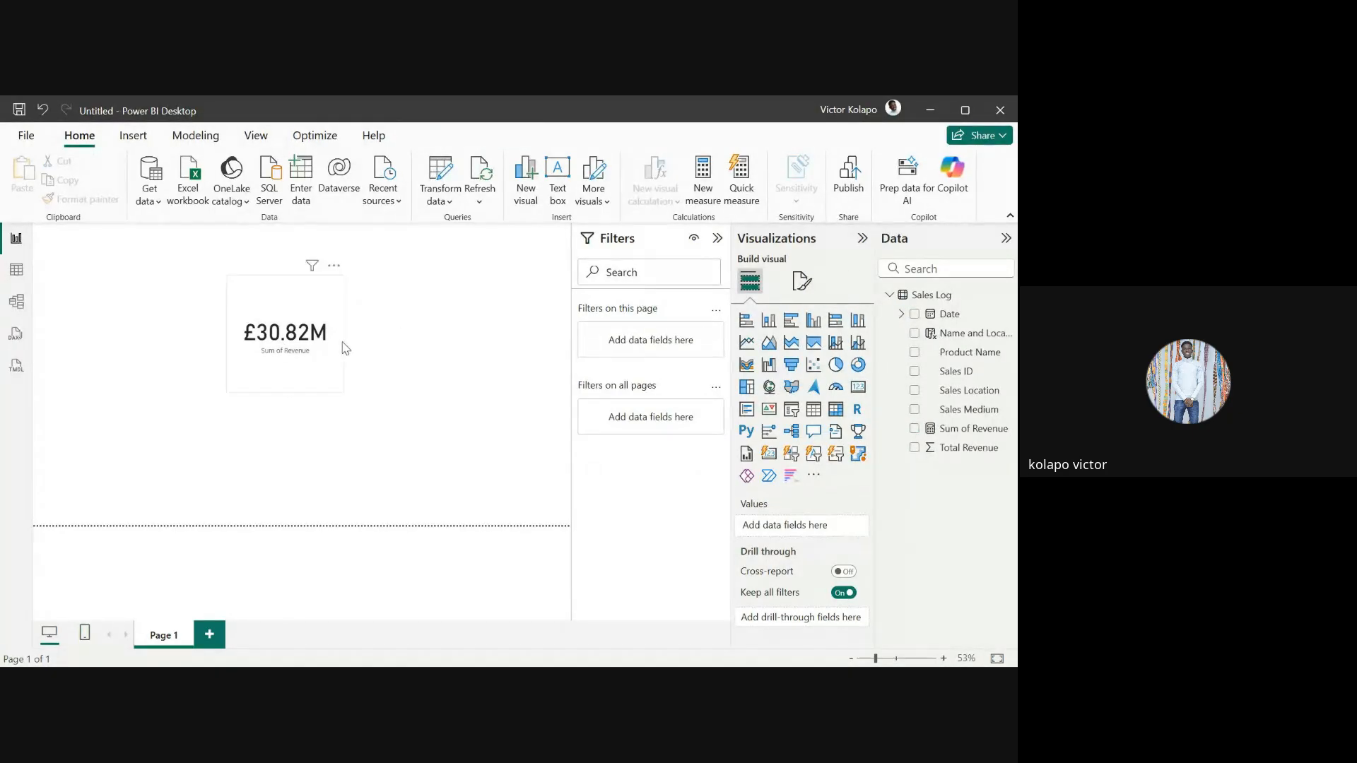
Add a second card to the right of the Sum of Revenue card and populate it with the Total Revenue field
{"action": "left_click", "coordinate": [859, 390]}
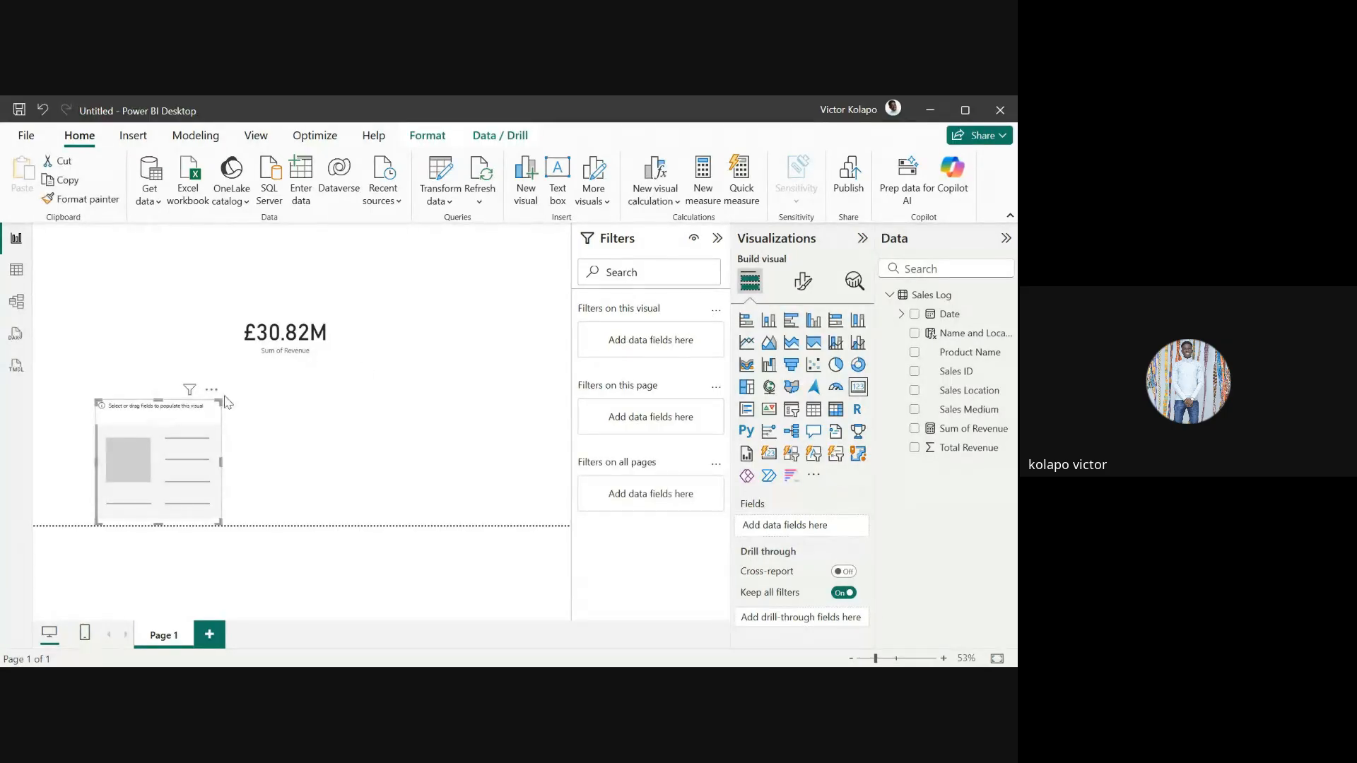
{"action": "left_click_drag", "start_coordinate": [215, 406], "coordinate": [549, 356]}
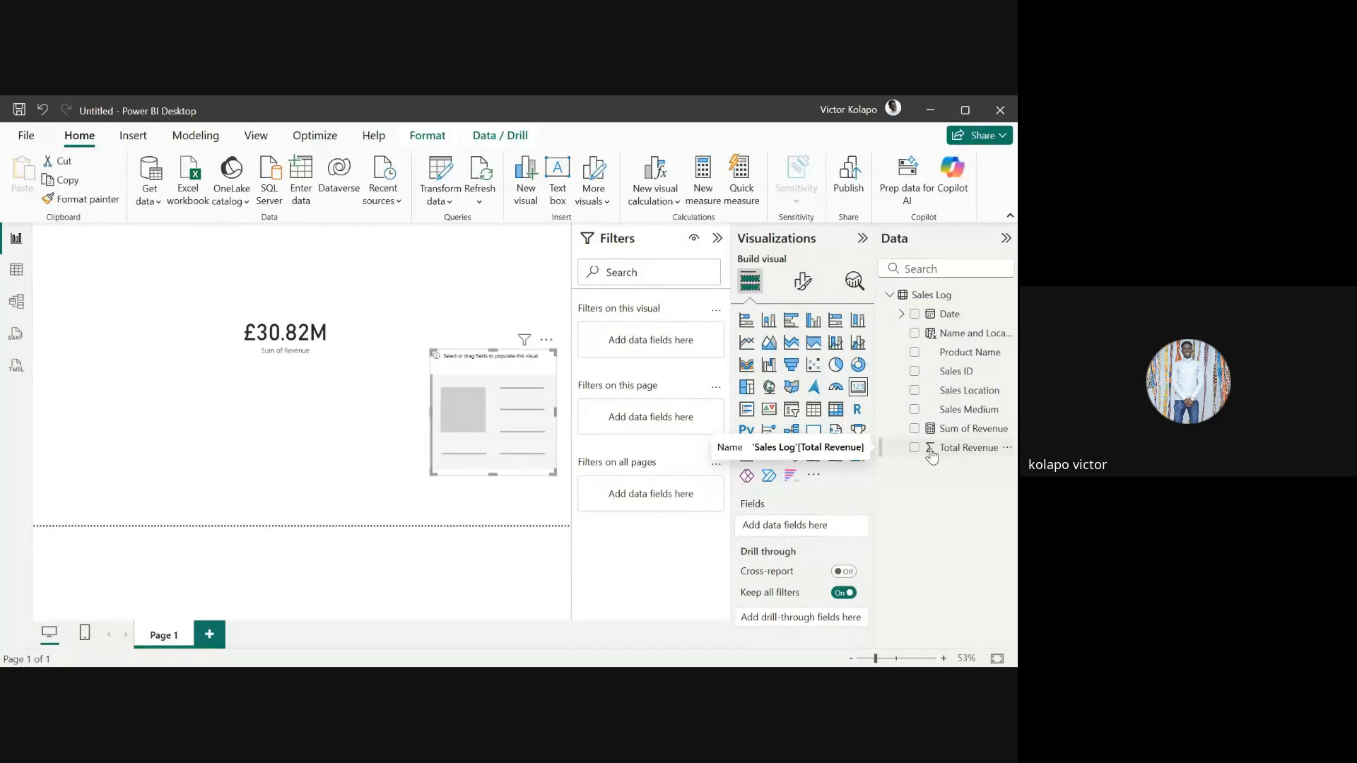
{"action": "left_click_drag", "start_coordinate": [930, 453], "coordinate": [501, 414]}
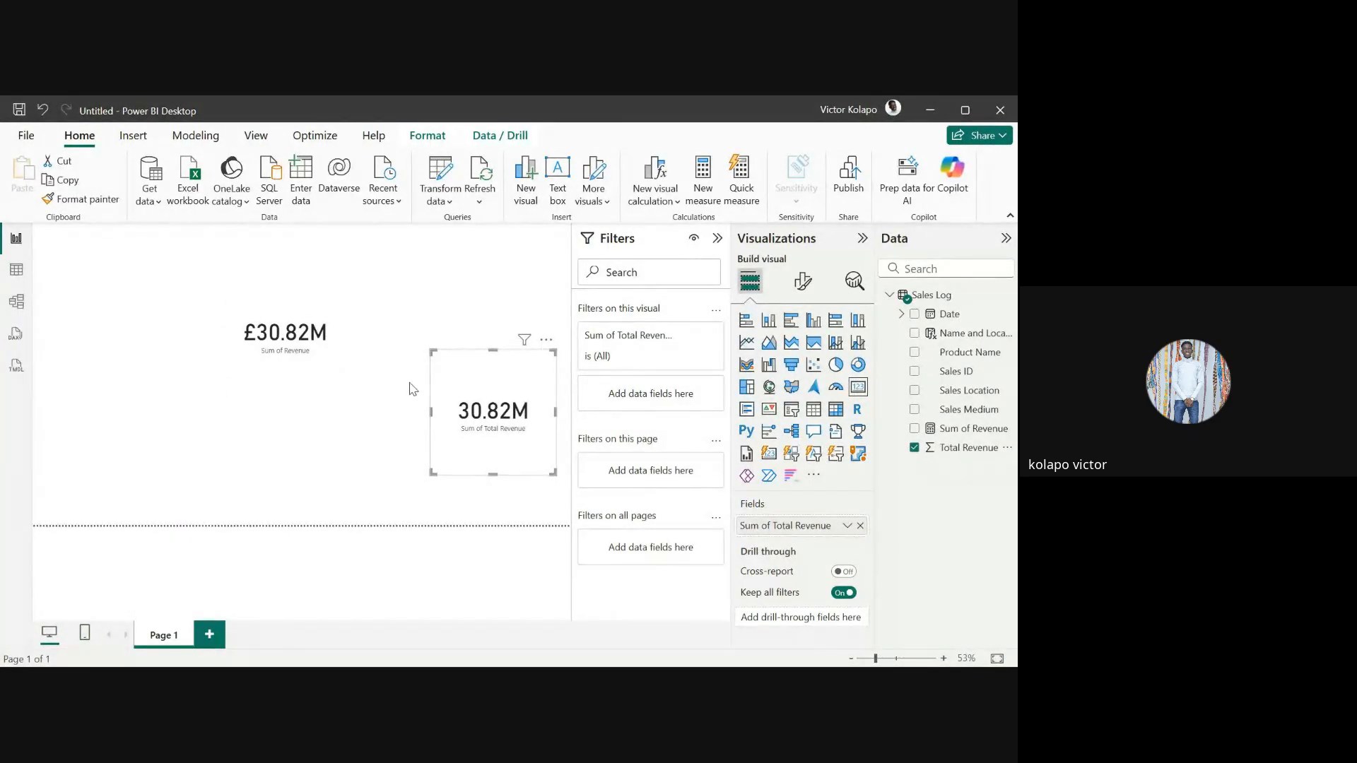
{"action": "left_click", "coordinate": [438, 144]}
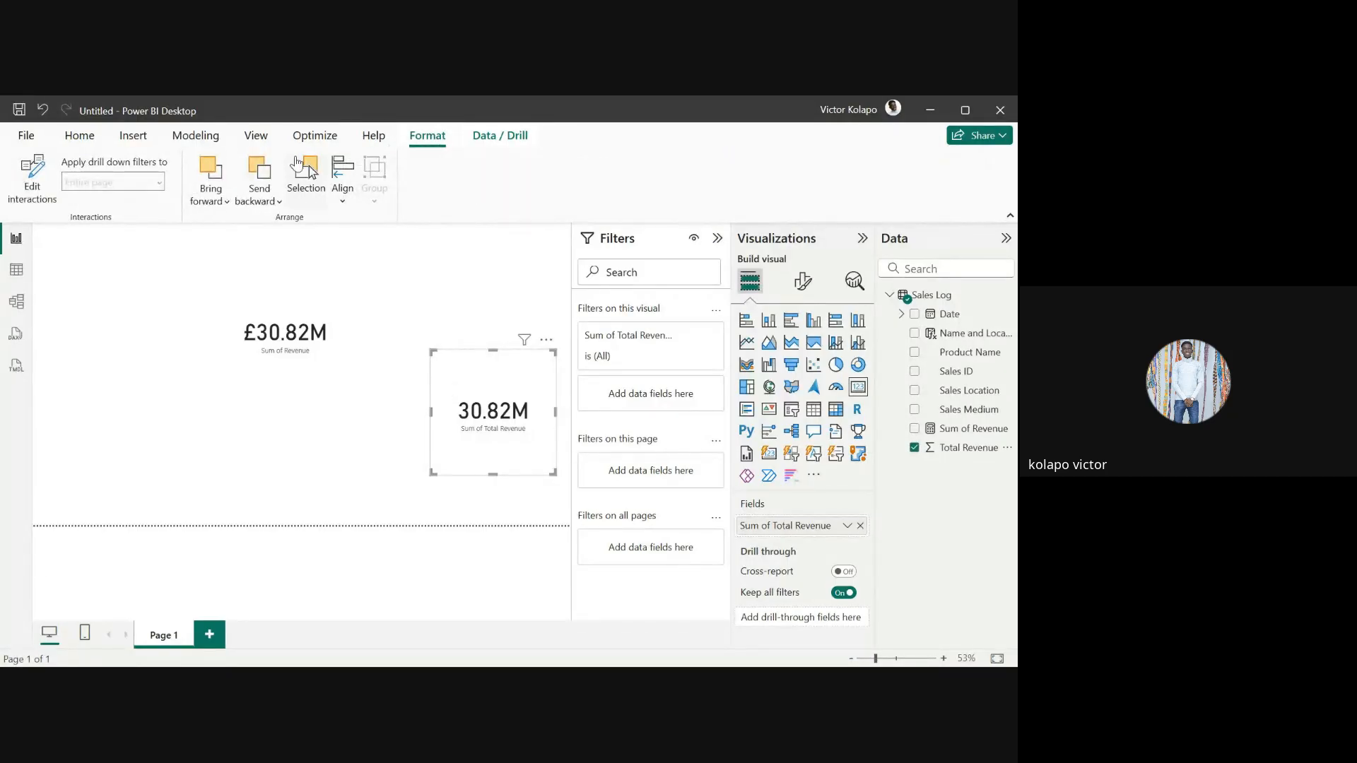
{"action": "left_click", "coordinate": [494, 141]}
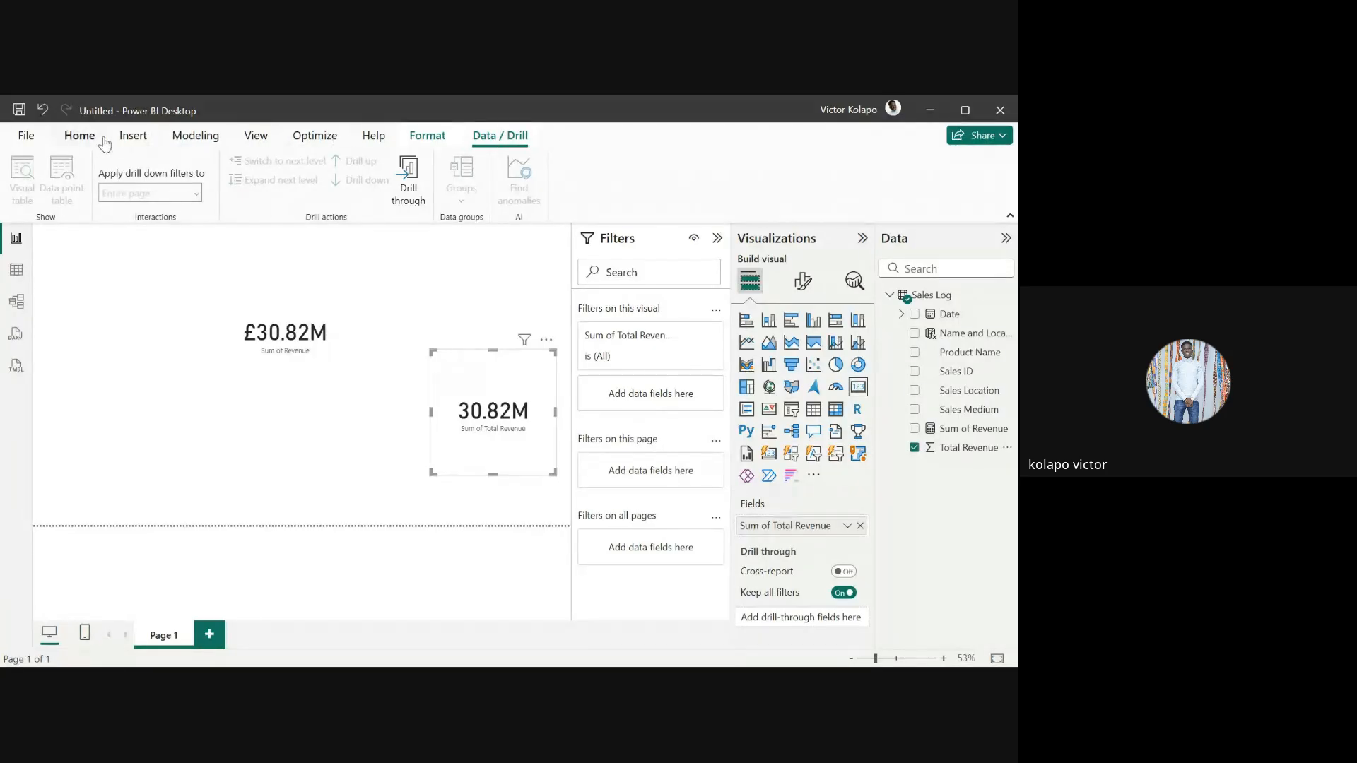
{"action": "left_click", "coordinate": [77, 137]}
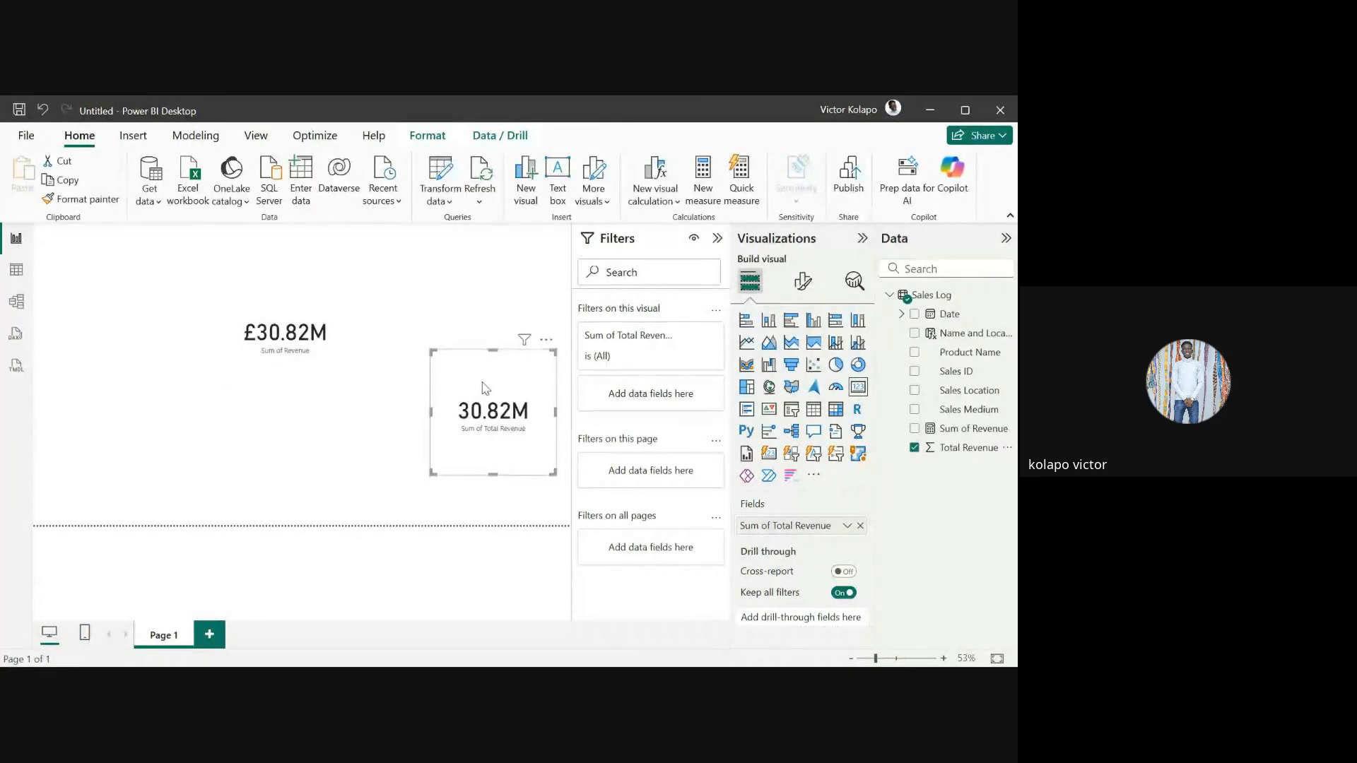
Move the Total Revenue card directly beside the Sum of Revenue card, aligning the two in a row
{"action": "left_click_drag", "start_coordinate": [481, 387], "coordinate": [396, 292]}
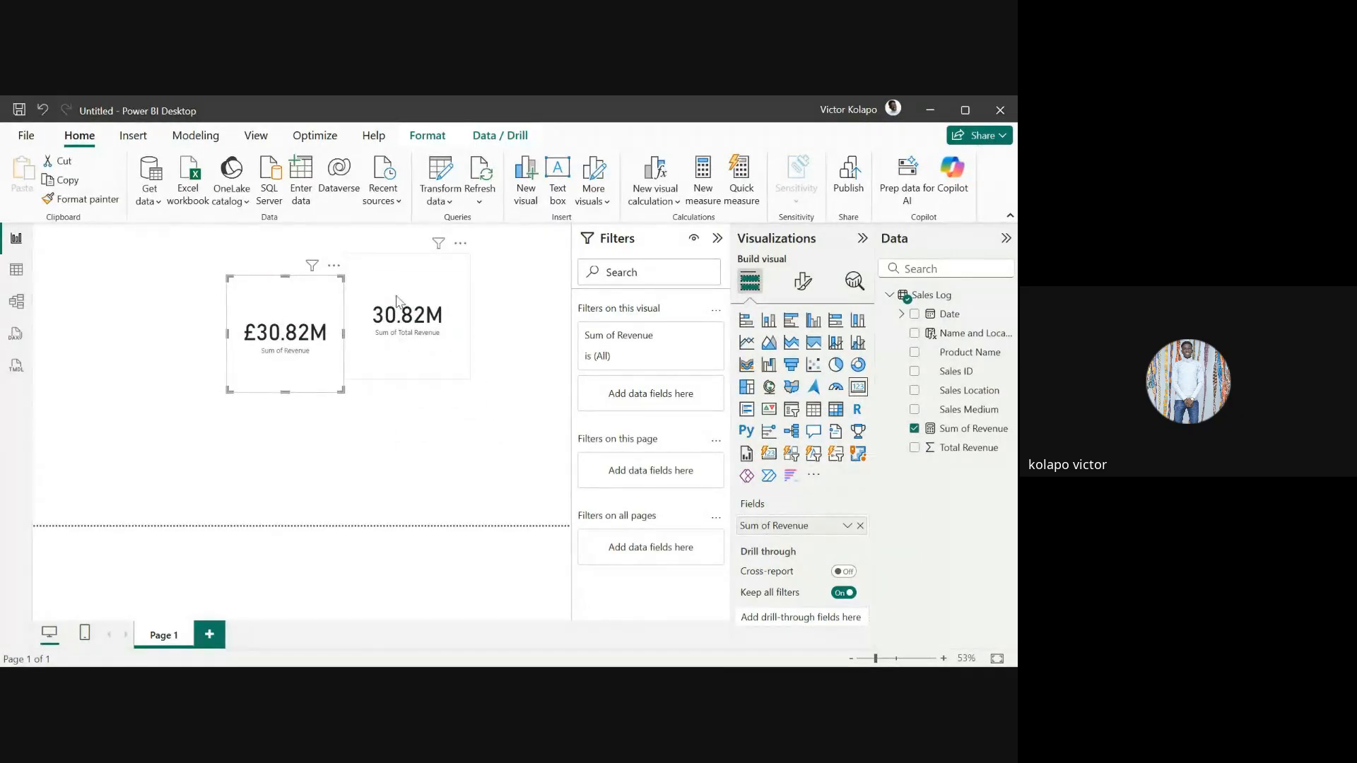
{"action": "left_click_drag", "start_coordinate": [394, 293], "coordinate": [417, 319]}
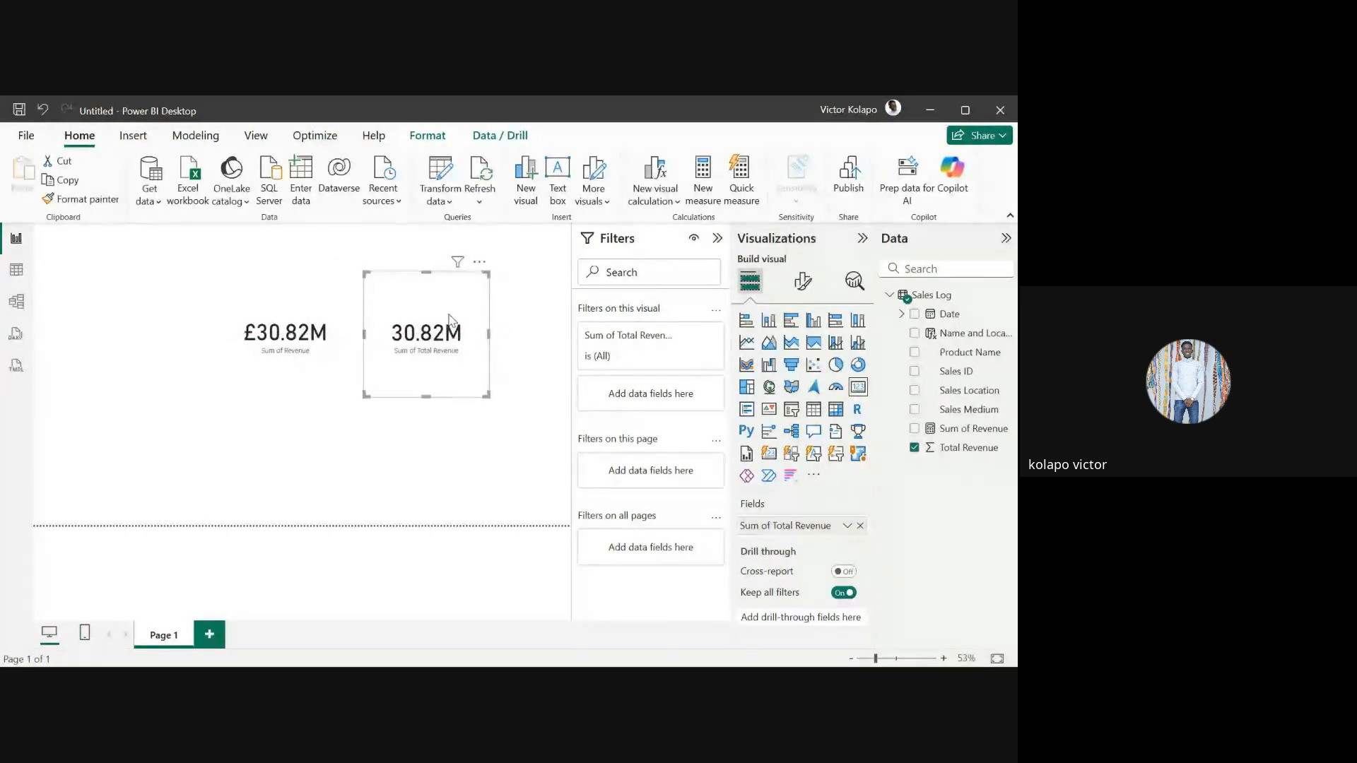
Spread the two revenue cards apart, moving Sum of Revenue lower on the left and Total Revenue to the page's right edge
{"action": "left_click", "coordinate": [304, 415]}
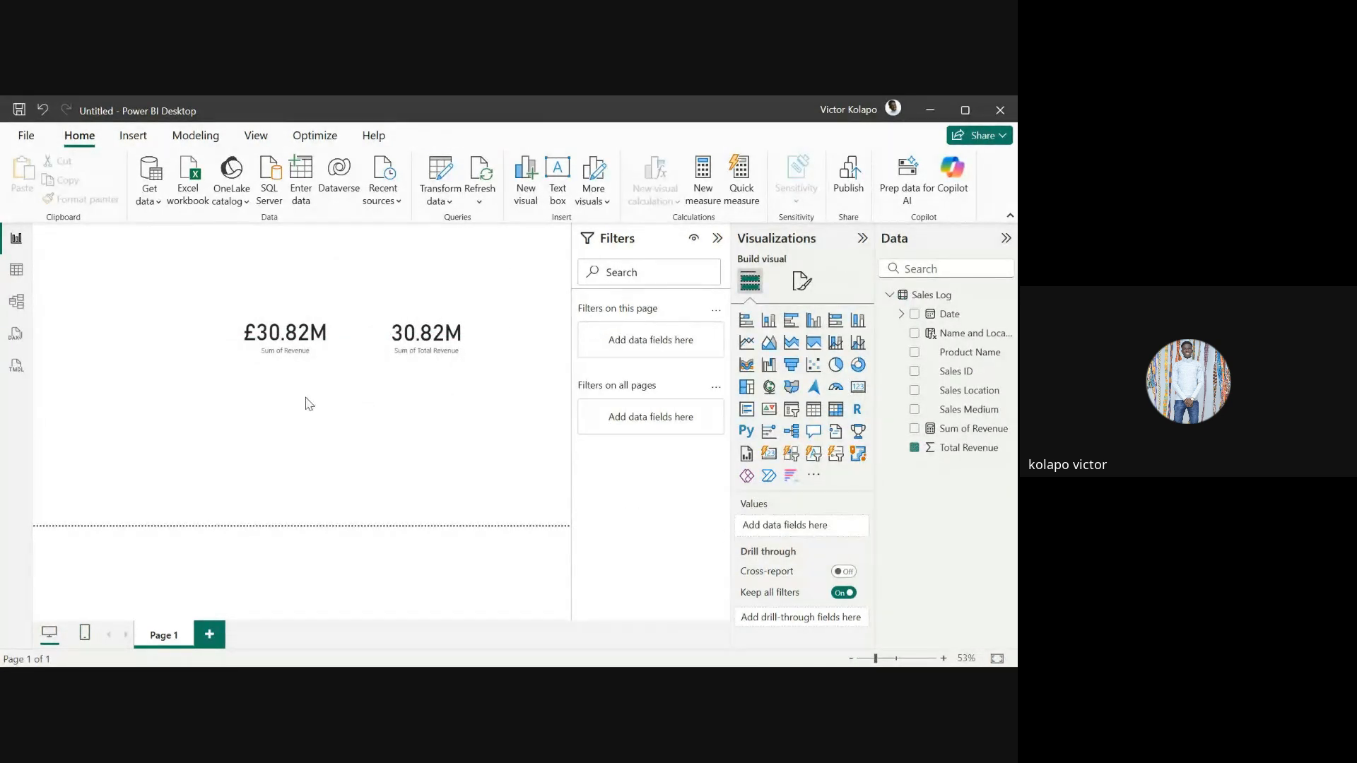
{"action": "left_click", "coordinate": [287, 326]}
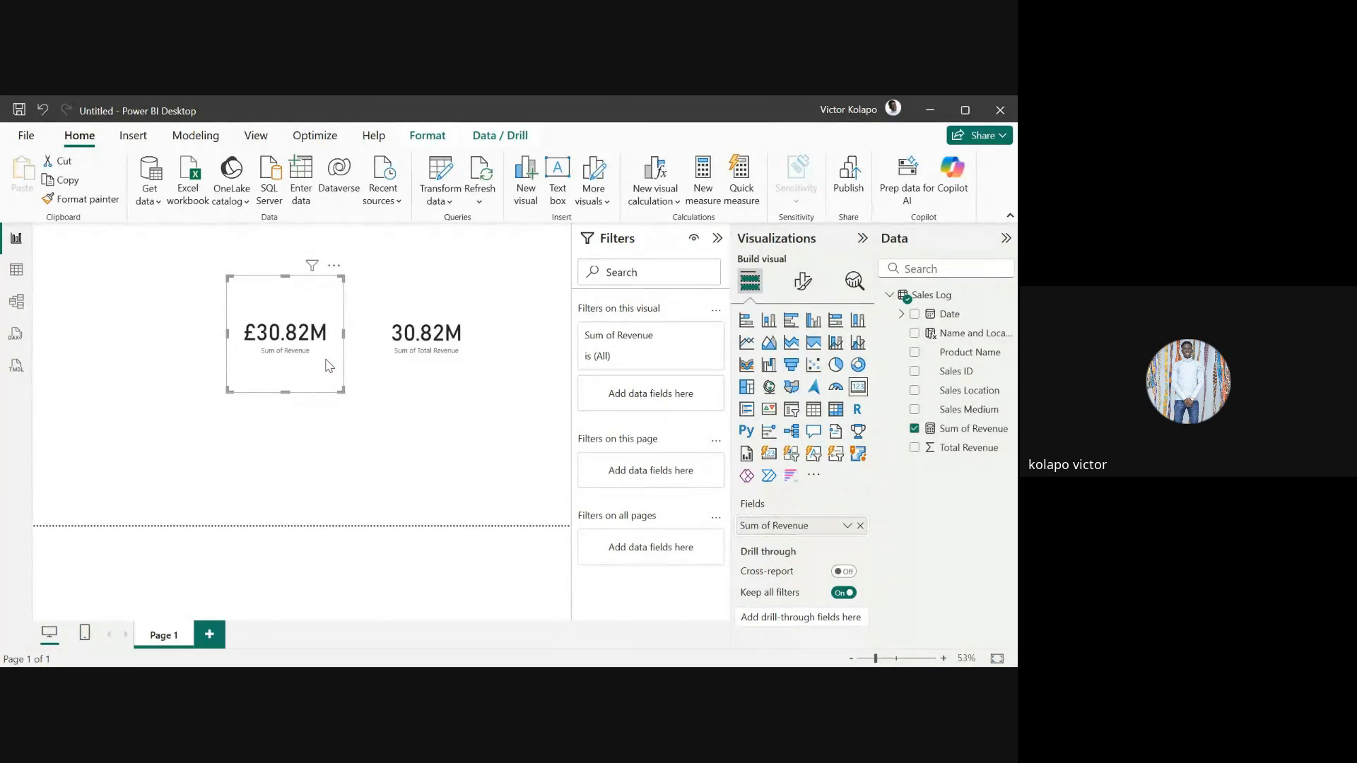
{"action": "left_click_drag", "start_coordinate": [267, 306], "coordinate": [184, 346]}
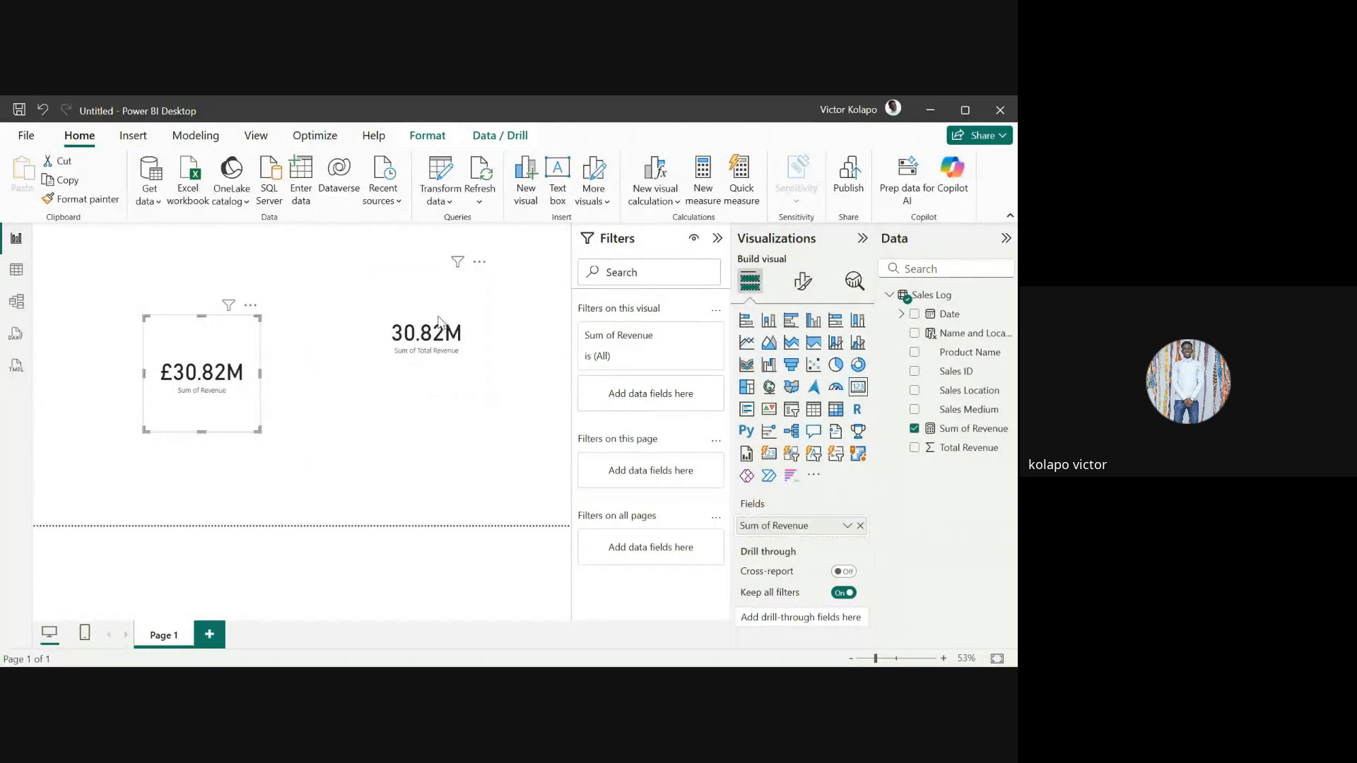
{"action": "left_click_drag", "start_coordinate": [439, 322], "coordinate": [520, 342]}
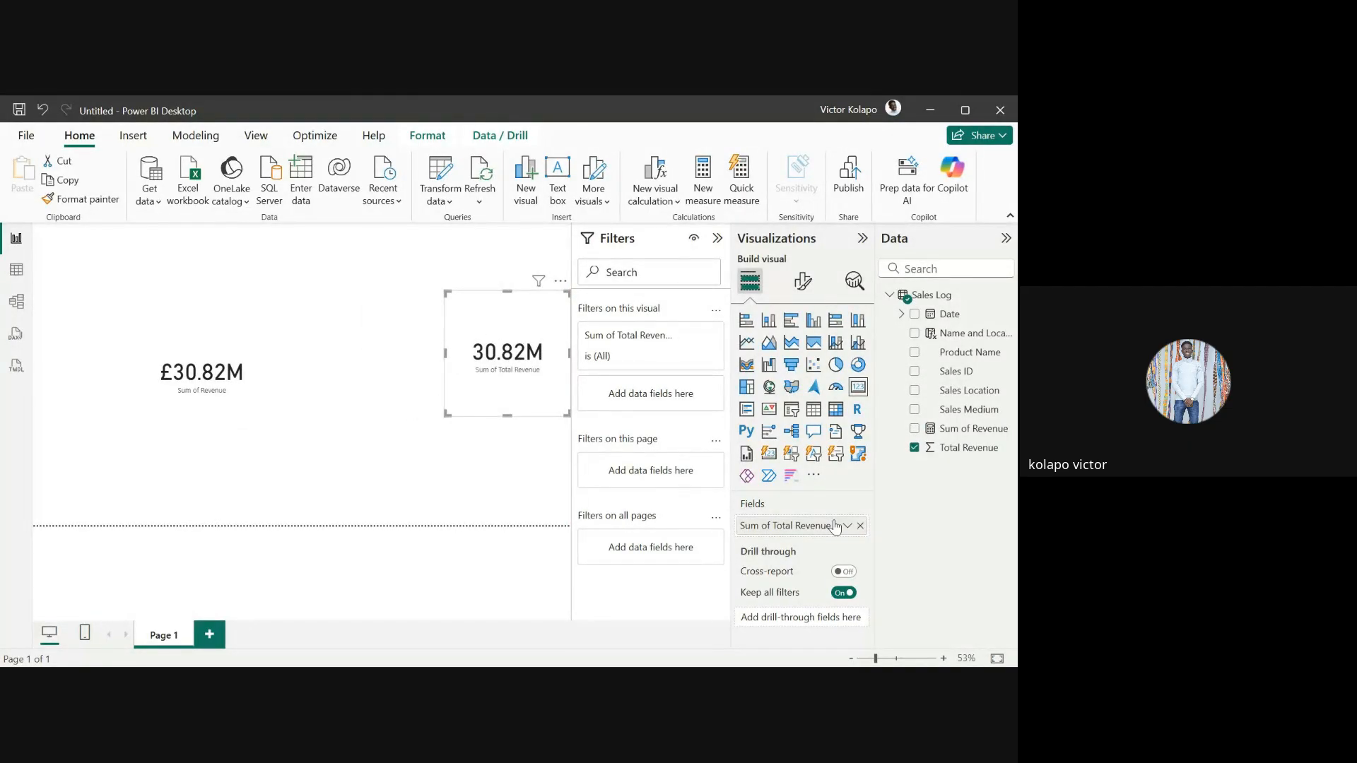
{"action": "left_click", "coordinate": [529, 481]}
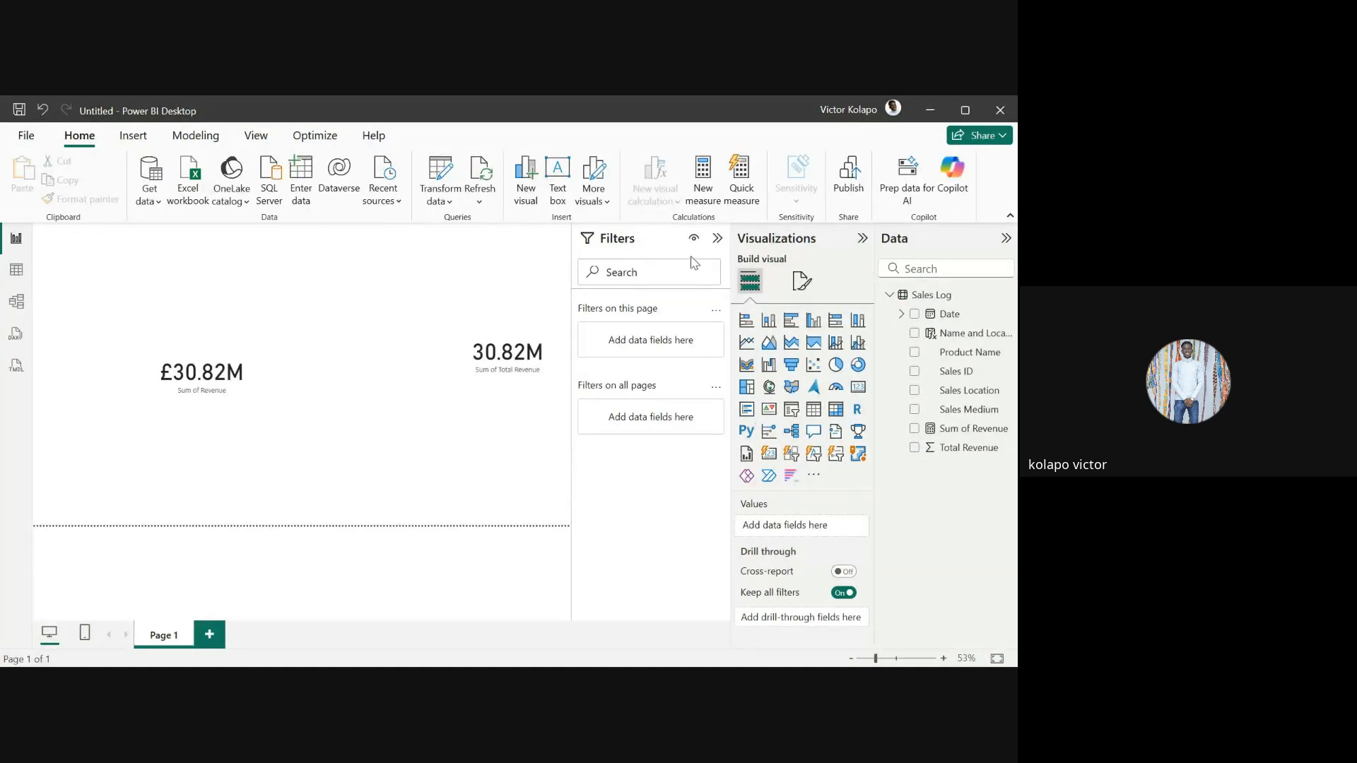
Create a new measure in Sales Log named avg Revenue and begin its formula with an average function
{"action": "left_click", "coordinate": [703, 190]}
{"action": "type", "text": "avere"}
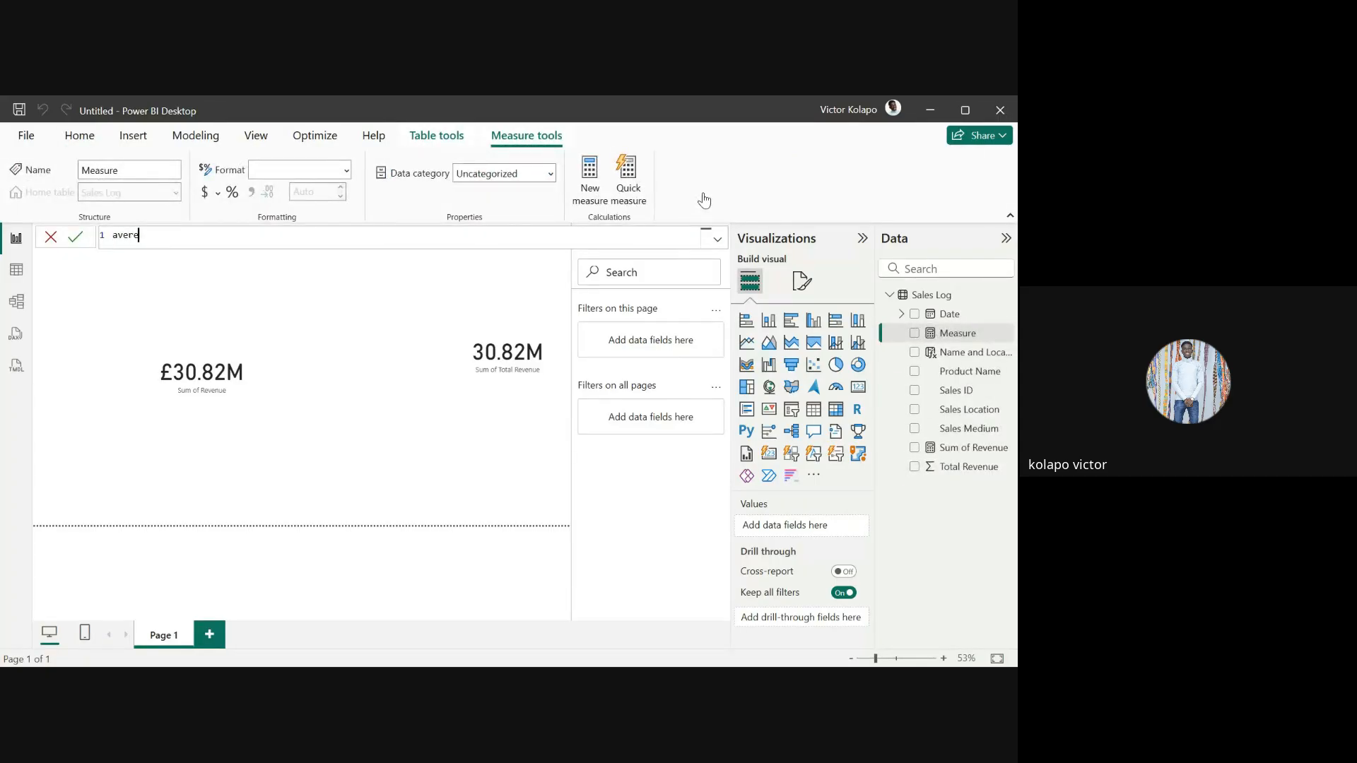
{"action": "type", "text": "age"}
{"action": "key", "text": "BackSpace"}
{"action": "key", "text": "BackSpace"}
{"action": "key", "text": "BackSpace"}
{"action": "key", "text": "BackSpace"}
{"action": "key", "text": "BackSpace"}
{"action": "key", "text": "BackSpace"}
{"action": "type", "text": "g Rever"}
{"action": "type", "text": "ue = avera"}
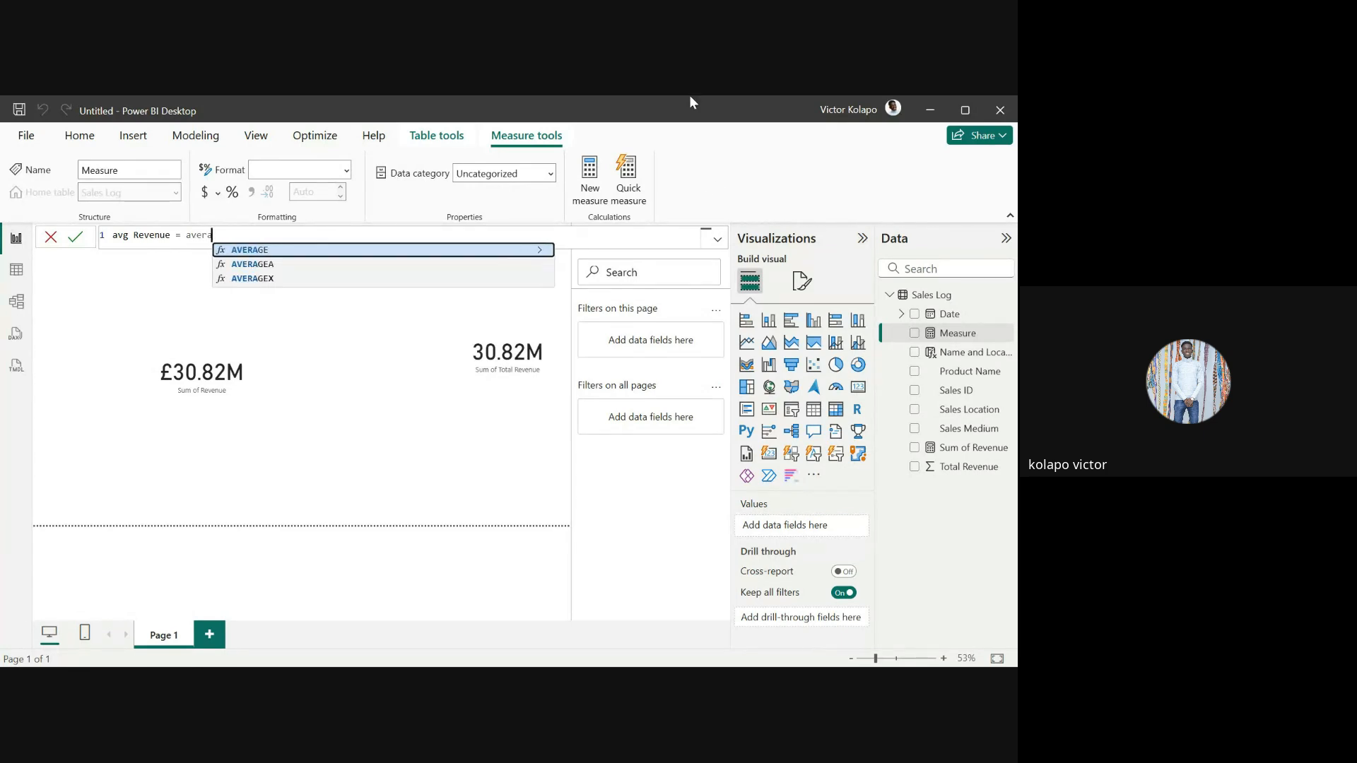
Complete the avg Revenue measure as AVERAGE('Sales Log'[Total Revenue]) and commit it
{"action": "left_click", "coordinate": [266, 251]}
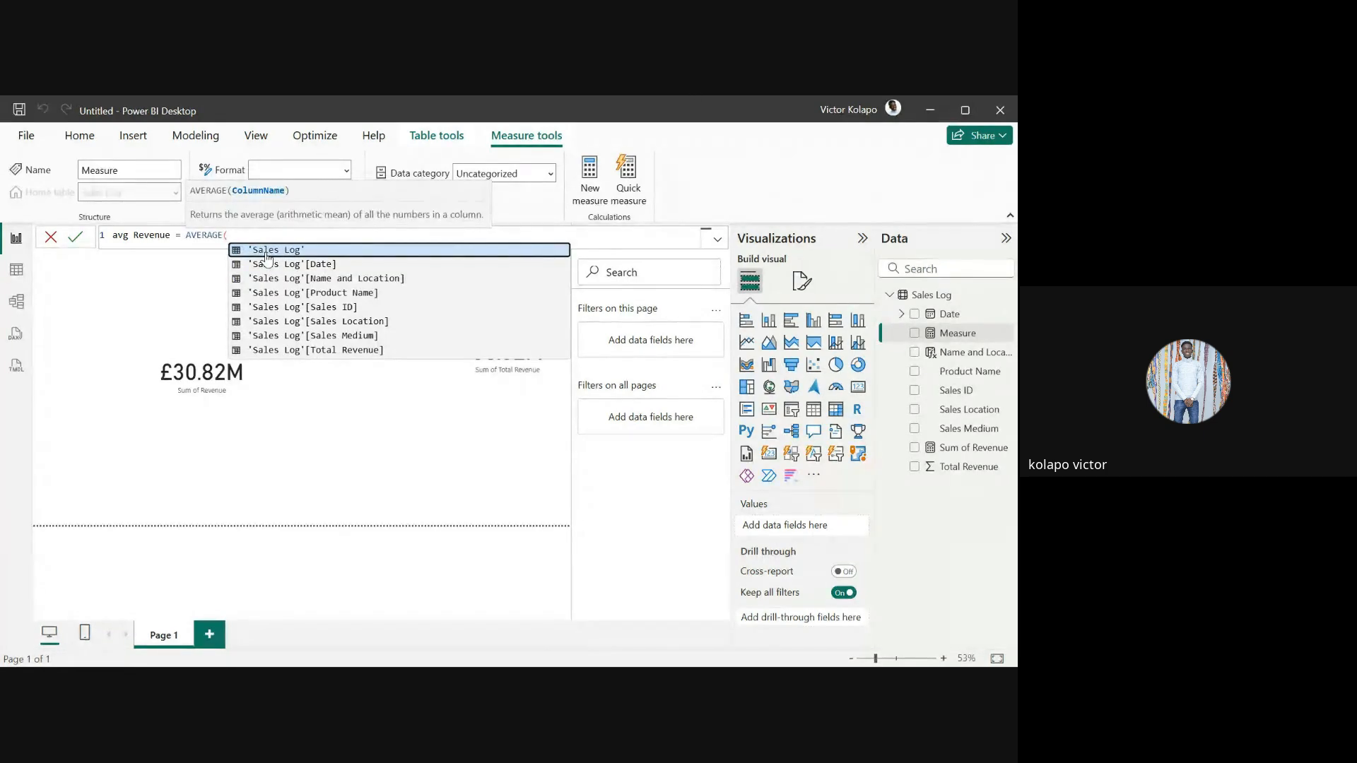
{"action": "left_click", "coordinate": [323, 351]}
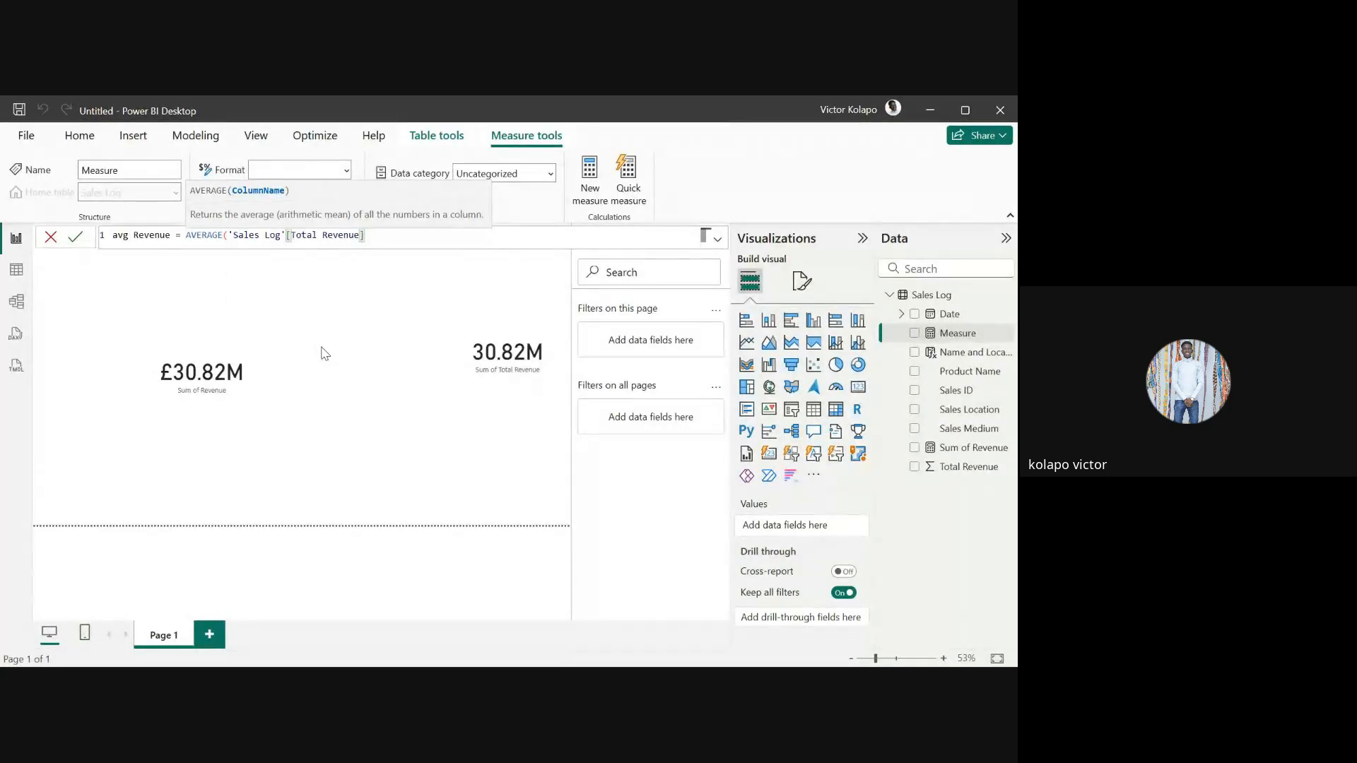
{"action": "type", "text": ")"}
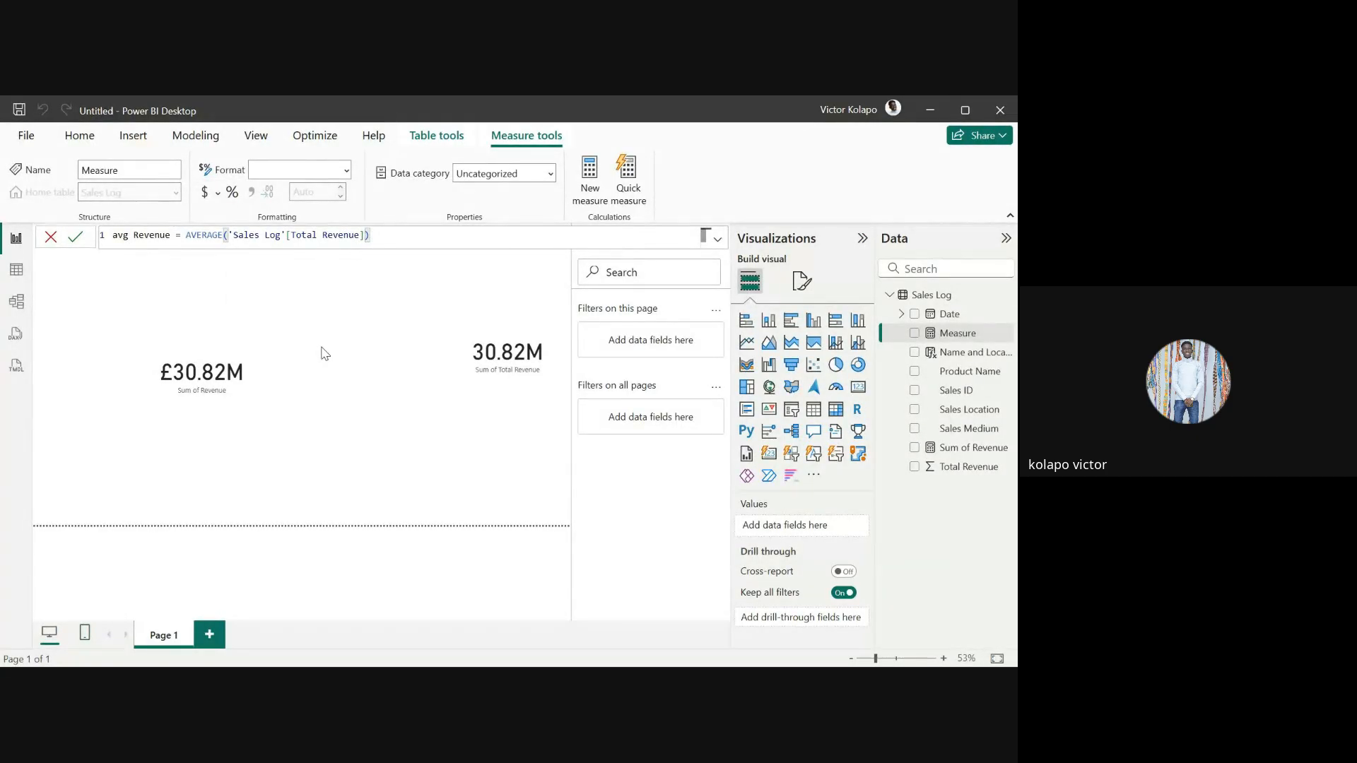
{"action": "key", "text": "Return"}
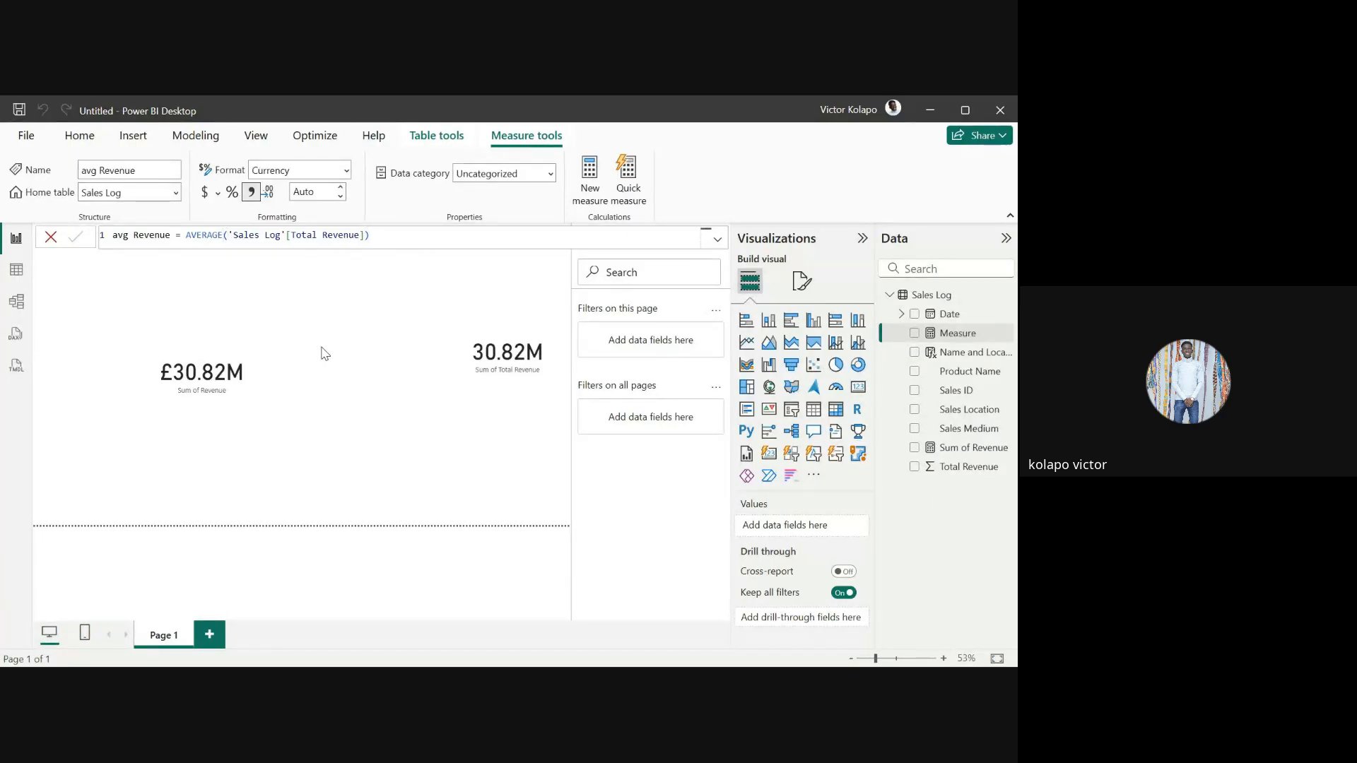
Add a card visual above the Sum of Revenue card and populate it with the avg Revenue measure
{"action": "left_click", "coordinate": [858, 389]}
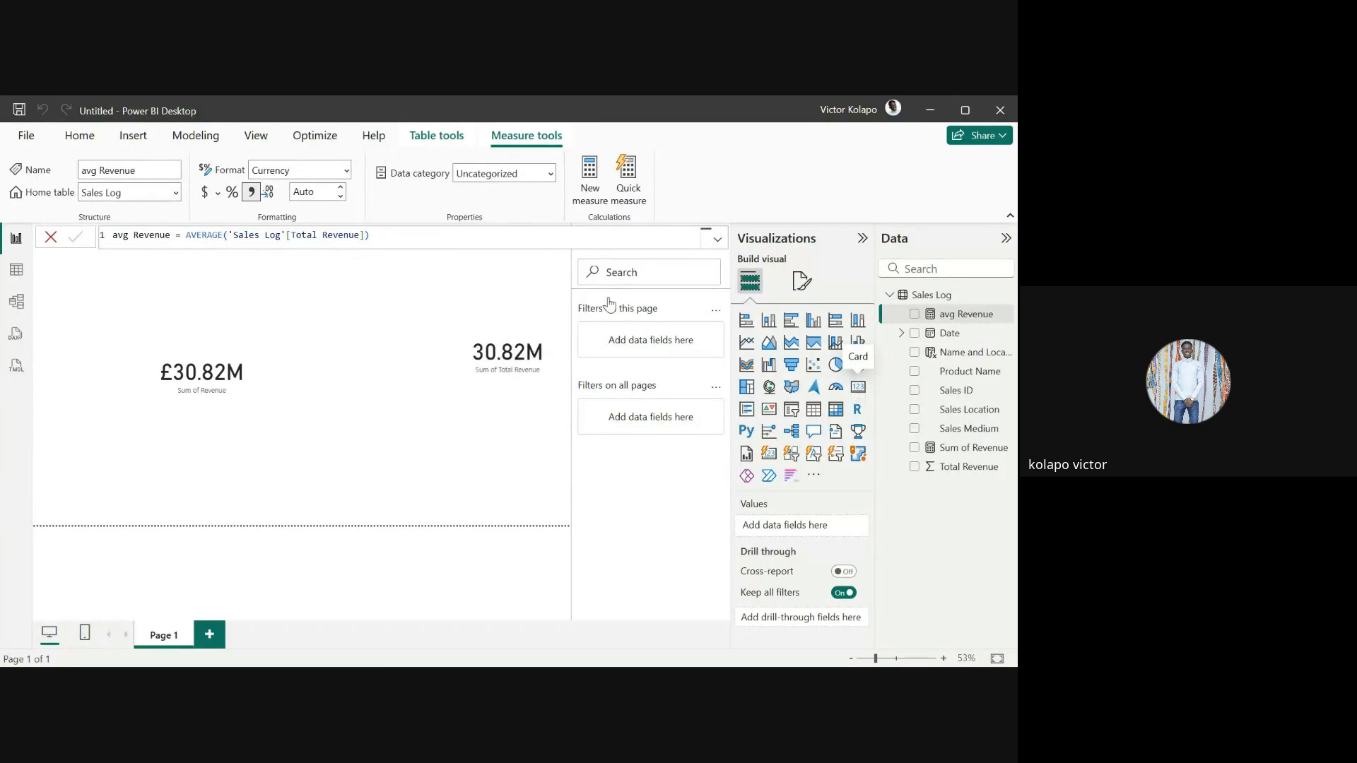
{"action": "left_click", "coordinate": [951, 316]}
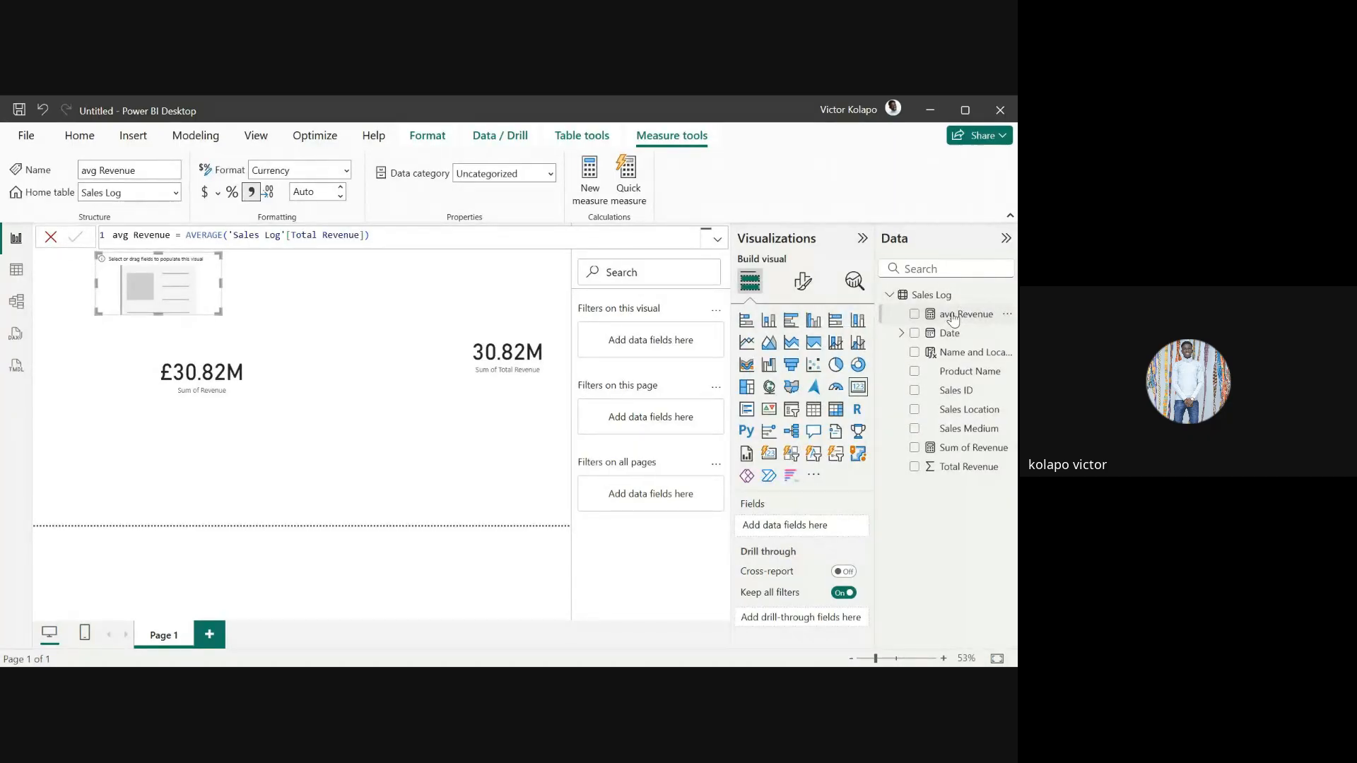
{"action": "left_click_drag", "start_coordinate": [952, 319], "coordinate": [210, 284]}
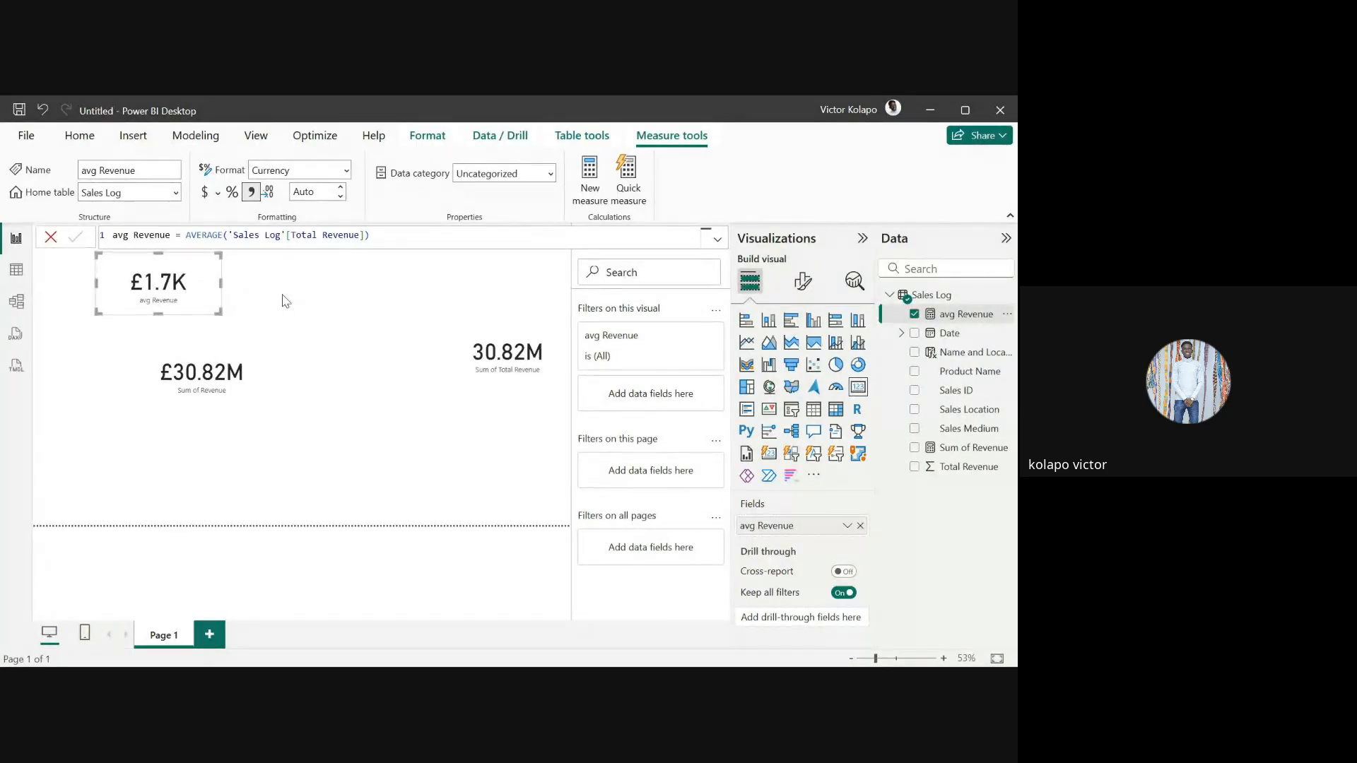
Change the aggregation of the Total Revenue card from Sum to Average
{"action": "left_click", "coordinate": [458, 345]}
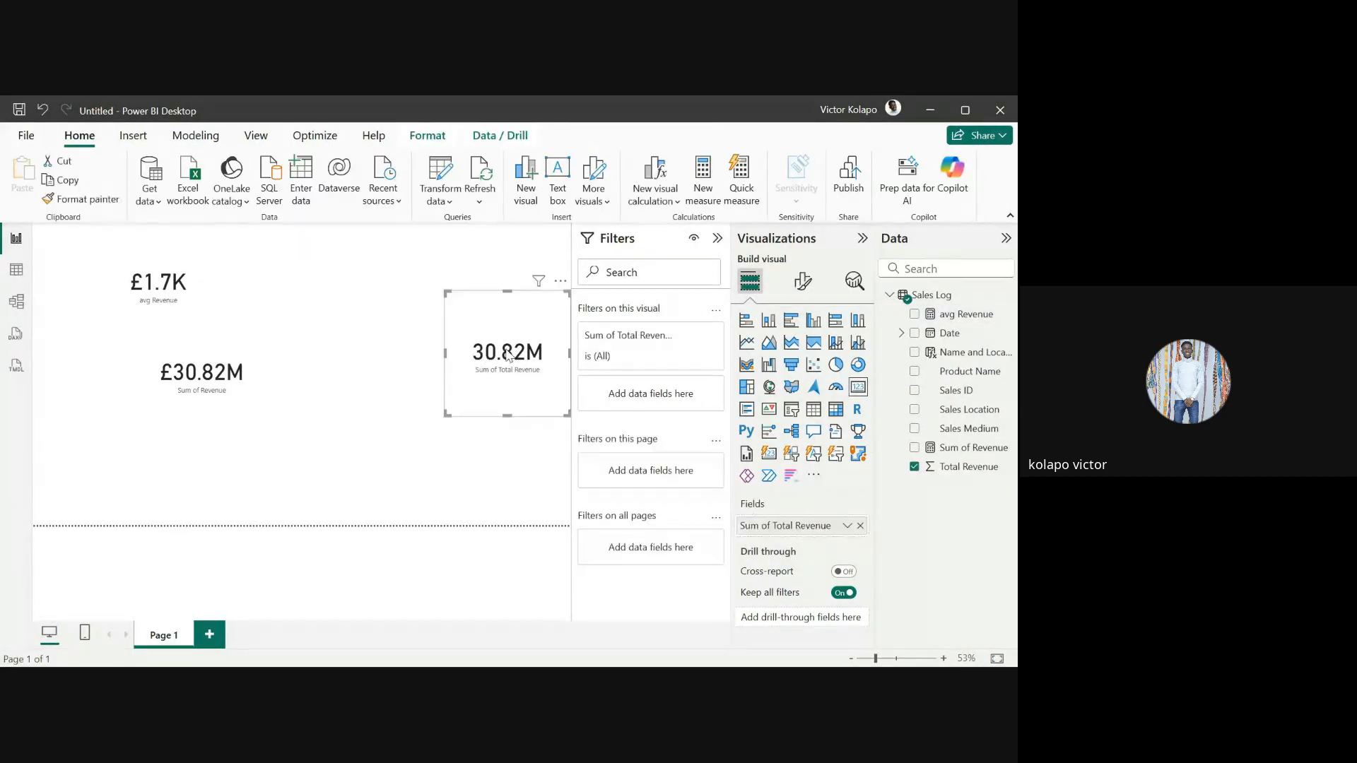
{"action": "left_click", "coordinate": [847, 526]}
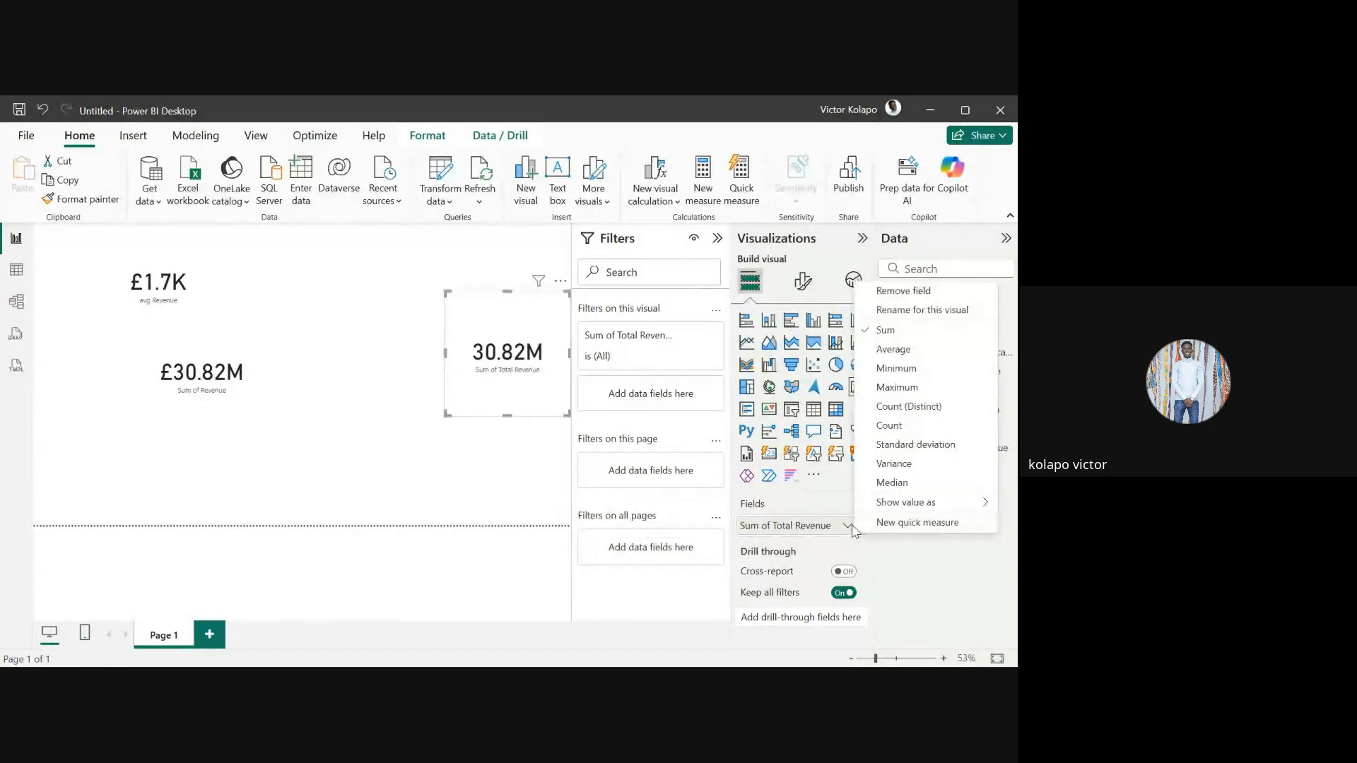
{"action": "left_click", "coordinate": [894, 350]}
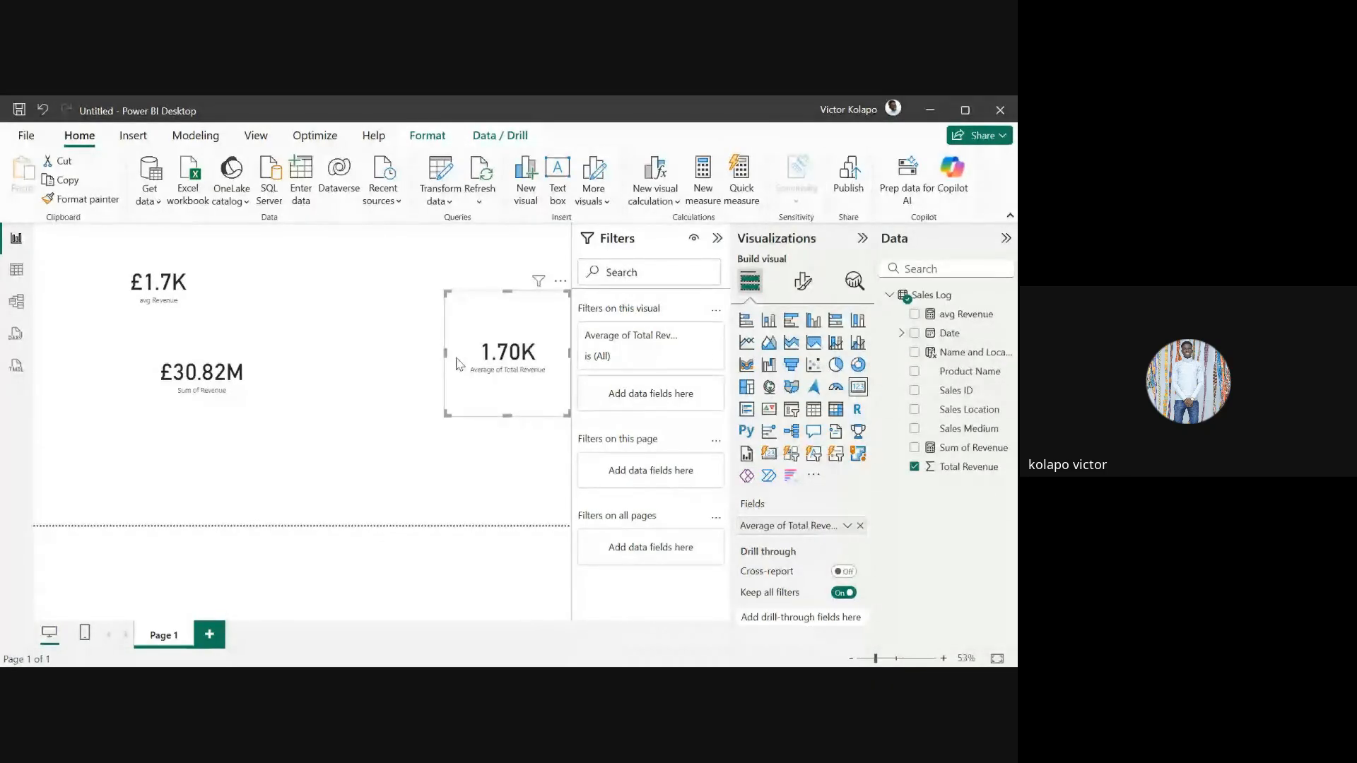
{"action": "left_click", "coordinate": [361, 340]}
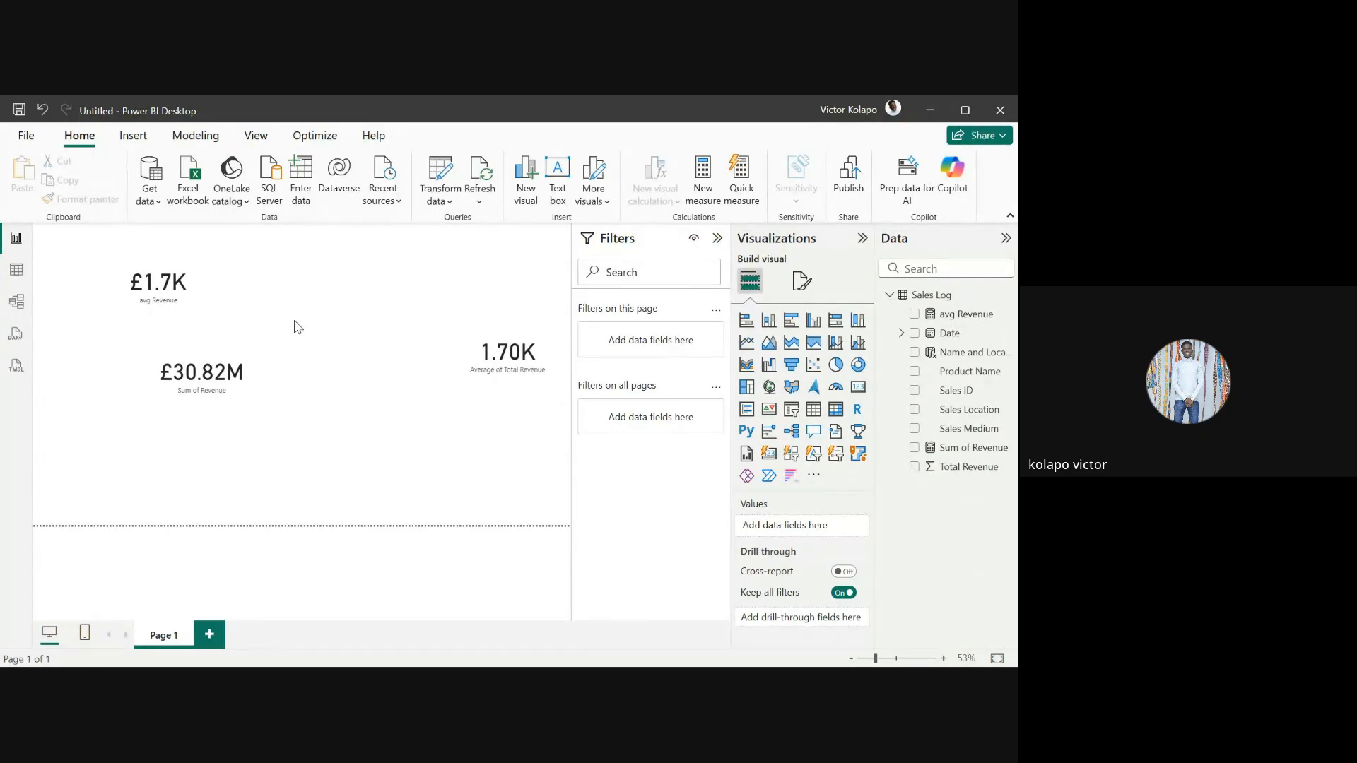
Format the Total Revenue column in the Sales Log table view as $ English (United States) currency
{"action": "left_click", "coordinate": [17, 269]}
{"action": "left_click", "coordinate": [303, 265]}
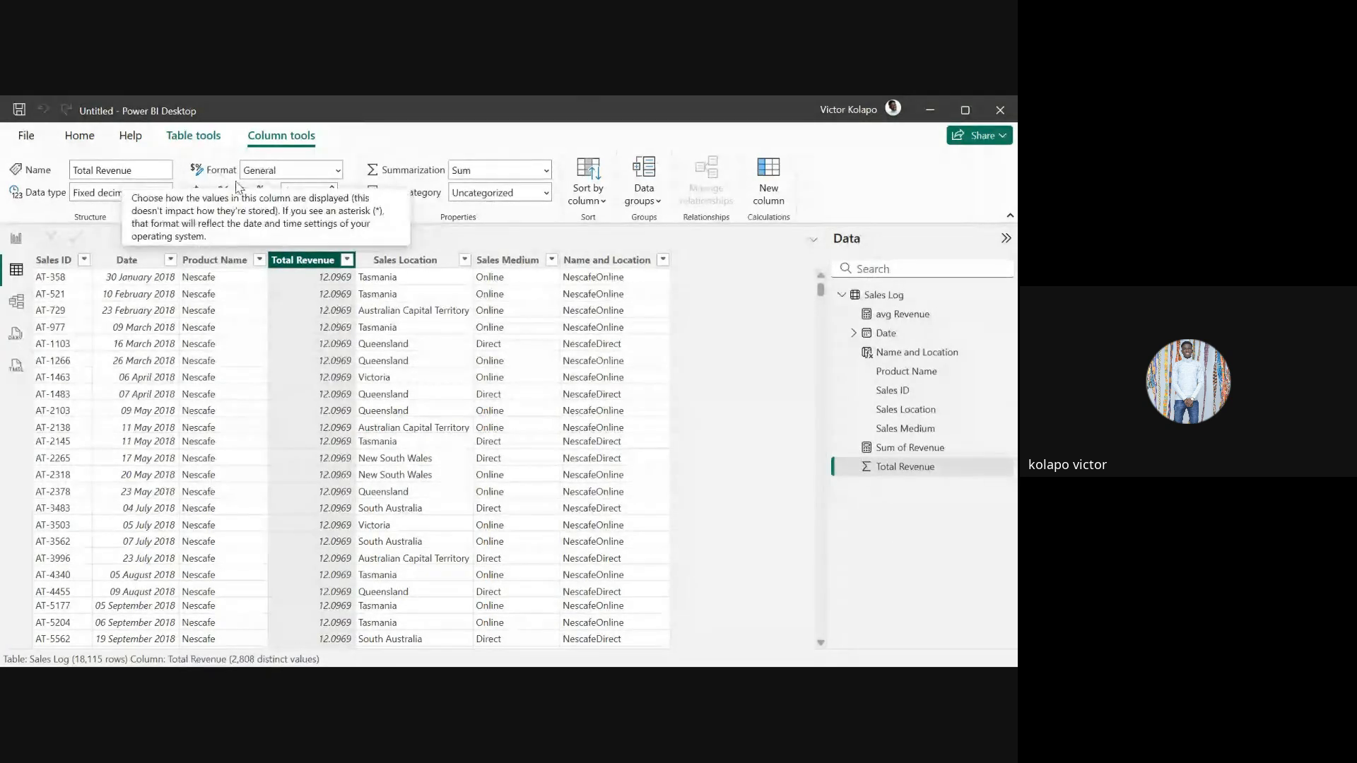
{"action": "left_click", "coordinate": [208, 192]}
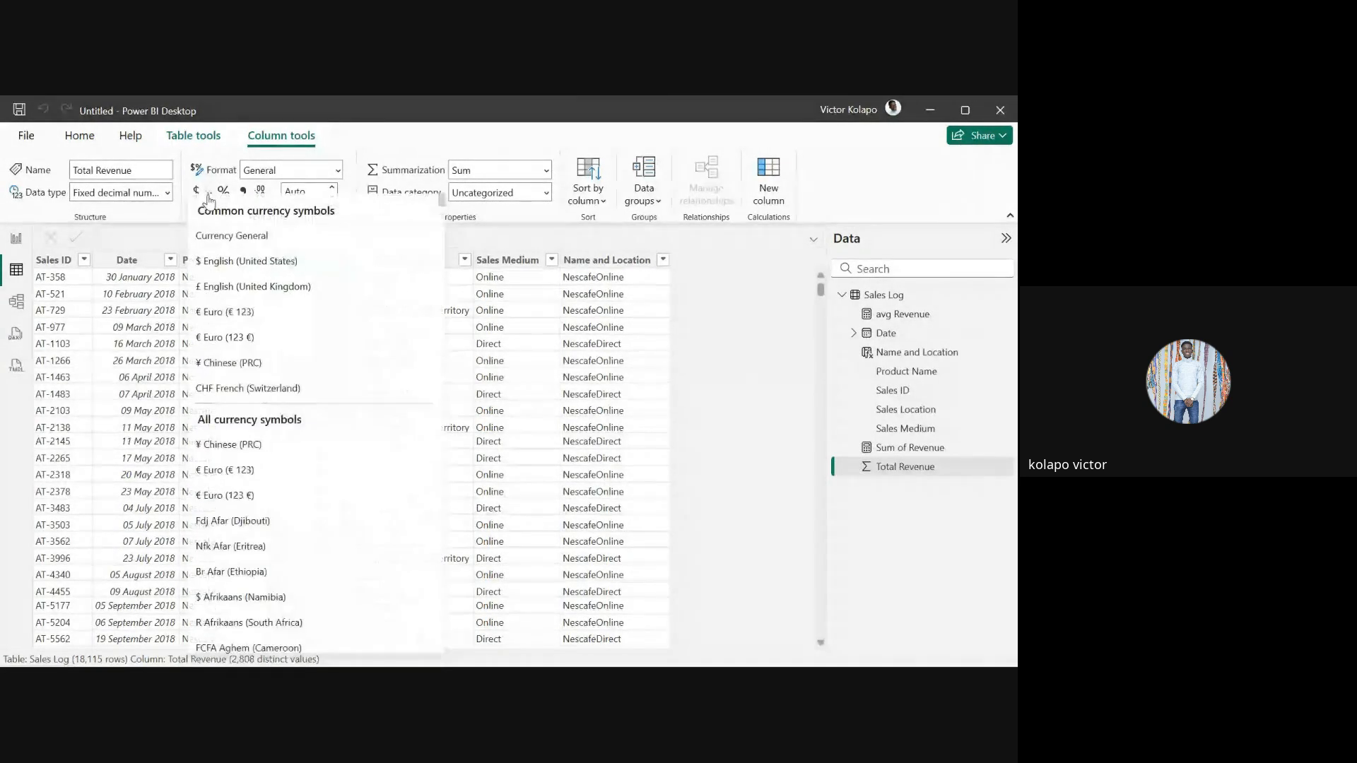
{"action": "left_click", "coordinate": [247, 277]}
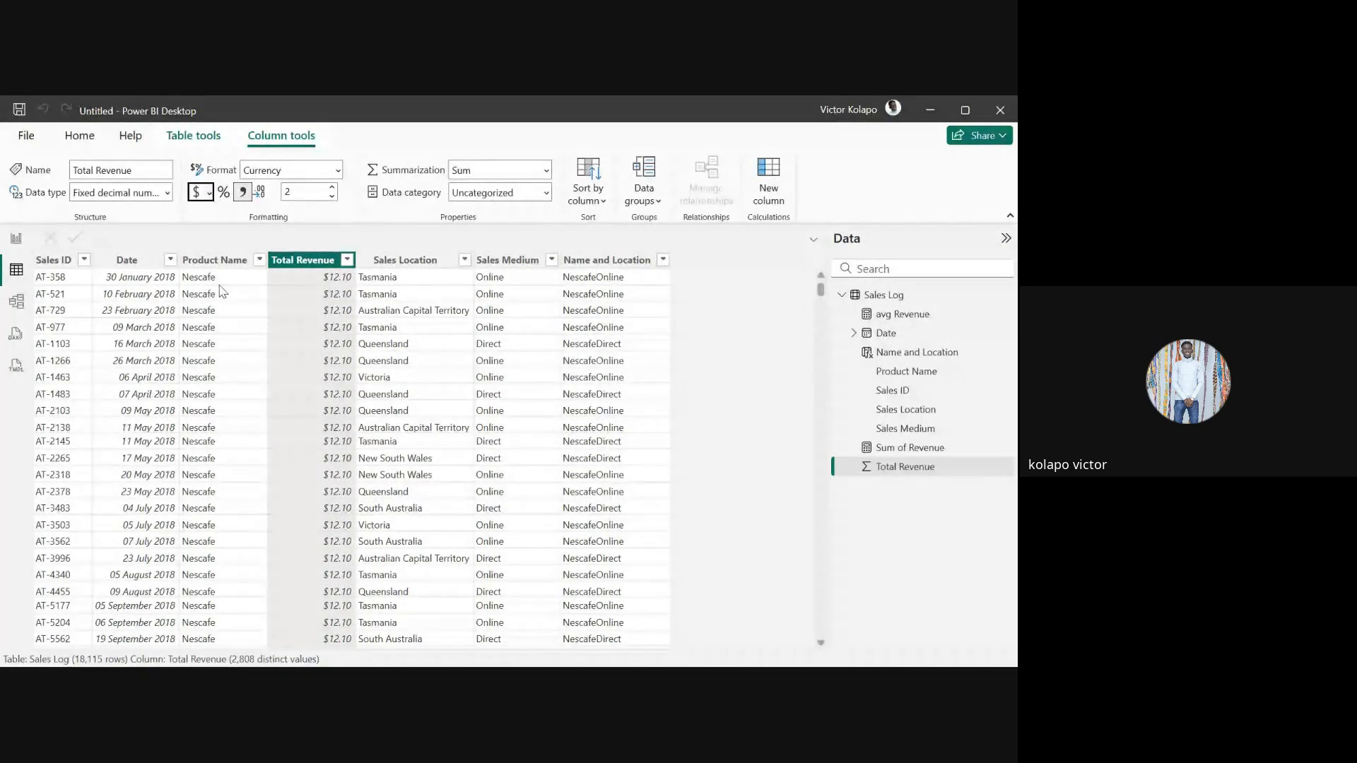
Change the Total Revenue column's currency to € Euro (€ 123) and return to the report page
{"action": "left_click", "coordinate": [209, 193]}
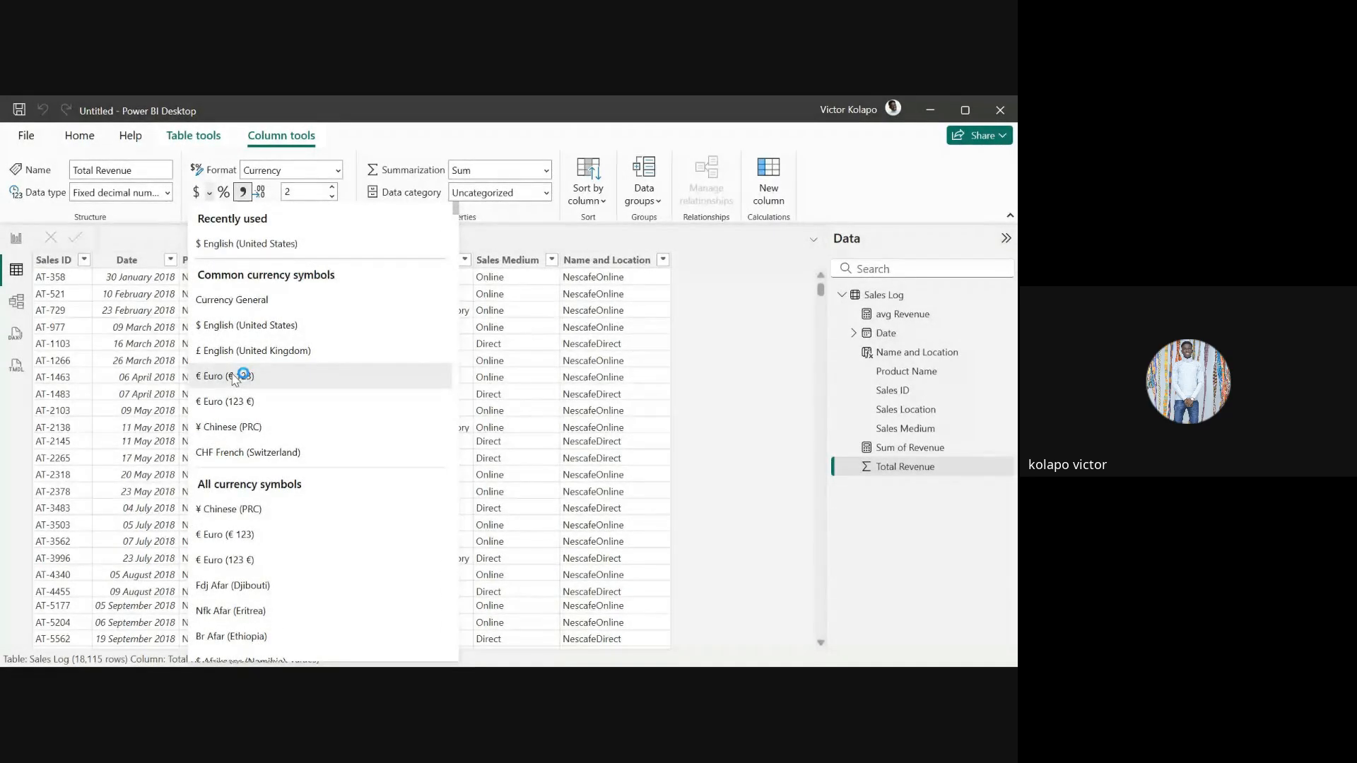
{"action": "left_click", "coordinate": [234, 379]}
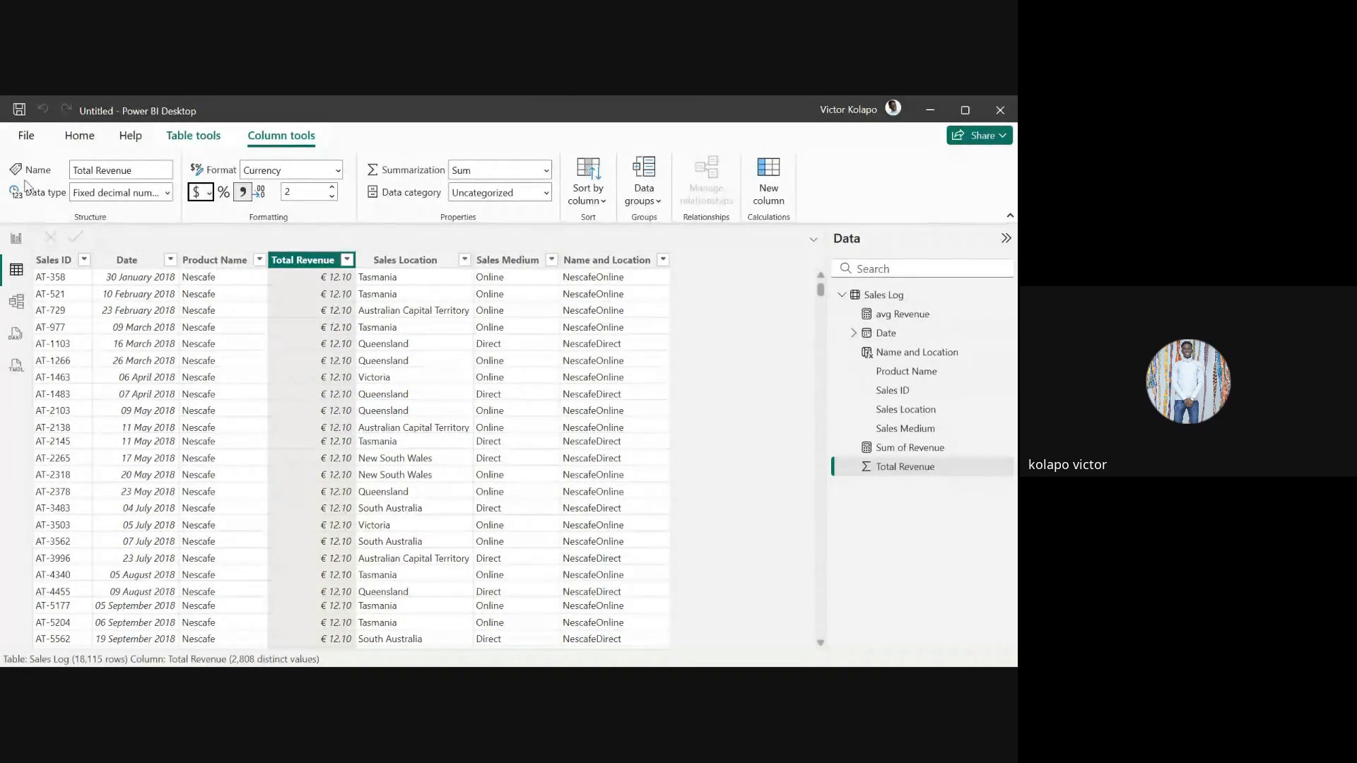
{"action": "left_click", "coordinate": [16, 239]}
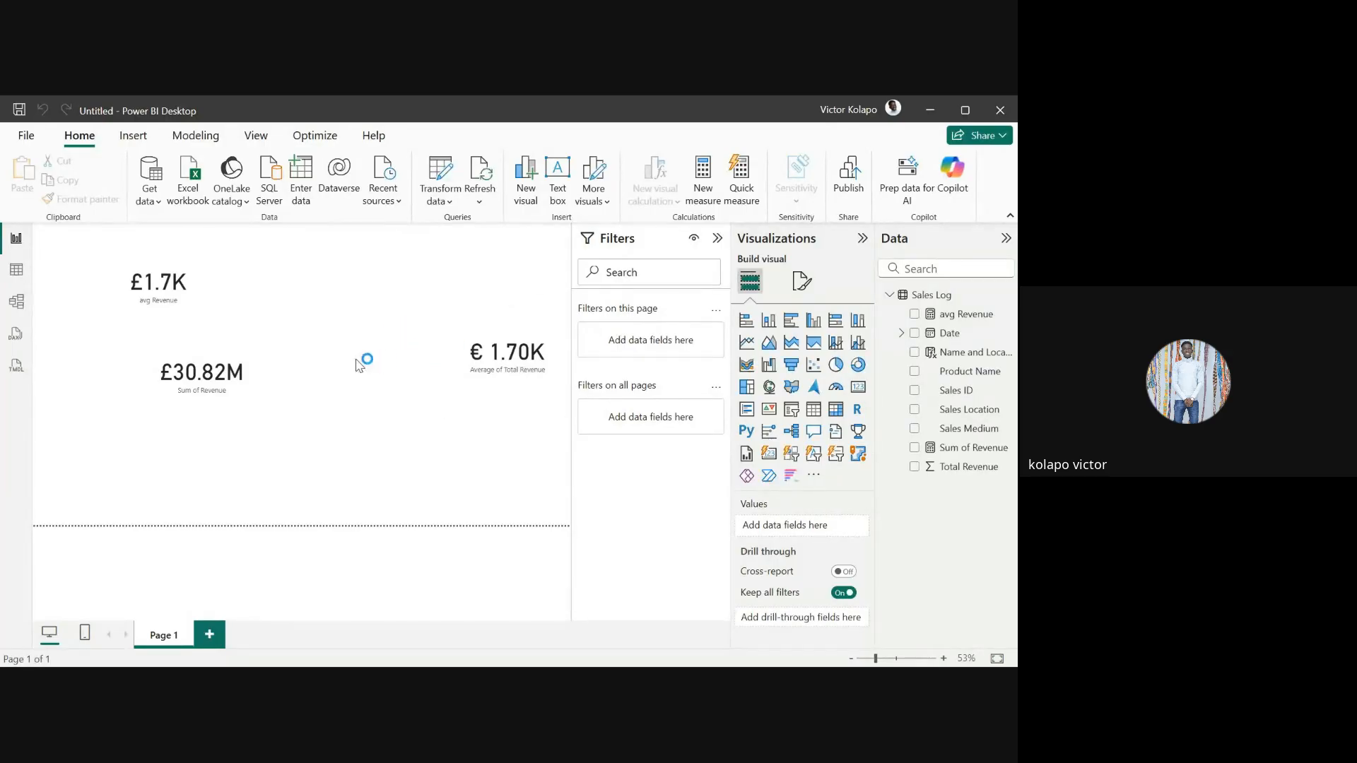
Collapse the Filters pane to widen the report canvas
{"action": "left_click", "coordinate": [21, 135]}
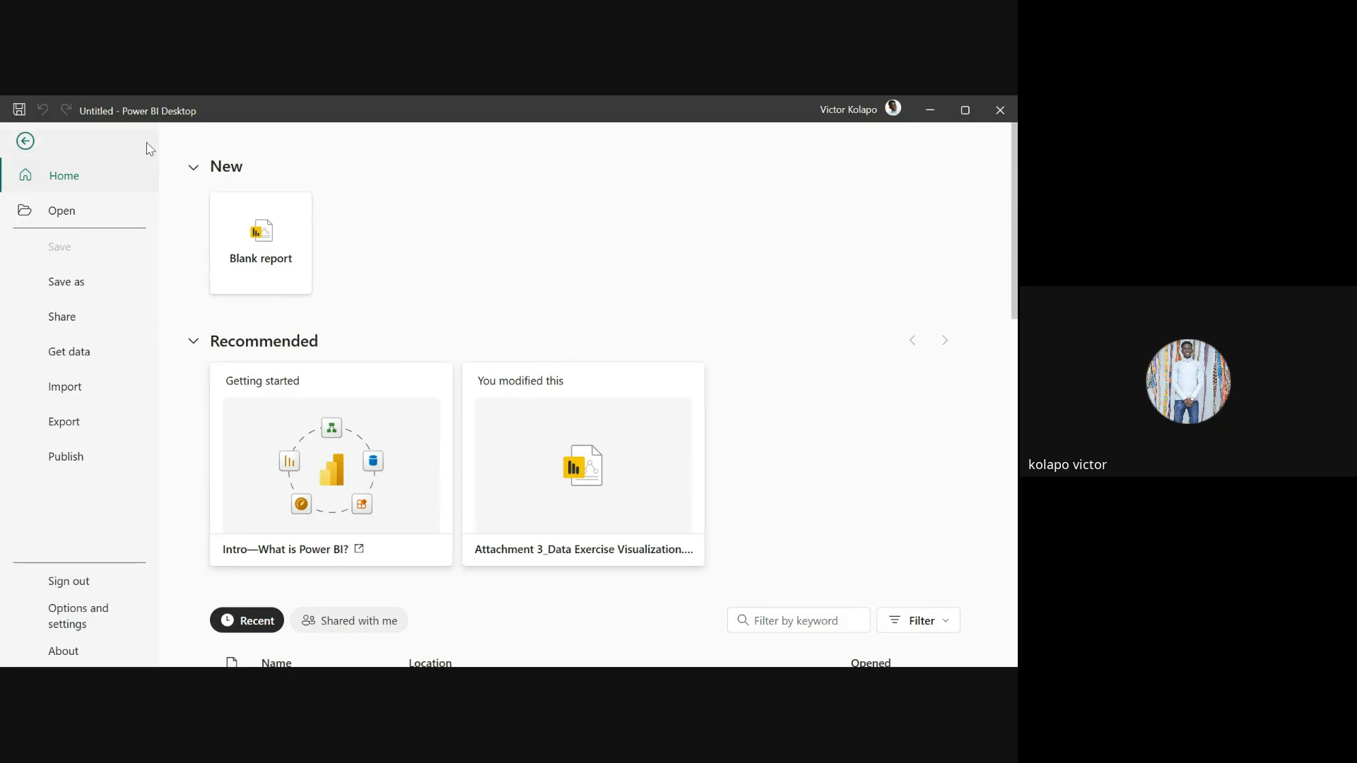
{"action": "left_click", "coordinate": [26, 141]}
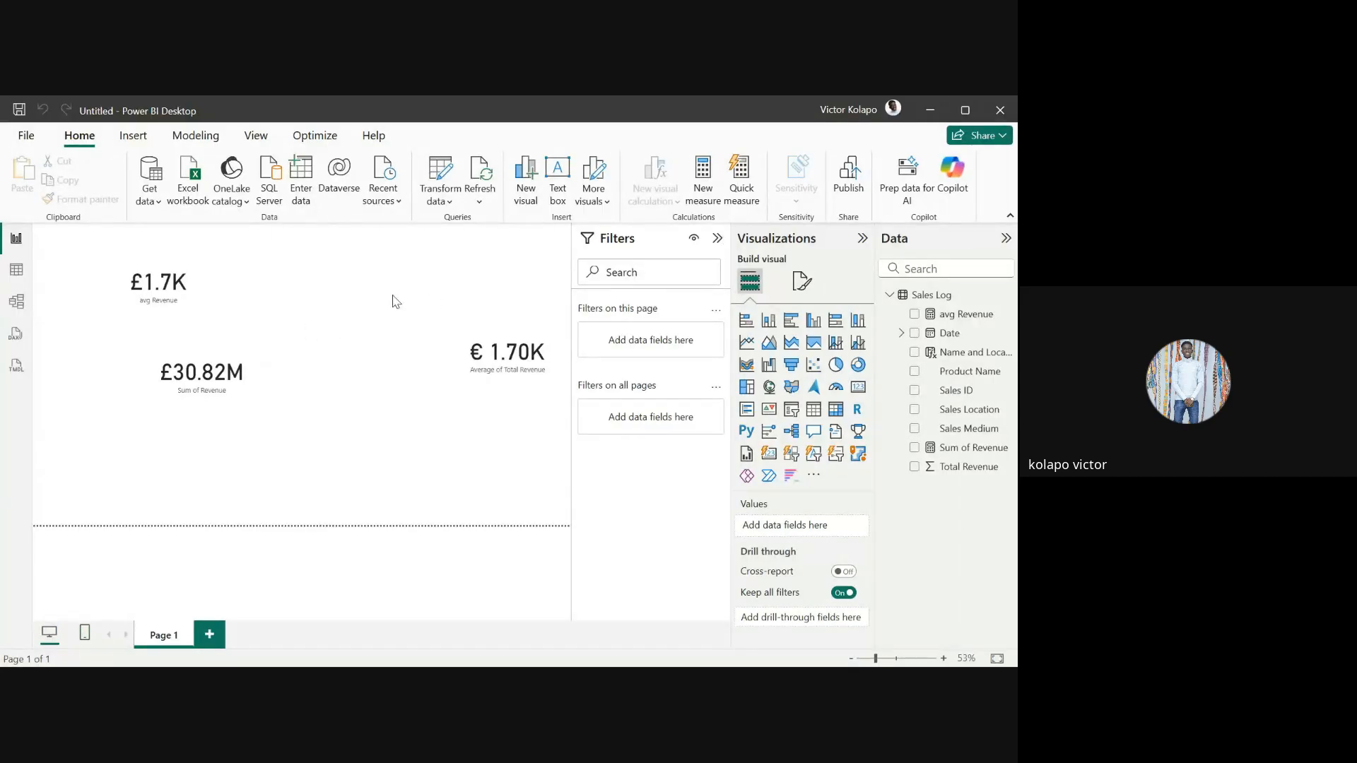
{"action": "left_click", "coordinate": [718, 239]}
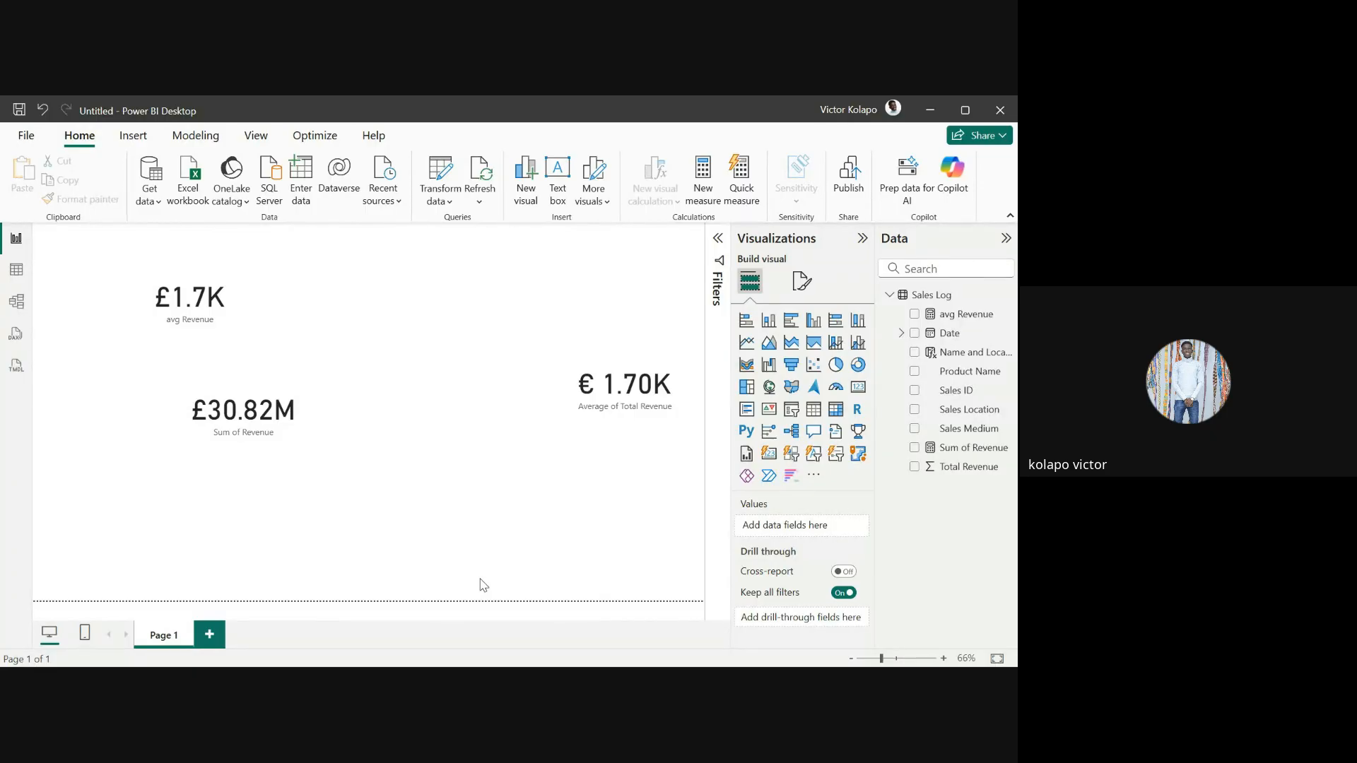
Switch to the Google Meet call in the browser and dismiss the raised-hand notification
{"action": "key", "text": "alt+Tab"}
{"action": "key", "text": "alt+Tab"}
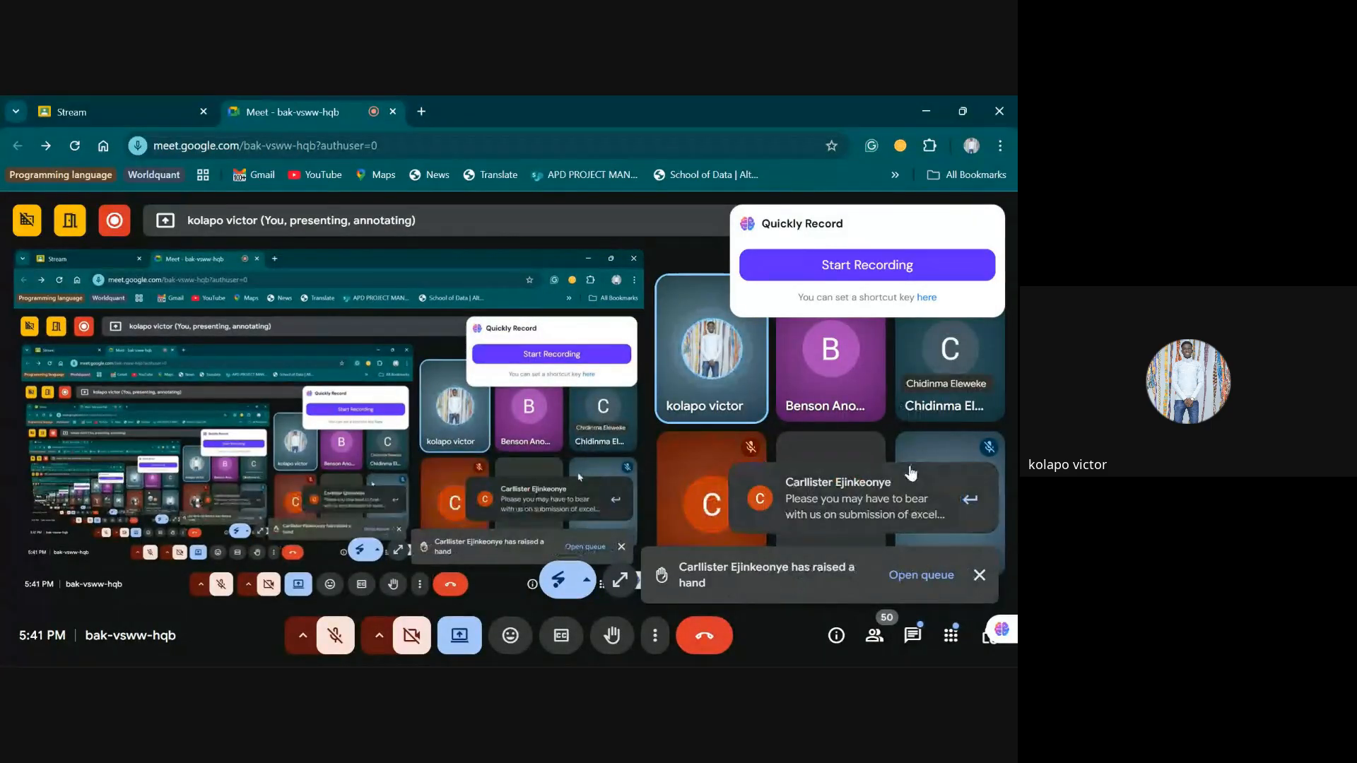
{"action": "mouse_move", "coordinate": [884, 412]}
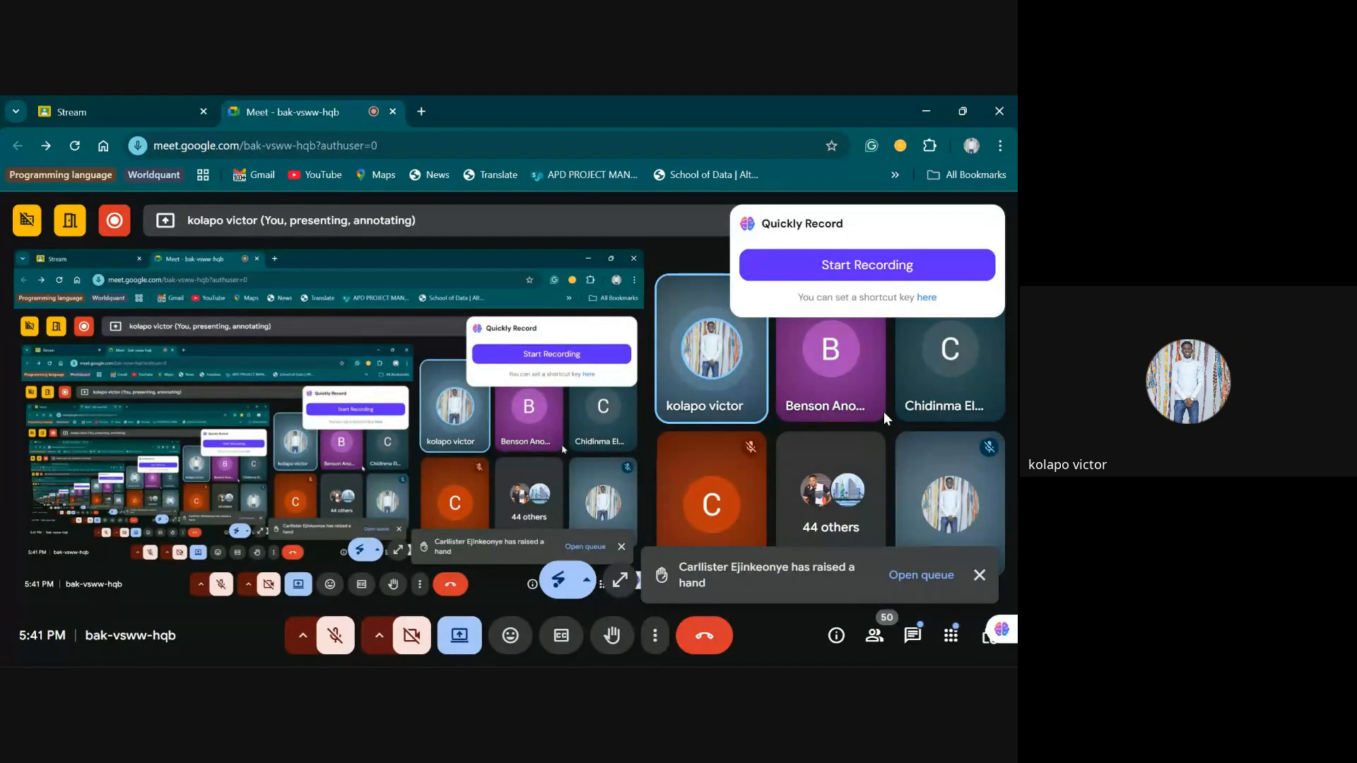
{"action": "mouse_move", "coordinate": [838, 410]}
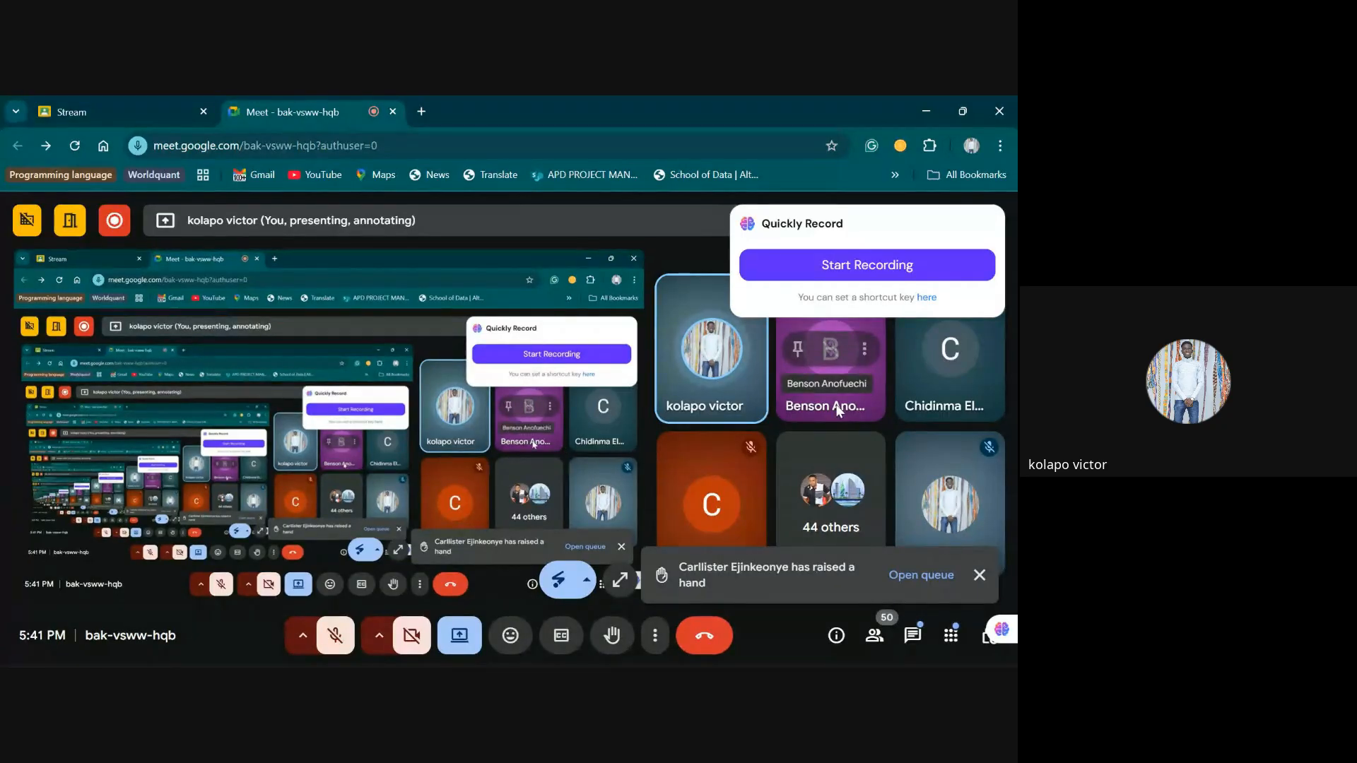
{"action": "left_click", "coordinate": [970, 576]}
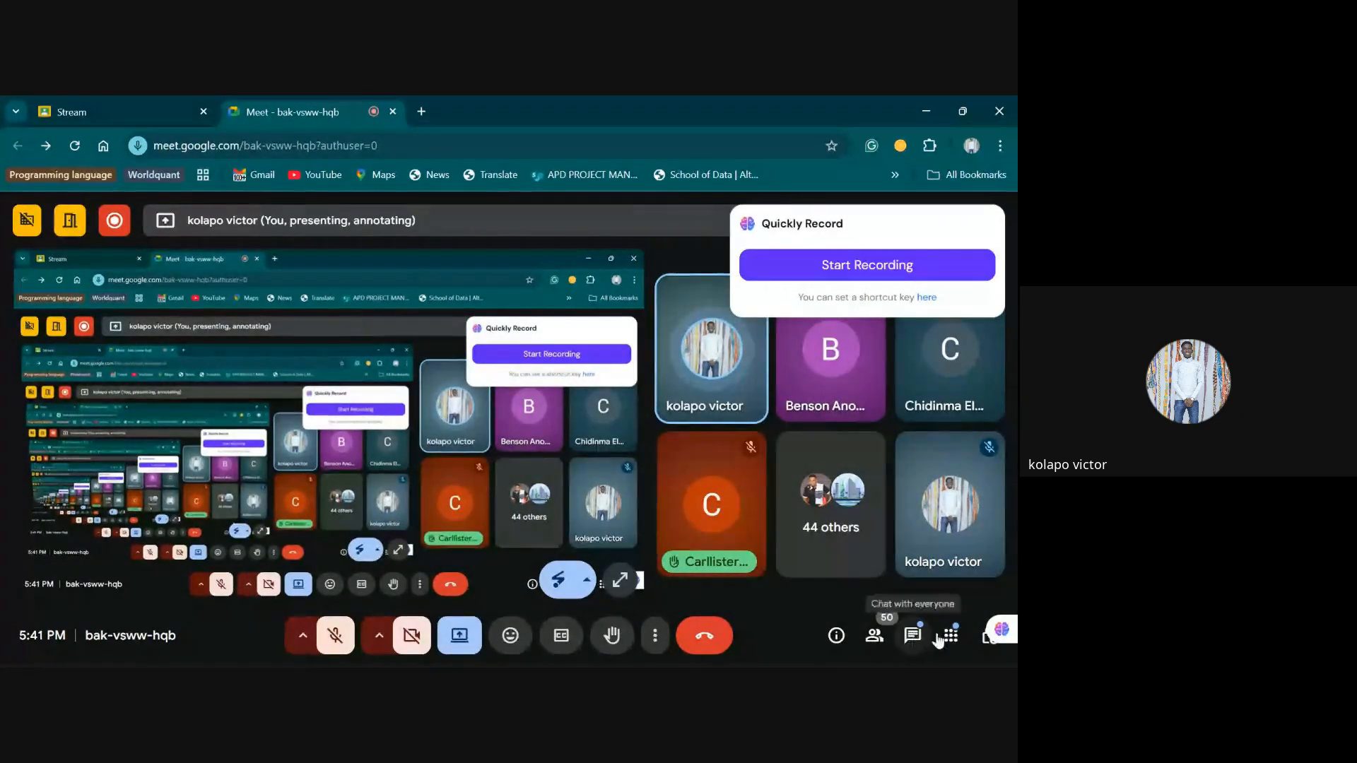
Open the Breakout rooms meeting tool and look through the participants listed in the main call
{"action": "left_click", "coordinate": [965, 644]}
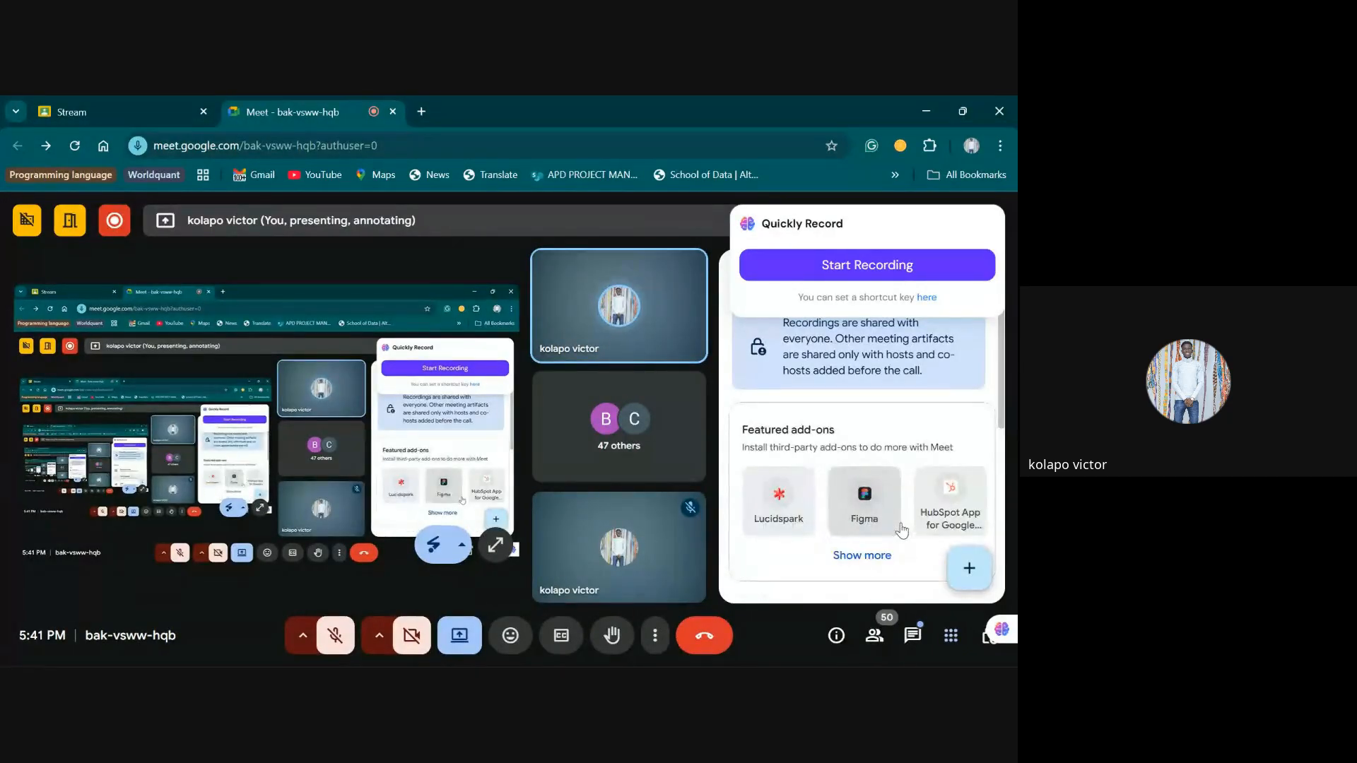
{"action": "scroll", "coordinate": [898, 526], "scroll_direction": "down", "scroll_amount": 5}
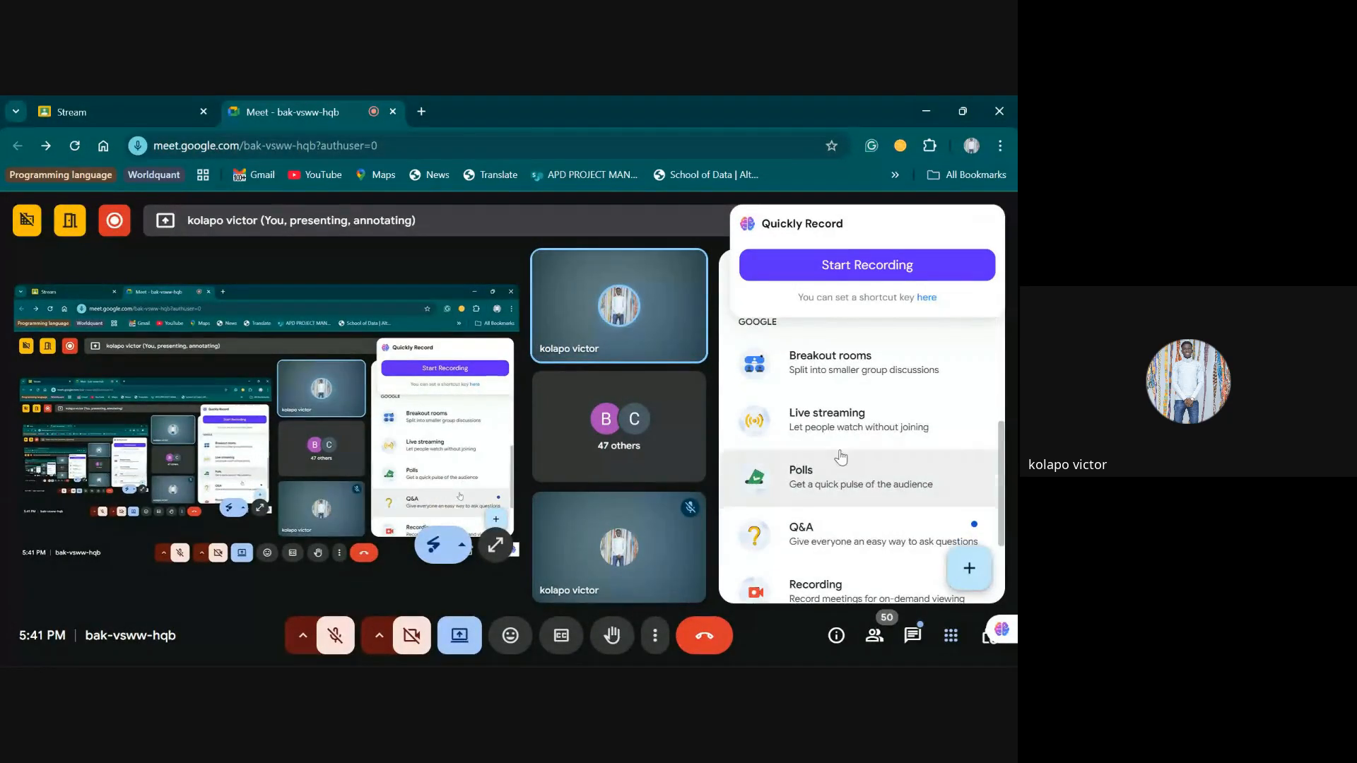
{"action": "left_click", "coordinate": [831, 365]}
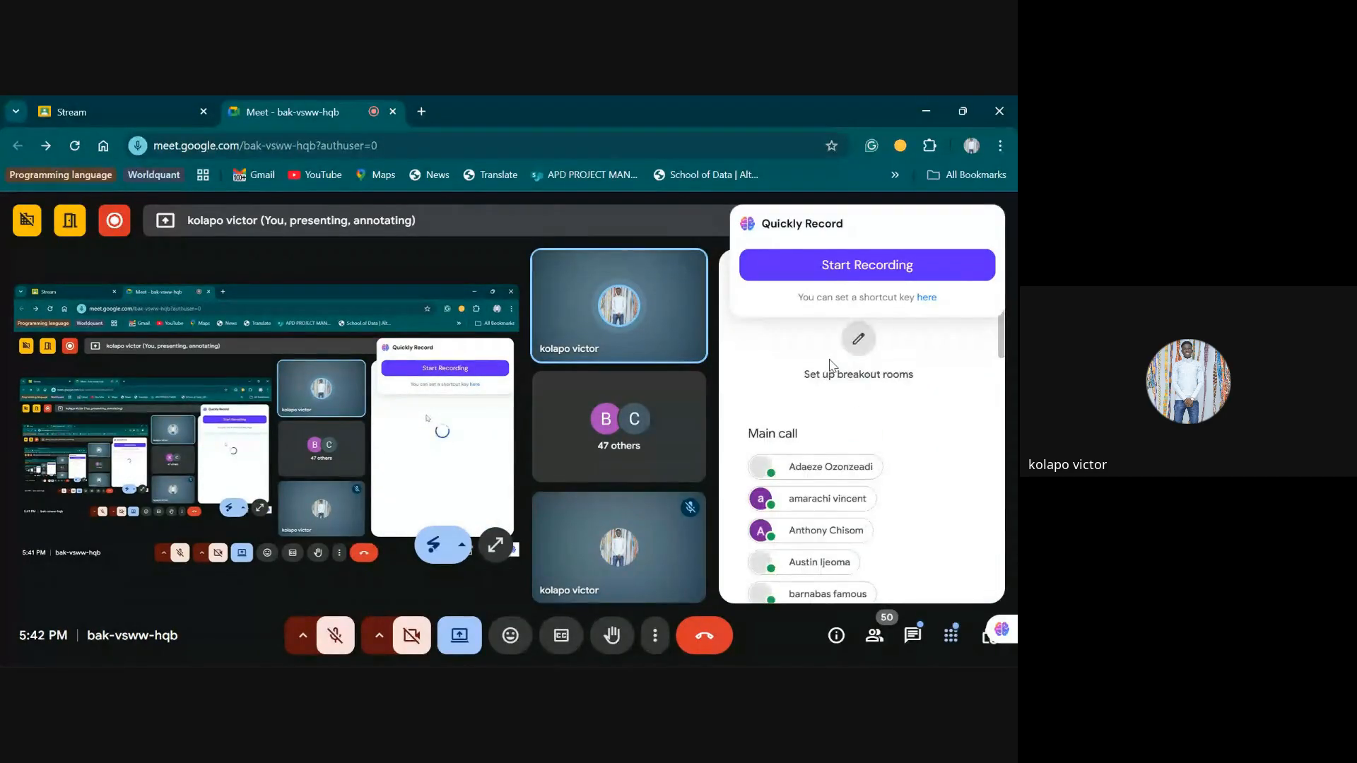
{"action": "scroll", "coordinate": [862, 448], "scroll_direction": "down", "scroll_amount": 5}
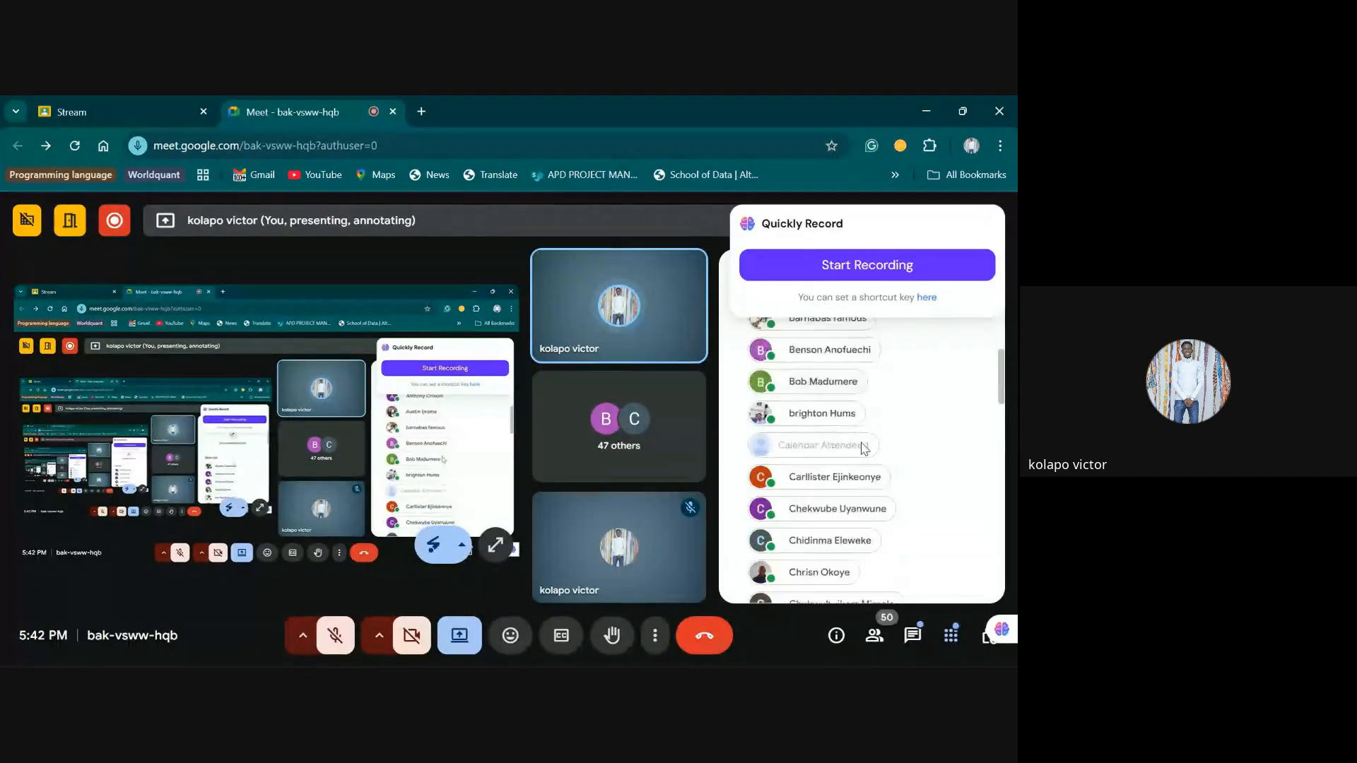
{"action": "scroll", "coordinate": [863, 448], "scroll_direction": "down", "scroll_amount": 10}
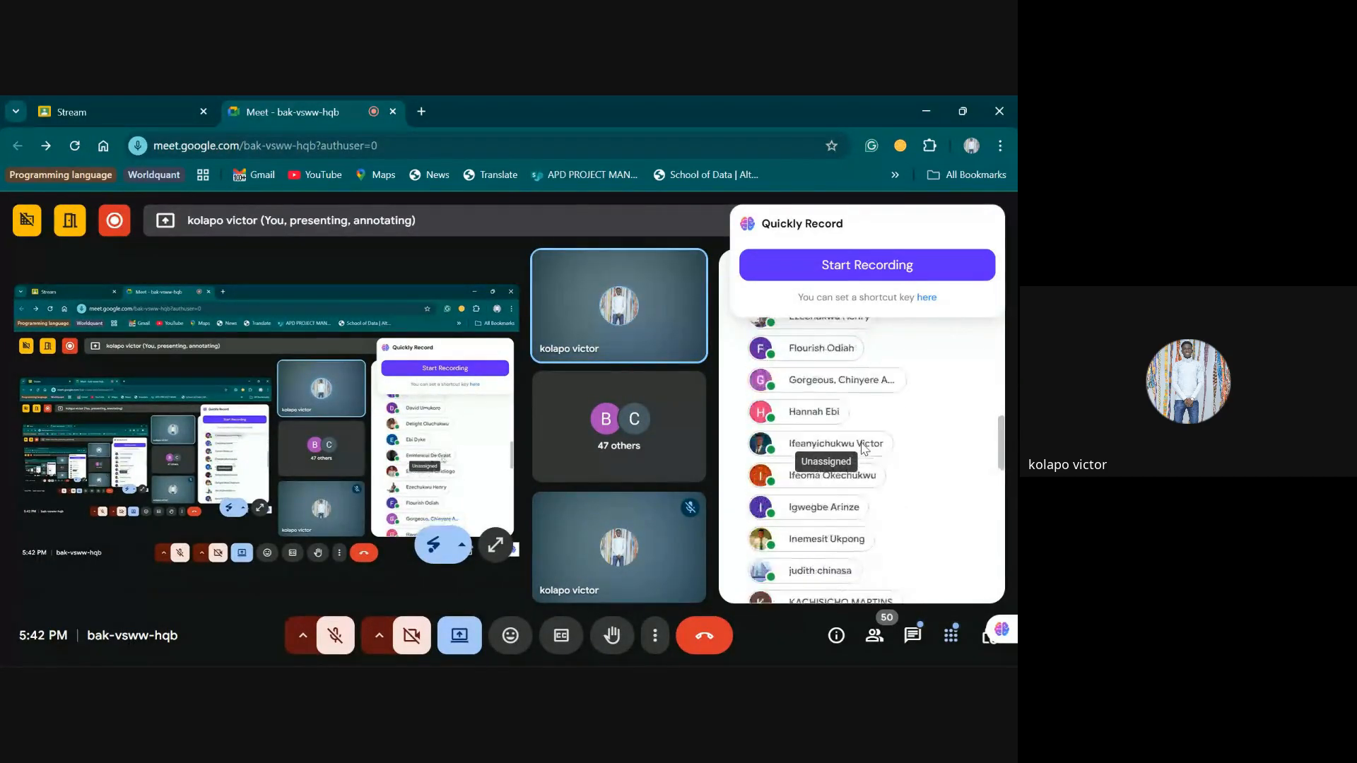
{"action": "scroll", "coordinate": [863, 448], "scroll_direction": "up", "scroll_amount": 3}
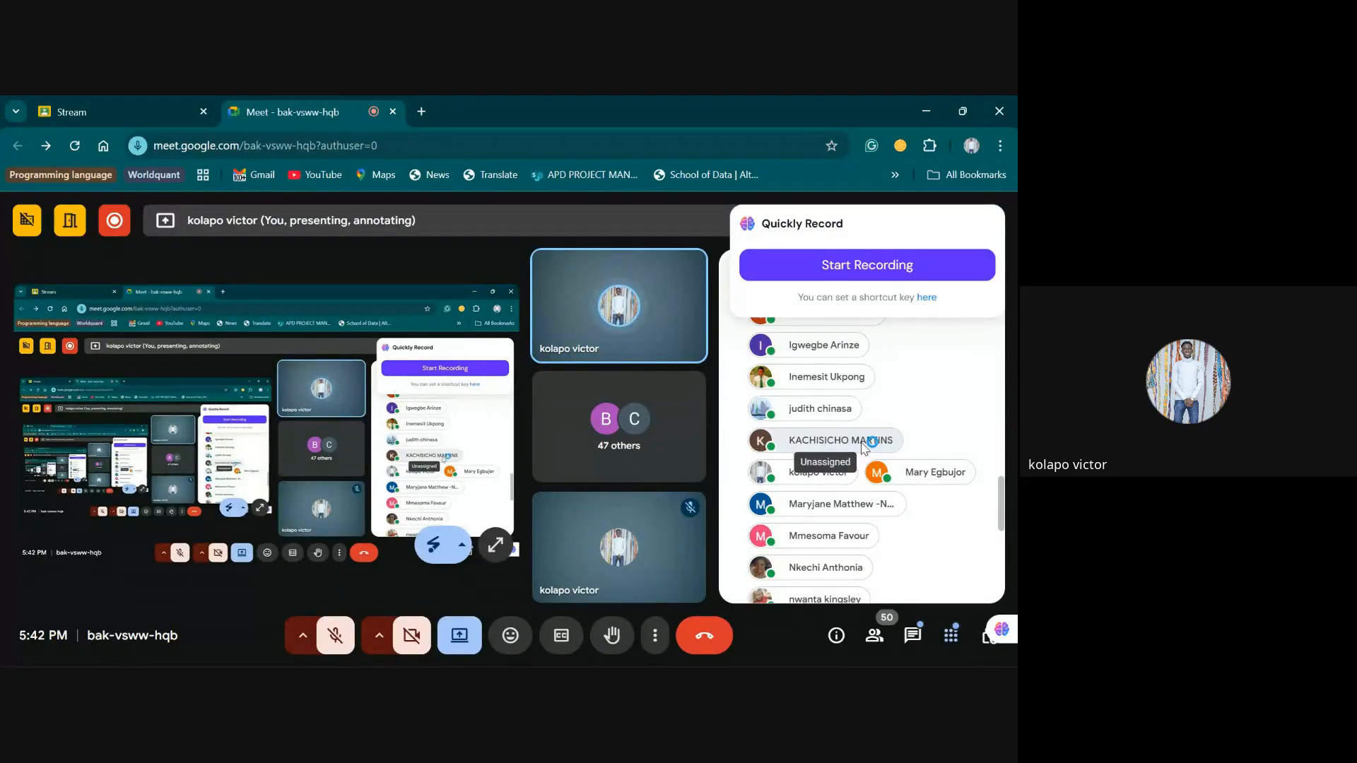
{"action": "scroll", "coordinate": [863, 448], "scroll_direction": "down", "scroll_amount": 5}
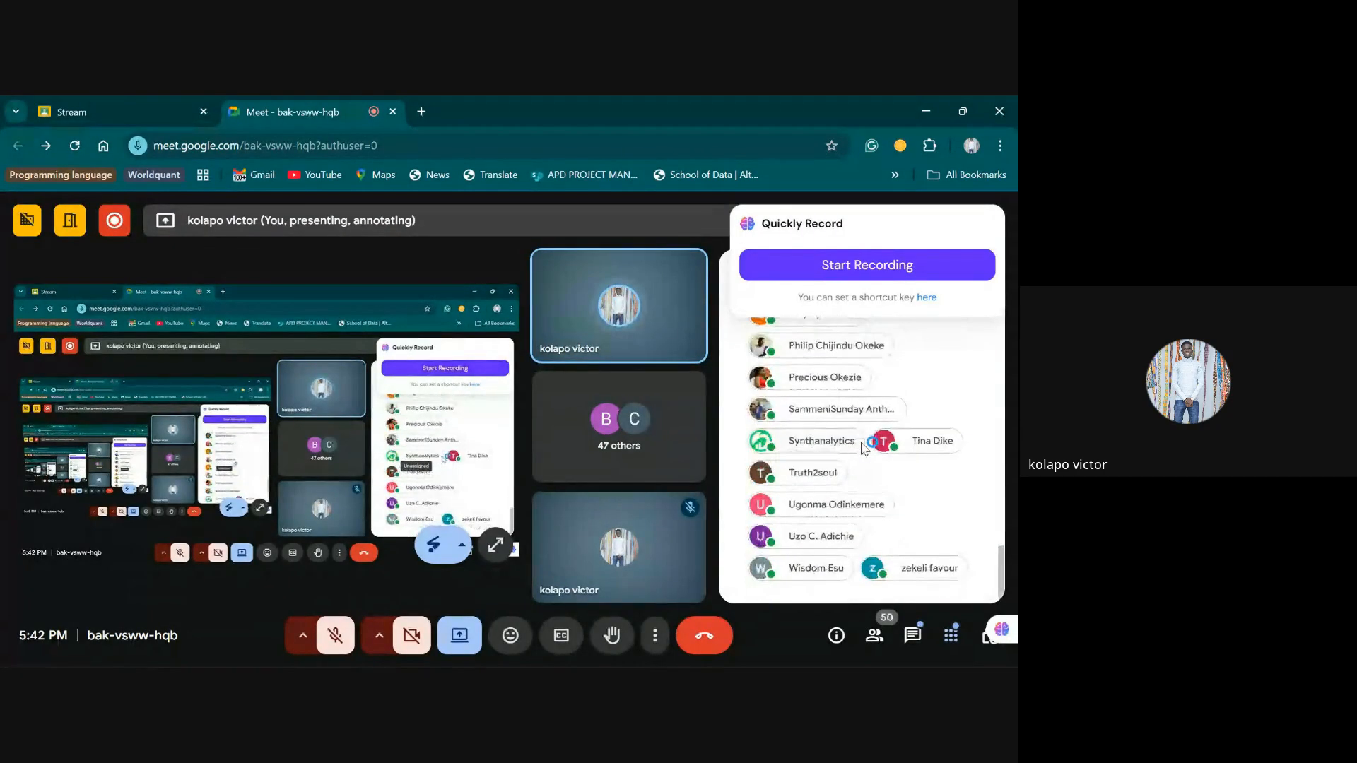
{"action": "scroll", "coordinate": [862, 448], "scroll_direction": "up", "scroll_amount": 15}
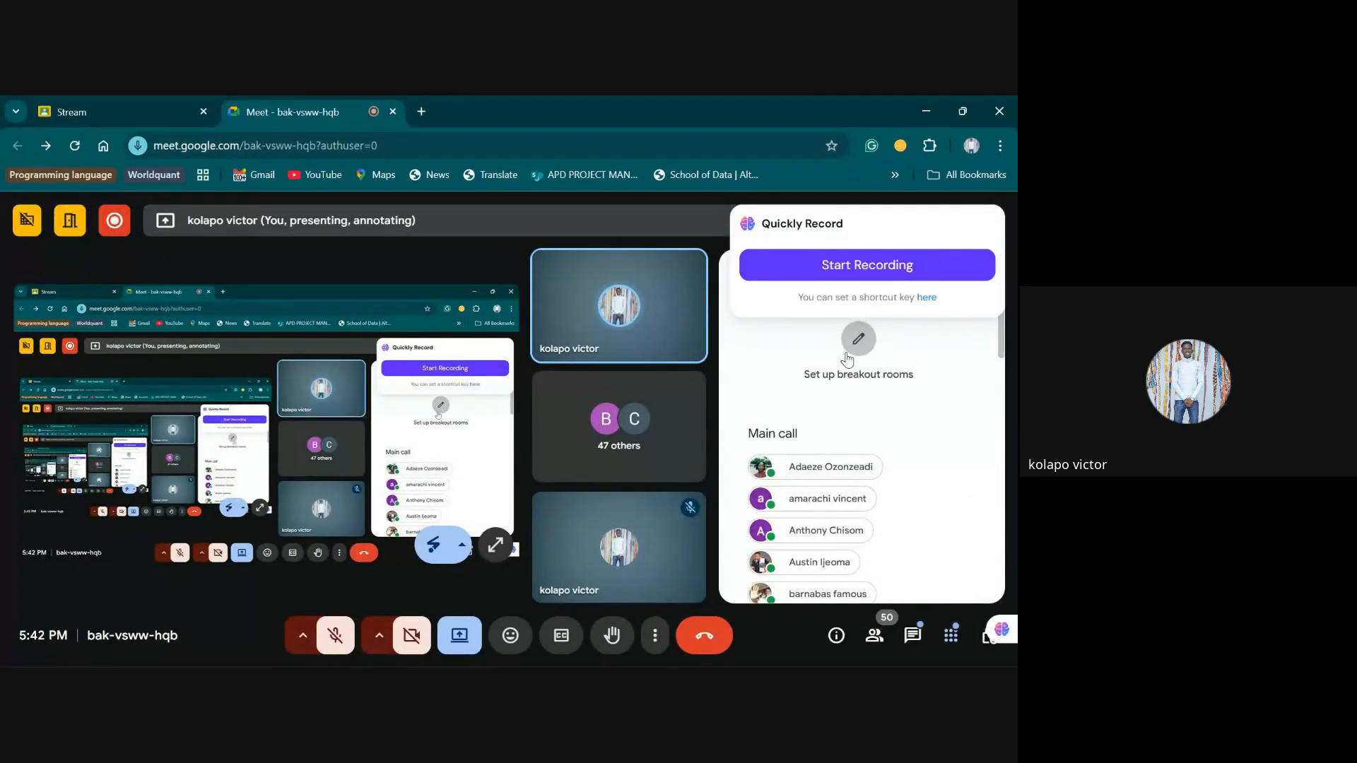
Start the breakout room setup and set the number of rooms to 5
{"action": "left_click", "coordinate": [857, 340]}
{"action": "scroll", "coordinate": [855, 460], "scroll_direction": "down", "scroll_amount": 3}
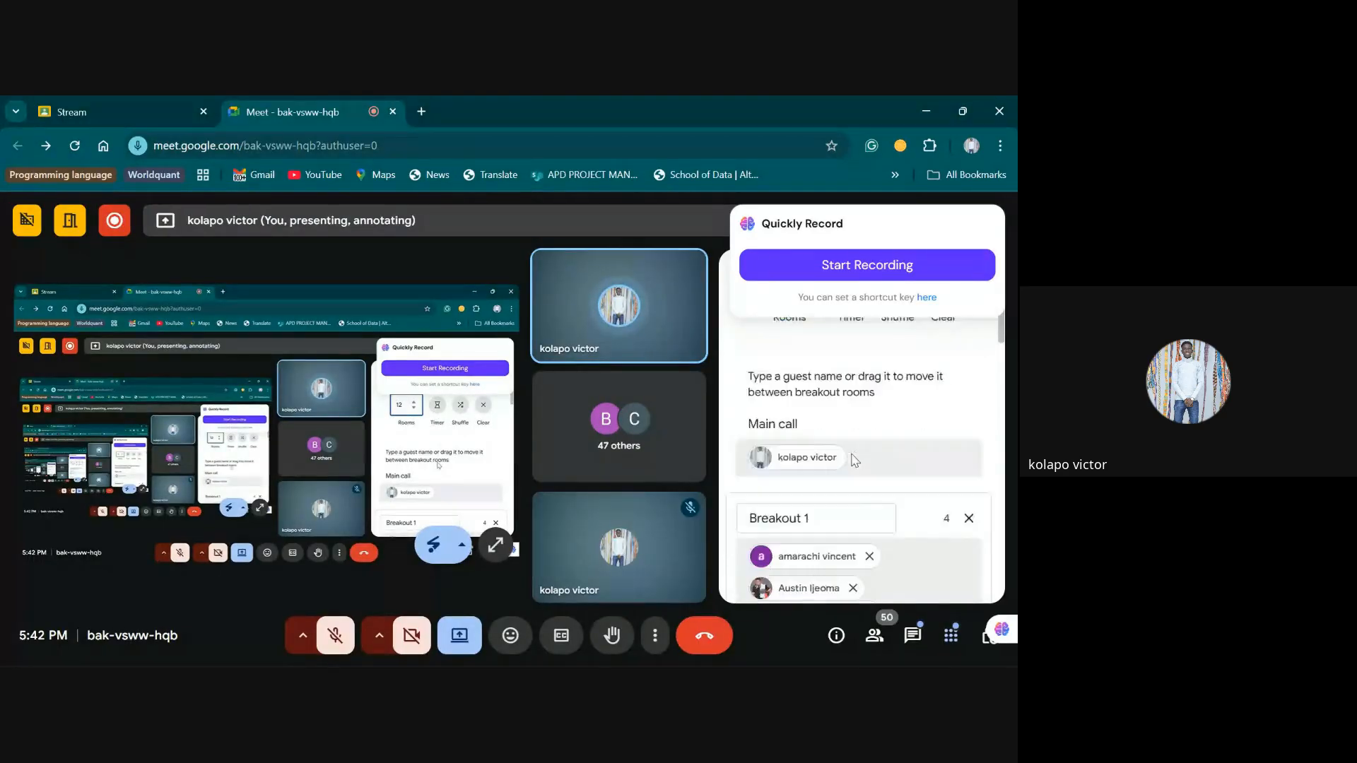
{"action": "scroll", "coordinate": [841, 466], "scroll_direction": "up", "scroll_amount": 3}
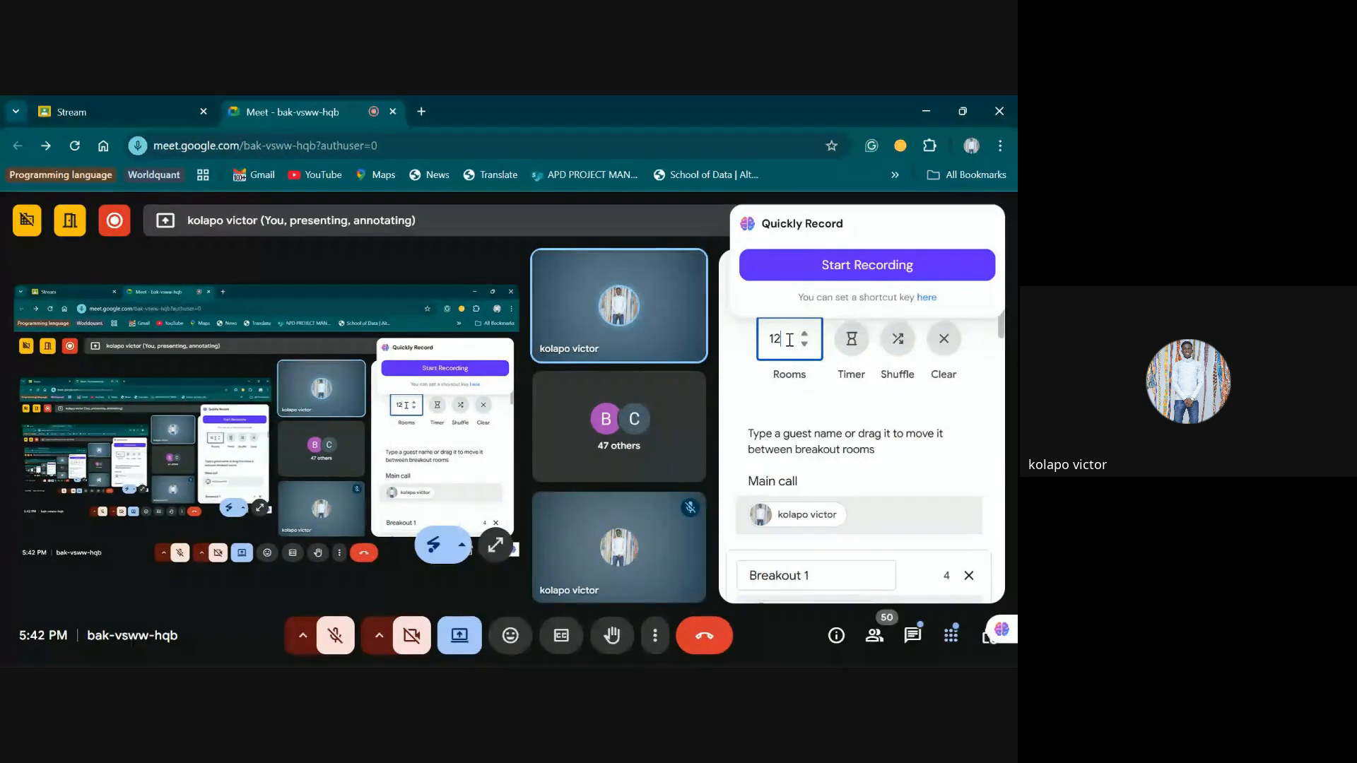
{"action": "key", "text": "BackSpace"}
{"action": "key", "text": "BackSpace"}
{"action": "left_click", "coordinate": [809, 410]}
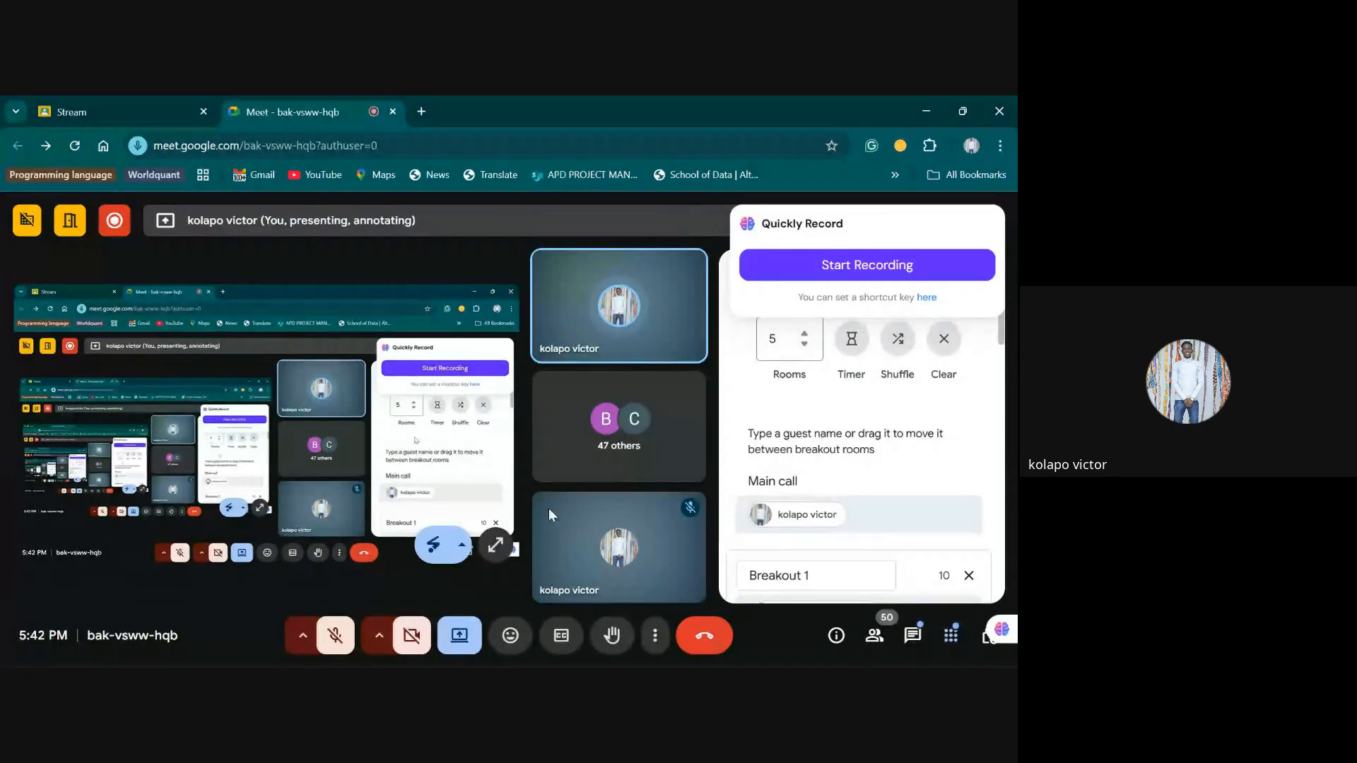
Check the call's additional options and open the details of the running meeting recording
{"action": "left_click", "coordinate": [658, 636]}
{"action": "left_click", "coordinate": [106, 229]}
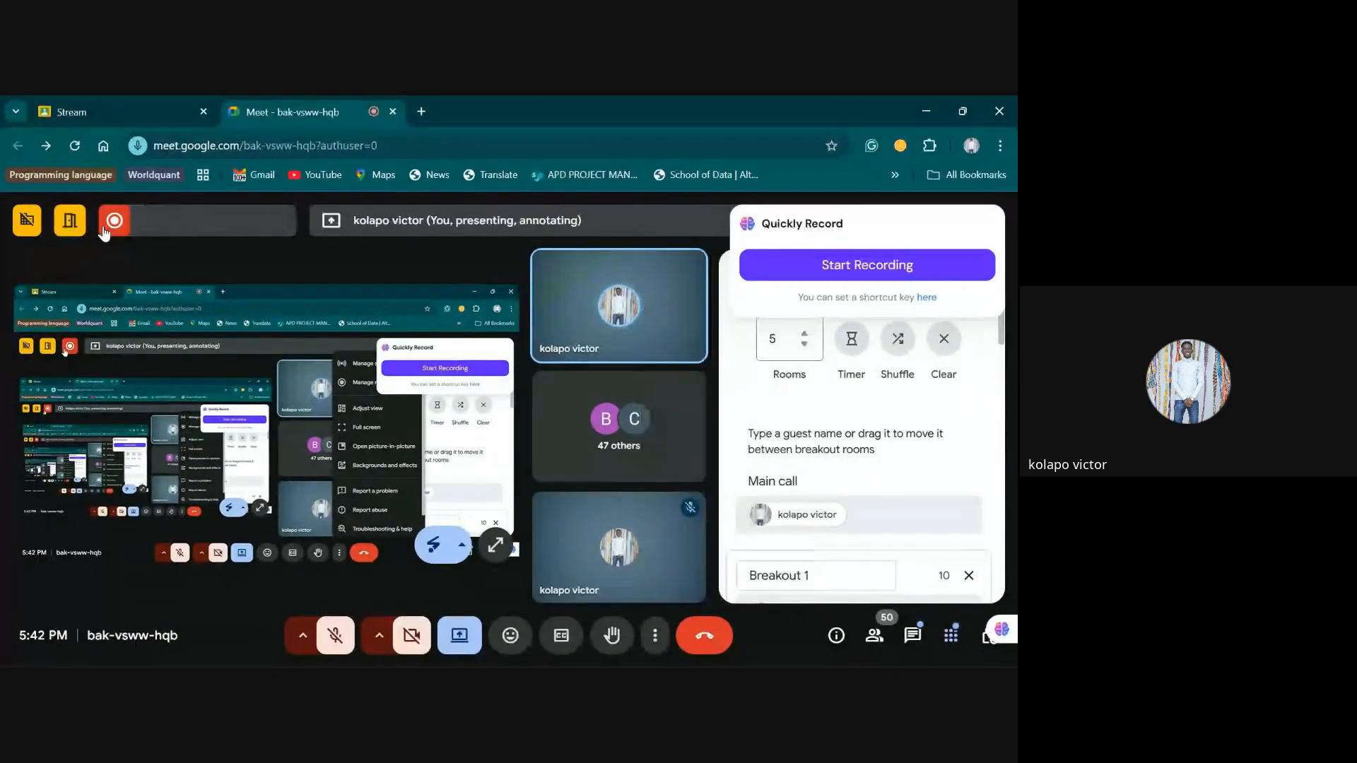